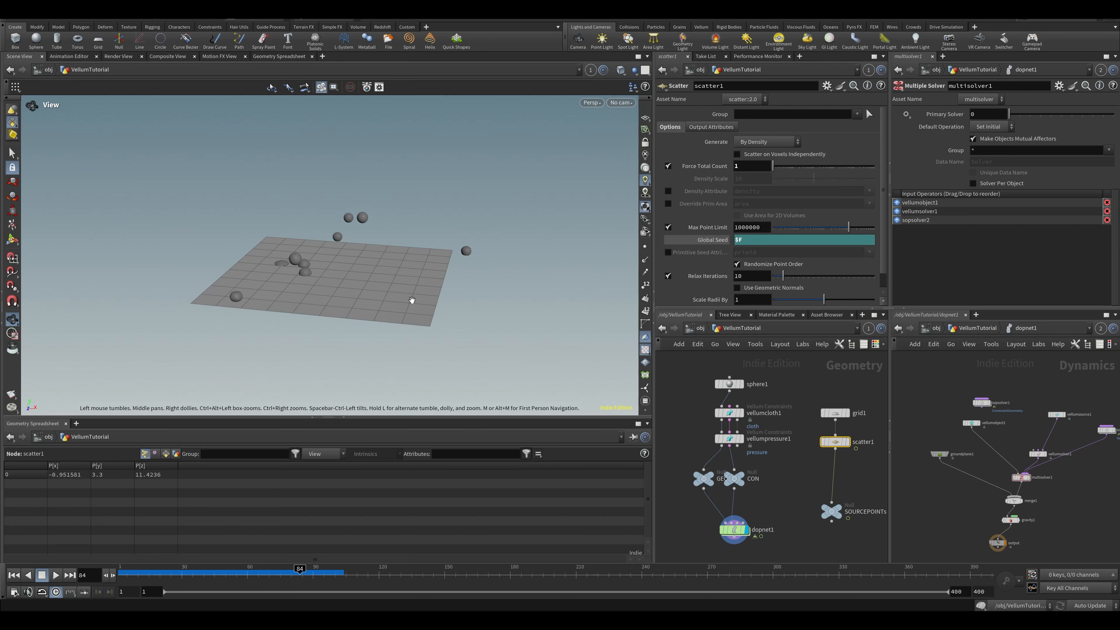
Step: Scrub the cell cluster simulation to frames 180 and 190 and back to 136, examining the spheres up close
key("Up")
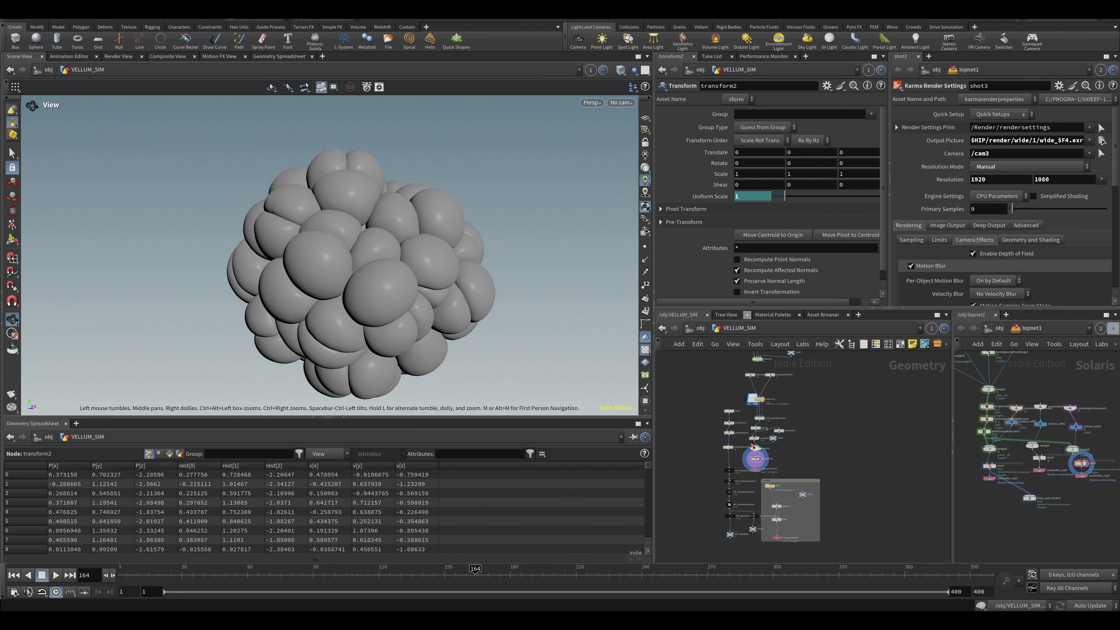
scroll(753, 447, "up", 3)
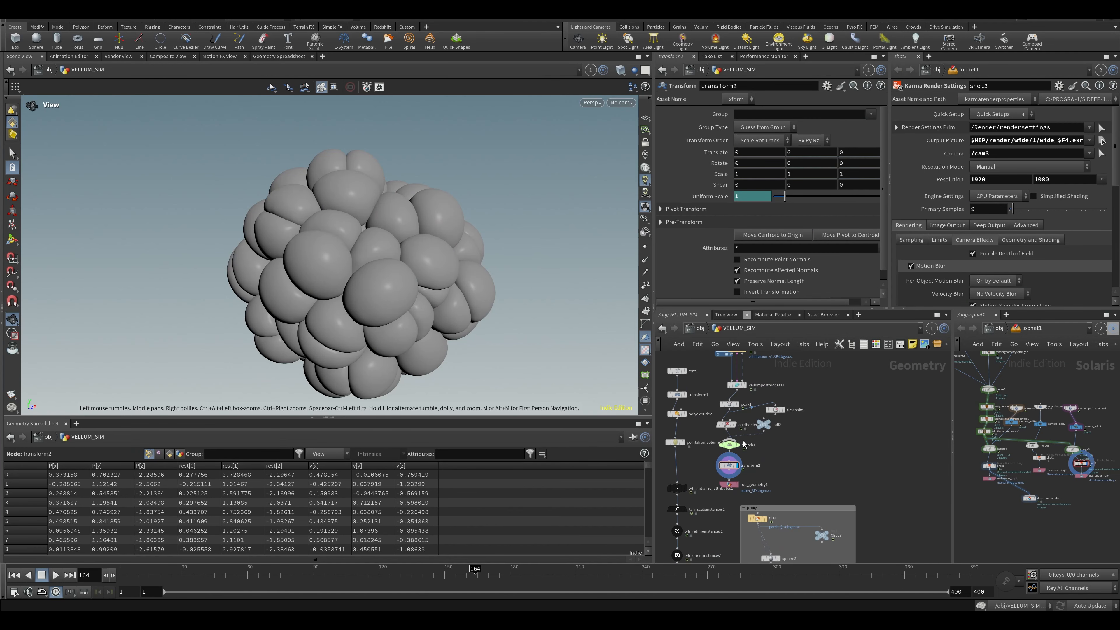
left_click(186, 569)
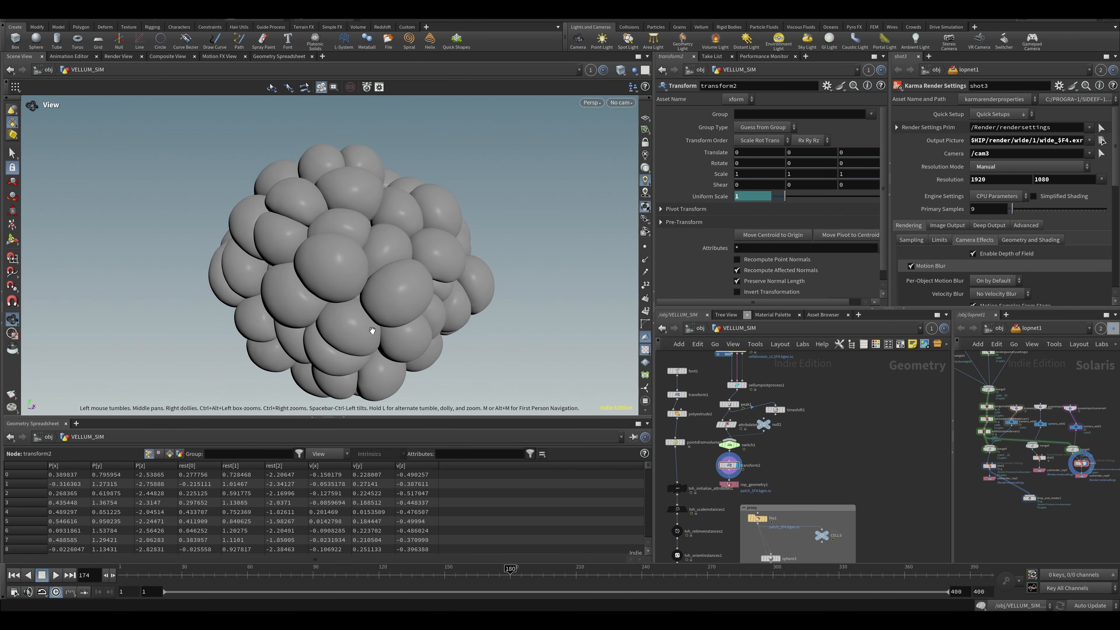
scroll(437, 335, "down", 3)
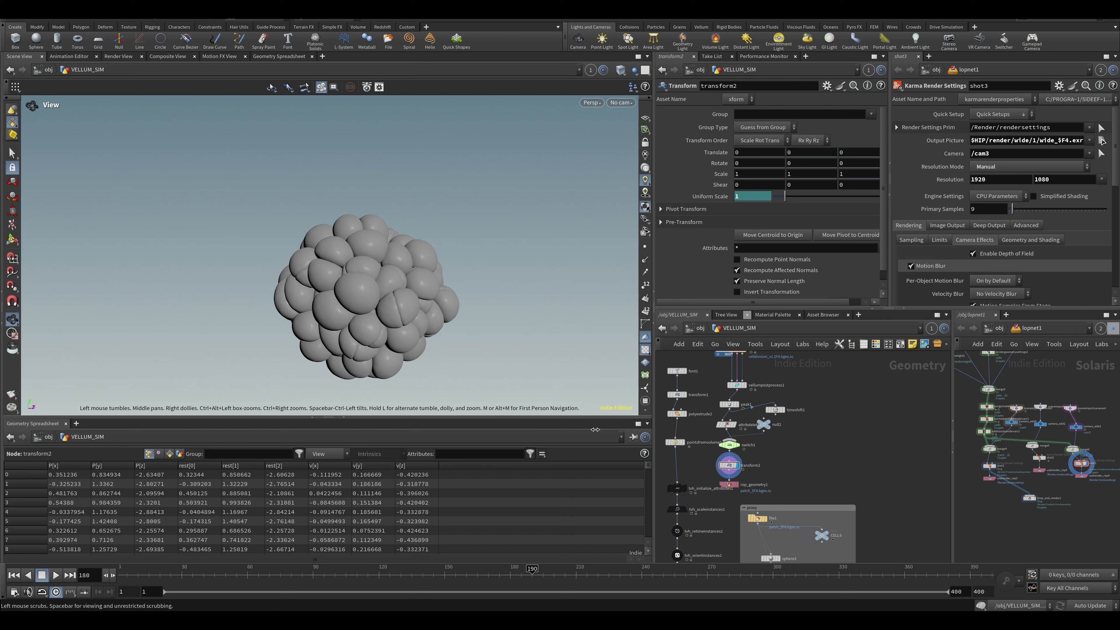
left_click_drag(468, 347, 309, 300)
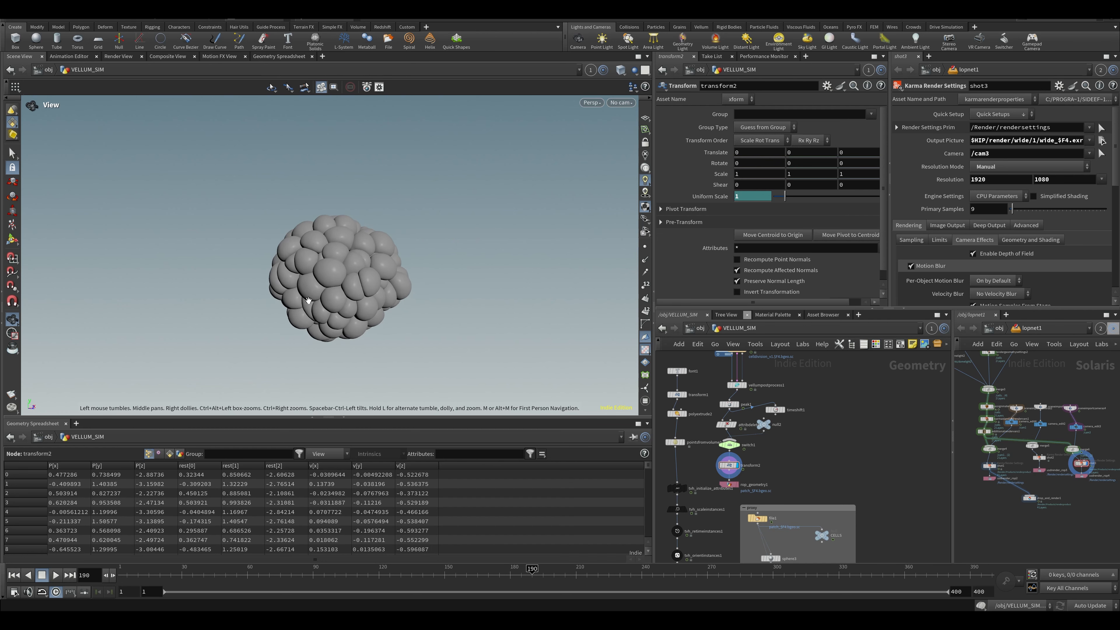
scroll(319, 292, "up", 3)
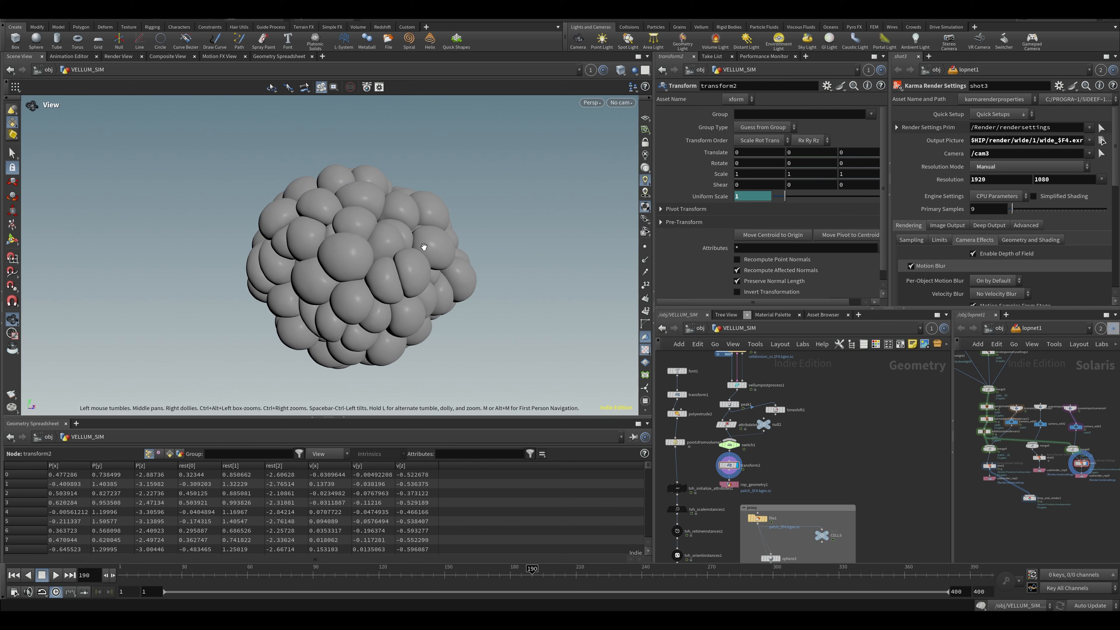
left_click_drag(308, 241, 342, 268)
left_click_drag(161, 570, 406, 570)
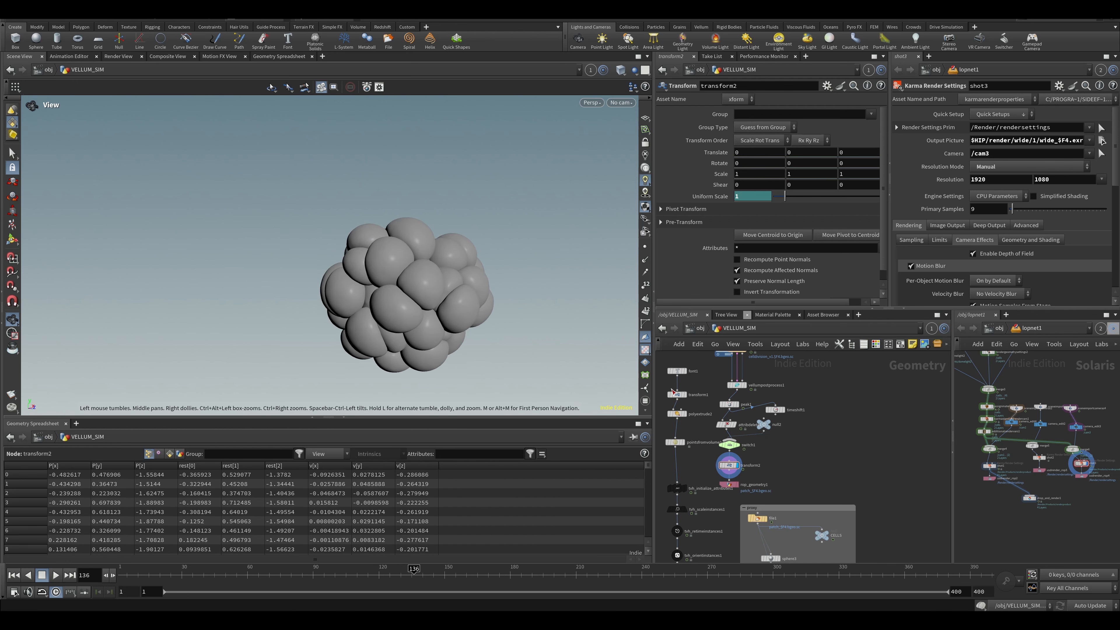
Step: Examine the cluster and its geometry node network, and scrub the simulation to frame 120
middle_click_drag(819, 491, 810, 532)
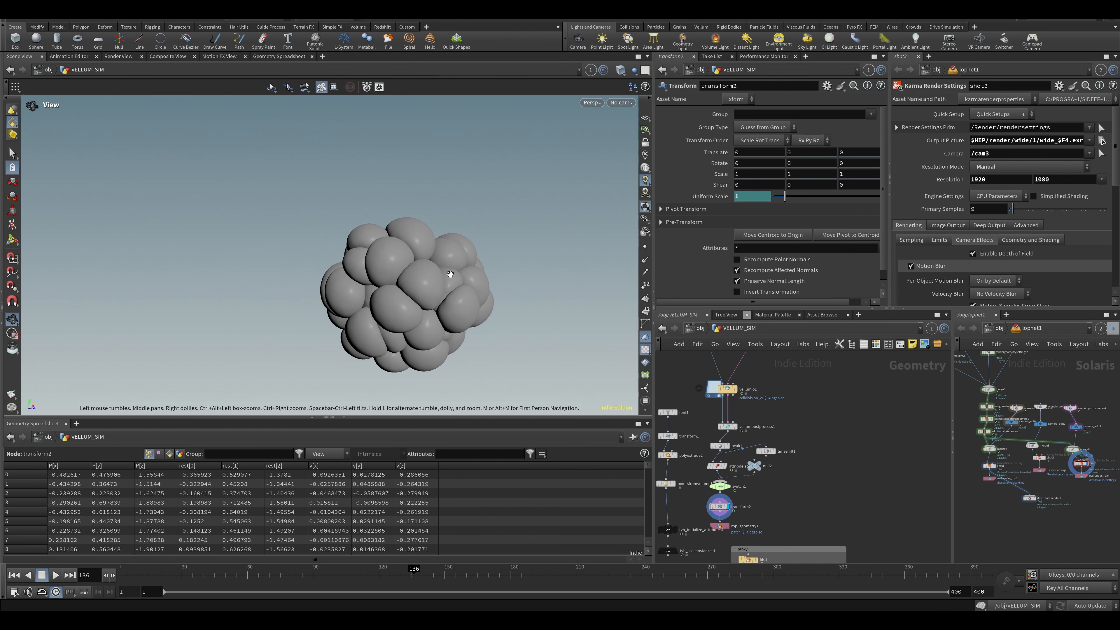
middle_click_drag(459, 283, 415, 270)
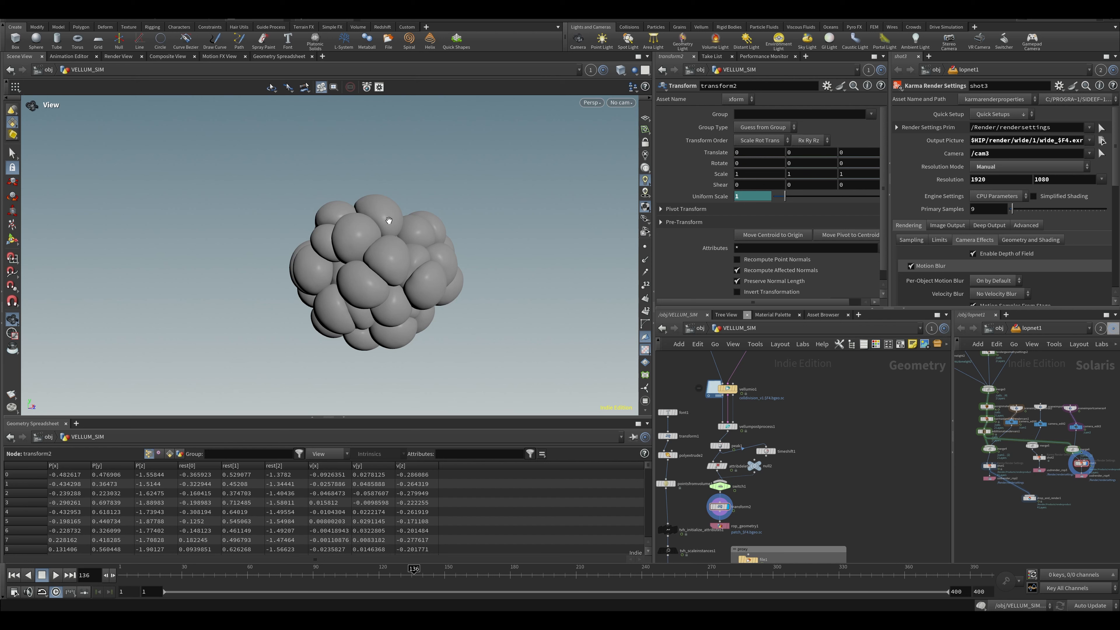
left_click_drag(388, 220, 473, 311)
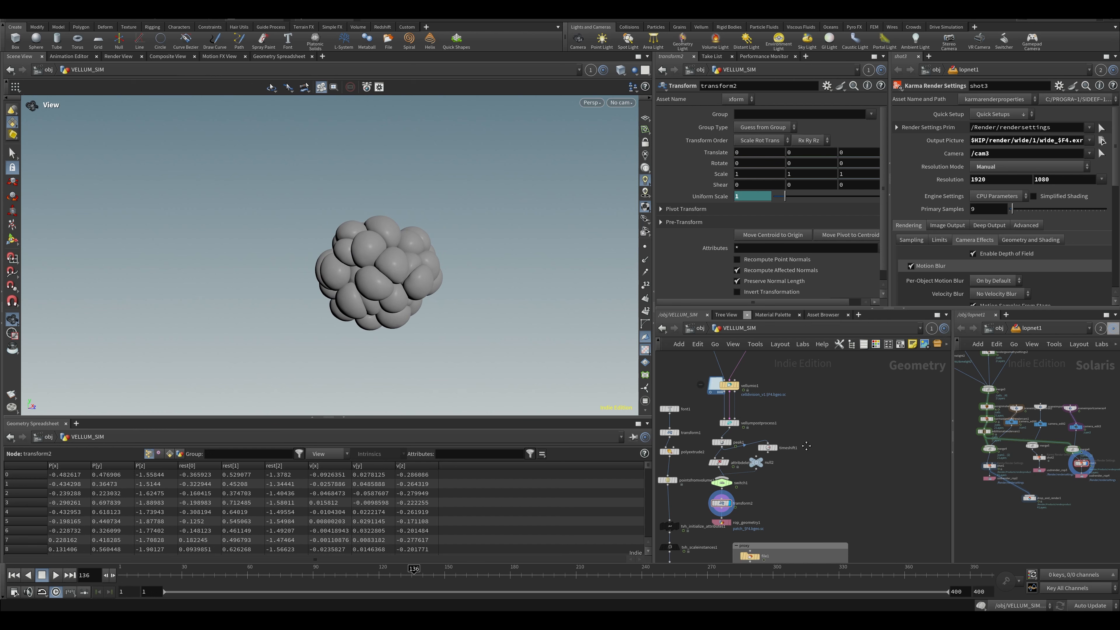
middle_click_drag(779, 431, 797, 388)
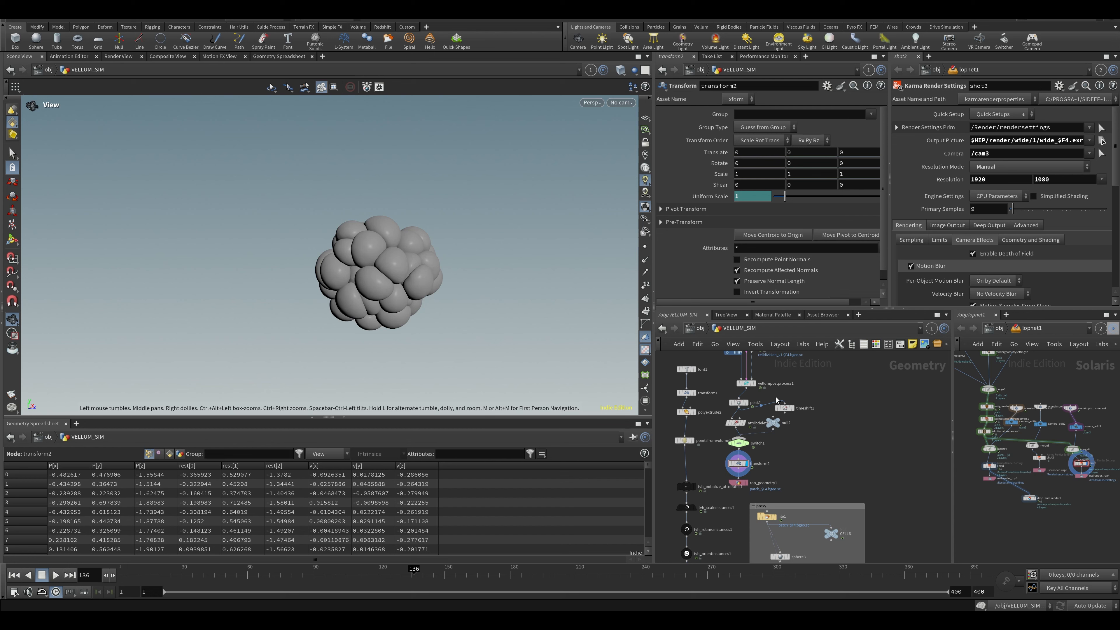
middle_click_drag(819, 461, 858, 432)
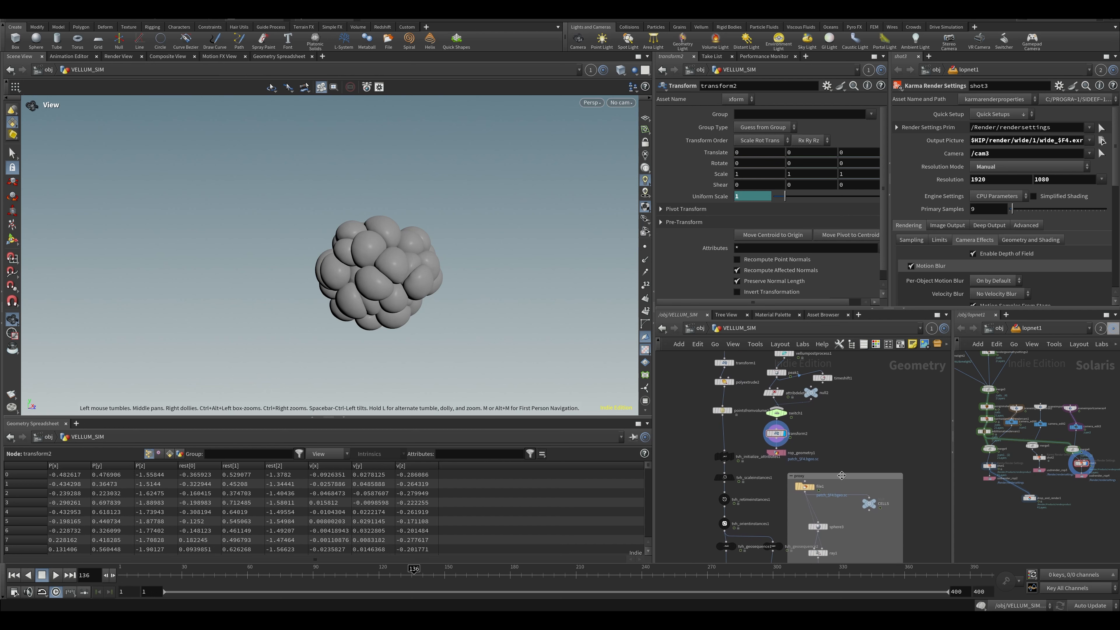
mouse_move(837, 472)
middle_mouse_down()
mouse_move(819, 378)
mouse_move(839, 468)
middle_mouse_up()
left_click_drag(140, 576, 379, 577)
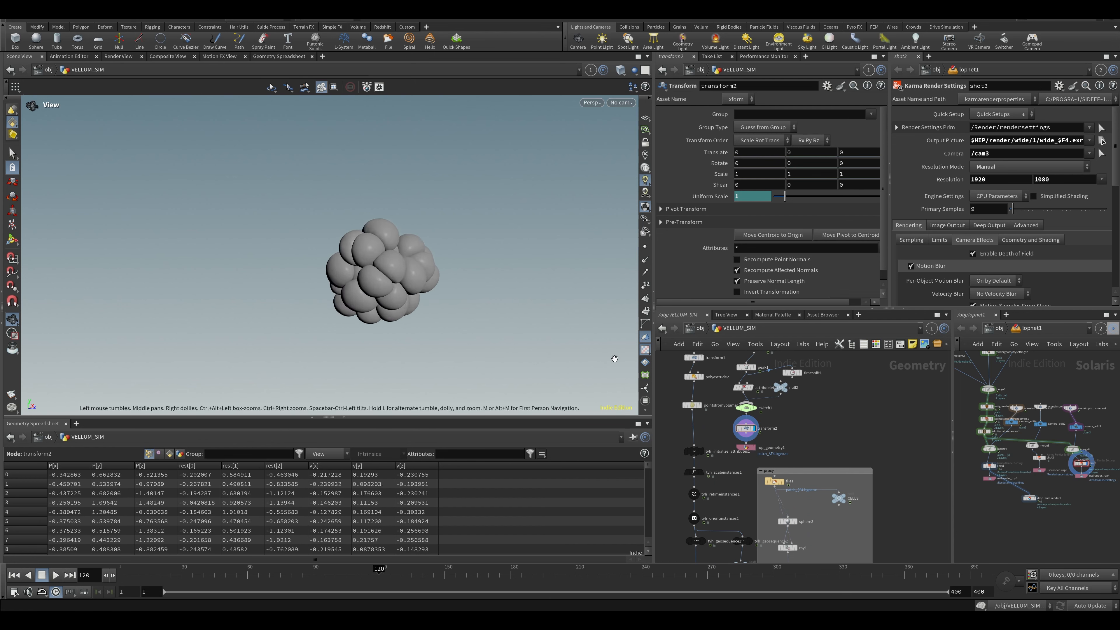
Step: Display the tvh_geosequence1 node and examine its instanced clusters at frames 60 and 76
middle_click_drag(688, 521, 719, 443)
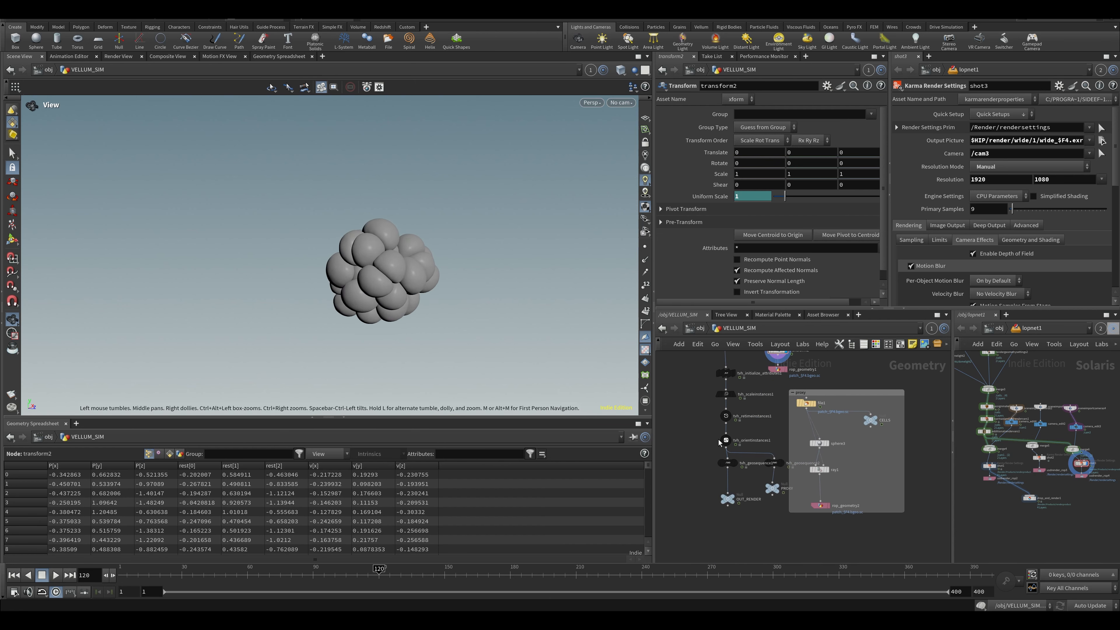
left_click(734, 462)
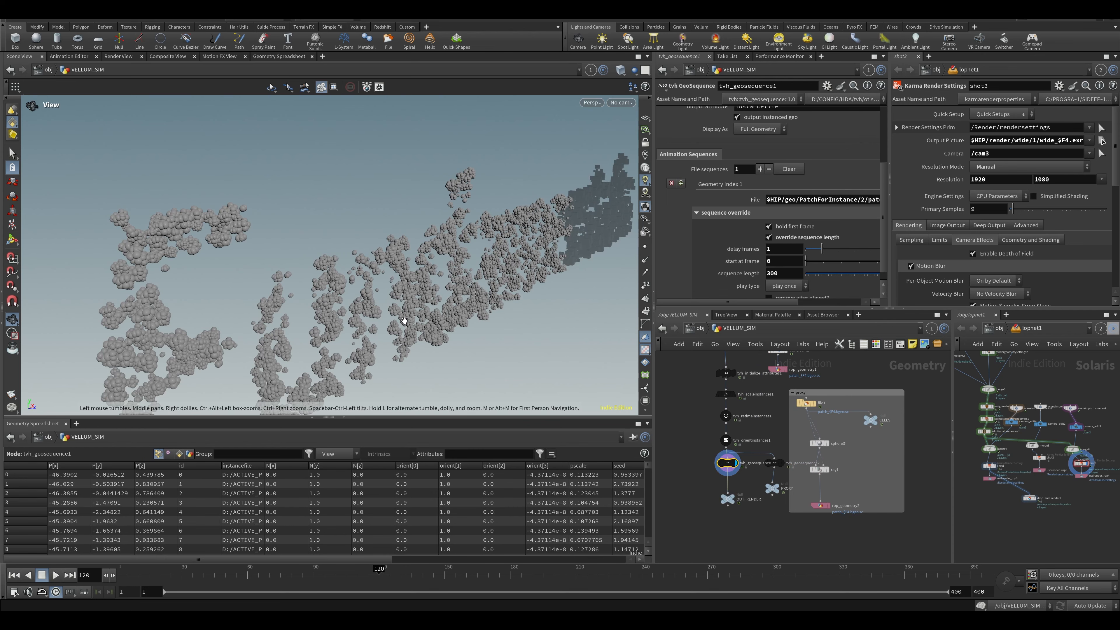
left_click_drag(338, 304, 249, 296)
scroll(400, 325, "up", 8)
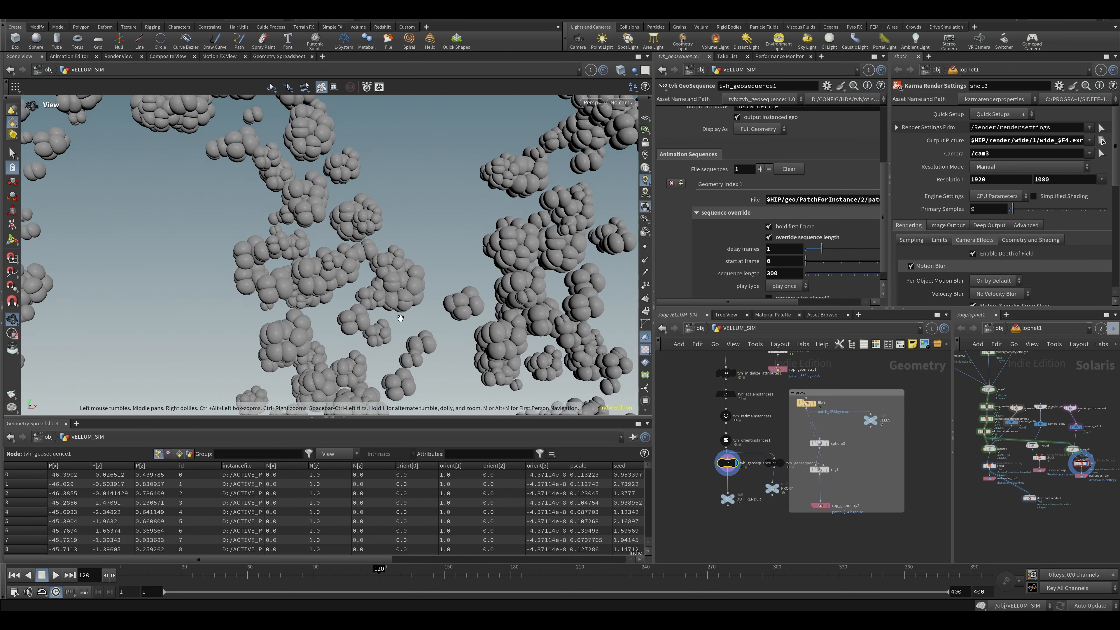
scroll(400, 318, "up", 2)
left_click_drag(407, 334, 421, 313)
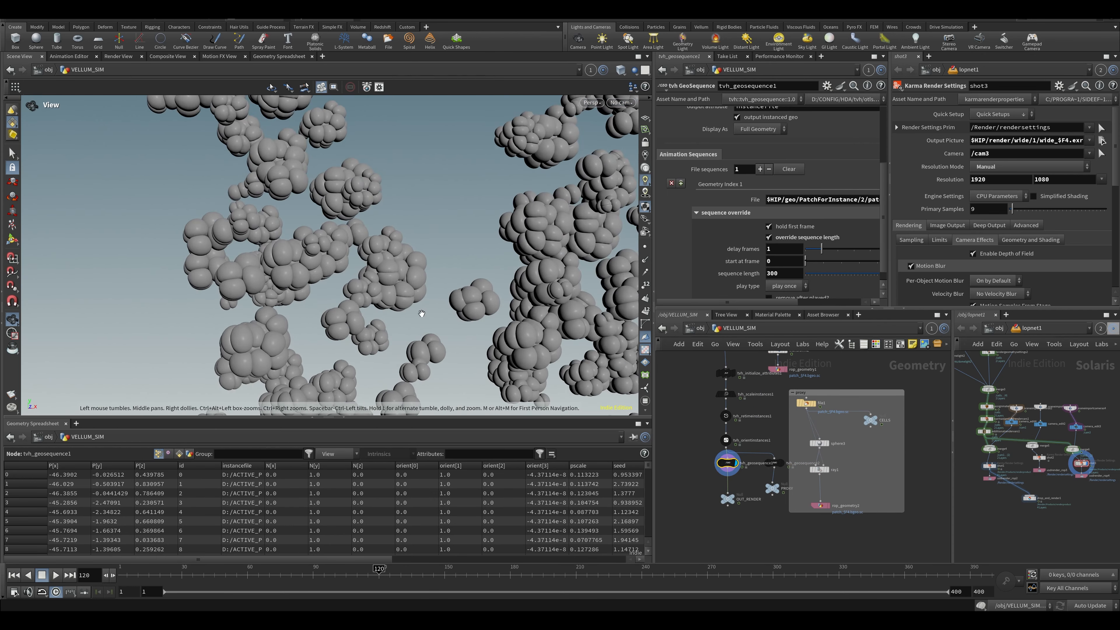
left_click(252, 573)
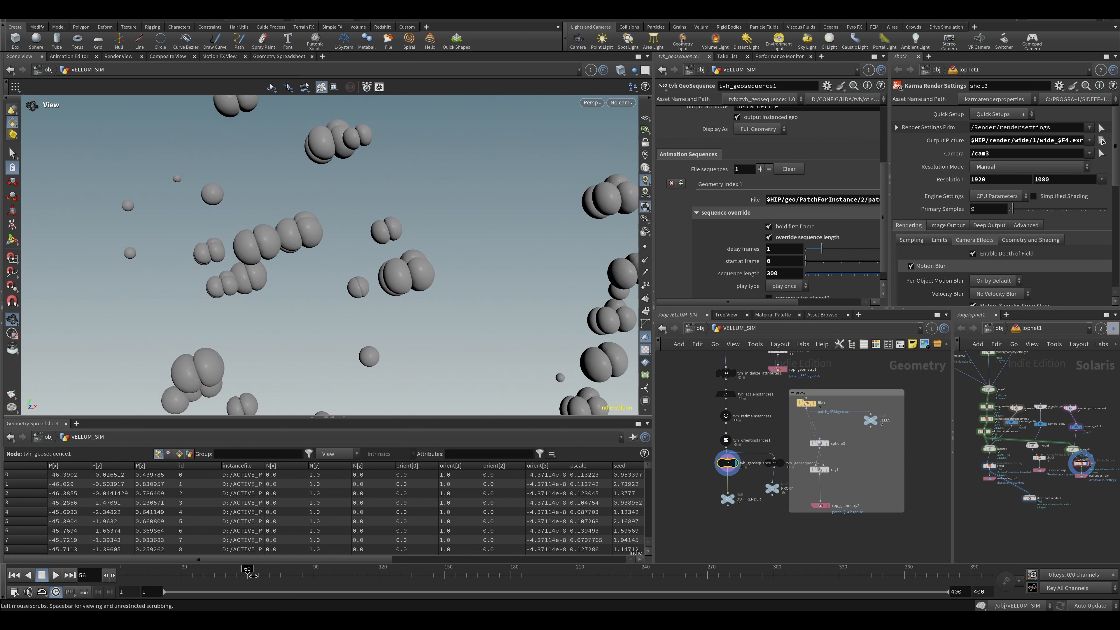
left_click_drag(253, 575, 284, 575)
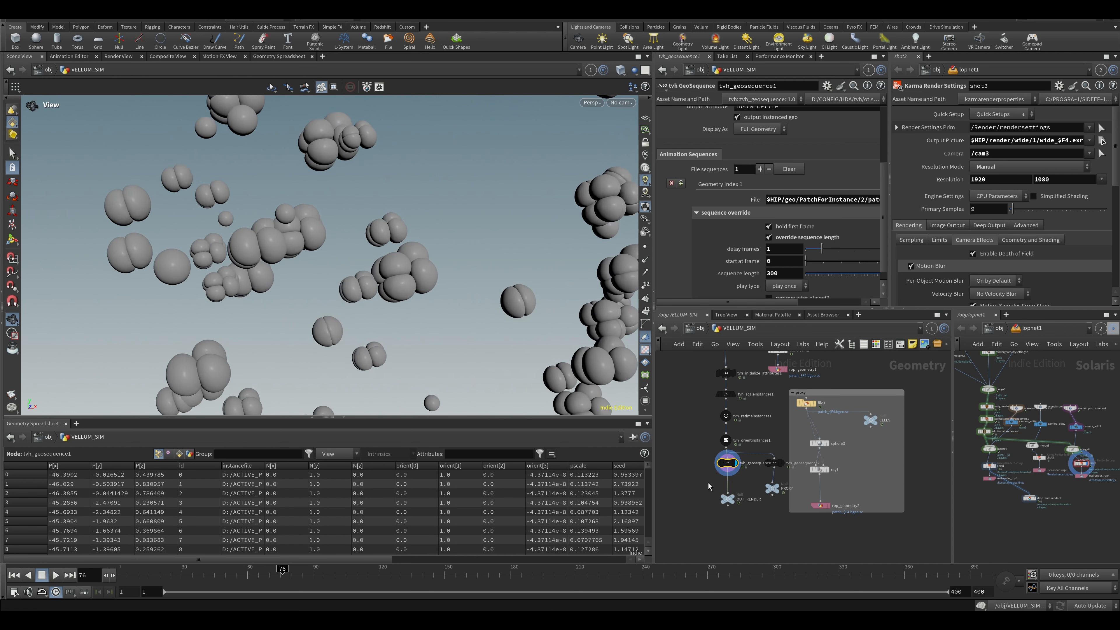
Step: Widen the parameter area to read the full file sequence path of tvh_geosequence1
scroll(882, 240, "down", 1)
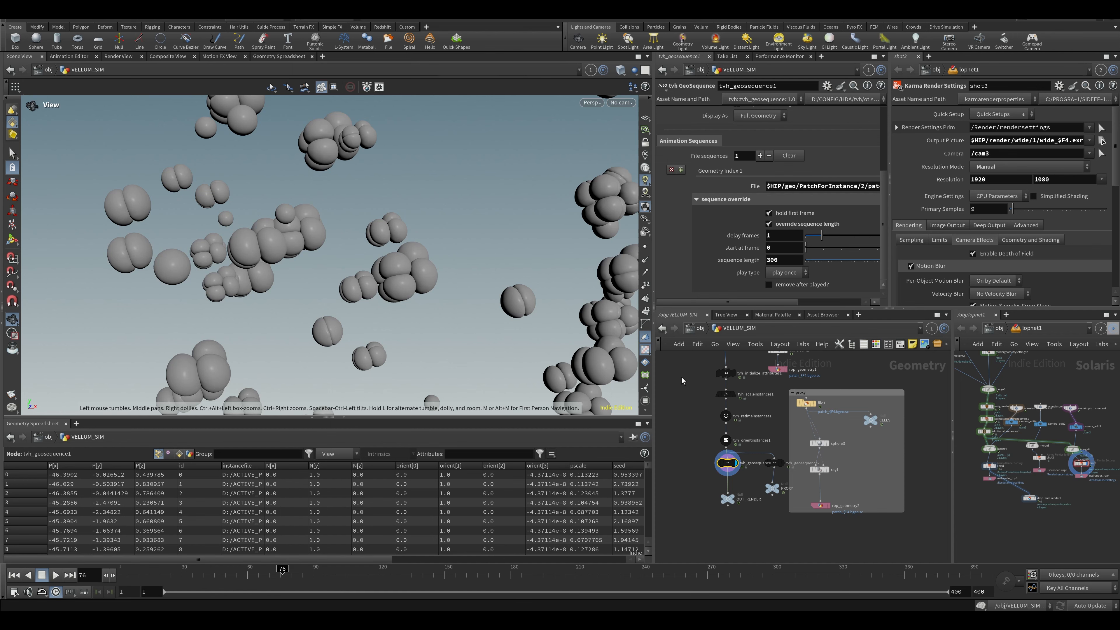
middle_click_drag(681, 377, 692, 440)
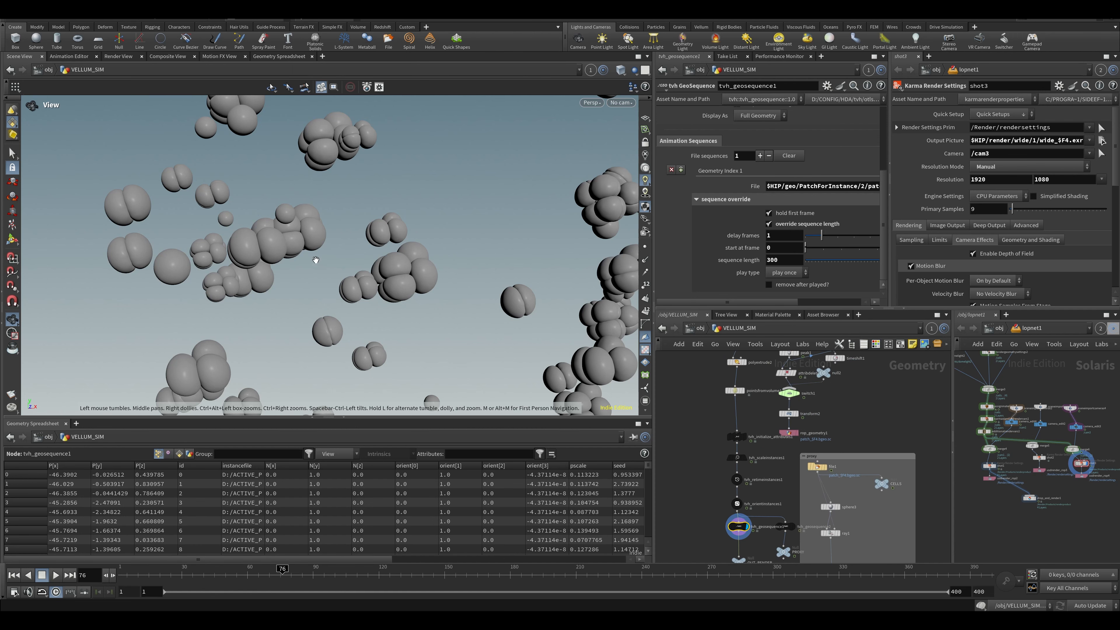
middle_click_drag(825, 526, 801, 445)
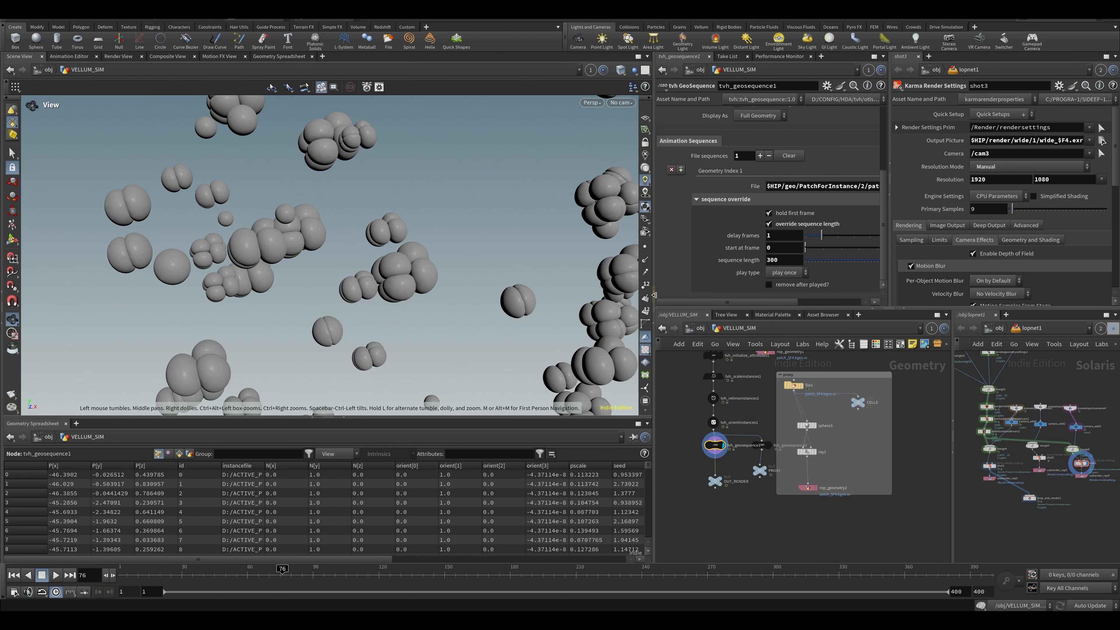
left_click_drag(654, 295, 537, 295)
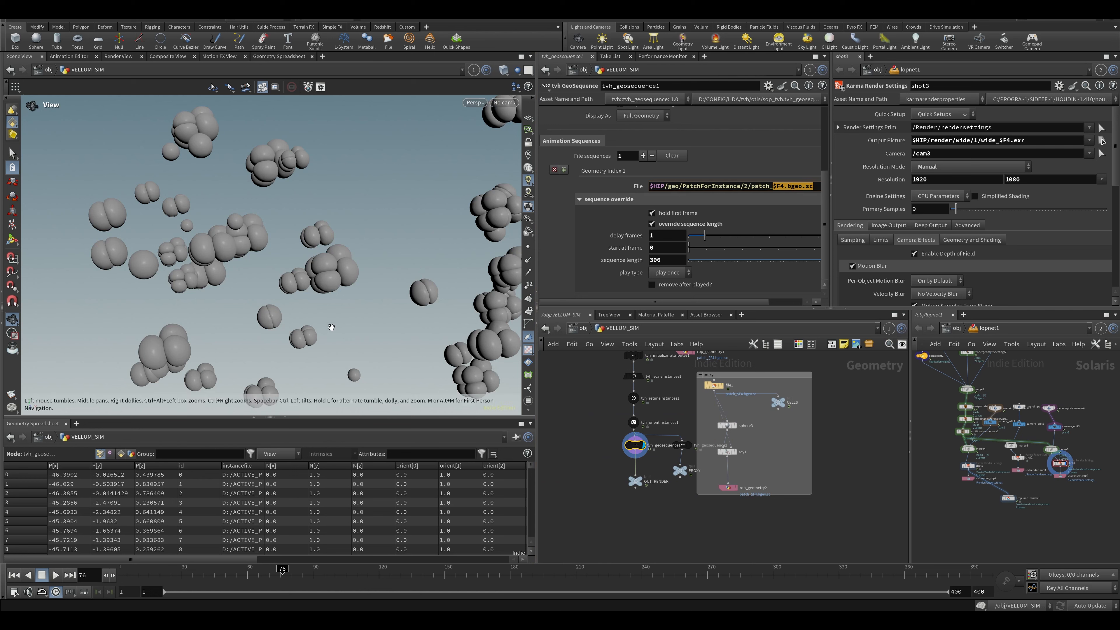
Step: Set the randomize delay max of the tvh_retimeinstances1 node to 51 frames, undoing the surplus adjustment
left_click(633, 423)
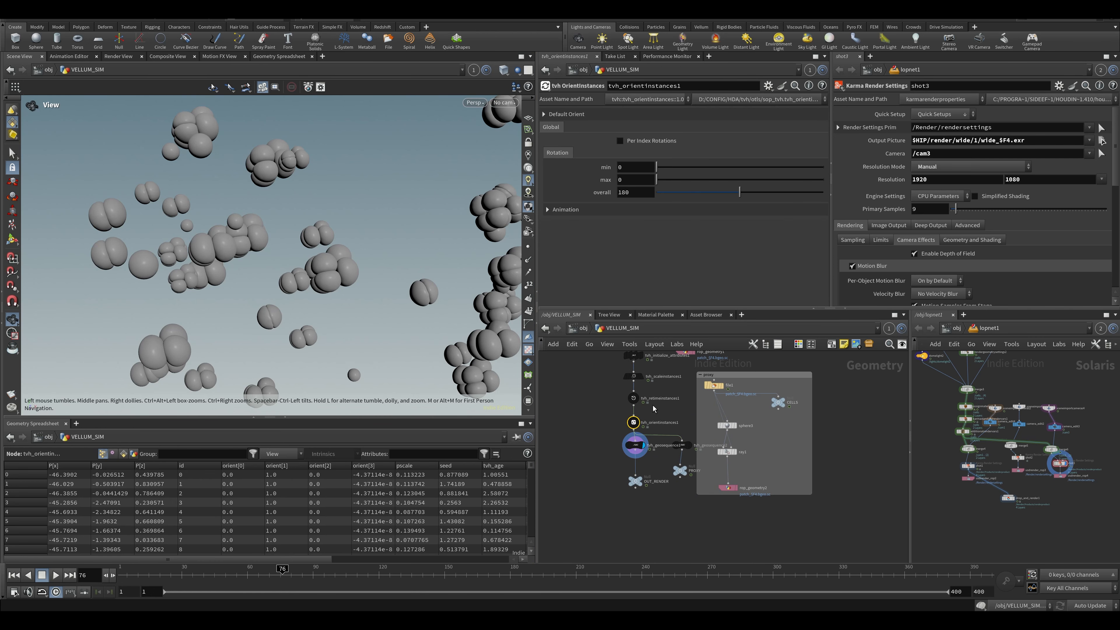
left_click(633, 398)
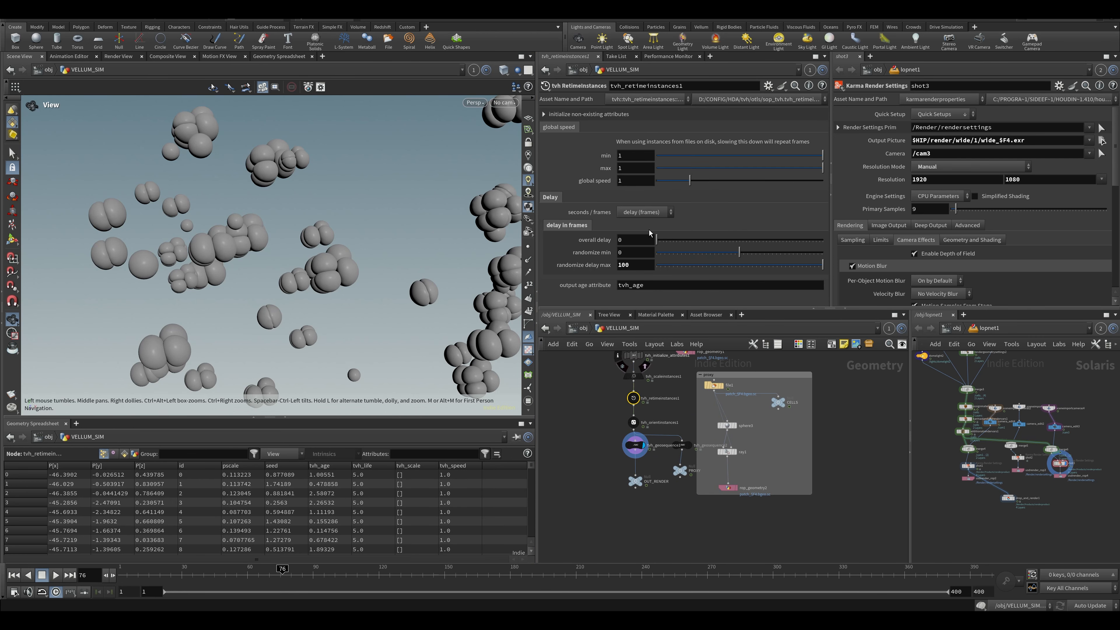
left_click_drag(776, 267, 806, 268)
key("ctrl+z")
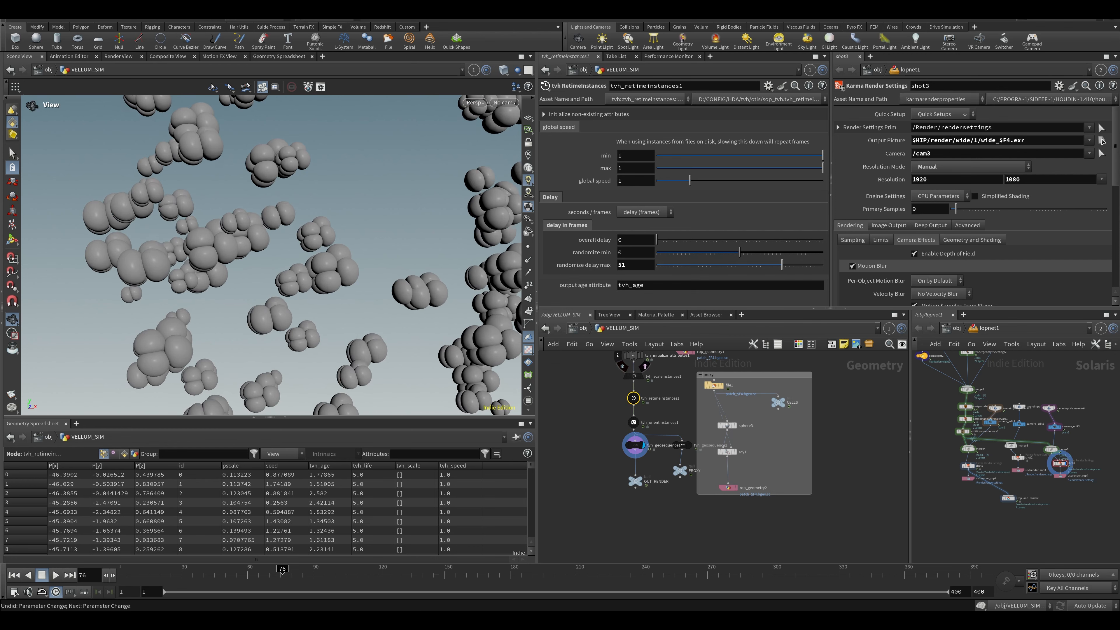
Step: Examine the retimed cluster instances from farther away along with their node chain
right_click_drag(272, 281, 118, 315)
left_click_drag(117, 315, 172, 320)
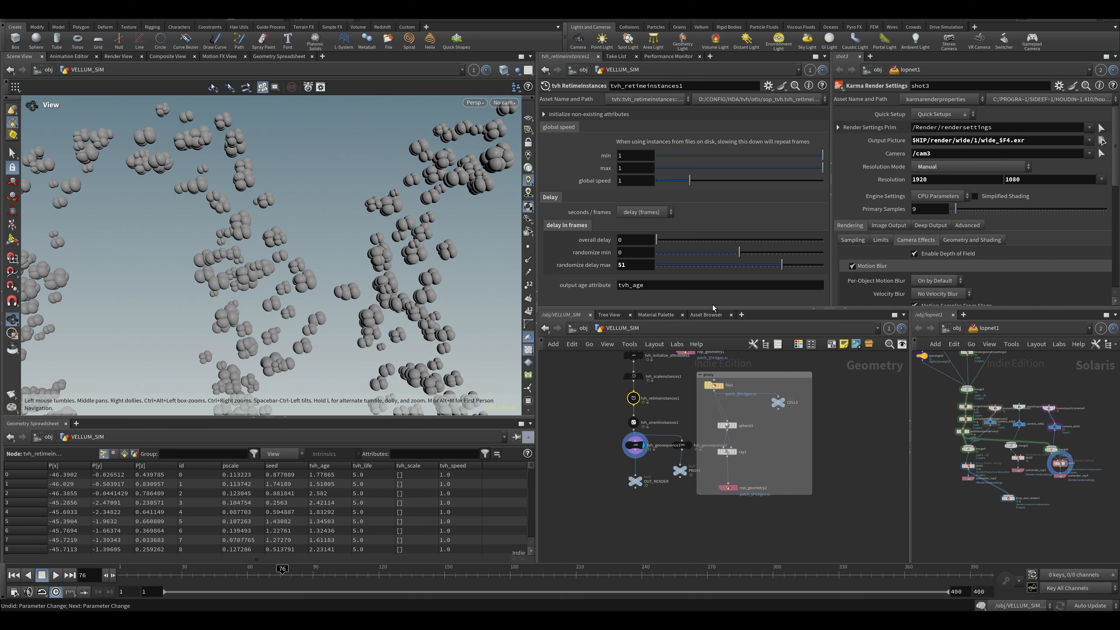
middle_click_drag(589, 408, 630, 443)
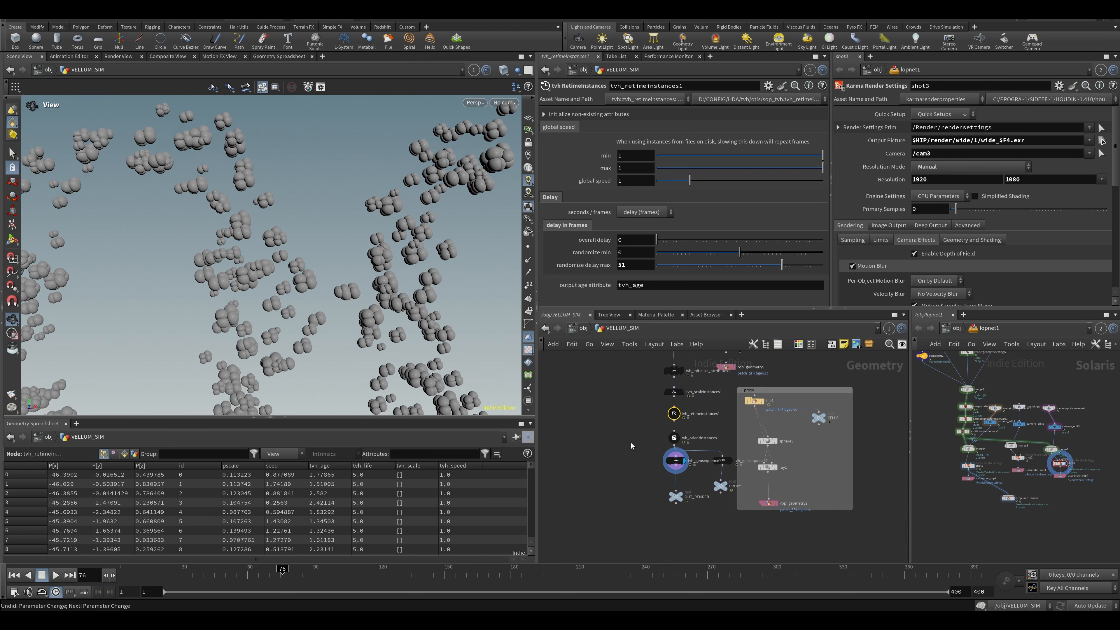
middle_click_drag(370, 317, 365, 318)
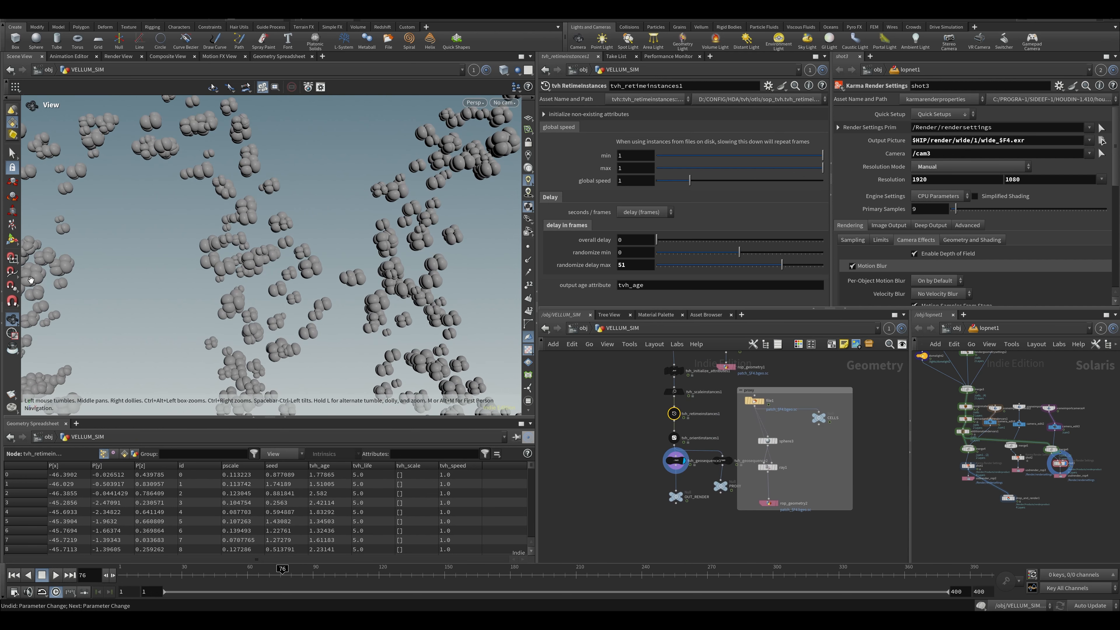
Step: Narrow the parameter area again and show the settings of tvh_geosequence1 while viewing the instances
left_click_drag(539, 409, 628, 409)
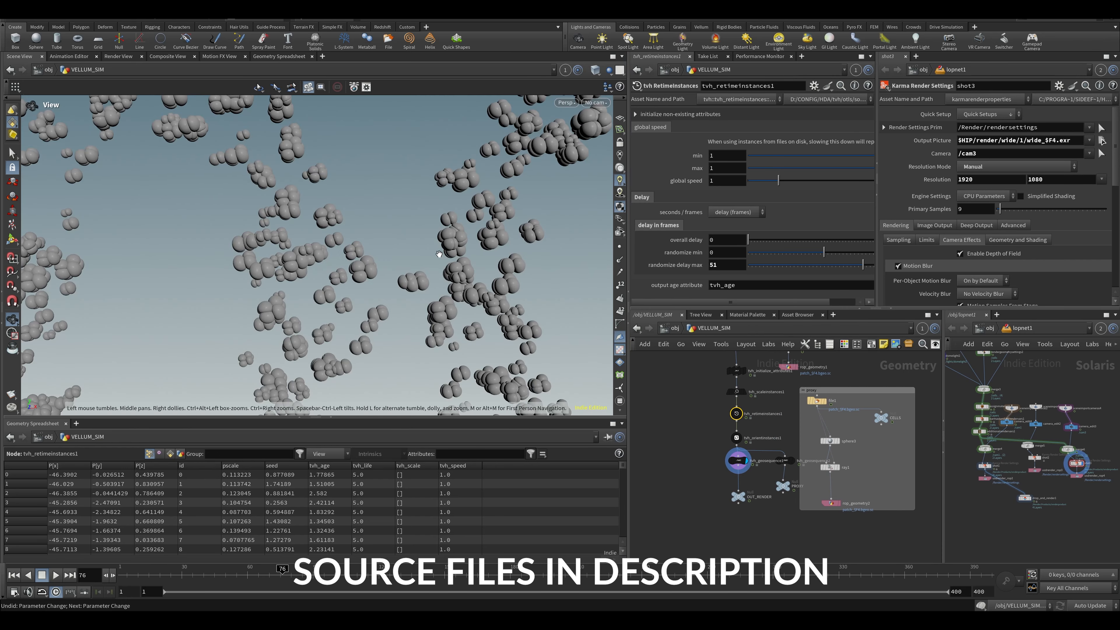
left_click(732, 464)
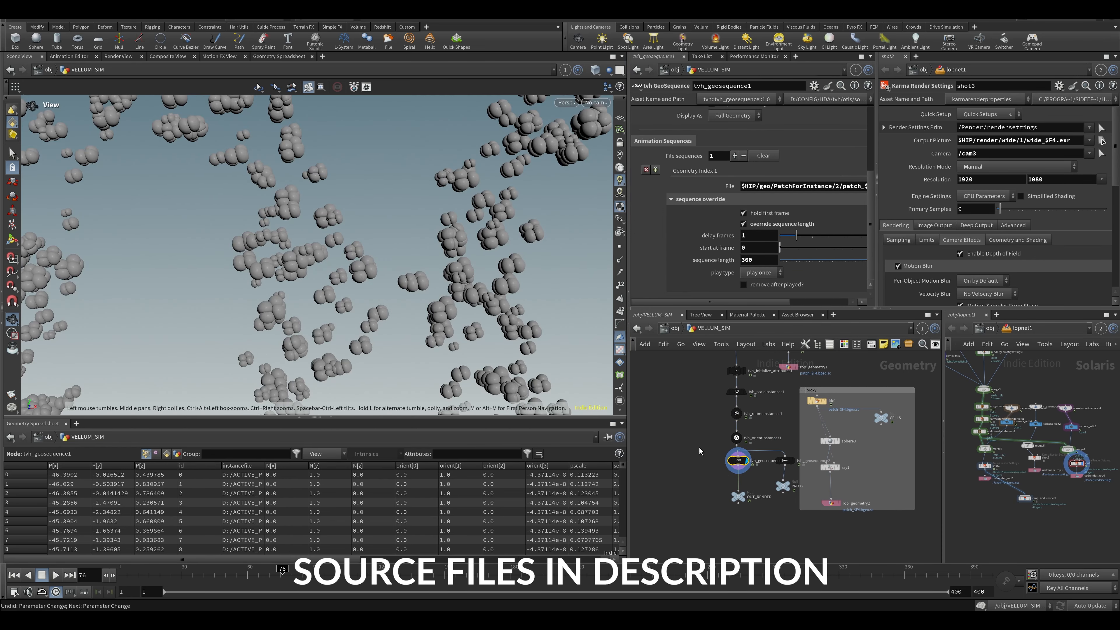
mouse_move(362, 277)
left_mouse_down()
mouse_move(395, 269)
mouse_move(304, 284)
mouse_move(342, 277)
mouse_move(367, 256)
left_mouse_up()
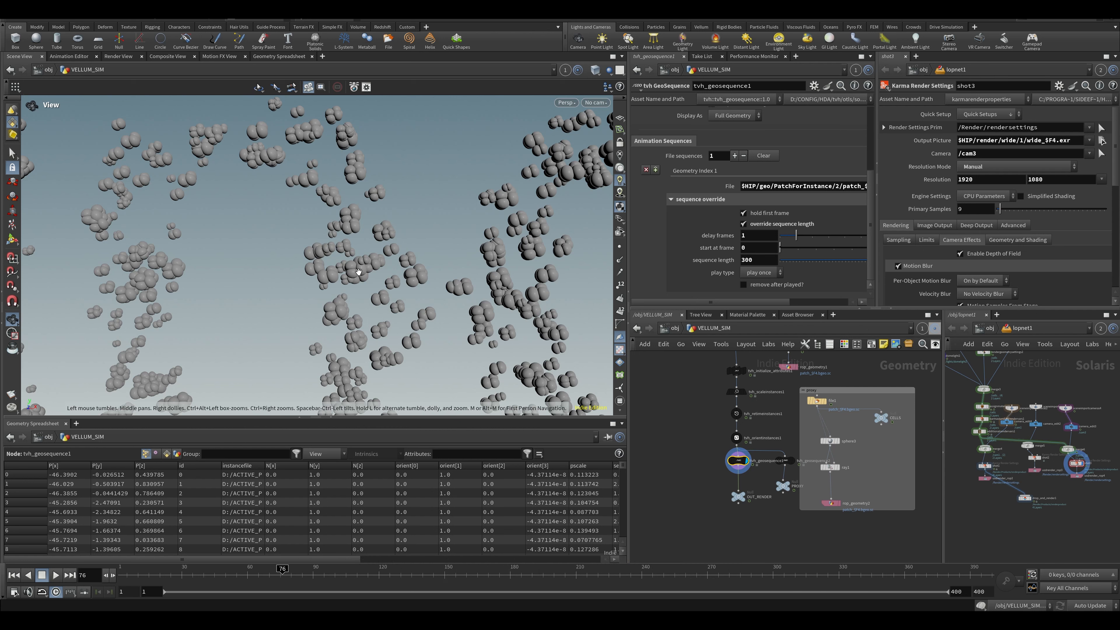
left_click_drag(358, 271, 449, 303)
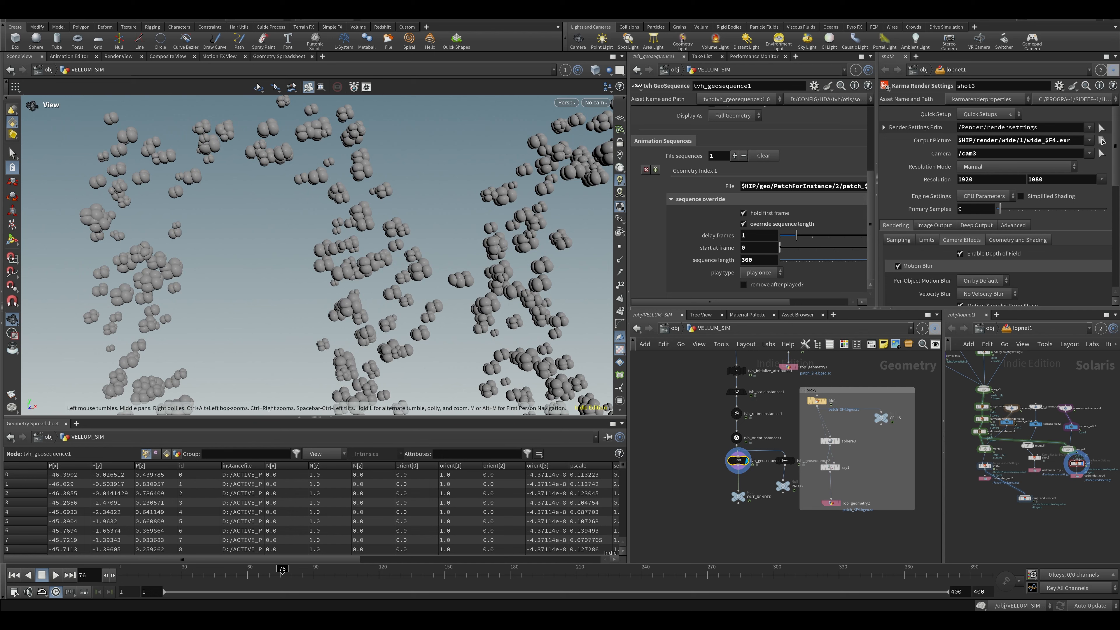
Step: Display the transform2 node above the geometry export and view the single cell cluster
middle_click_drag(772, 359, 734, 481)
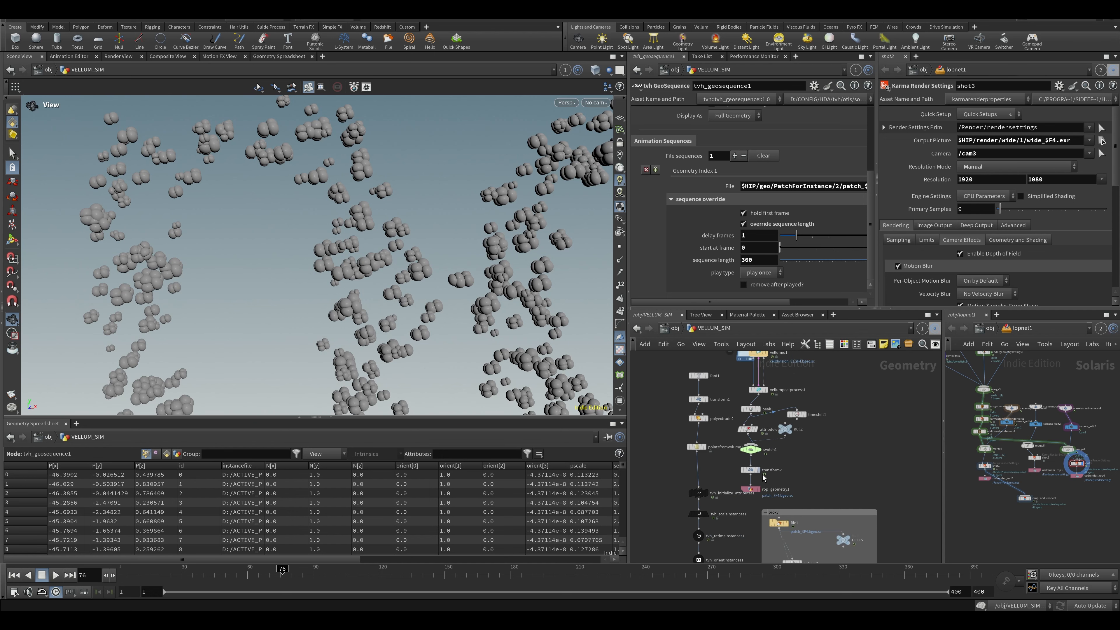
left_click(759, 470)
left_click(751, 470)
left_click_drag(273, 334, 327, 362)
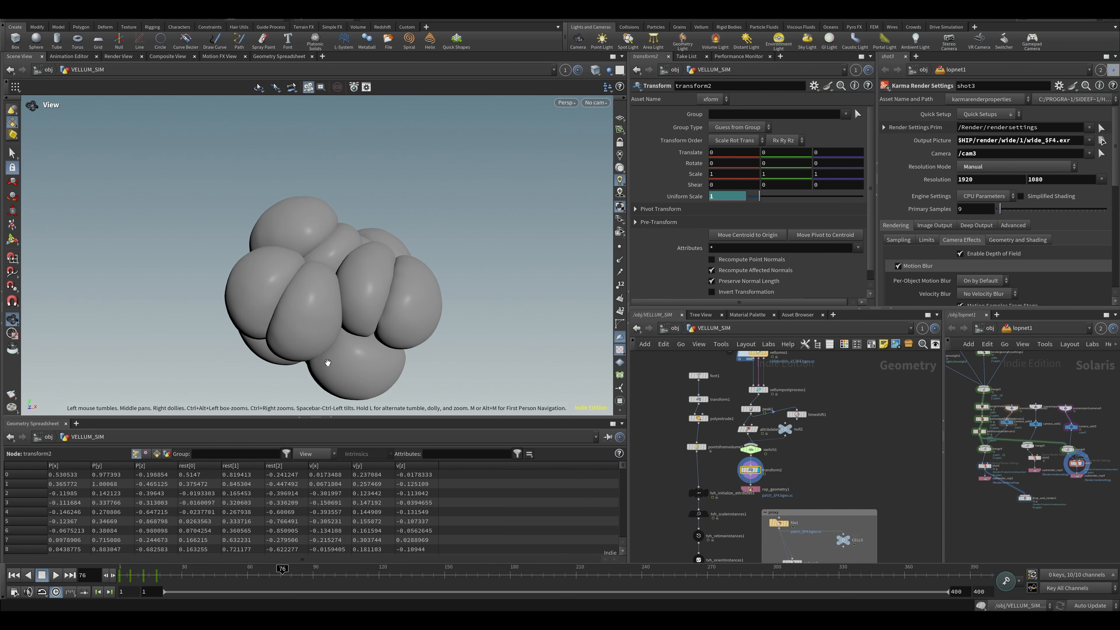
Step: Switch to the browser, play the BUILD YOUR BRAIN cell division video for reference, and return to Houdini
right_click_drag(327, 362, 211, 345)
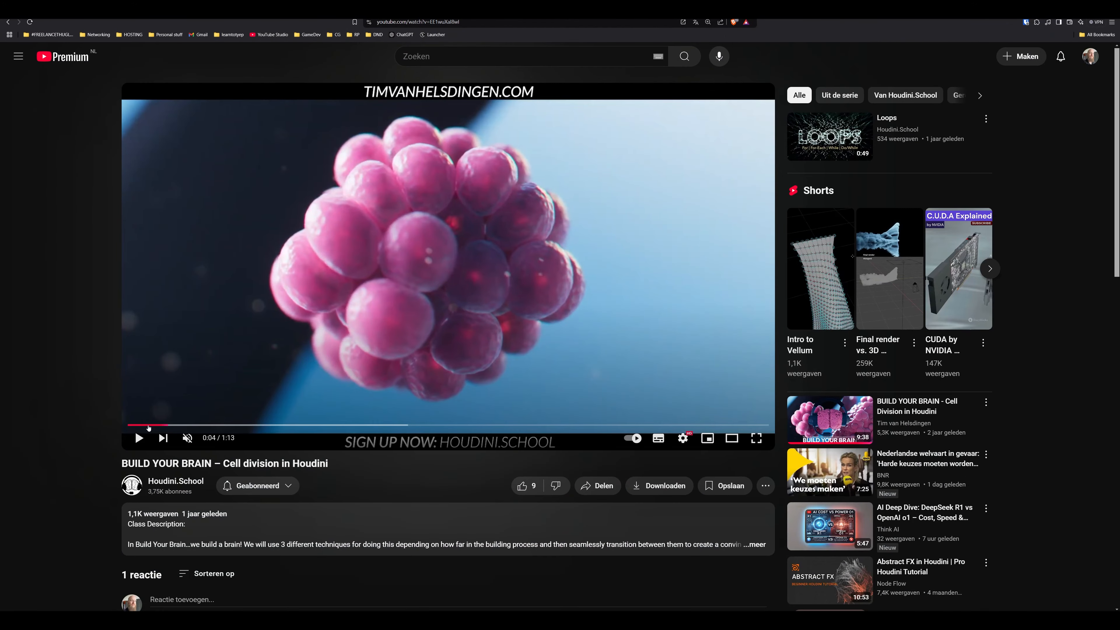
left_click(210, 298)
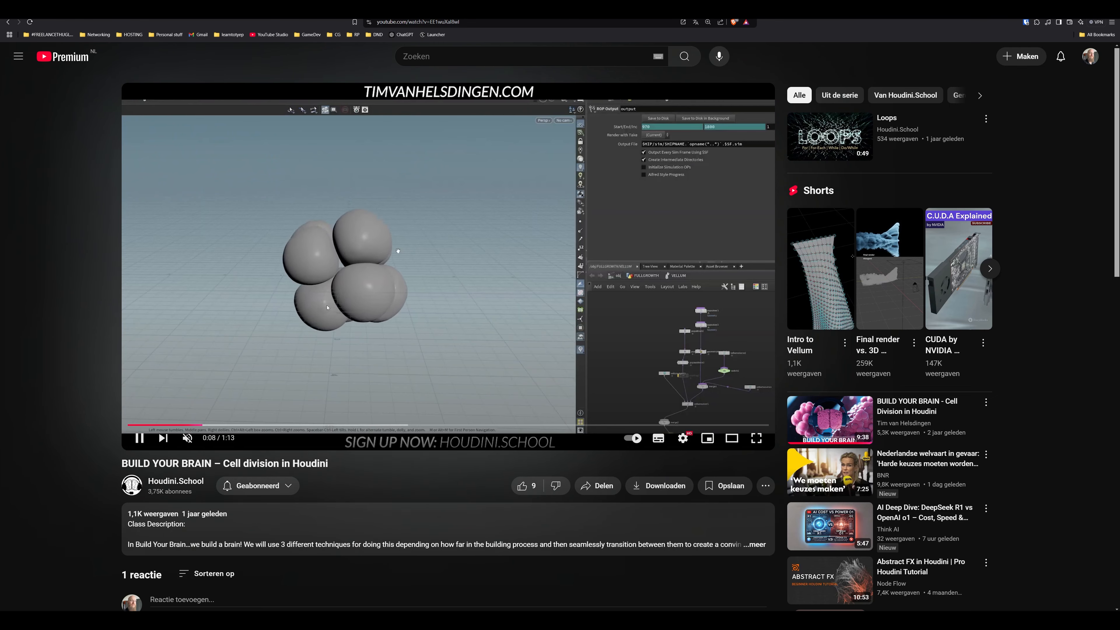
left_click(671, 151)
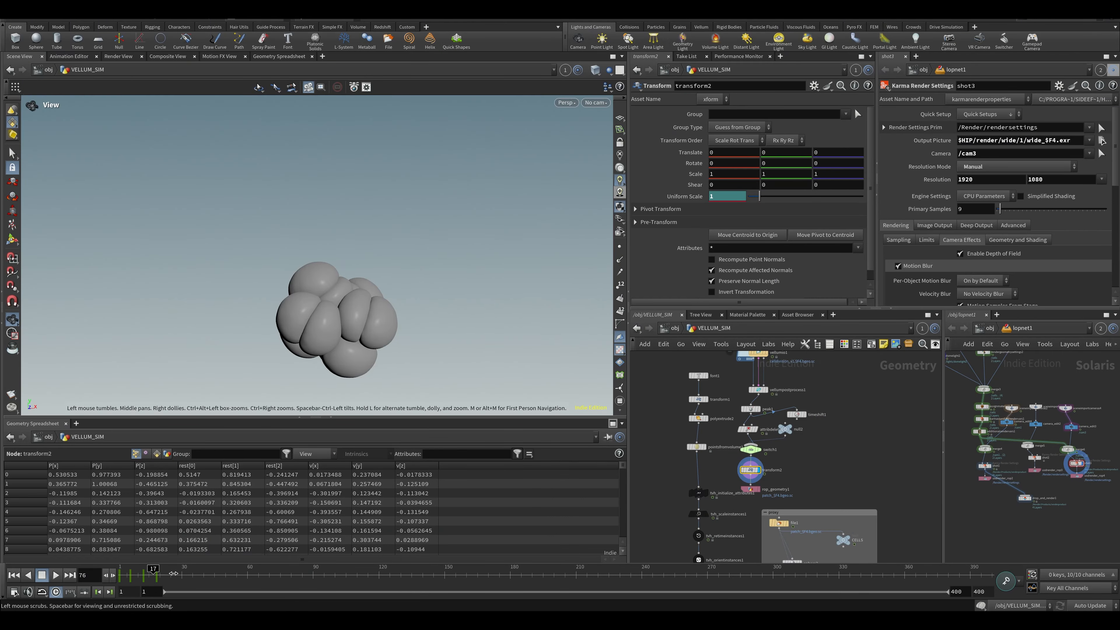
Step: Scrub the cell cluster's growth to frame 109 and inspect the cluster from far and near
middle_click_drag(326, 315, 270, 328)
scroll(317, 322, "down", 6)
middle_click_drag(322, 300, 364, 337)
scroll(306, 347, "up", 2)
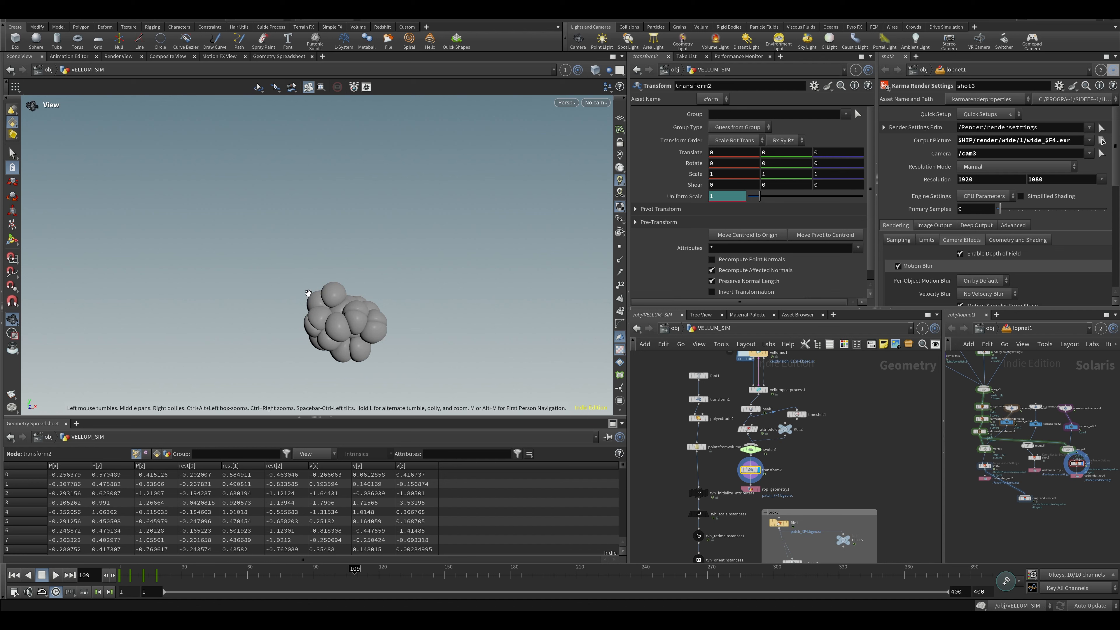
middle_click_drag(308, 292, 260, 260)
scroll(260, 260, "up", 3)
left_click_drag(321, 311, 286, 301)
middle_click_drag(373, 298, 307, 335)
scroll(261, 312, "up", 3)
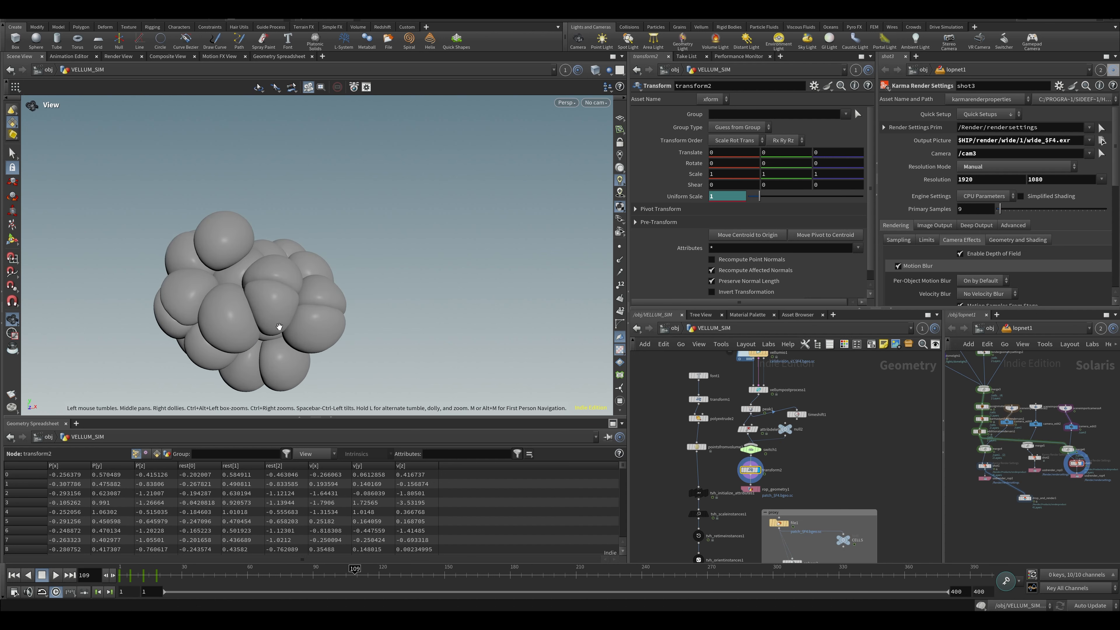
Step: Play the cluster's growth on to frame 122 and inspect it from another angle
left_click_drag(242, 338, 213, 336)
key("Up")
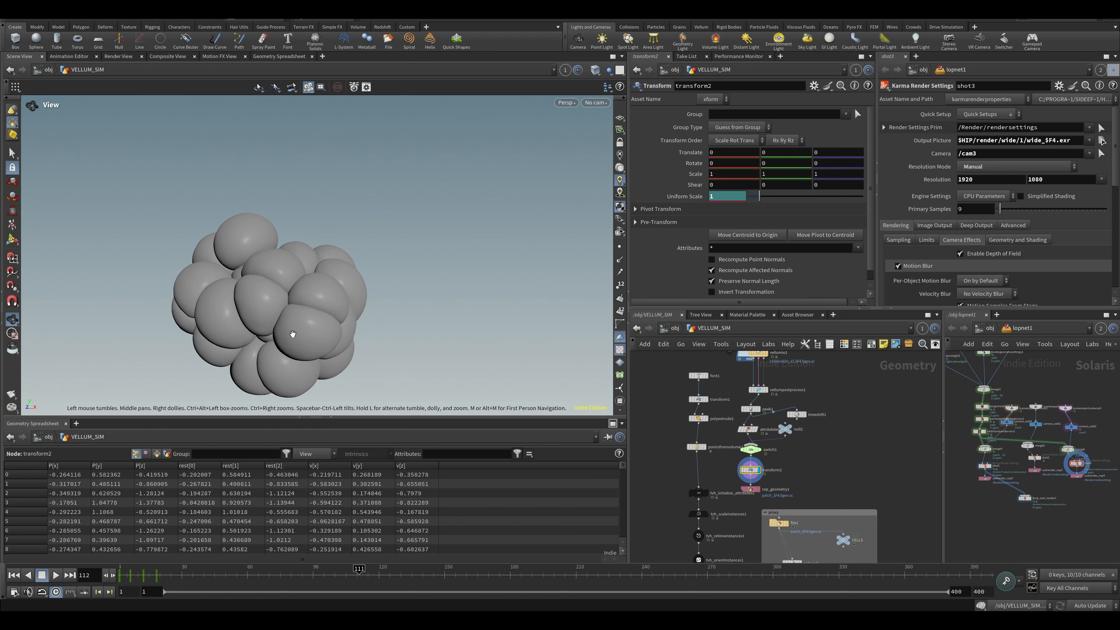
key("Up")
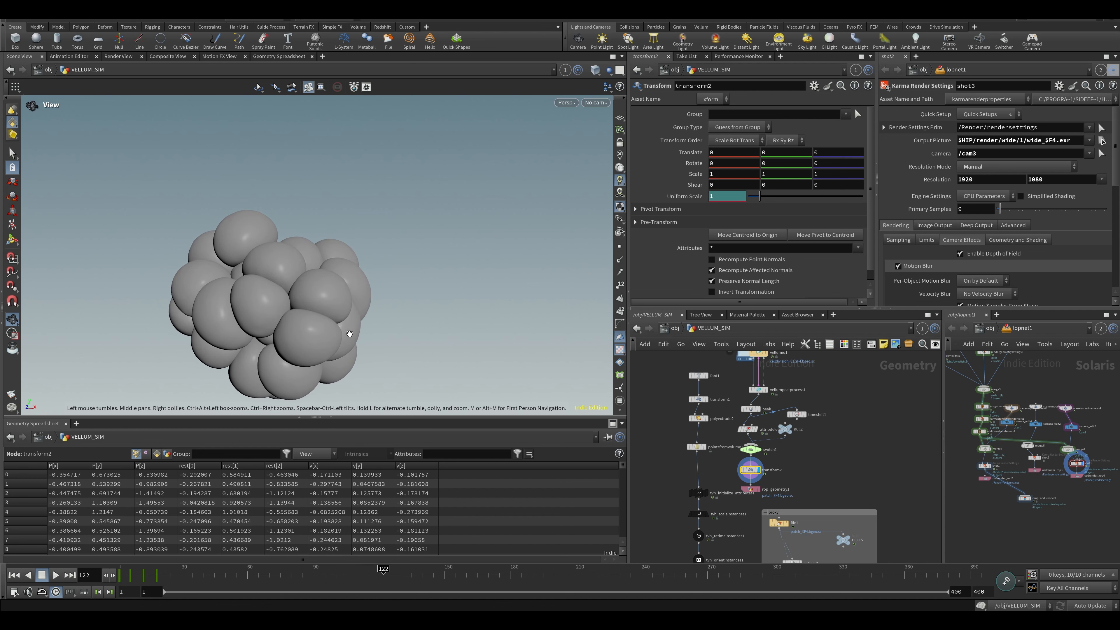
left_click_drag(293, 312, 323, 280)
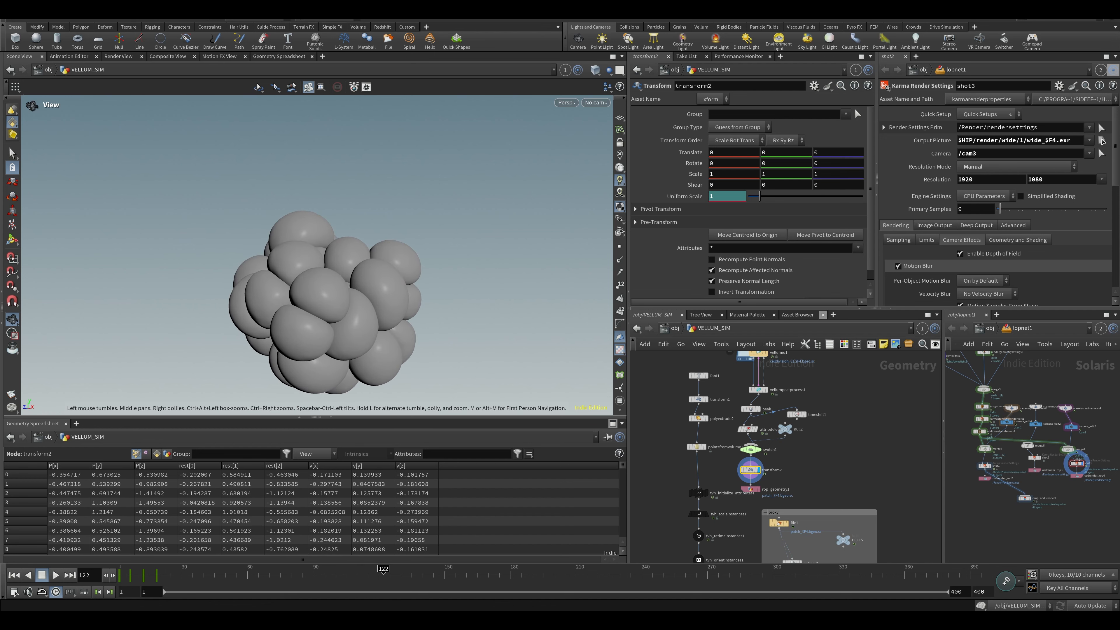
Step: Bring the browser over Houdini, rewind and replay part of the cell division video, and return to Houdini
left_click_drag(1119, 84, 455, 122)
left_click(350, 306)
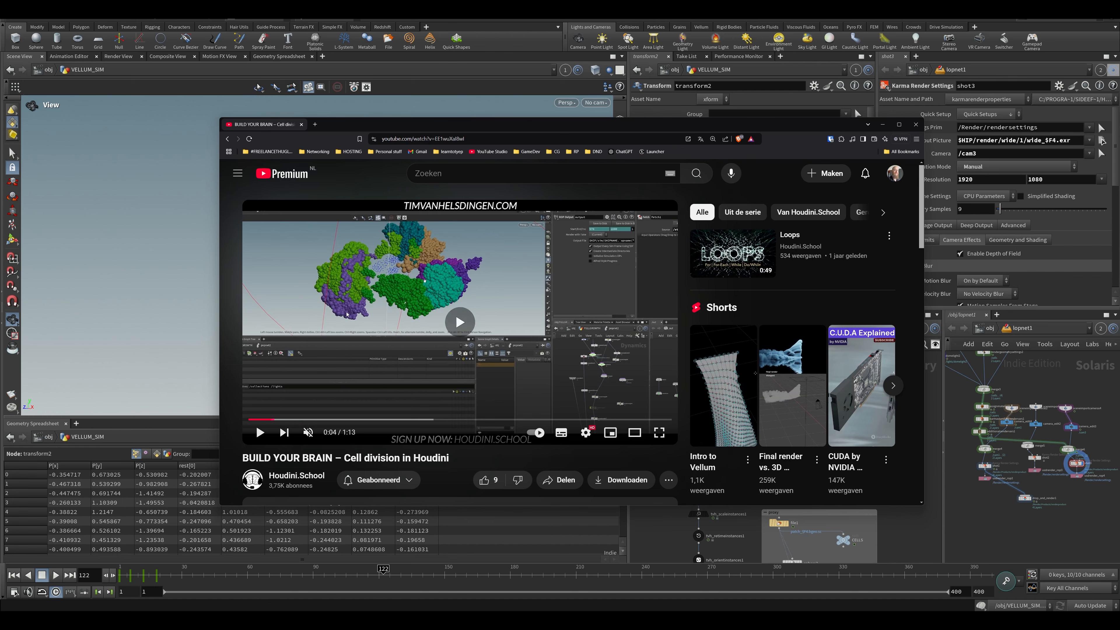
key("Left")
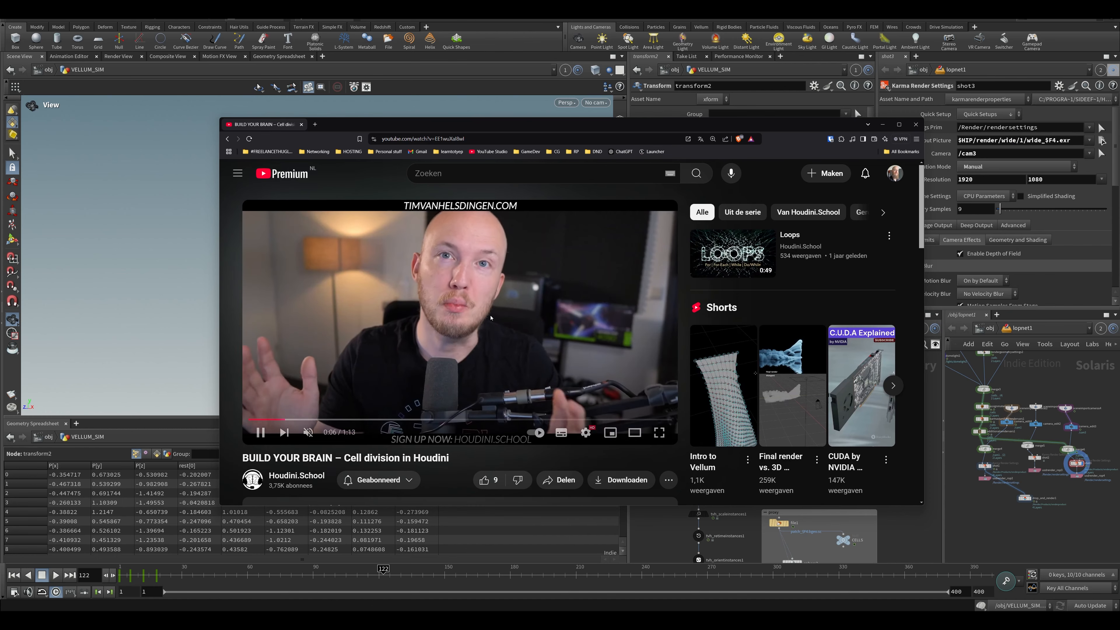
key("space")
left_click(162, 278)
Step: Play the cluster's growth past frame 122 while examining the cells close up from several angles
left_click_drag(304, 300, 340, 260)
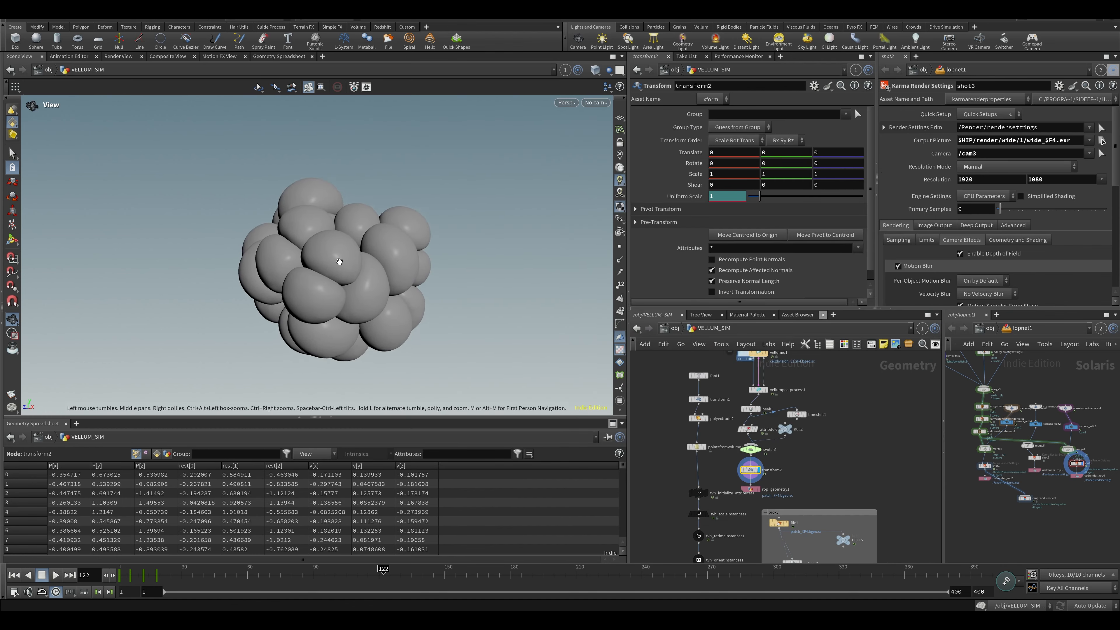
right_click_drag(340, 260, 311, 299)
key("Up")
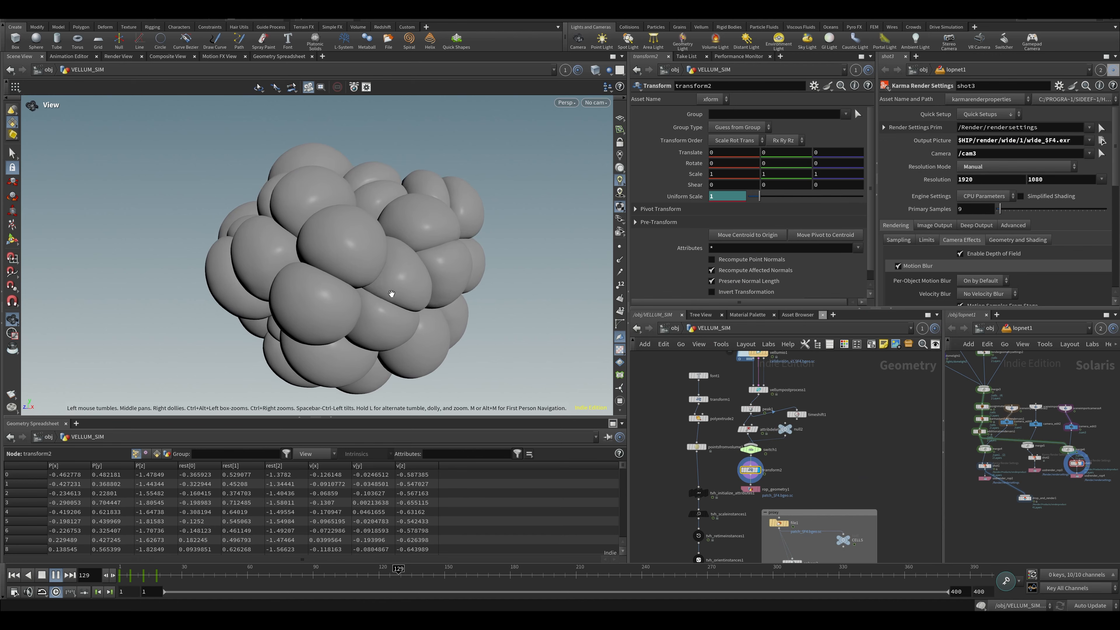
key("Up")
left_click_drag(389, 294, 220, 303)
right_click_drag(220, 304, 340, 316)
left_click_drag(341, 316, 381, 332)
Step: Replay the growth from the first frame, stop at frame 99, and view the cluster along with its node chain
key("ctrl+Up")
key("Up")
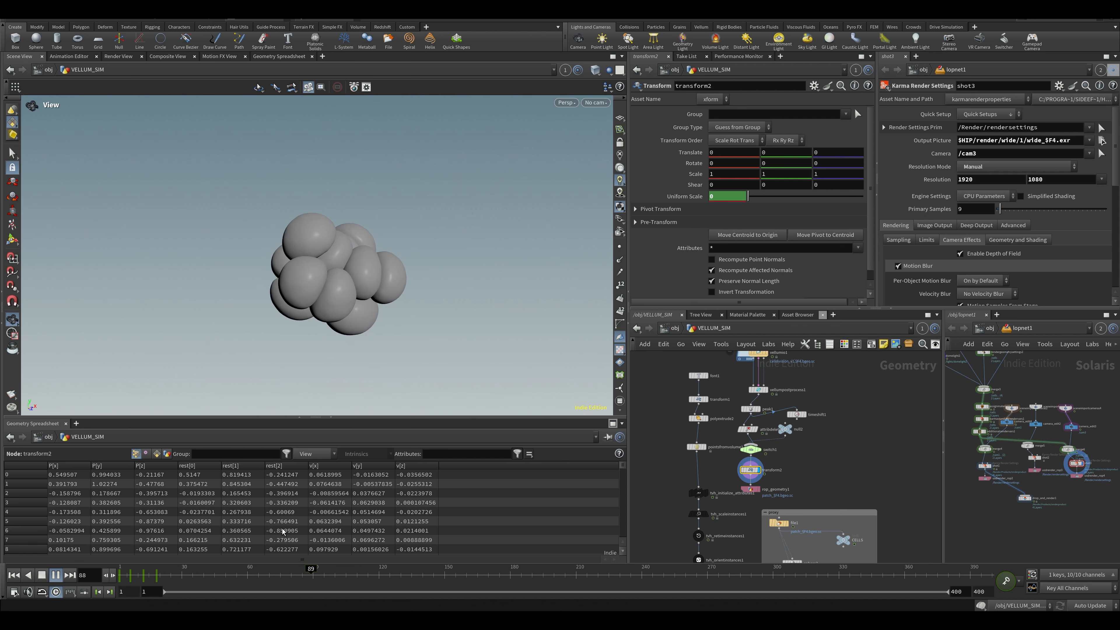
left_click(56, 575)
right_click_drag(343, 299, 348, 326)
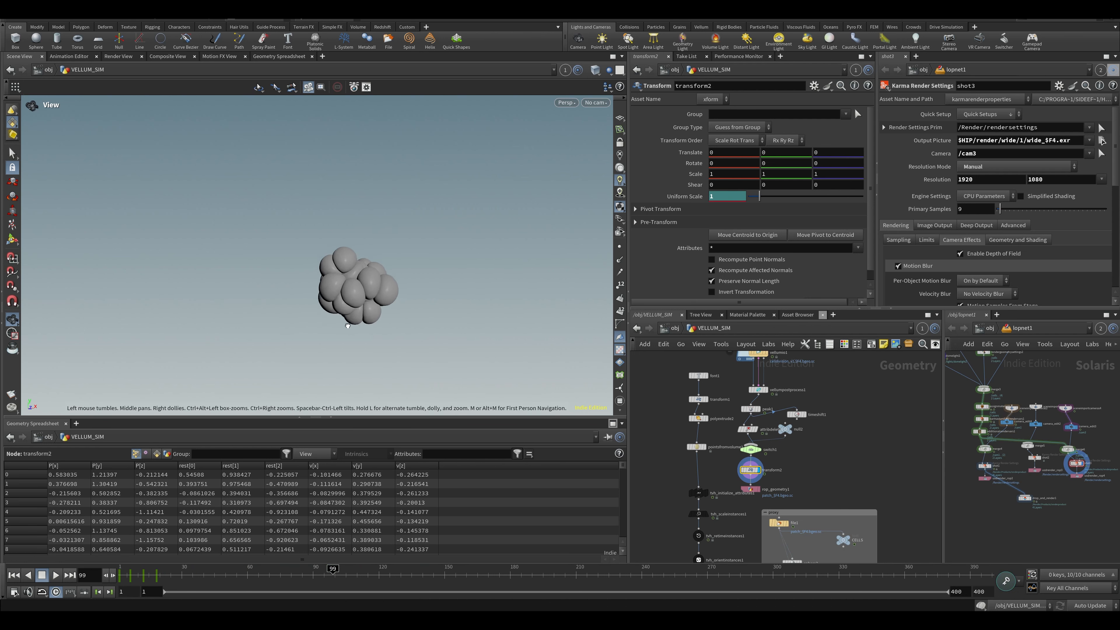
middle_click_drag(752, 480, 746, 413)
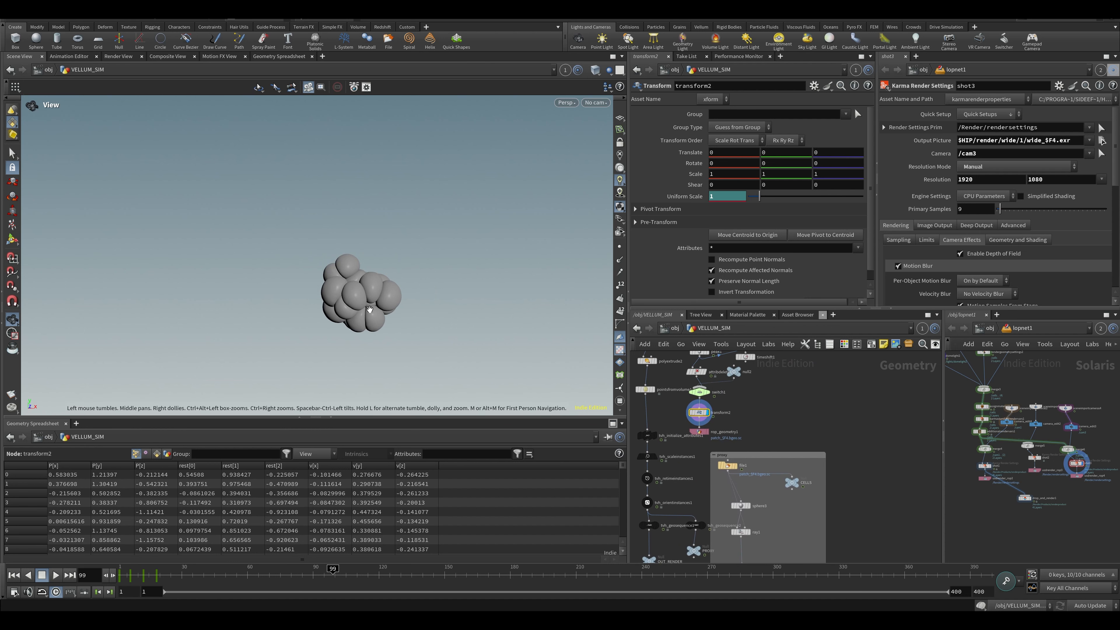
right_click_drag(399, 296, 404, 277)
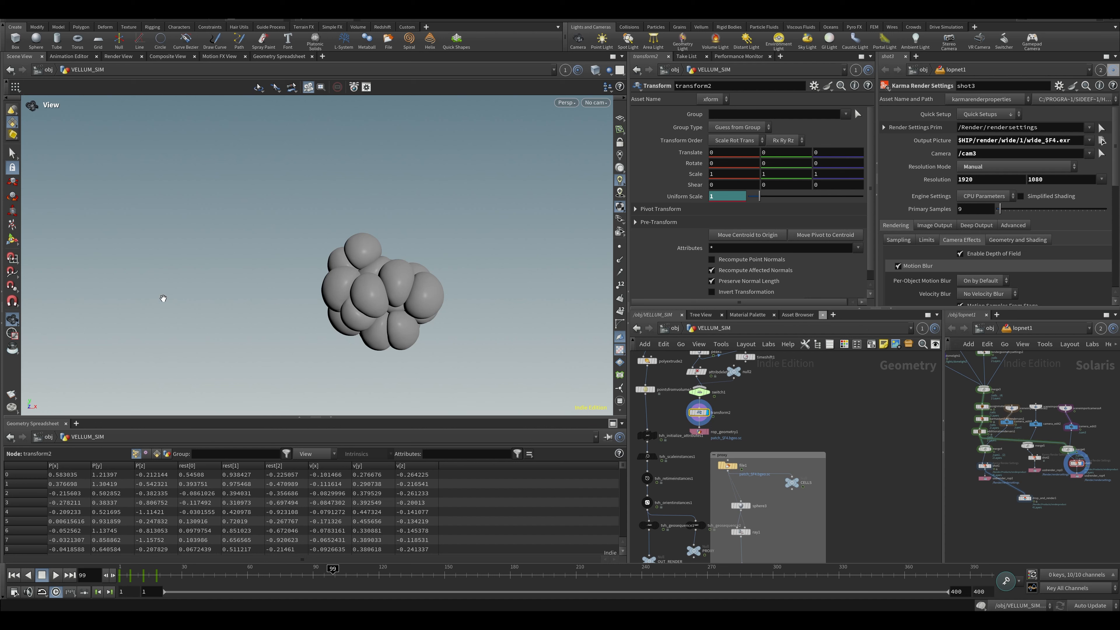
middle_click_drag(343, 278, 283, 254)
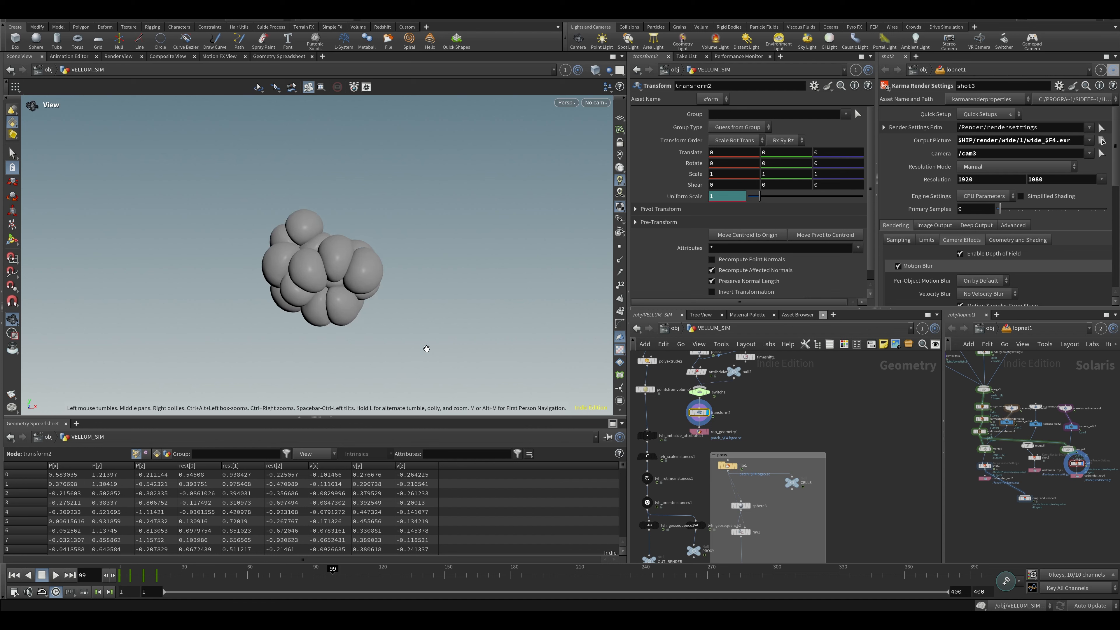
middle_click_drag(656, 488, 671, 448)
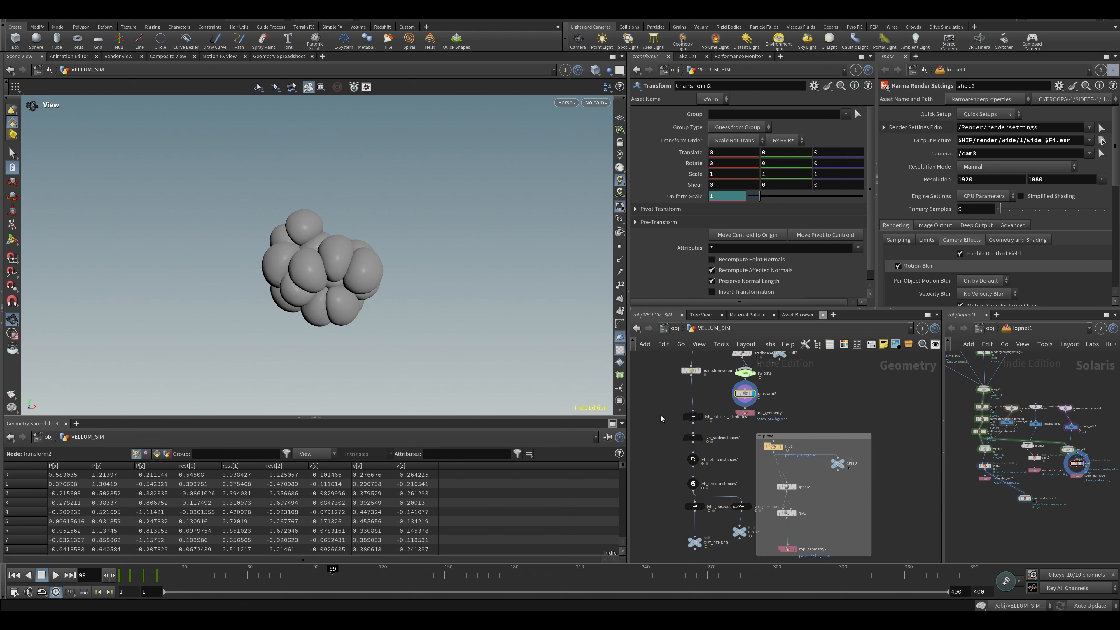
Step: Display the pointsfromvolume1 node and examine the points filling the extruded text
left_click(690, 370)
left_click(691, 371)
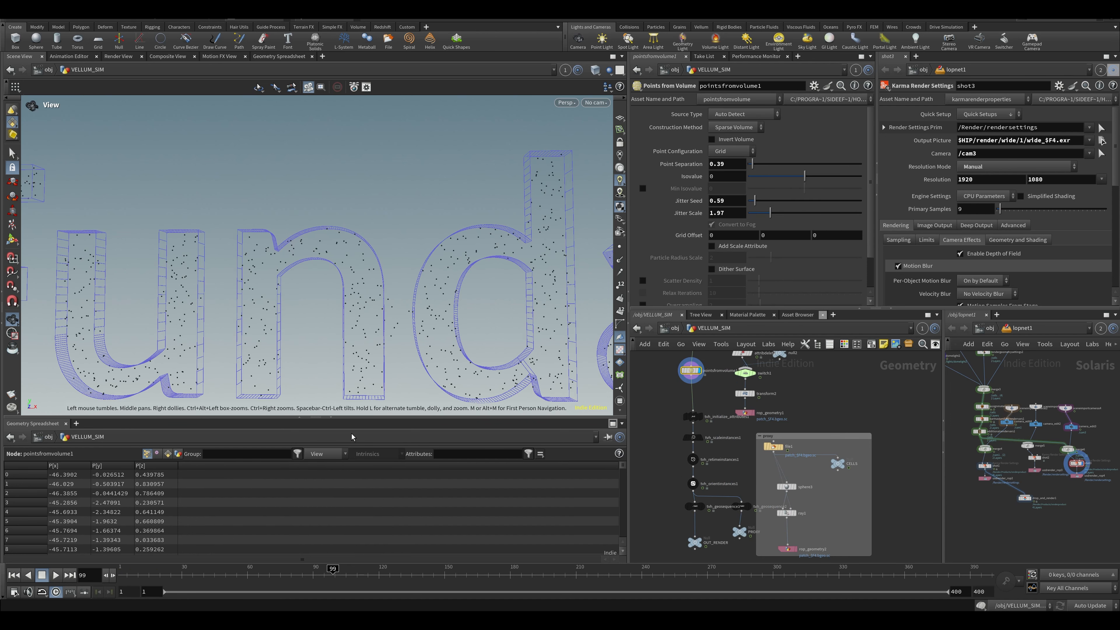
scroll(380, 277, "down", 6)
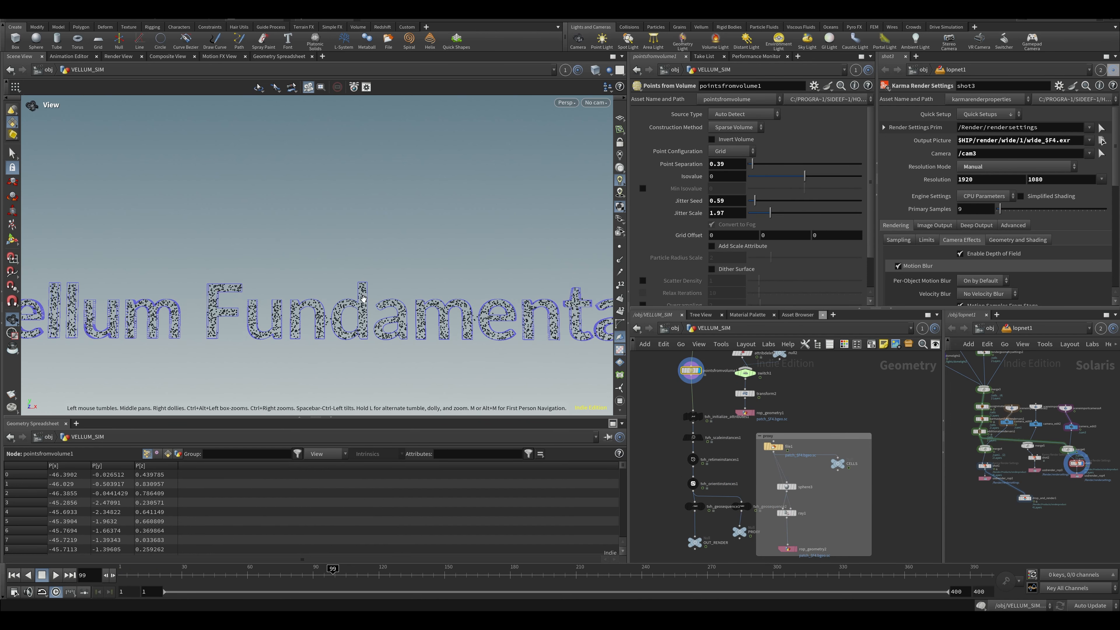
scroll(609, 399, "up", 1)
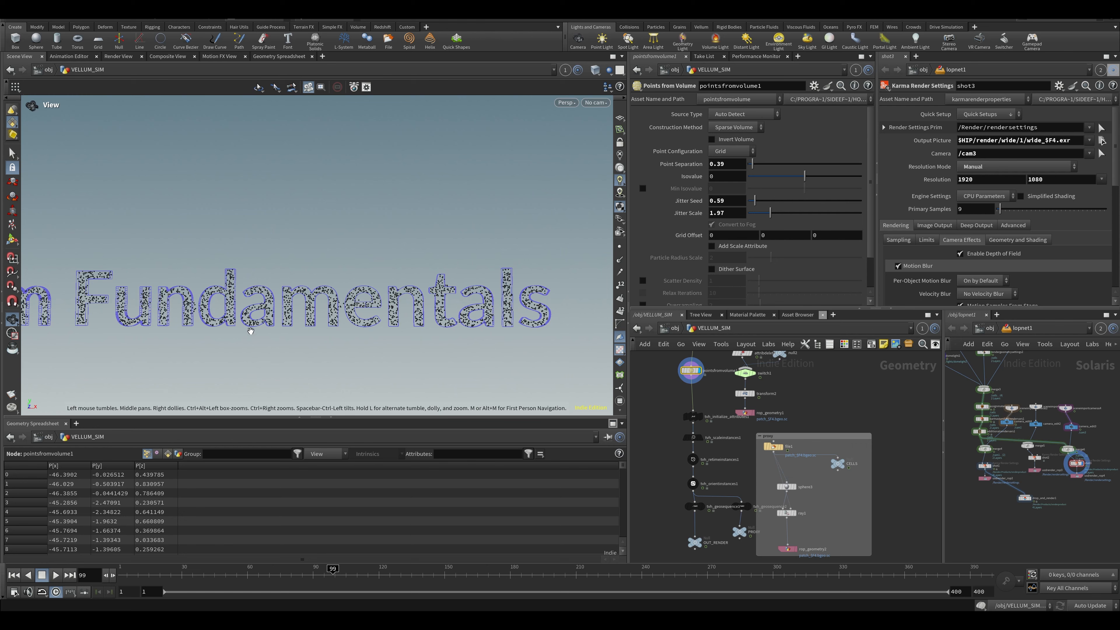
scroll(250, 330, "up", 6)
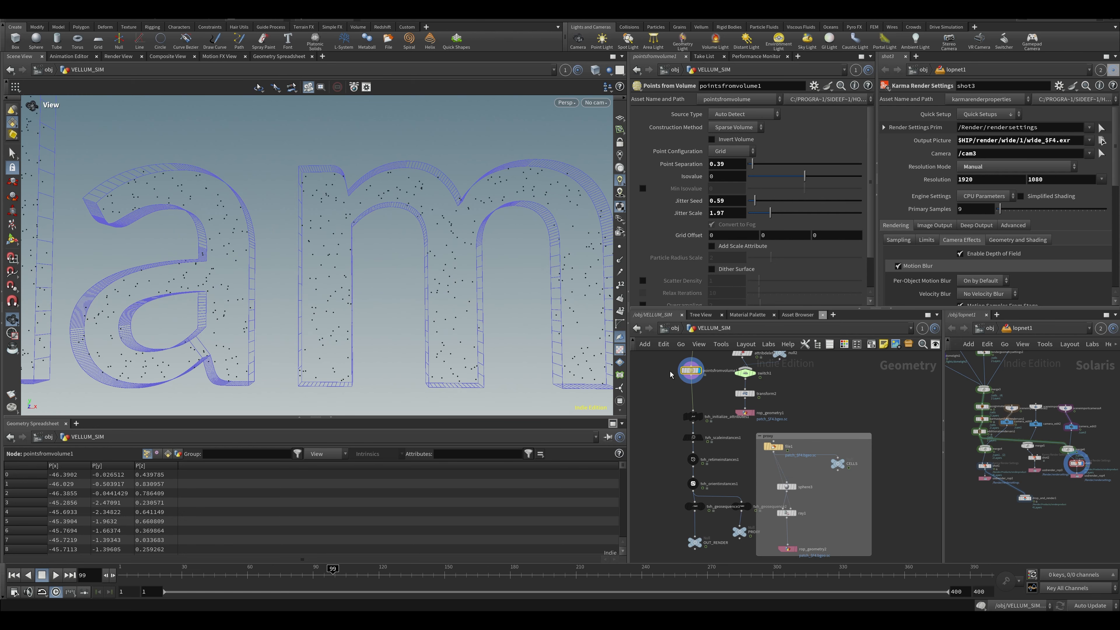
middle_click_drag(671, 375, 698, 414)
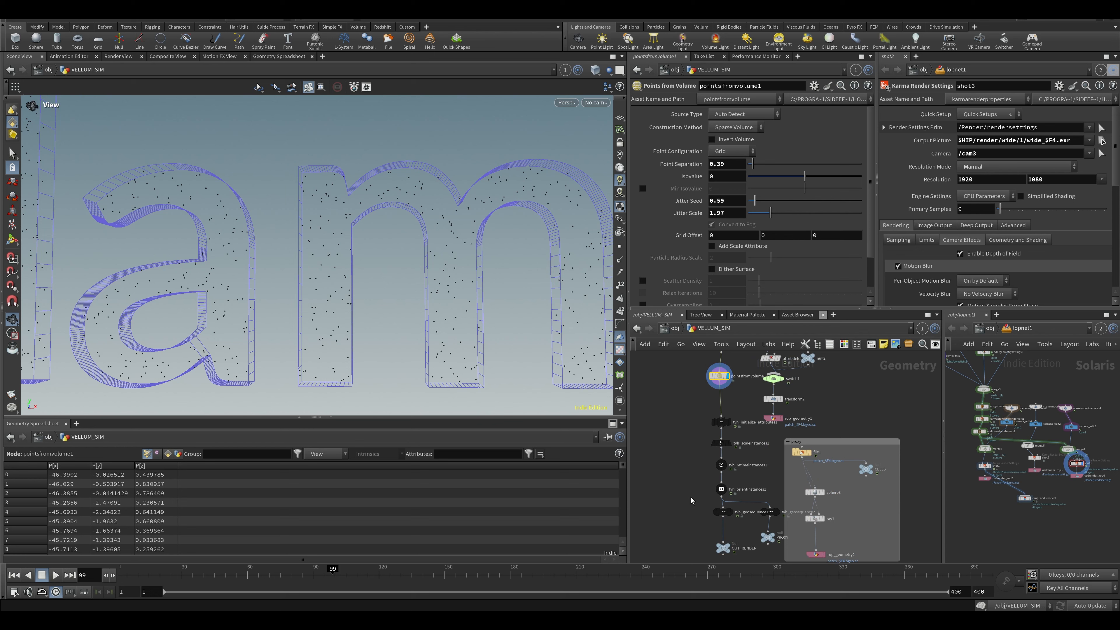
Step: Select both tvh_geosequence nodes above the OUT_RENDER and proxy outputs to show their sequence settings
middle_click_drag(691, 500, 610, 425)
middle_click_drag(683, 415, 734, 493)
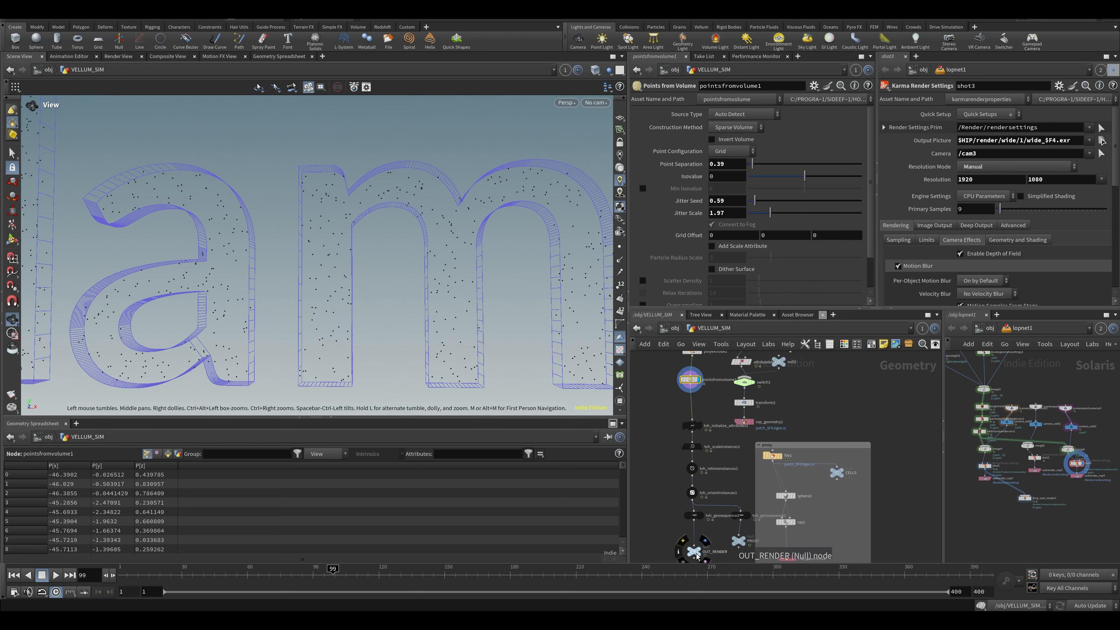
mouse_move(739, 544)
left_click_drag(752, 491, 701, 546)
middle_click_drag(760, 392, 707, 462)
scroll(337, 295, "down", 5)
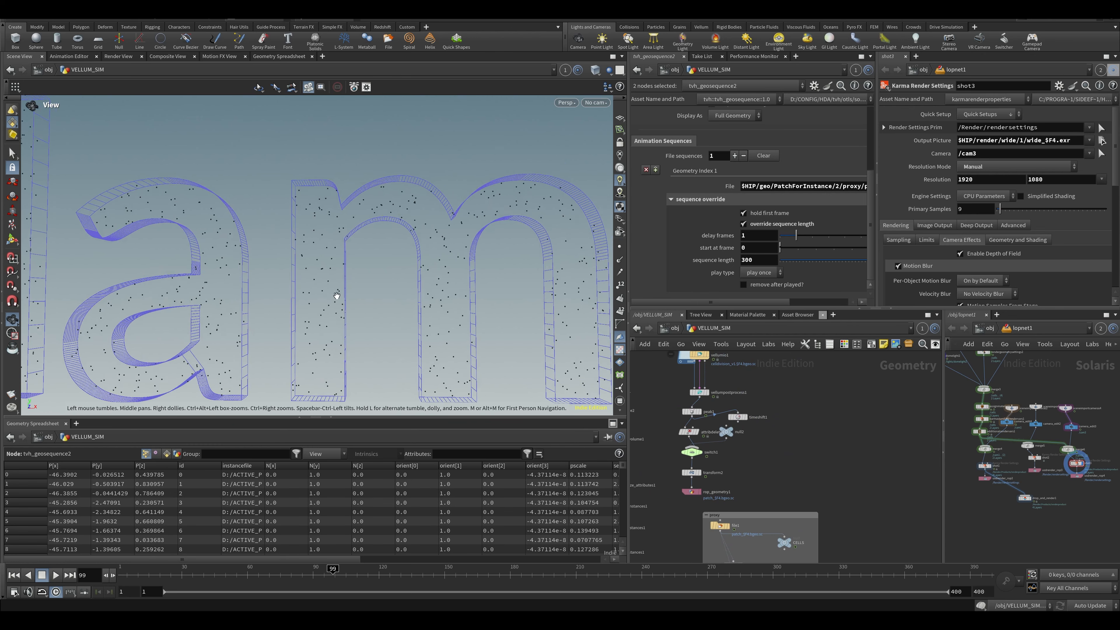
Step: Examine the whole point-filled text from farther away along with the Vellum solver part of the network
middle_click_drag(758, 413, 772, 520)
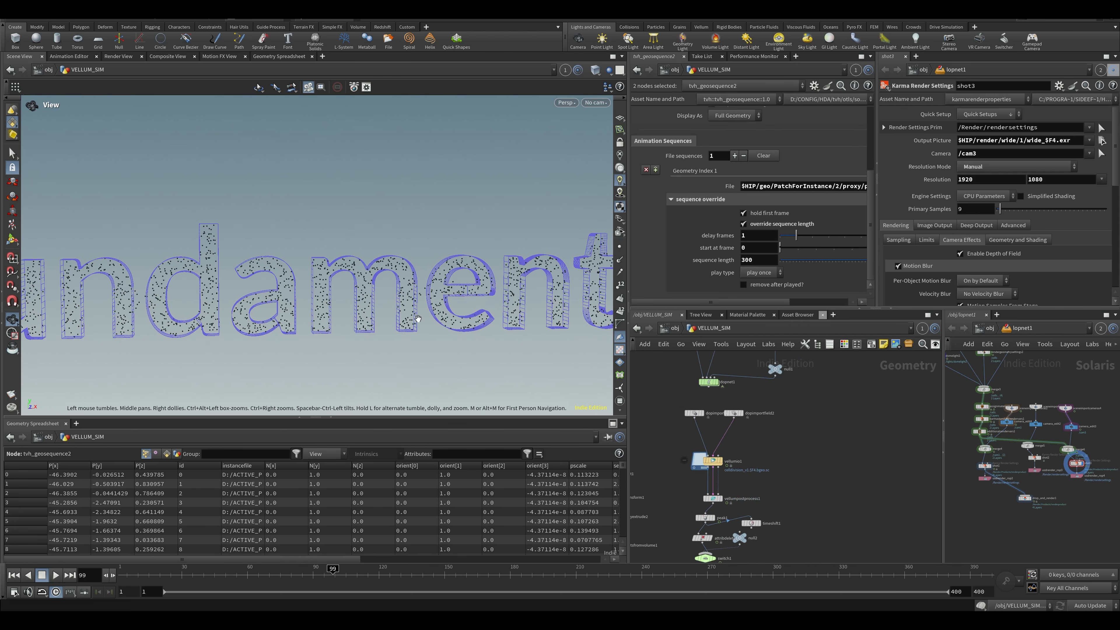
scroll(316, 306, "down", 2)
left_click_drag(317, 307, 291, 302)
middle_click_drag(326, 301, 362, 312)
scroll(362, 312, "down", 4)
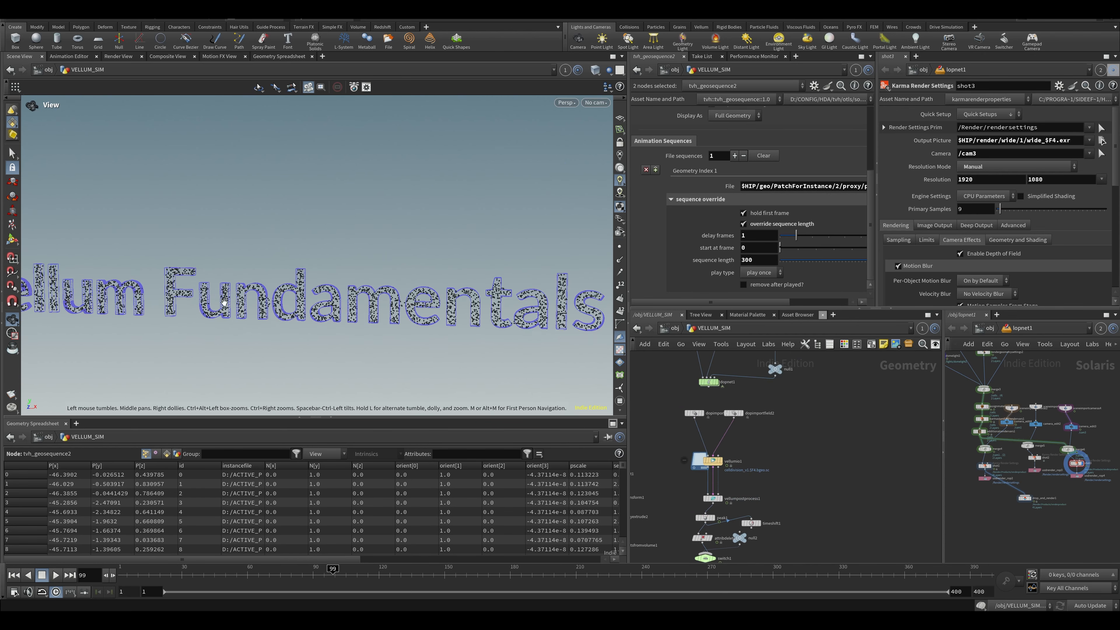
left_click_drag(266, 309, 304, 308)
middle_click_drag(247, 300, 374, 310)
left_click_drag(416, 305, 387, 293)
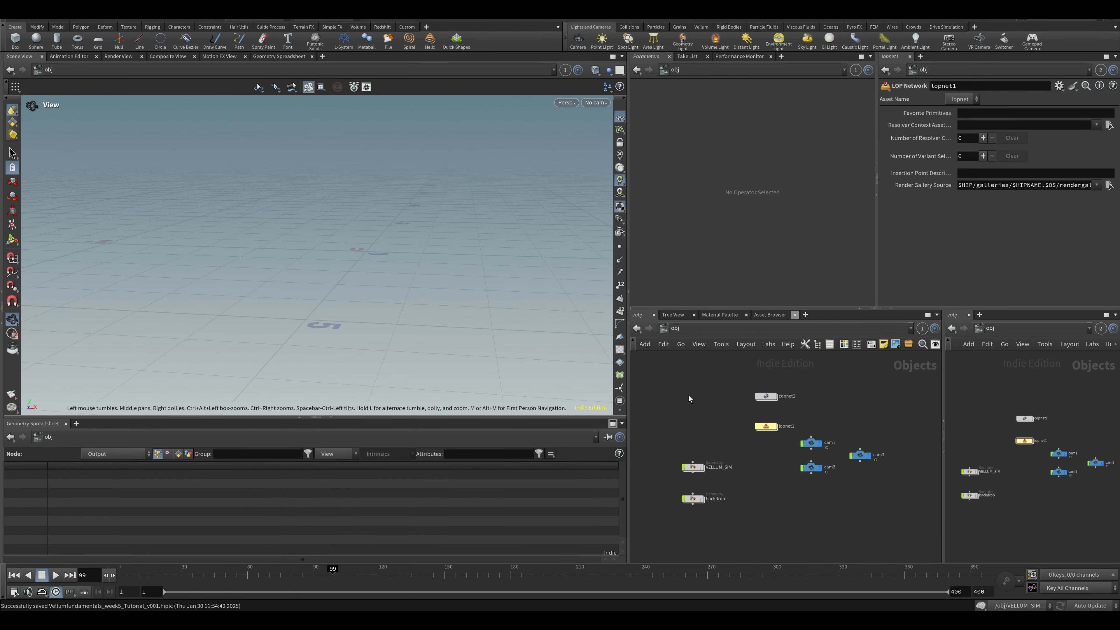
Step: Add a new Geometry object at the object level, above the VELLUM_SIM object
key("Tab")
type("geo")
key("Return")
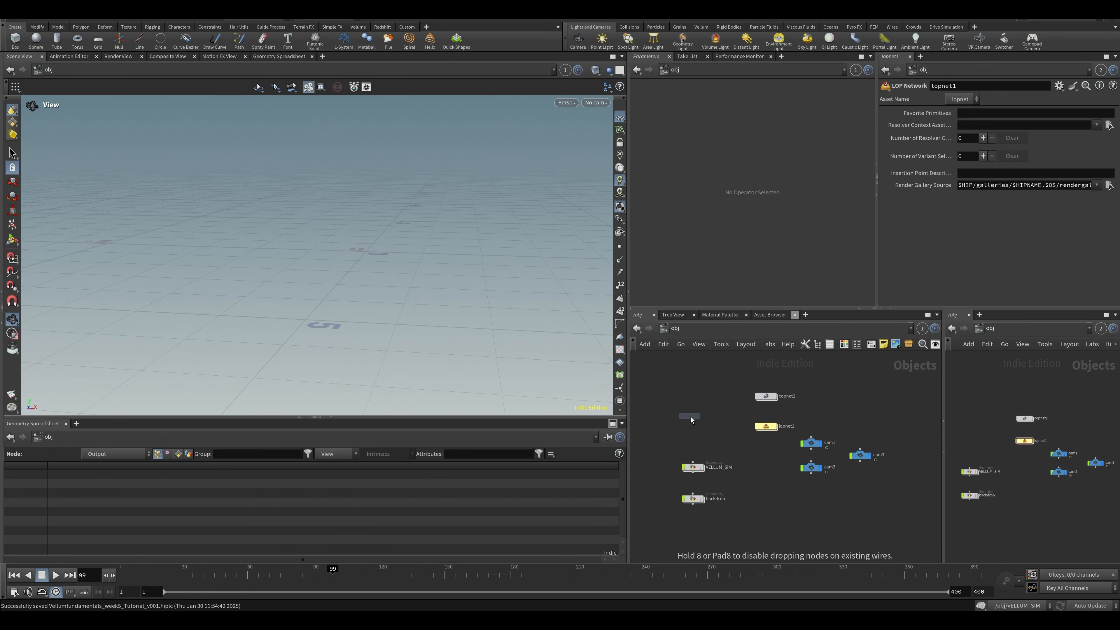
left_click(690, 416)
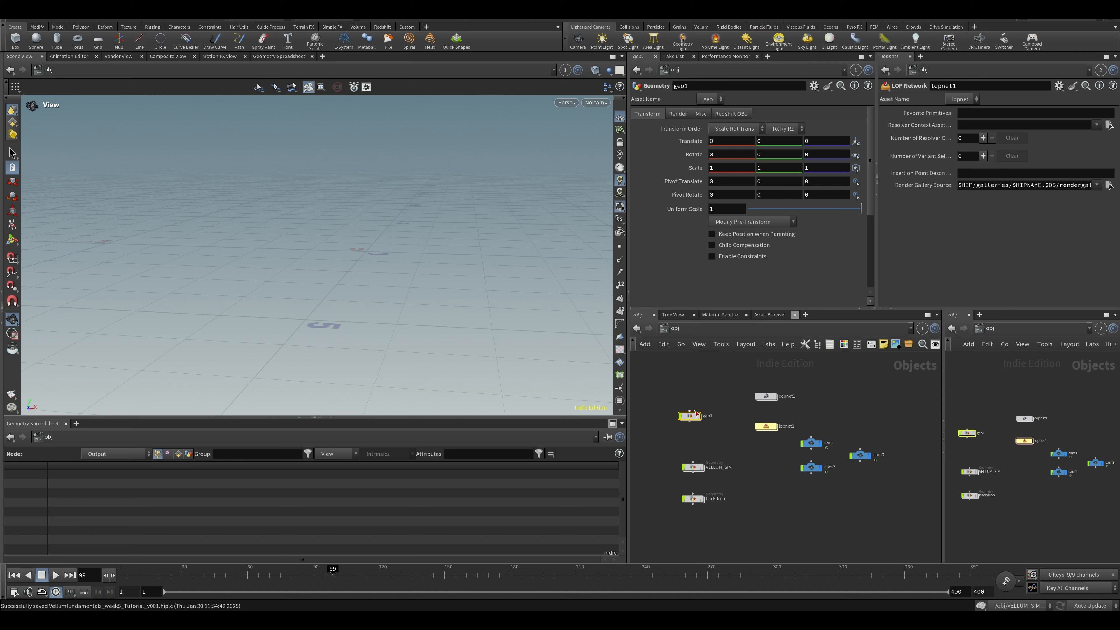
Step: Rename the new geometry object to VellumTutorial
double_click(709, 416)
type("VE")
key("BackSpace")
key("Caps_Lock")
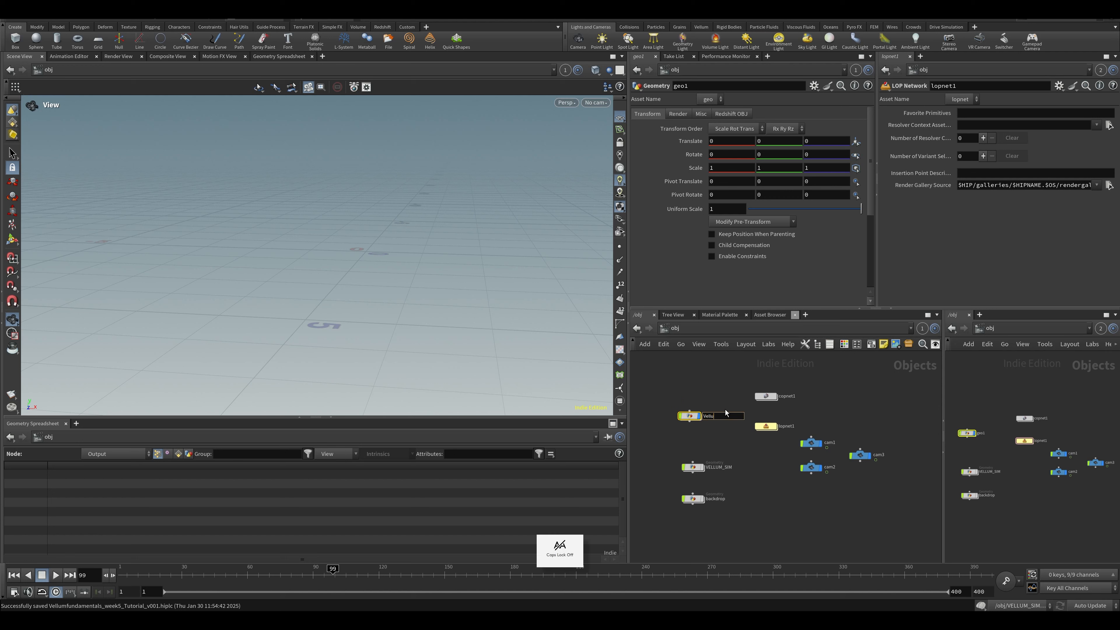
type("ellumTuto")
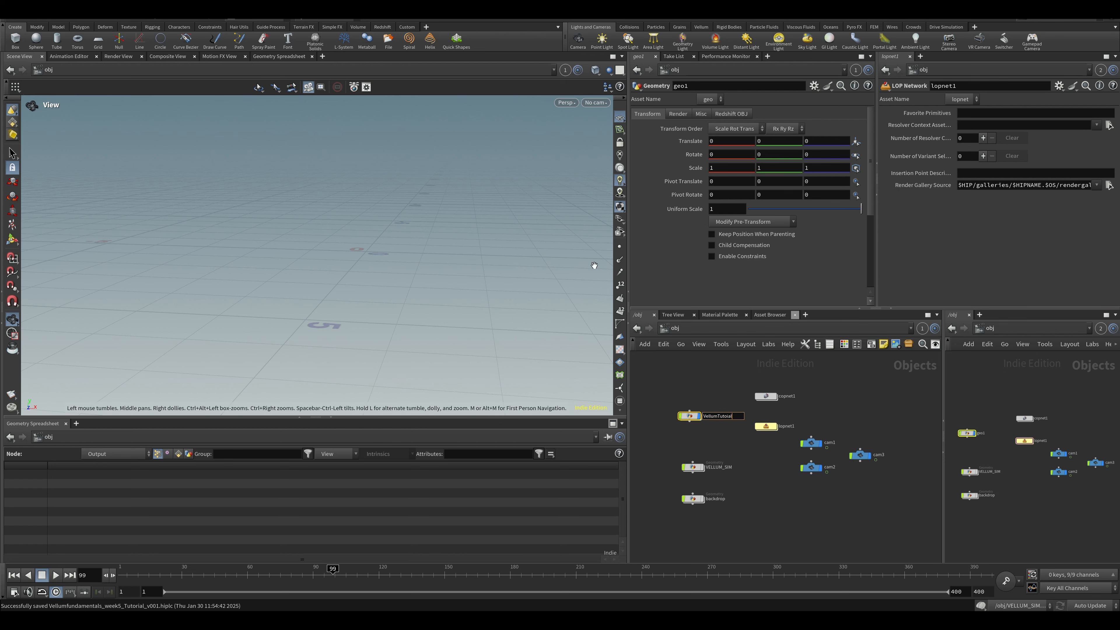
type("rial")
key("Return")
Step: Enter the VellumTutorial object and add a Sphere (Polygons) node to its empty network
double_click(692, 419)
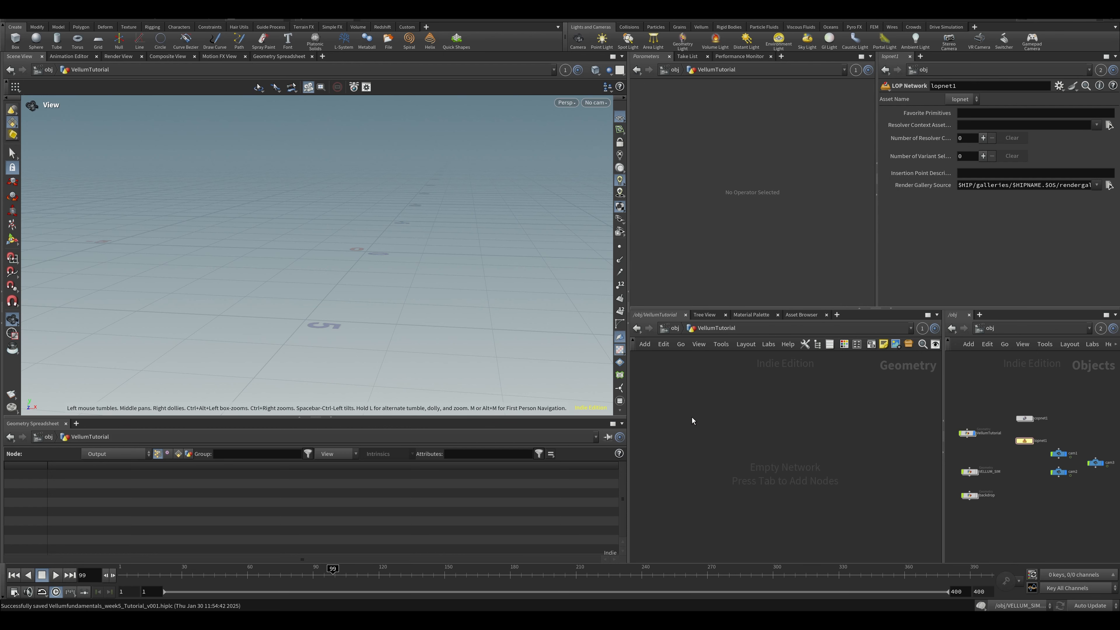
key("Tab")
type("sphere")
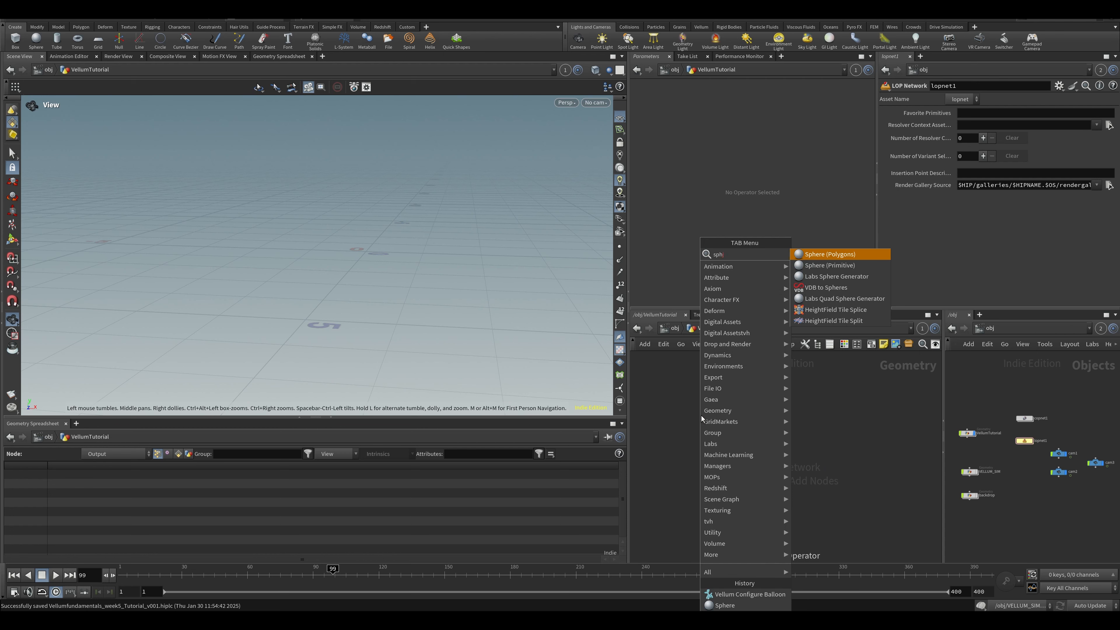
key("Return")
left_click_drag(852, 370, 779, 403)
Step: Change the sphere's primitive type to Polygon and set its frequency to 8
left_click(734, 114)
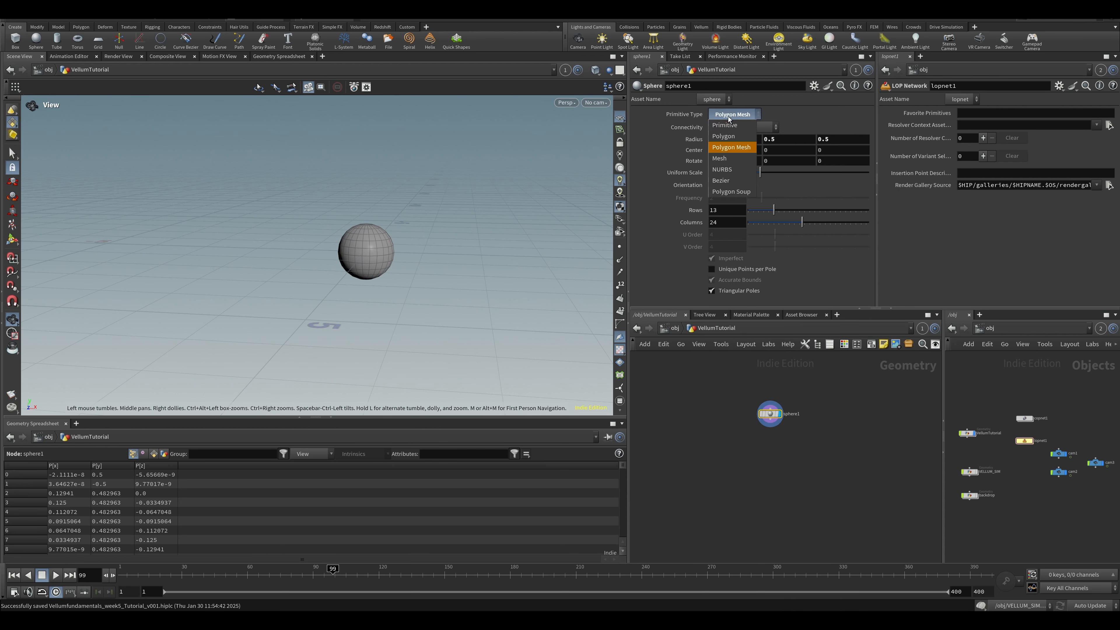
left_click(723, 123)
scroll(387, 230, "up", 5)
scroll(295, 238, "down", 2)
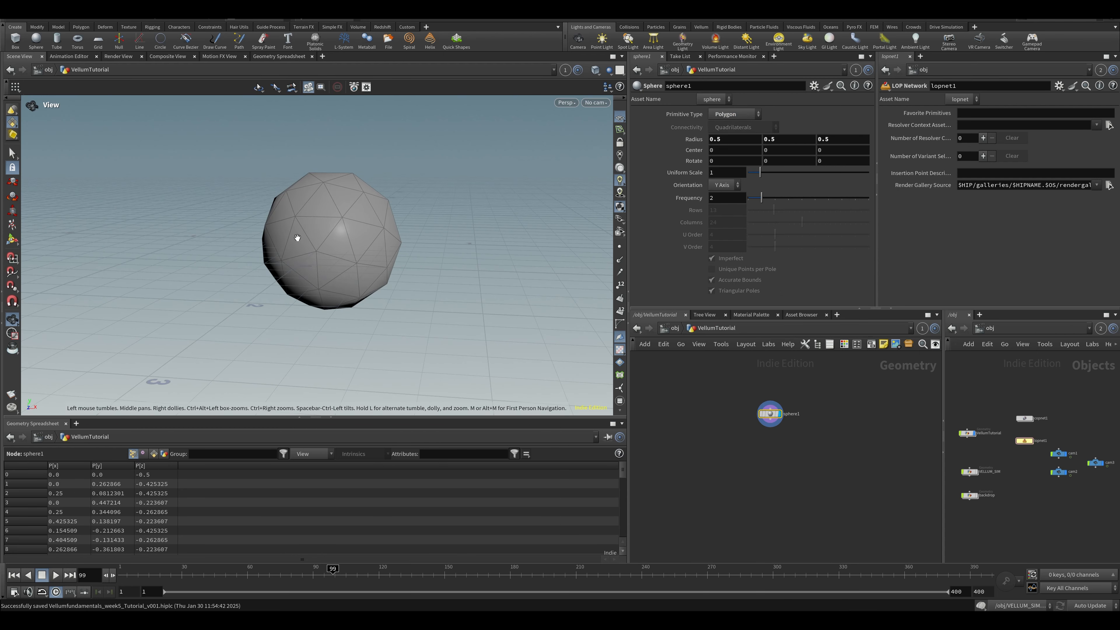
left_click_drag(756, 203, 852, 197)
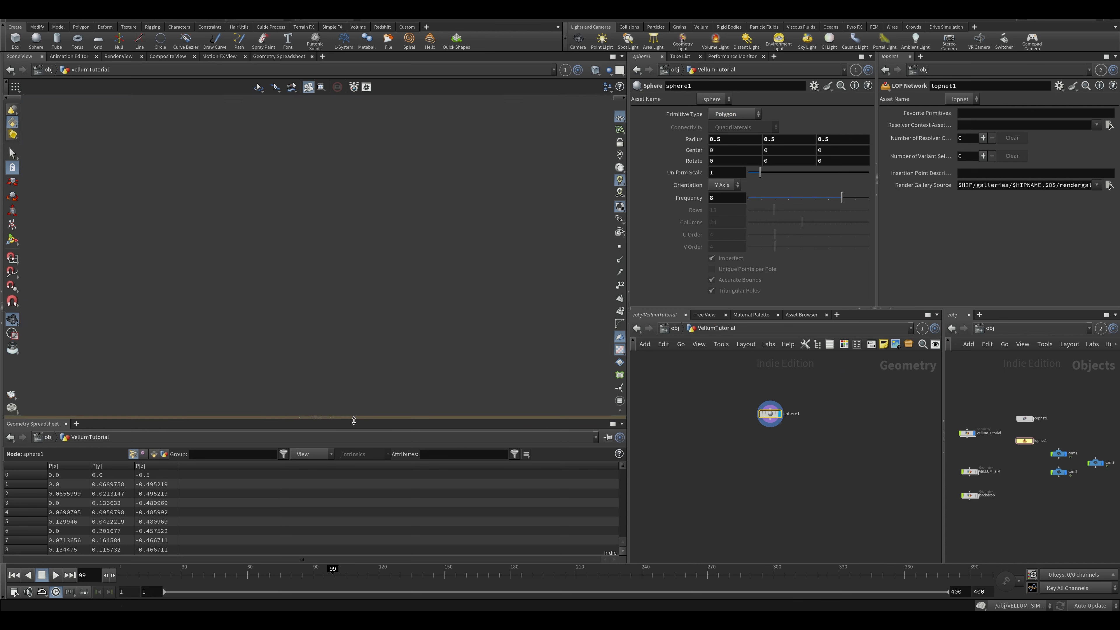
Step: Make the viewport slightly taller and close the second network pane and the second parameter pane
left_click_drag(353, 419, 354, 436)
left_click_drag(946, 456, 949, 456)
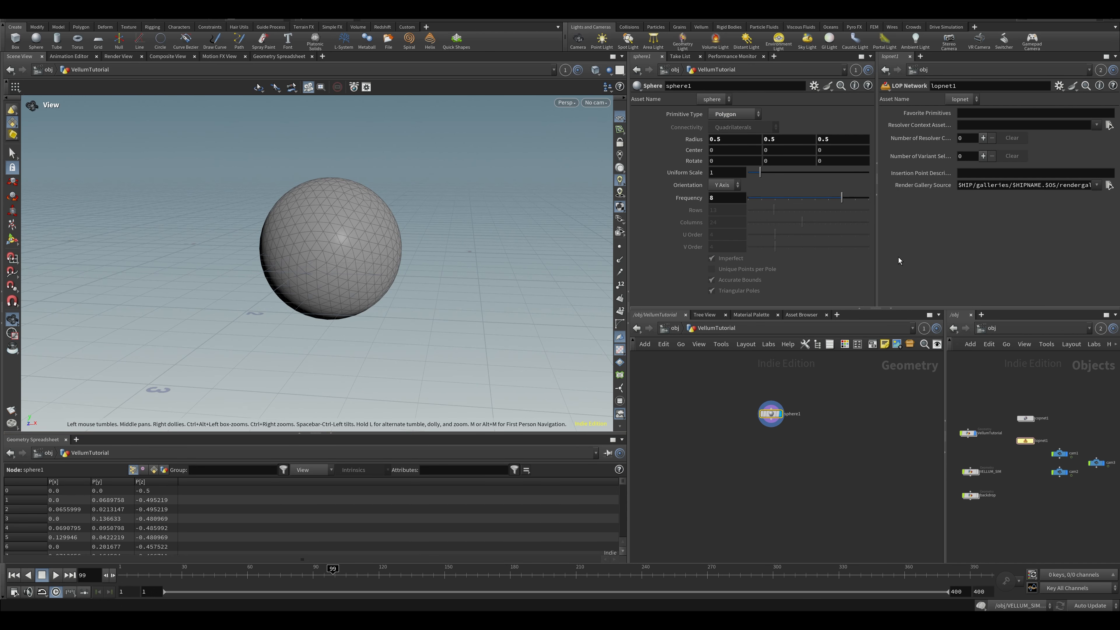
left_click(945, 452)
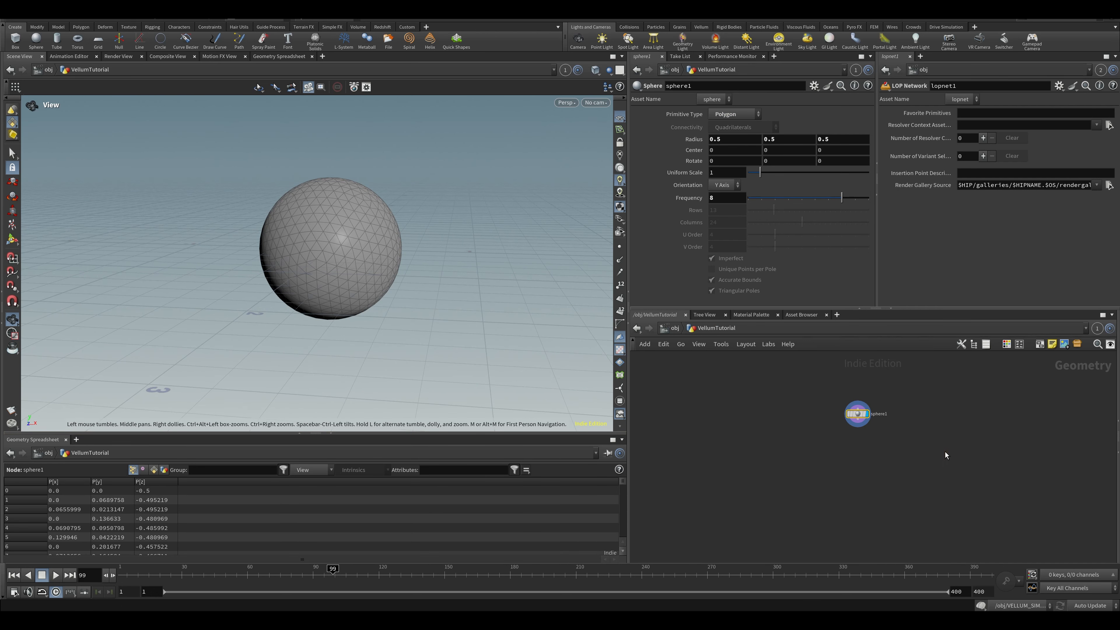
left_click(878, 196)
Step: Add a Vellum Configure Balloon setup to the sphere
left_click_drag(343, 294, 384, 282)
middle_click_drag(399, 277, 425, 322)
scroll(359, 303, "down", 5)
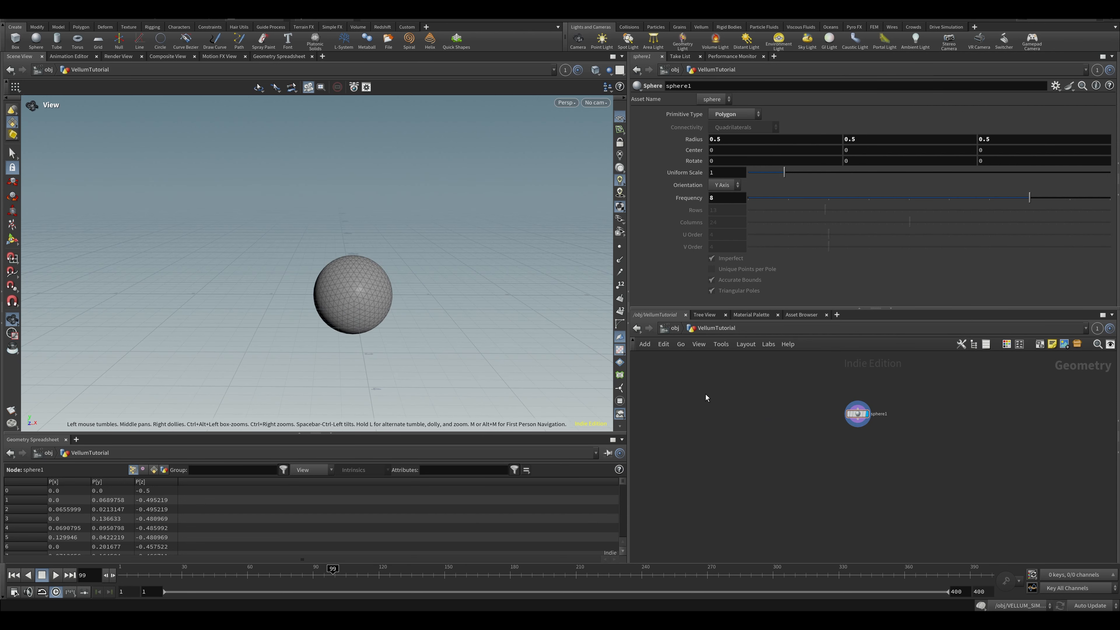
middle_click_drag(397, 343, 402, 343)
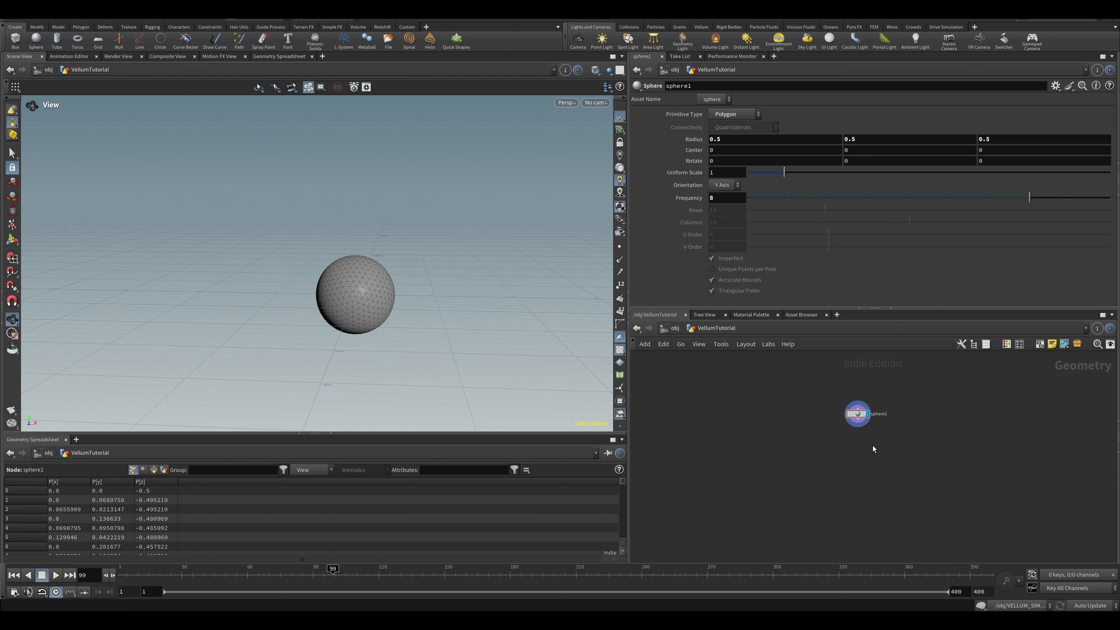
key("Tab")
type("basl")
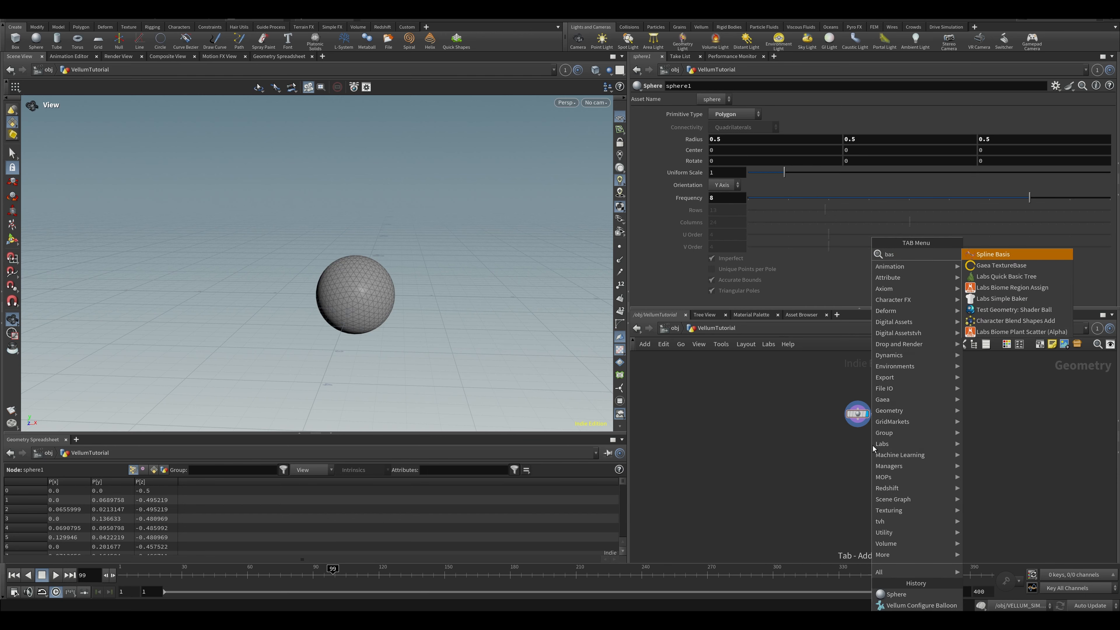
key("BackSpace")
key("BackSpace")
type("llo")
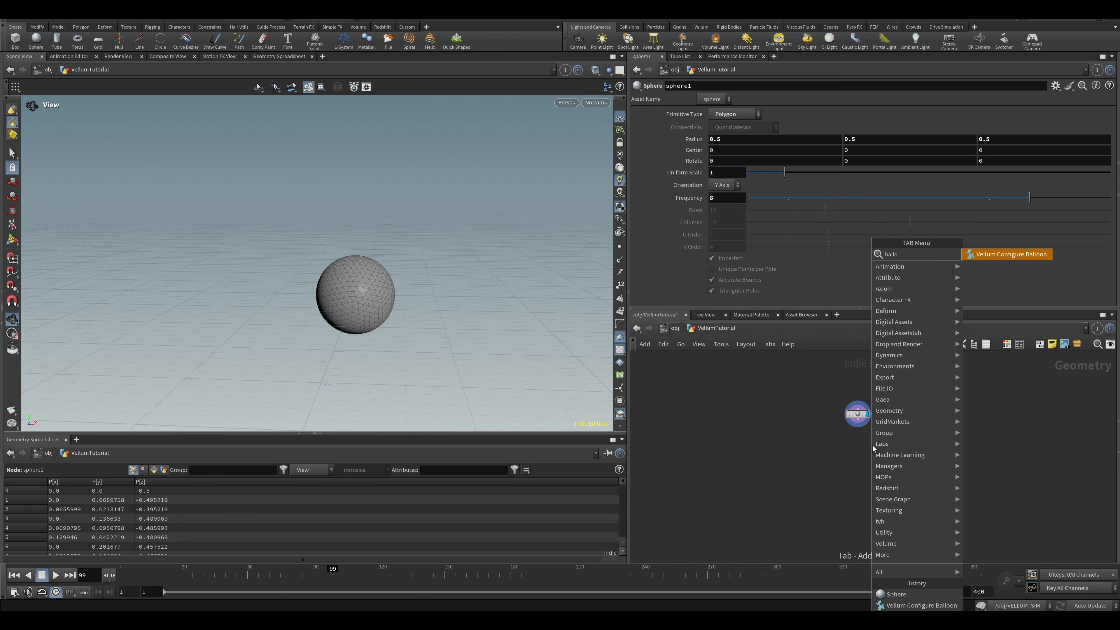
key("Return")
Step: Add a DOP Network and place it below the Vellum pressure constraint node
key("Tab")
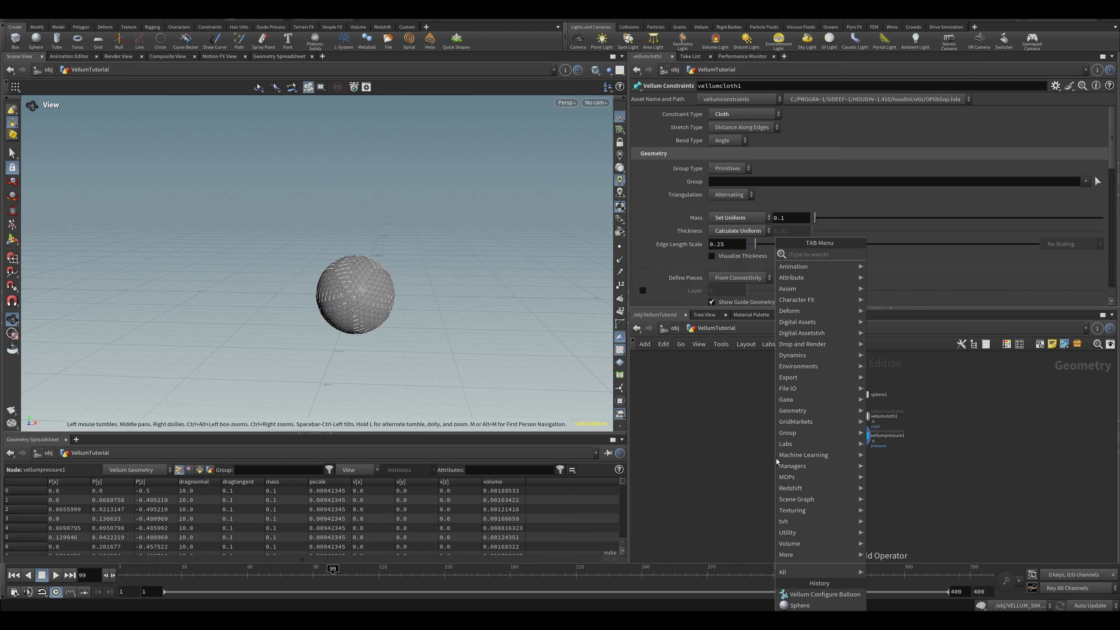
type("dopn")
key("Return")
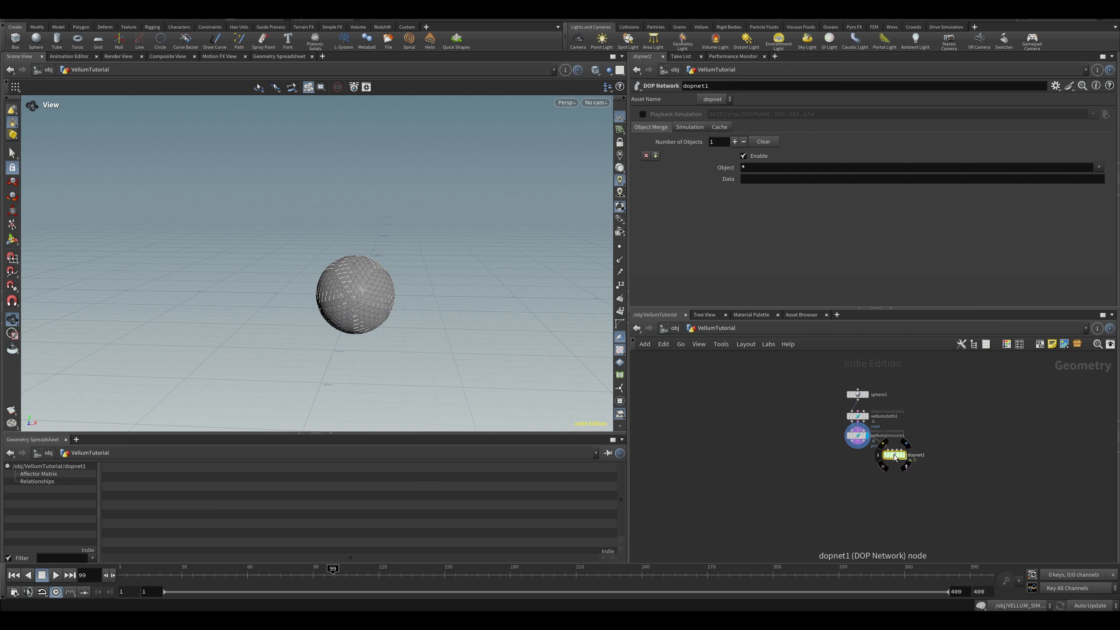
left_click_drag(894, 458, 848, 482)
Step: Connect the first two outputs of the Vellum pressure node to the DOP network's first two inputs
scroll(868, 456, "up", 3)
left_click(843, 431)
left_click(831, 475)
left_click(837, 475)
left_click(851, 431)
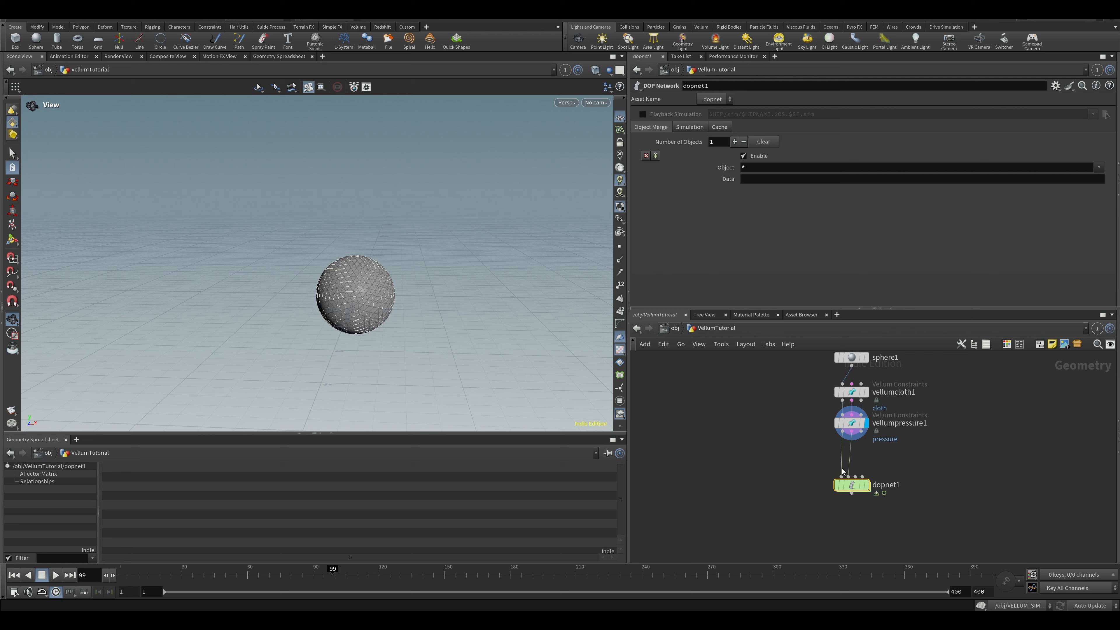
Step: Enter the DOP network and add a Vellum Solver feeding the output node
double_click(850, 484)
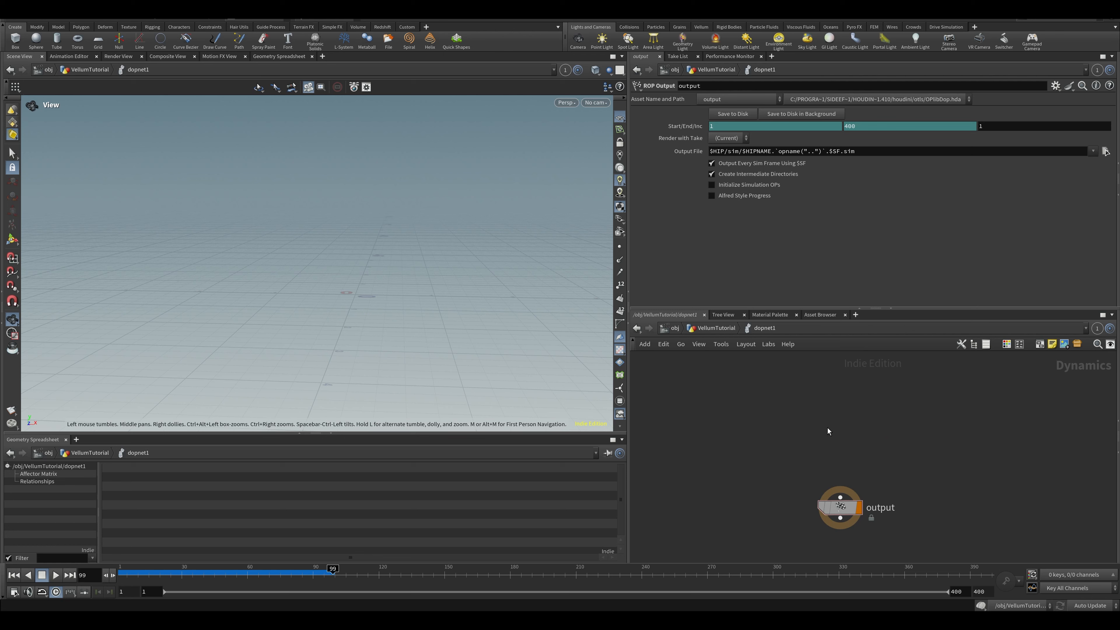
key("Tab")
type("vellum s")
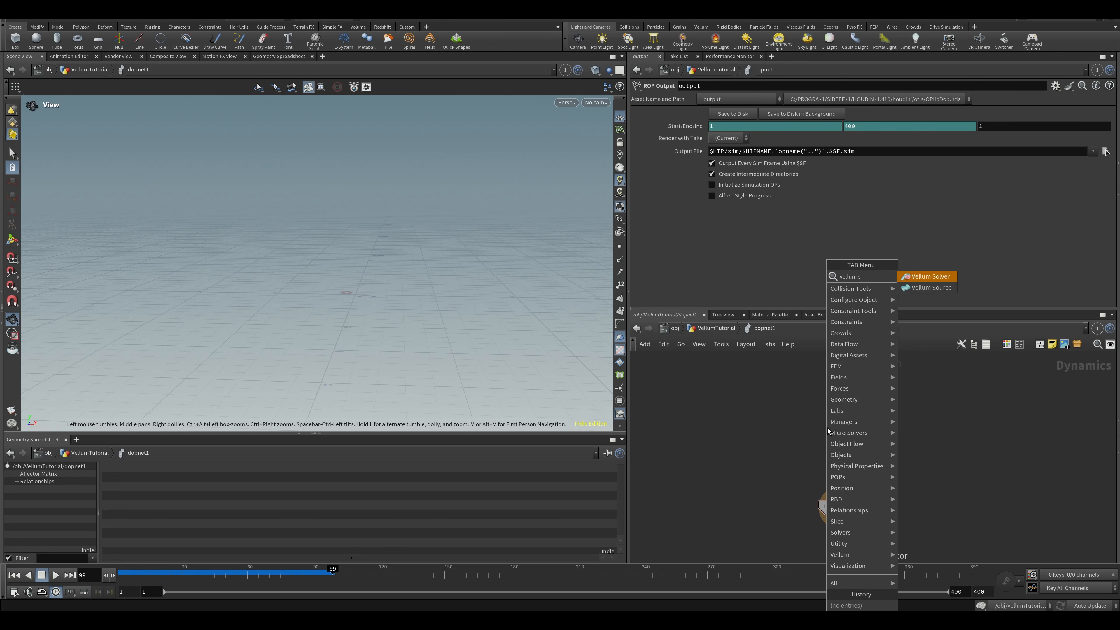
key("Return")
left_click(825, 406)
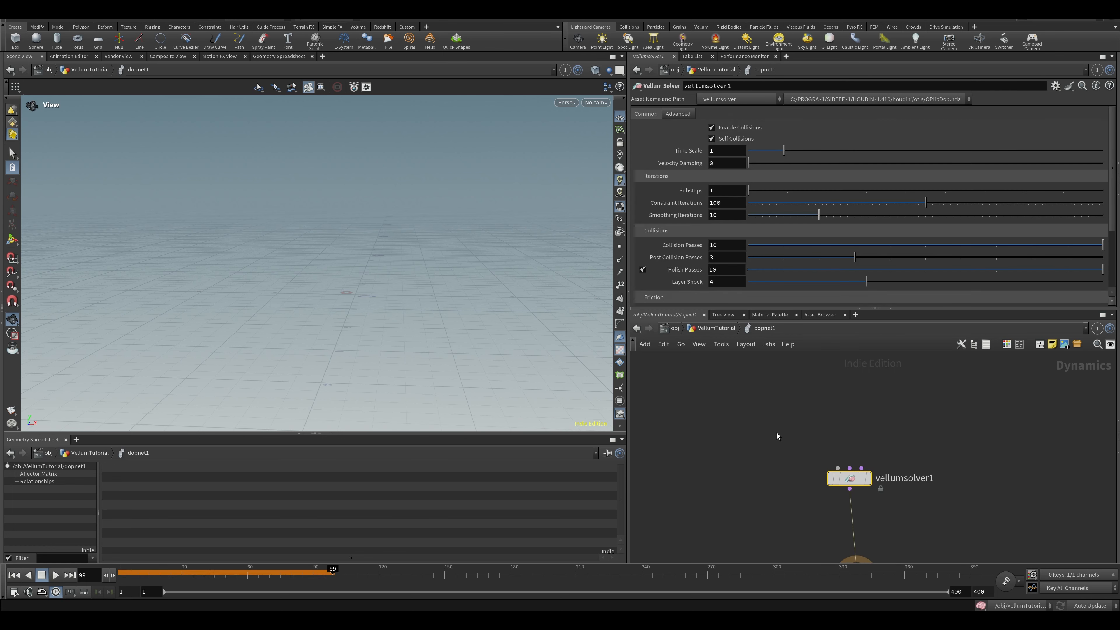
Step: Add a Vellum Object above the solver and wire it into the solver's first input
key("Tab")
type("vellum o")
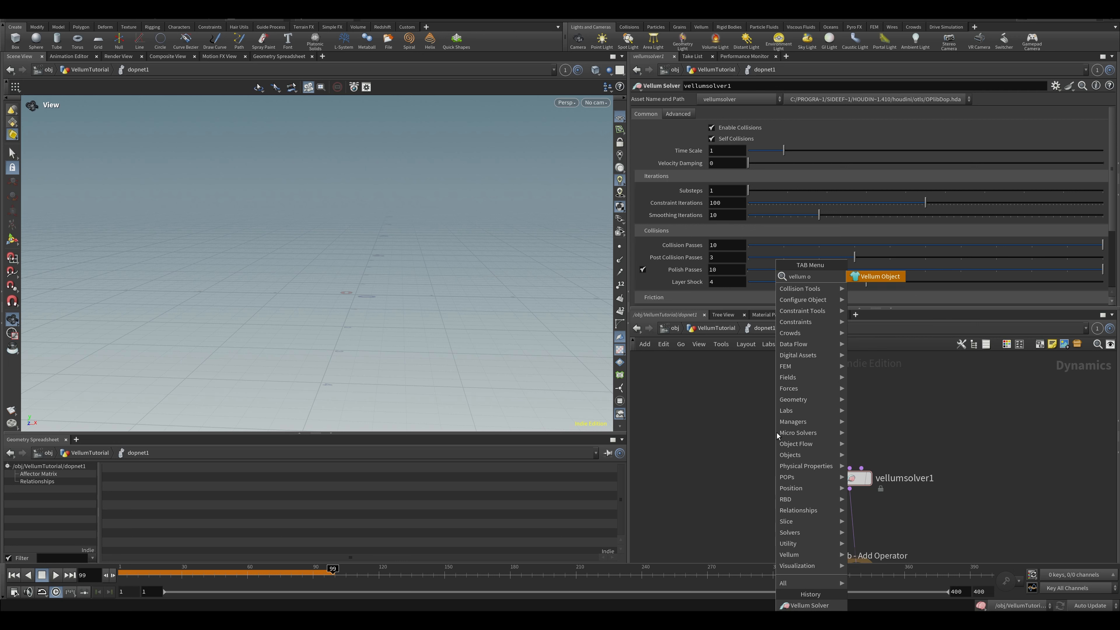
key("Return")
left_click(788, 382)
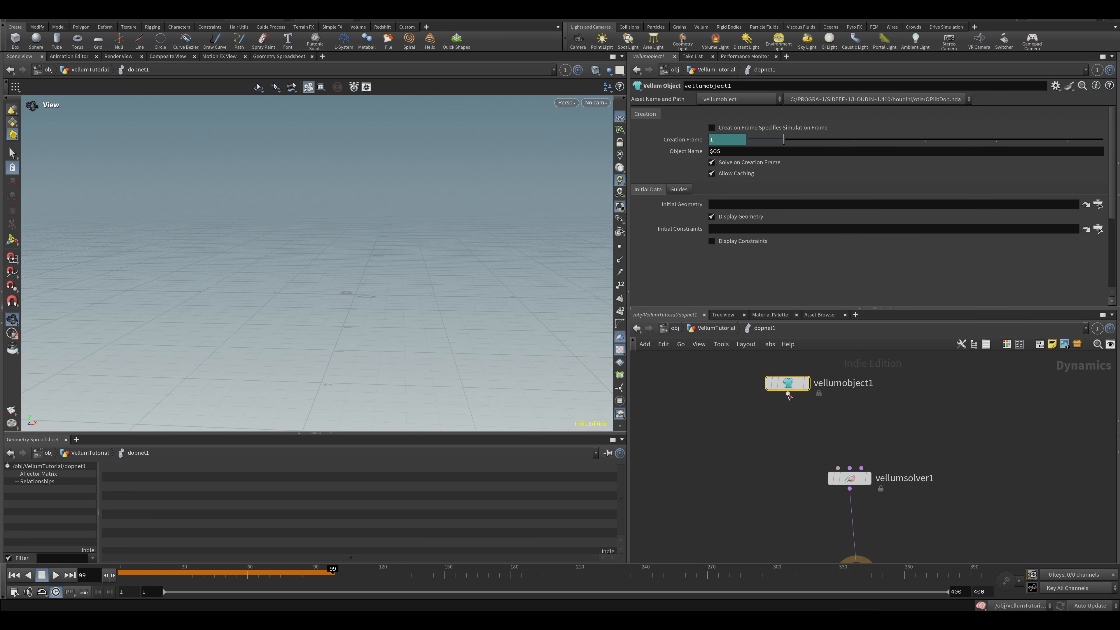
Step: Set the Vellum object's Initial Geometry to the expression `opinputpath("..", 0)`
left_click(737, 203)
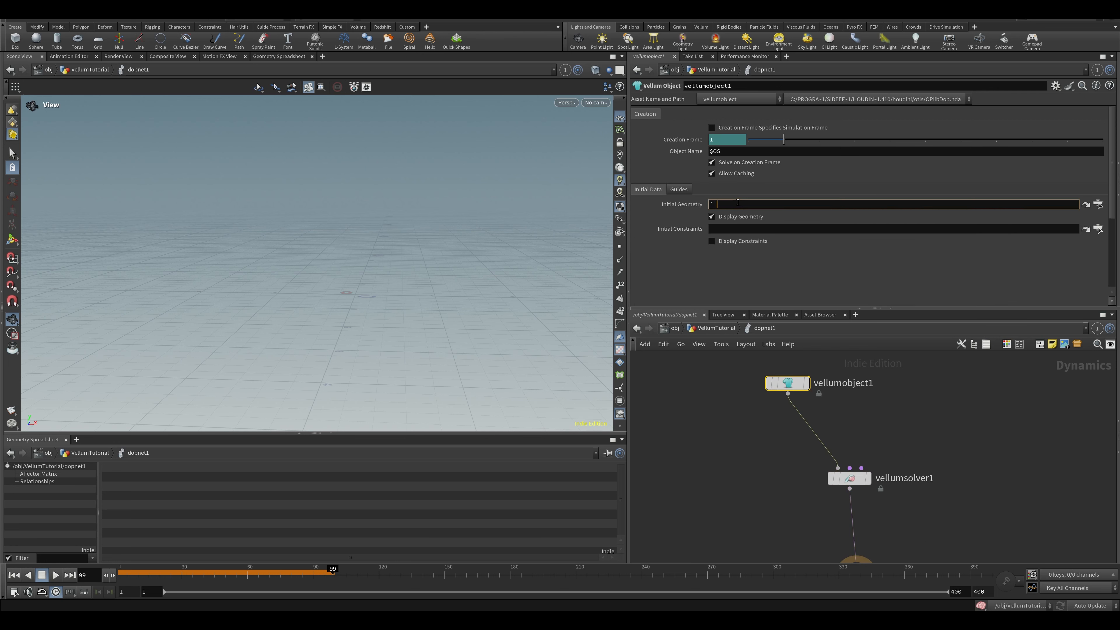
type("`opin")
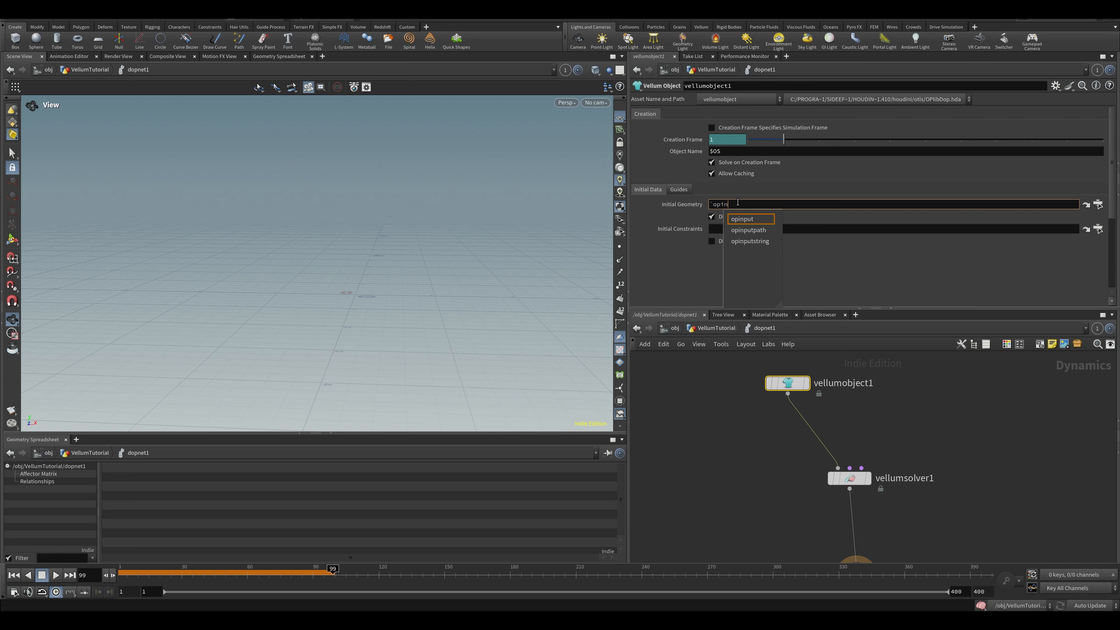
key("Down")
key("Return")
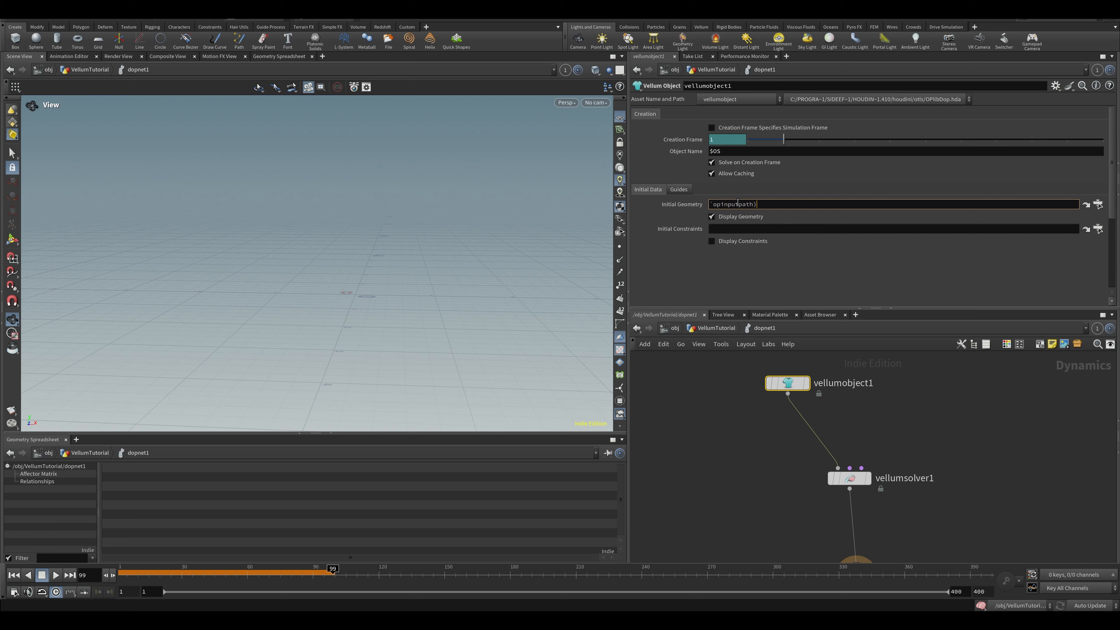
type("\"..\",")
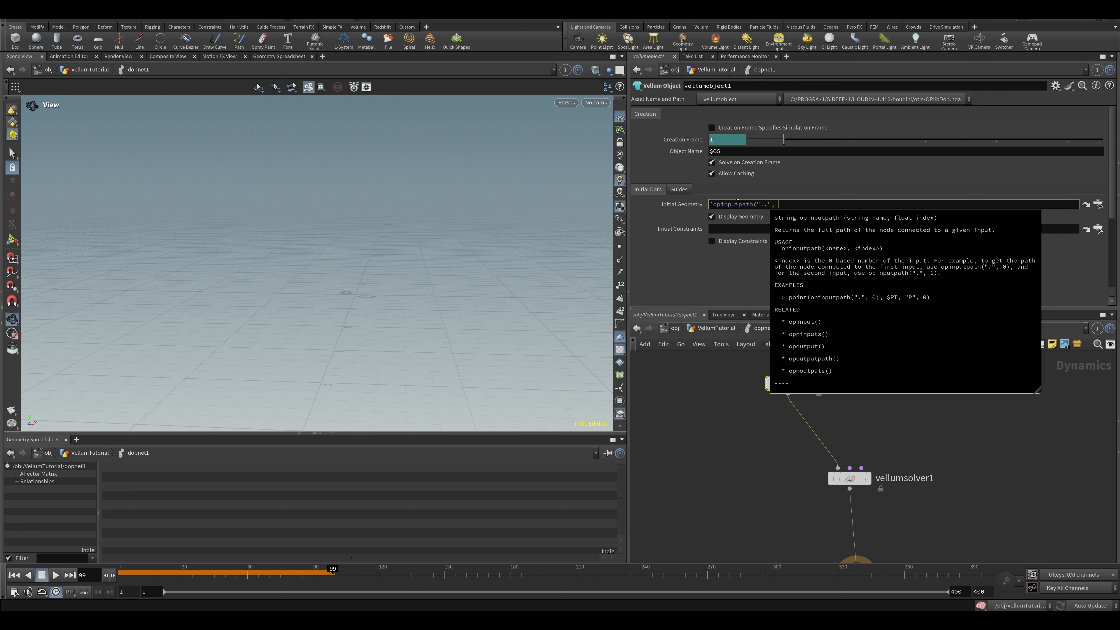
type(" 0)")
key("Return")
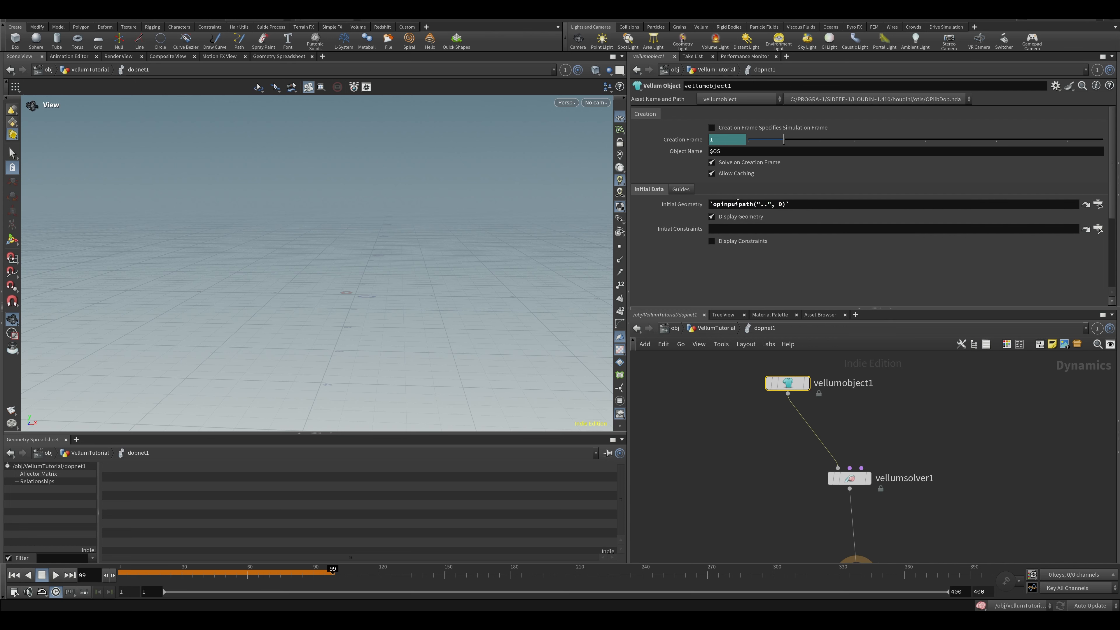
Step: Copy the geometry expression into Initial Constraints and change its index so it reads `opinputpath("..", 1)`
triple_click(748, 204)
key("ctrl+c")
left_click(749, 228)
key("ctrl+v")
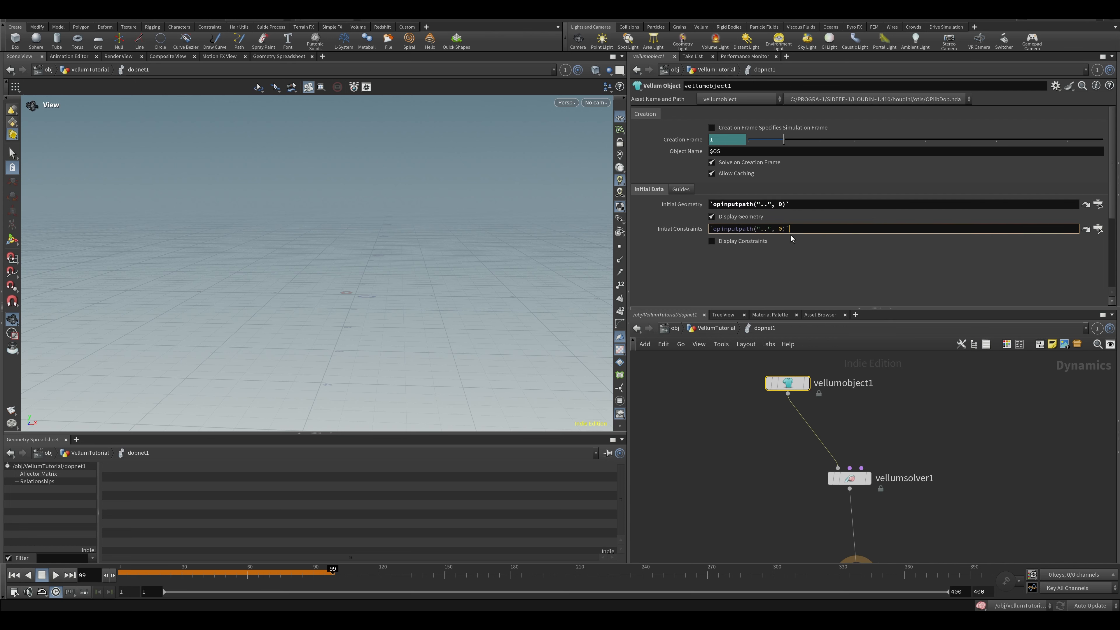
type("1")
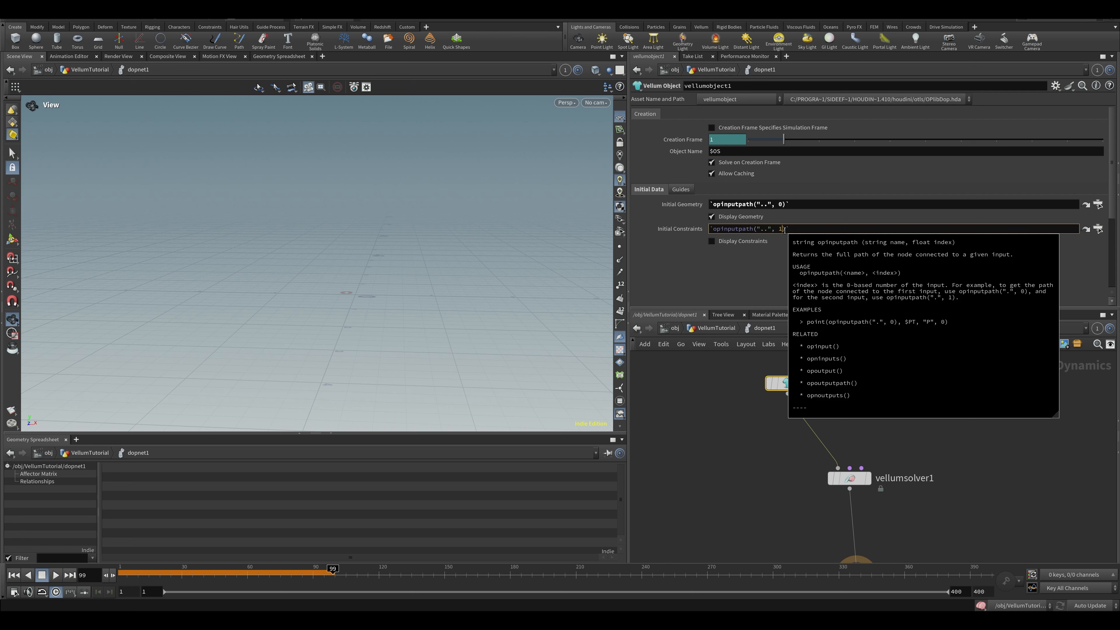
key("Return")
Step: Return the timeline to frame 1 and hide the reference grid in the viewport
key("ctrl+Up")
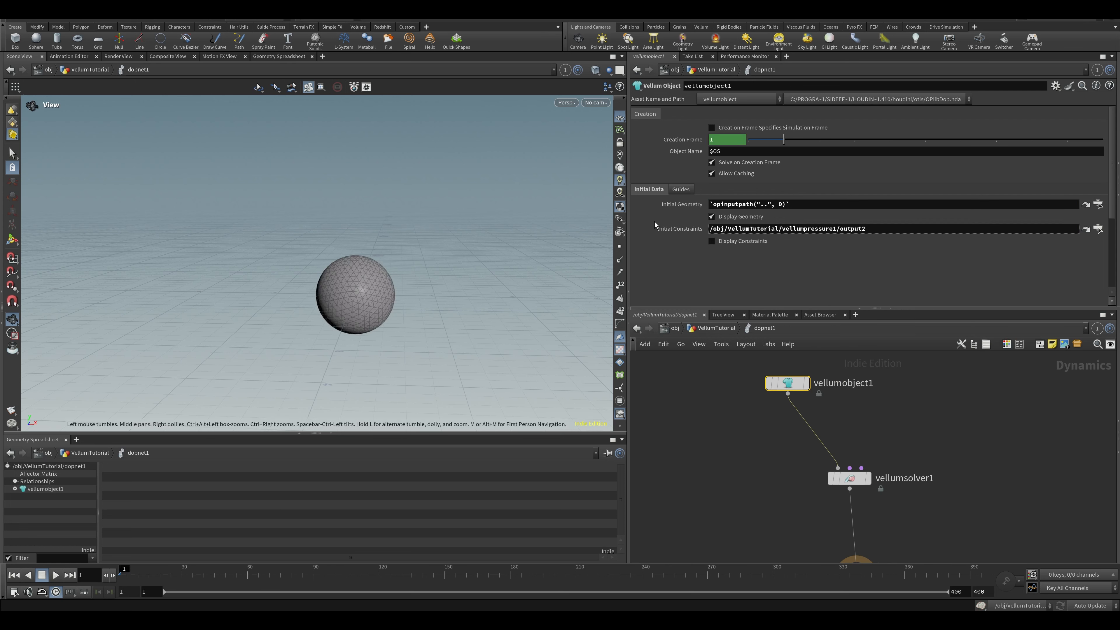
middle_click_drag(899, 386, 856, 424)
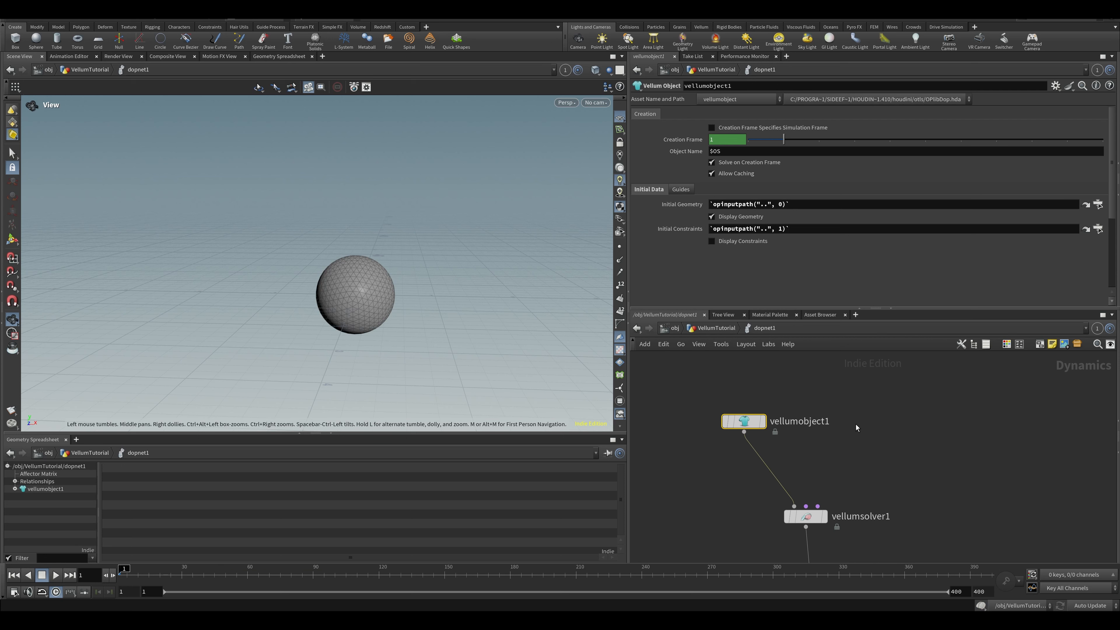
left_click(855, 424)
left_click(620, 118)
Step: Add a Ground Plane node beside the Vellum solver
middle_click_drag(823, 392, 819, 338)
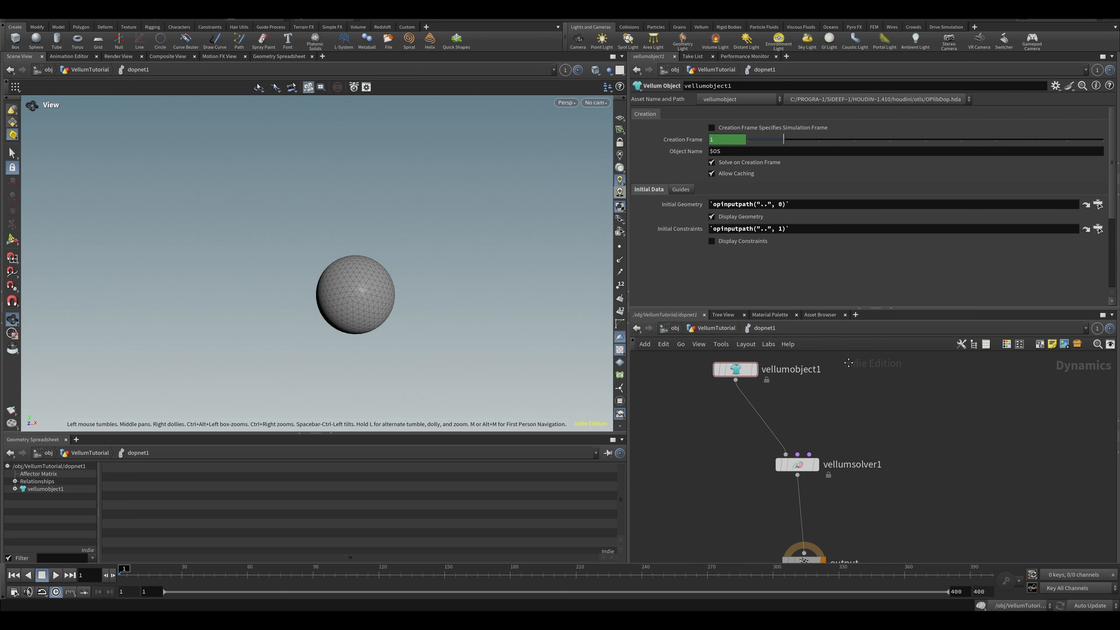
key("Tab")
type("grou")
key("Return")
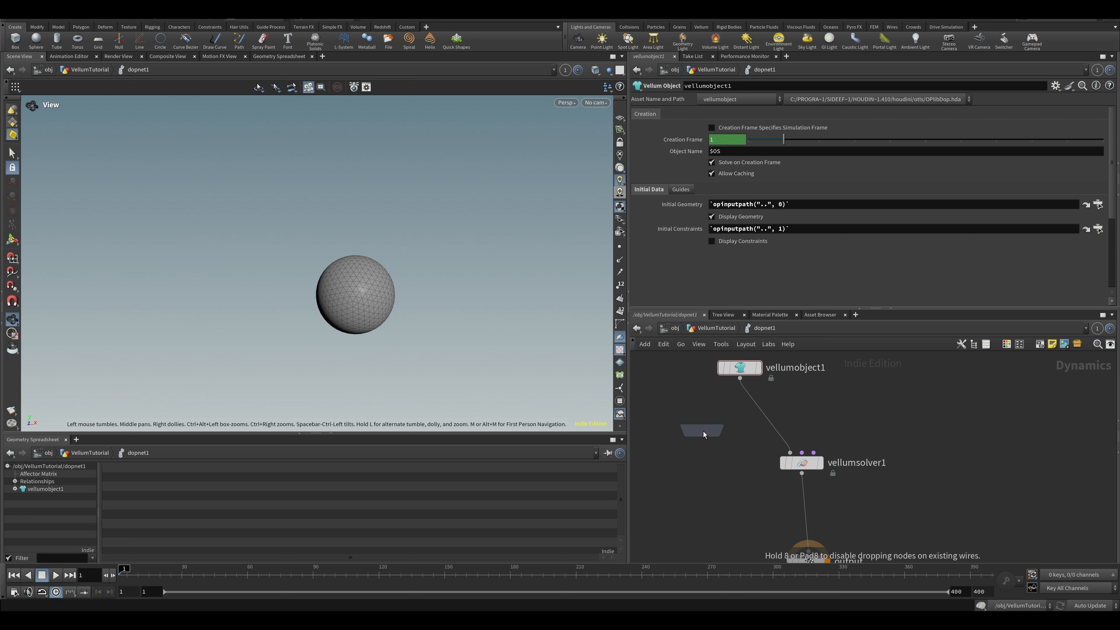
left_click(704, 432)
Step: Add a Merge node combining the ground plane and Vellum solver, and feed it into the output node
key("Tab")
type("merge")
key("Return")
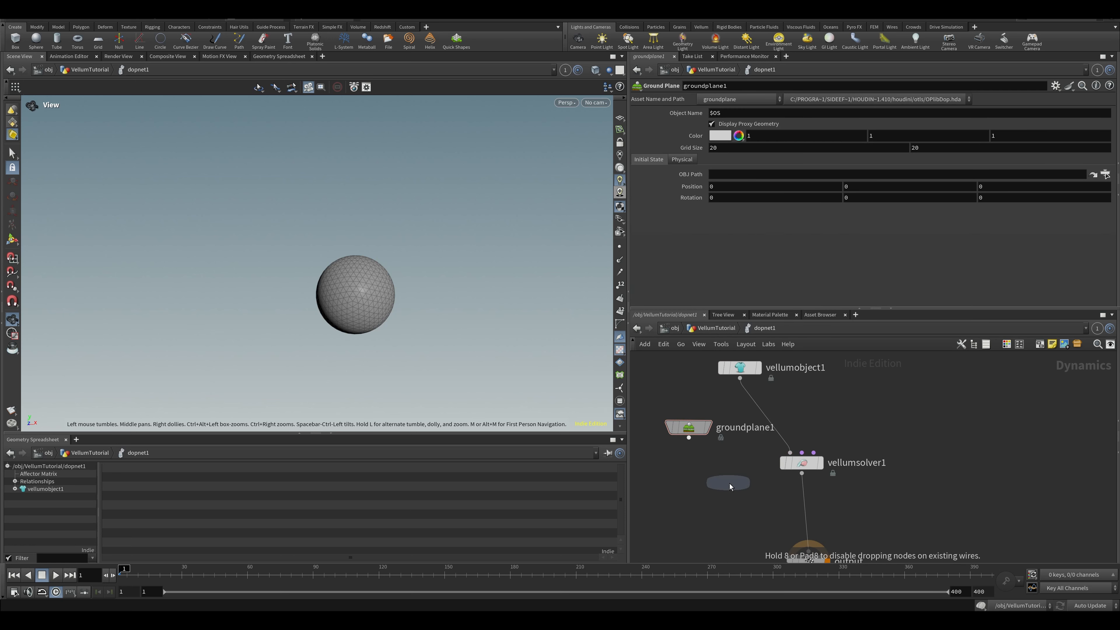
left_click(751, 489)
left_click_drag(802, 473, 752, 491)
middle_click_drag(789, 512, 805, 464)
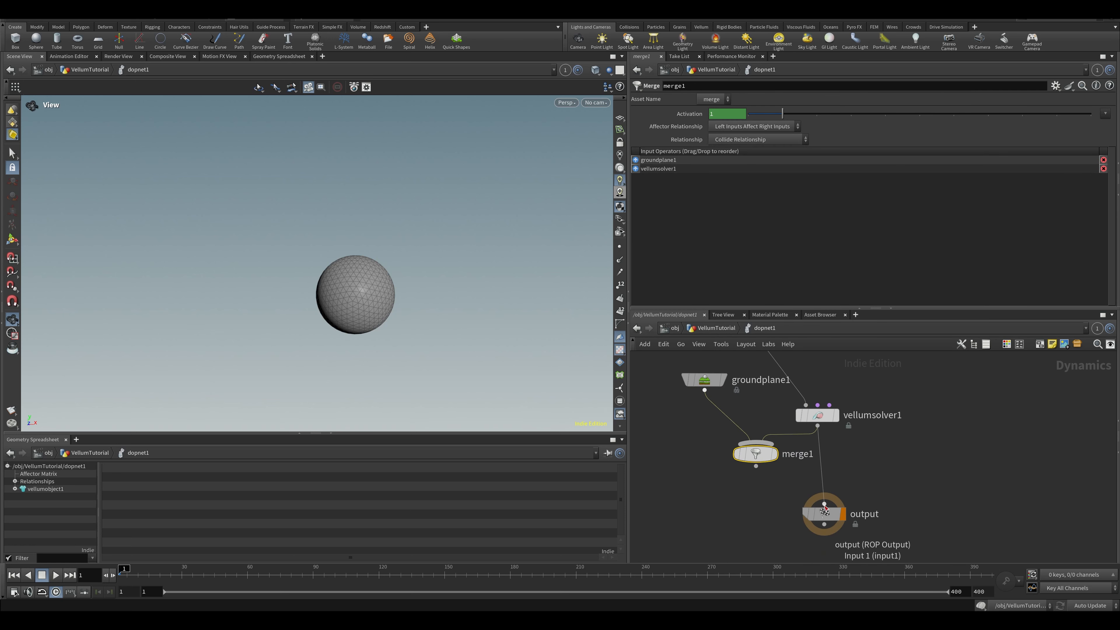
left_click_drag(824, 513, 795, 539)
left_click_drag(756, 466, 795, 529)
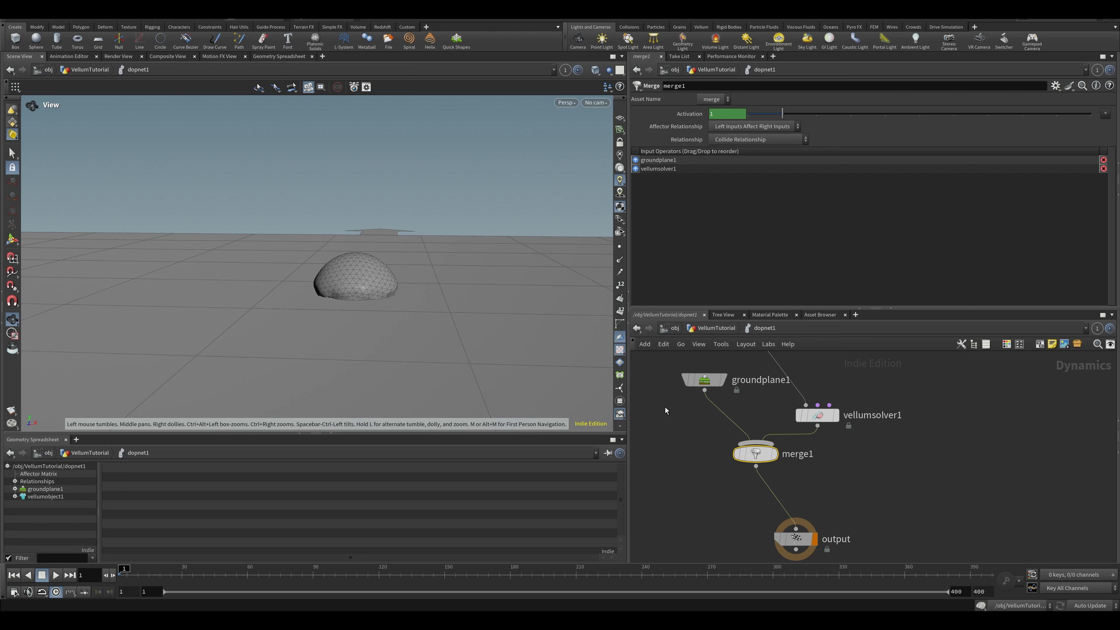
Step: Lower the ground plane to a Y position of -2.4
left_click_drag(719, 401, 731, 407)
middle_click_drag(855, 187, 666, 174)
Step: Insert a Gravity Force node between the merge and the output node
key("Tab")
type("gra")
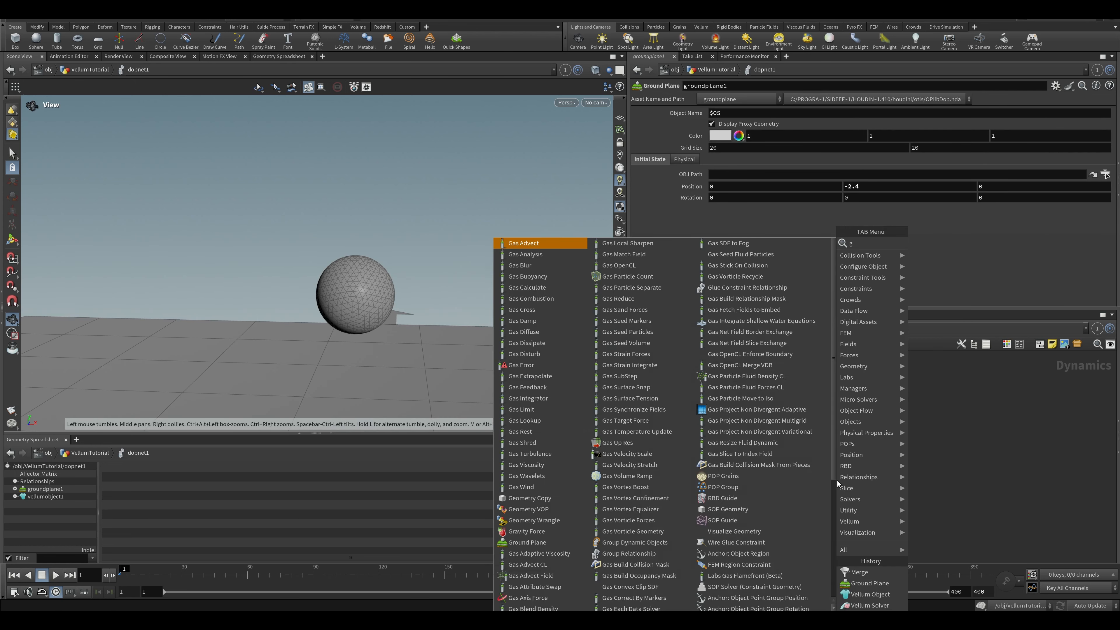
key("Return")
left_click(781, 487)
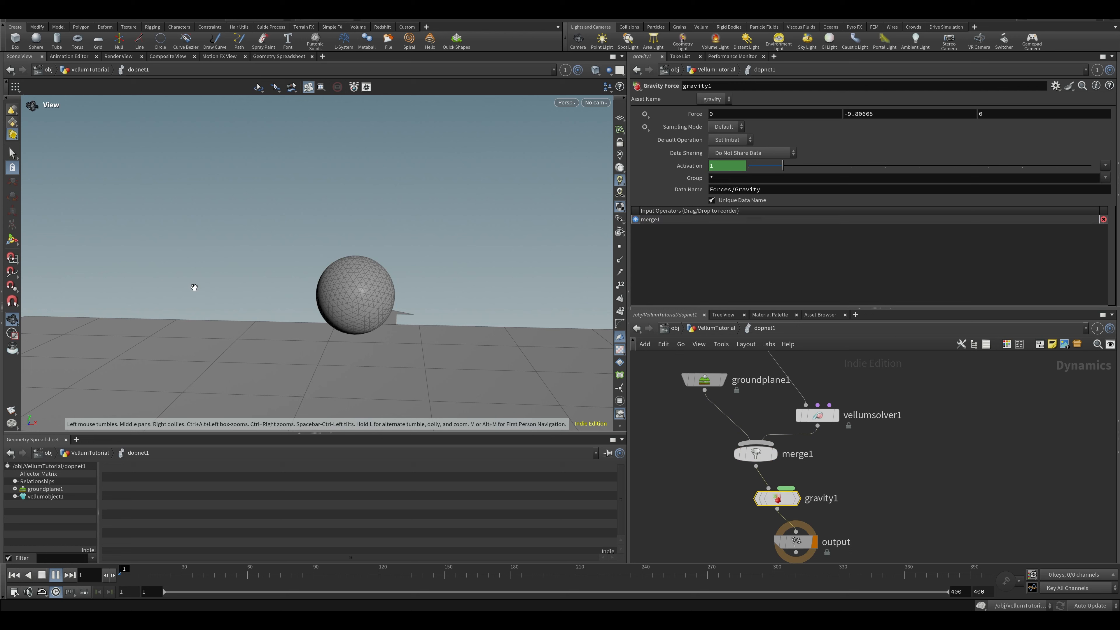
Step: Play the simulation to watch the sphere fall onto the ground plane, rewind to frame 1 and save the scene
key("Up")
left_click_drag(334, 293, 255, 336)
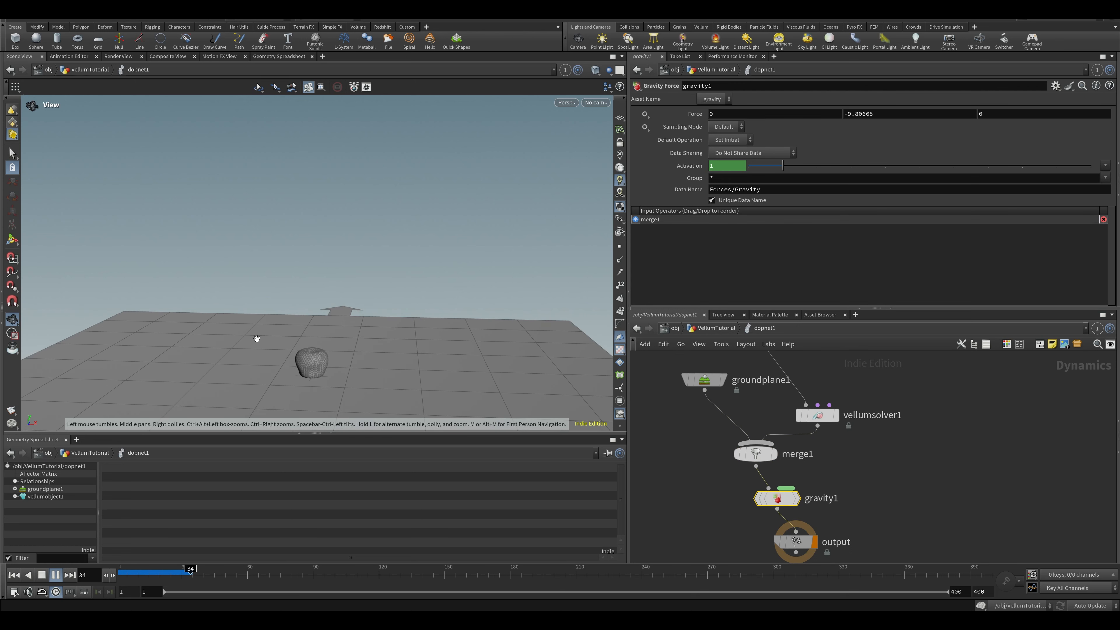
key("Up")
key("ctrl+Up")
key("ctrl+s")
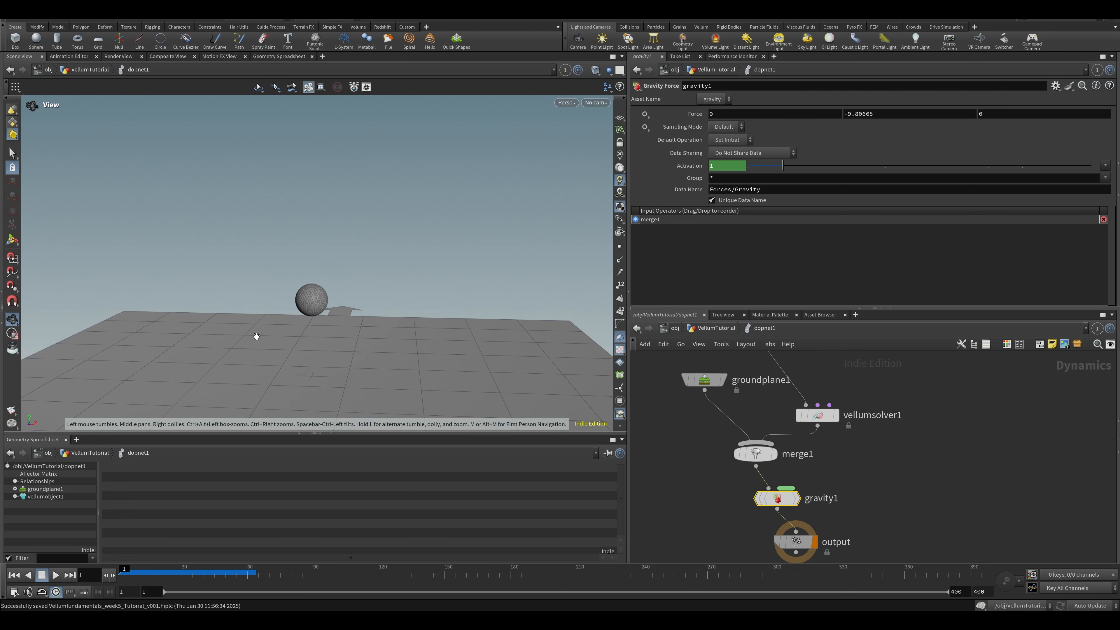
Step: Switch the viewport to smooth shading without wireframe and replay the simulation to review the sphere's impact on the ground
left_click(595, 70)
left_click(626, 193)
key("Up")
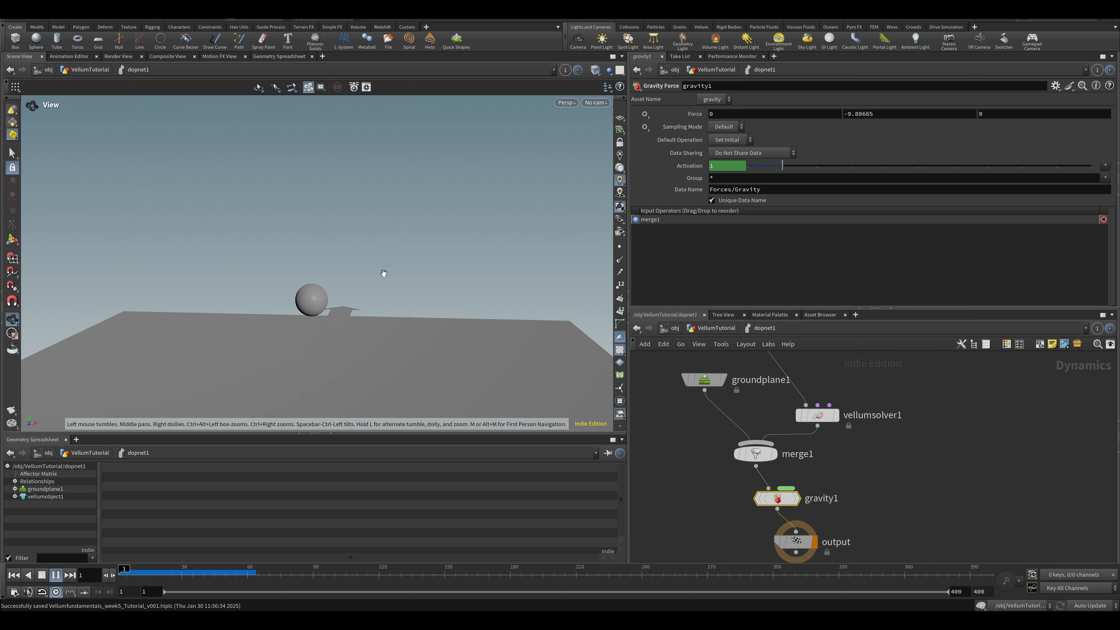
left_click_drag(392, 333, 413, 291)
scroll(414, 291, "up", 3)
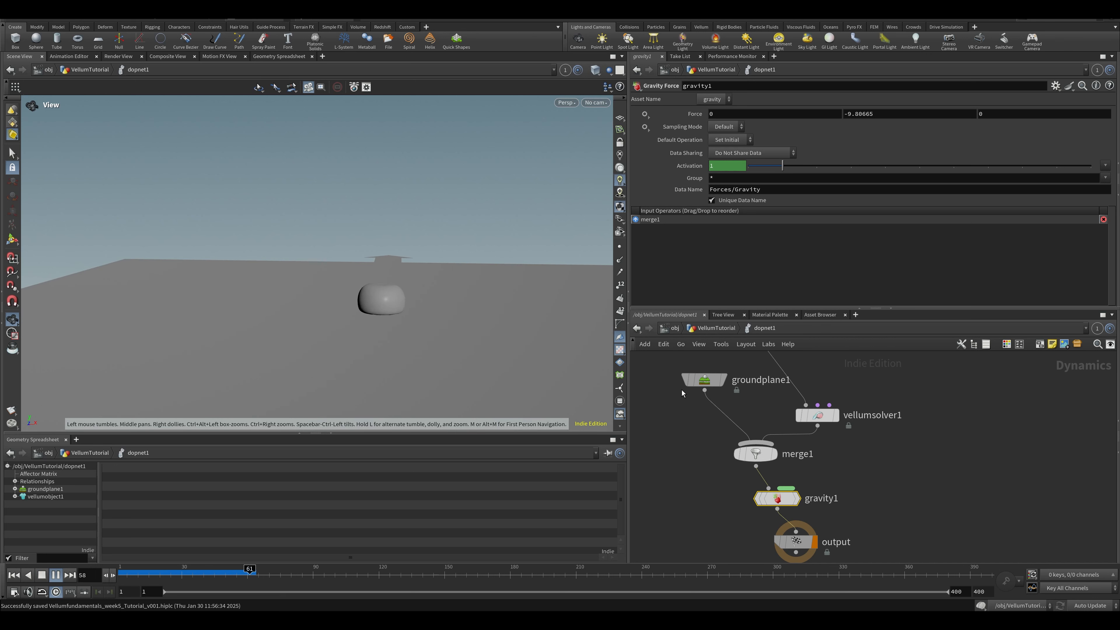
key("Up")
middle_click_drag(827, 392, 788, 470)
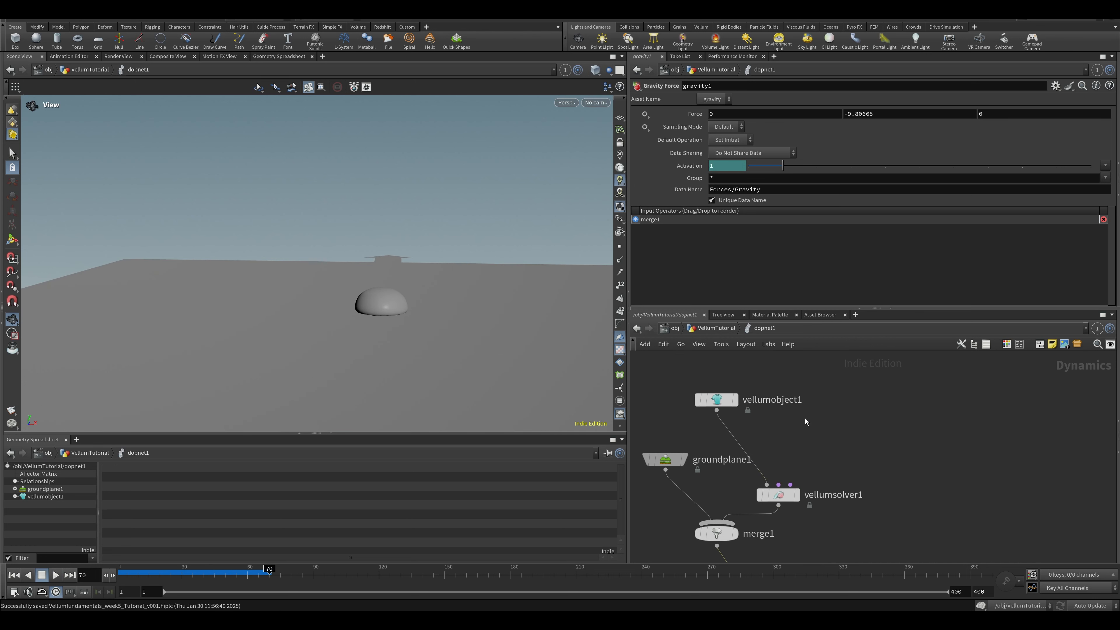
Step: Scrub to frame 51 to examine the squashed sphere, shift the Vellum Object node slightly, and go up to the VellumTutorial network
left_click_drag(268, 573, 227, 573)
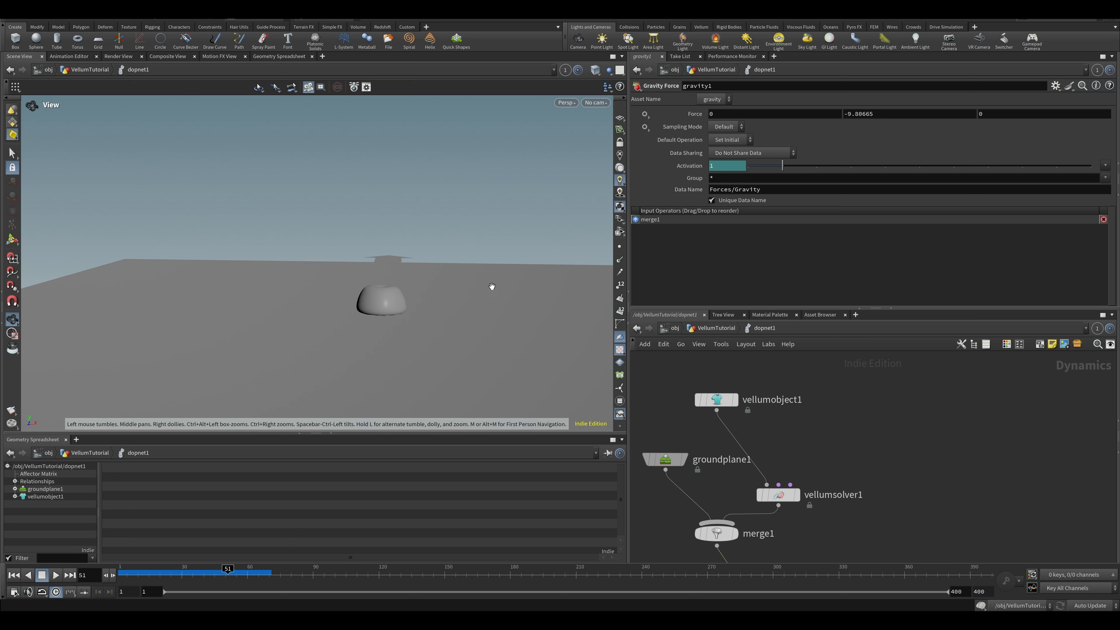
left_click_drag(490, 285, 363, 347)
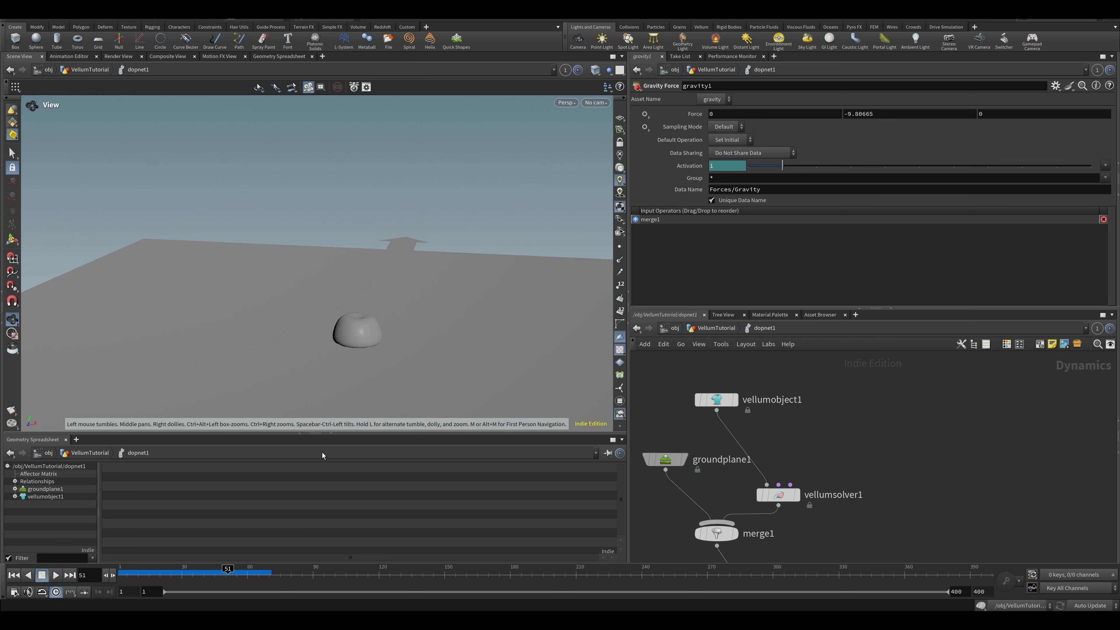
left_click_drag(357, 434, 358, 447)
left_click_drag(358, 372, 369, 363)
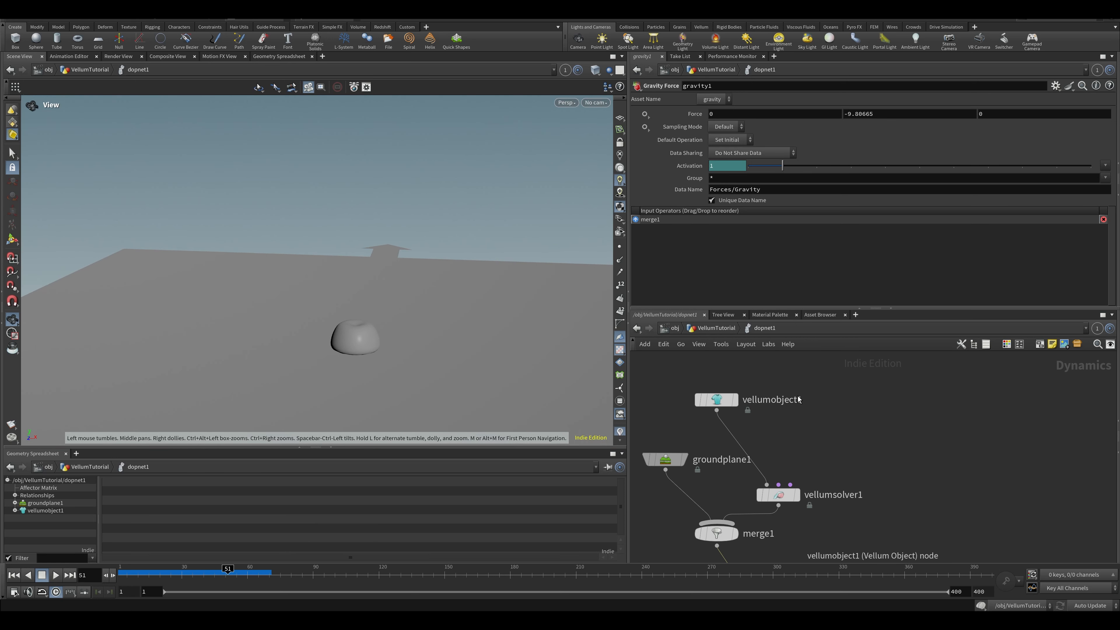
left_click_drag(722, 398, 698, 393)
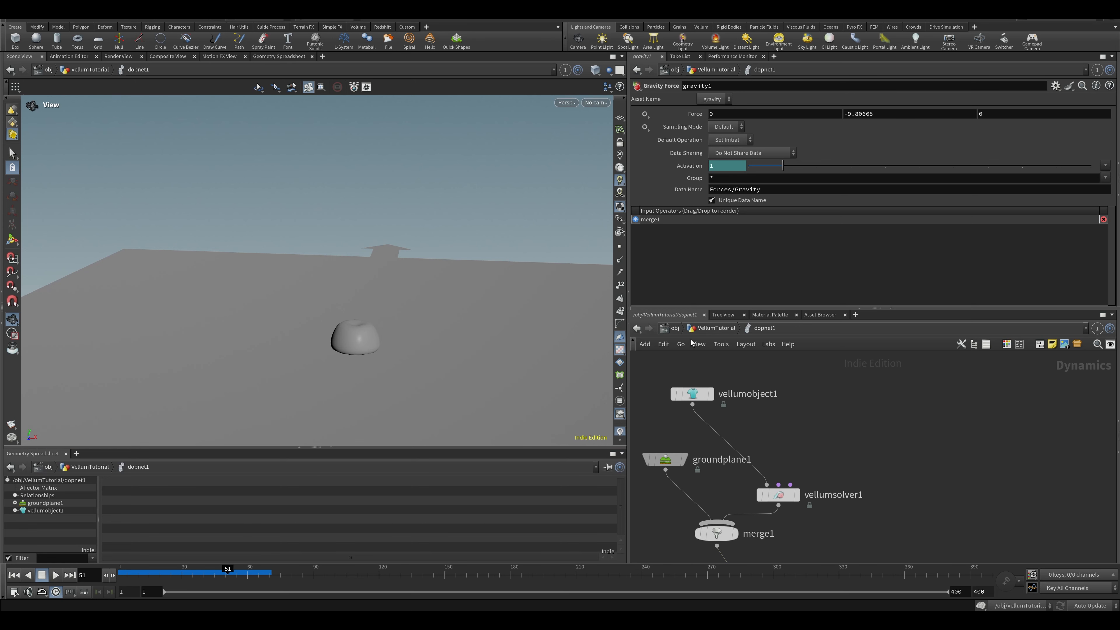
key("u")
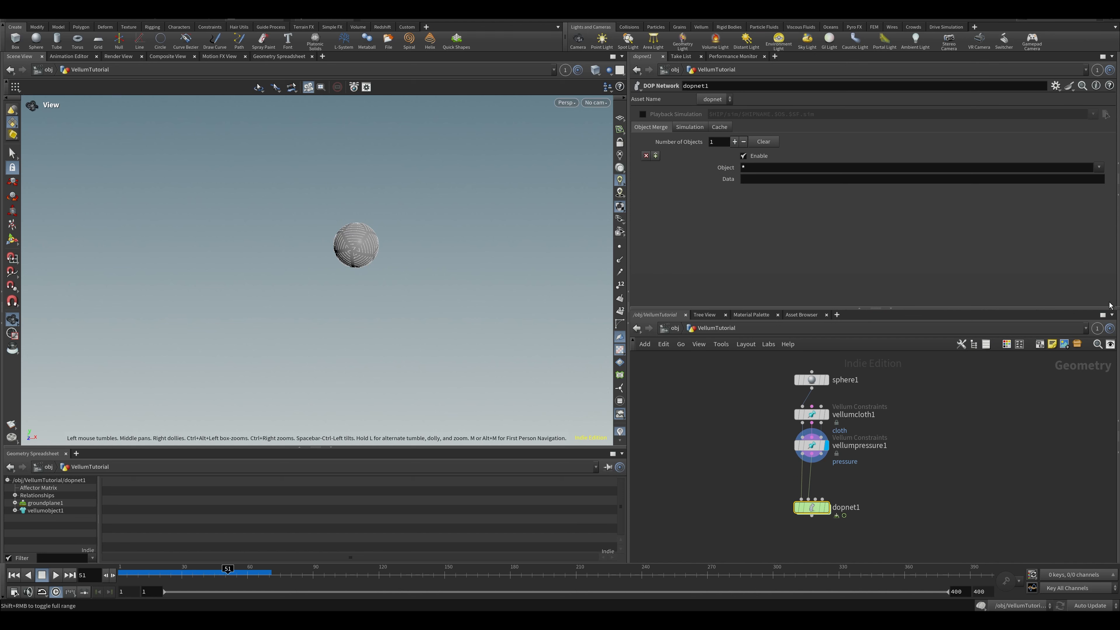
double_click(794, 489)
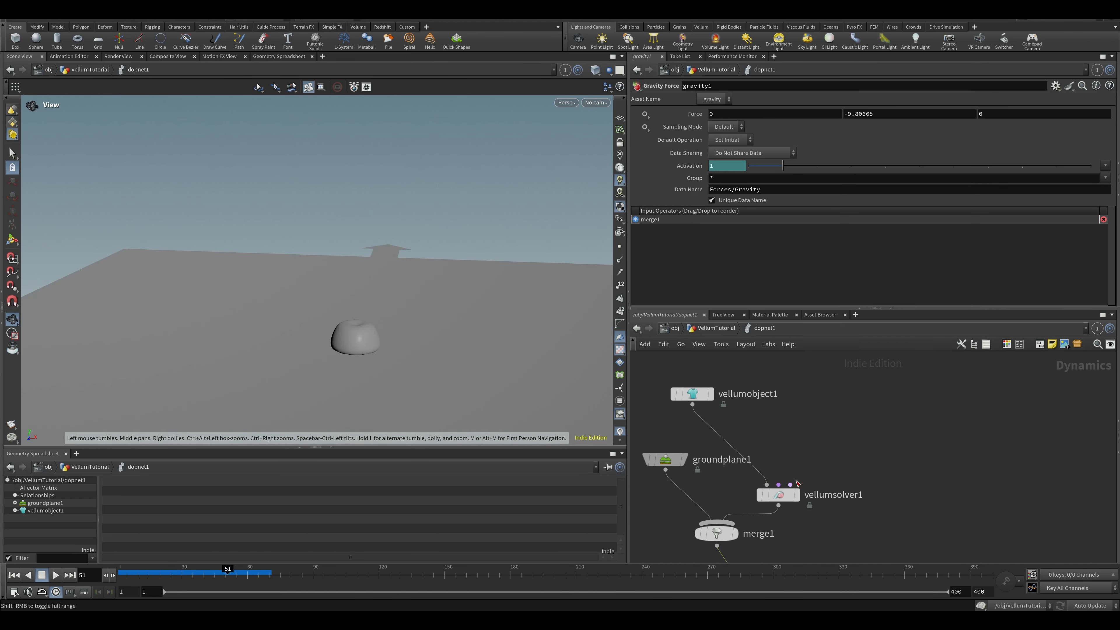
key("Tab")
type("sop")
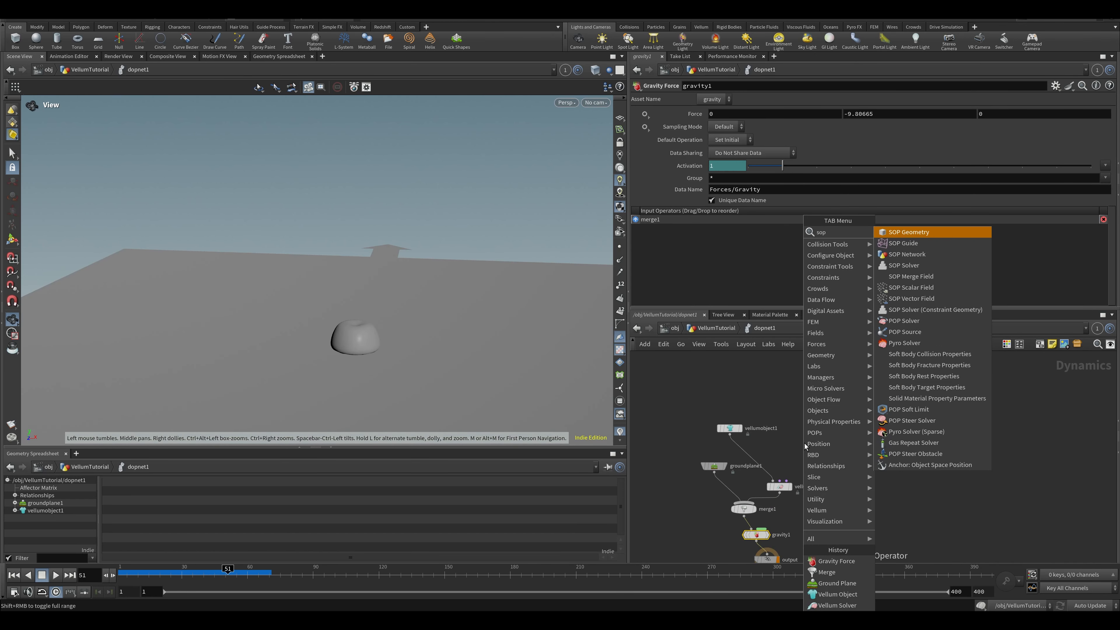
type(" sol")
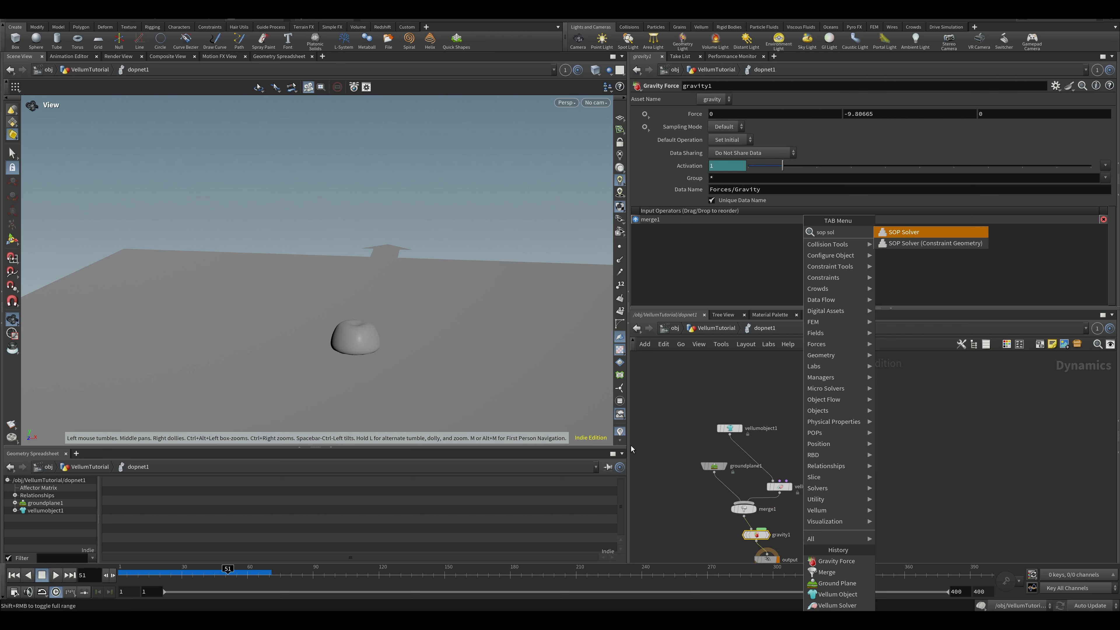
key("Escape")
left_click(706, 328)
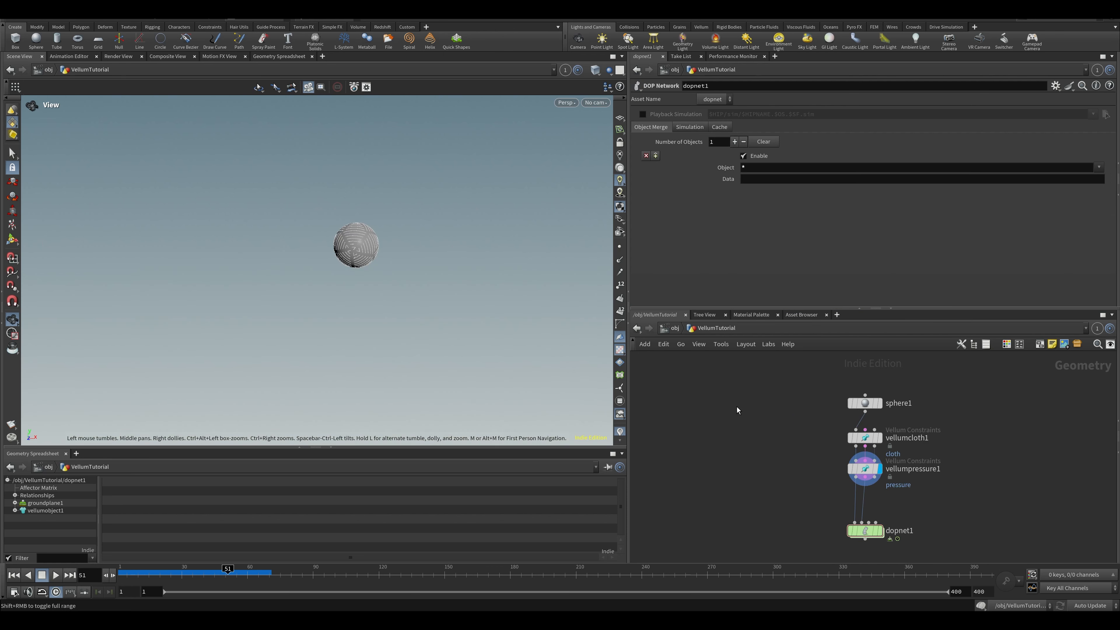
Step: Add a polygon Sphere node to one side of the existing Vellum chain and display it
key("Caps_Lock")
key("Tab")
type("sphere")
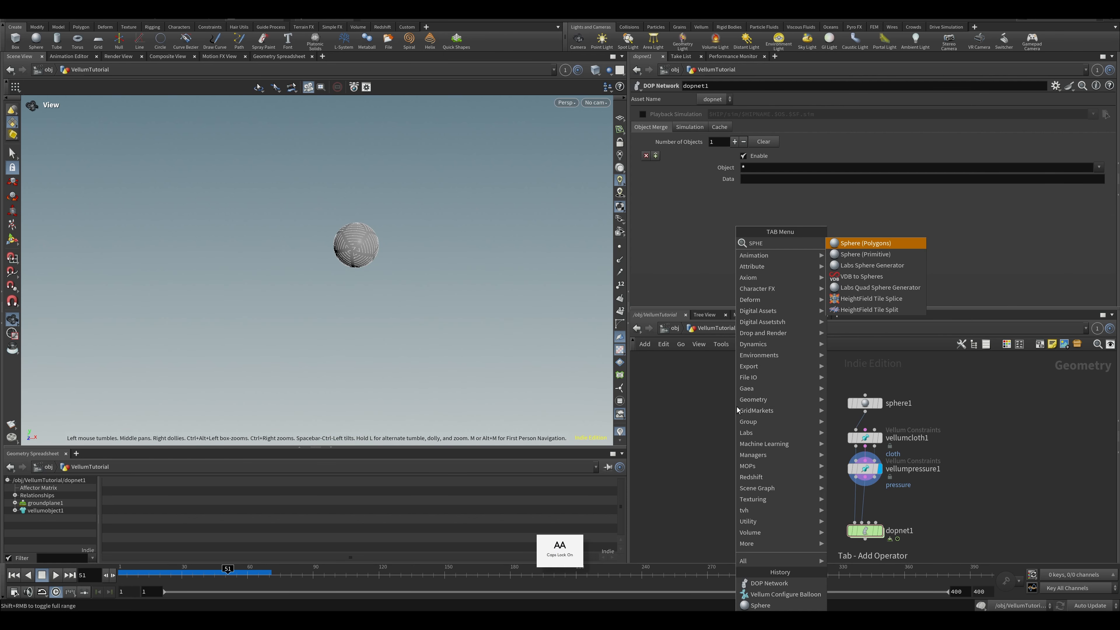
key("Return")
left_click(734, 403)
left_click(729, 391)
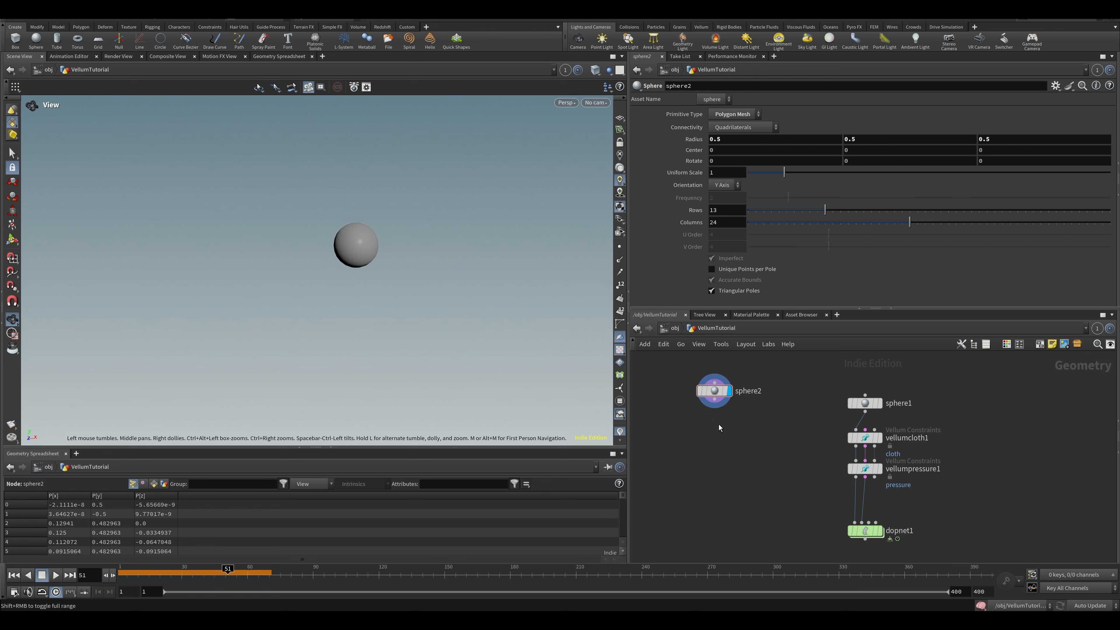
Step: Add a Solver node fed by the new sphere, save the scene, and return the timeline to frame 1
key("Tab")
type("SOP")
key("BackSpace")
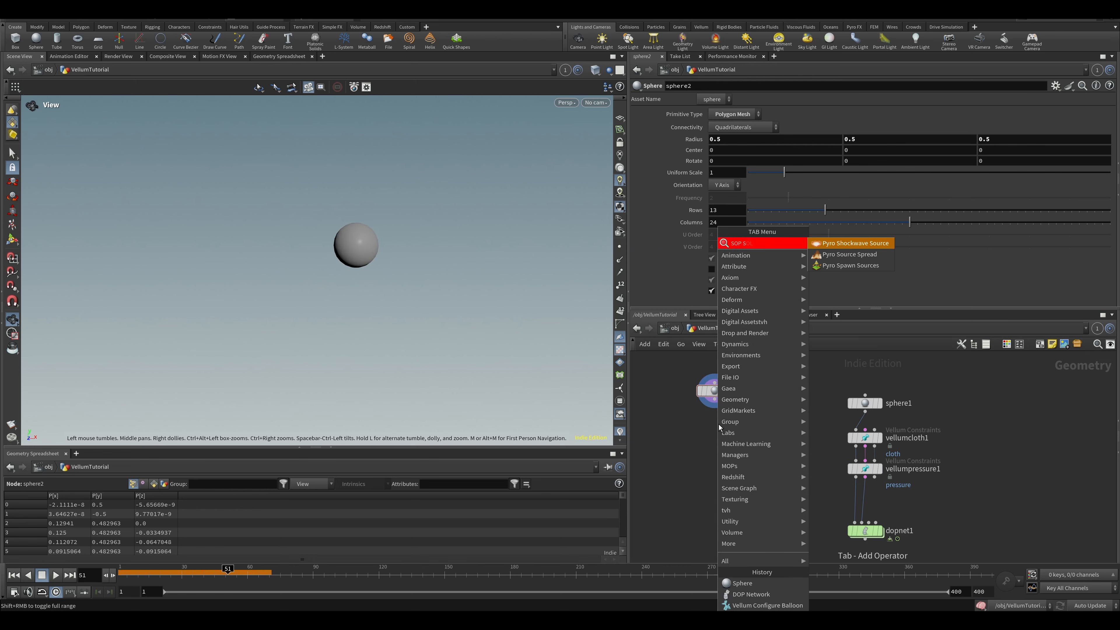
type("LVER")
key("Return")
key("ctrl+s")
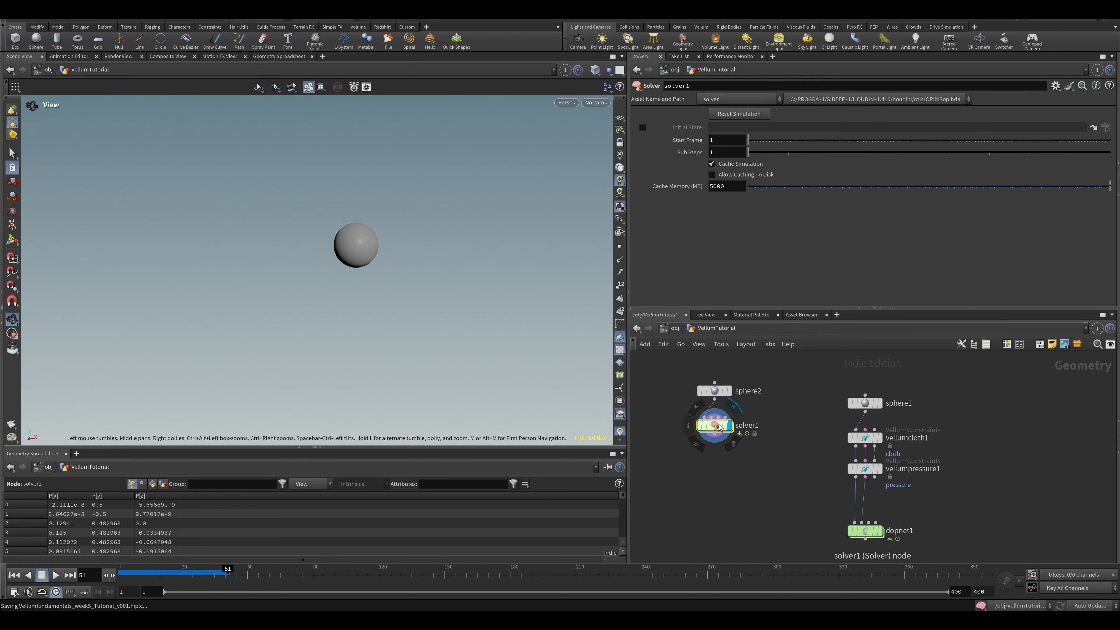
left_click_drag(180, 569, 121, 573)
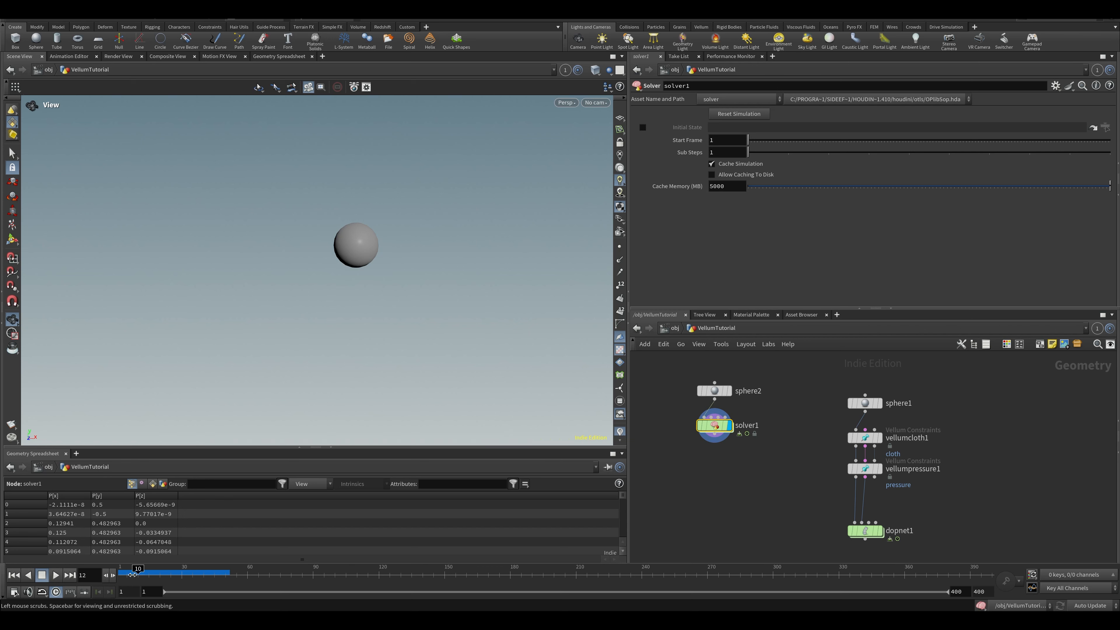
Step: Inside the Solver node, insert an Attribute VOP between Prev_Frame and OUT
double_click(714, 426)
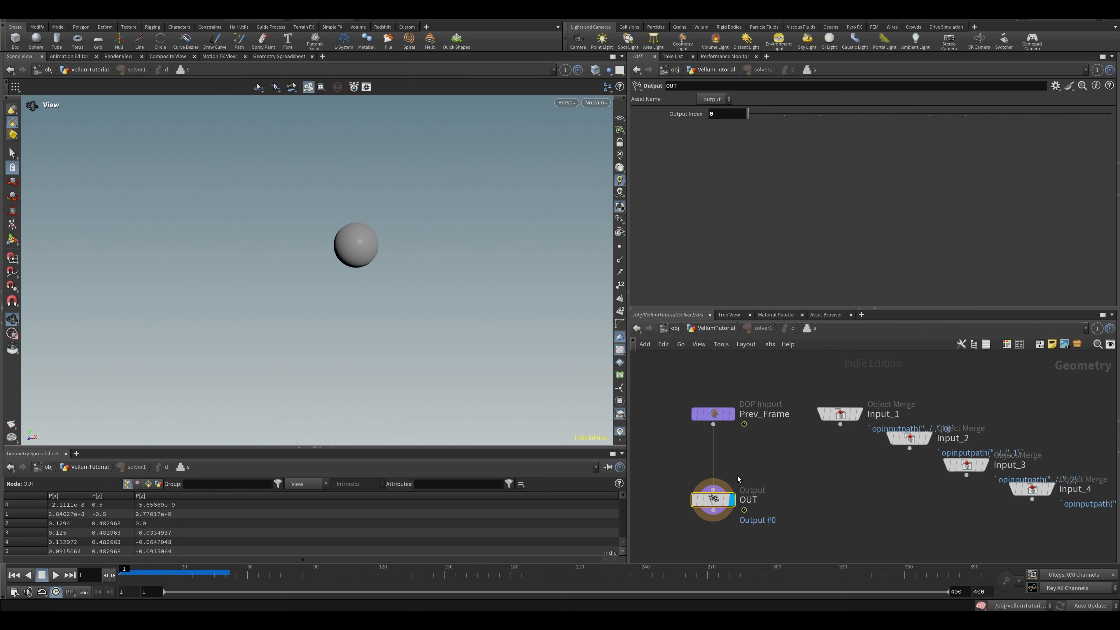
left_click_drag(745, 446, 750, 512)
key("Tab")
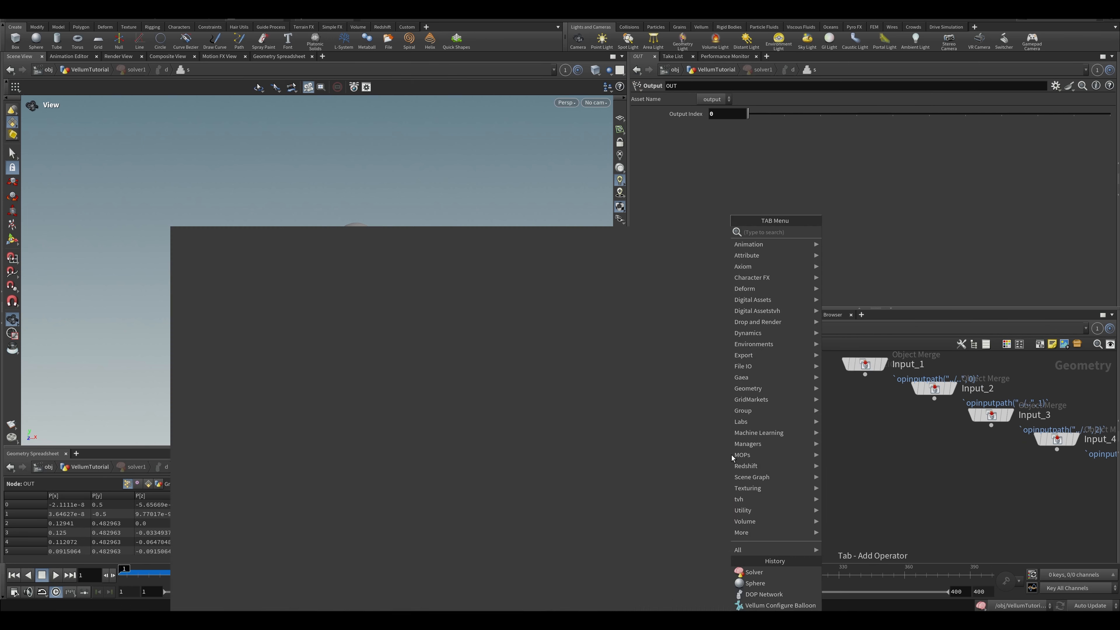
type("avop")
key("Return")
left_click(749, 424)
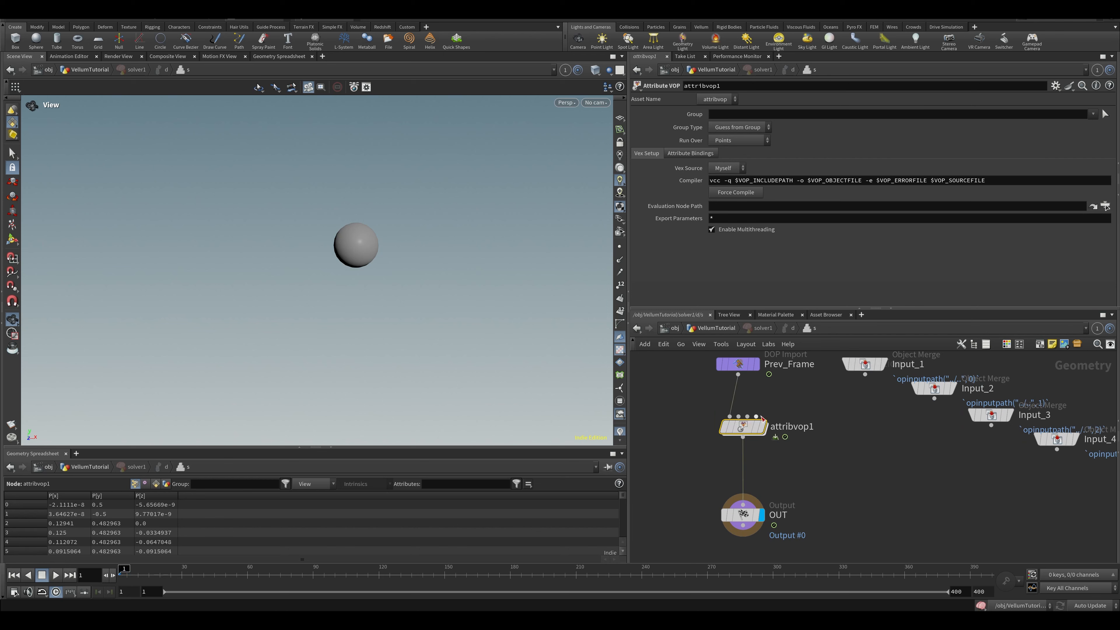
Step: Inside the Attribute VOP, add a Turbulent Noise node and feed the global position P into its pos input
double_click(747, 424)
left_click_drag(924, 391, 1014, 458)
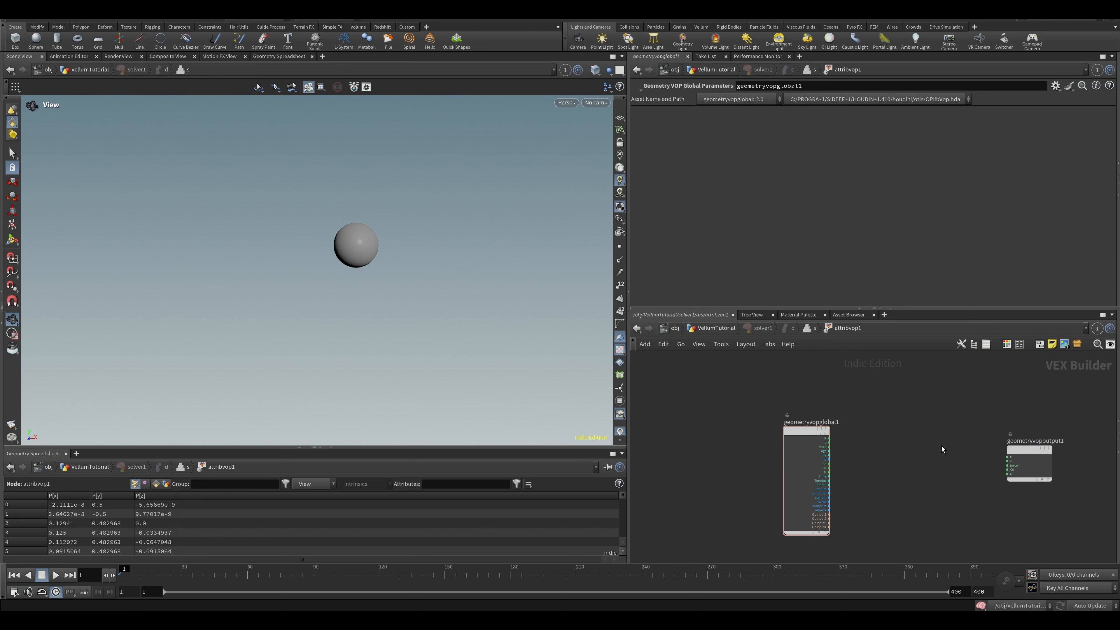
key("Tab")
type("turb")
key("Return")
left_click(909, 475)
scroll(842, 482, "up", 5)
left_click_drag(819, 371, 922, 474)
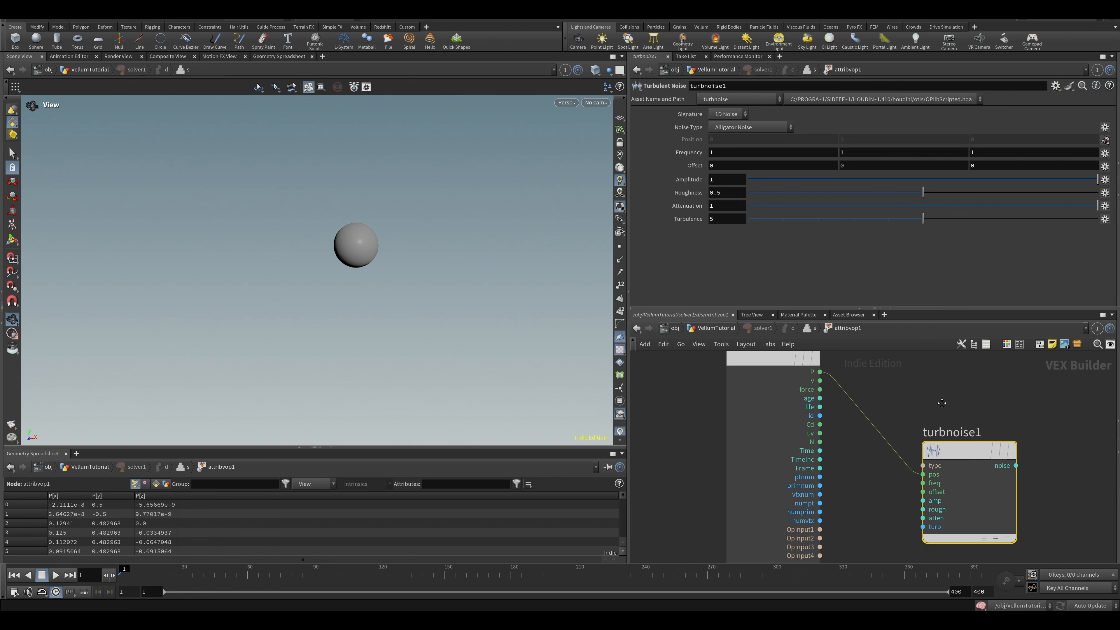
Step: Place an Add node above the noise and wire the global position P into its first input
middle_click_drag(961, 358, 844, 408)
key("Tab")
type("ADD")
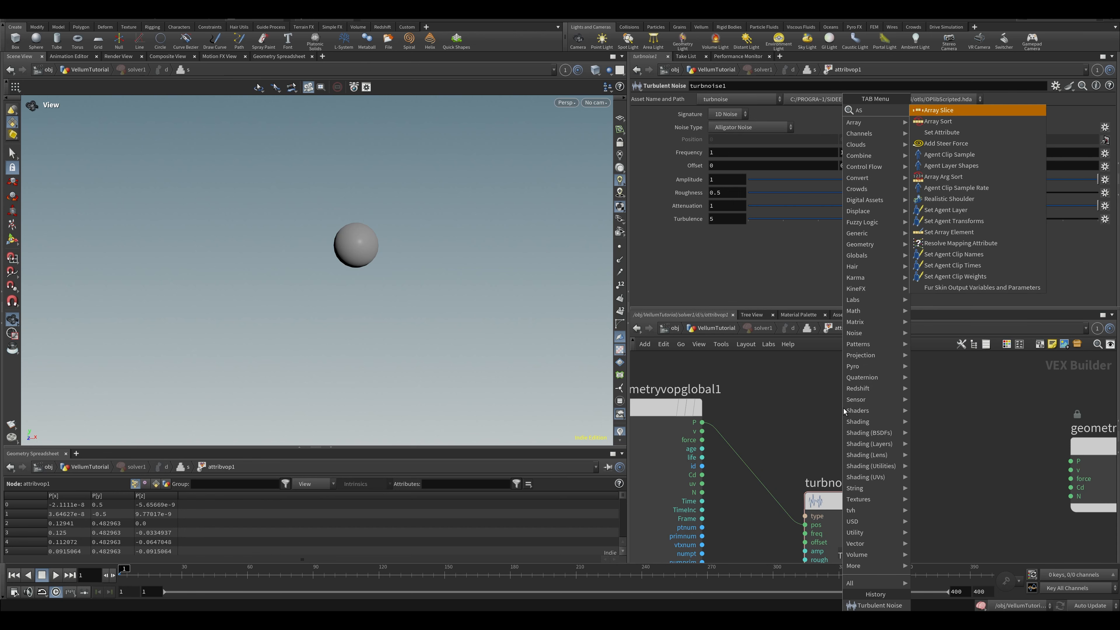
key("Return")
left_click(876, 386)
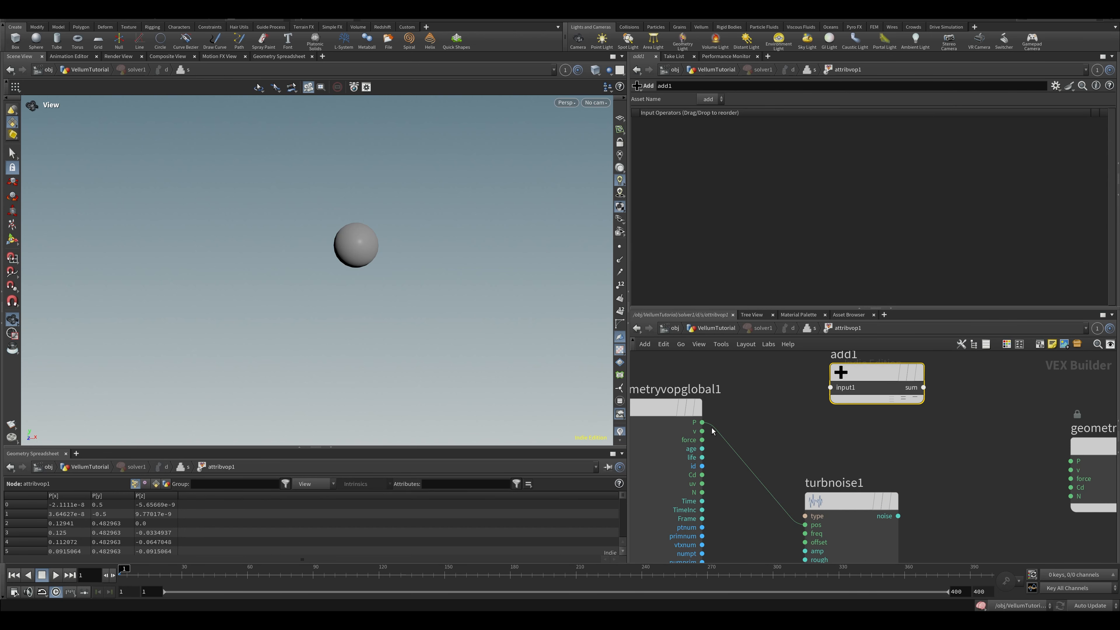
left_click(702, 422)
left_click(831, 387)
Step: Set the noise signature to 3D Noise, feed it into the Add node's second input, and connect the sum to the output's P
left_click_drag(874, 505, 830, 508)
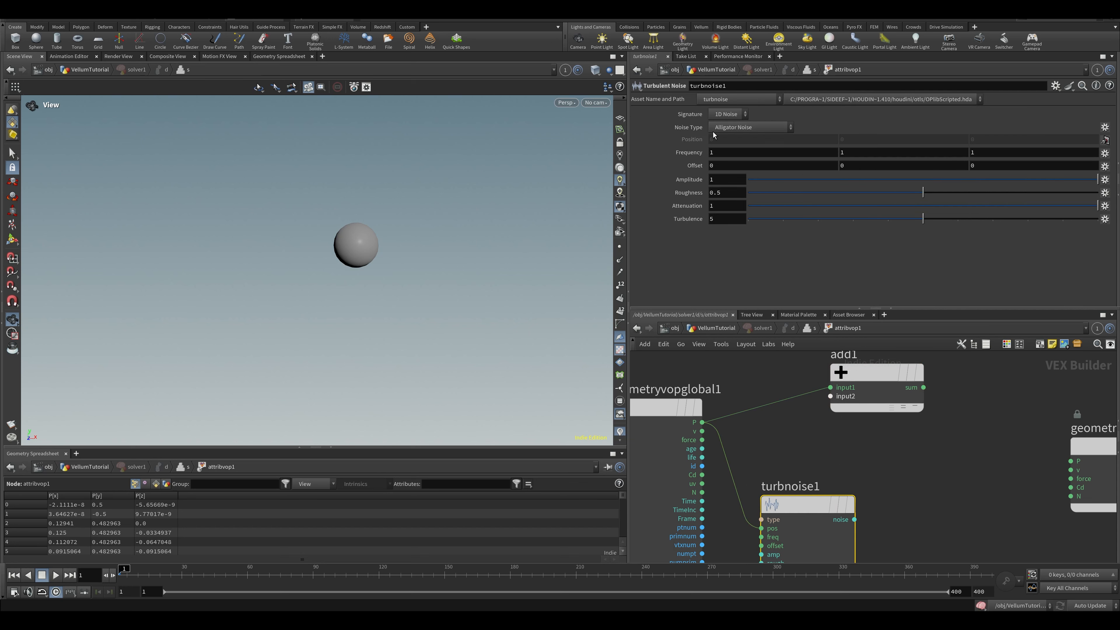
left_click(854, 519)
left_click(830, 396)
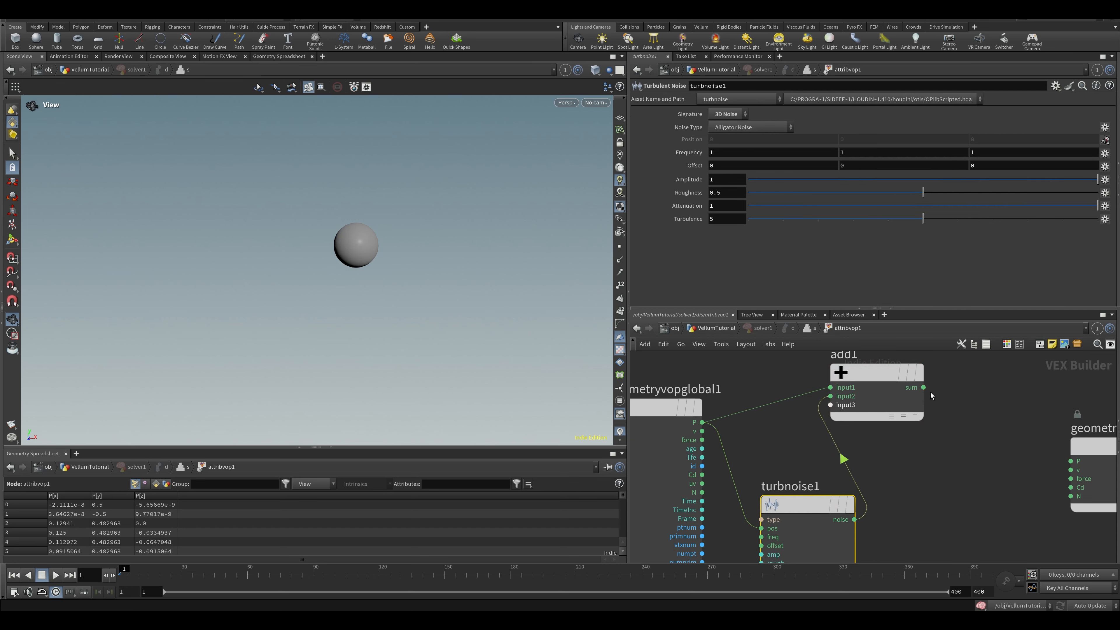
left_click(923, 387)
left_click(1071, 461)
Step: Promote the Turbulent Noise frequency, offset and amplitude inputs to parameters
middle_click_drag(822, 479, 837, 379)
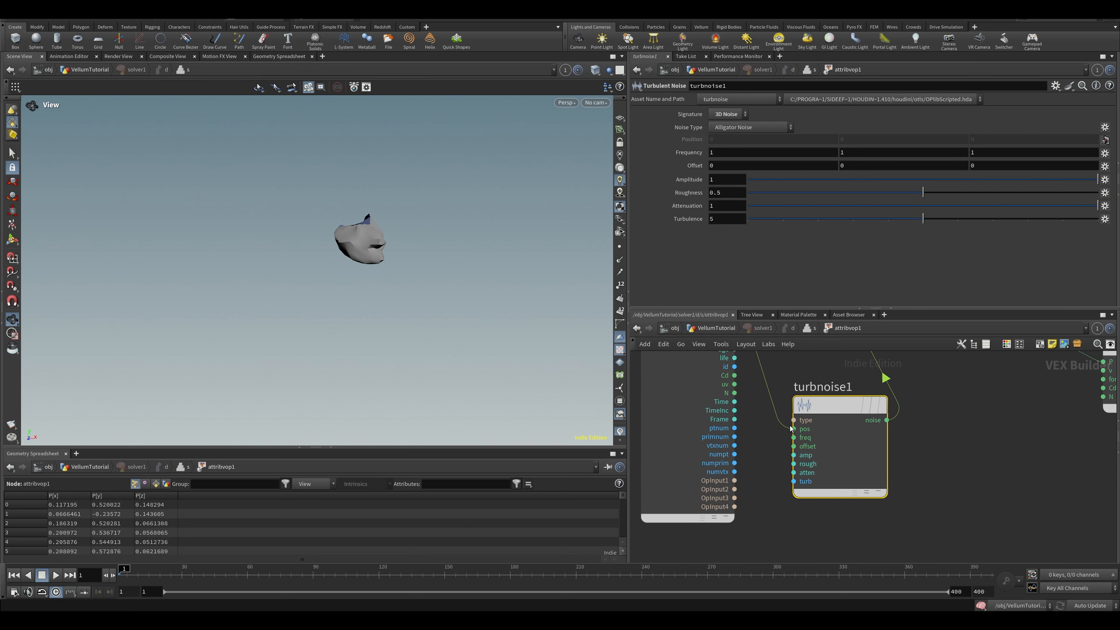
right_click(794, 448)
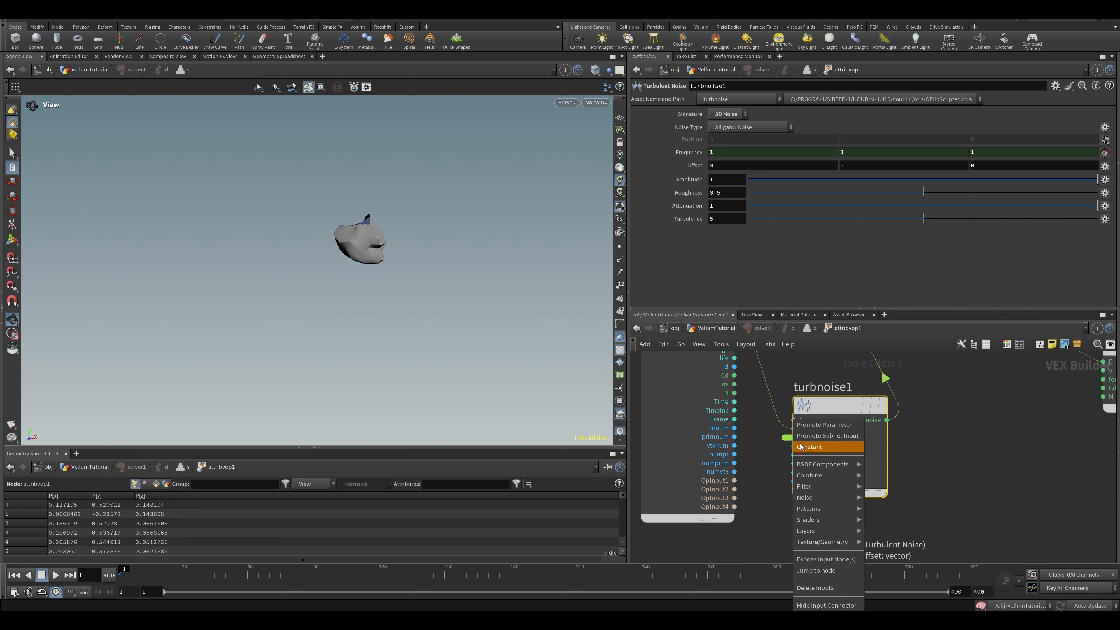
left_click(821, 424)
right_click(794, 455)
left_click(812, 424)
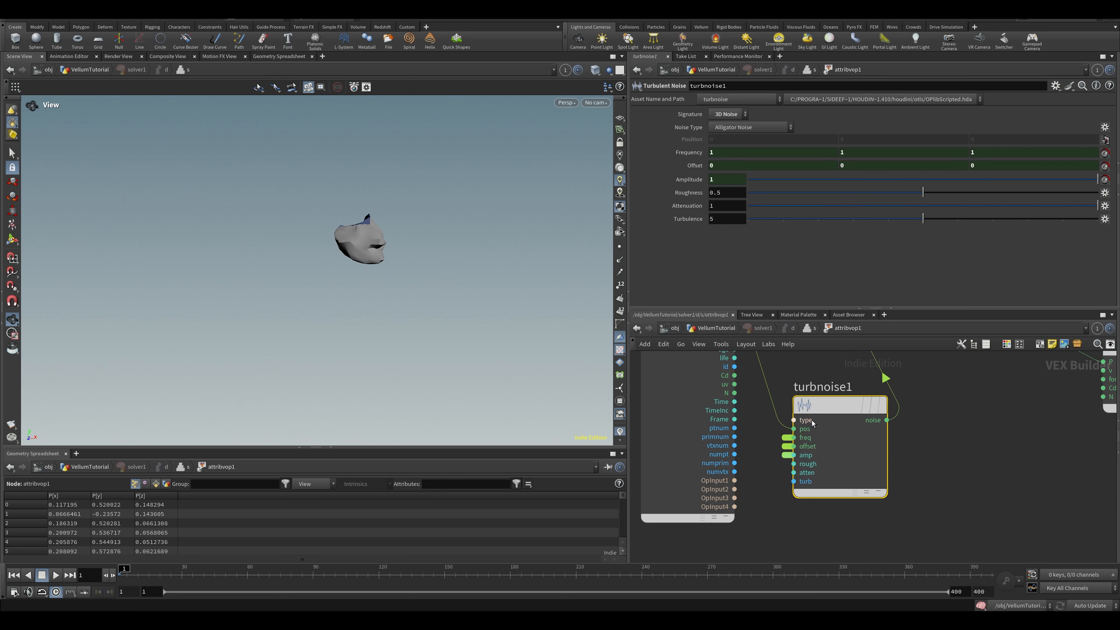
Step: Tidy the layout of the VOP nodes and promote the Turbulent Noise roughness input to a parameter
middle_click_drag(771, 356, 750, 427)
left_click_drag(694, 380, 640, 375)
middle_click_drag(734, 408, 788, 404)
key("h")
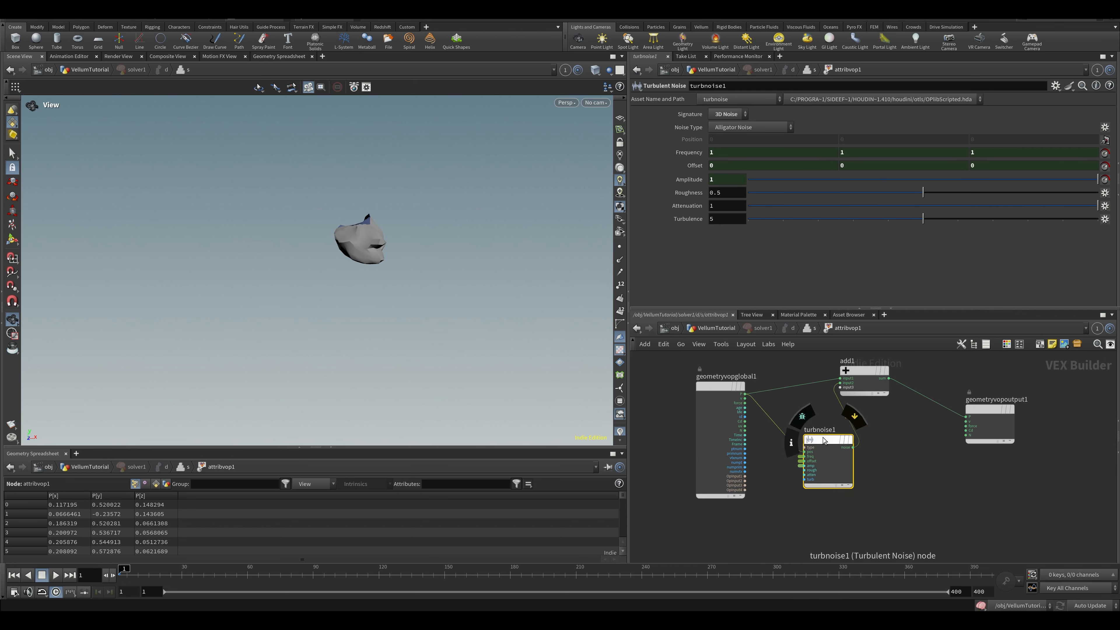
left_click_drag(712, 384, 682, 381)
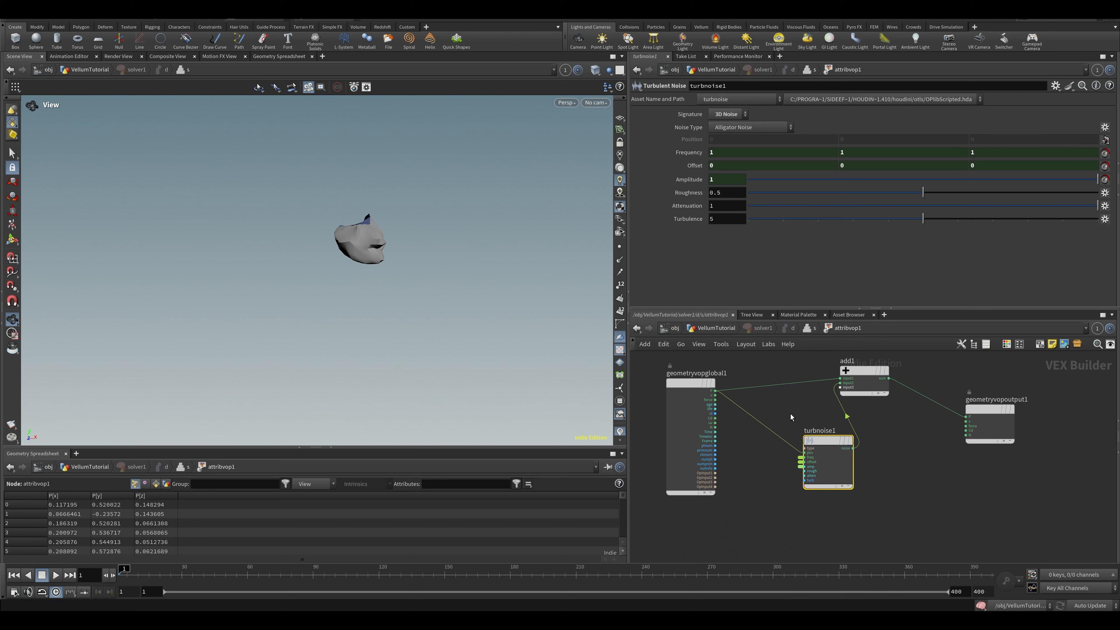
left_click_drag(807, 442, 795, 448)
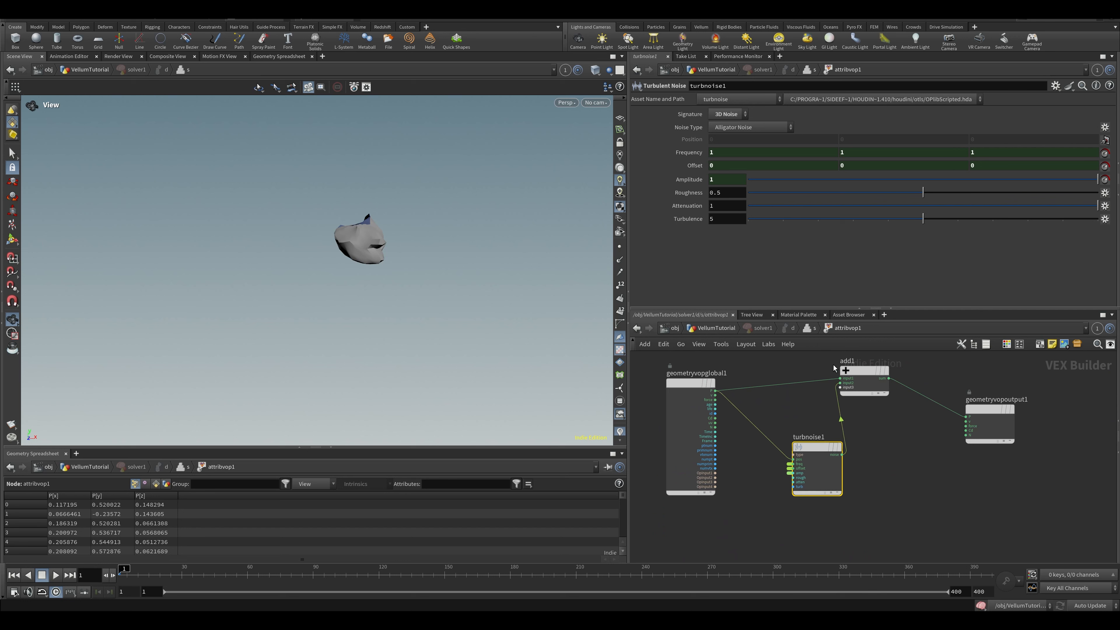
right_click(794, 477)
left_click(807, 423)
left_click_drag(858, 373, 871, 382)
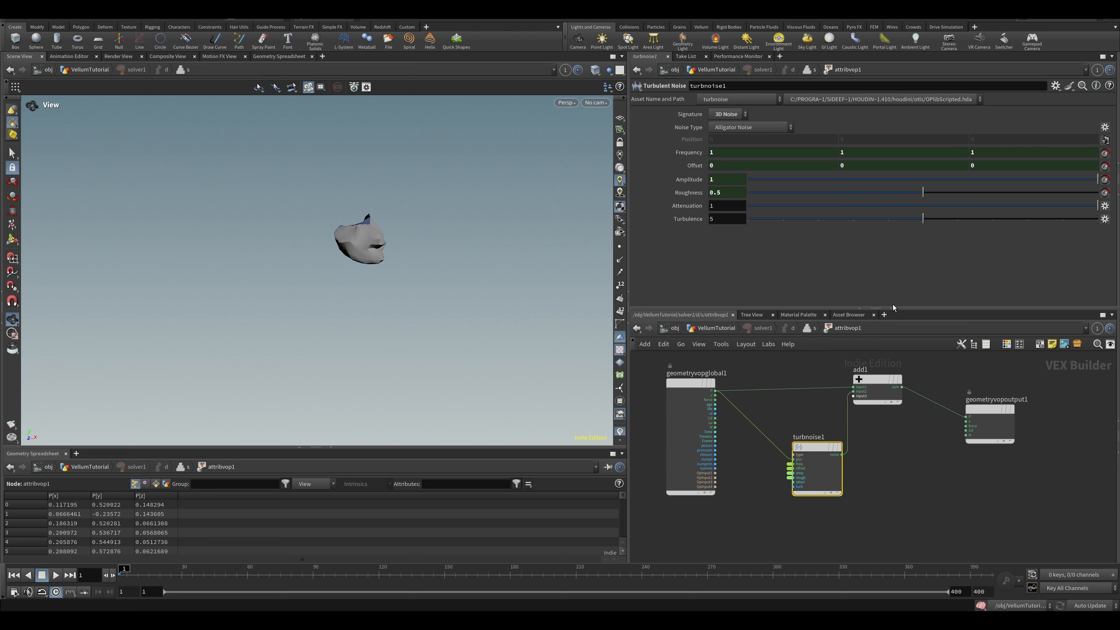
Step: Remove the promoted offset, amplitude and roughness parameters from the Turbulent Noise node inside the Attribute VOP
scroll(769, 485, "up", 5)
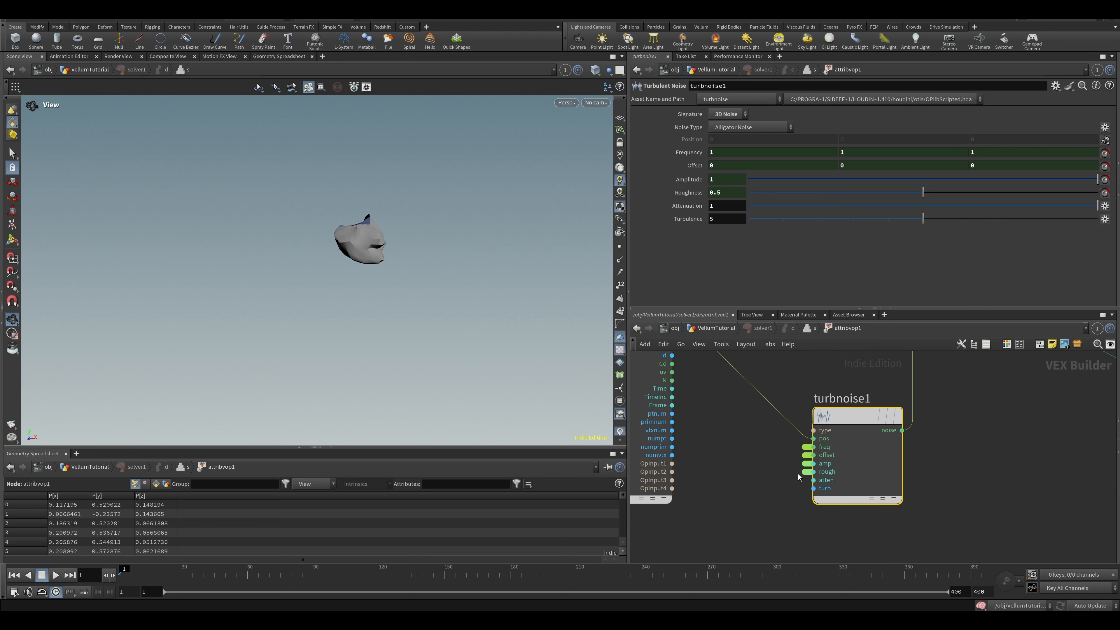
middle_click_drag(758, 449, 704, 567)
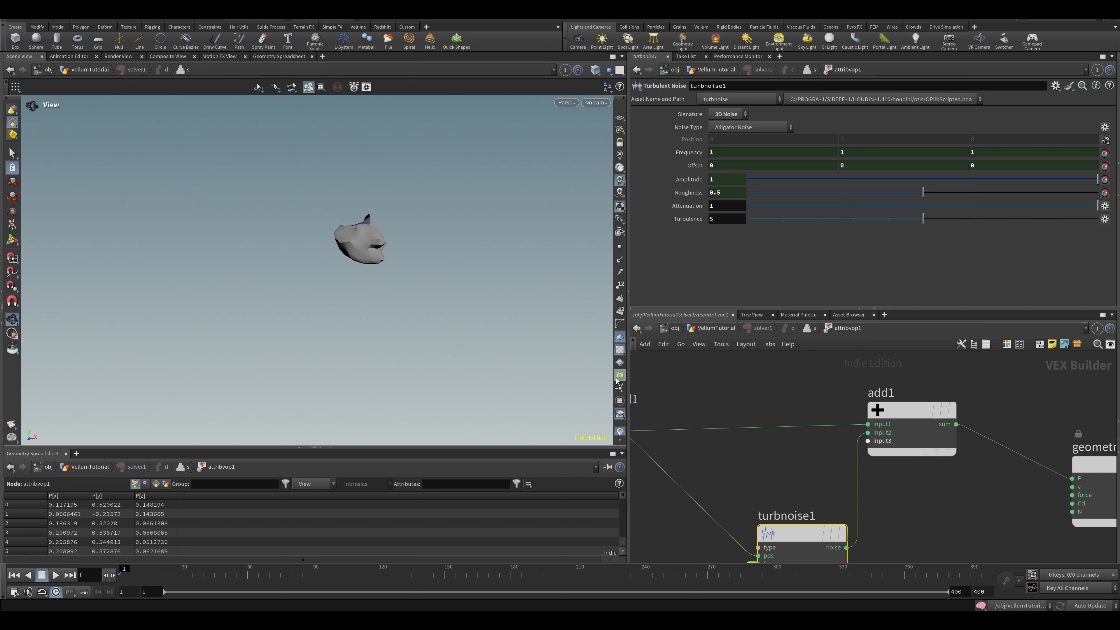
middle_click_drag(743, 348, 751, 289)
left_click(800, 327)
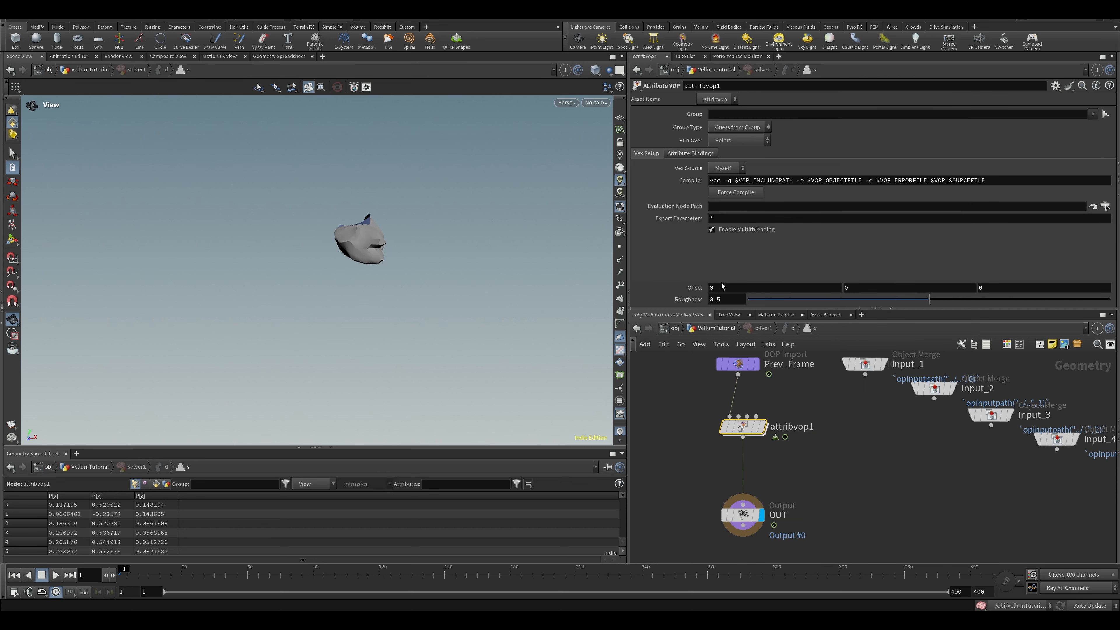
scroll(715, 376, "down", 5)
double_click(727, 404)
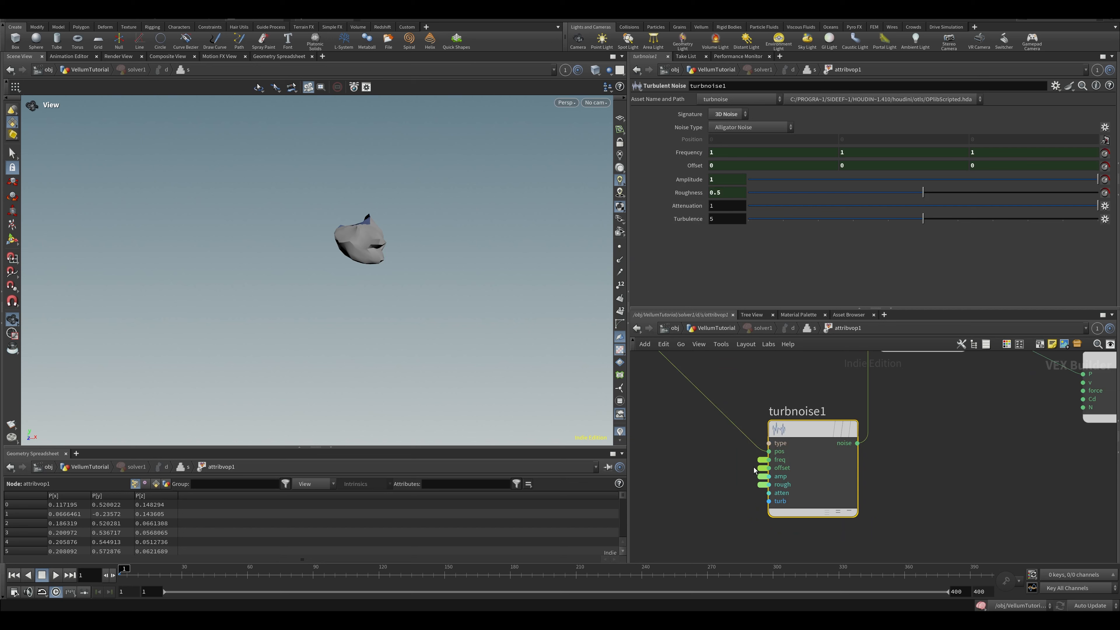
left_click_drag(754, 469, 769, 487)
key("Delete")
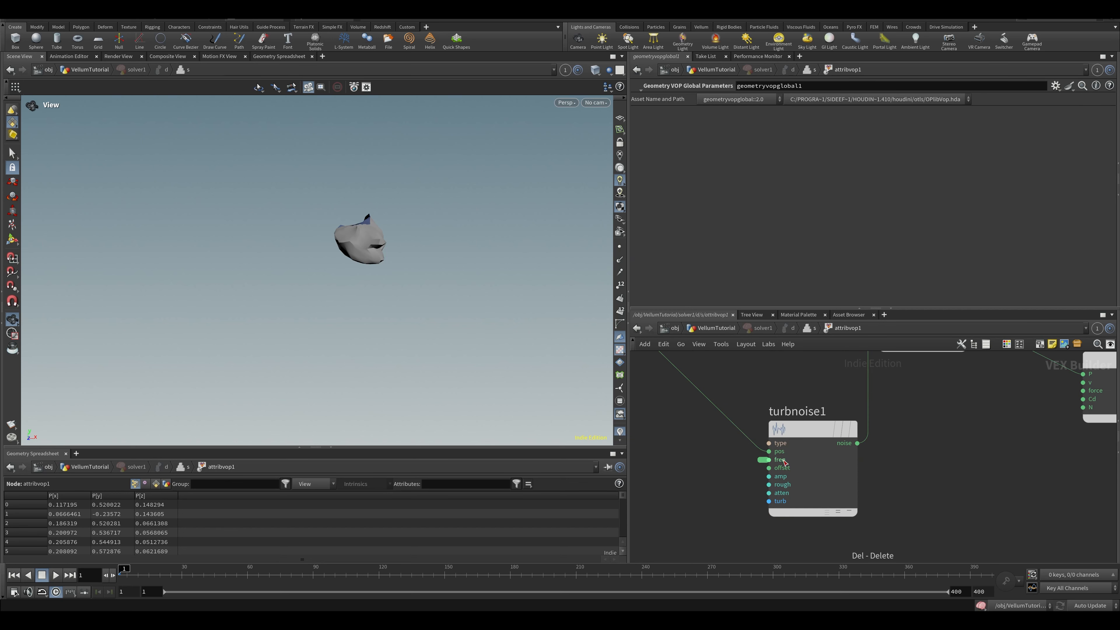
Step: Promote the Turbulent Noise amplitude and roughness inputs to parameters again, leaving offset unpromoted
right_click(769, 478)
left_click(782, 447)
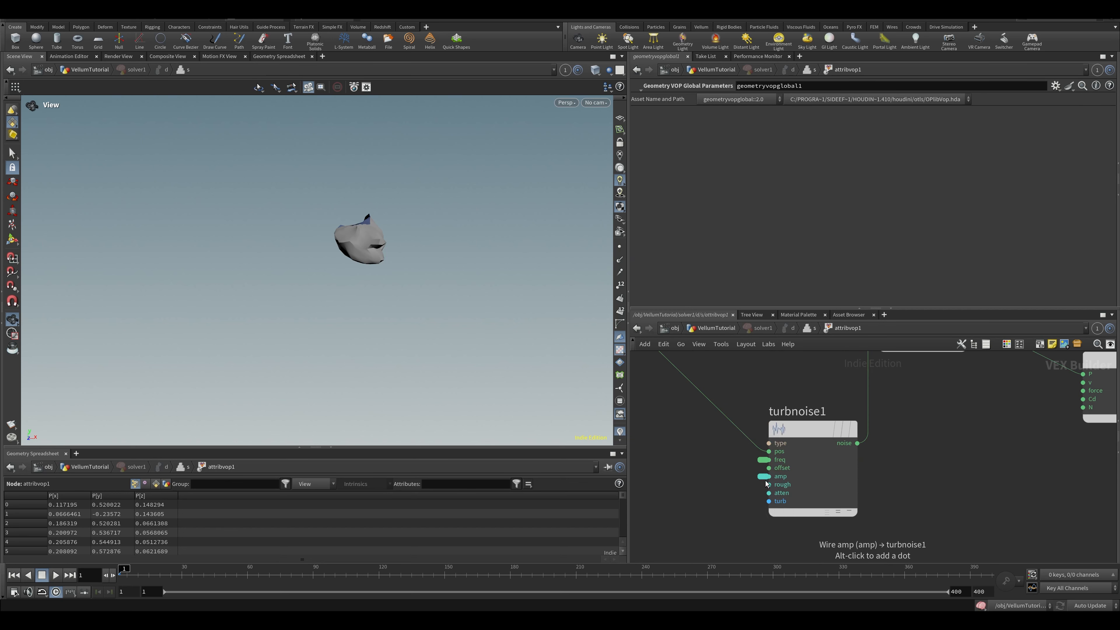
right_click(768, 485)
left_click(779, 447)
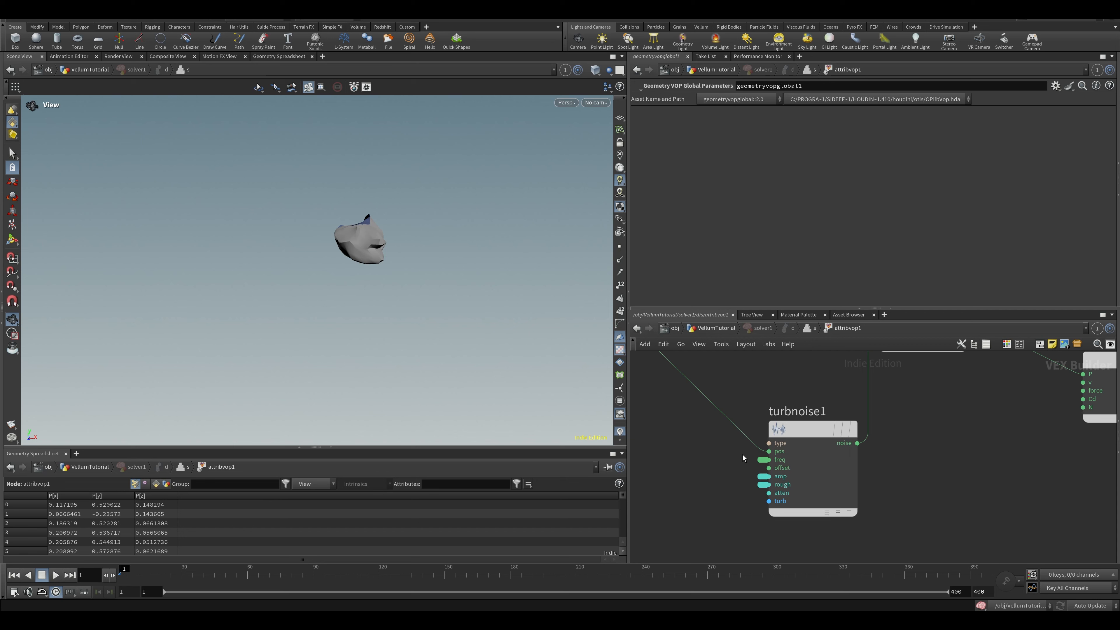
Step: Return to the solver's geometry network and set the Attribute VOP's amplitude to 0.01
key("u")
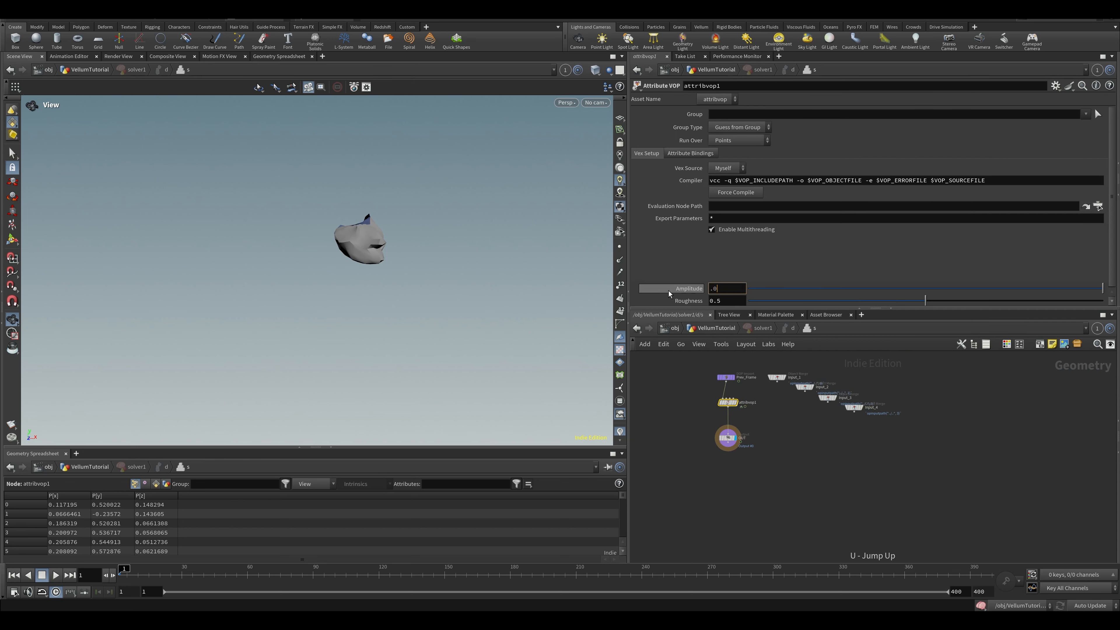
type(".0")
key("Return")
Step: Delete the promoted frequency parameter, promote the Turbulent Noise frequency input again, and return to the solver's geometry network
double_click(727, 402)
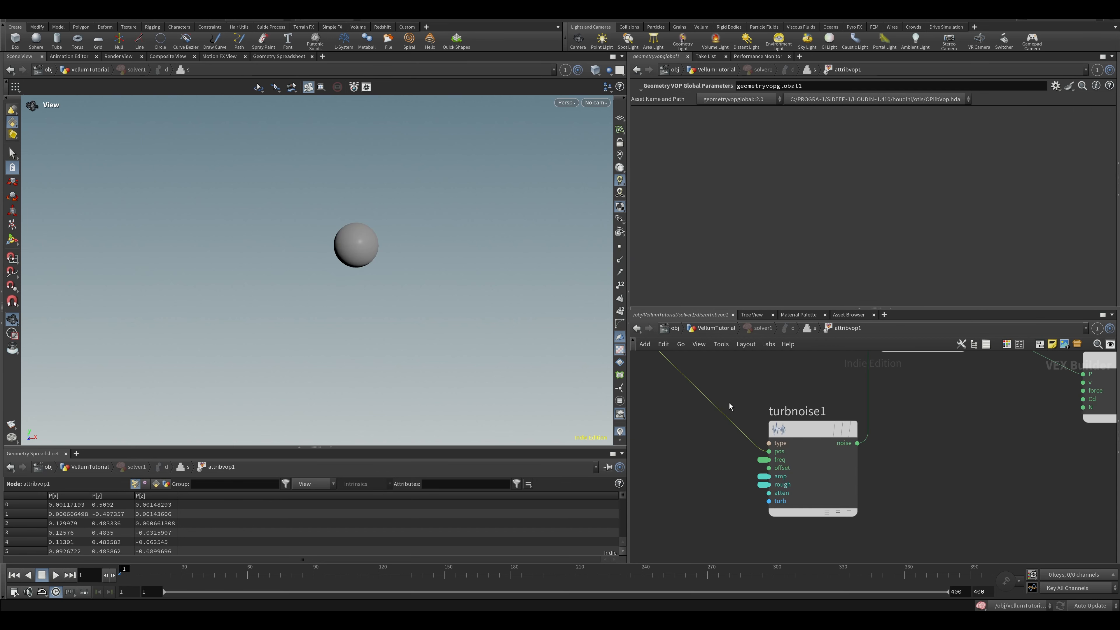
right_click(764, 460)
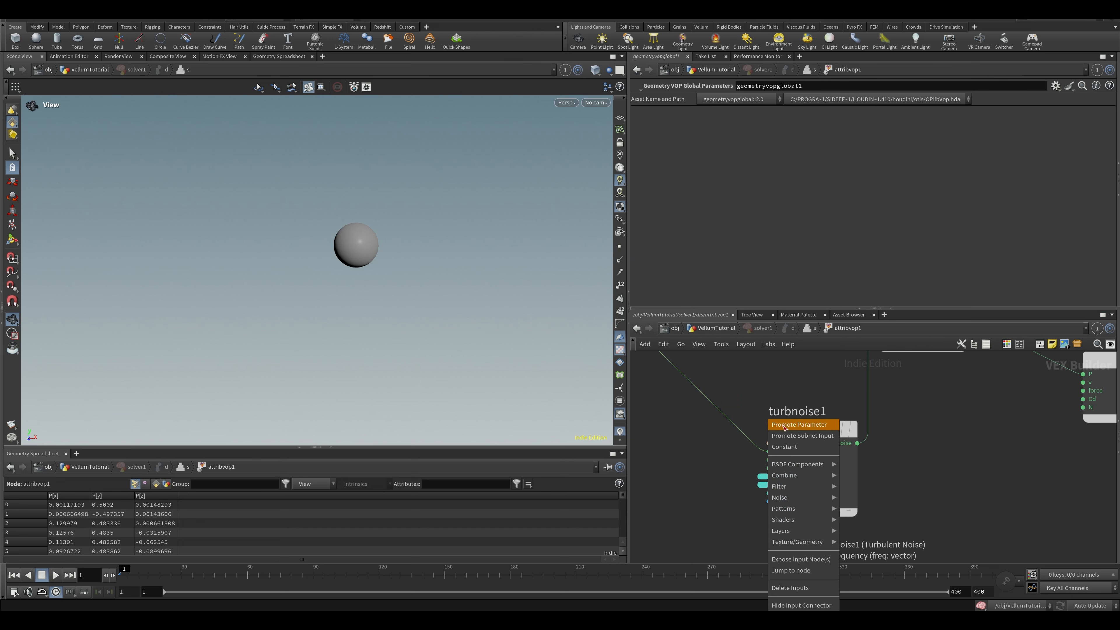
left_click(783, 425)
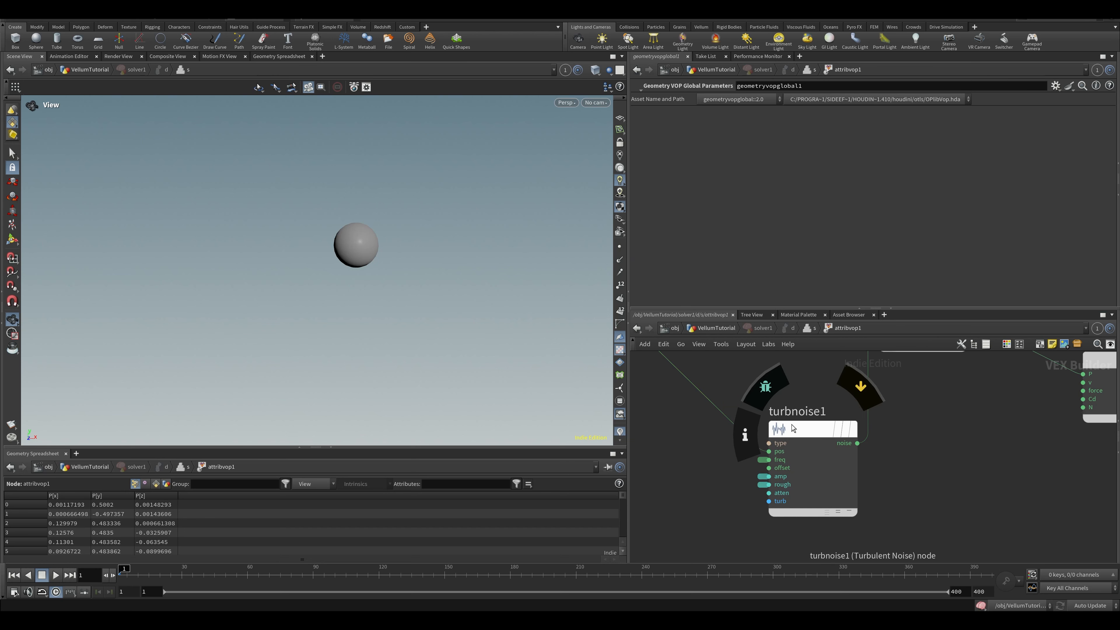
right_click(769, 460)
left_click(782, 436)
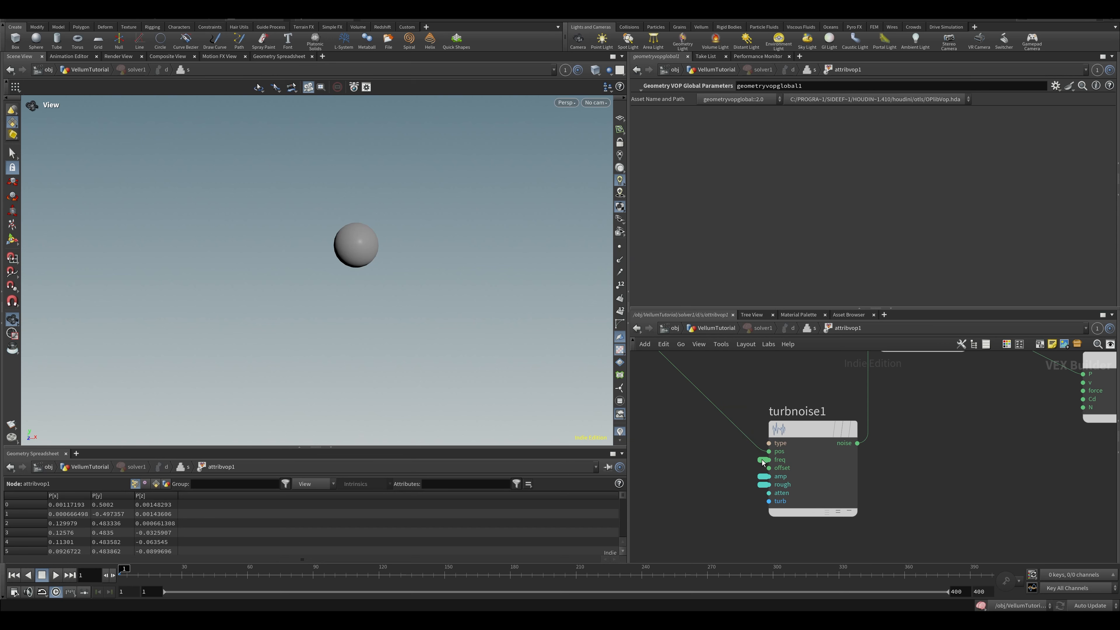
left_click(811, 329)
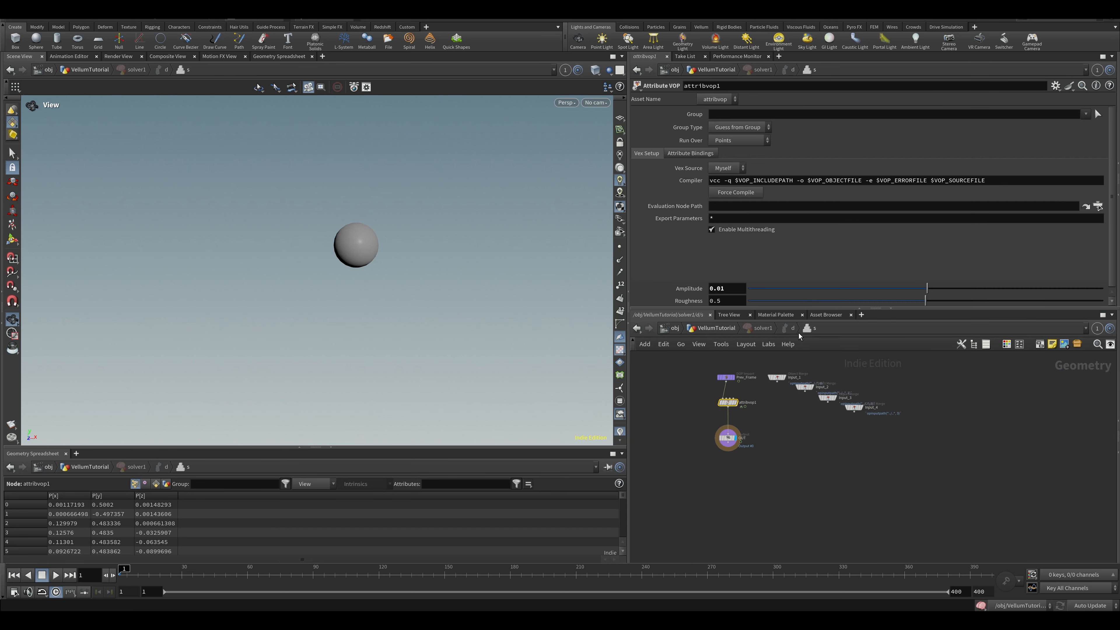
double_click(728, 405)
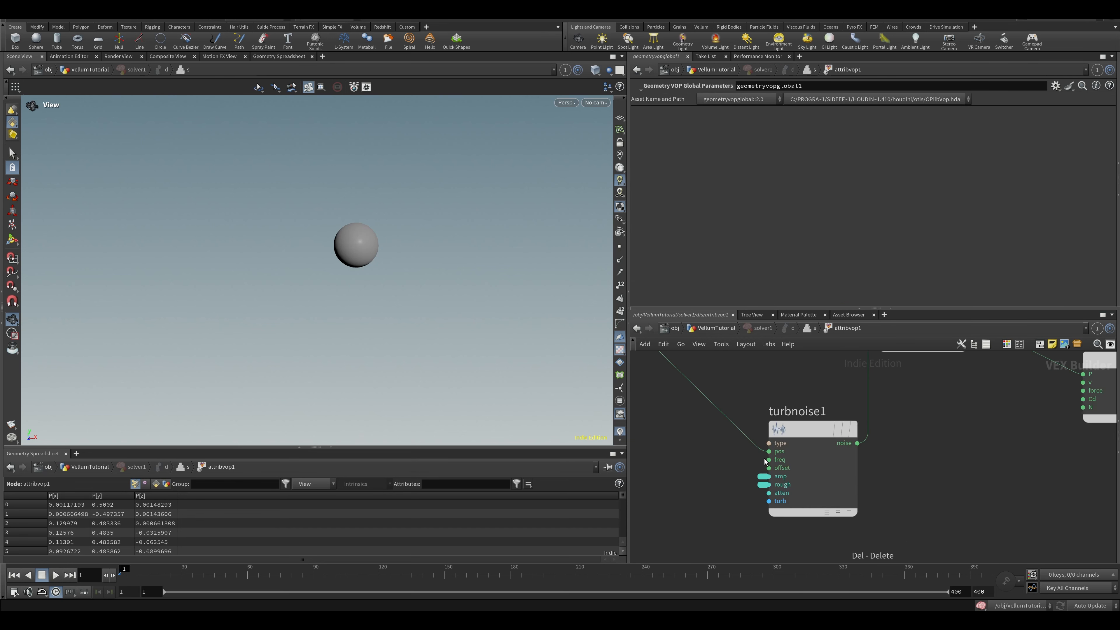
right_click(764, 431)
left_click(744, 438)
key("u")
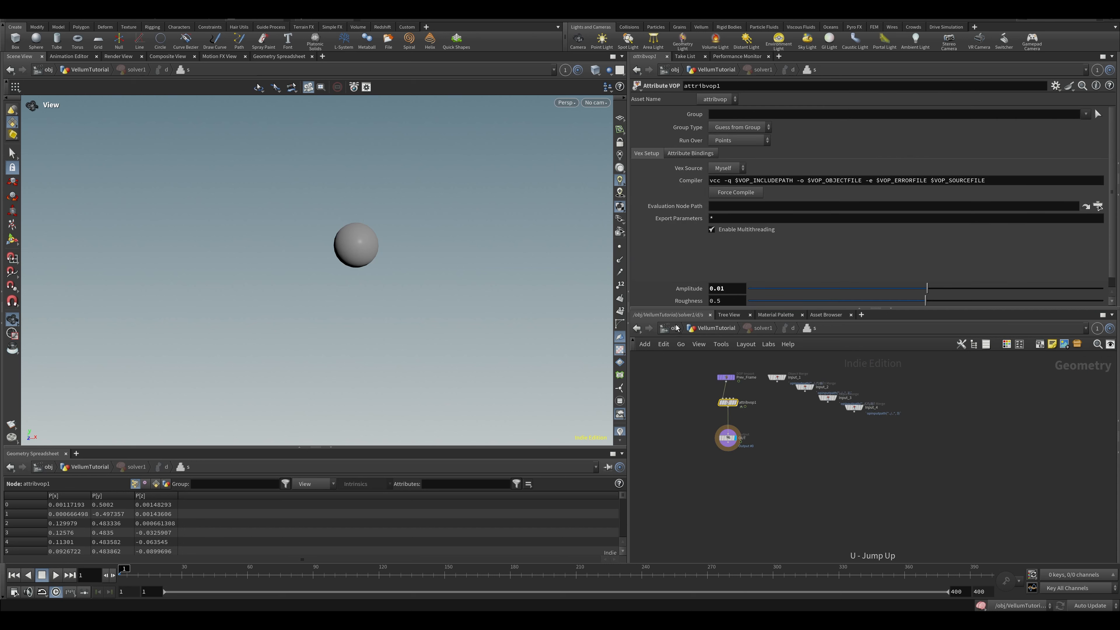
Step: Set the Attribute VOP's amplitude to about 0.113 and its frequency to 2.6 on all three axes
scroll(752, 260, "down", 1)
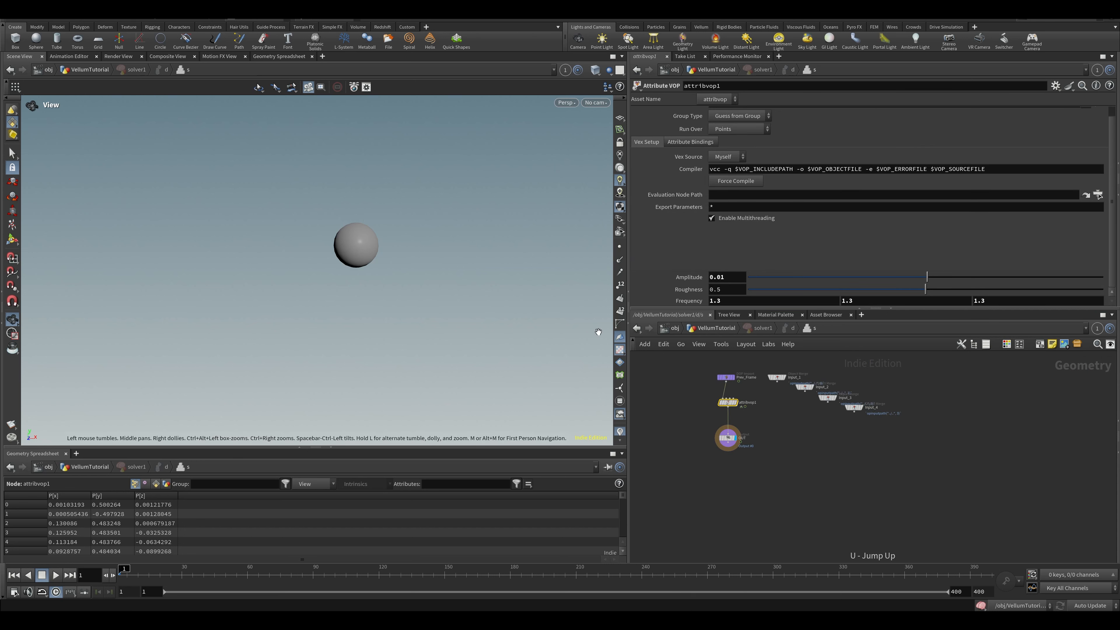
right_click_drag(364, 263, 467, 245)
middle_click_drag(381, 229, 440, 314)
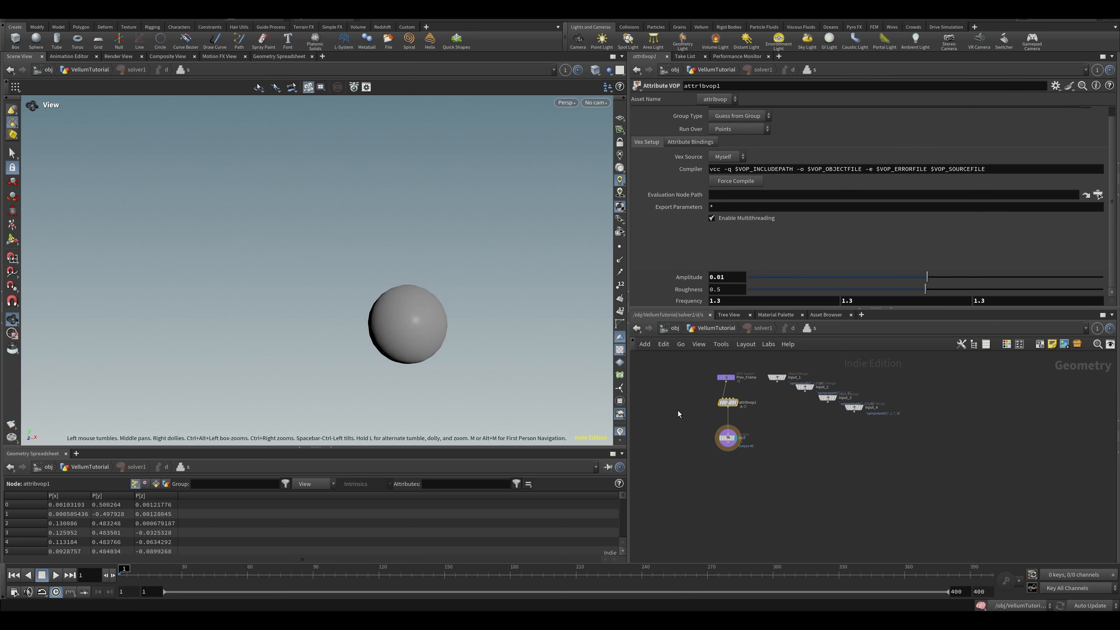
left_click_drag(942, 277, 956, 279)
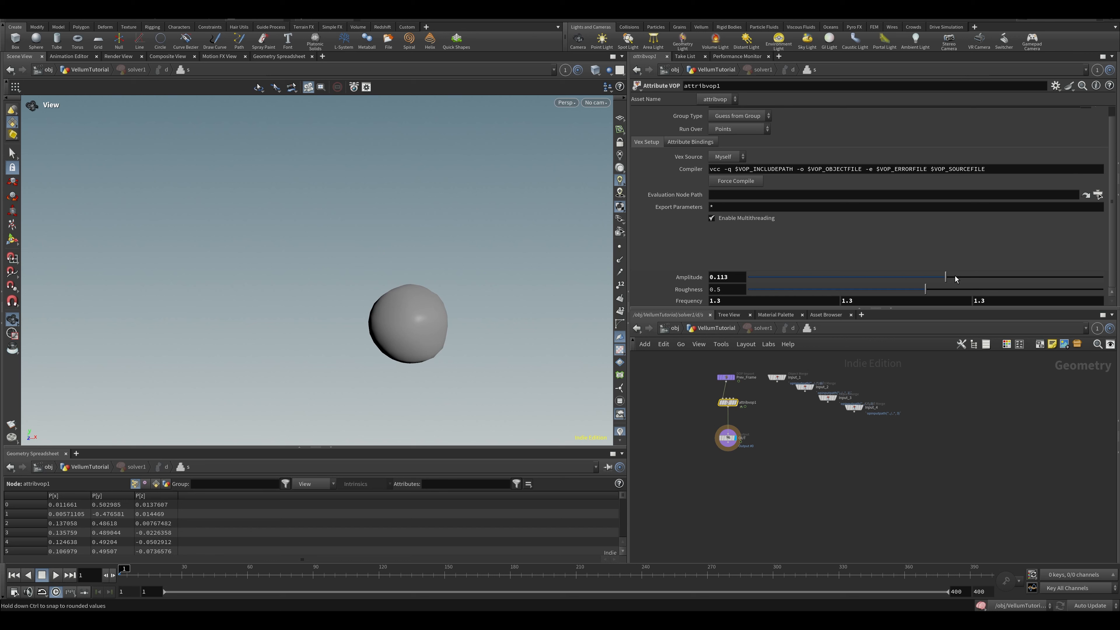
middle_click_drag(687, 302, 722, 301)
Step: Play and scrub the solver simulation to watch the noise accumulate on the sphere, rewinding to frame 1
key("Up")
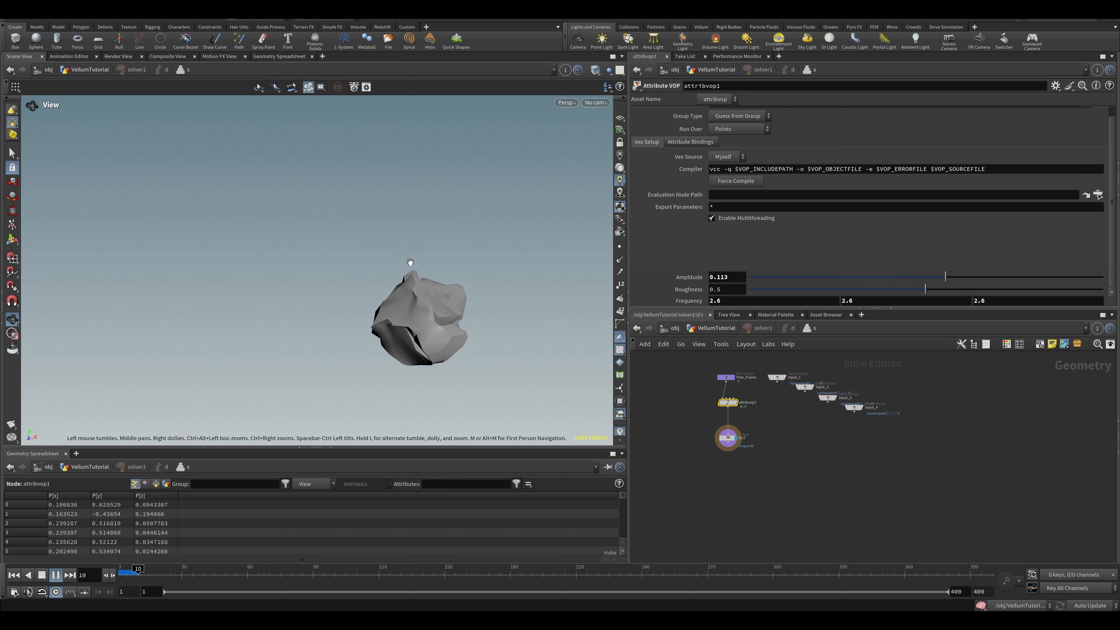
key("ctrl+Up")
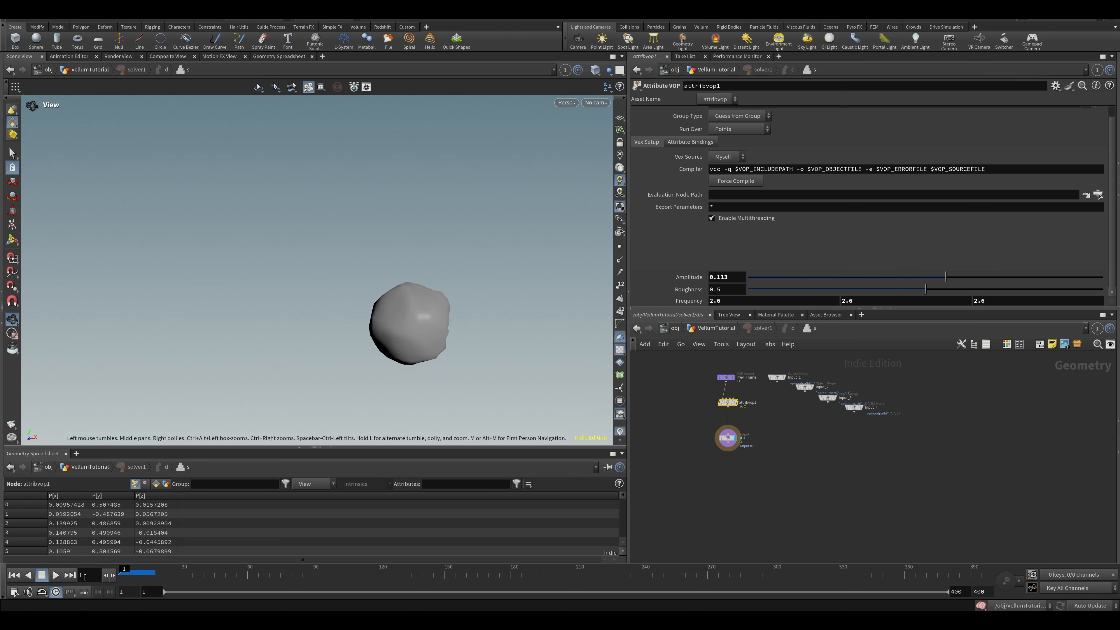
left_click_drag(126, 569, 388, 570)
key("ctrl+Up")
key("Up")
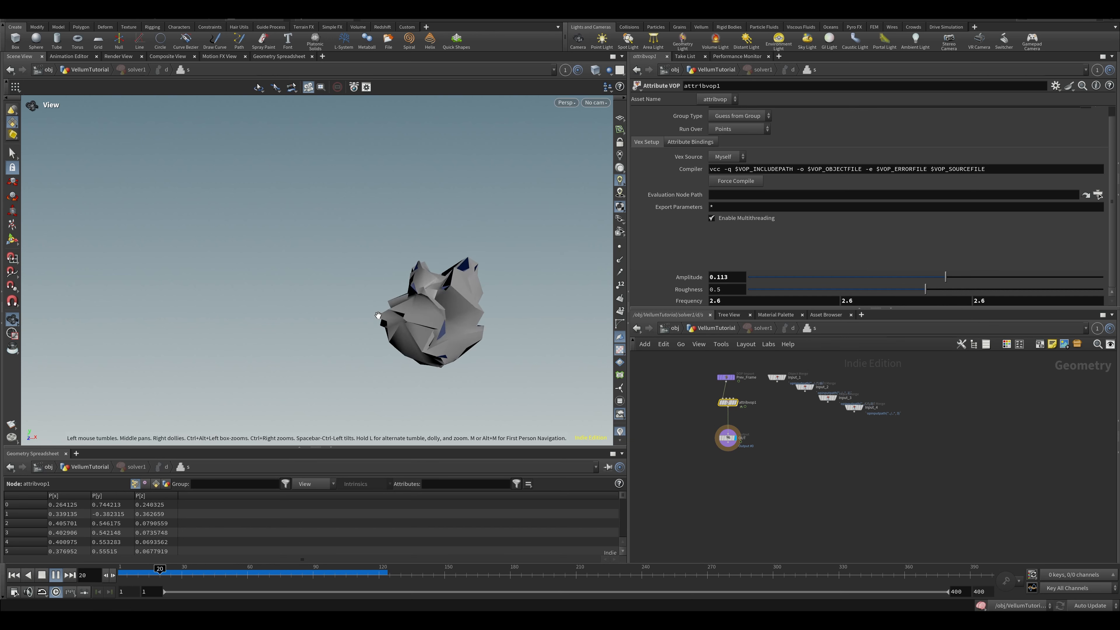
key("ctrl+Up")
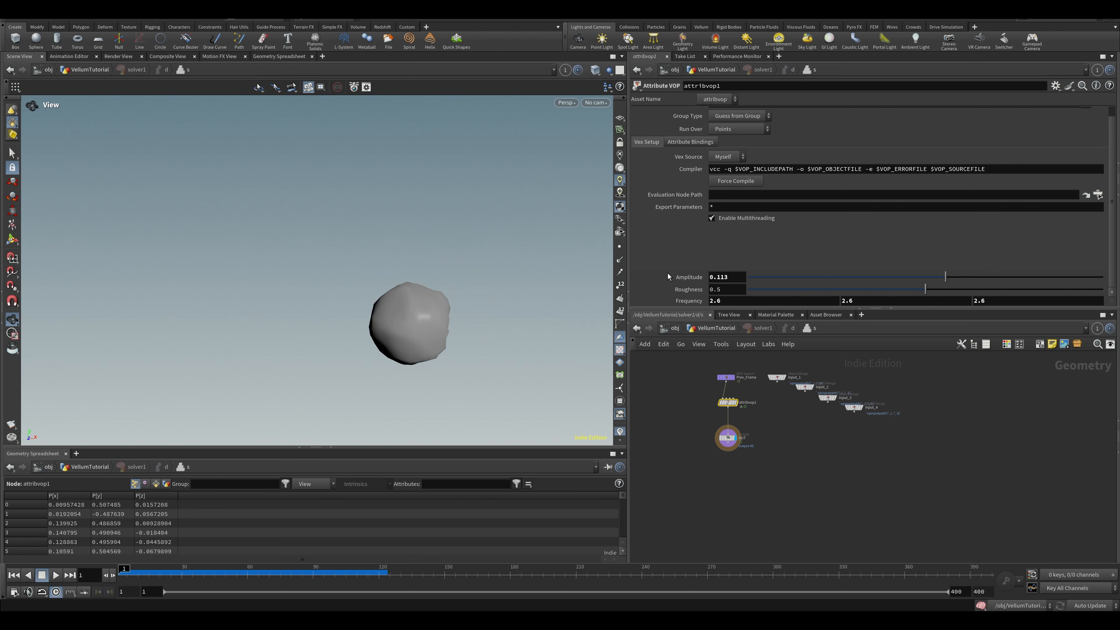
Step: Return to the VellumTutorial network, remove the demonstration solver and go inside dopnet1
key("u")
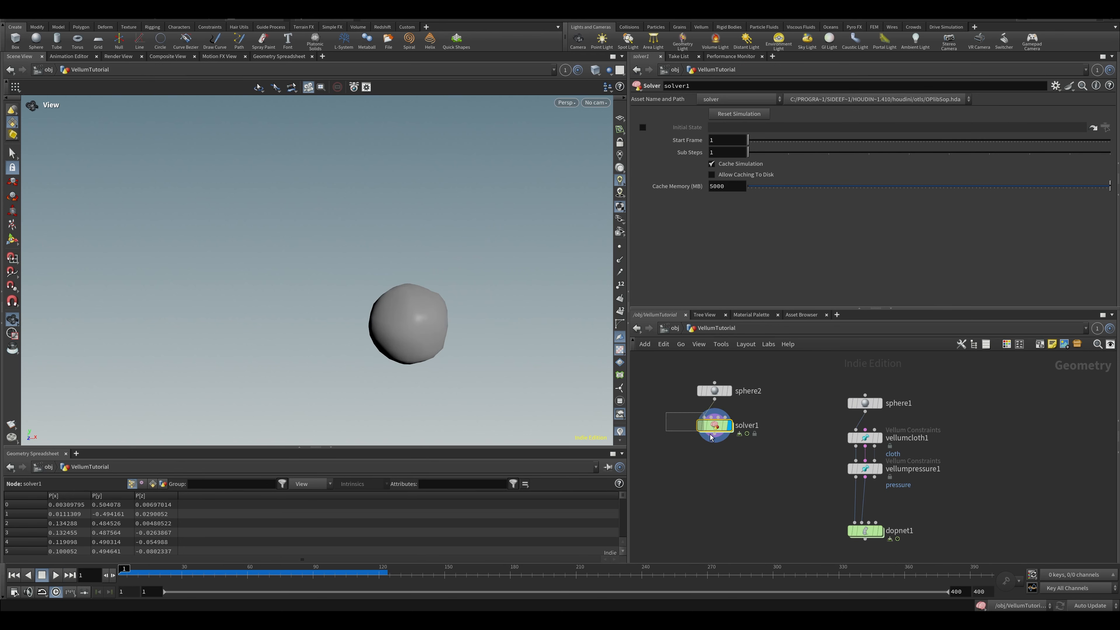
key("u")
key("u")
key("i")
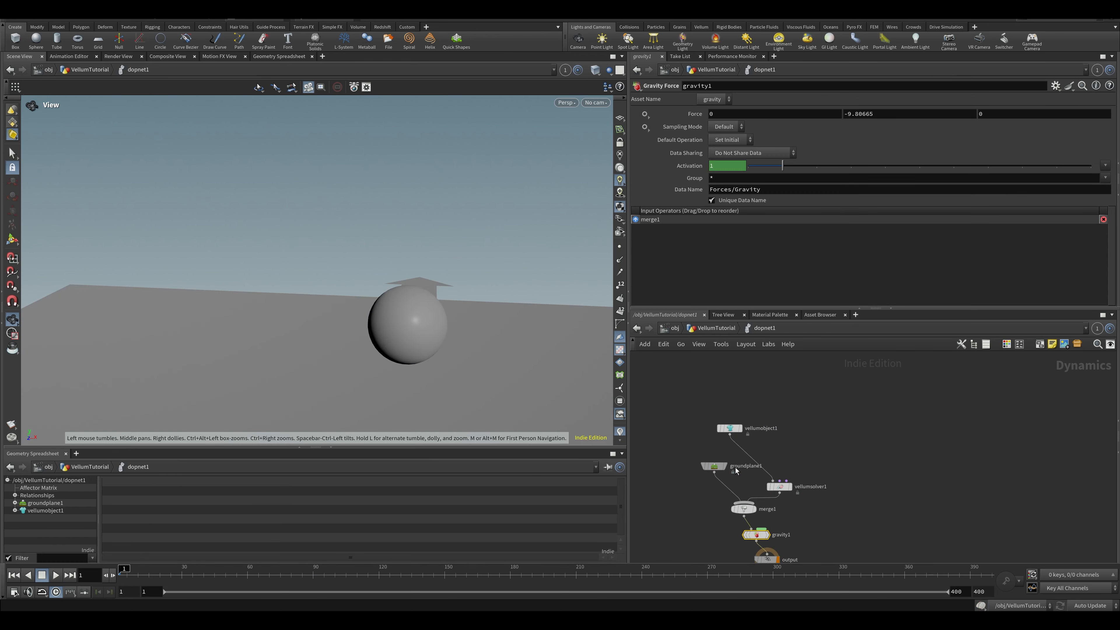
Step: Add a SOP Solver node above the Vellum Solver in dopnet1 and save the scene
key("Tab")
type("SOP SO")
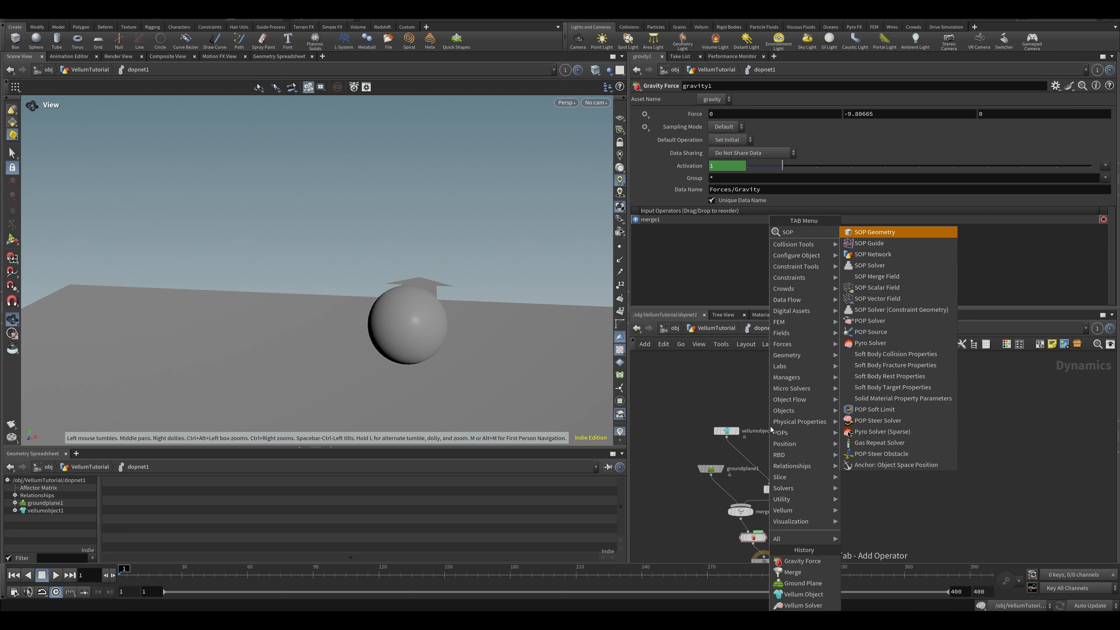
key("Return")
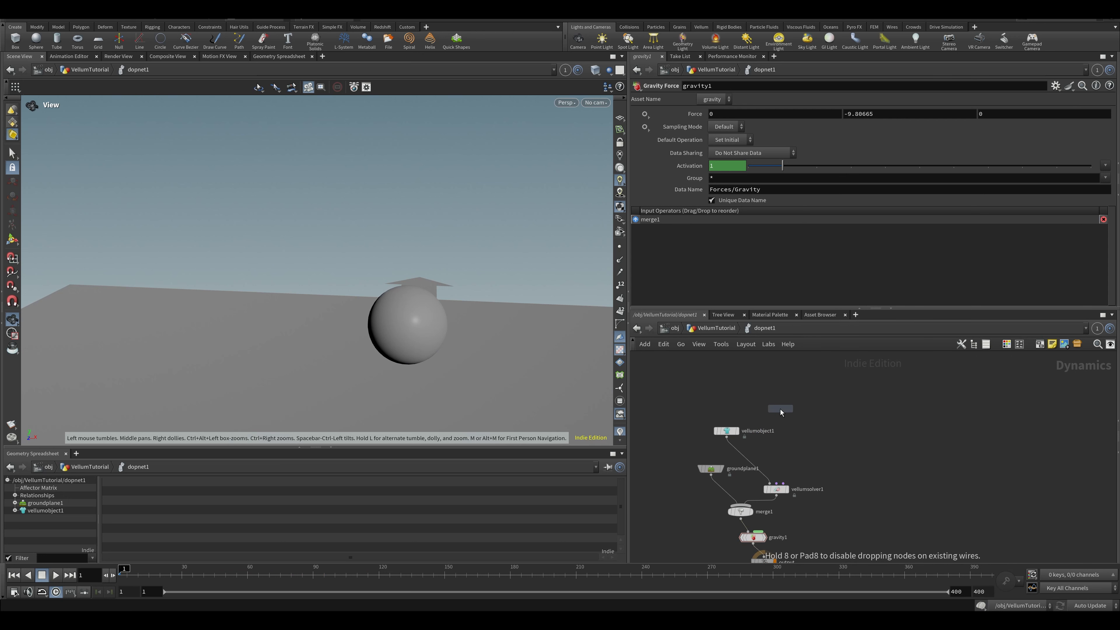
left_click(784, 406)
key("ctrl+s")
Step: Create a Solver node in VellumTutorial and inspect the SOP Solver in its internal DOP network
key("u")
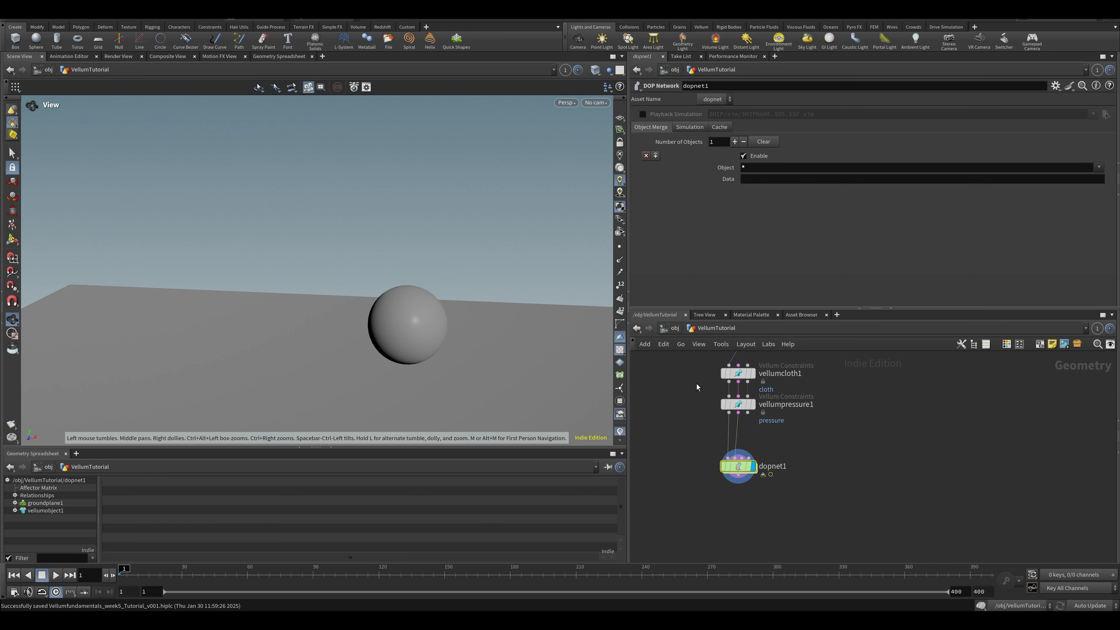
key("Tab")
type("SOLV")
key("Return")
double_click(651, 385)
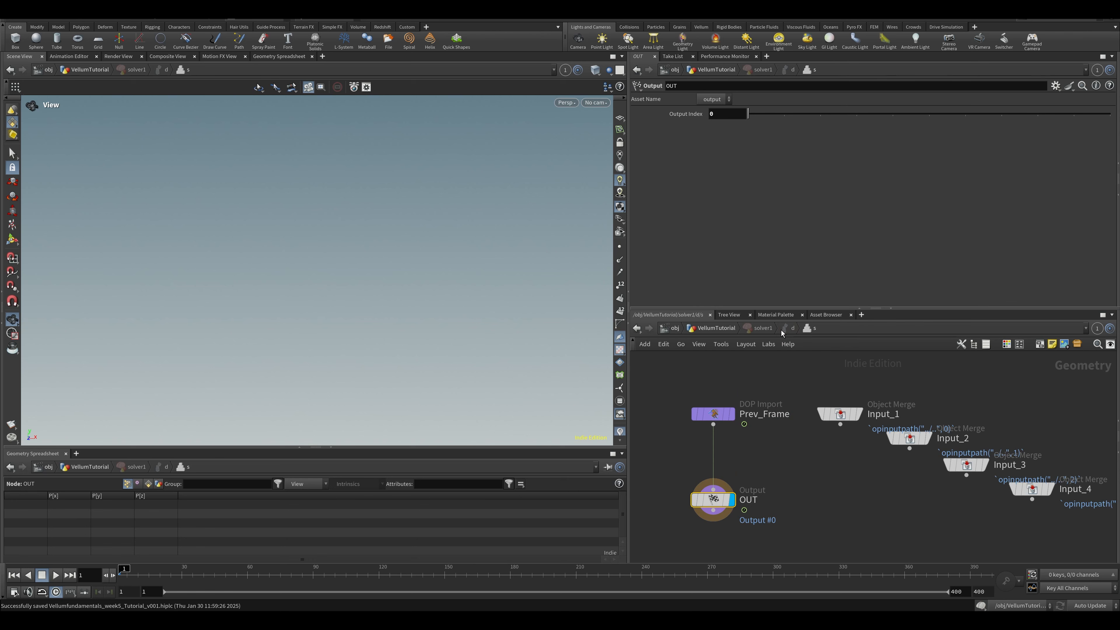
left_click(783, 329)
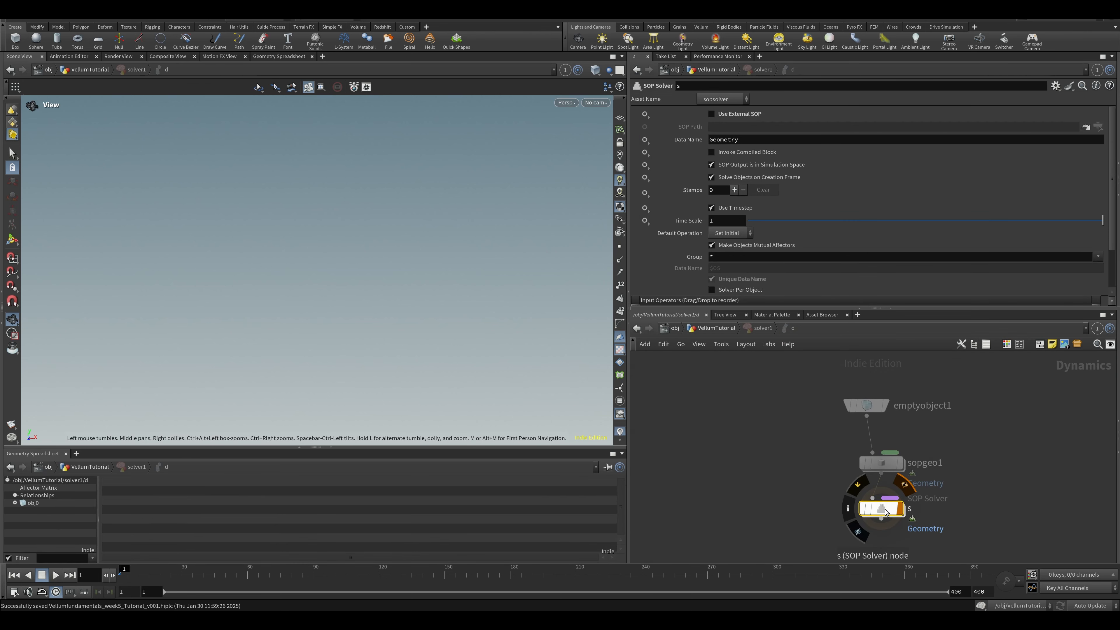
Step: Return to the VellumTutorial network and delete the newly added Solver node
left_click(713, 329)
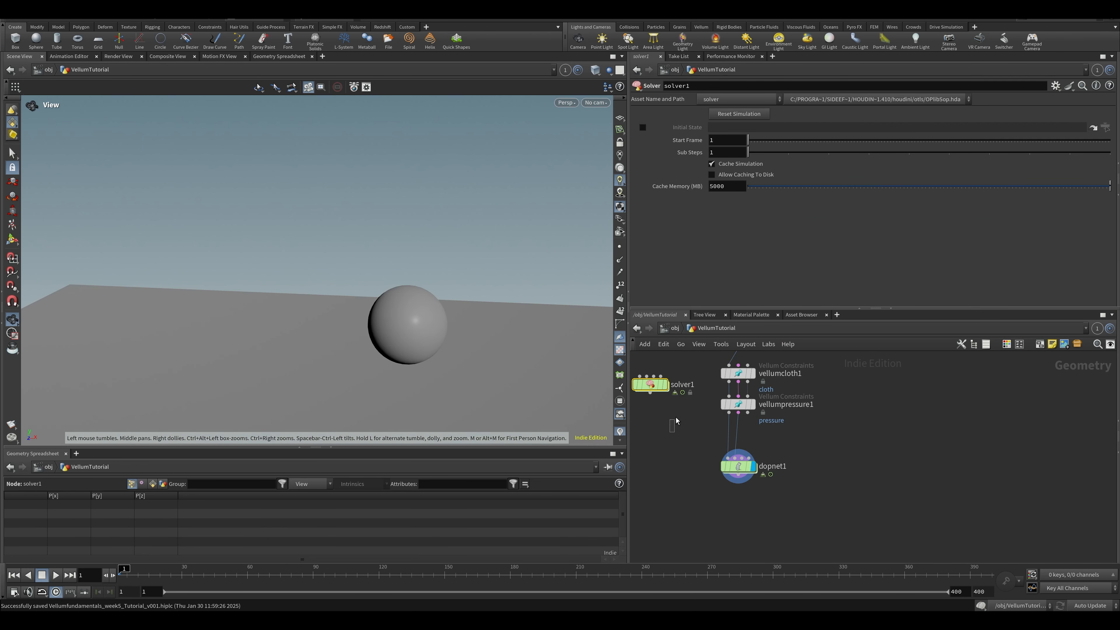
key("Delete")
key("Delete")
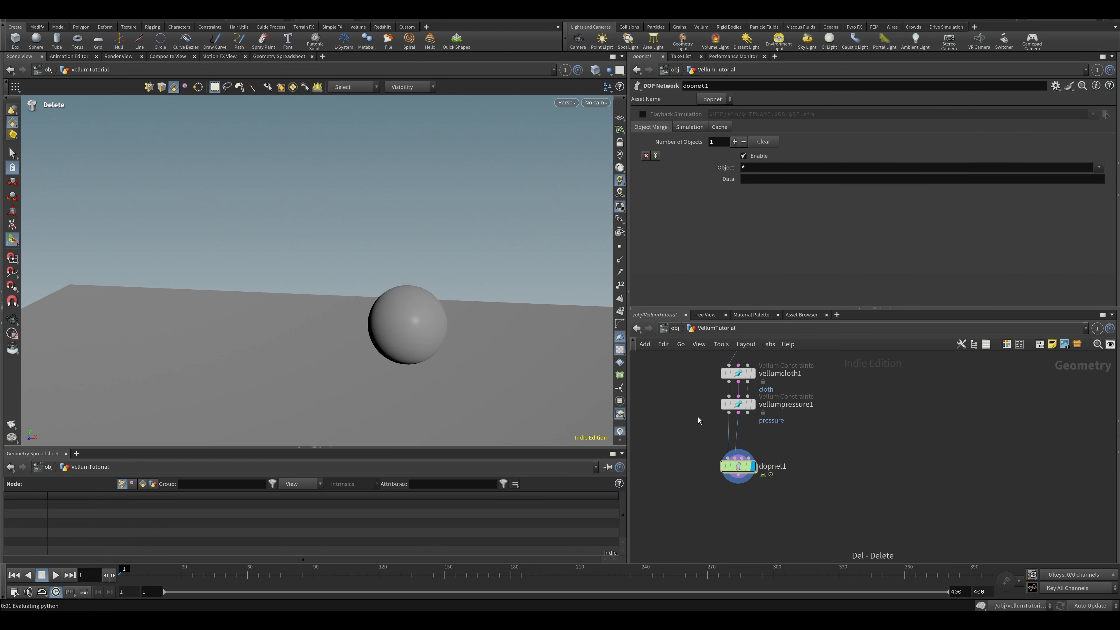
Step: Go back inside dopnet1, reposition the SOP Solver node above the Vellum Solver and save the scene
double_click(741, 465)
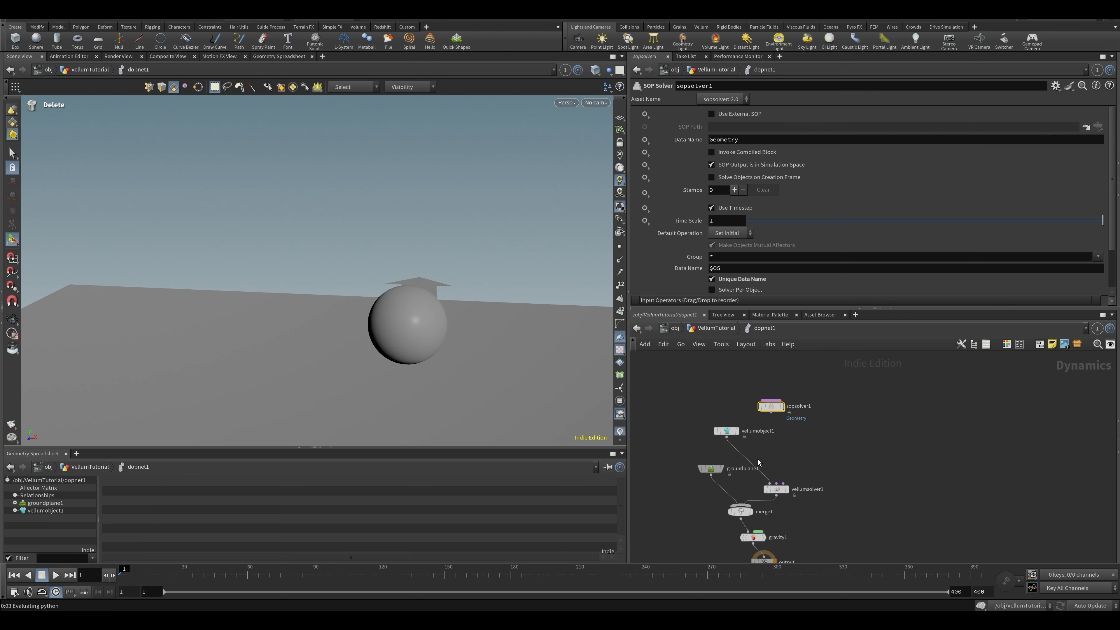
left_click_drag(785, 406, 785, 405)
key("ctrl+s")
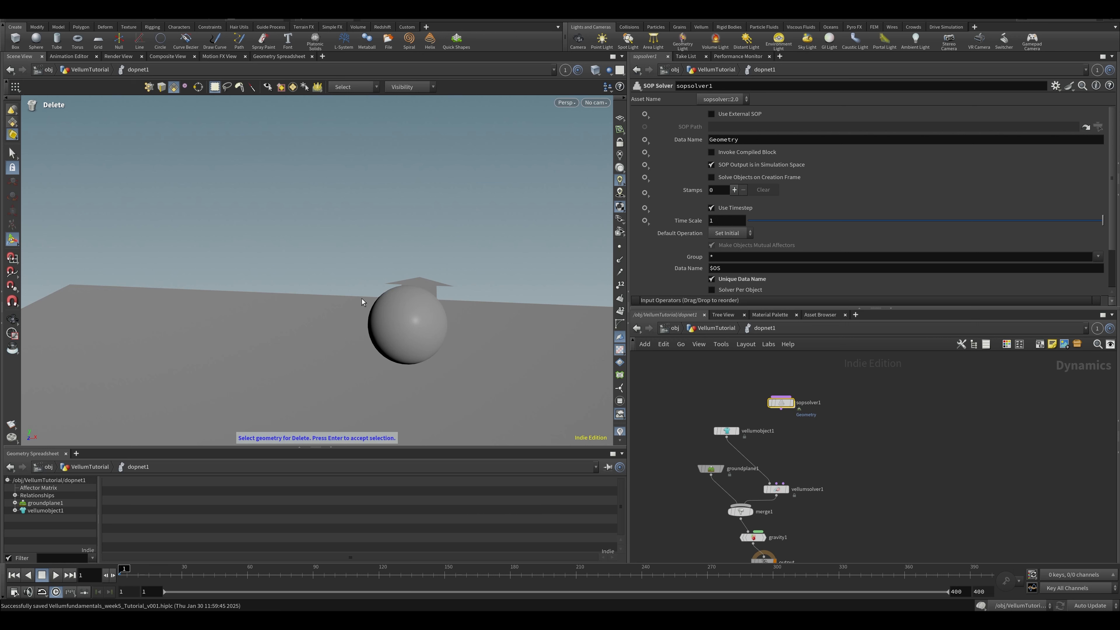
Step: Wire the SOP Solver's output into the Post-Solve input of the Vellum Solver
right_click_drag(362, 299, 313, 330, "alt")
left_click_drag(313, 330, 347, 307, "alt")
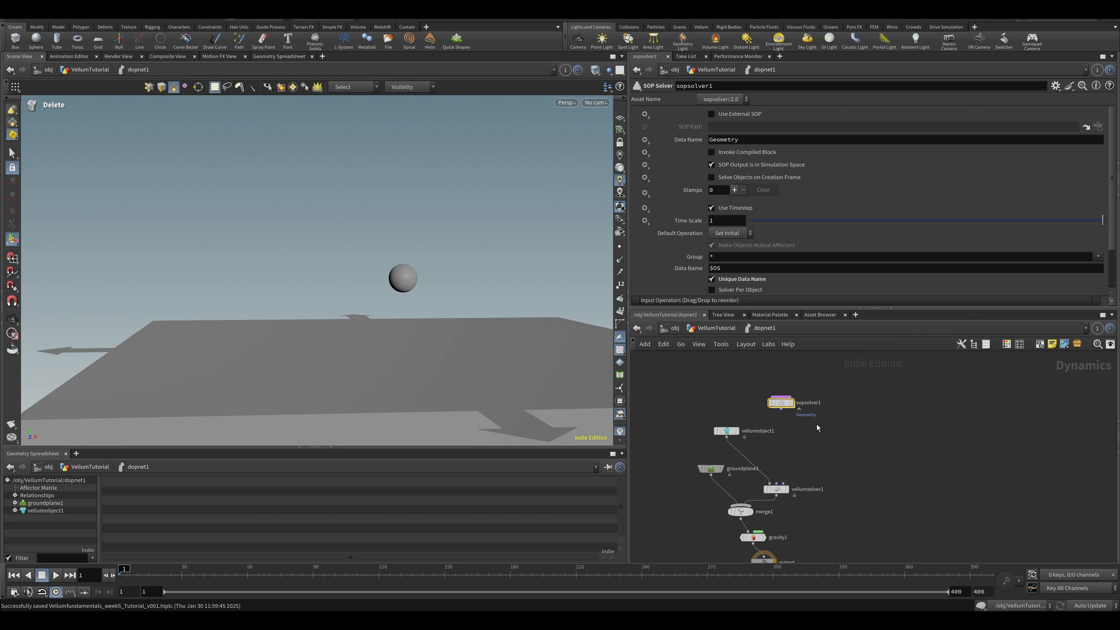
left_click(781, 410)
key("Escape")
left_click(783, 484)
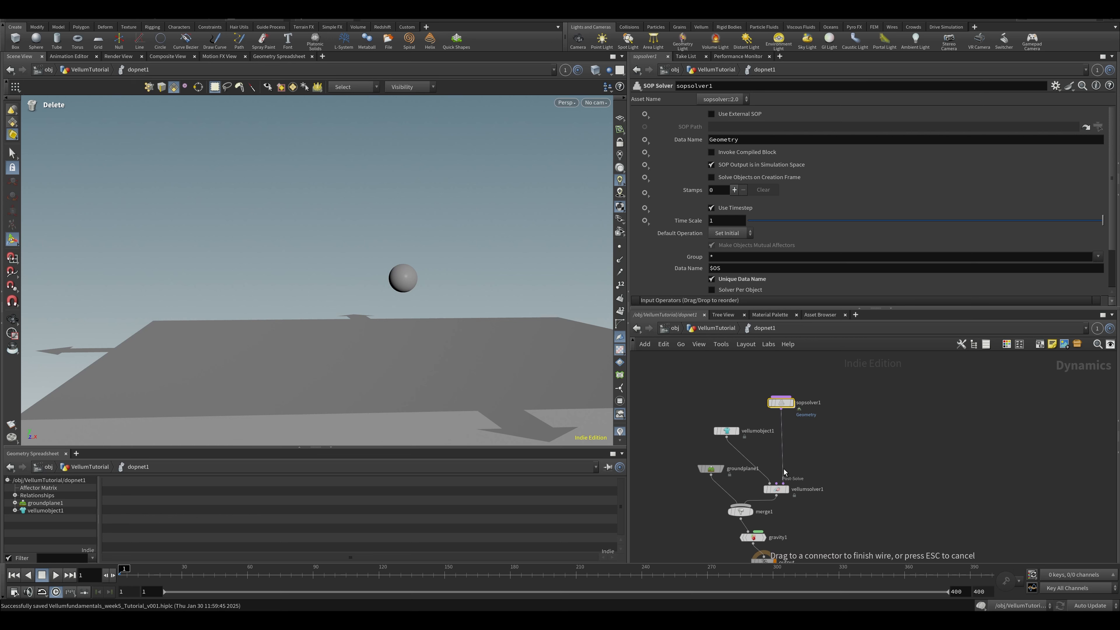
Step: Enter the SOP Solver network and move dop_geometry and OUT apart to make room for a node between them
double_click(772, 403)
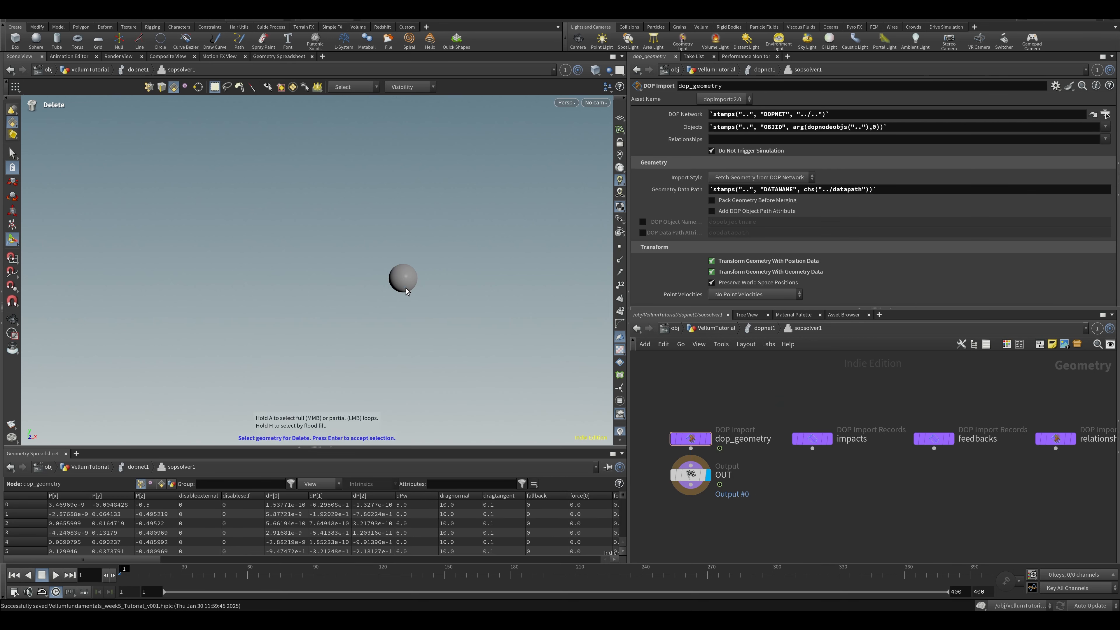
left_click_drag(713, 438, 713, 394)
scroll(388, 203, "down", 5)
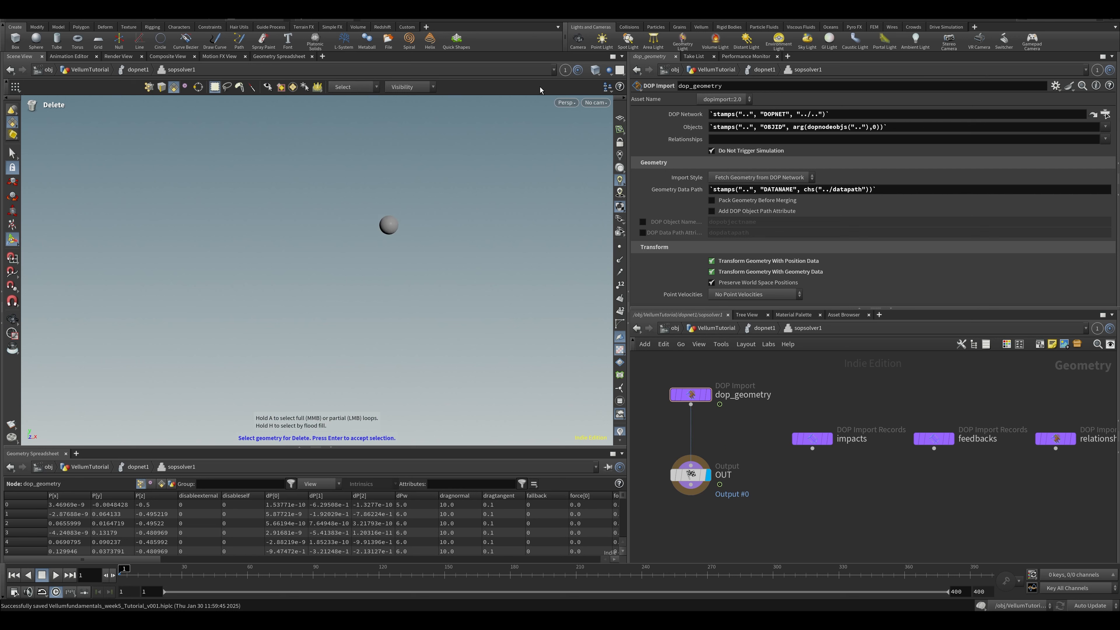
left_click(609, 71)
left_click(739, 432)
left_click_drag(691, 475, 701, 522)
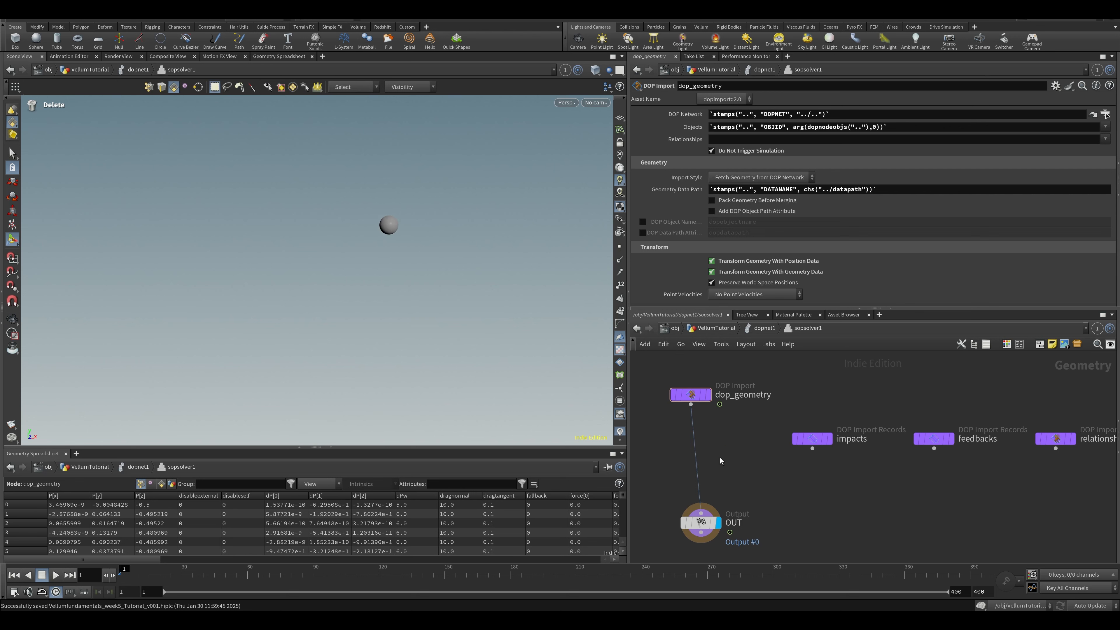
key("Tab")
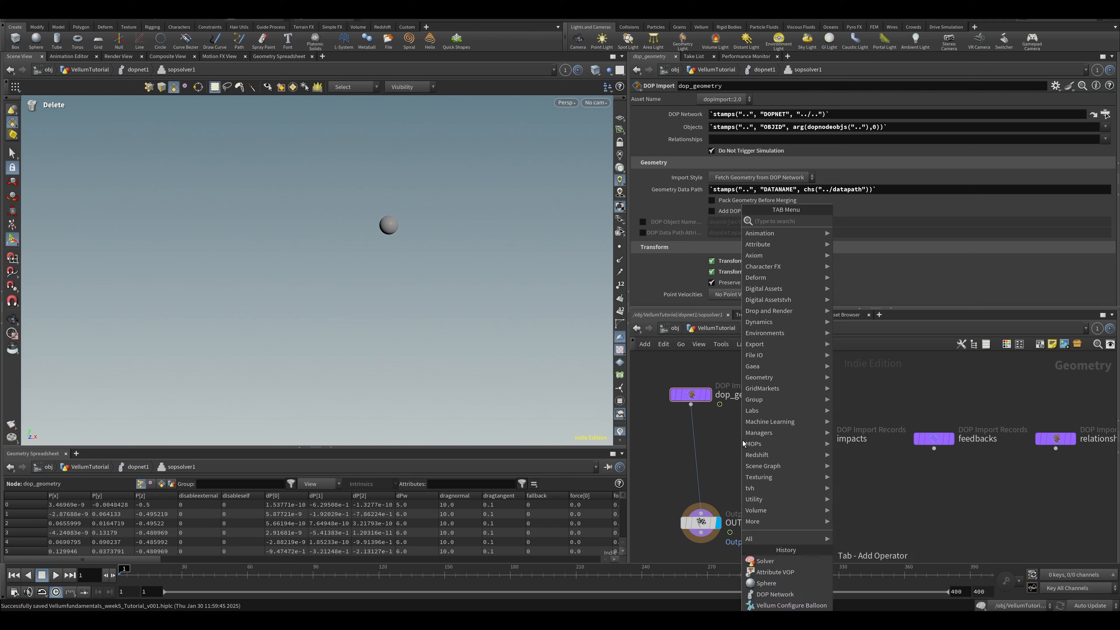
type("MOU")
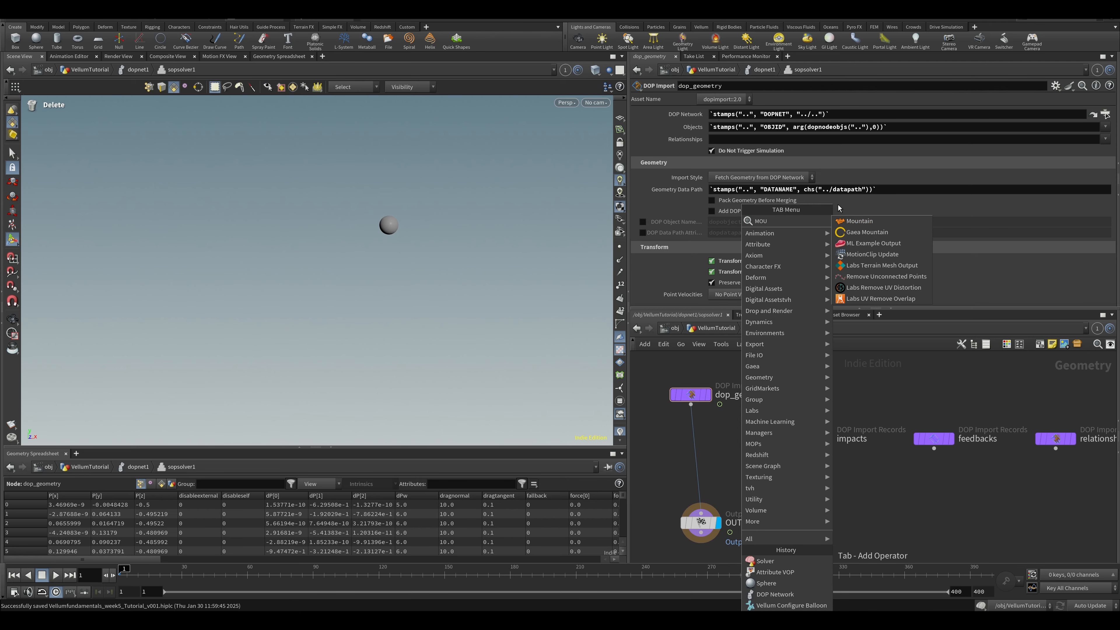
left_click(644, 429)
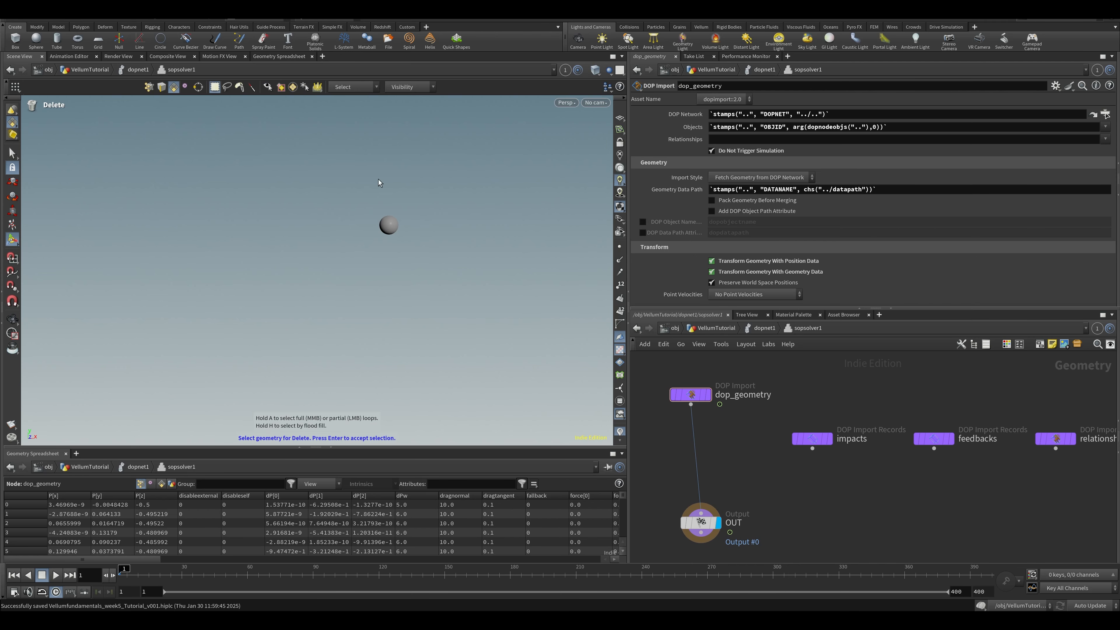
Step: Turn on the reference grid in the viewport
right_click(616, 119)
left_click(488, 217)
left_click(619, 118)
left_click_drag(510, 162, 390, 261, "alt")
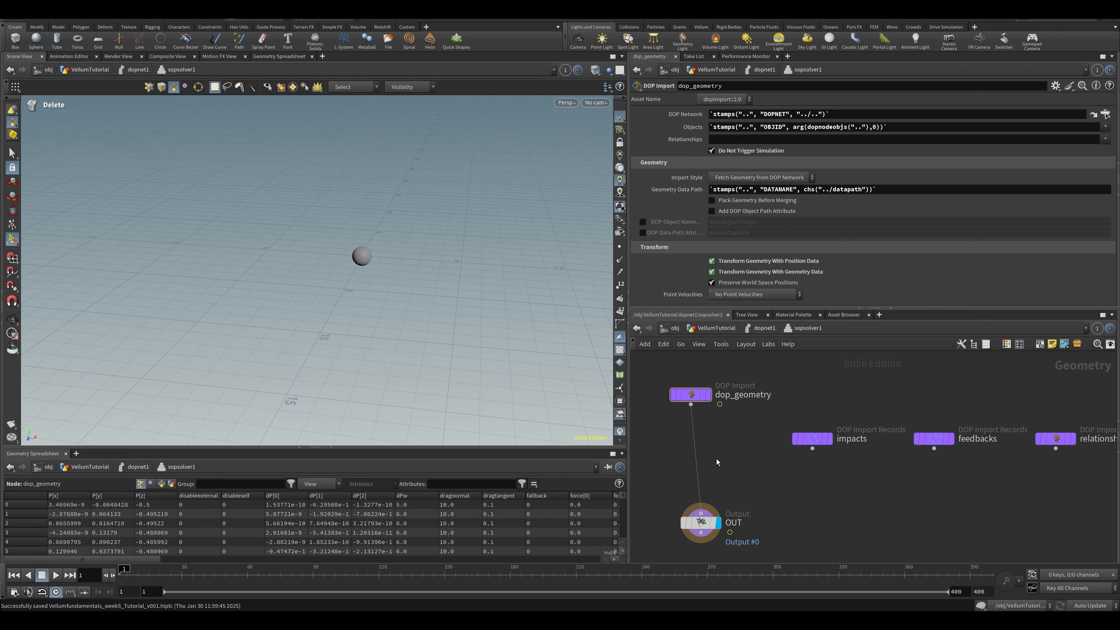
Step: Insert an Attribute VOP node between dop_geometry and OUT in the SOP Solver network
key("Tab")
type("m")
key("BackSpace")
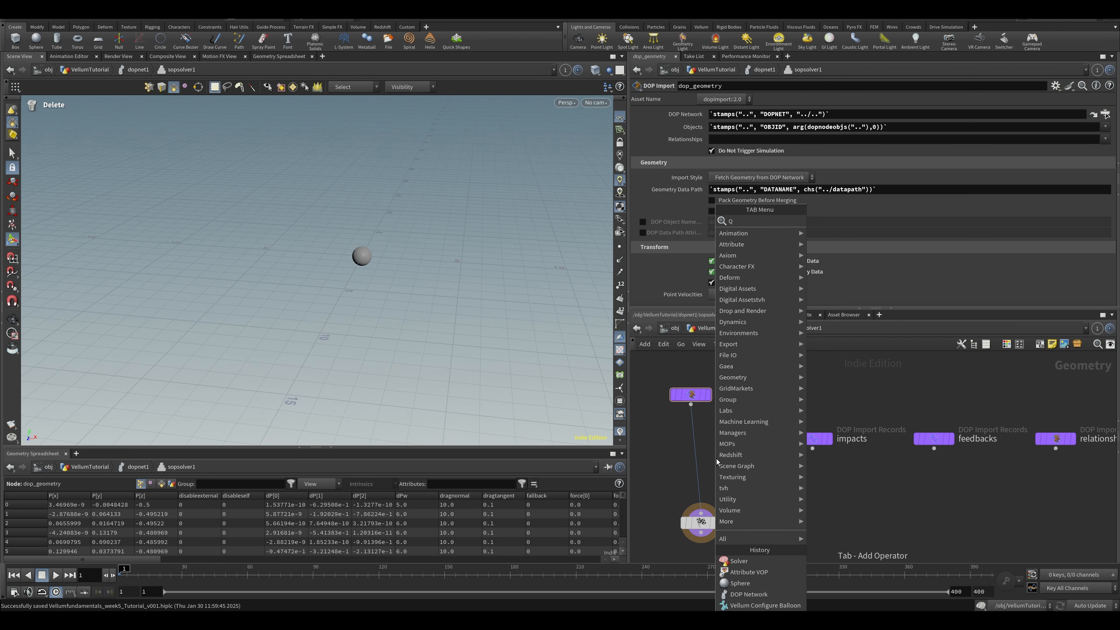
type("mou")
key("Return")
left_click(717, 462)
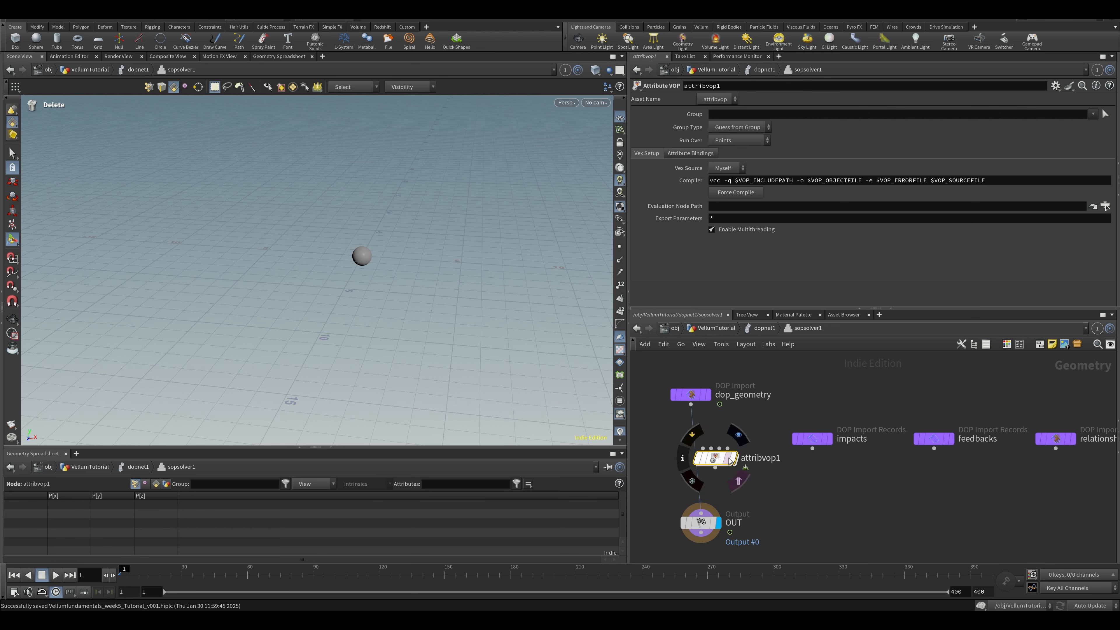
left_click_drag(717, 462, 703, 462)
Step: Enter the Attribute VOP and add a Turbulent Noise node beside the geometry globals
double_click(703, 462)
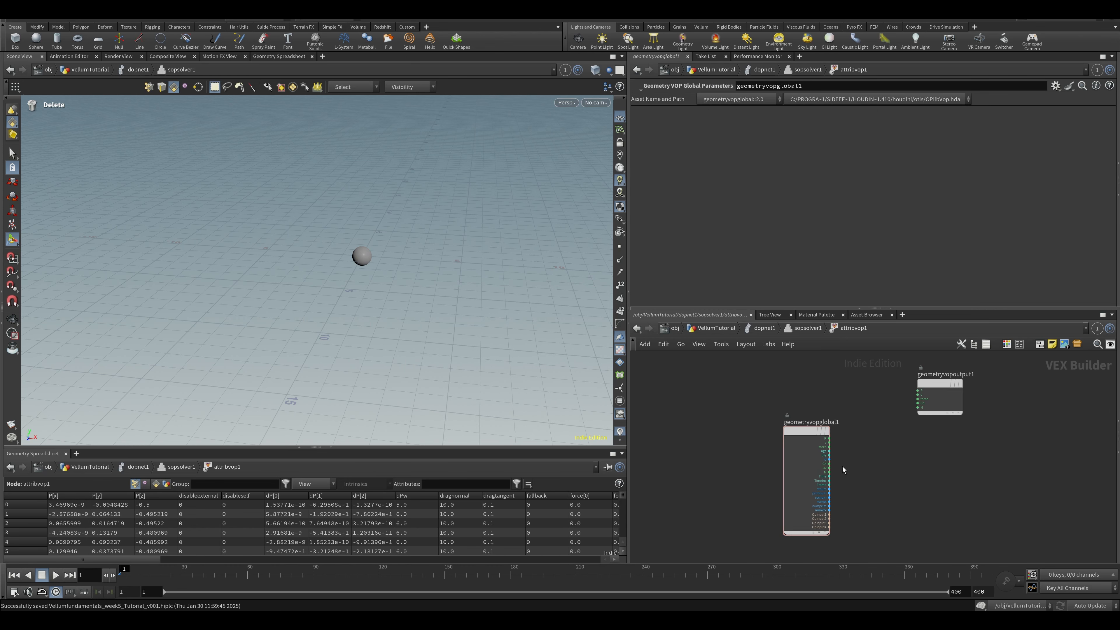
key("Tab")
type("turb")
key("Return")
left_click(866, 470)
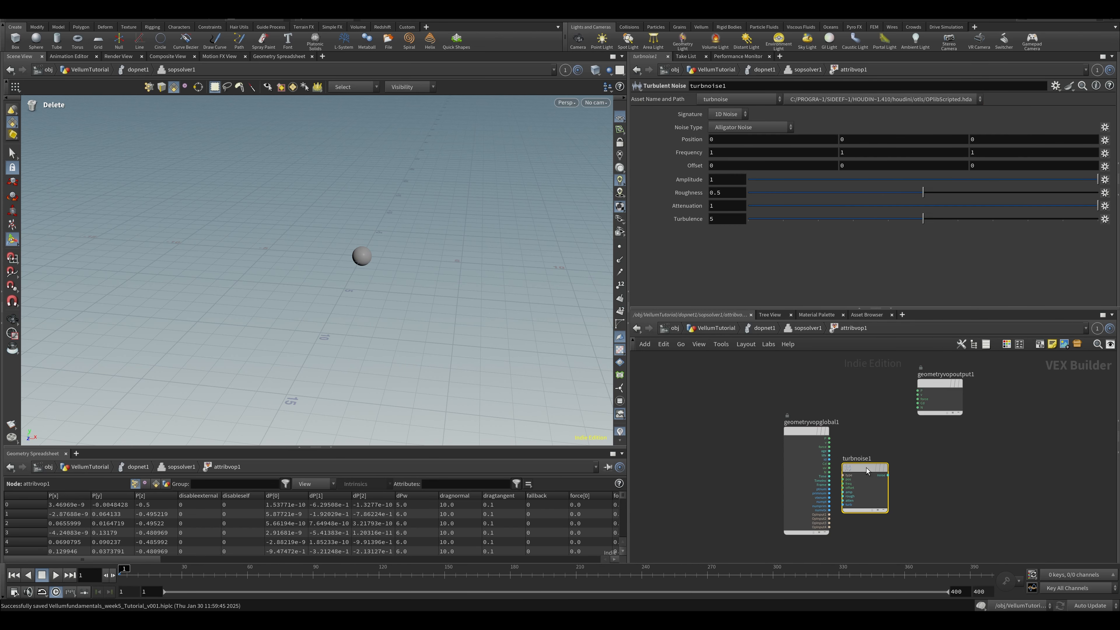
Step: Connect the global P to the Turbulent Noise pos input and set the noise signature to 3D Noise
scroll(864, 445, "up", 3)
left_click_drag(796, 435, 857, 507)
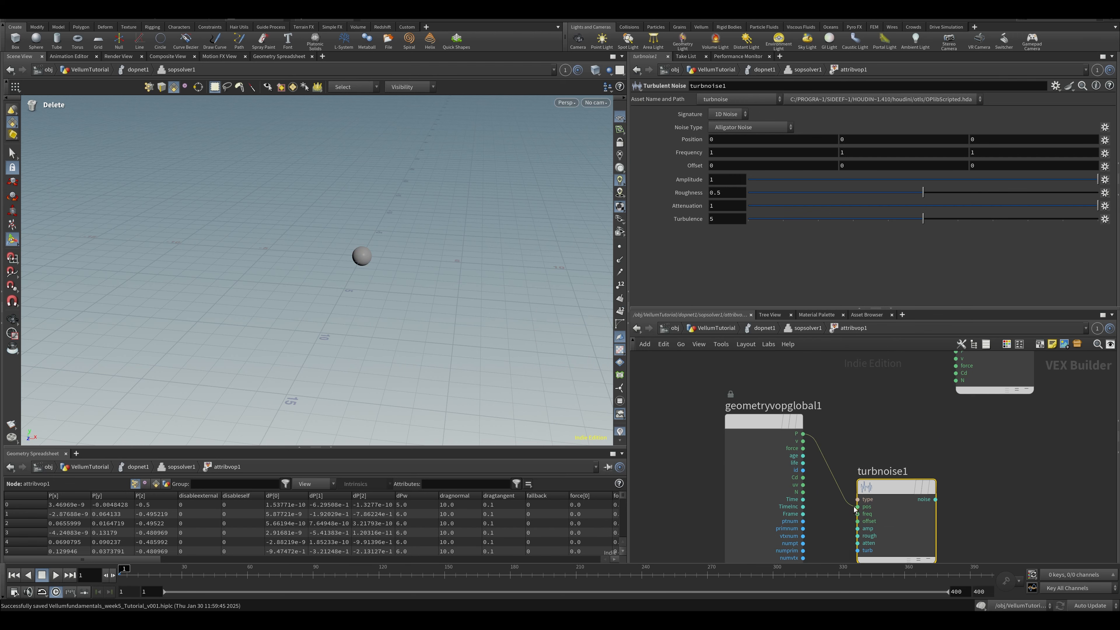
scroll(837, 441, "down", 2)
left_click(736, 119)
left_click(727, 121)
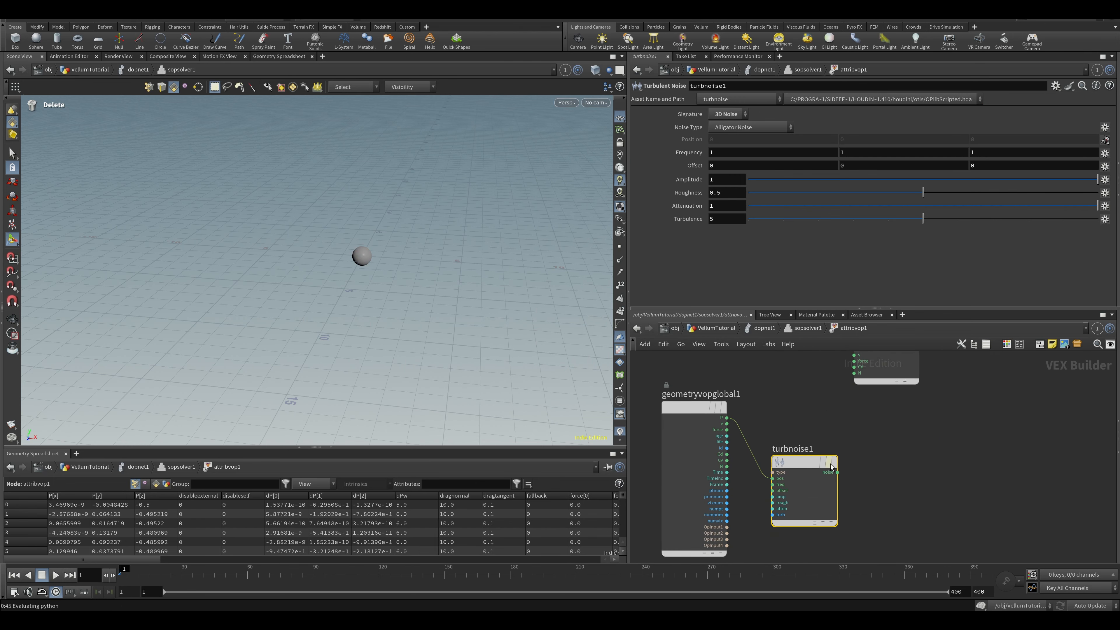
Step: Place an Add node between the globals and the geometry output and connect the global P to its first input
key("Tab")
type("add")
left_click(906, 100)
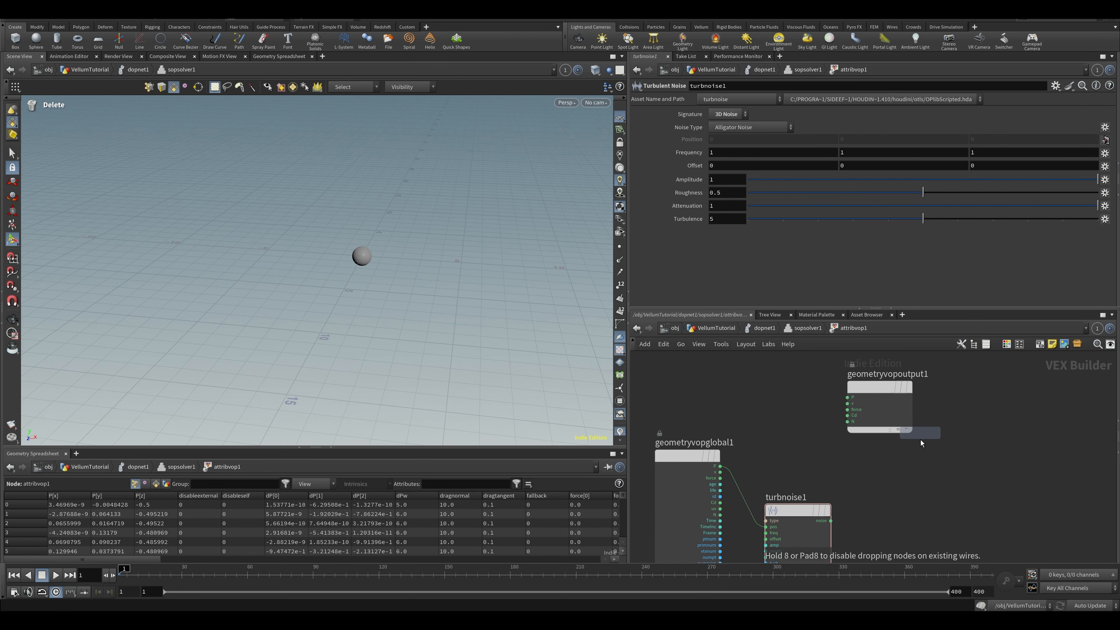
left_click(847, 393)
left_click(743, 472)
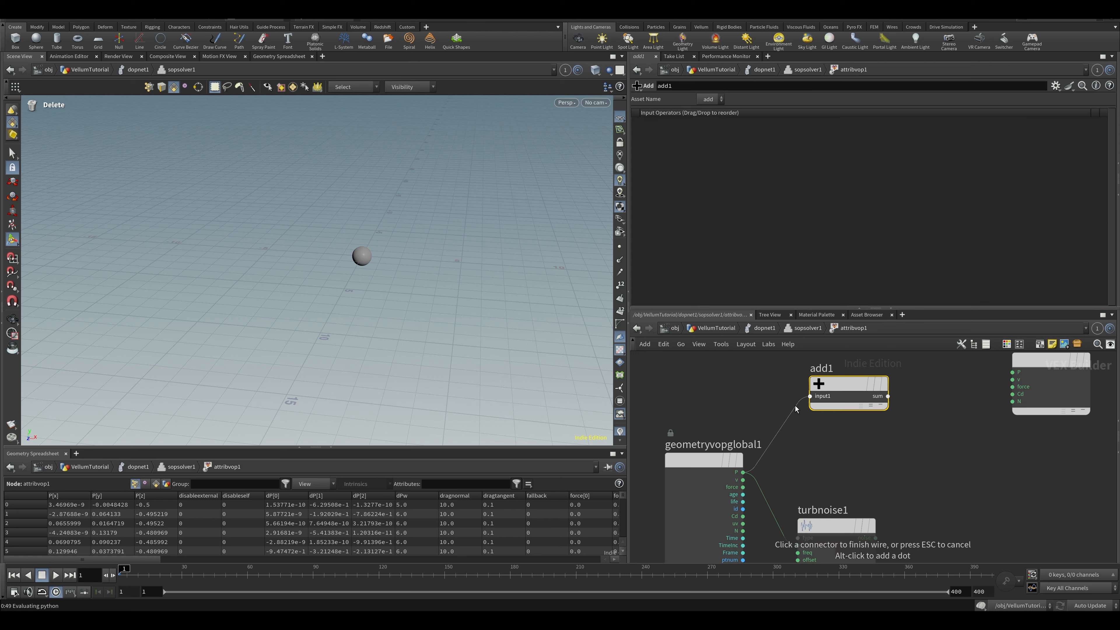
left_click(805, 398)
Step: Connect the noise output to the Add node's second input, wire the sum to the output P, and save the scene
middle_click_drag(900, 470, 873, 439)
scroll(873, 440, "down", 1)
left_click(852, 497)
left_click(826, 415)
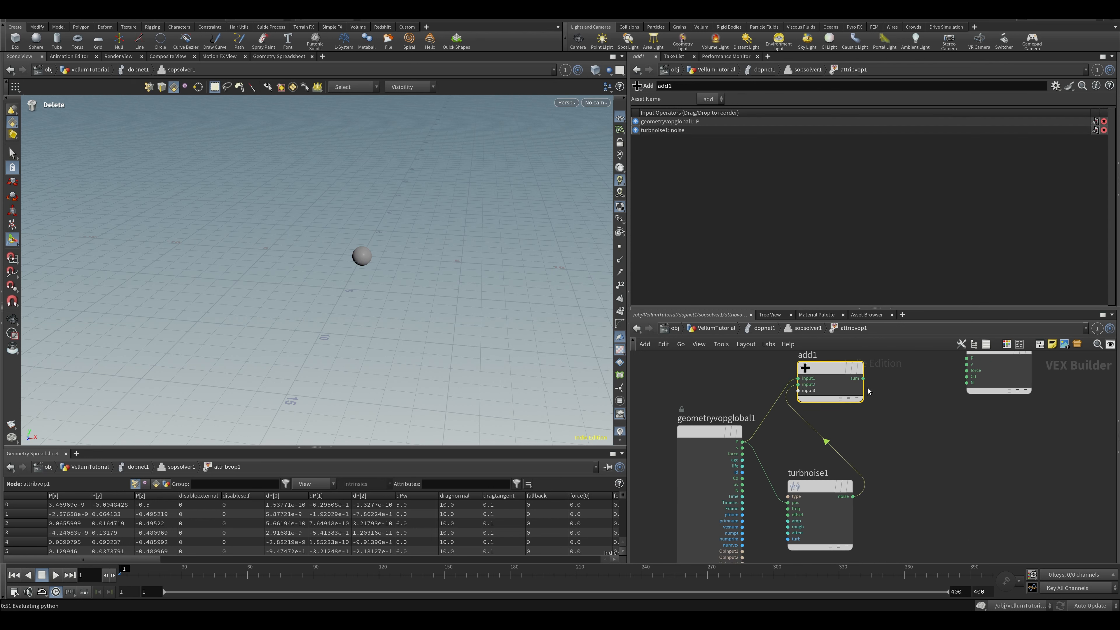
left_click(860, 377)
left_click(967, 360)
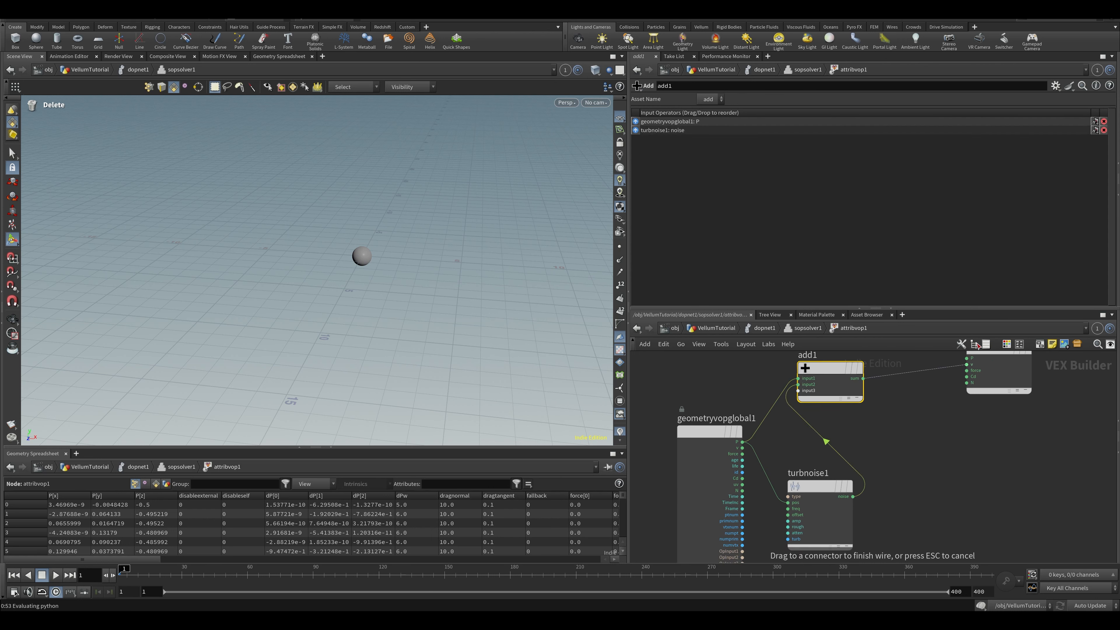
middle_click_drag(919, 428, 969, 398)
key("ctrl+s")
Step: Promote the Turbulent Noise frequency, roughness and amplitude inputs to parameters of the Attribute VOP
scroll(877, 442, "up", 2)
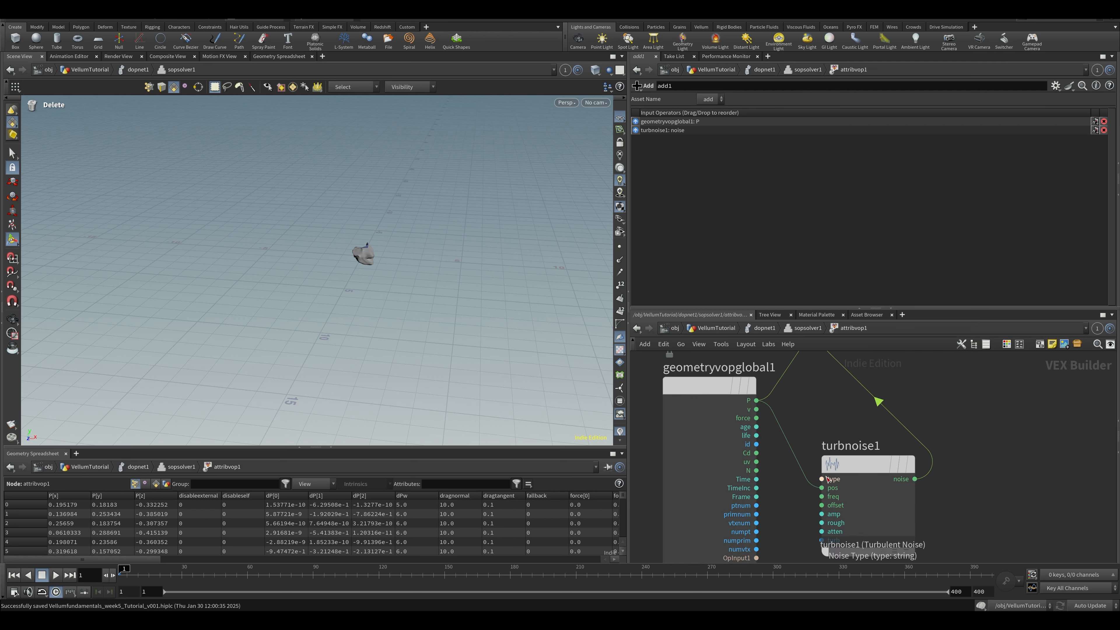
middle_click(826, 496)
left_click(827, 426)
middle_click_drag(827, 427, 840, 380)
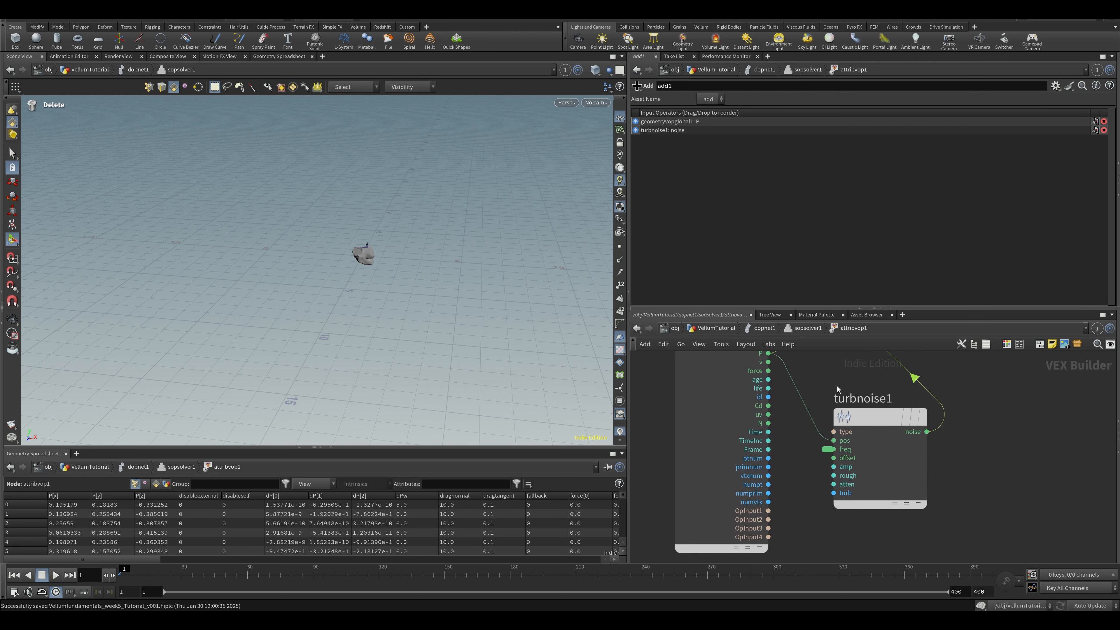
middle_click(834, 460)
left_click(837, 426)
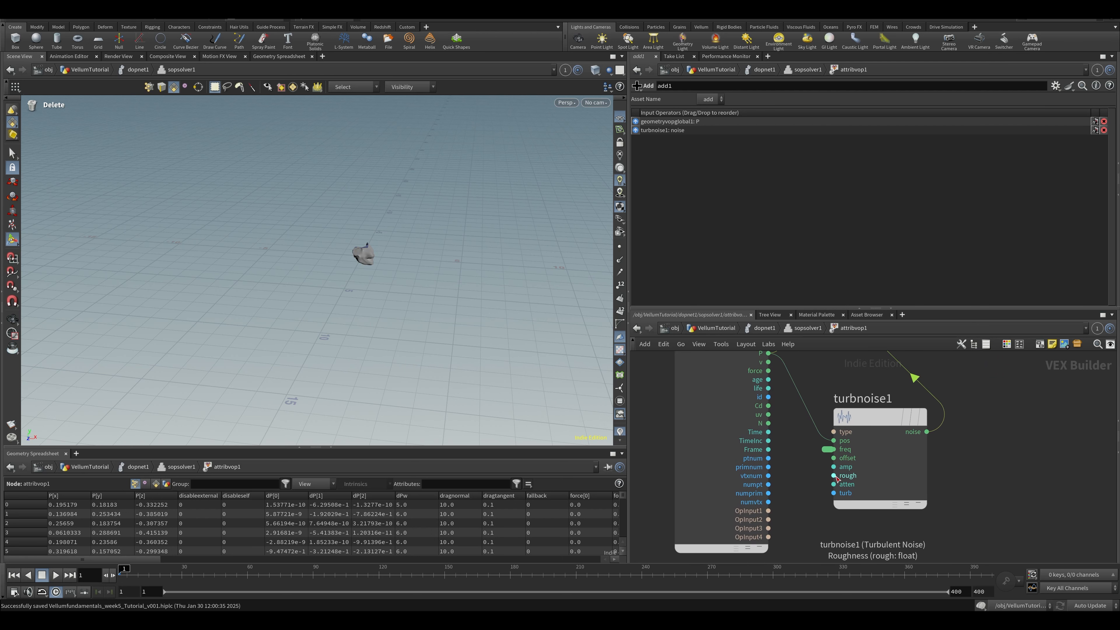
middle_click(835, 476)
left_click(840, 426)
middle_click(834, 467)
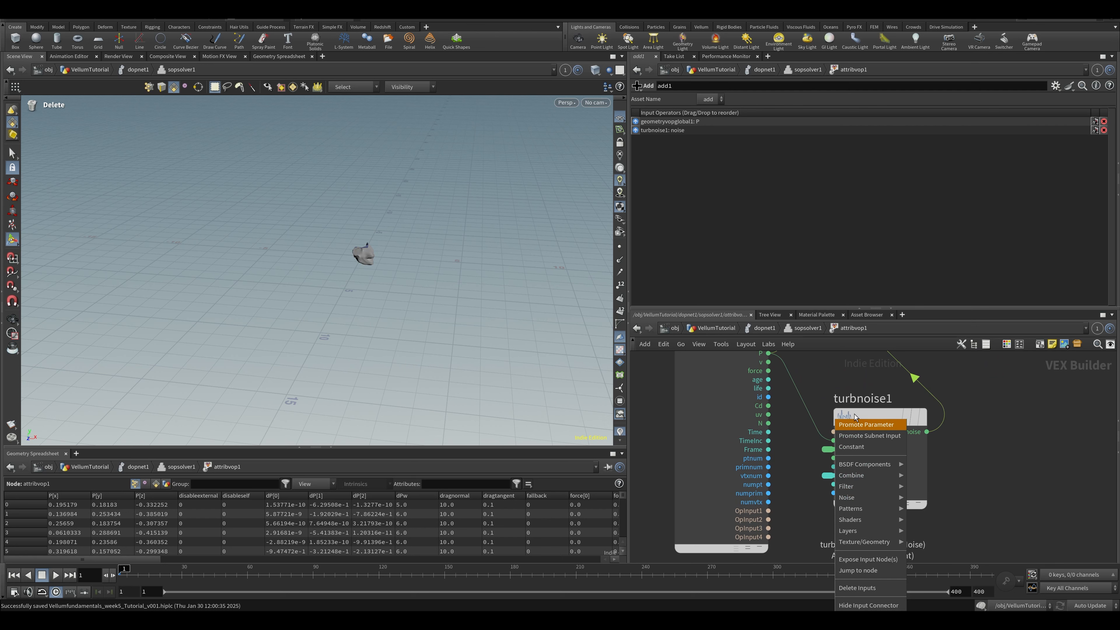
left_click(853, 426)
Step: Return to the SOP Solver network and set the Attribute VOP's promoted Amplitude to 0.1
key("u")
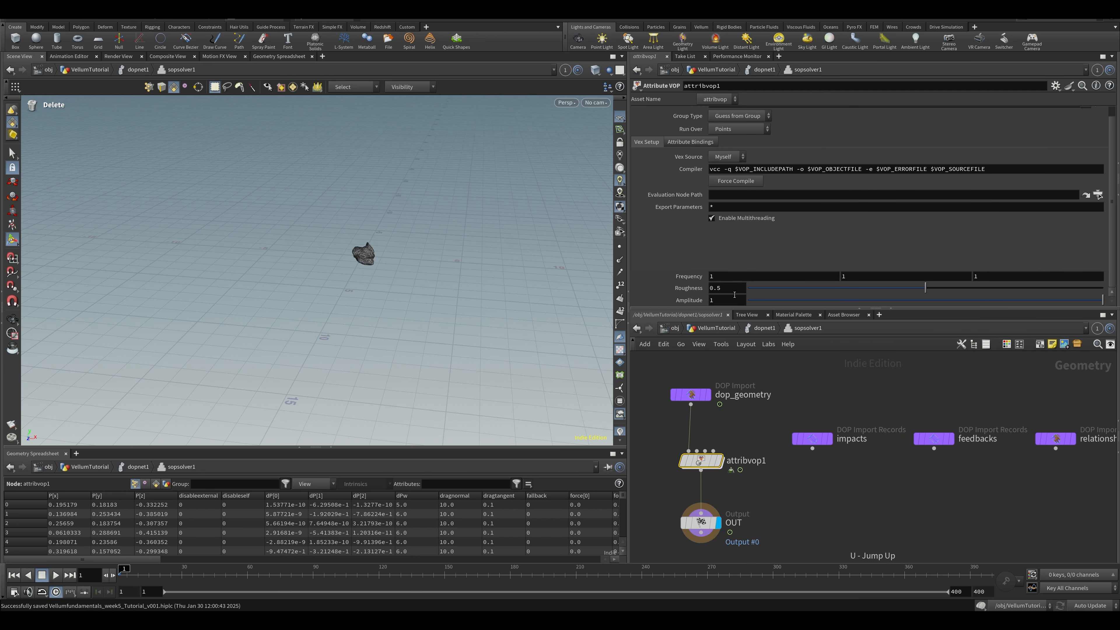
left_click(729, 298)
type("0.1")
key("Return")
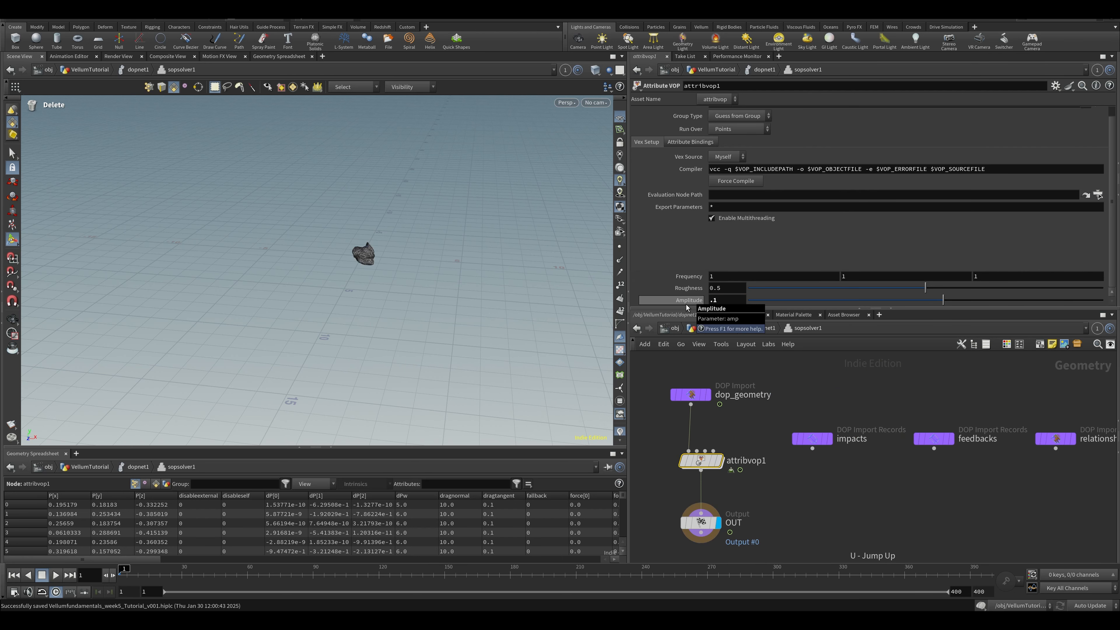
left_click(794, 462)
Step: Go up to dopnet1, play the simulation while examining the falling sphere's deformation, and rewind to the first frame
key("u")
scroll(370, 250, "up", 5, "alt")
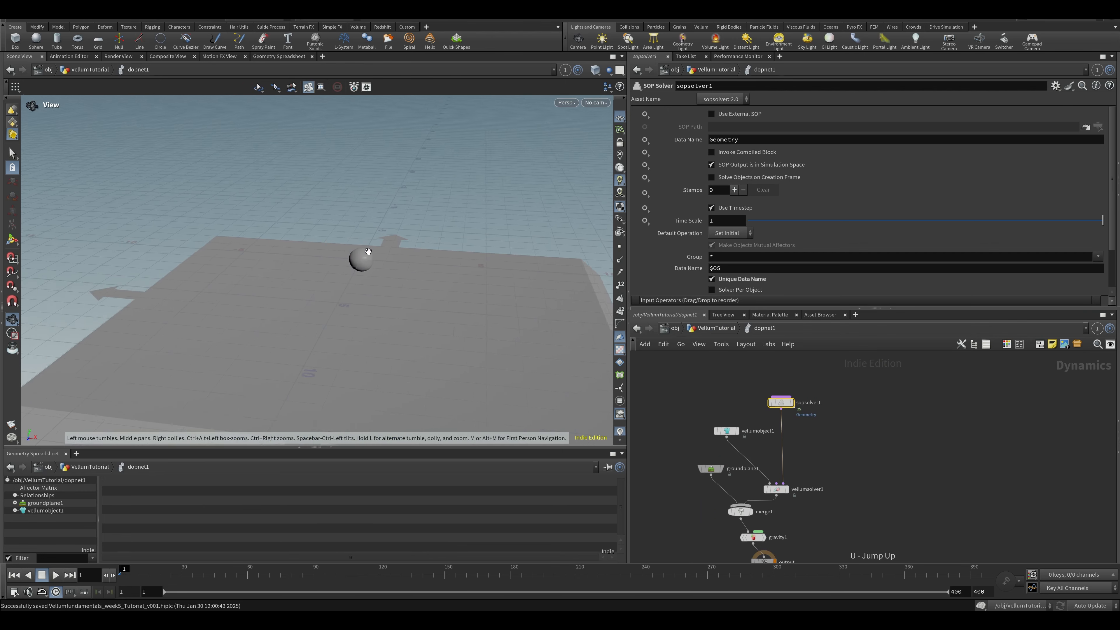
left_click_drag(372, 250, 372, 221, "alt")
key("Up")
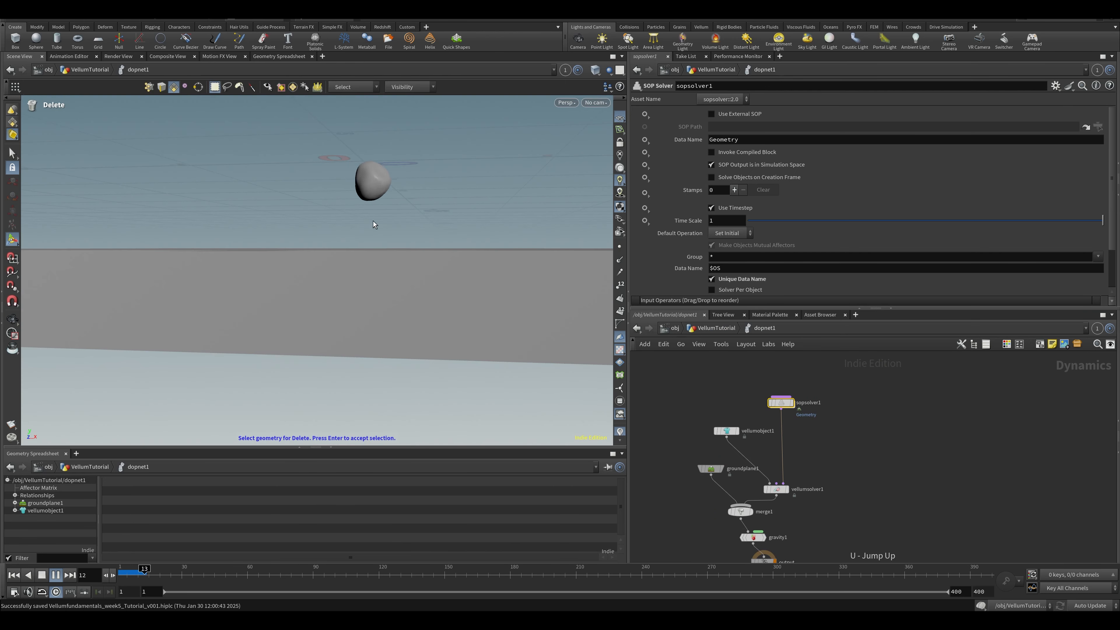
left_click_drag(143, 272, 210, 283, "alt")
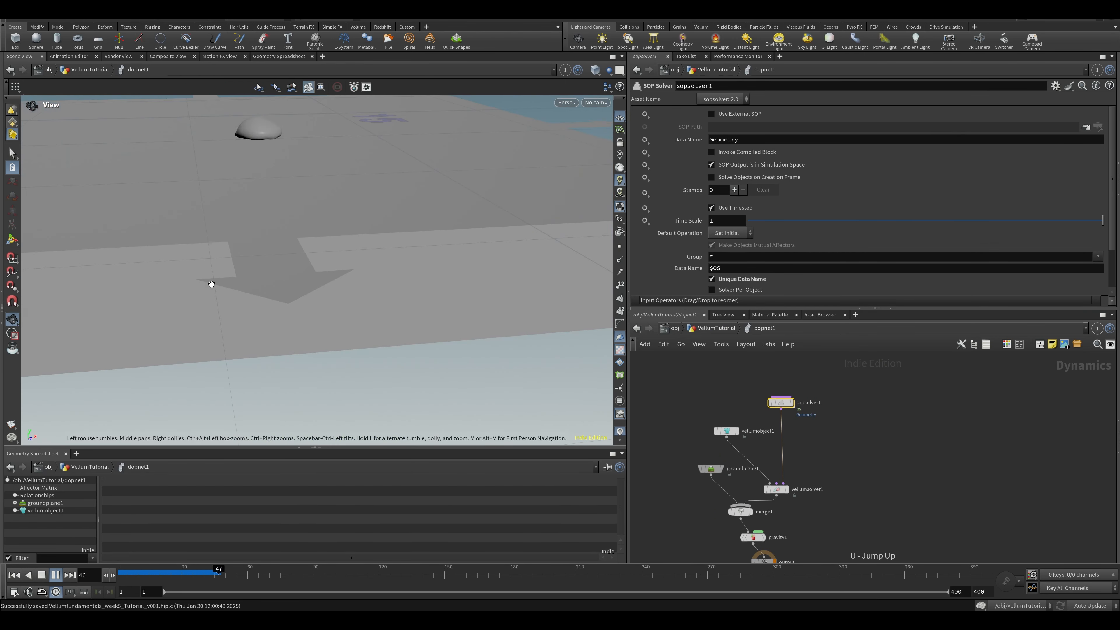
left_click_drag(286, 157, 388, 299, "alt")
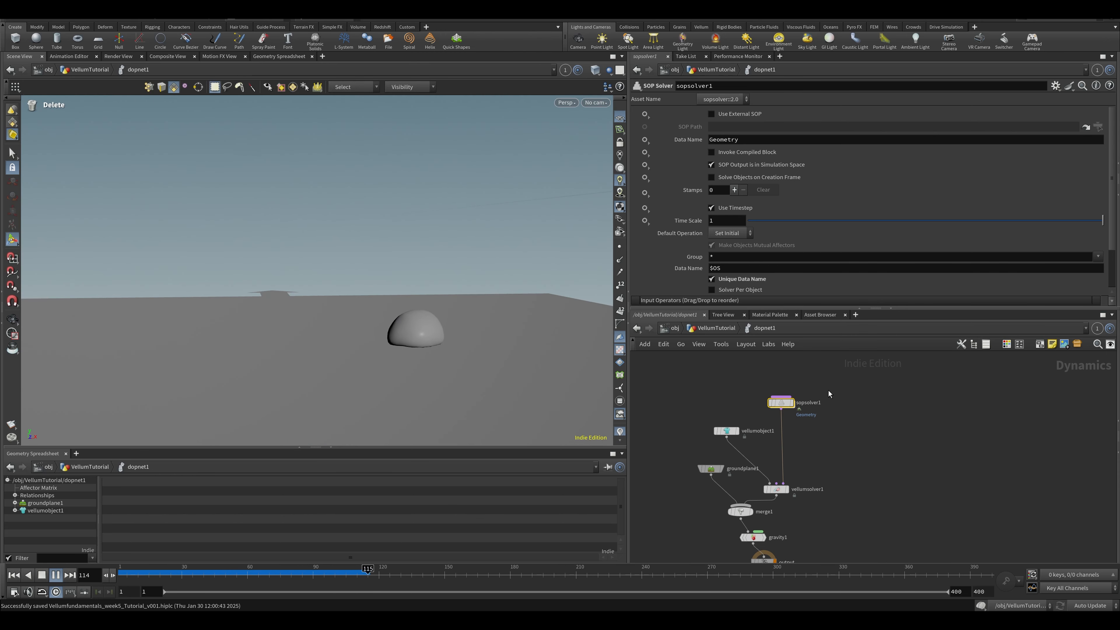
key("ctrl+Up")
Step: Inside the SOP Solver, set the Attribute VOP's Frequency to 1.7 on all axes and Amplitude to 0.2
double_click(785, 402)
middle_click_drag(686, 280, 723, 281)
left_click_drag(725, 301, 671, 301)
type(".2")
key("Return")
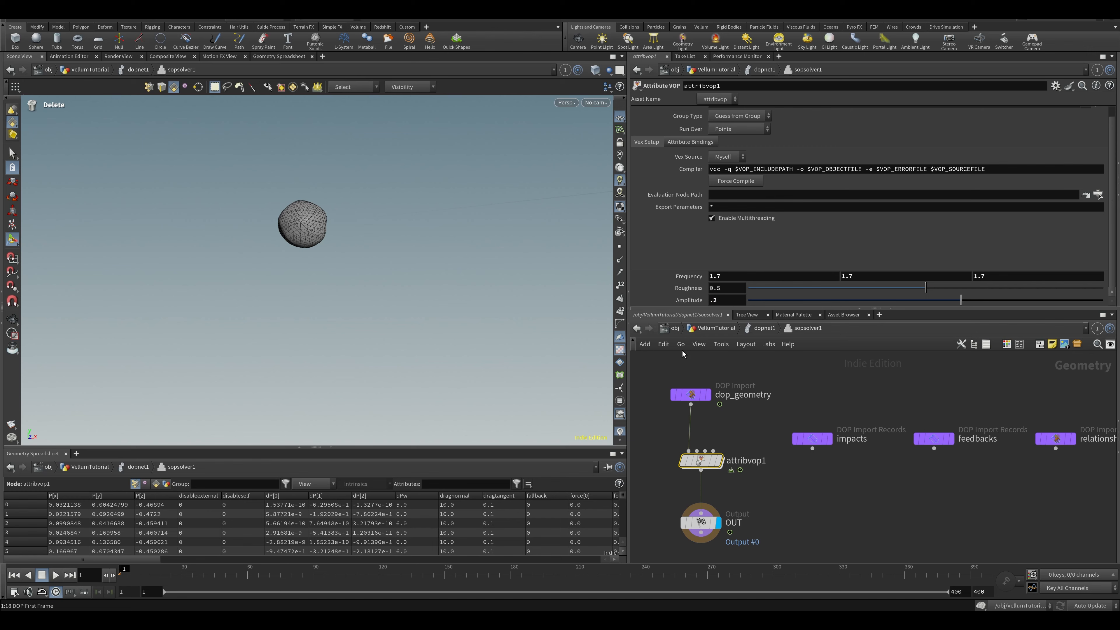
Step: Return to dopnet1, replay the simulation to examine the stronger noise from several angles, and rewind to the first frame
left_click(753, 331)
key("Up")
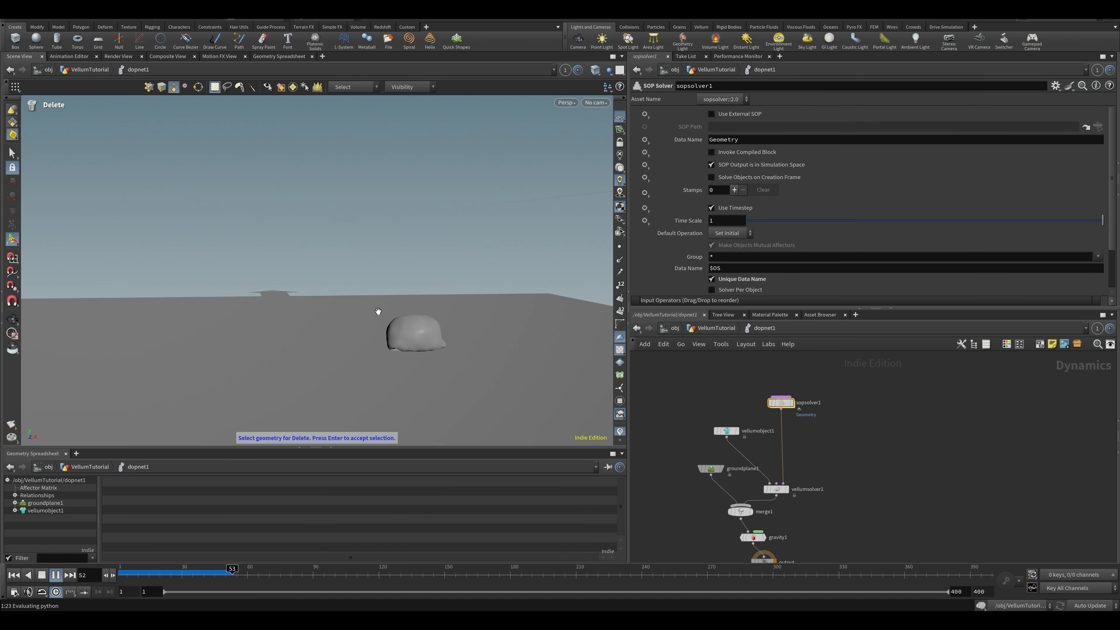
left_click_drag(378, 311, 447, 321, "alt")
mouse_move(298, 281)
left_mouse_down("alt")
mouse_move(321, 311)
mouse_move(311, 276)
left_mouse_up("alt")
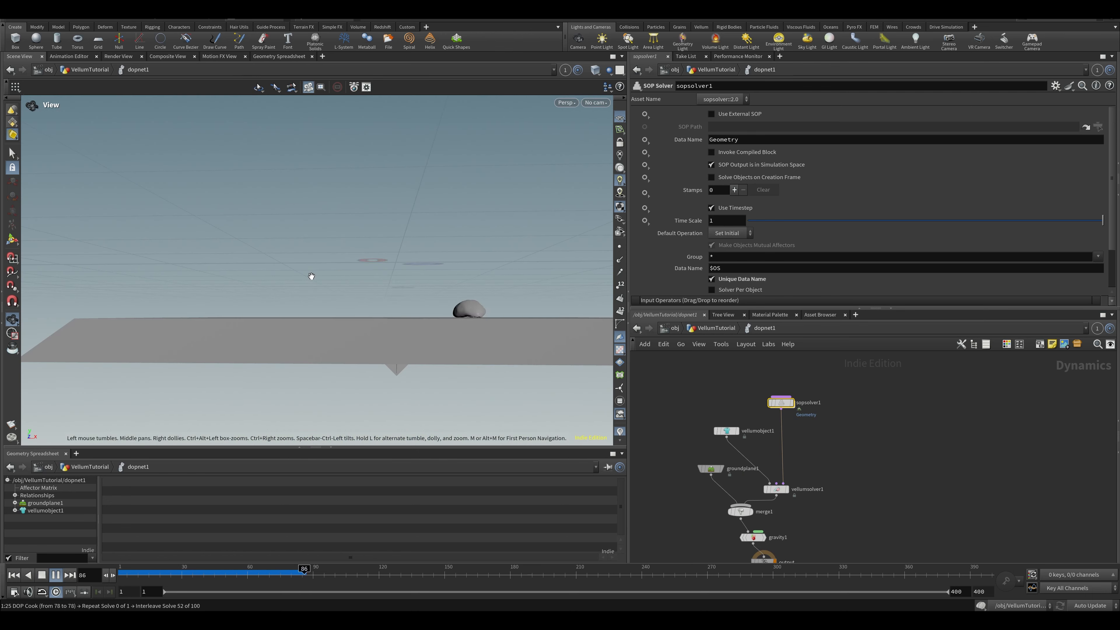
left_click_drag(434, 305, 309, 307)
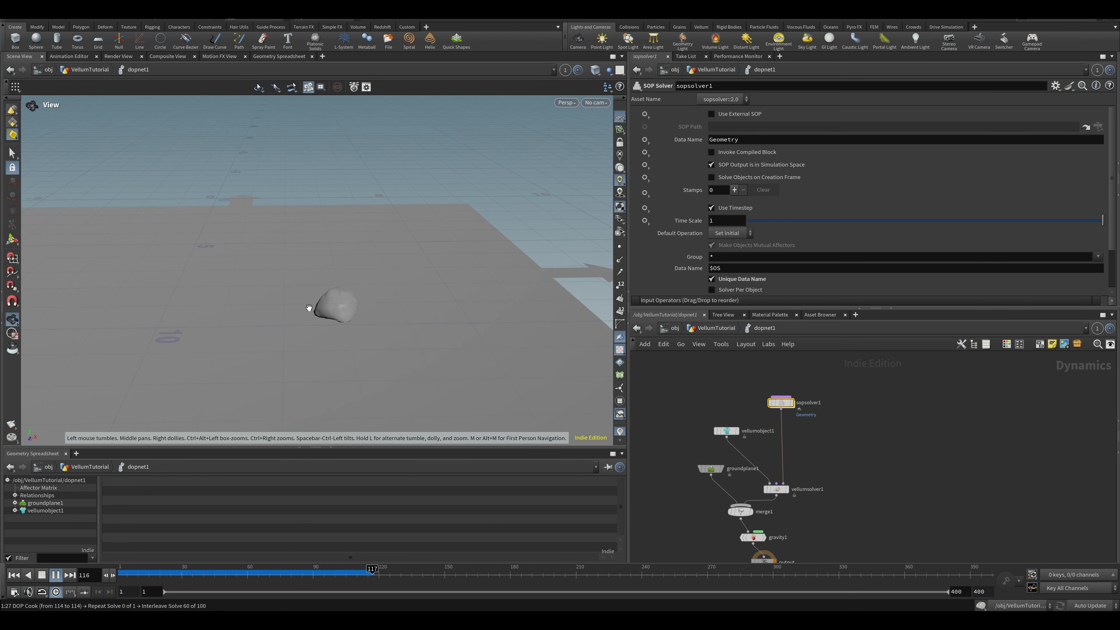
left_click_drag(375, 328, 417, 339, "alt")
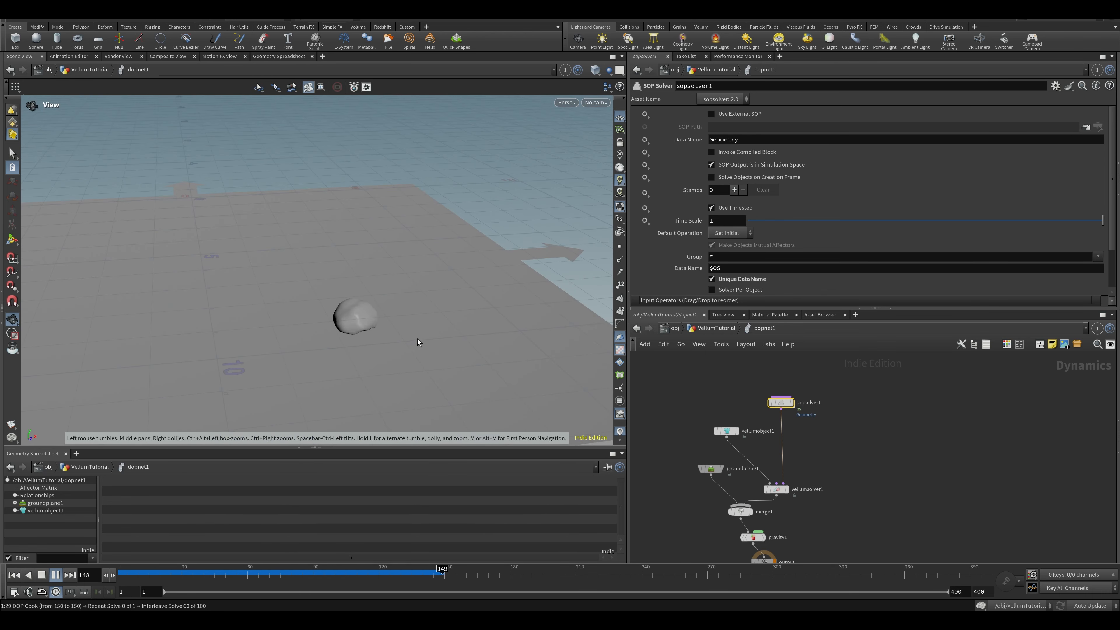
key("ctrl+Up")
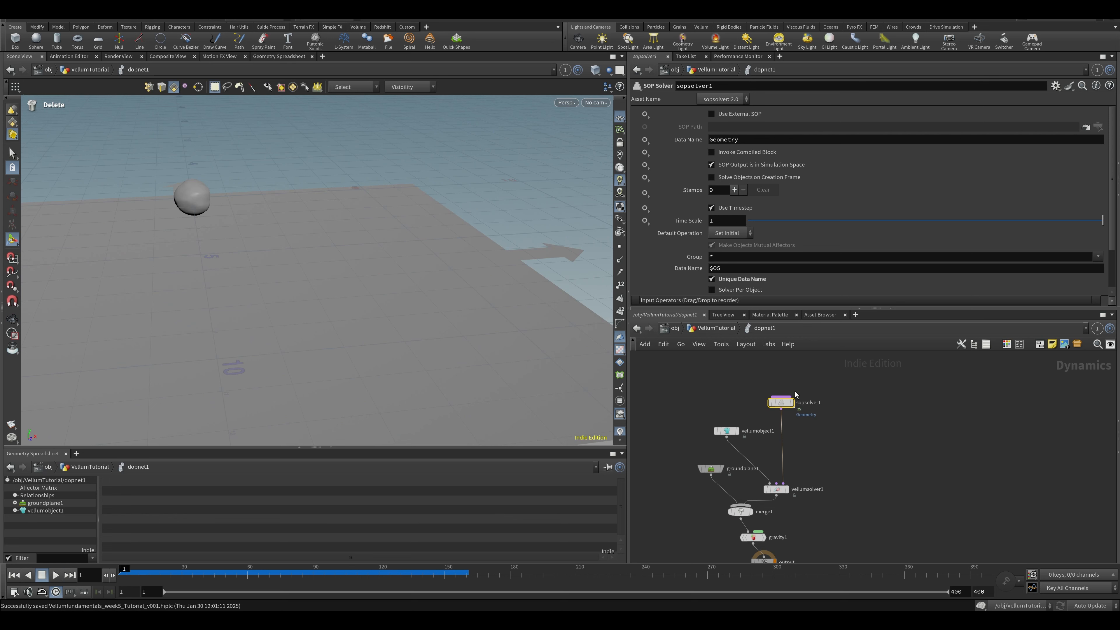
Step: Inside the SOP Solver, move attribvop1 out of the chain so dop_geometry feeds OUT directly, and save the scene
double_click(781, 403)
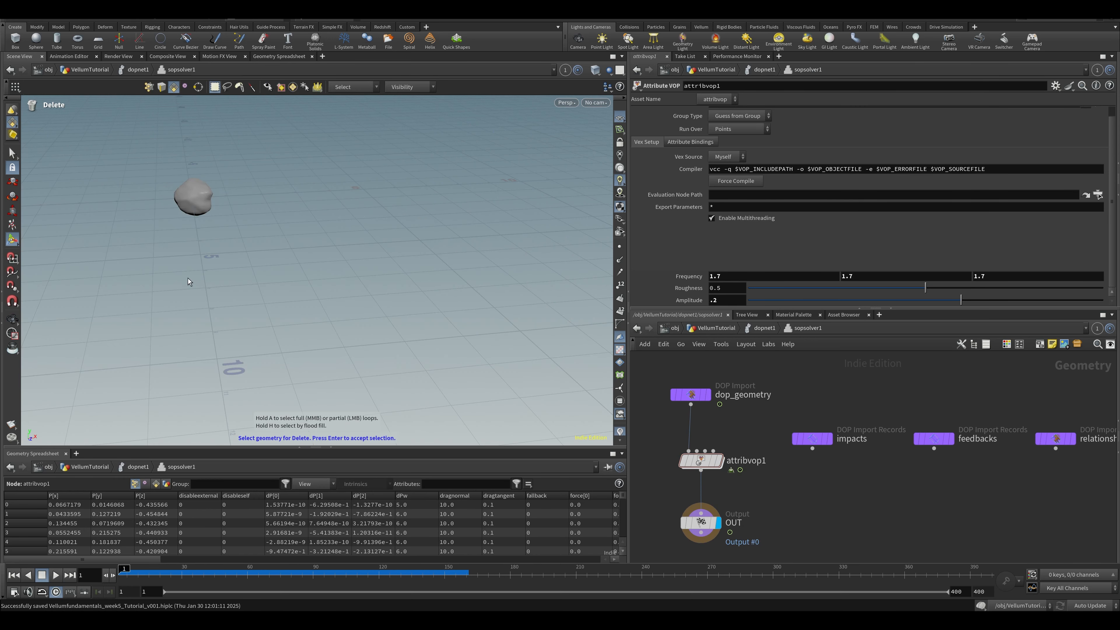
key("Escape")
middle_click_drag(264, 311, 484, 356)
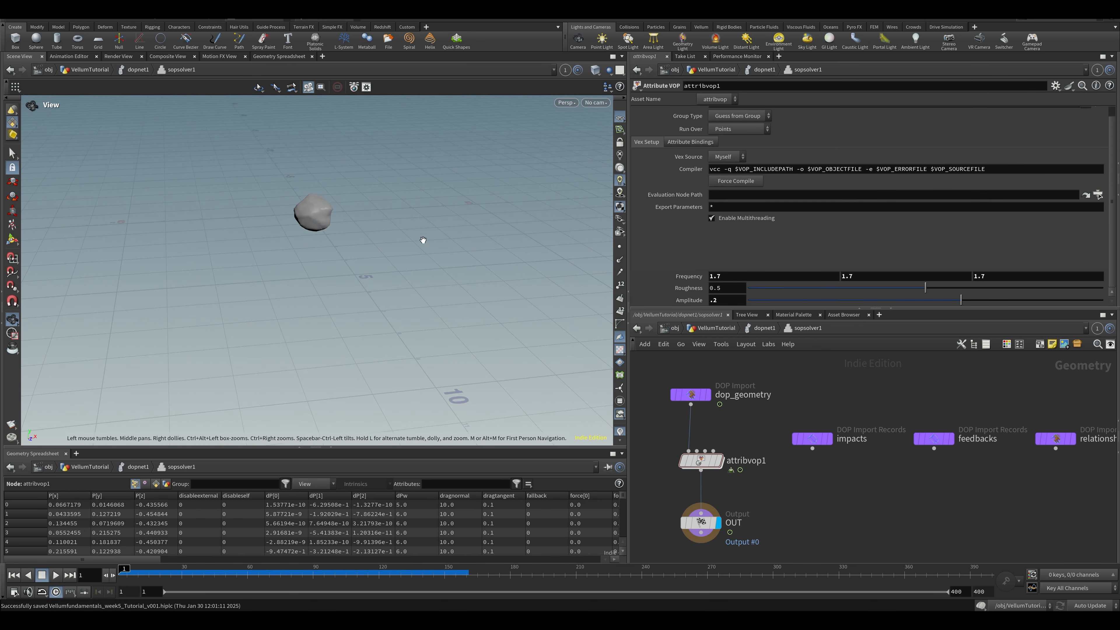
key("Delete")
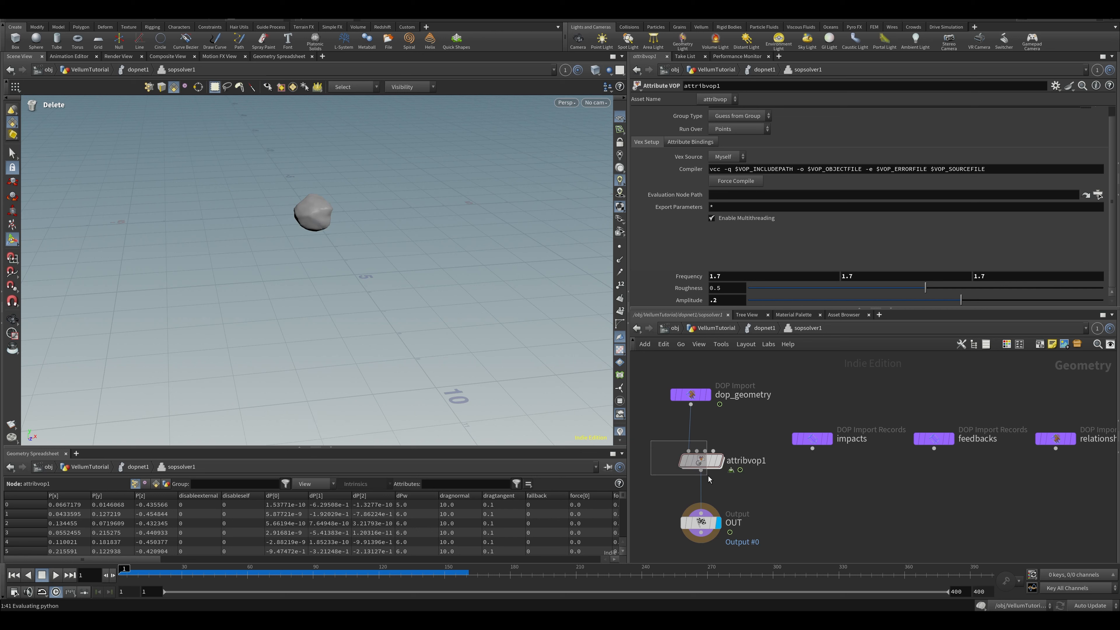
left_click(701, 460)
left_click_drag(701, 460, 648, 450)
middle_click_drag(721, 450, 760, 457)
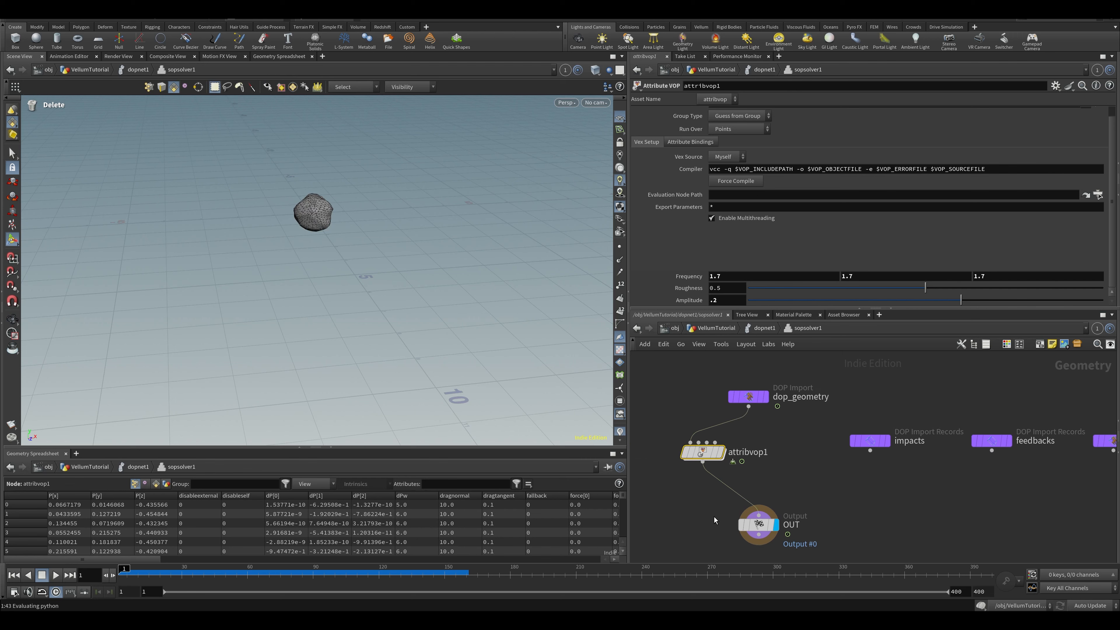
left_click_drag(752, 481, 762, 515)
left_click_drag(702, 452, 657, 448)
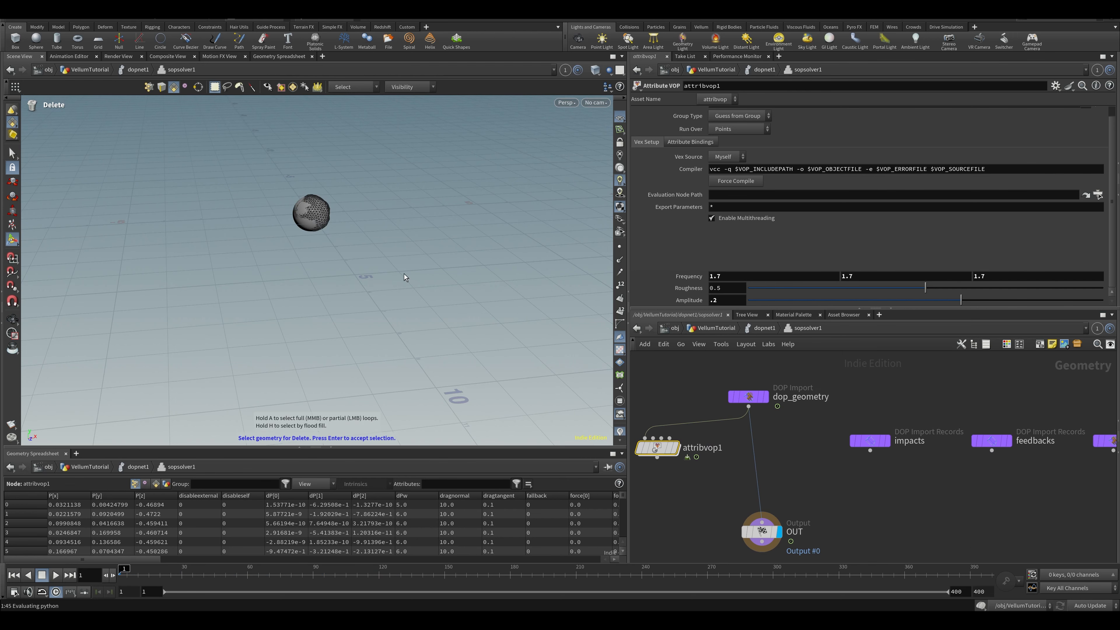
left_click(814, 465)
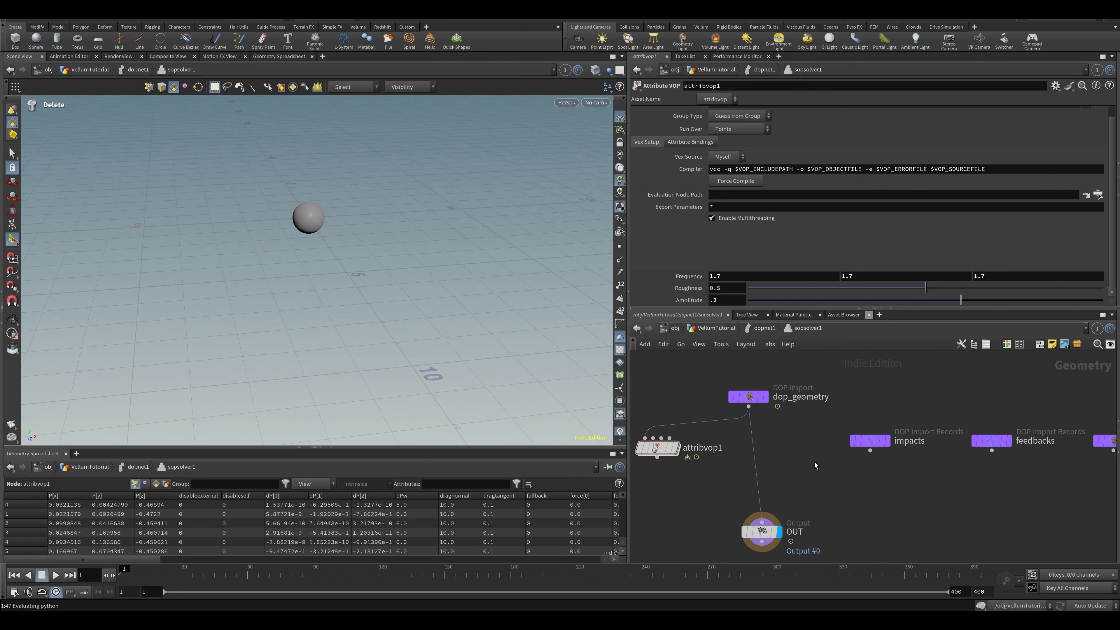
key("ctrl+s")
Step: Set the viewport shading to display the wireframe over the sphere's shaded surface
middle_click_drag(298, 231, 312, 276, "alt")
right_click_drag(312, 276, 397, 227, "alt")
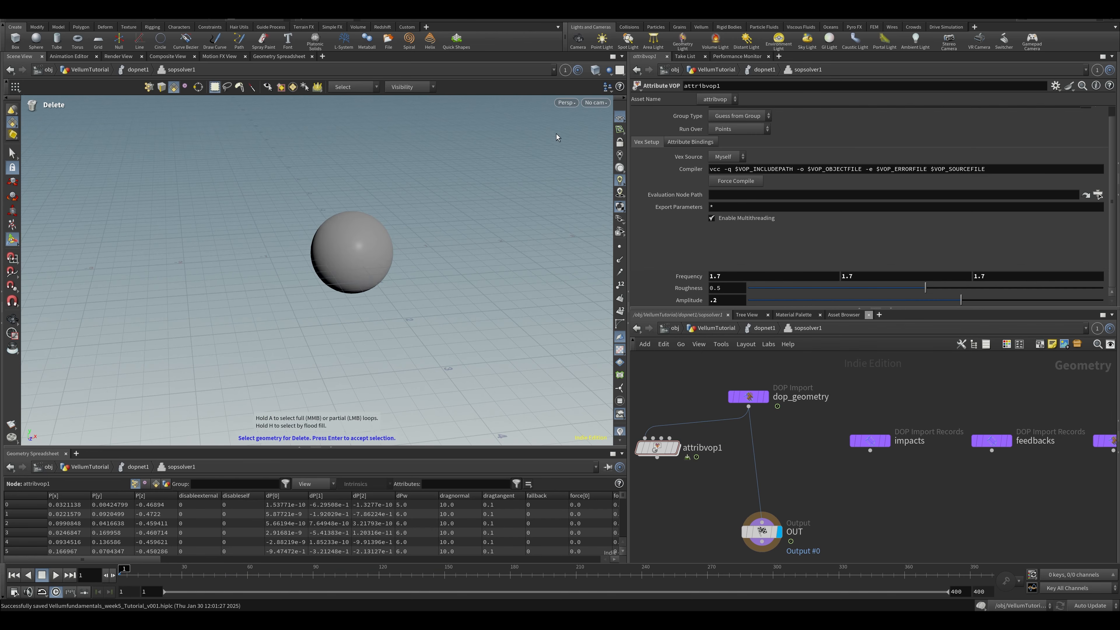
left_click(609, 70)
left_click(635, 199)
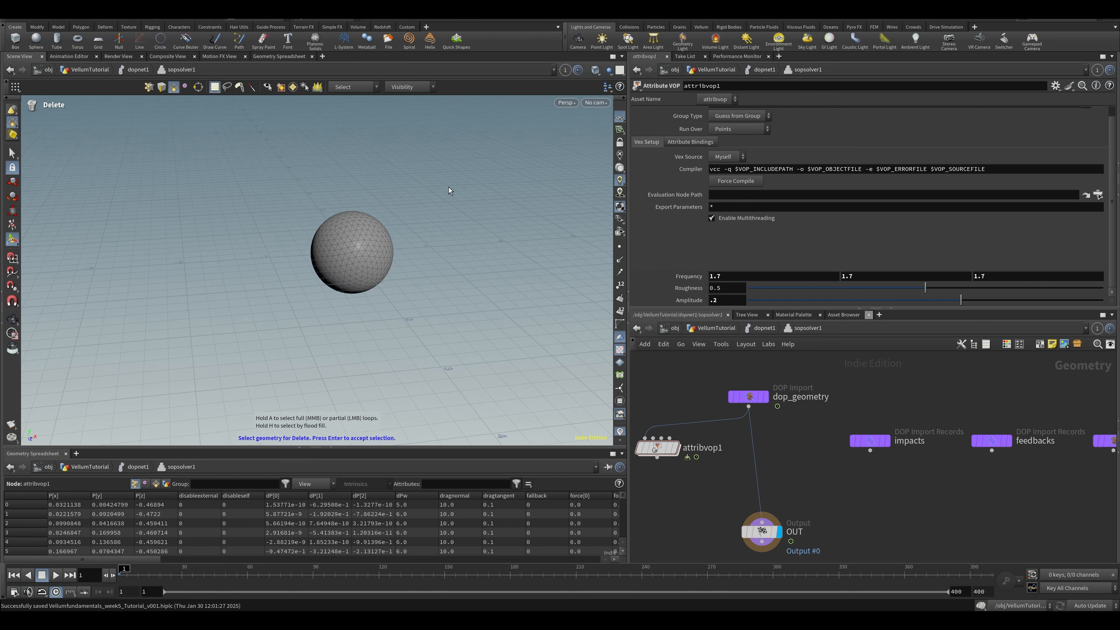
scroll(390, 231, "up", 5)
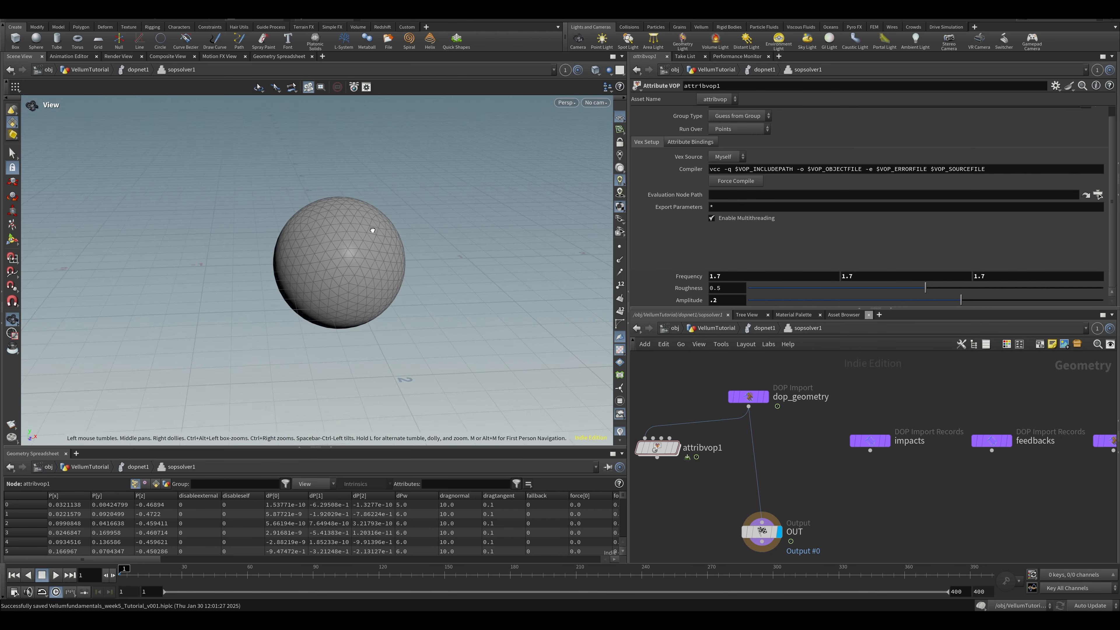
Step: Select a small patch of points near the top of the sphere and delete it with a Blast node
key("Escape")
key("1")
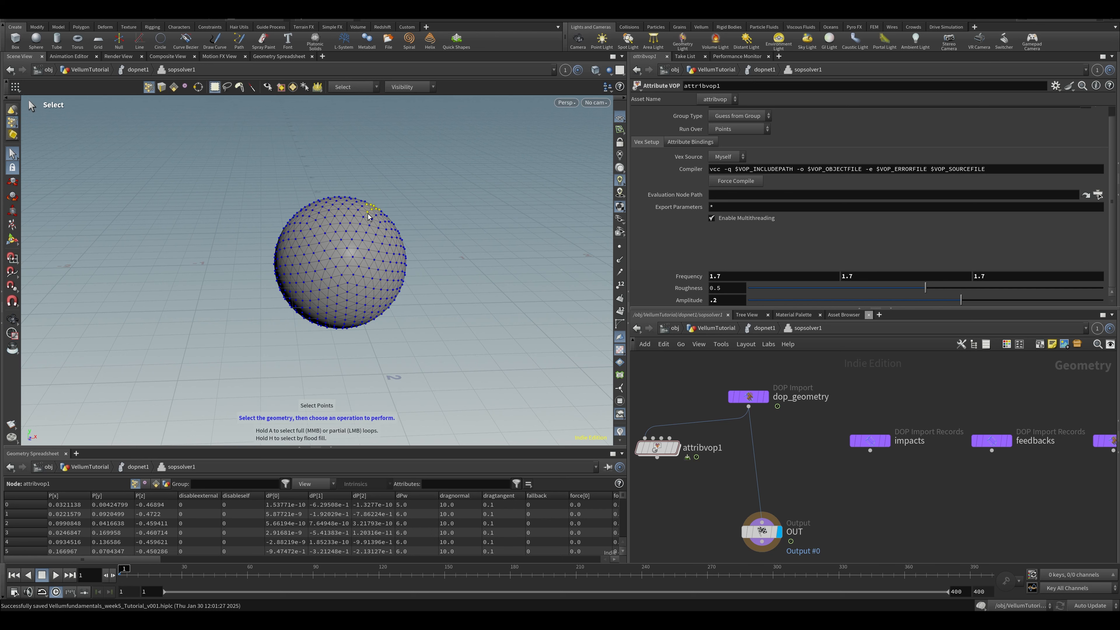
key("Delete")
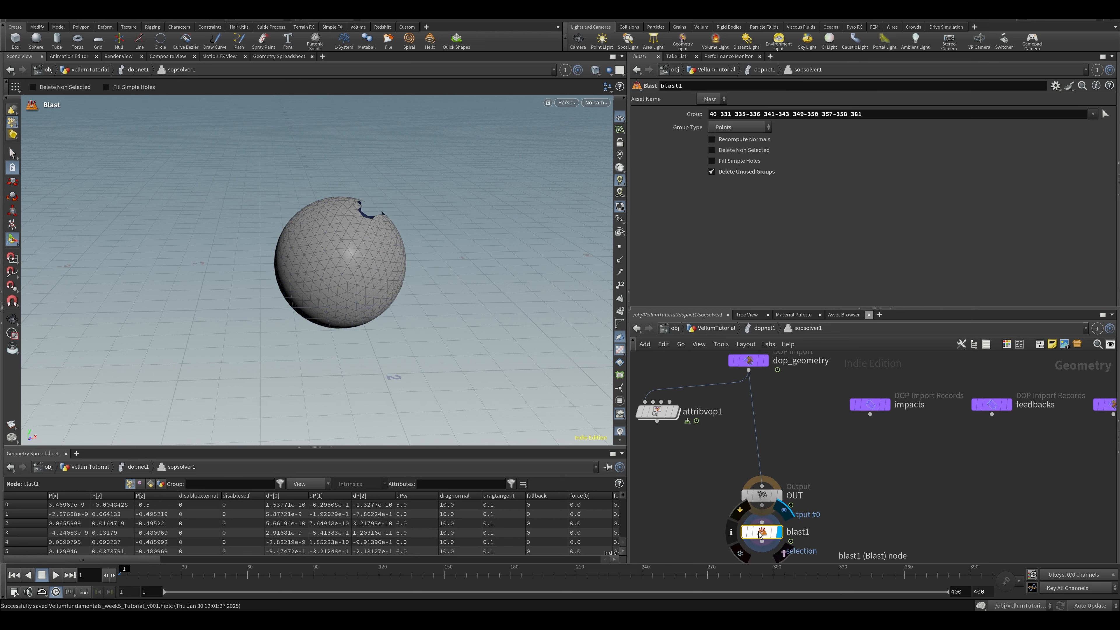
Step: Reposition the Blast node above OUT, feed it from dop_geometry, and save the scene
key("ctrl+x")
key("ctrl+v")
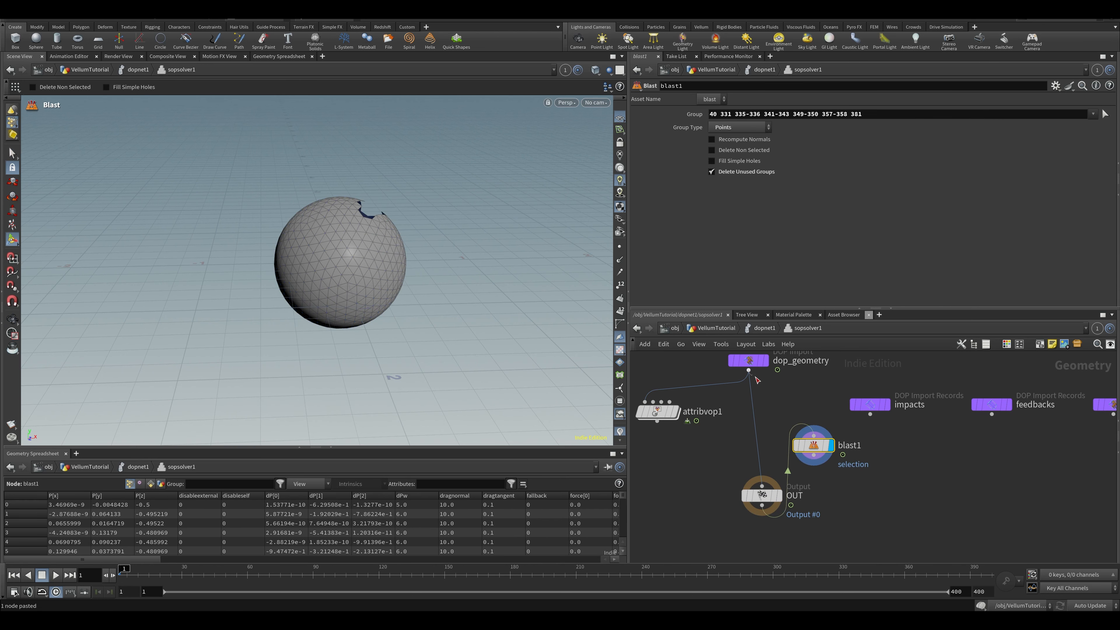
left_click_drag(752, 374, 812, 430)
key("Escape")
left_click_drag(309, 282, 410, 277)
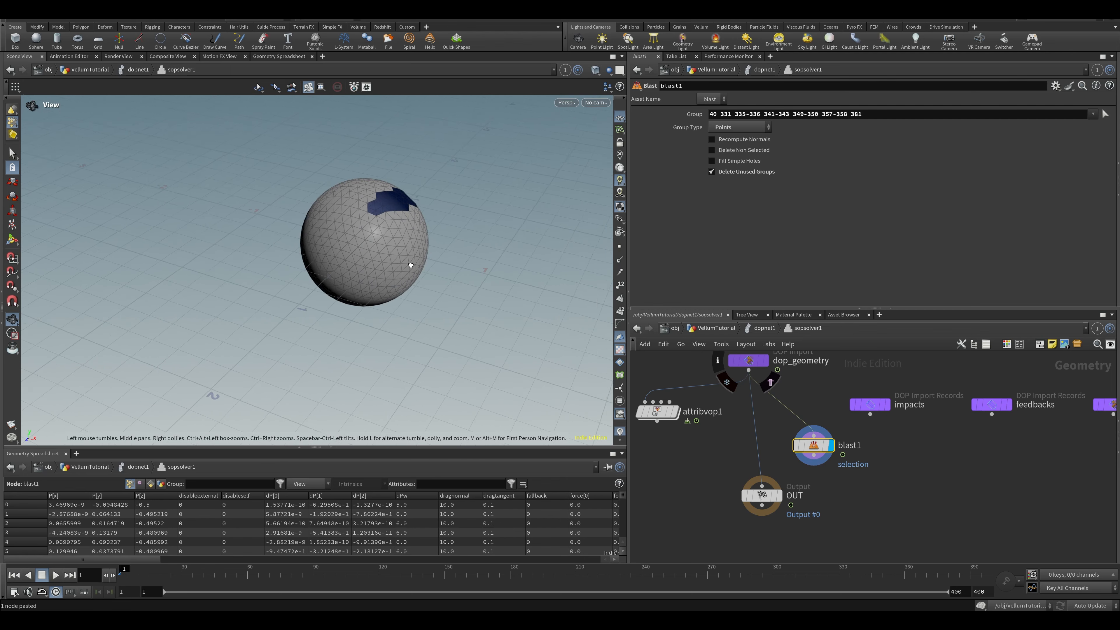
key("ctrl+s")
Step: Insert a Switch node between dop_geometry and OUT, with blast1 connected as its second input
scroll(745, 414, "down", 5)
left_click_drag(757, 454, 755, 492)
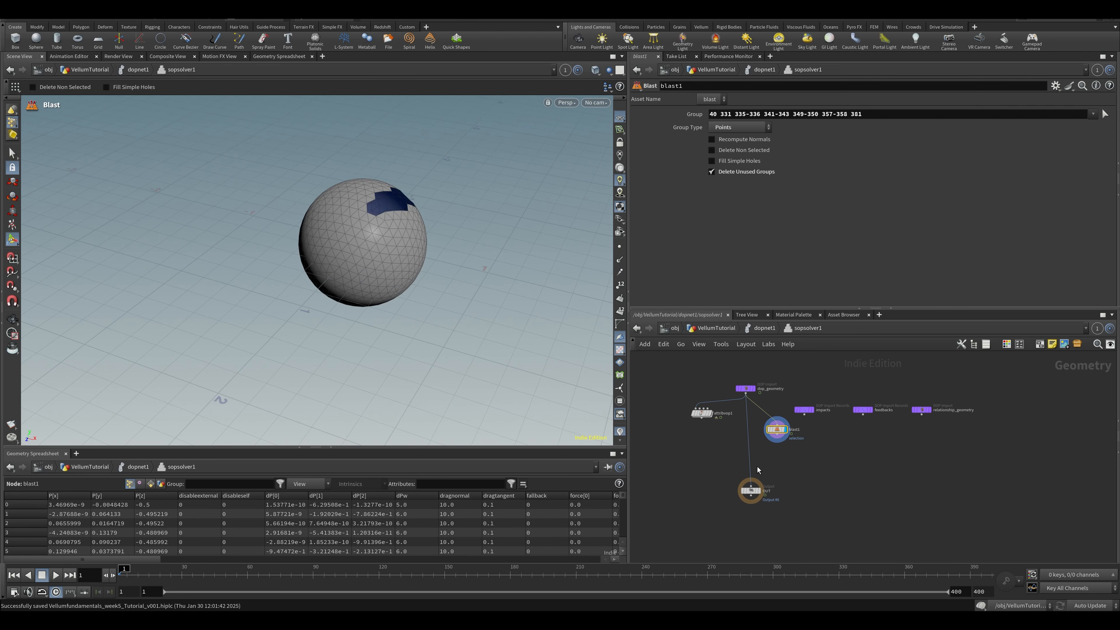
key("Tab")
type("swi")
key("Return")
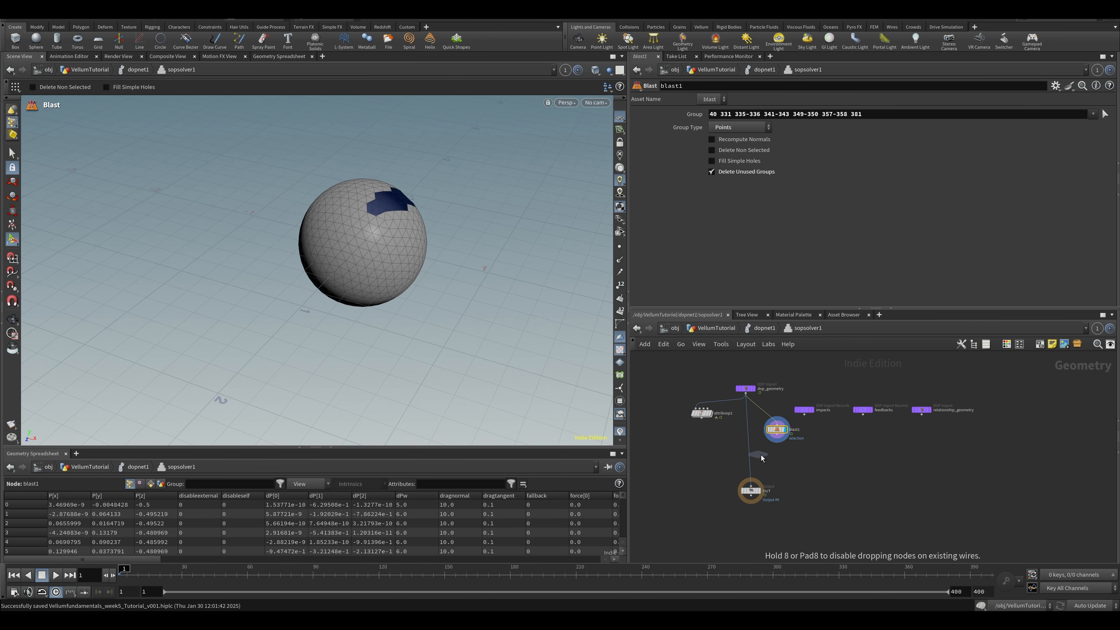
left_click(745, 459)
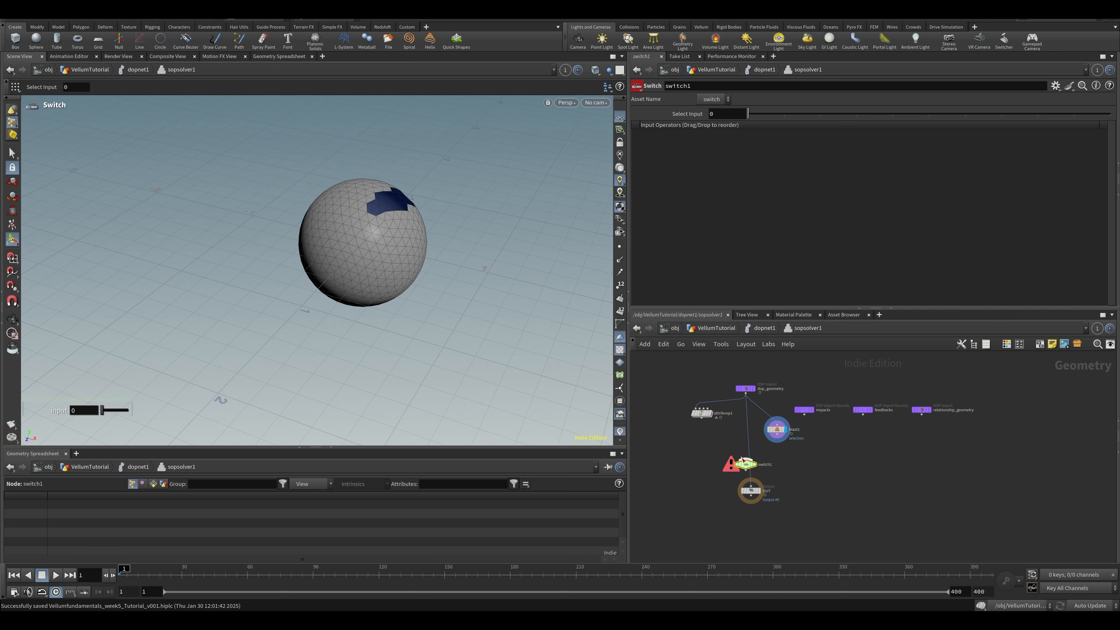
mouse_move(744, 461)
left_mouse_down()
mouse_move(755, 473)
mouse_move(745, 470)
left_mouse_up()
left_click_drag(777, 434, 750, 464)
left_click_drag(720, 459, 736, 464)
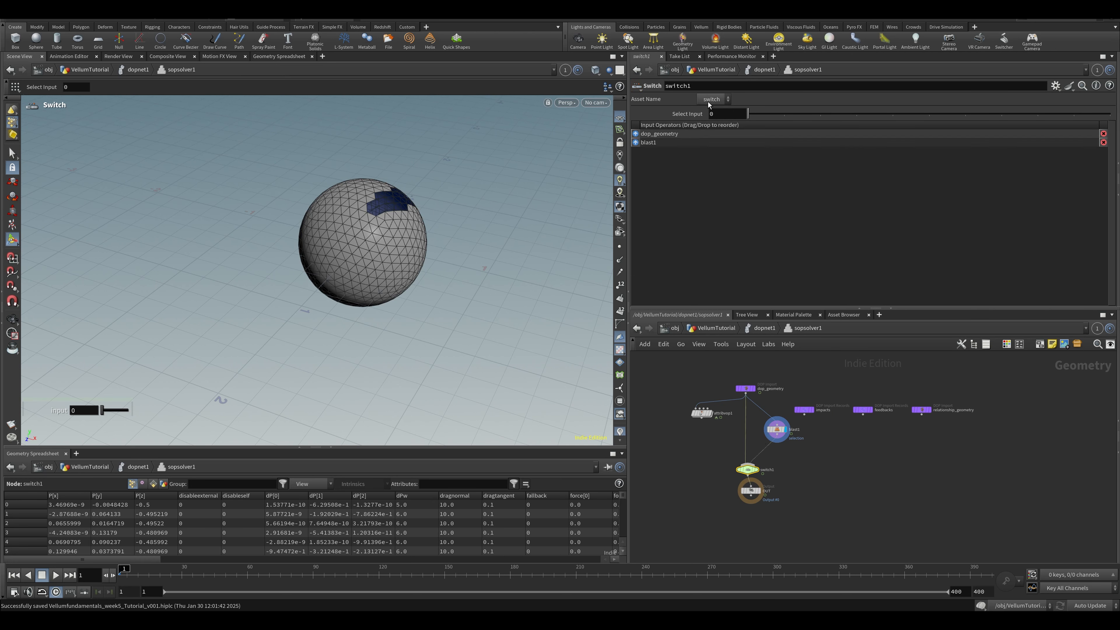
Step: Set the Switch node's Select Input to the expression $F>50
left_click_drag(719, 113, 662, 102)
type("$ACTIVETAKE")
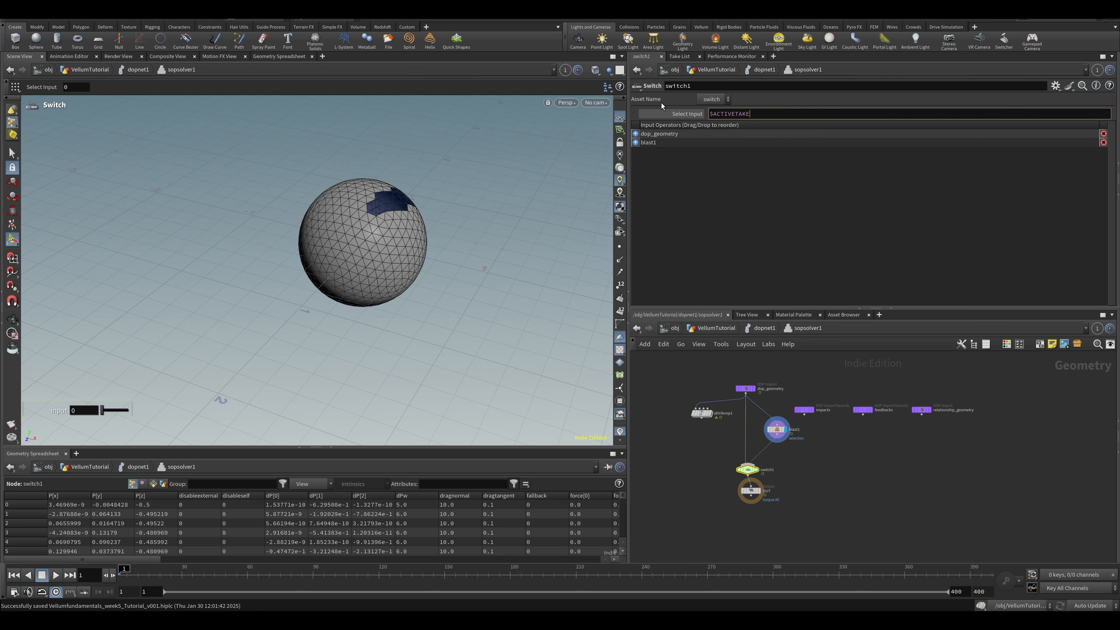
key("BackSpace")
key("BackSpace")
key("BackSpace")
key("BackSpace")
key("BackSpace")
key("BackSpace")
key("BackSpace")
key("BackSpace")
key("BackSpace")
key("BackSpace")
type("f")
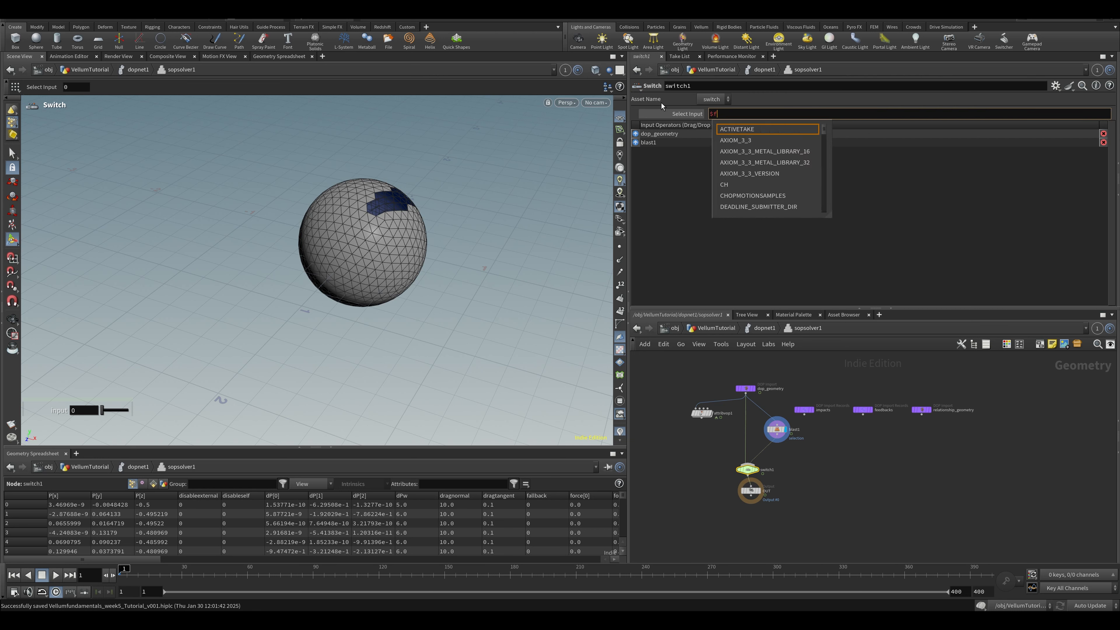
key("BackSpace")
type("F")
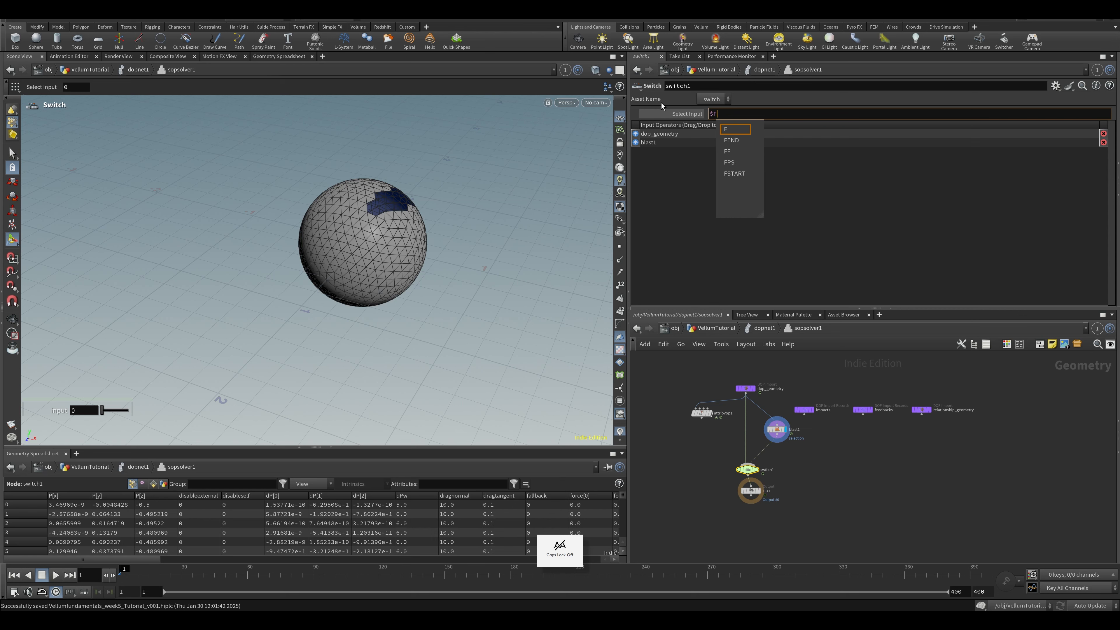
type(">50")
key("Return")
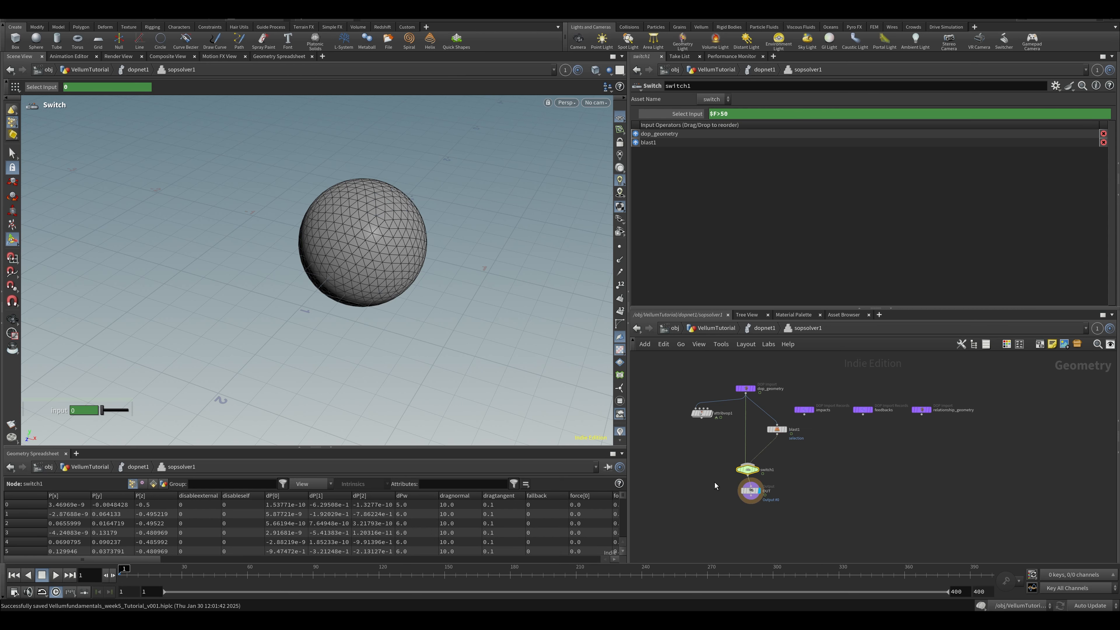
Step: Go up to dopnet1 and play the simulation to examine how the switched geometry behaves
key("u")
key("Escape")
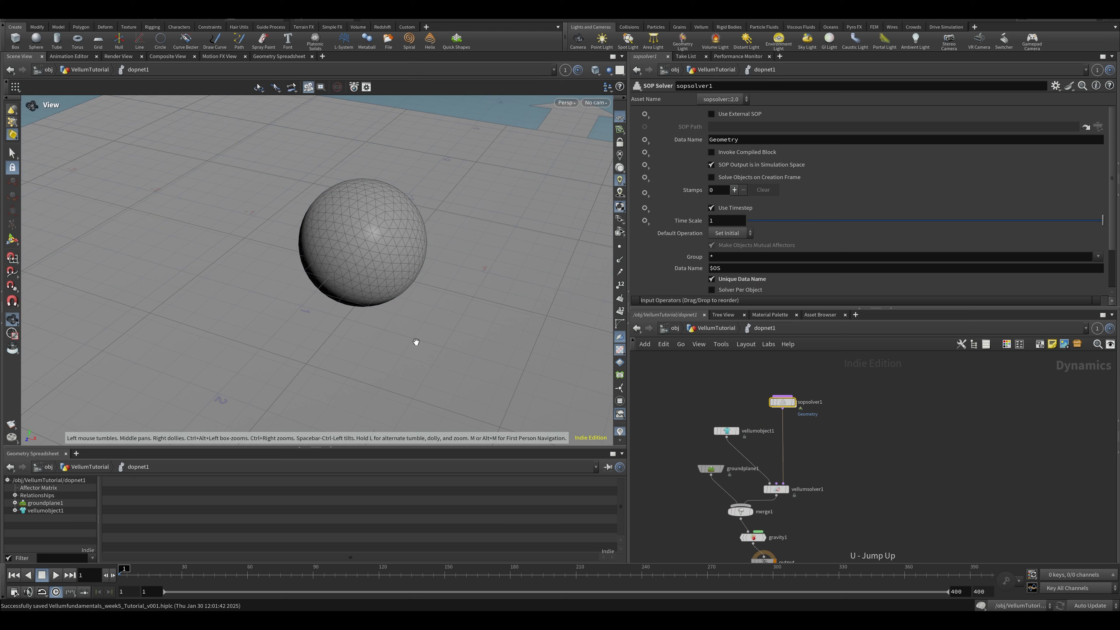
right_click_drag(372, 203, 288, 275, "alt")
left_click_drag(287, 275, 340, 266, "alt")
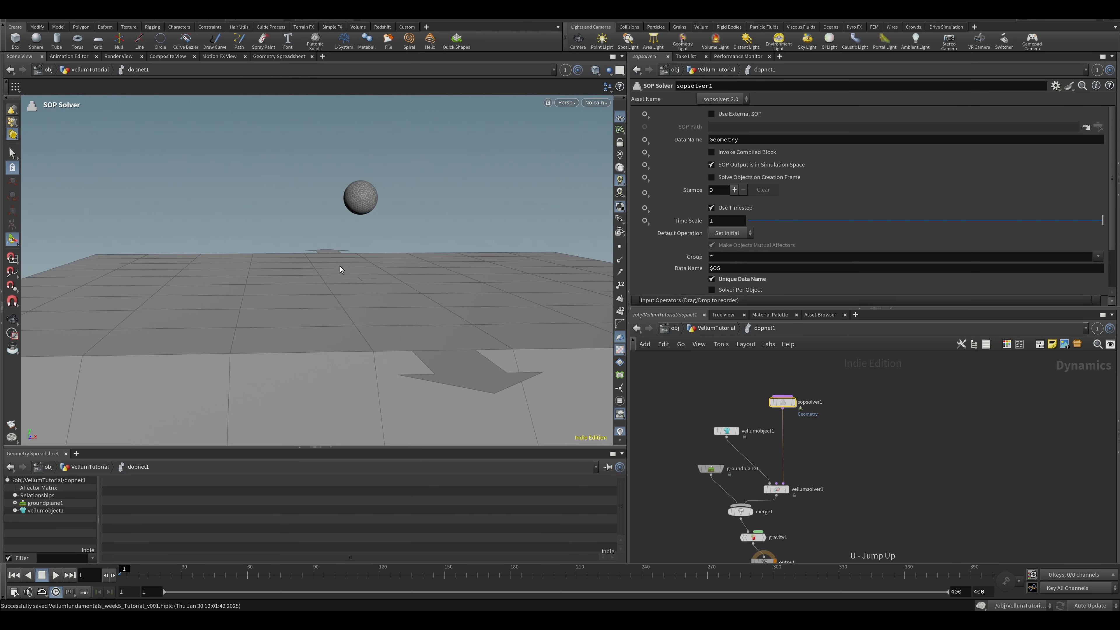
key("Up")
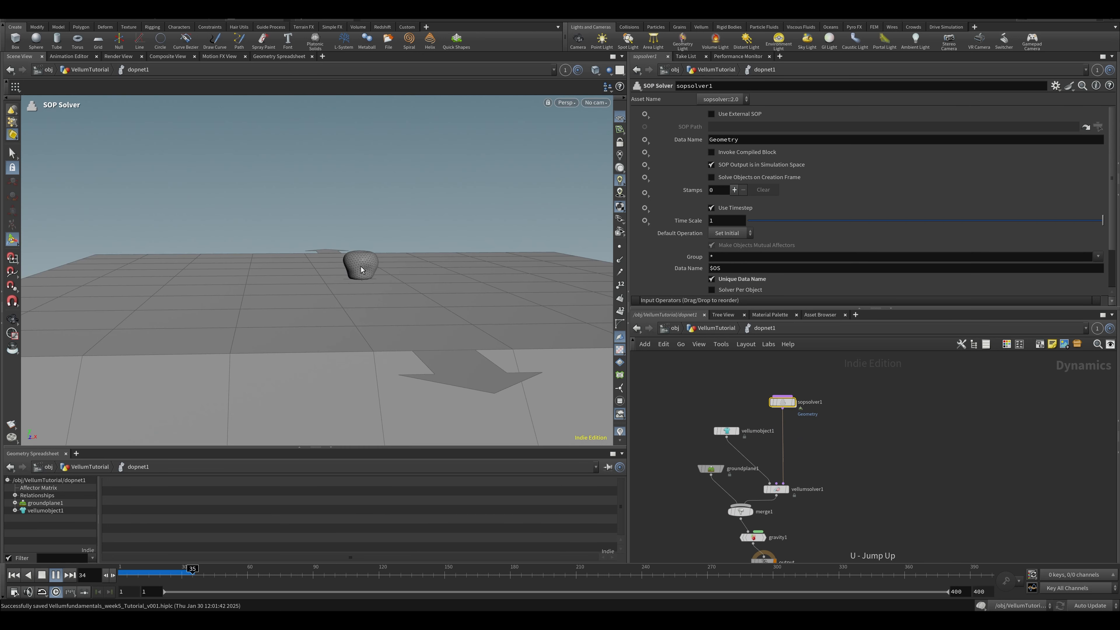
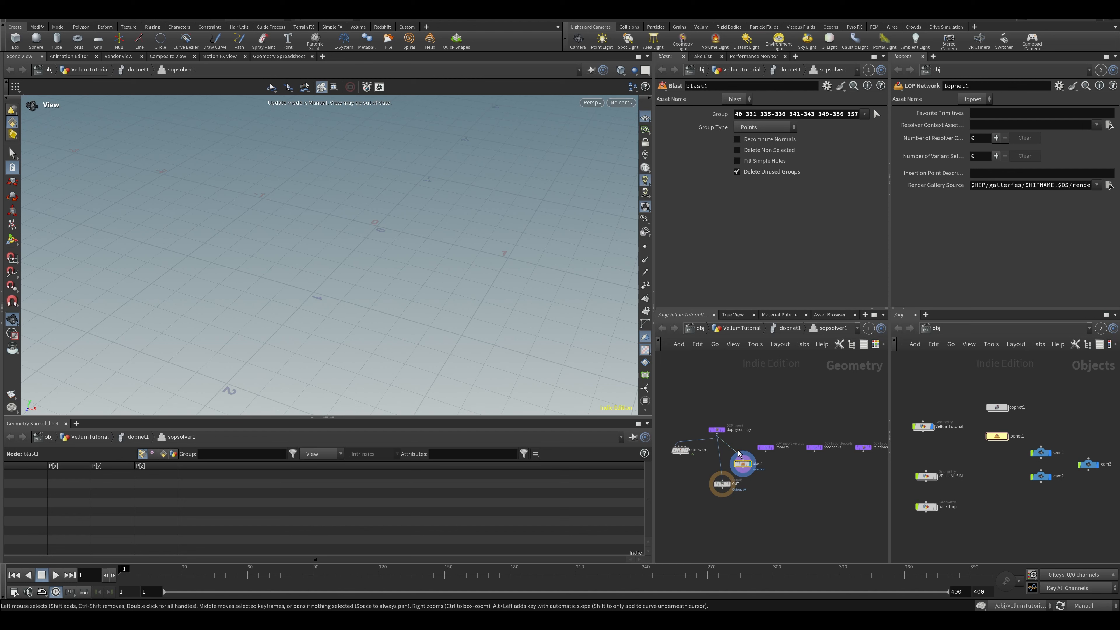
Step: Delete blast1 from the SOP Solver network, display OUT, go up to dopnet1, and save the scene
key("Delete")
left_click(733, 477)
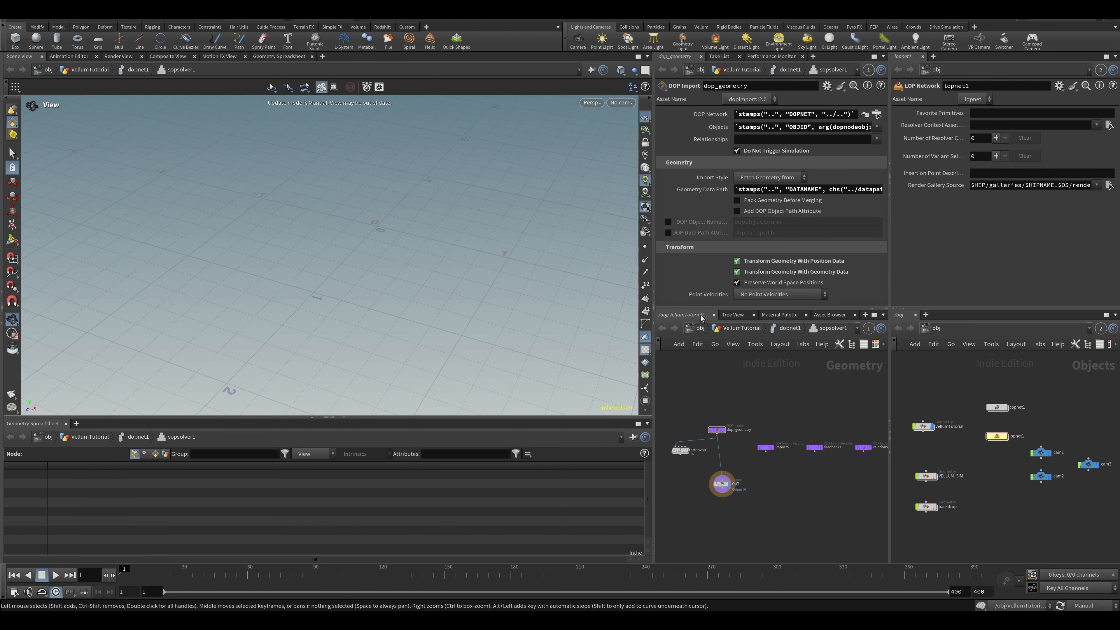
left_click(783, 329)
key("ctrl+s")
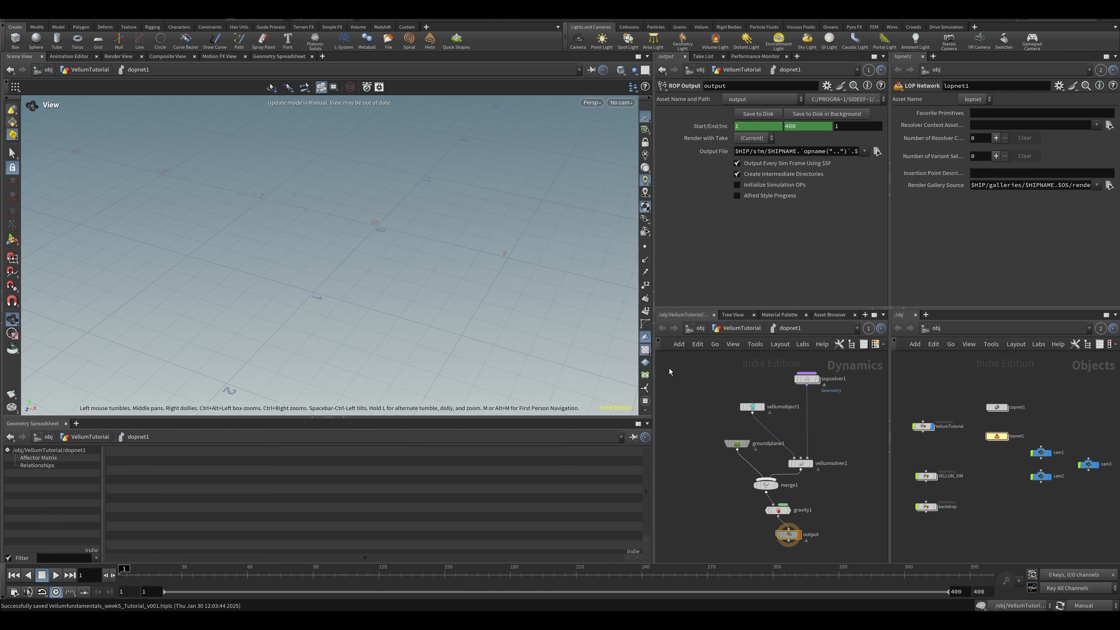
Step: Set the update mode to Auto Update and go up to the VellumTutorial network
left_click(1087, 605)
left_click(1087, 574)
left_click(721, 328)
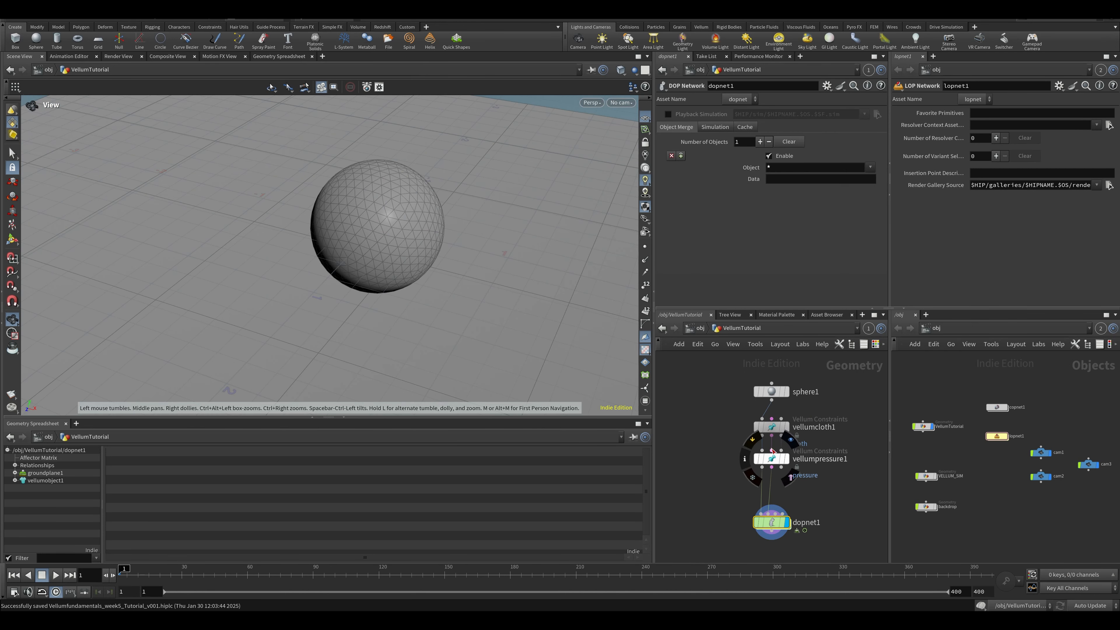
Step: Add a Null node fed by vellumpressure1's geometry output and display it in the viewport
key("Tab")
type("n")
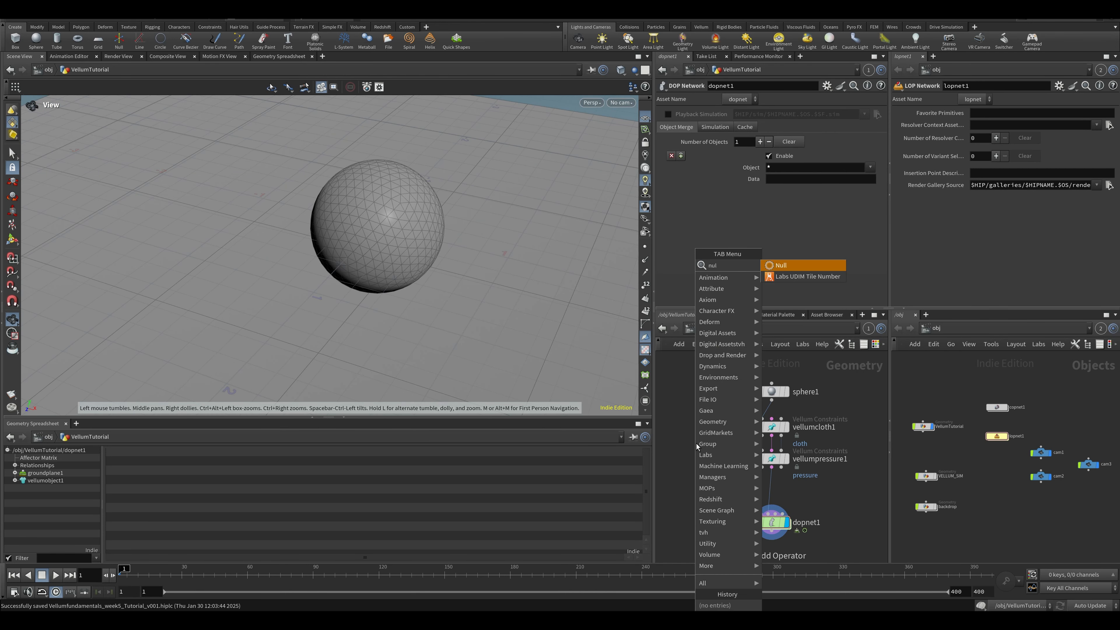
key("Return")
left_click(734, 501)
left_click(744, 477)
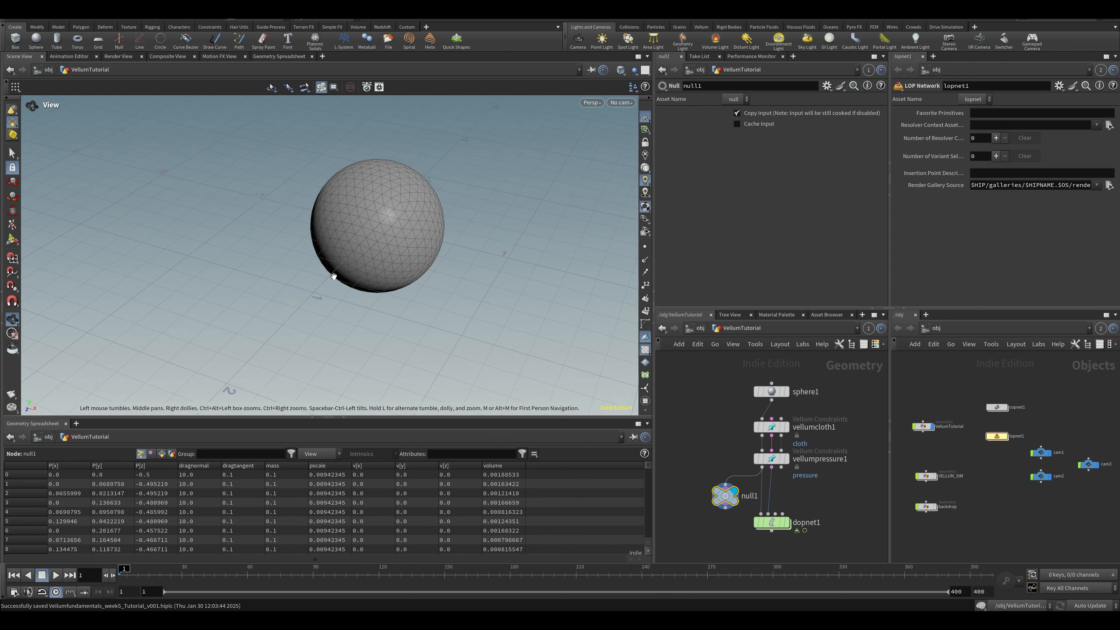
scroll(445, 221, "up", 5)
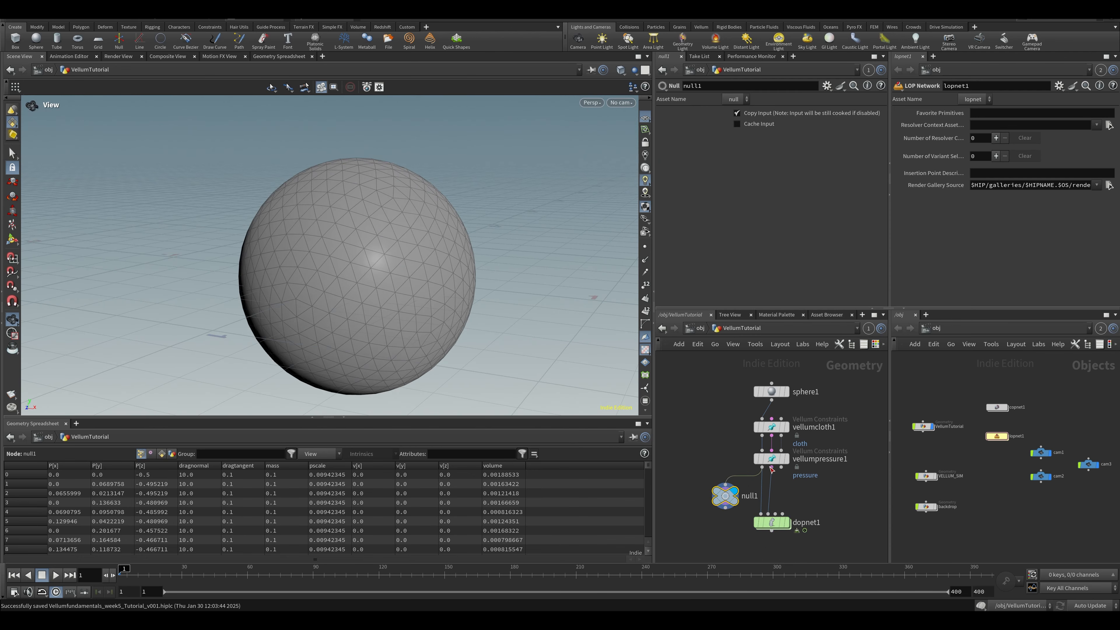
Step: Rewire null1 to vellumpressure1's second output and examine the constraint geometry
left_click_drag(772, 468, 725, 484)
left_click_drag(390, 318, 330, 316)
scroll(377, 279, "up", 4)
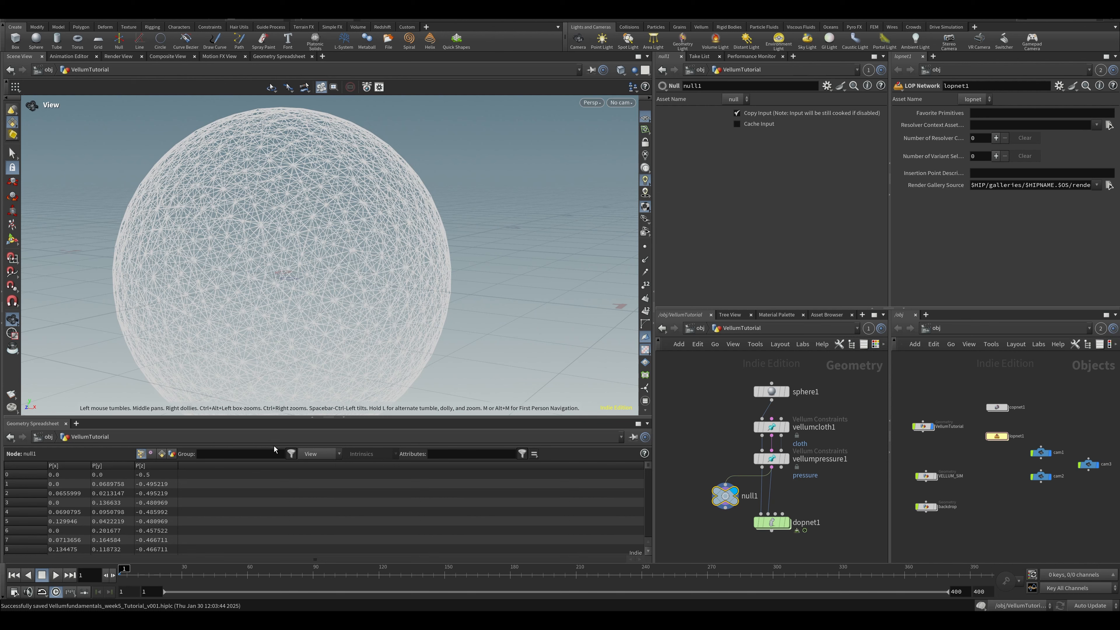
scroll(334, 234, "down", 5)
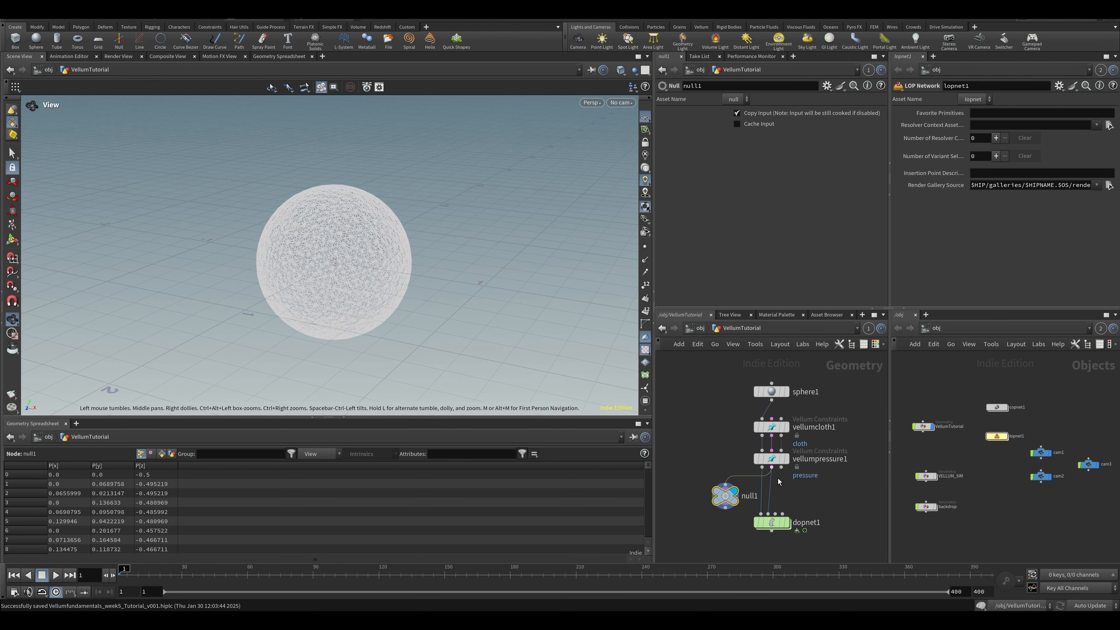
Step: Switch null1's input to vellumpressure1's geometry output and back to its constraint output to compare the two
left_click_drag(762, 468, 725, 484)
left_click_drag(465, 330, 325, 205)
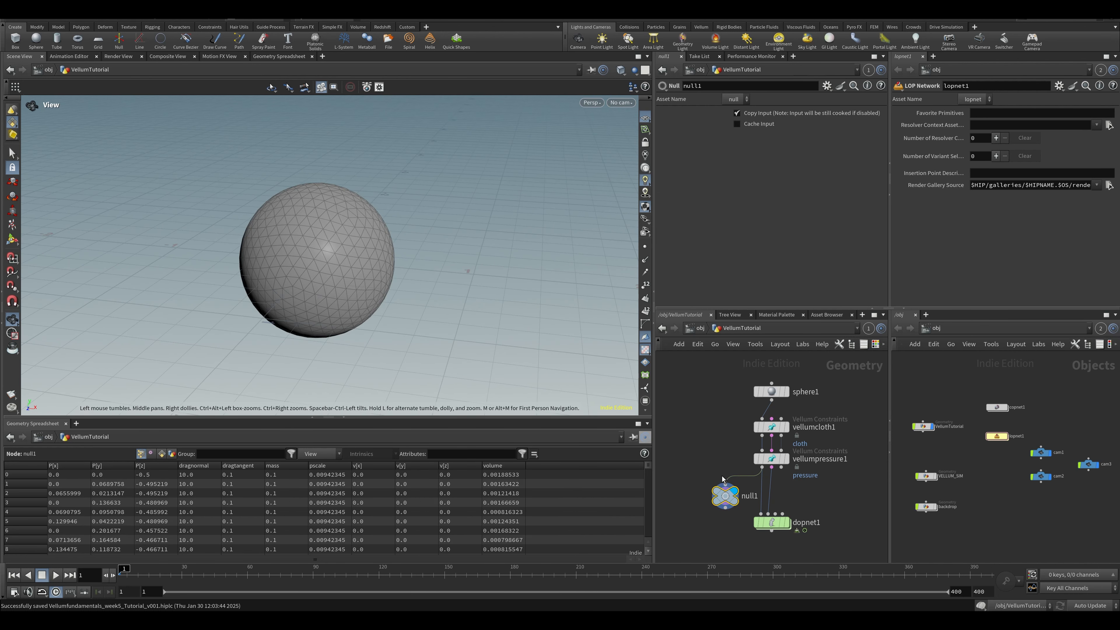
left_click_drag(771, 468, 726, 485)
left_click_drag(370, 234, 361, 195)
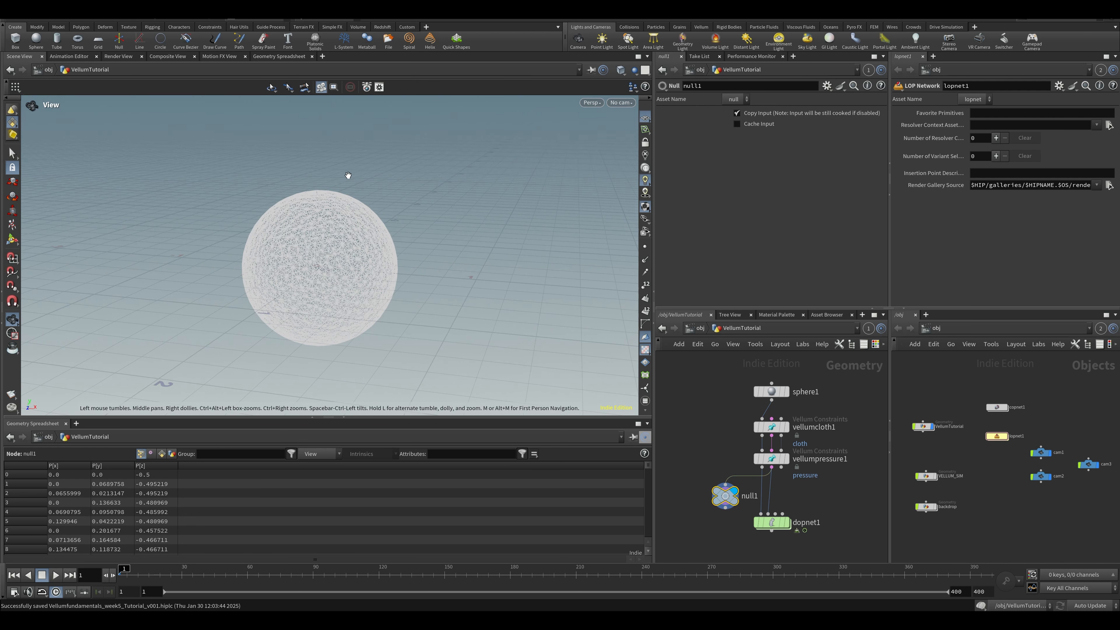
Step: Alternate null1 between vellumpressure1's geometry and constraint streams while inspecting the sphere from several angles
left_click_drag(761, 472, 762, 470)
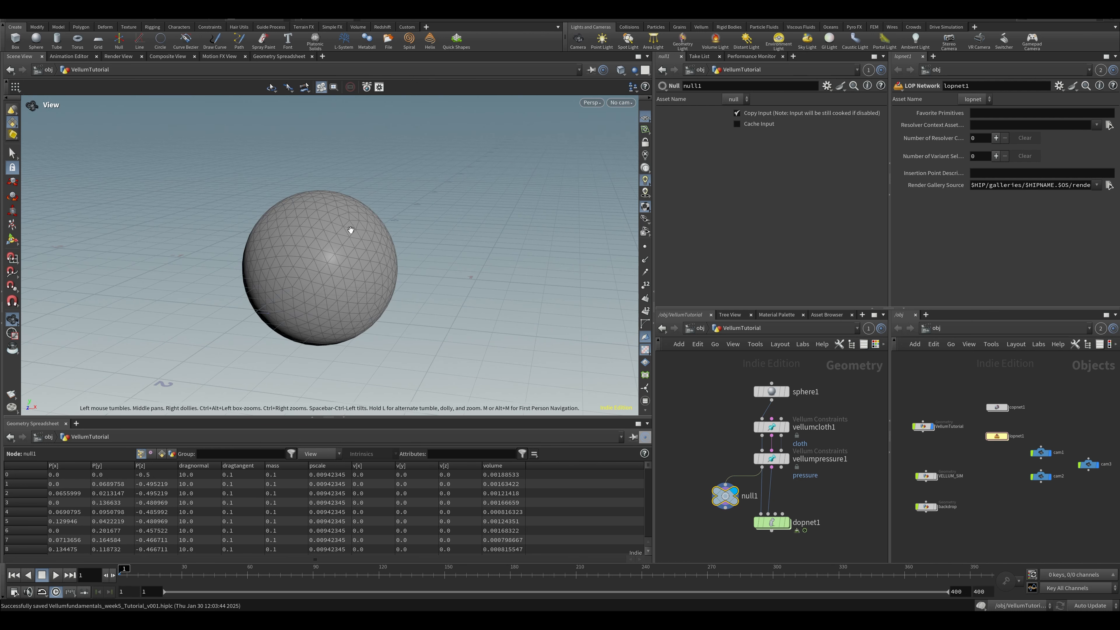
left_click_drag(350, 230, 458, 238)
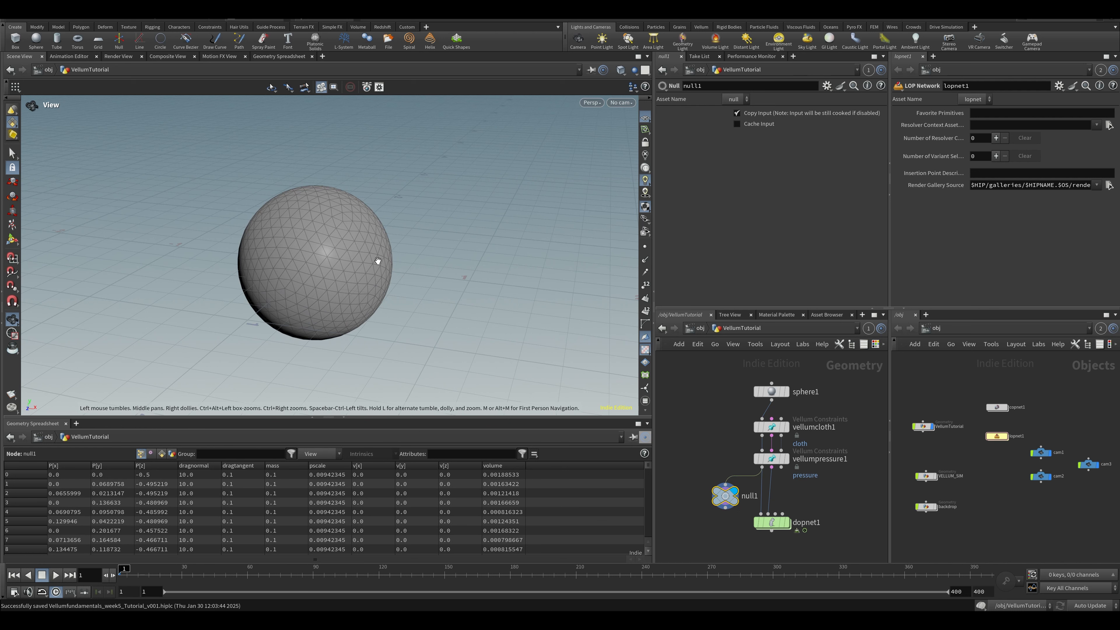
left_click_drag(763, 471, 771, 467)
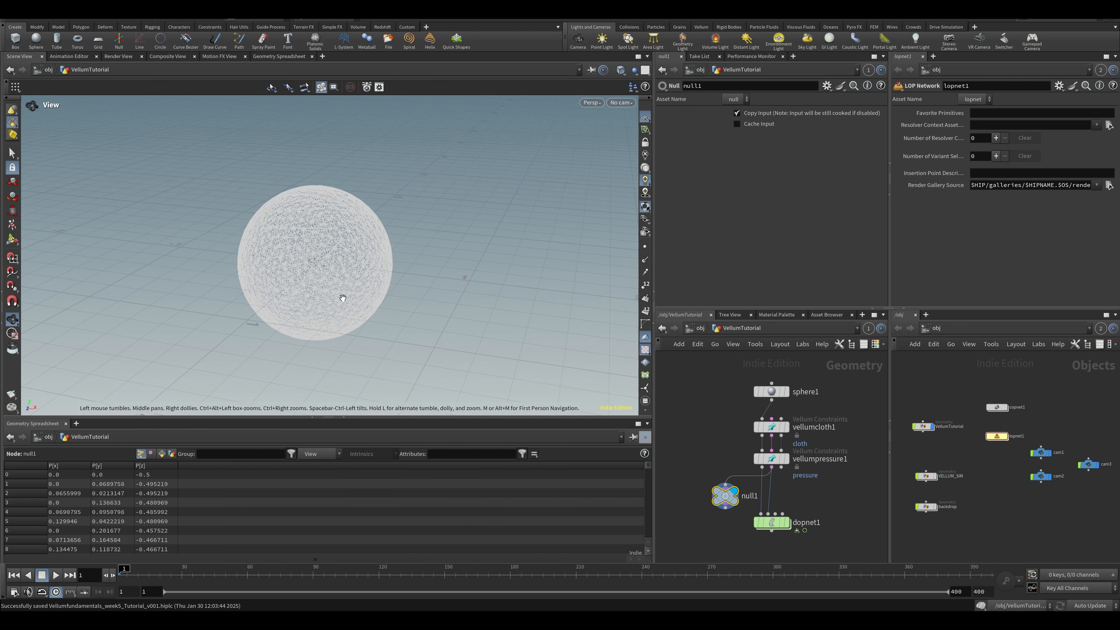
left_click_drag(342, 295, 426, 298)
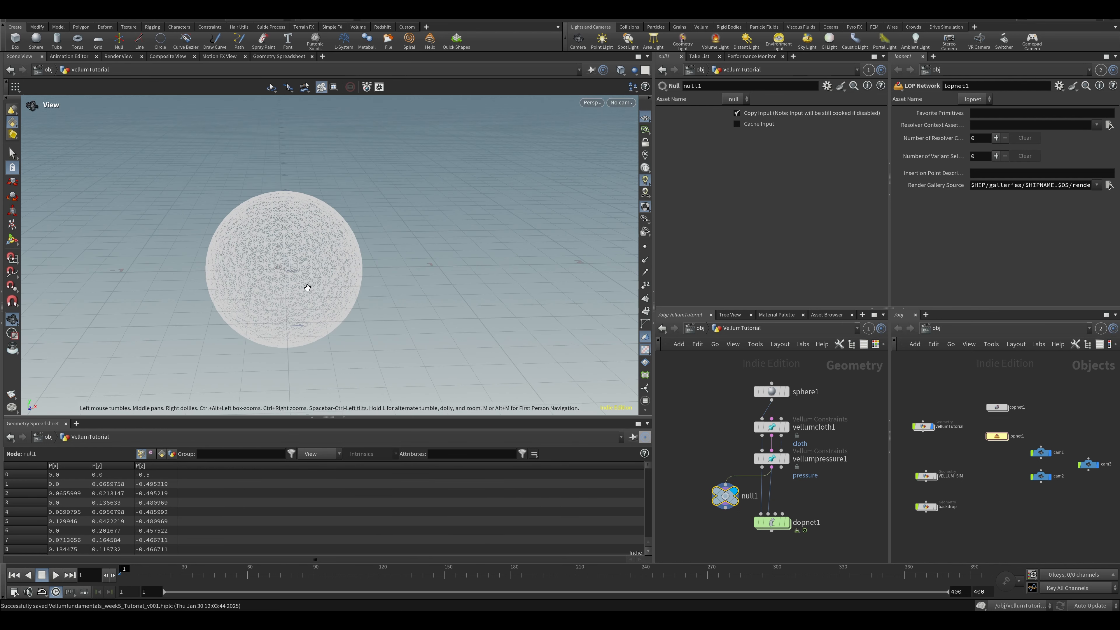
left_click_drag(308, 288, 287, 267)
middle_click_drag(288, 267, 373, 285)
Step: Wire null1 to vellumpressure1's geometry output, inspect the displayed sphere and save the scene
left_click_drag(761, 467, 725, 485)
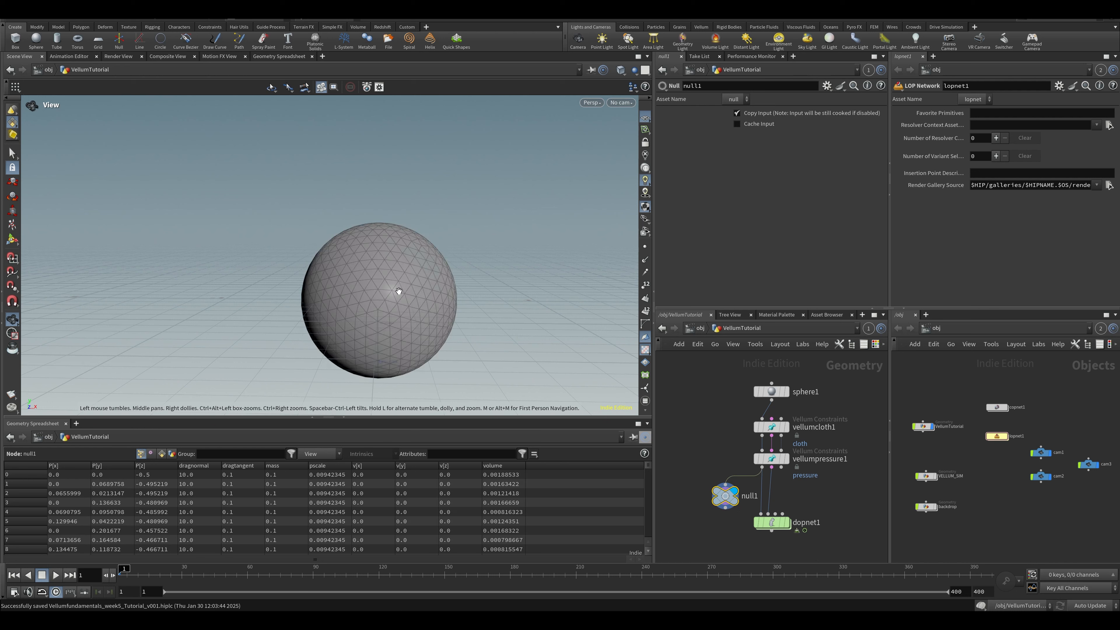
right_click_drag(406, 287, 393, 304)
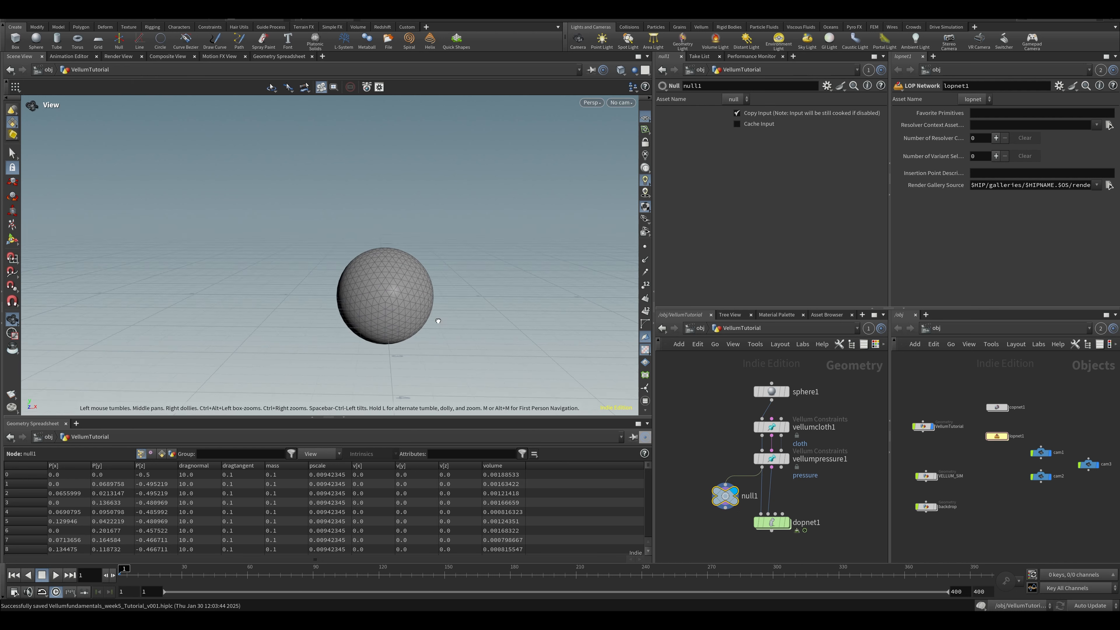
left_click_drag(434, 321, 610, 331)
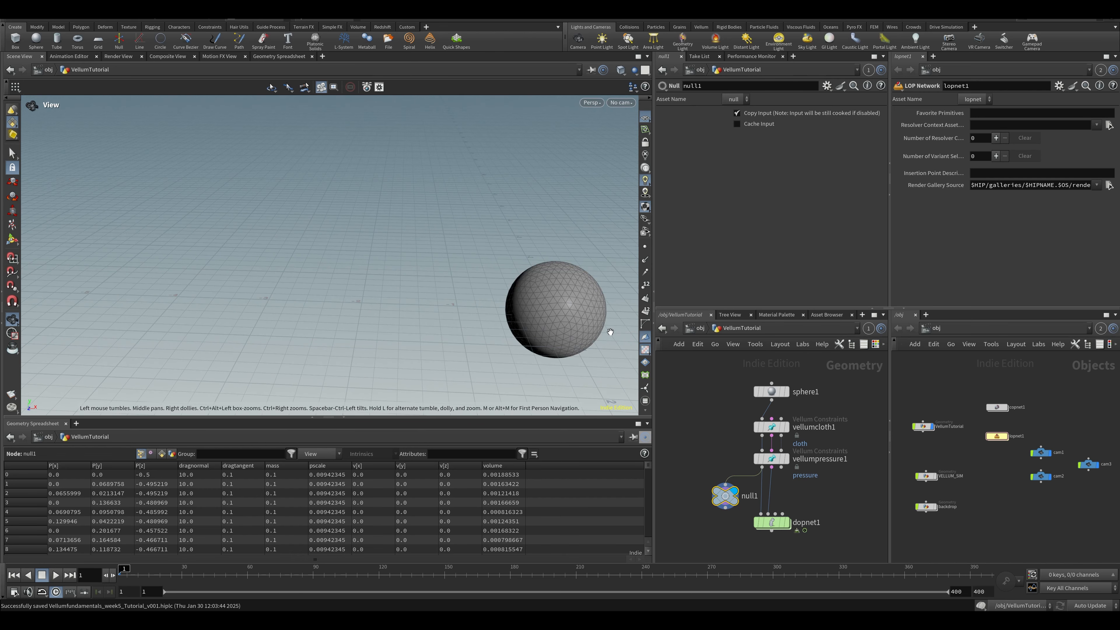
middle_click_drag(713, 458, 643, 398)
middle_click_drag(400, 289, 330, 274)
middle_click_drag(722, 451, 718, 483)
key("ctrl+s")
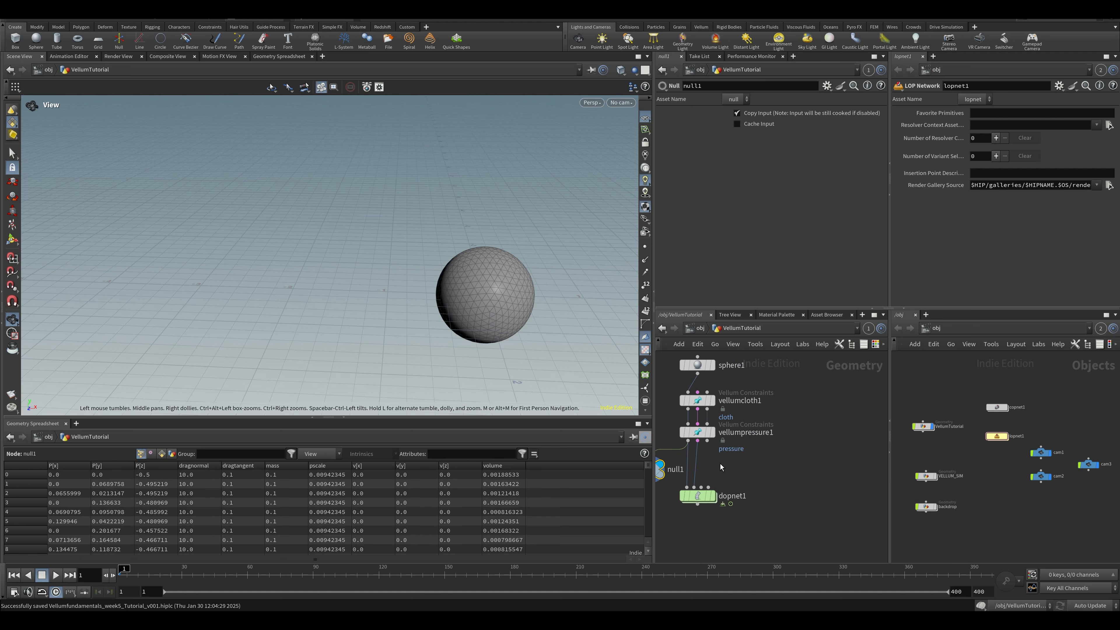
Step: Enter dopnet1 and clear the Initial Geometry and Initial Constraints paths of vellumobject1
double_click(696, 496)
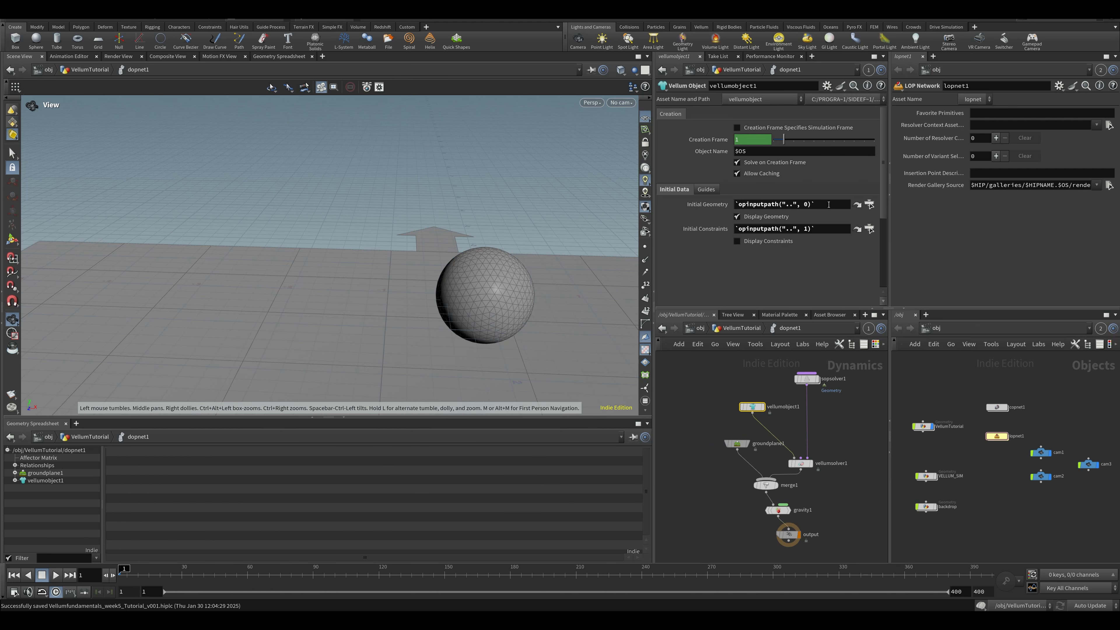
triple_click(828, 204)
key("BackSpace")
key("Return")
triple_click(793, 229)
key("BackSpace")
middle_click_drag(778, 355, 739, 385)
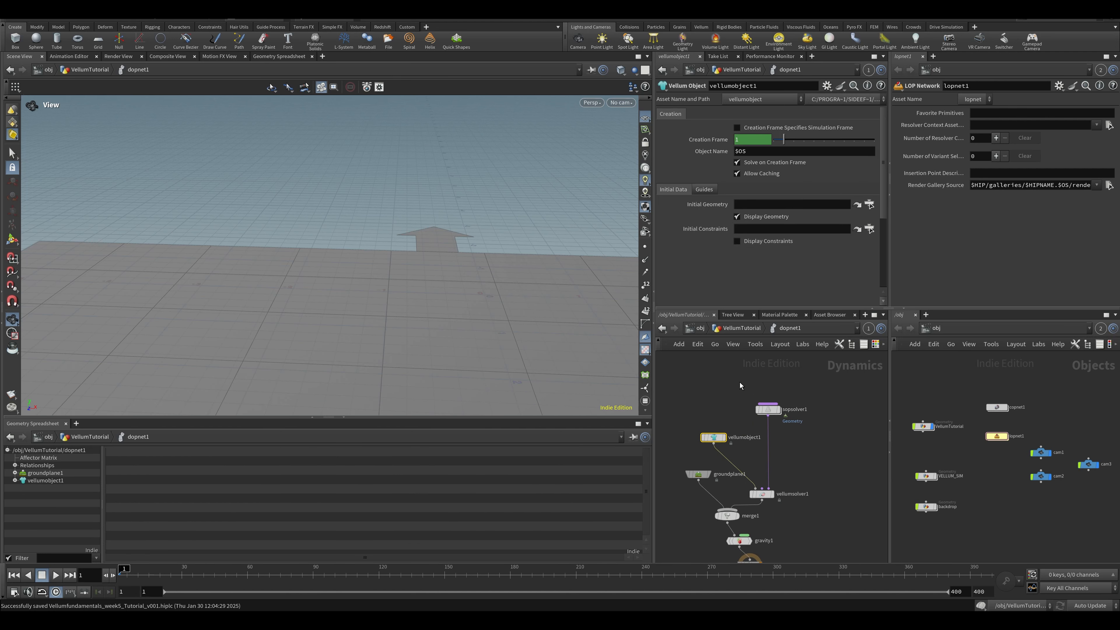
Step: Try deleting sopsolver1 from dopnet1, save the scene, and undo the deletion
left_click(768, 408)
key("Delete")
key("ctrl+s")
key("ctrl+z")
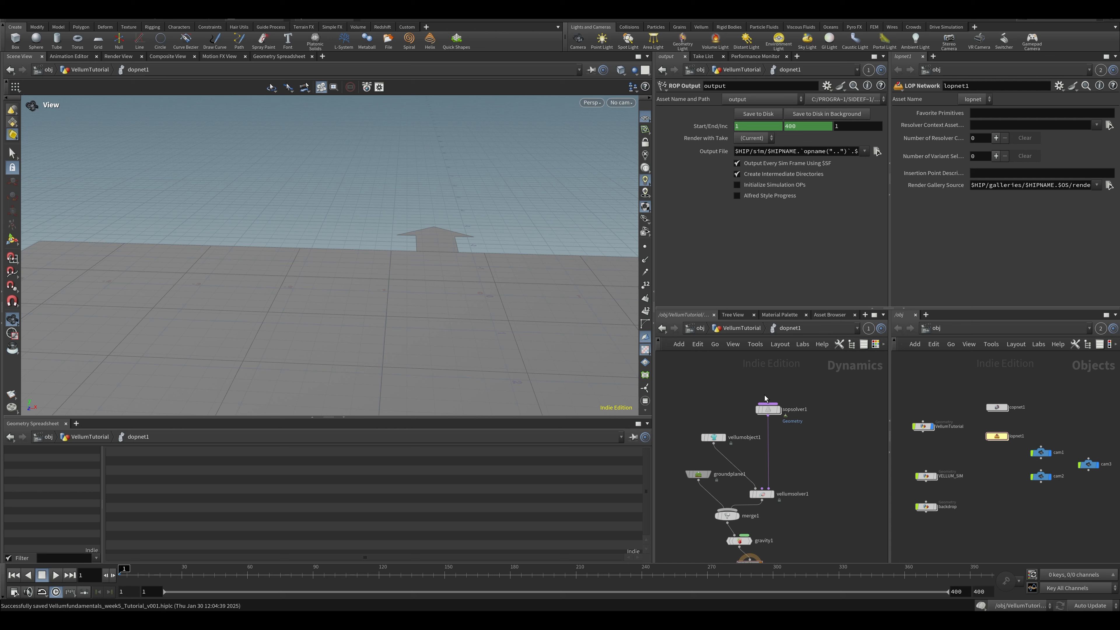
Step: Add a Vellum Source node beside sopsolver1 in dopnet1
key("Tab")
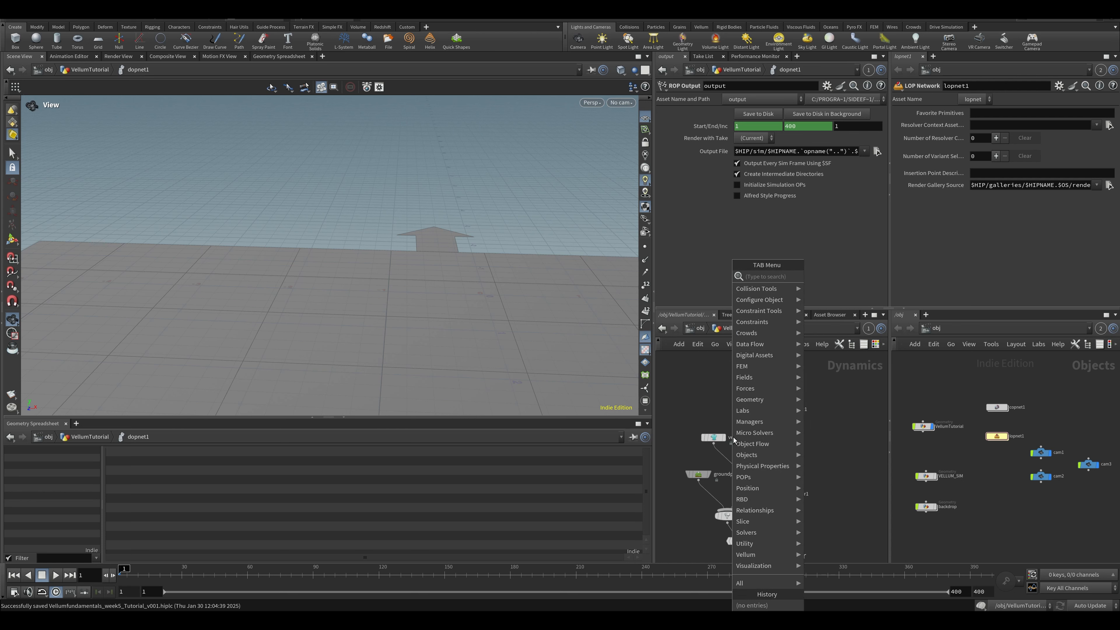
type("vellum so")
left_click(836, 287)
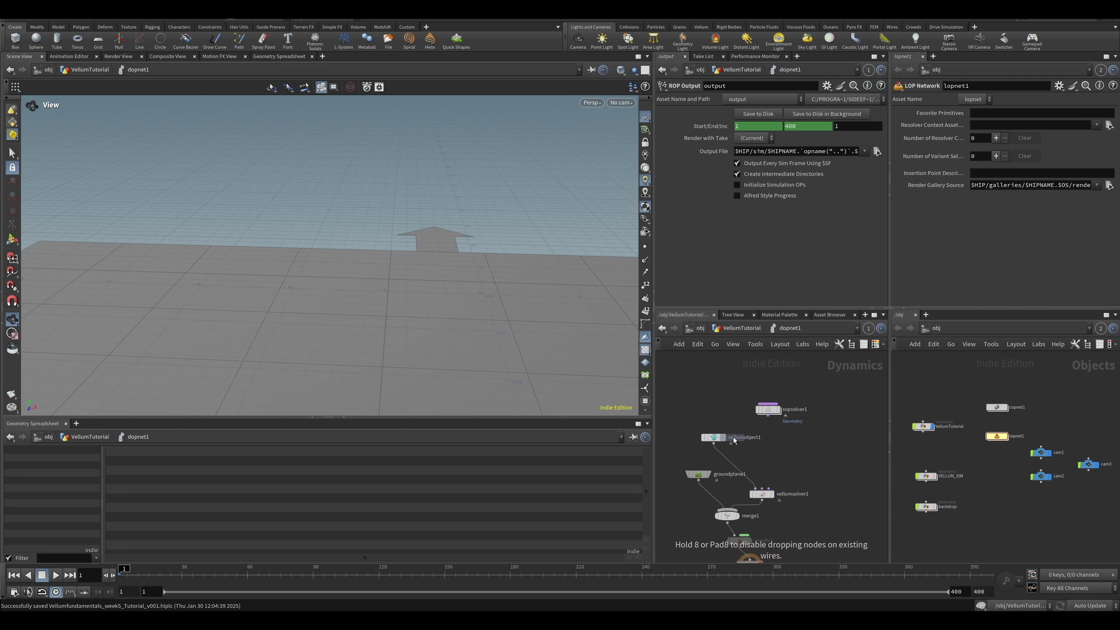
left_click(826, 421)
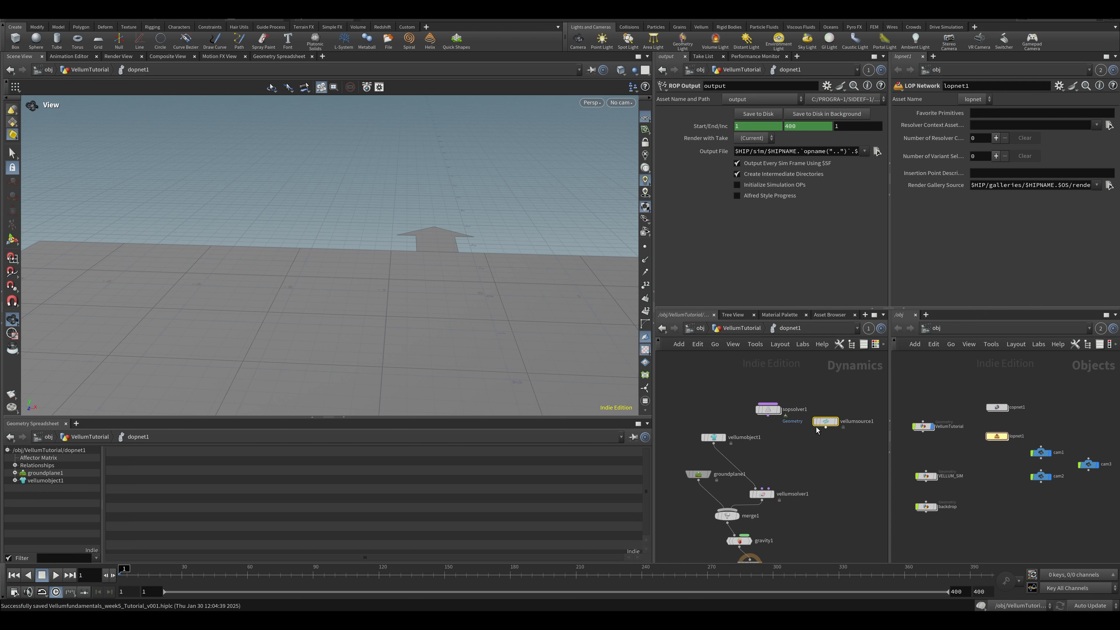
Step: Go up to VellumTutorial, route dopnet1's first input through null1 and rename the null GEO
left_click(741, 330)
middle_click_drag(805, 387, 847, 355)
left_click_drag(740, 463, 746, 510)
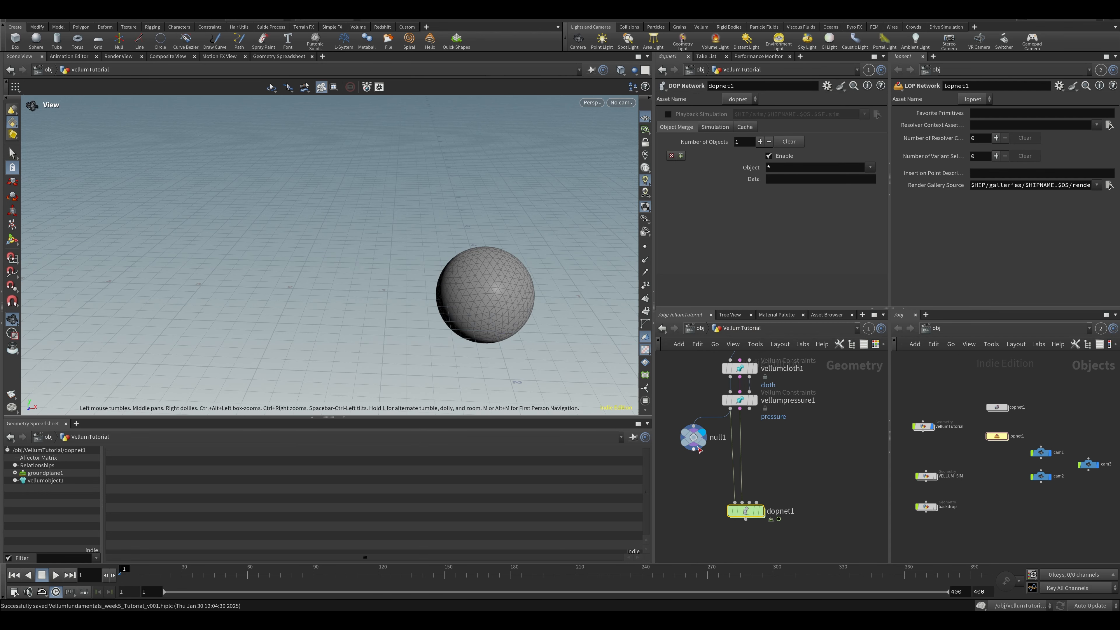
mouse_move(697, 447)
left_mouse_down()
mouse_move(724, 457)
mouse_move(712, 459)
left_mouse_up()
double_click(735, 451)
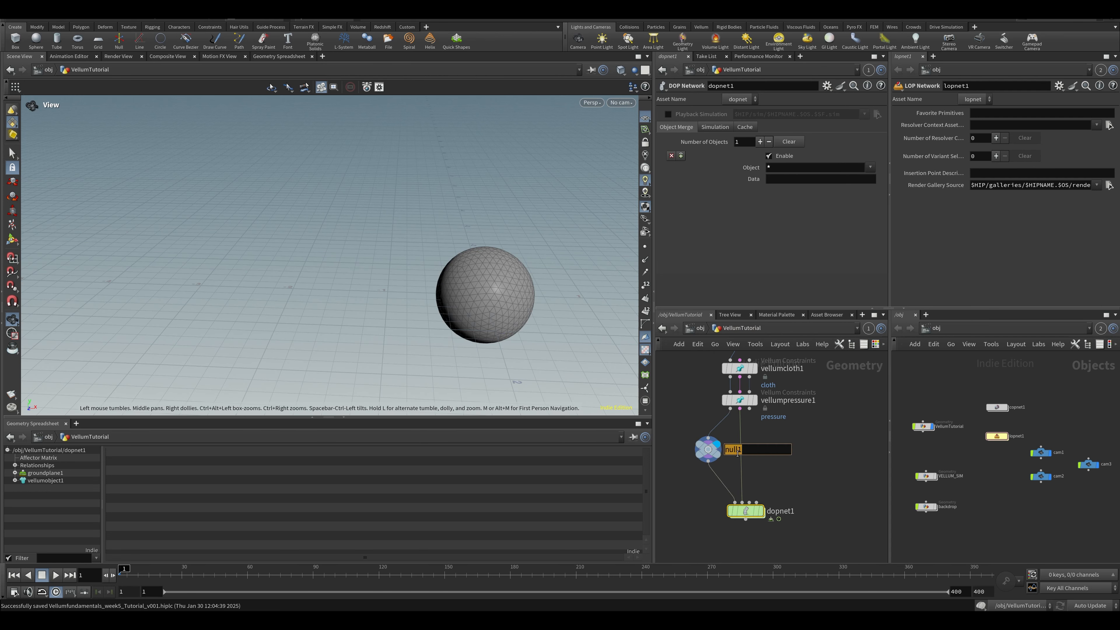
type("GEO1")
key("Return")
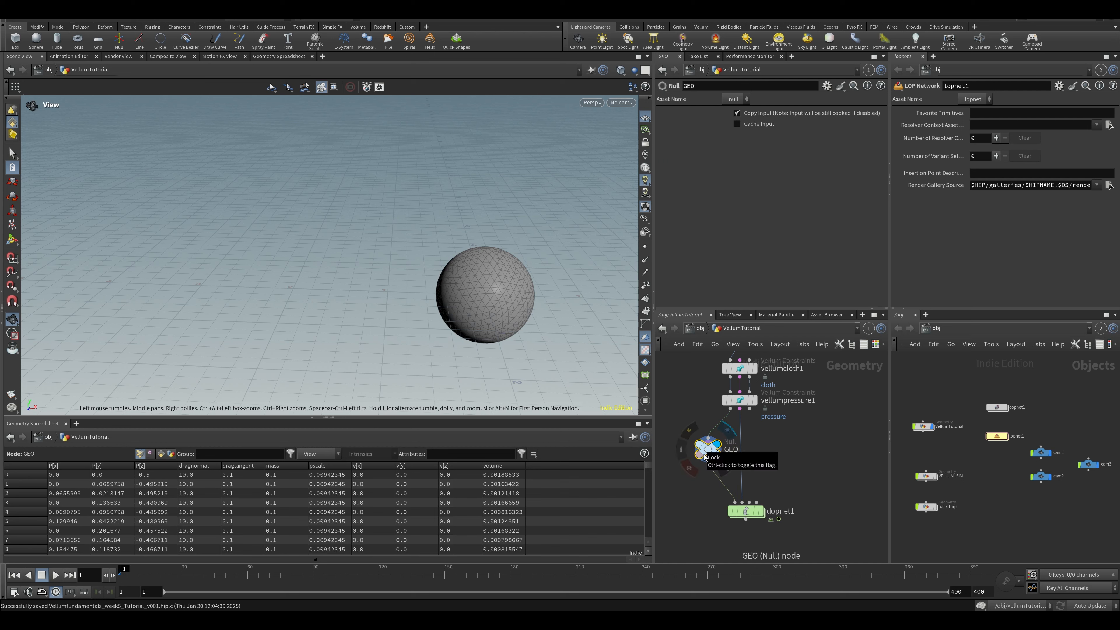
Step: Duplicate GEO into the constraint stream between vellumpressure1 and dopnet1, rename the copy CON and save the scene
left_click_drag(703, 454, 748, 452)
left_click(775, 448)
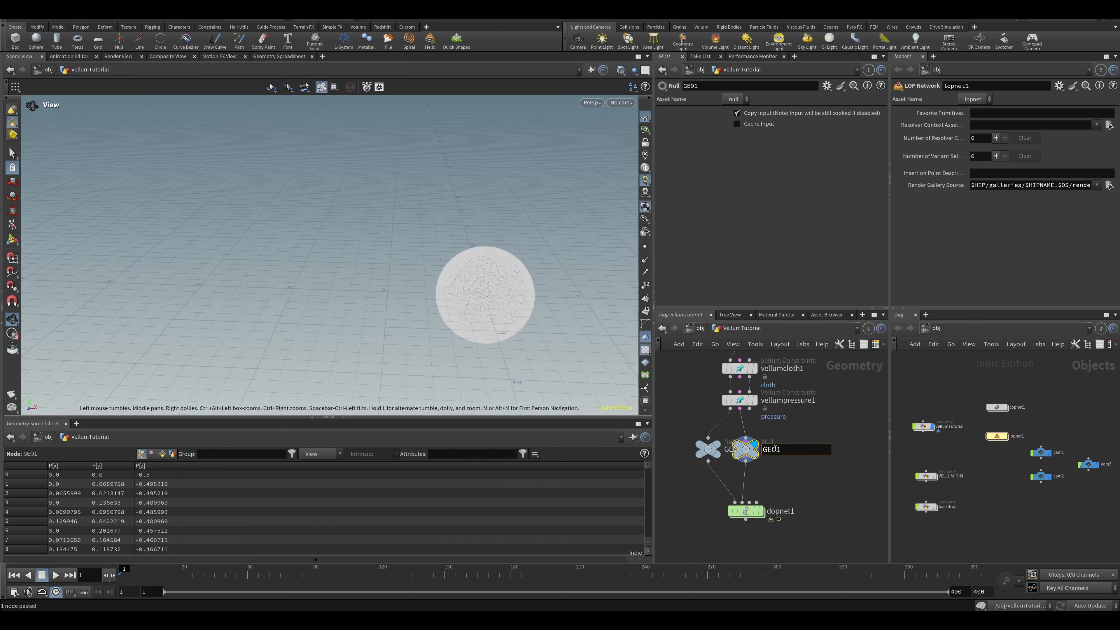
type("CON")
key("Return")
key("ctrl+s")
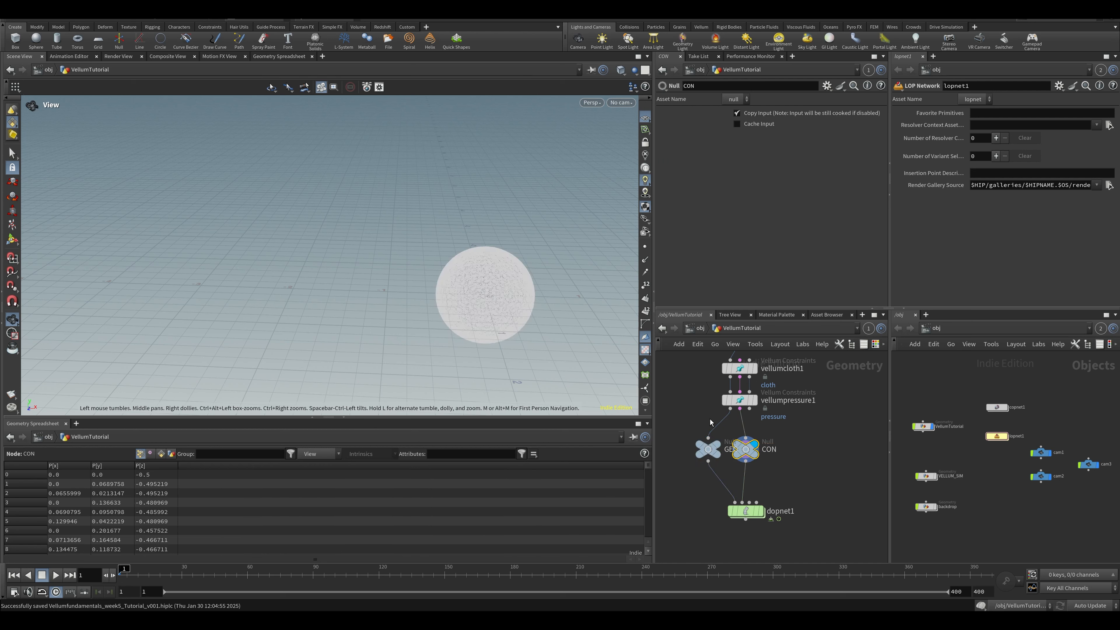
Step: Show the VellumTutorial network in the second network editor and select dopnet1 there
key("super")
key("super")
key("ctrl+2")
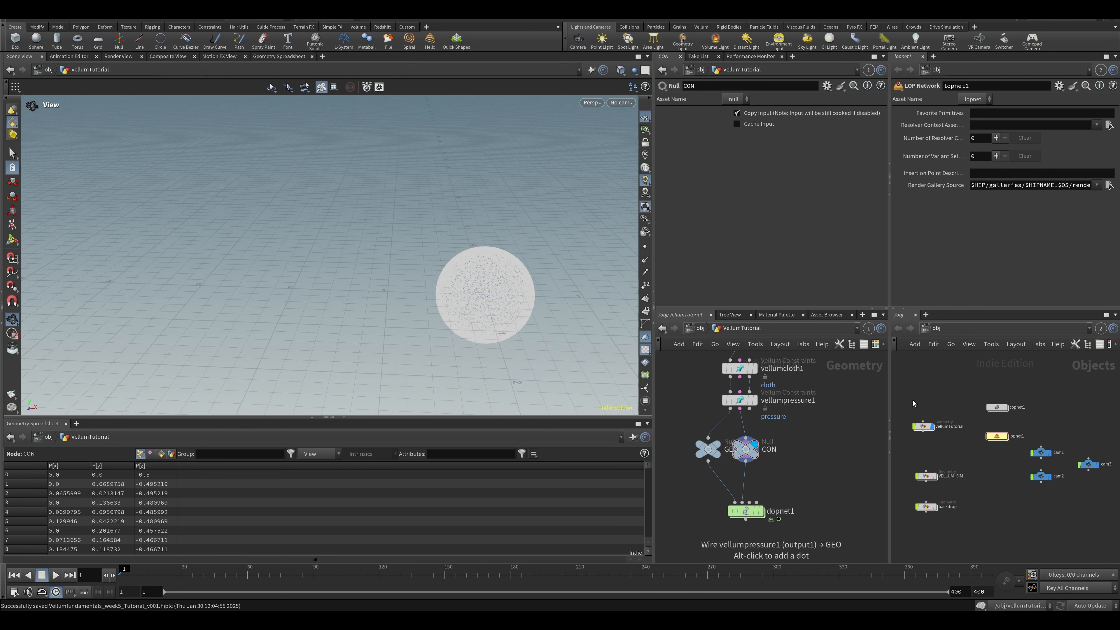
key("2")
left_click(978, 512)
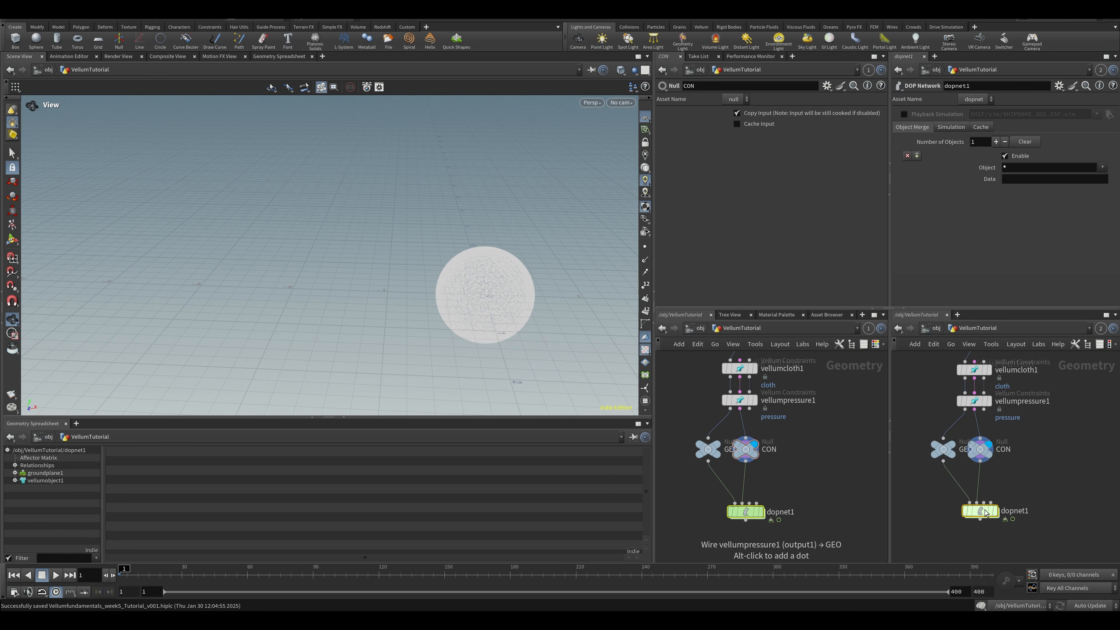
Step: Add a Grid node beside the Vellum constraint chain
middle_click_drag(1076, 422, 1013, 433)
key("Tab")
type("gr")
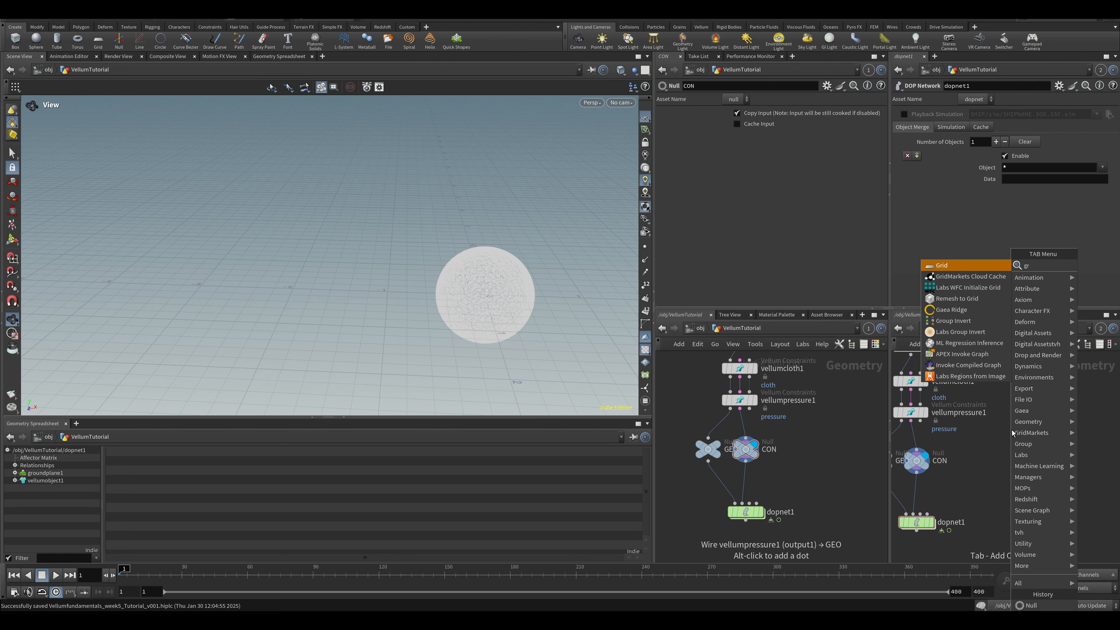
type("i")
key("Return")
left_click(1010, 395)
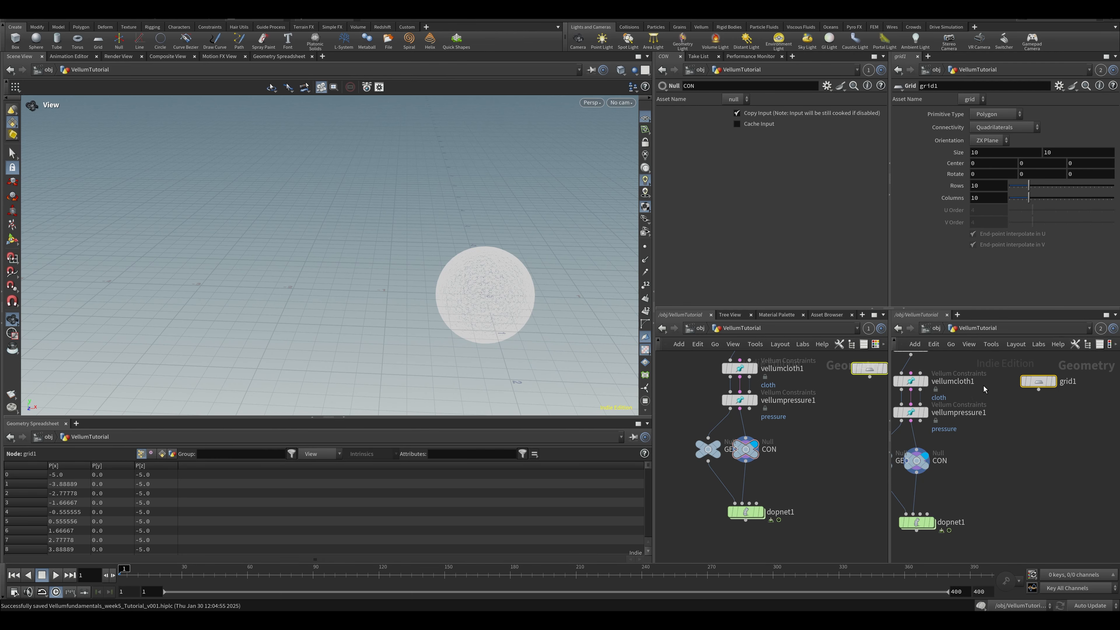
Step: Try linking the viewport to pane group 1, then link it to pane group 2
left_click(591, 70)
left_click(604, 118)
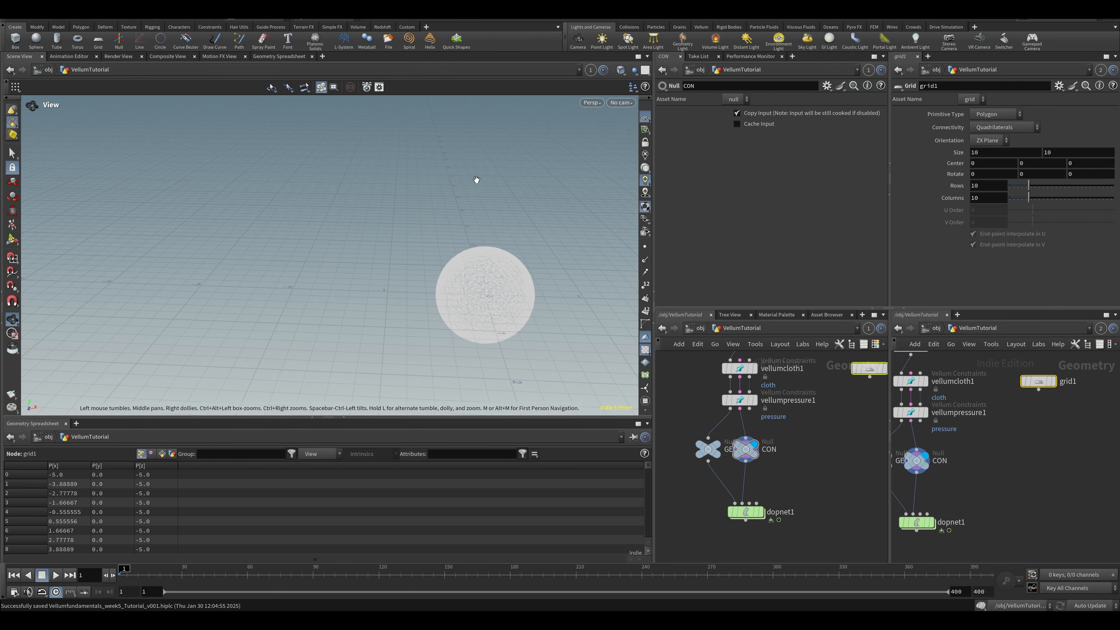
right_click_drag(445, 202, 203, 238)
left_click_drag(203, 238, 273, 232)
left_click(592, 71)
left_click(608, 125)
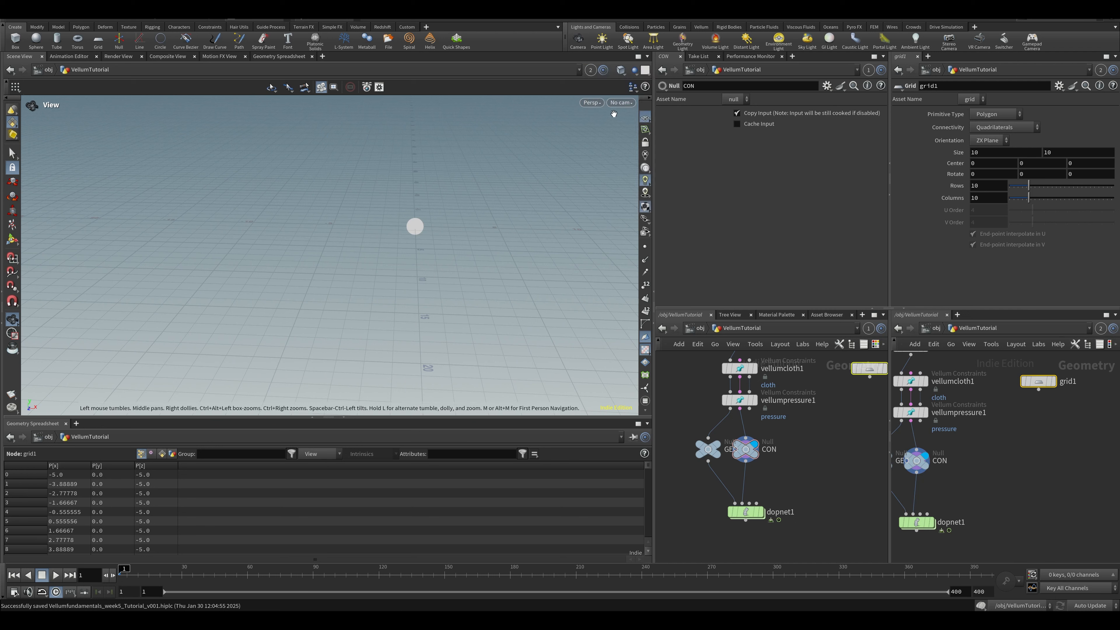
Step: Display grid1, set its center height to 3.3 and enlarge its size to 23.6 by 23.6
key("r")
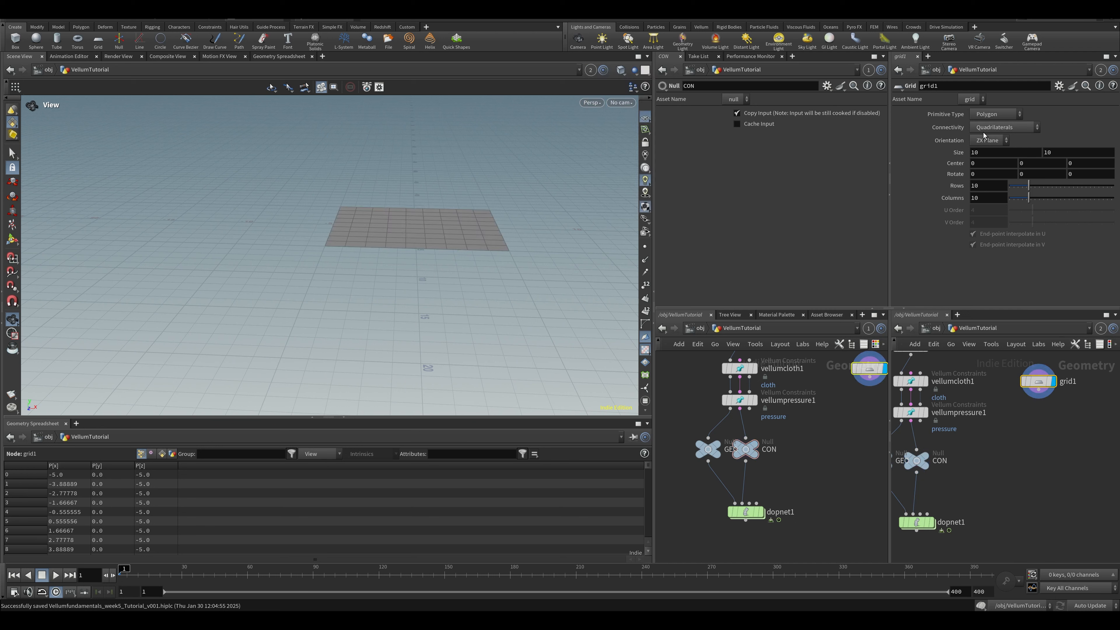
middle_click_drag(1017, 163, 1033, 150)
middle_click_drag(957, 152, 1025, 146)
Step: Add and display a Scatter node fed by grid1 with its Force Total Count set to 1
key("Tab")
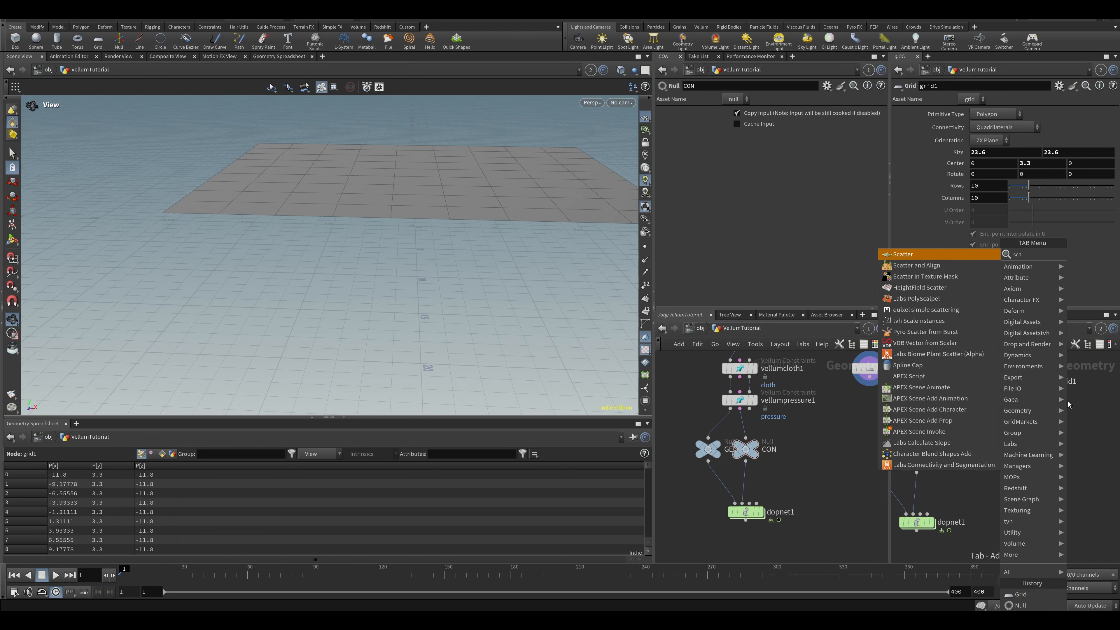
key("Escape")
key("Return")
left_click_drag(991, 164, 865, 149)
type("1")
key("Return")
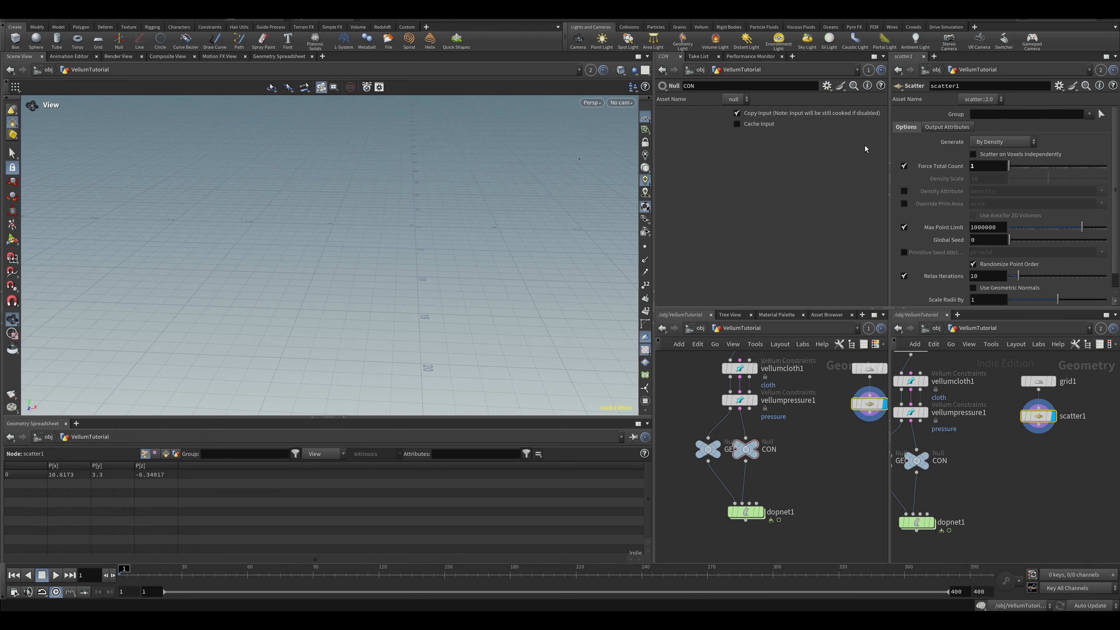
Step: Set scatter1's Global Seed to the expression $F
left_click_drag(985, 240, 927, 232)
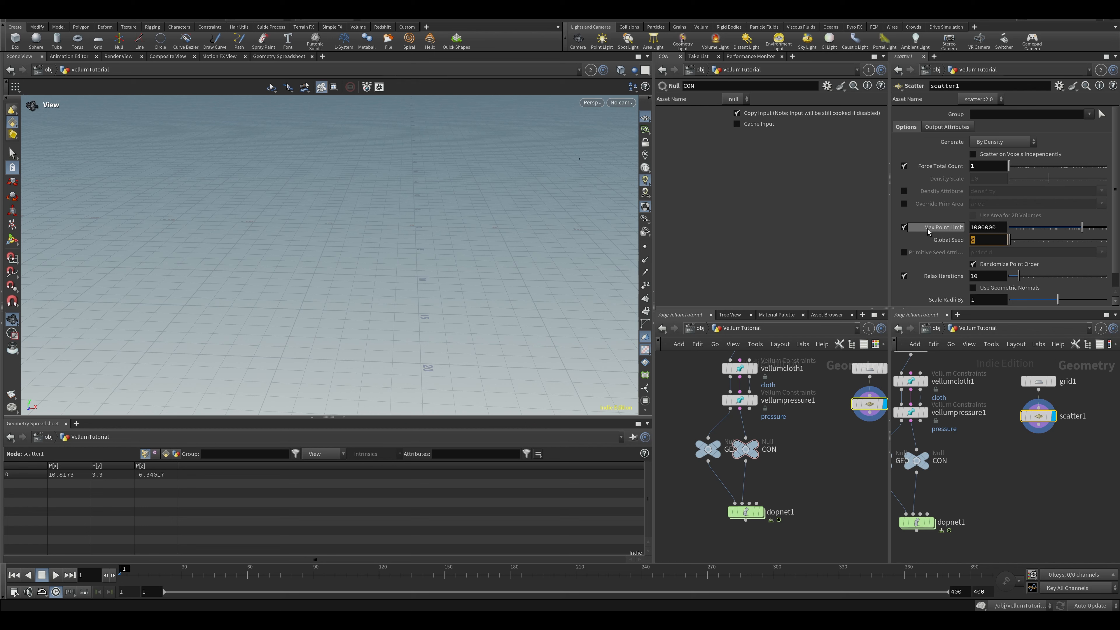
type("$F")
key("Return")
key("h")
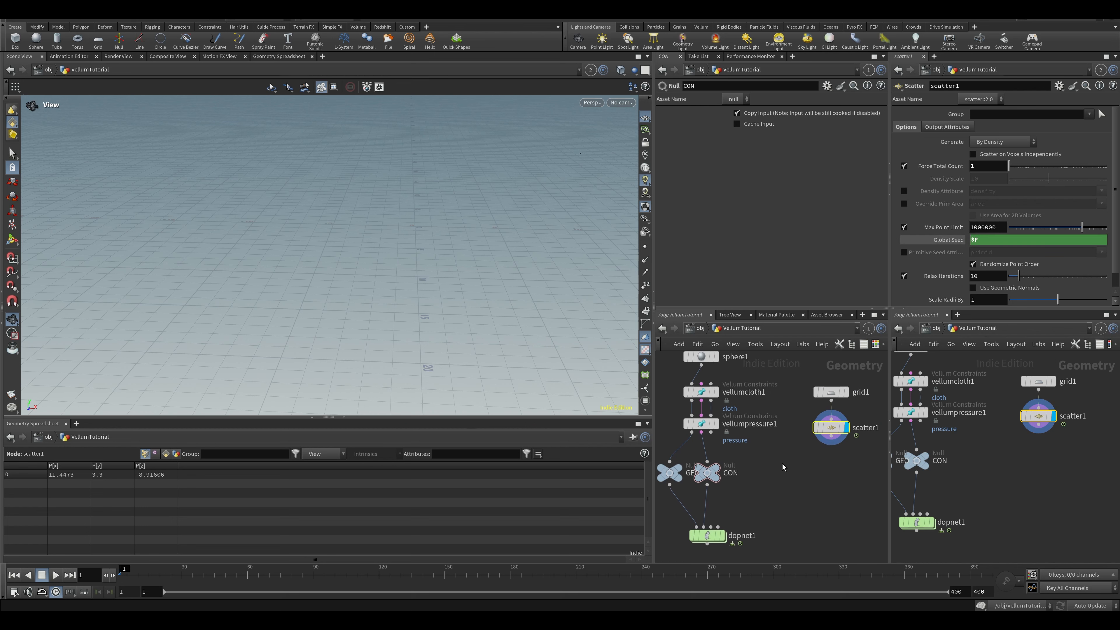
Step: Add a Null node fed by scatter1 and start renaming it with SOURCEP
left_click(817, 477)
key("Tab")
type("null")
key("Return")
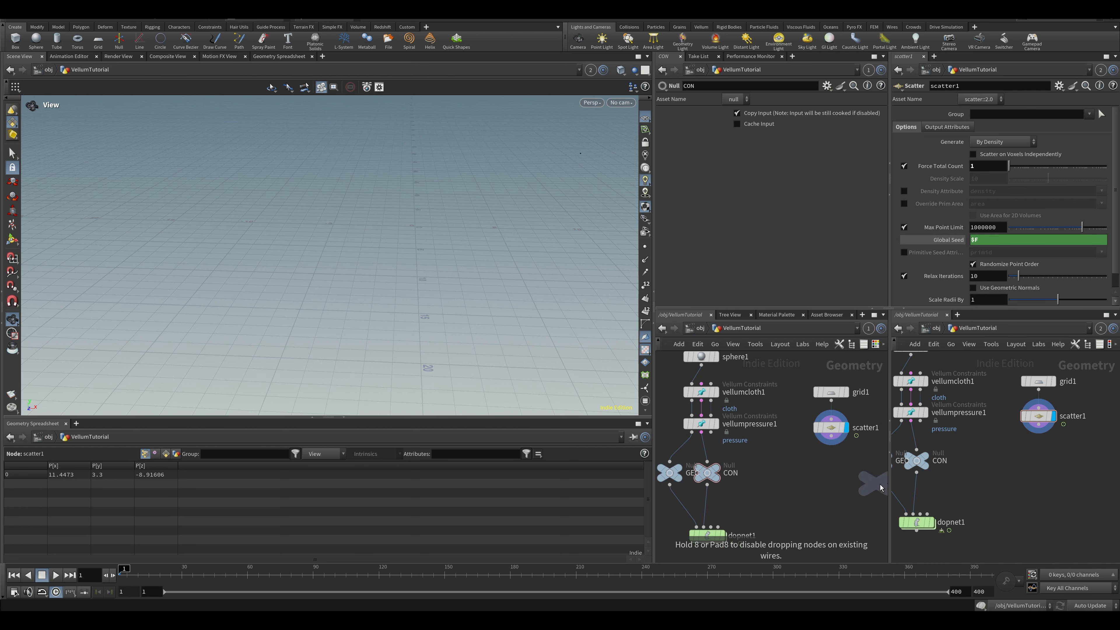
left_click(839, 482)
left_click_drag(831, 436, 855, 482)
double_click(864, 482)
type("SOURCEP")
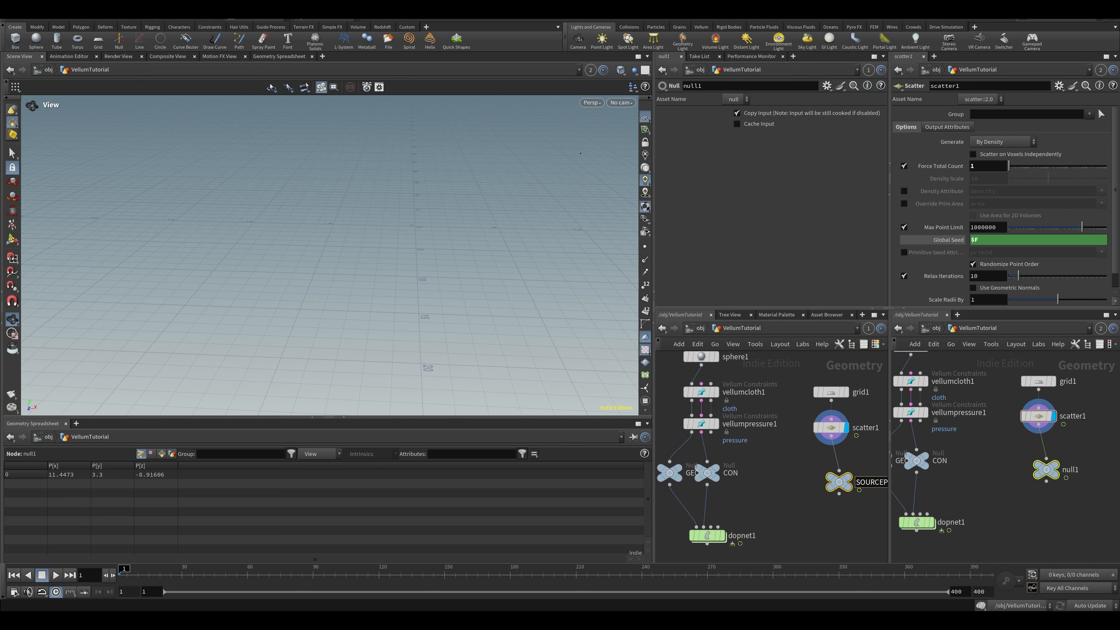
Step: Rename the null node below scatter1 to SOURCEPOINTs
type("OINTDS")
key("Return")
middle_click_drag(814, 514, 792, 479)
middle_click_drag(1115, 477, 1029, 463)
double_click(1030, 459)
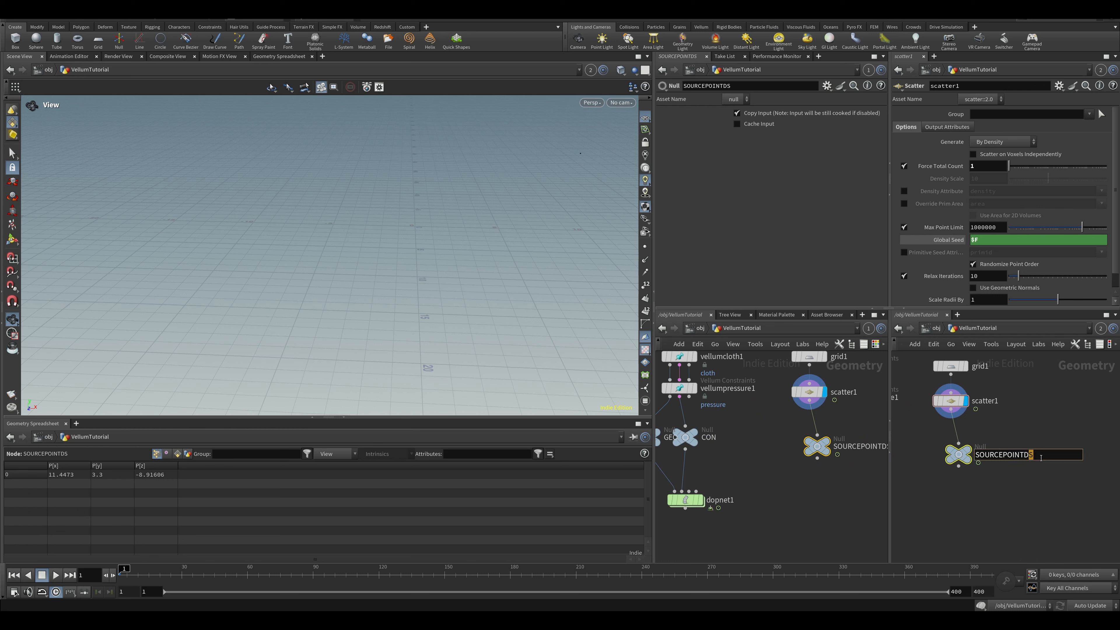
key("Return")
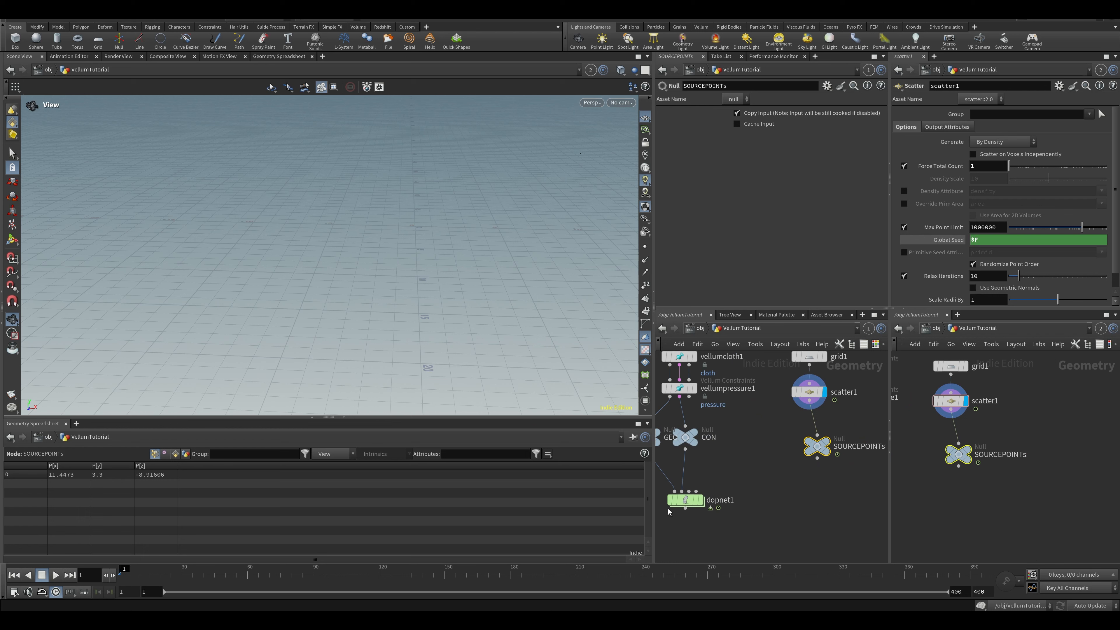
Step: Go inside dopnet1 and set the Vellum Source emission type to Each Frame
double_click(685, 501)
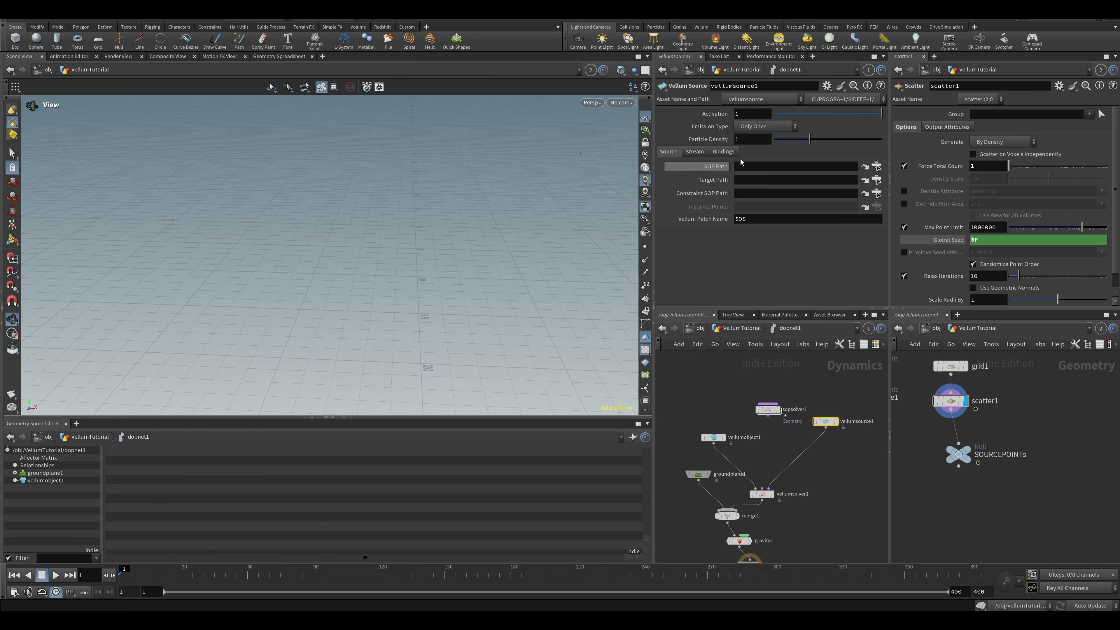
left_click(759, 126)
left_click(752, 150)
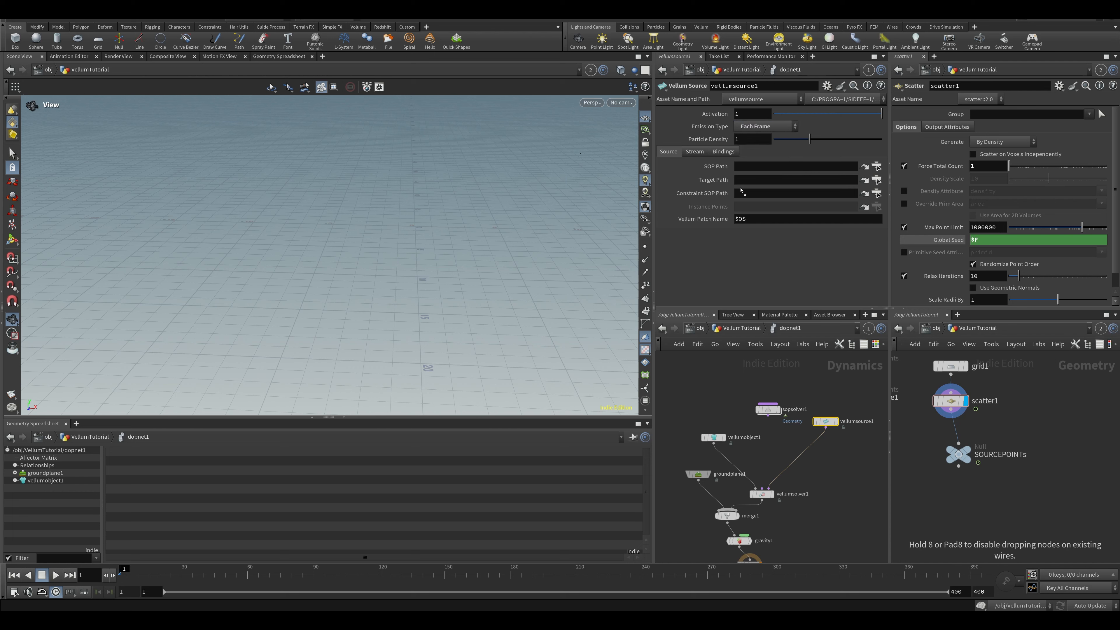
Step: Assign the GEO null as the Vellum Source's SOP Path and the CON null as its Target Path
left_click_drag(958, 455, 945, 484)
middle_click_drag(946, 484, 1098, 483)
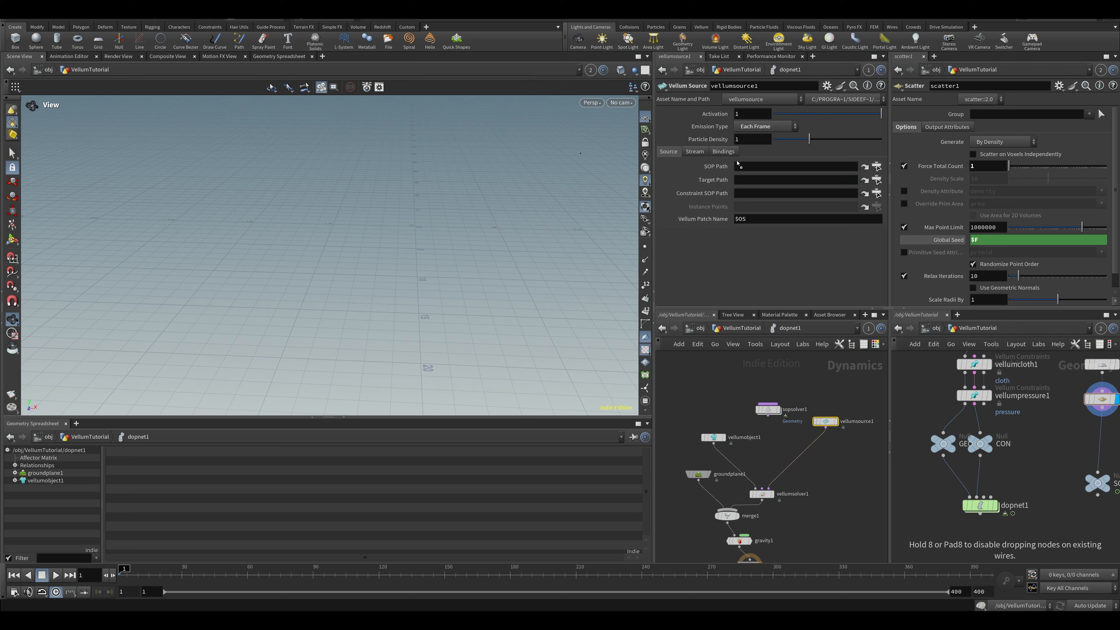
left_click_drag(737, 163, 739, 166)
left_click_drag(977, 443, 749, 184)
Step: Change the emission type to Instance on Points and assign the SOURCEPOINTs null as Instance Points
left_click(755, 127)
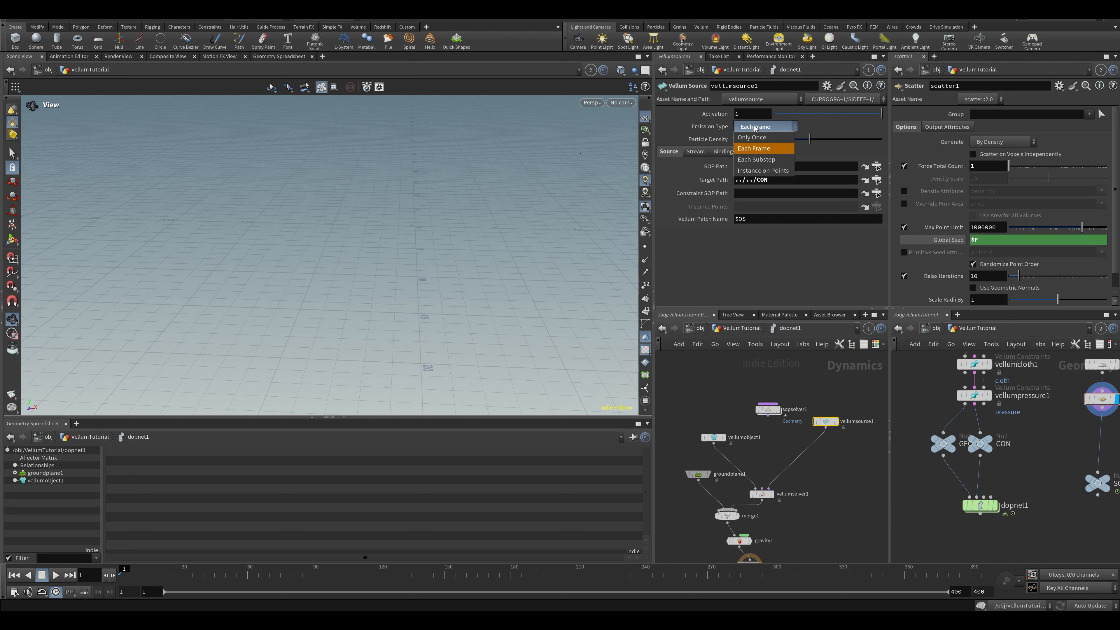
left_click(764, 170)
left_click_drag(1091, 483, 749, 207)
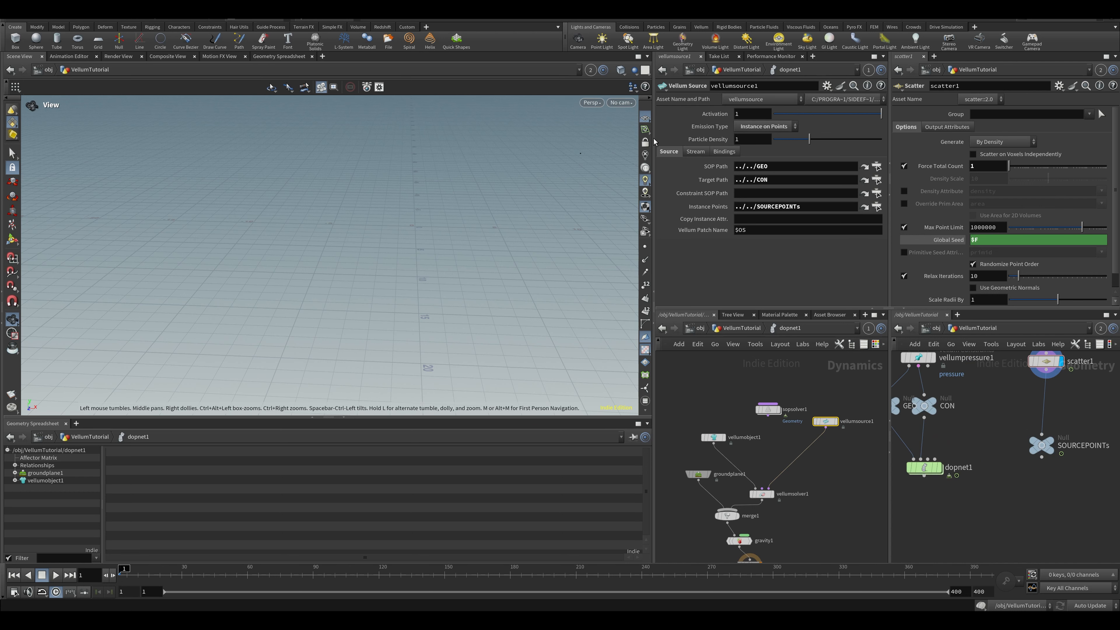
Step: Link the scene view to the dopnet1 network, play the simulation and return to the first frame
left_click(590, 71)
left_click(595, 113)
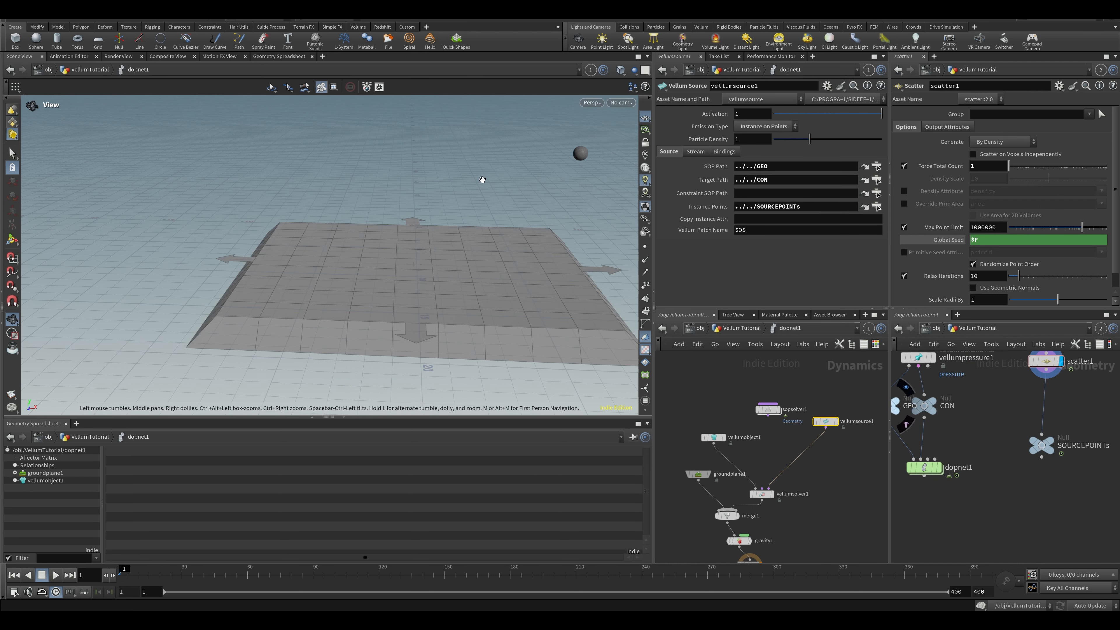
right_click_drag(473, 188, 269, 240)
key("Up")
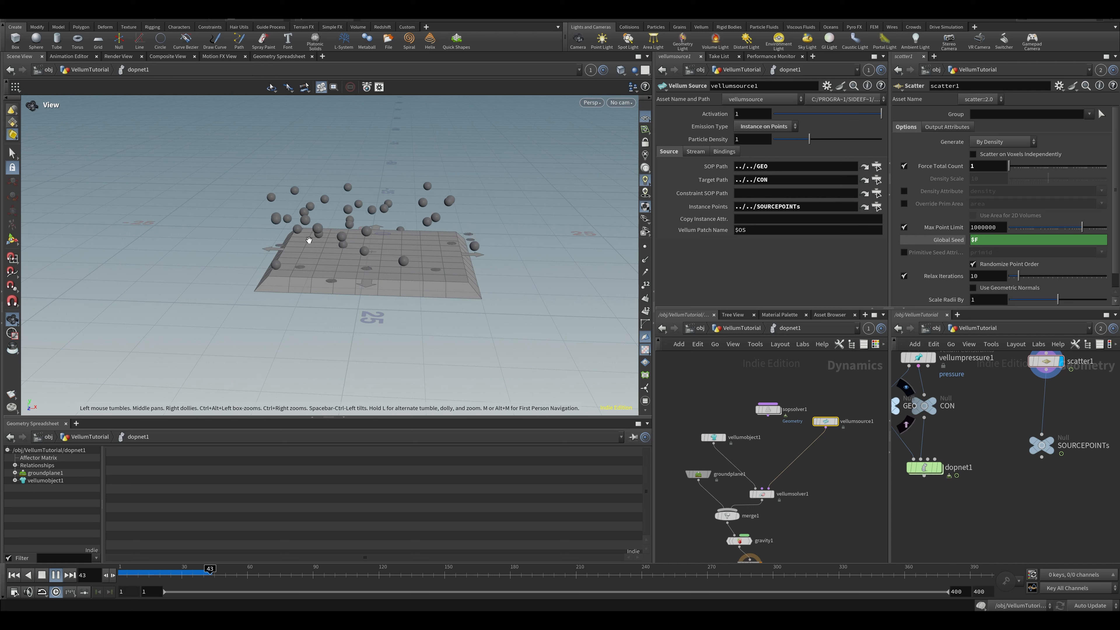
key("ctrl+Left")
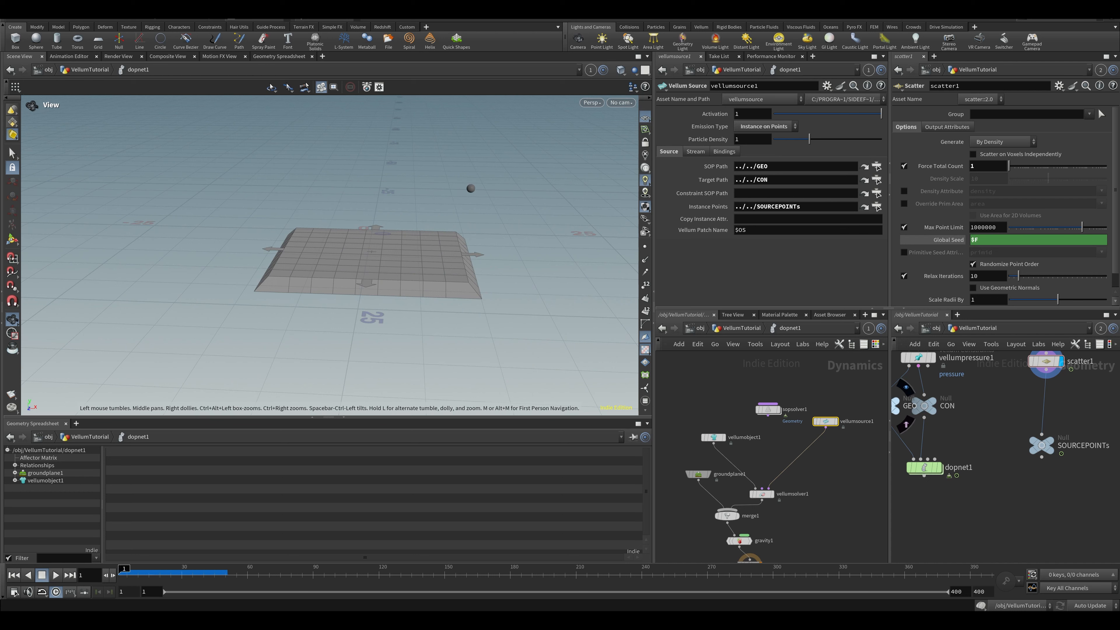
Step: Move the ../../CON reference from Target Path to Constraint SOP Path on the Vellum Source
triple_click(805, 181)
key("ctrl+c")
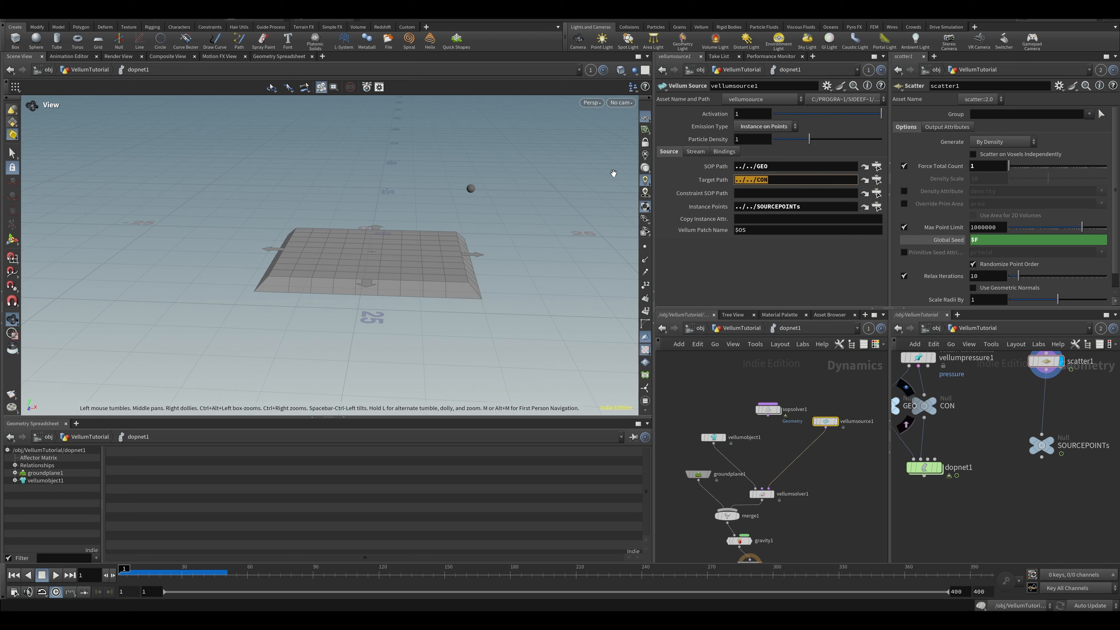
key("BackSpace")
left_click(786, 195)
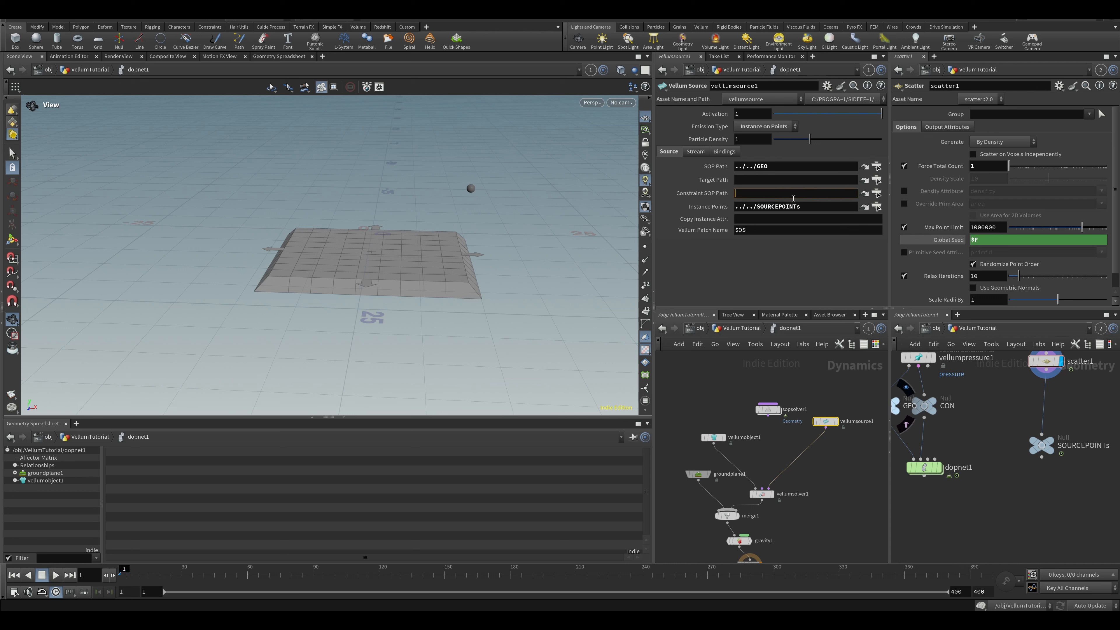
key("ctrl+v")
key("Return")
Step: Play the simulation to check the emission with the constraint source, and return to the first frame
key("Up")
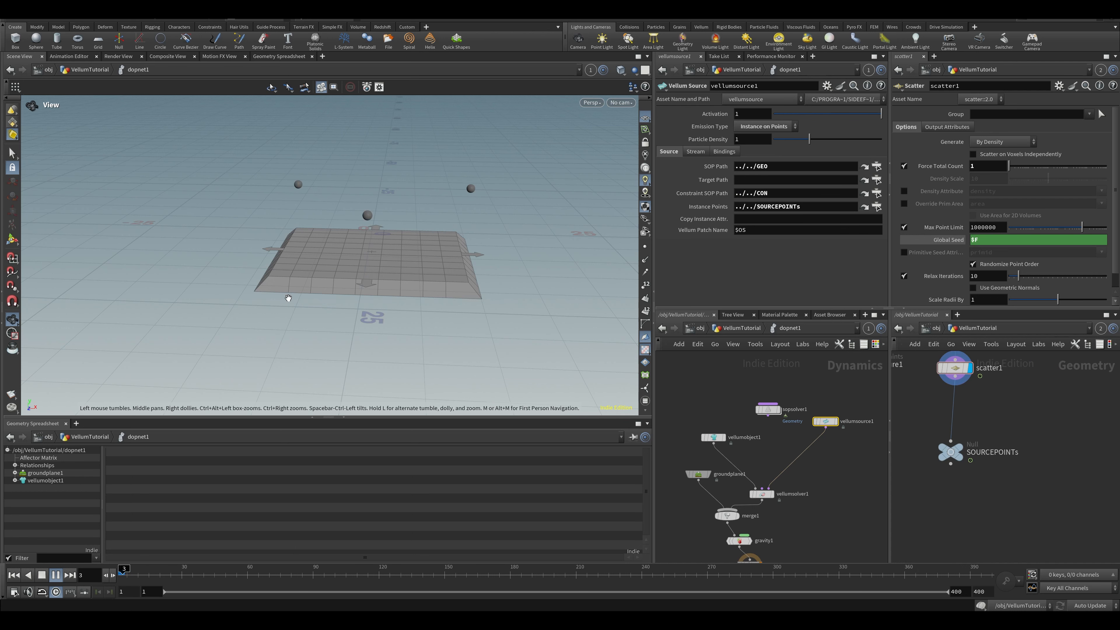
key("Up")
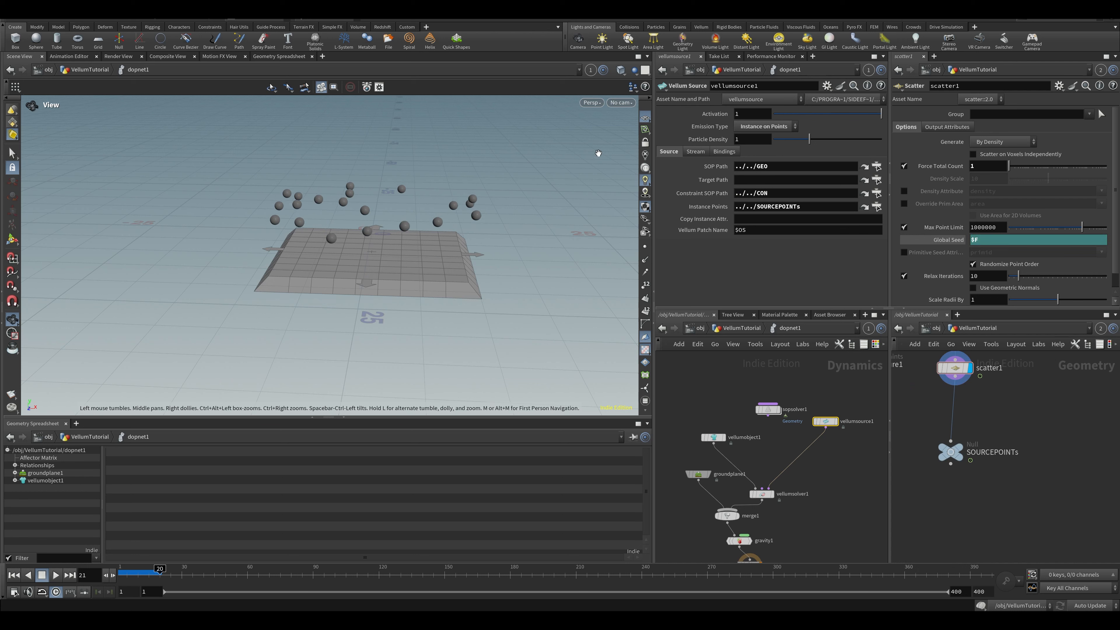
key("ctrl+Up")
Step: Set the Vellum Source's Activation to the expression $F%10==1
type("$")
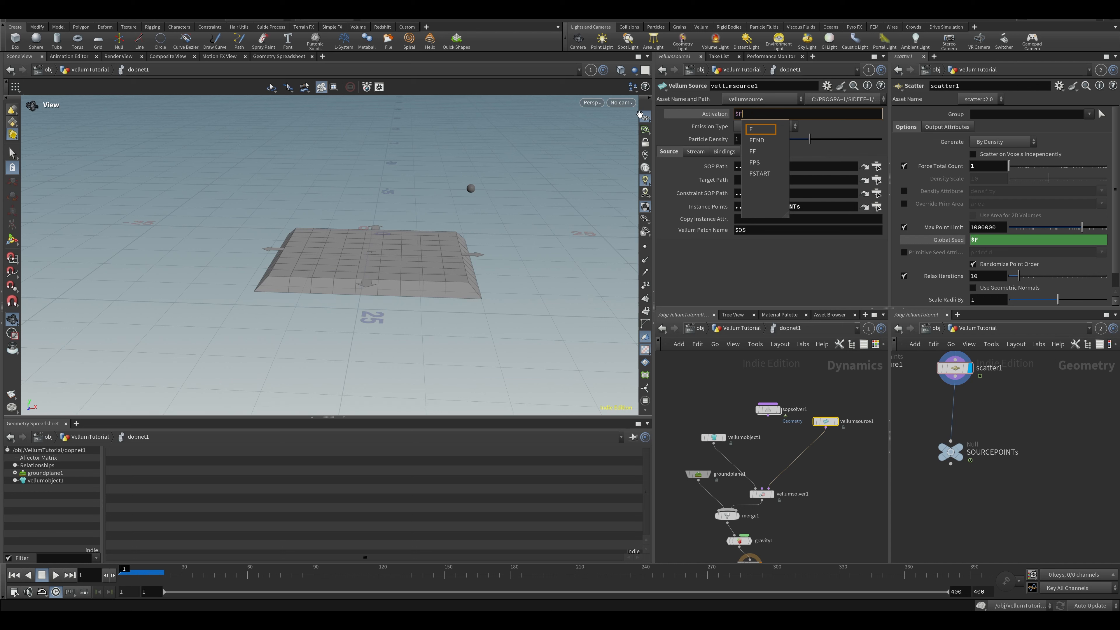
type("F%")
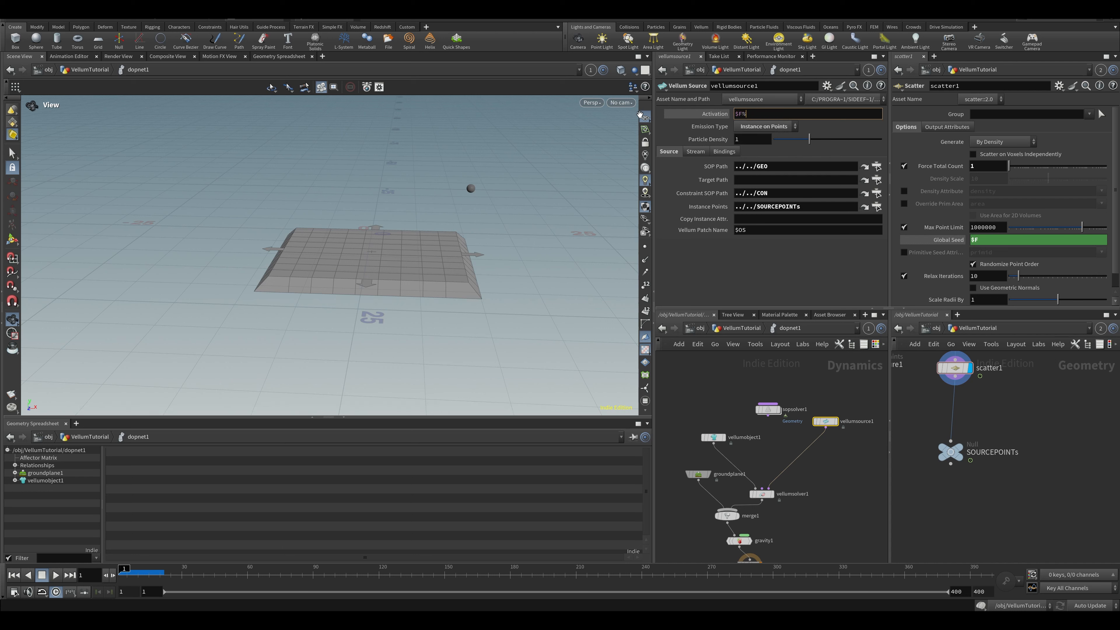
type("10==1")
key("Return")
Step: Play the simulation to frame 60 to check the emission interval, and save the scene
key("Up")
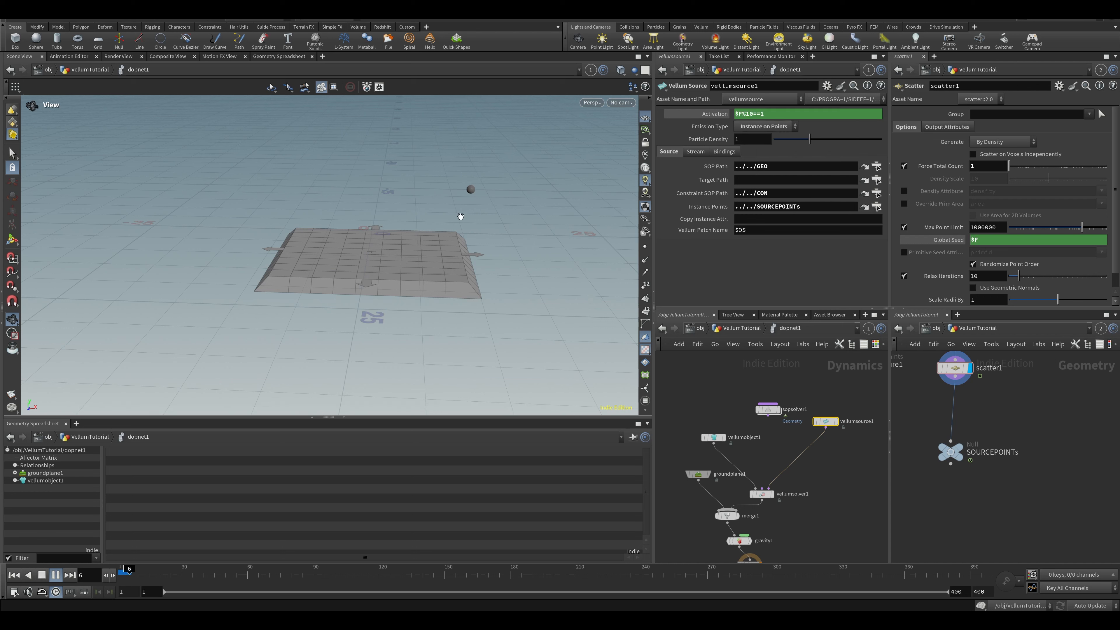
scroll(385, 243, "up", 5)
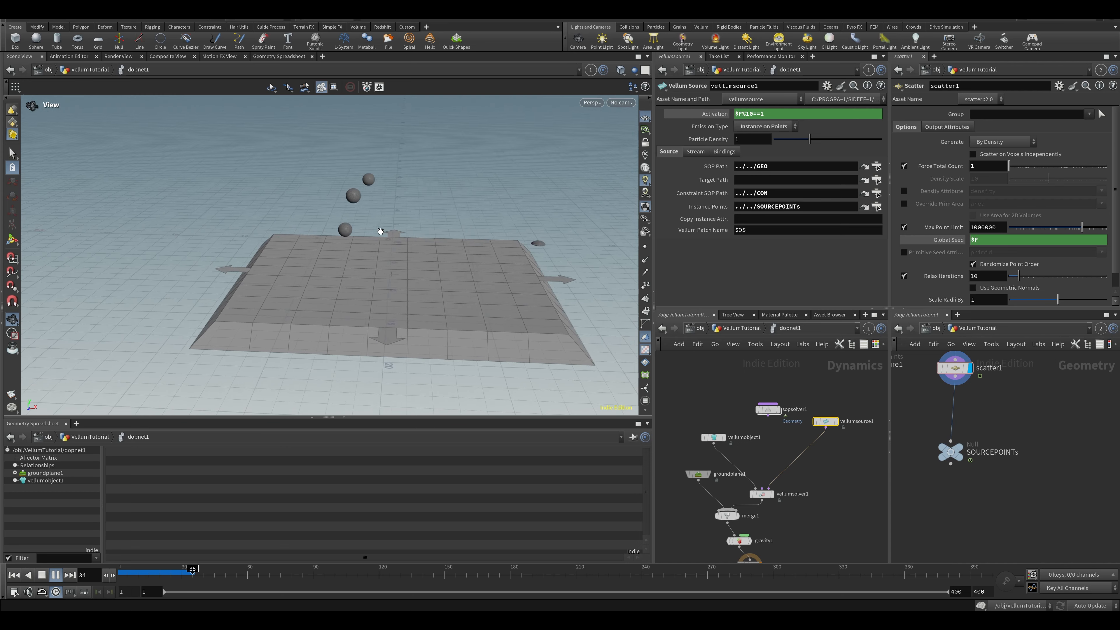
key("Up")
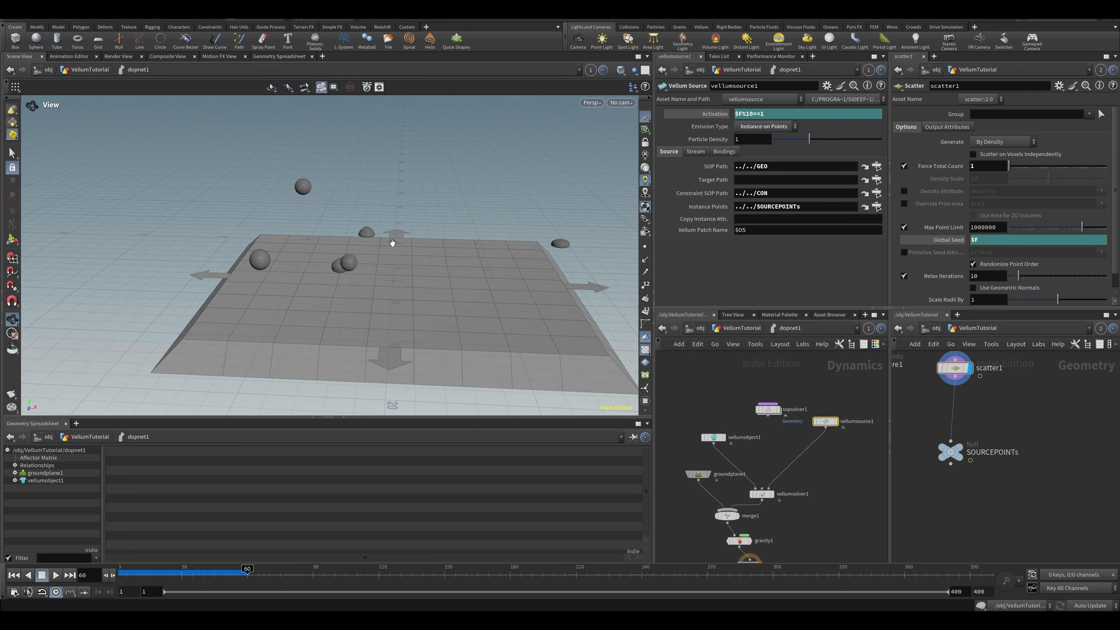
key("ctrl+s")
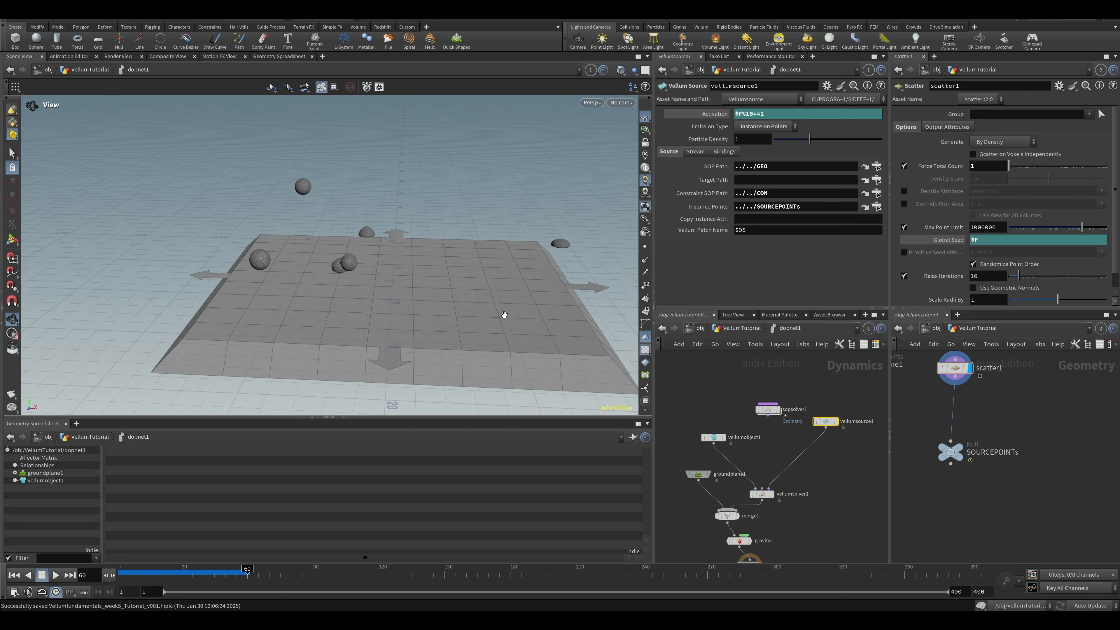
Step: Continue playing the simulation to frame 66 with the whole ground plane in view
scroll(504, 315, "down", 5)
key("ctrl+Up")
key("Up")
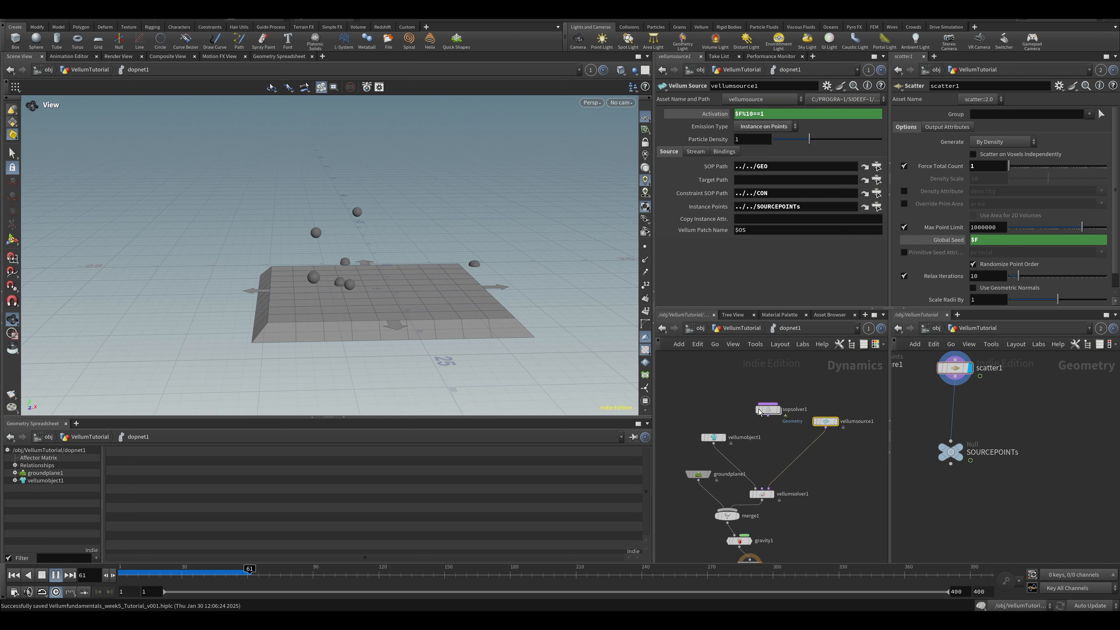
key("Up")
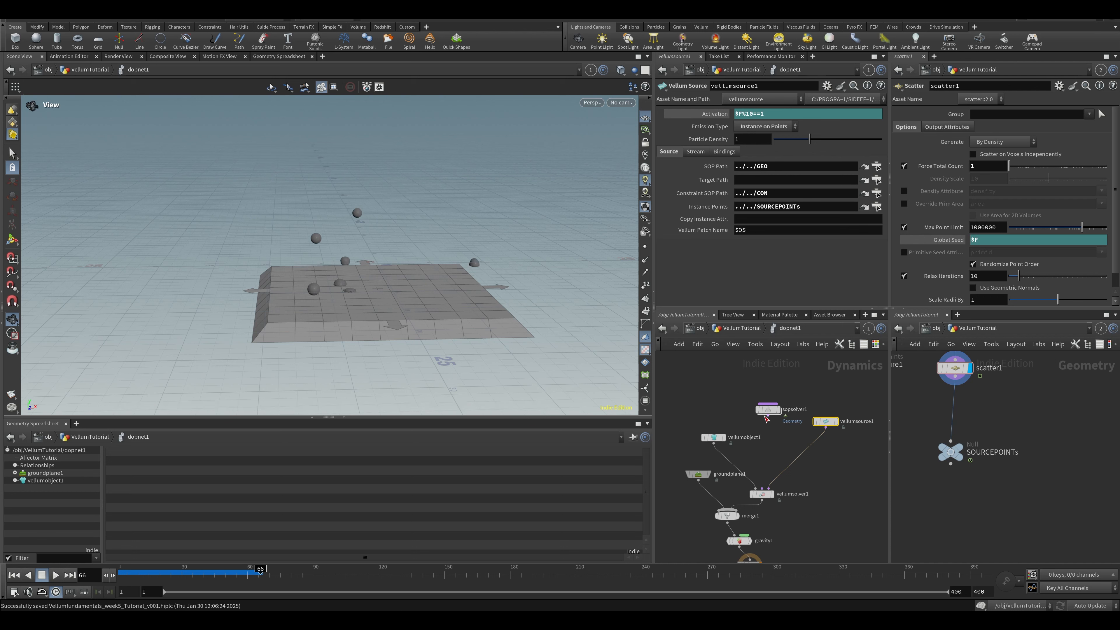
Step: Place sopsolver1 above vellumsolver1, save the scene and wire sopsolver1 into vellumsolver1's Particle Forces input
left_click_drag(767, 416, 761, 401)
left_click(762, 406)
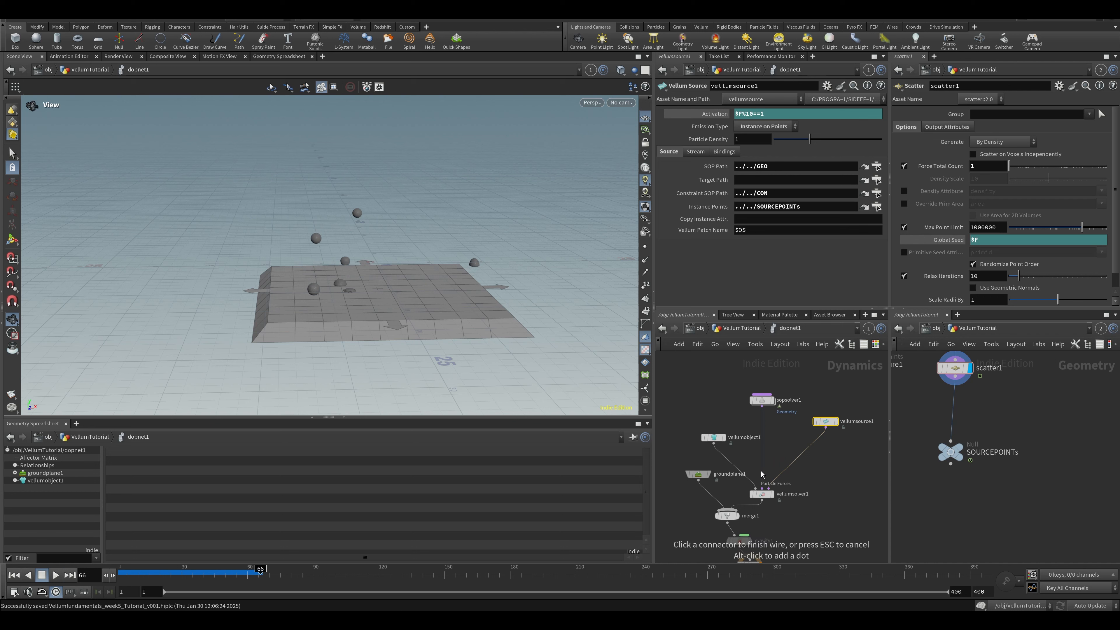
left_click(762, 486)
key("ctrl+z")
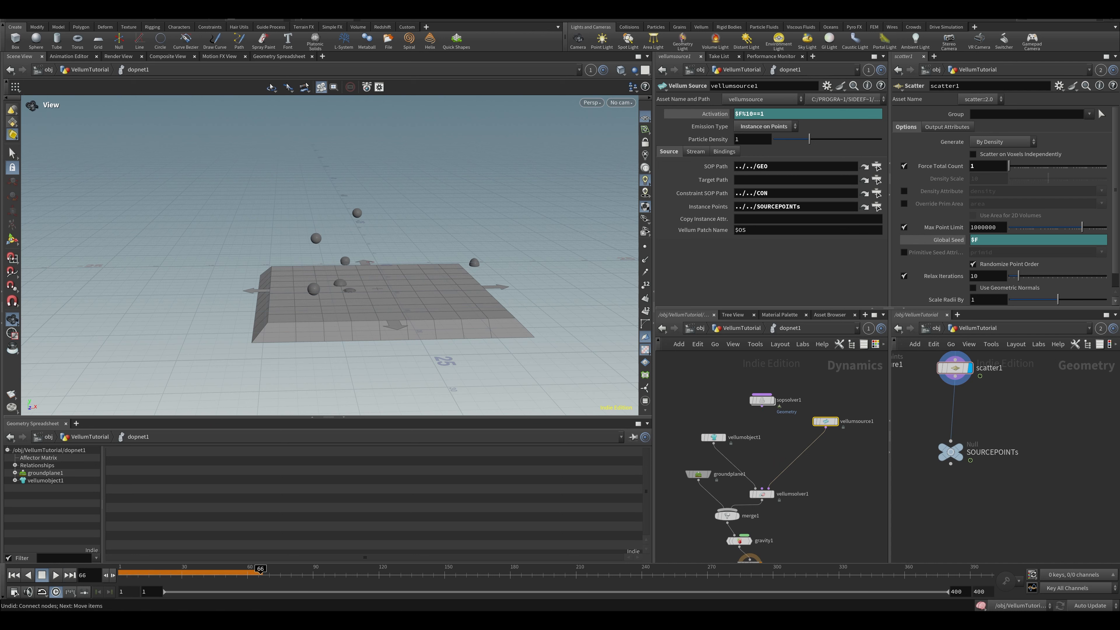
key("ctrl+s")
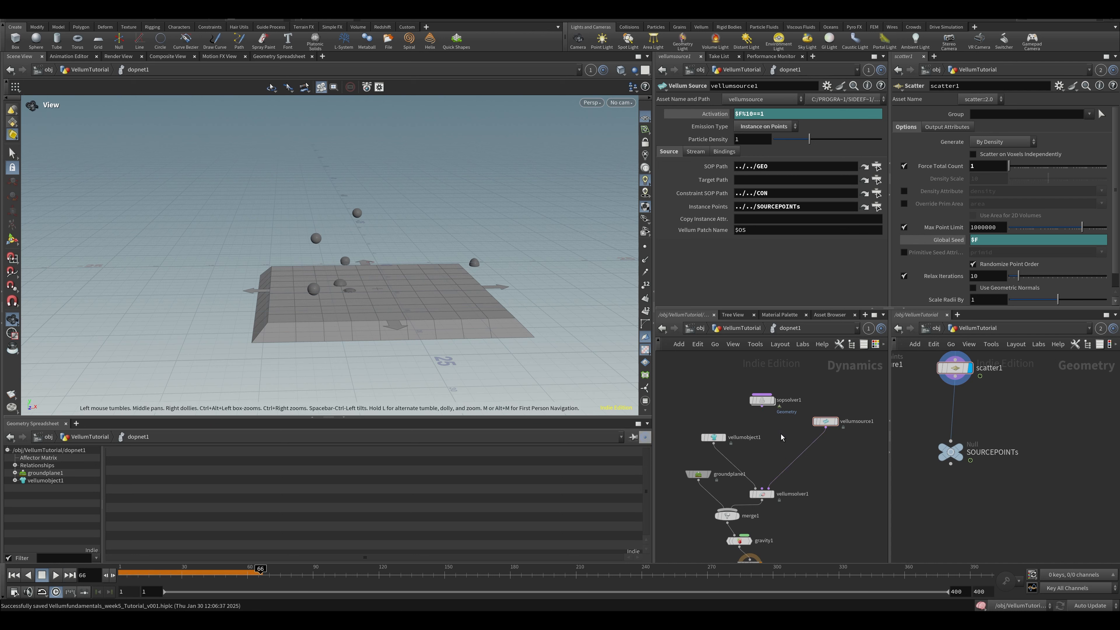
left_click(762, 406)
left_click_drag(765, 479, 763, 485)
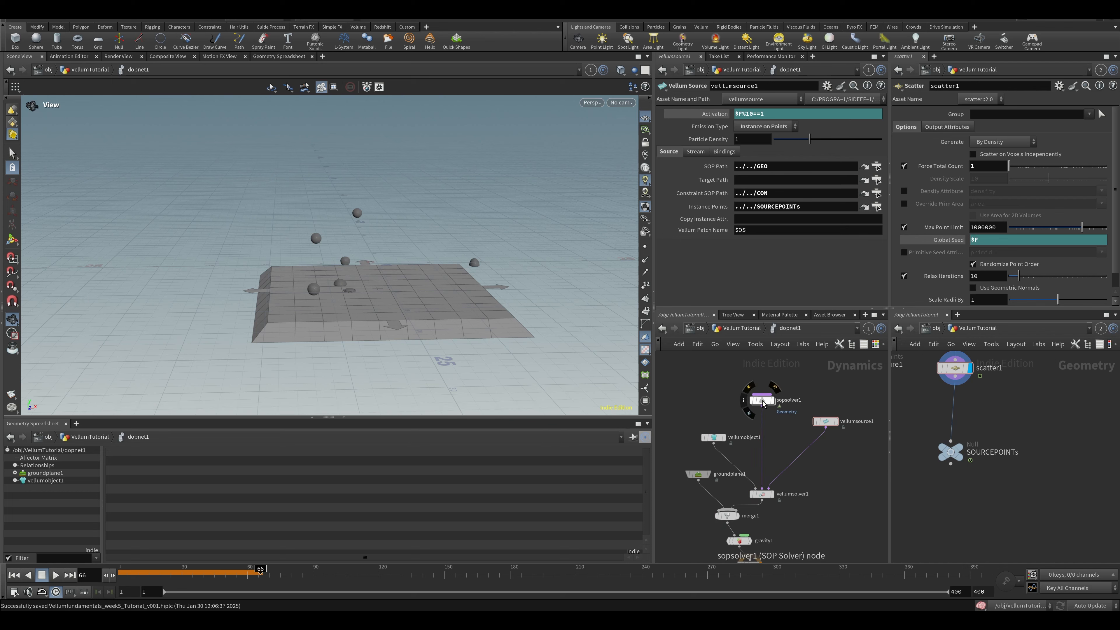
Step: Go inside sopsolver1 and add a Connectivity node below dop_geometry
double_click(762, 401)
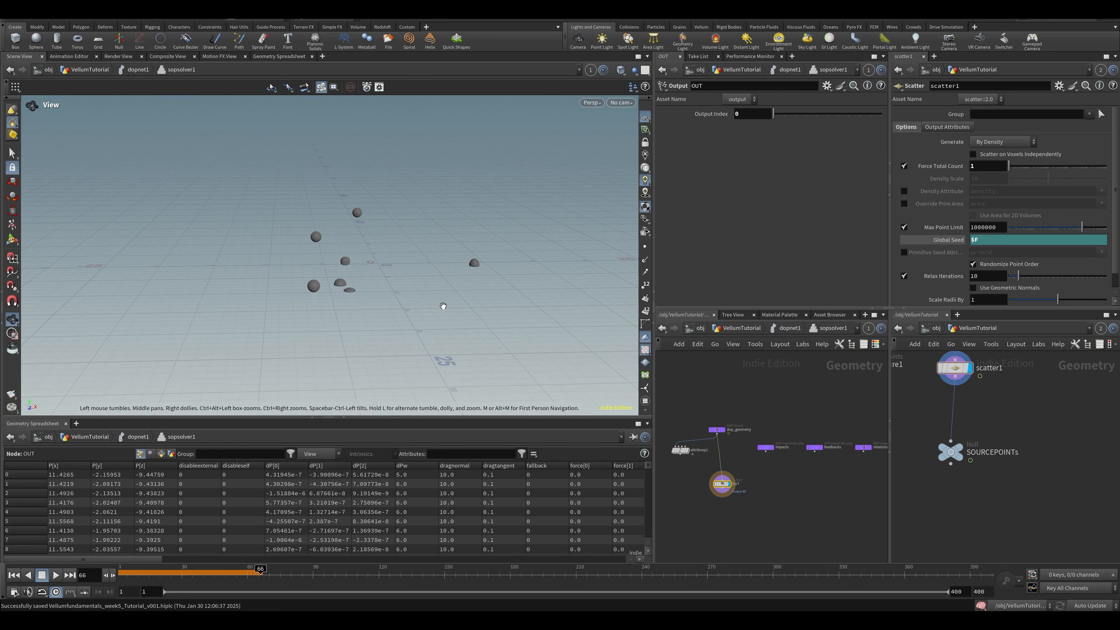
scroll(399, 277, "up", 3)
right_click_drag(399, 277, 469, 308)
left_click_drag(470, 308, 300, 348)
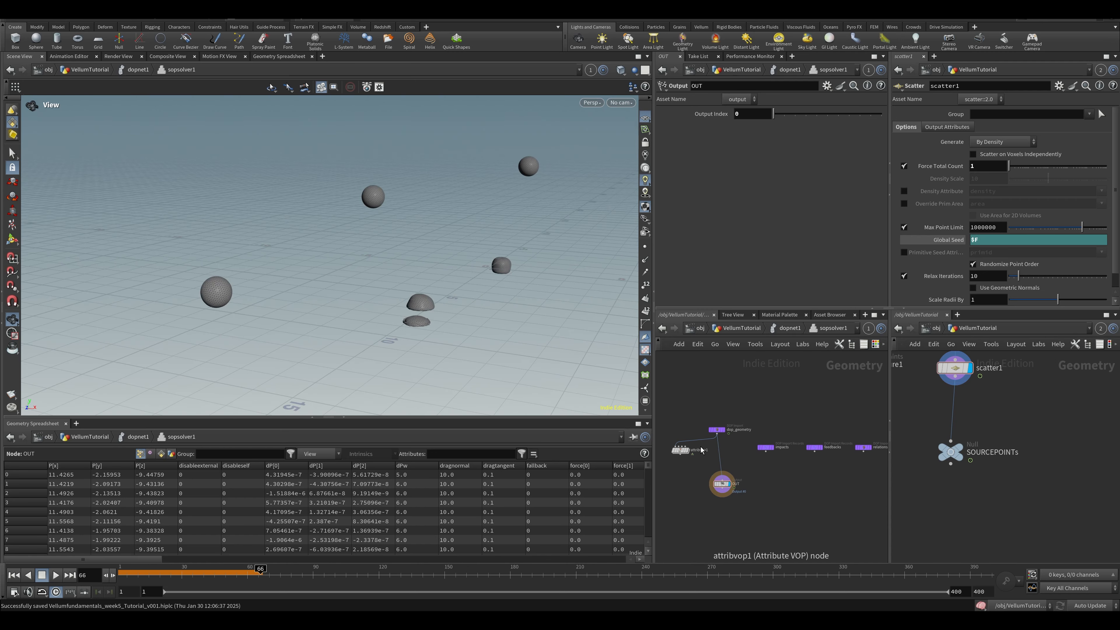
key("Tab")
type("class")
key("BackSpace")
key("BackSpace")
key("BackSpace")
key("BackSpace")
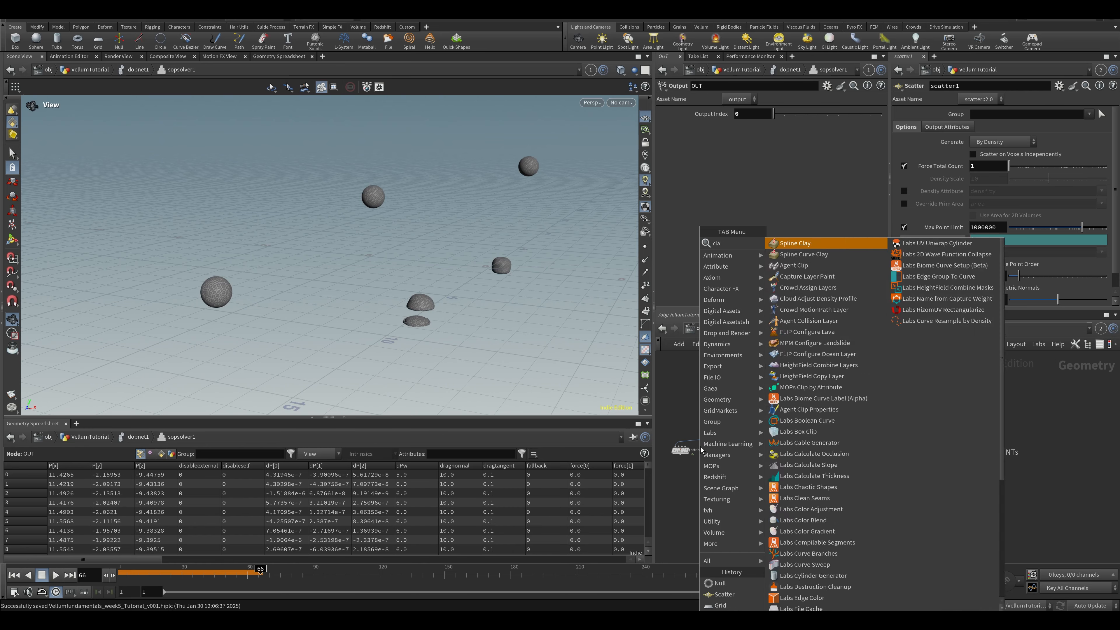
type("onne")
key("Return")
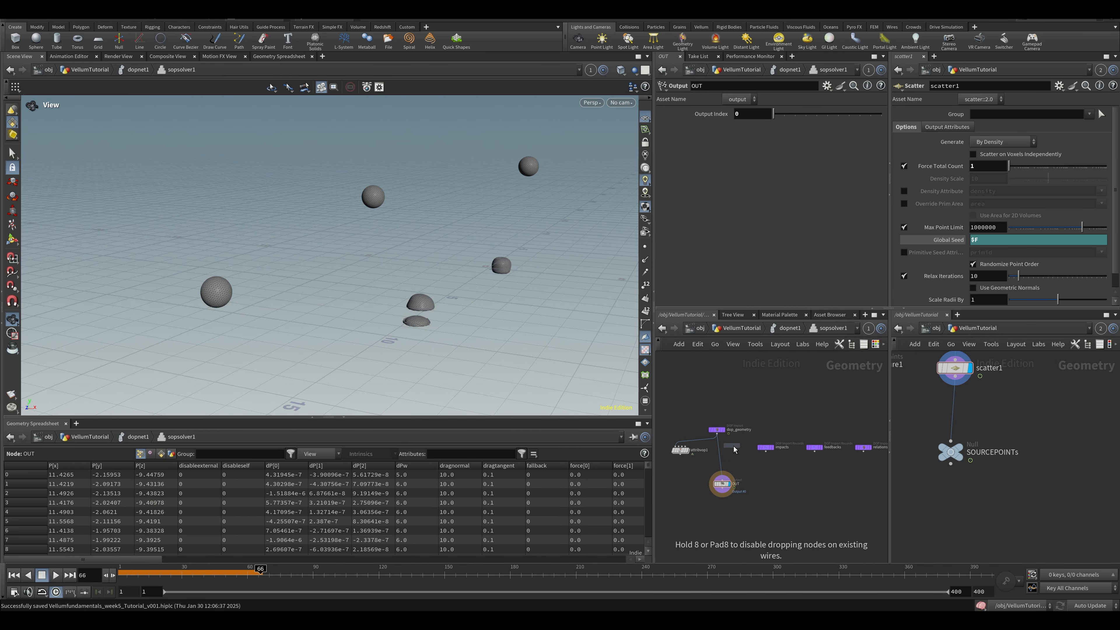
left_click(731, 450)
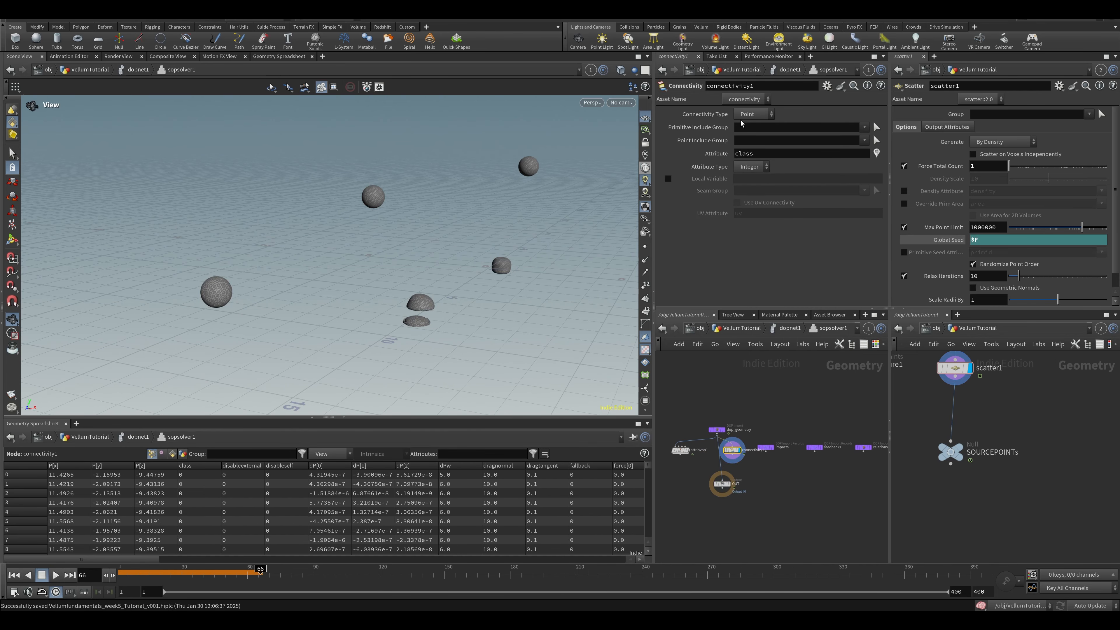
Step: Set the Connectivity type to Primitive and inspect the primitive class attribute in the spreadsheet, sorted by class
left_click(753, 113)
left_click(751, 132)
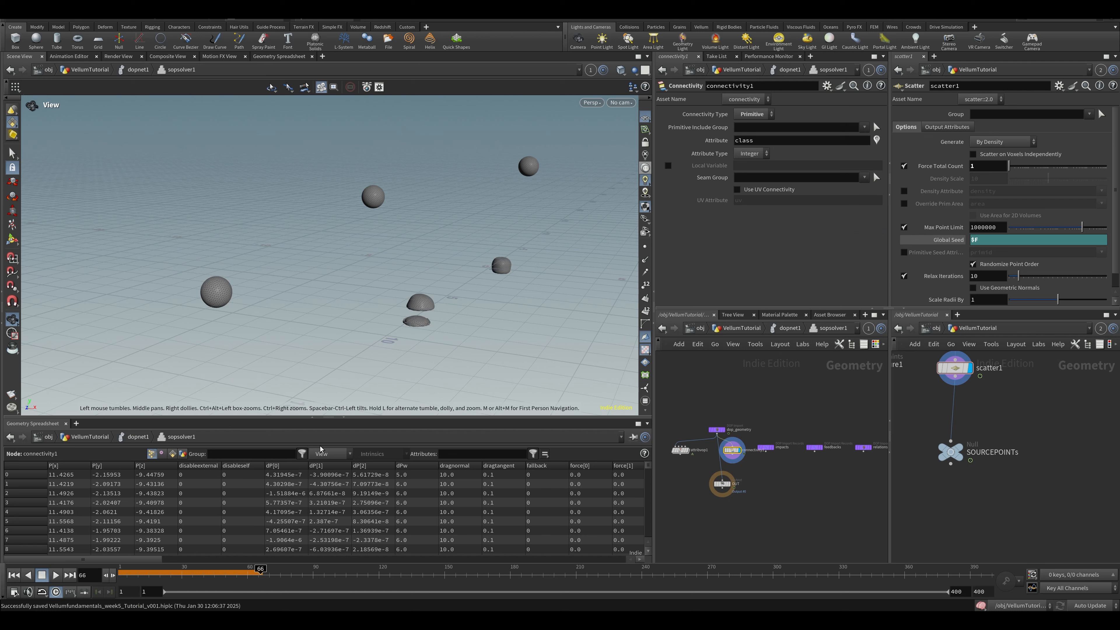
left_click(329, 454)
left_click(172, 453)
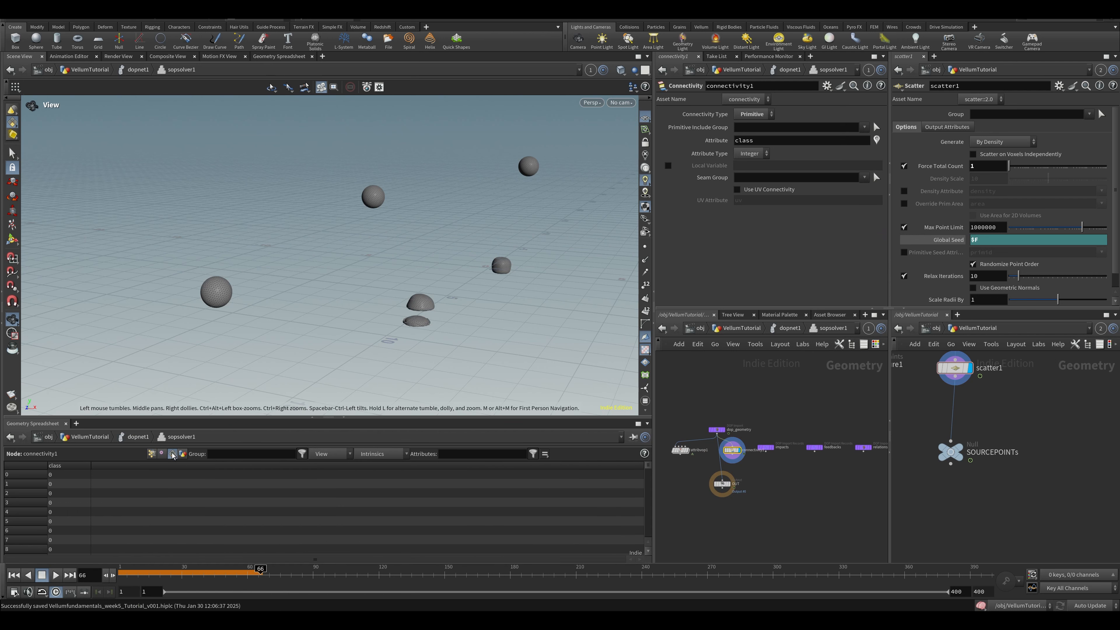
left_click(72, 469)
left_click_drag(268, 305, 316, 301)
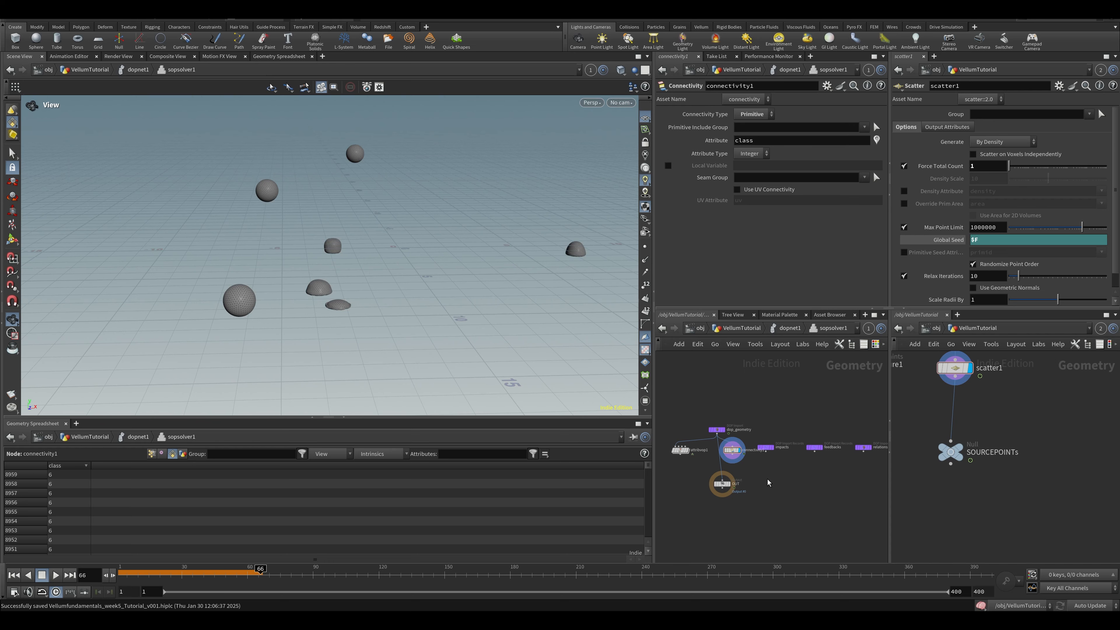
Step: Add a Color node next to the OUT node in the SOP solver network
key("Tab")
type("color")
key("Return")
left_click(750, 474)
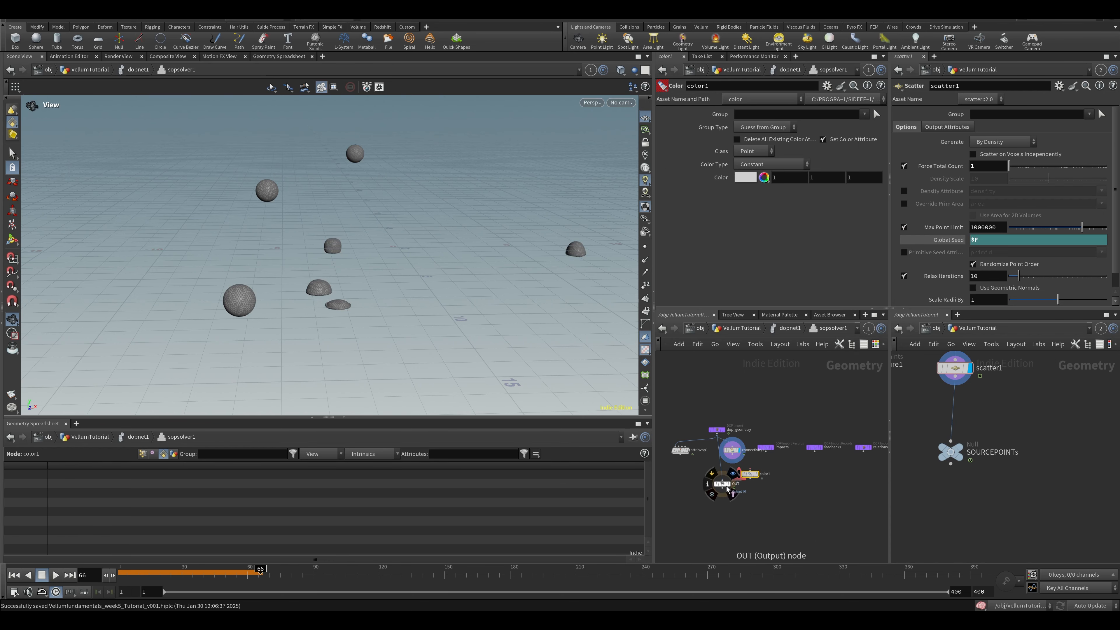
Step: Wire the Color node below connectivity1, display it and set its class to Primitive
left_click_drag(750, 470, 732, 454)
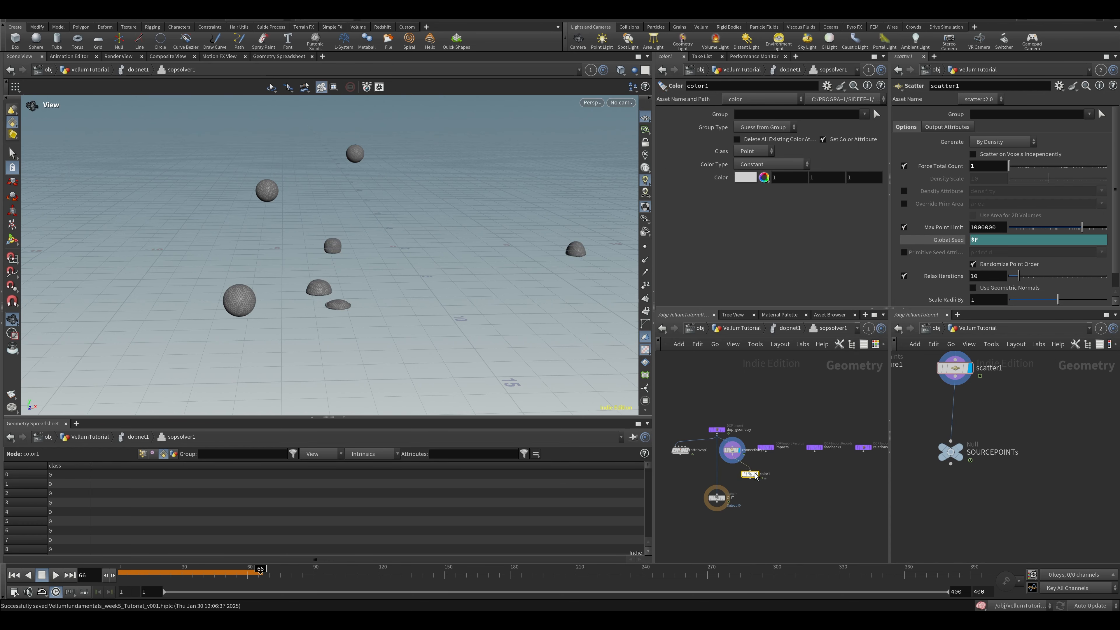
left_click(757, 474)
left_click(746, 151)
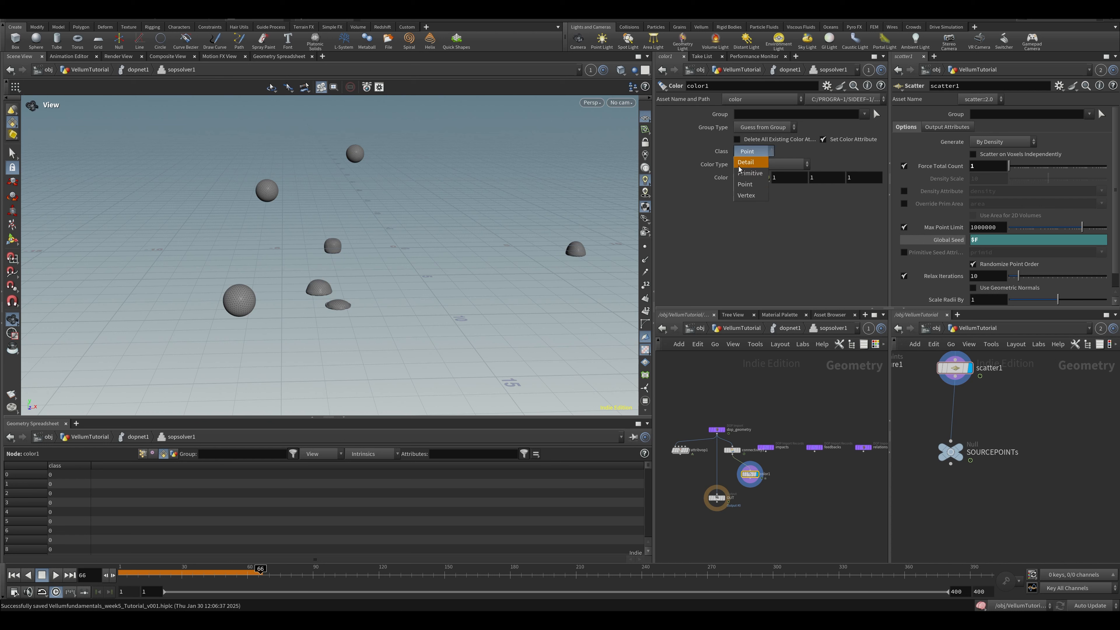
left_click(749, 176)
Step: Try the Random and Ramp from Attribute color types, and finish with Random from Attribute driven by the class attribute
left_click(771, 164)
left_click(771, 193)
left_click(771, 164)
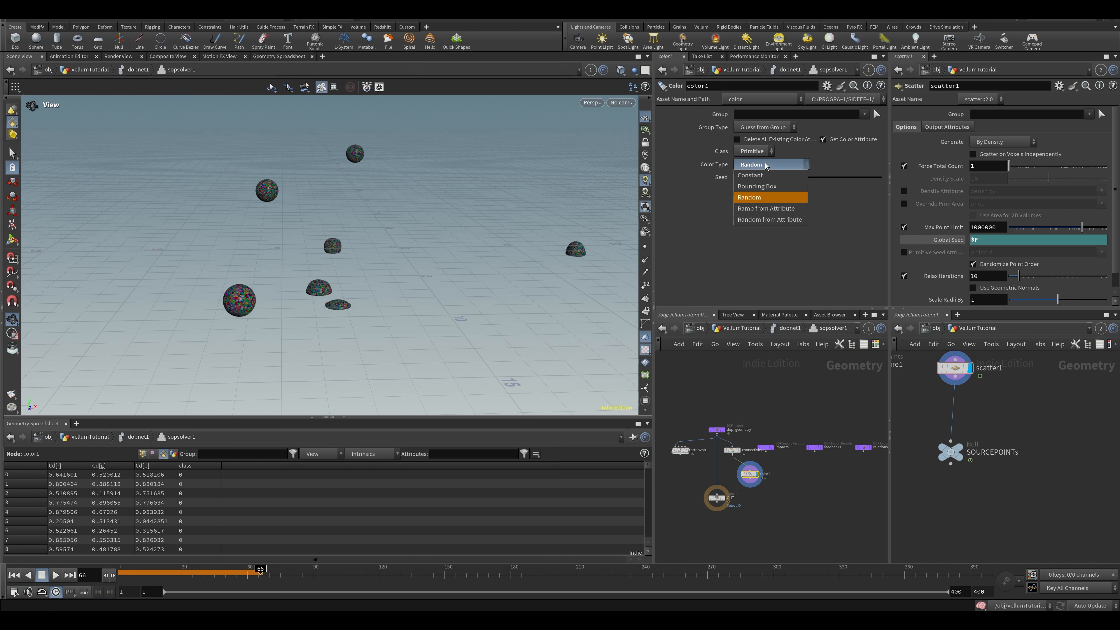
left_click(769, 209)
left_click(876, 177)
left_click(881, 188)
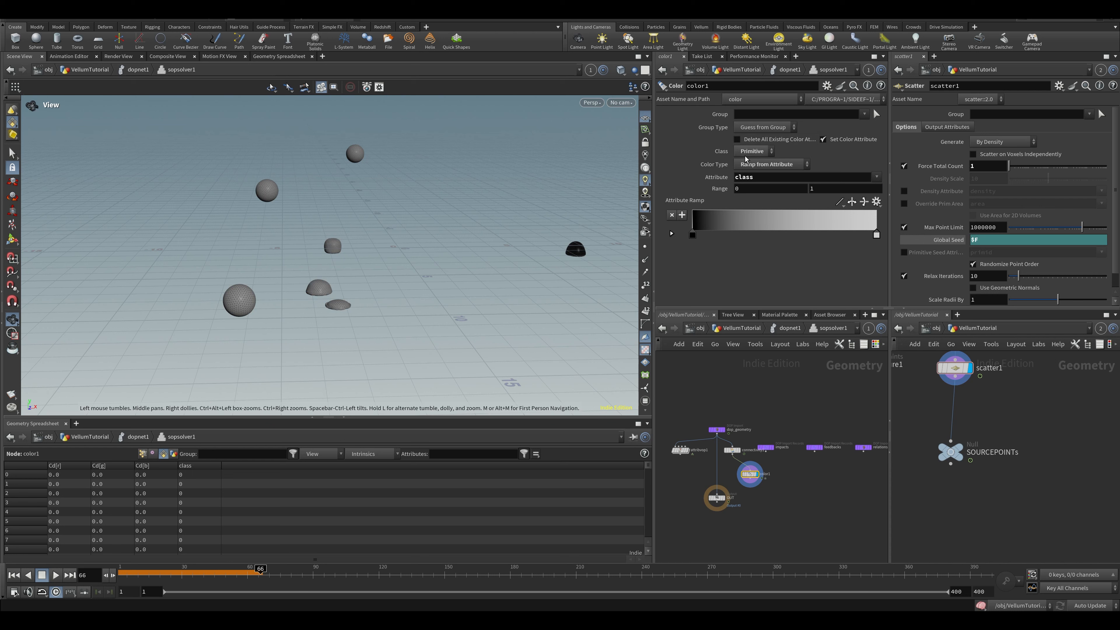
left_click(771, 166)
left_click(769, 219)
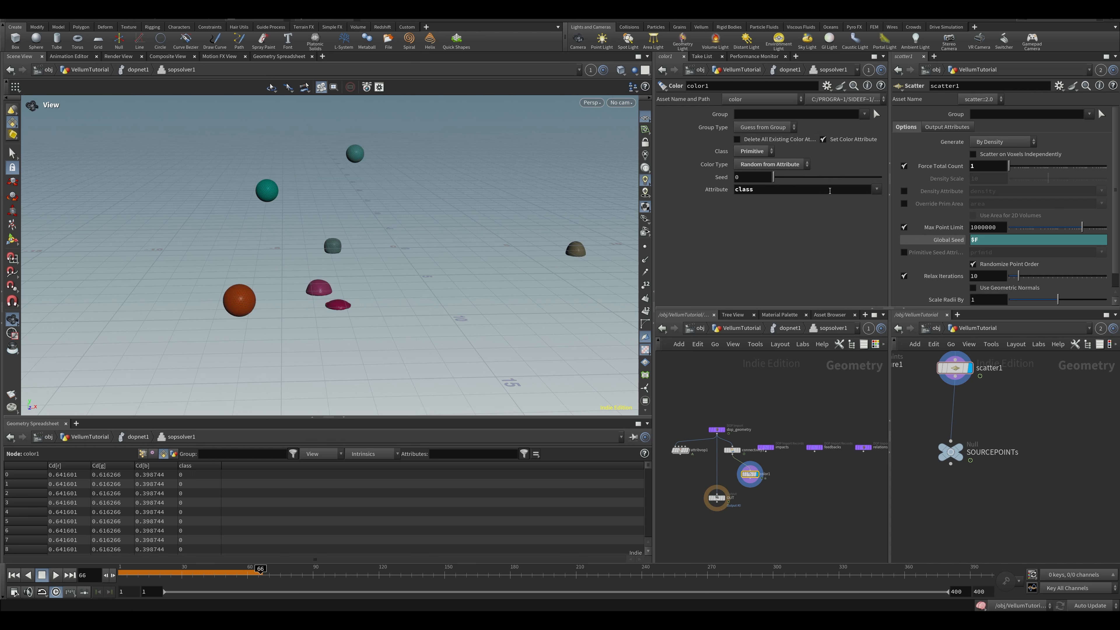
Step: Sort the Color node's primitive attributes by class in both orders and examine the coloured spheres
mouse_move(294, 251)
left_mouse_down()
mouse_move(399, 195)
mouse_move(400, 213)
mouse_move(208, 255)
mouse_move(310, 238)
left_mouse_up()
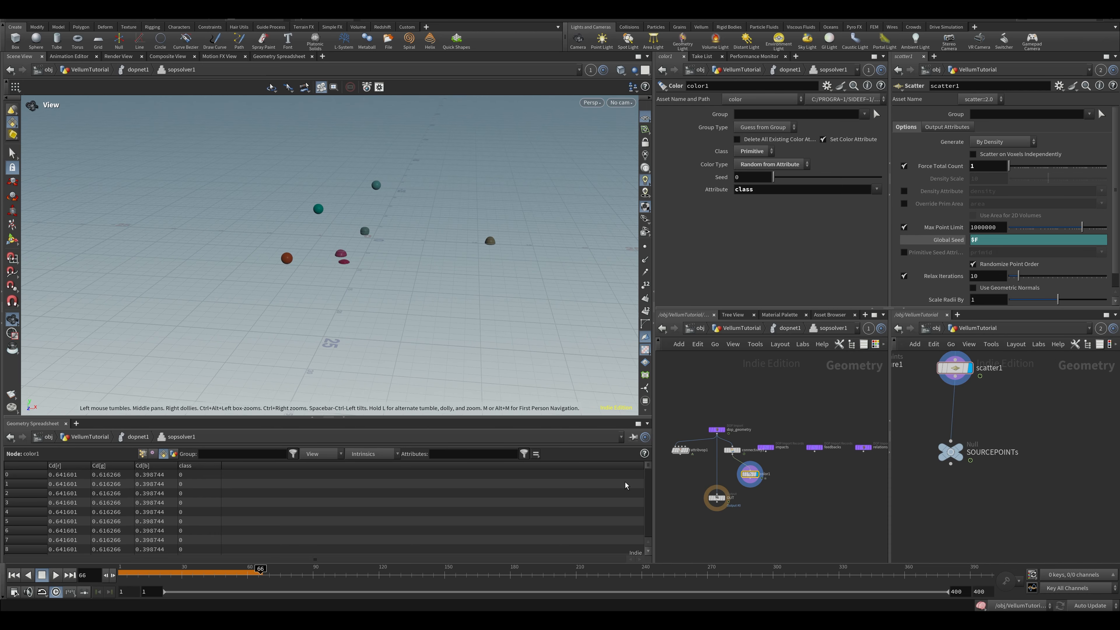
left_click(201, 466)
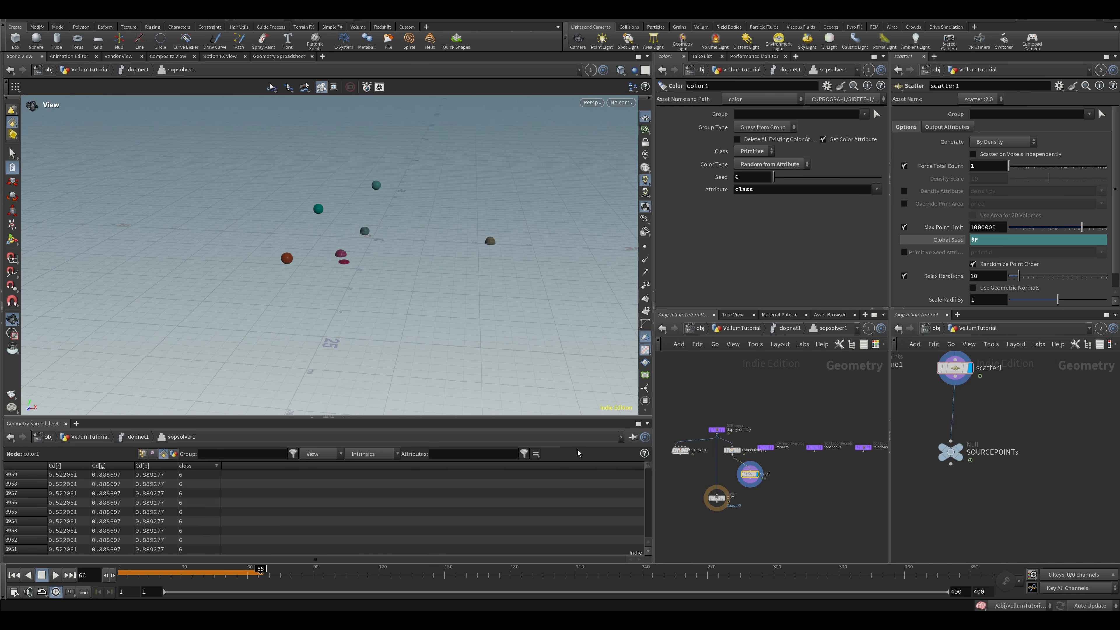
left_click(196, 466)
mouse_move(286, 295)
left_mouse_down()
mouse_move(375, 298)
mouse_move(280, 304)
left_mouse_up()
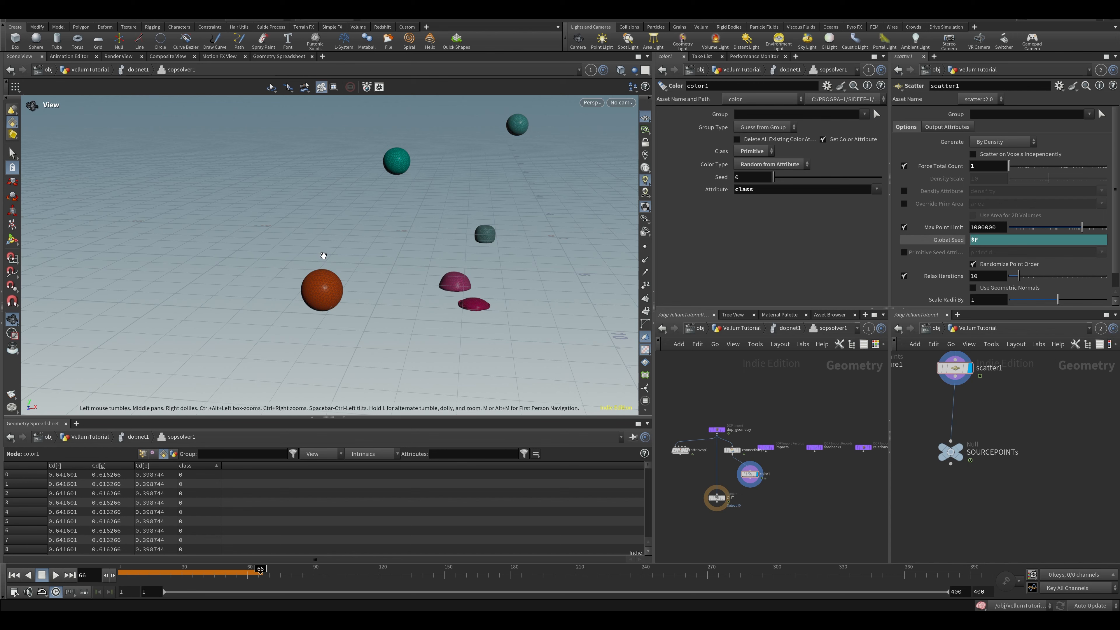
left_click_drag(323, 255, 342, 278)
key("s")
left_click(362, 87)
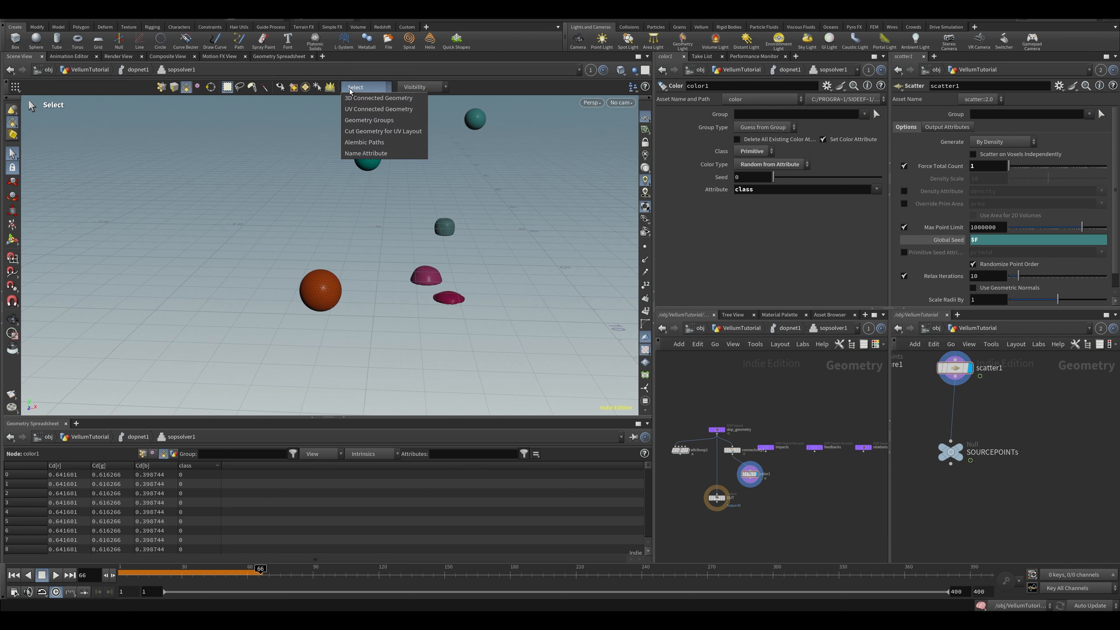
left_click(366, 120)
type("+3d")
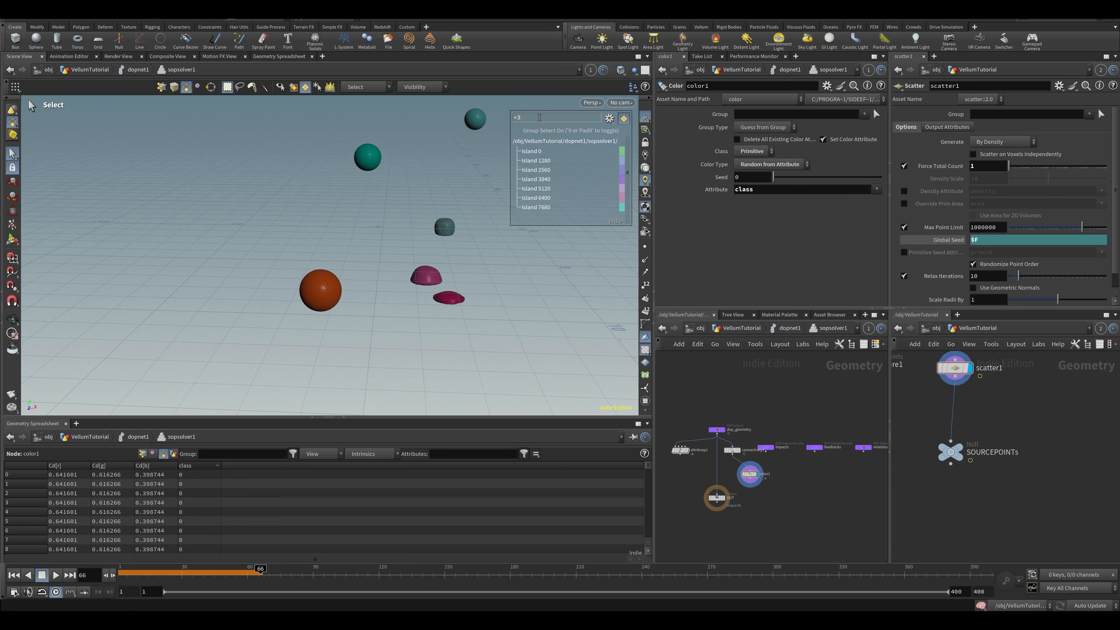
key("Return")
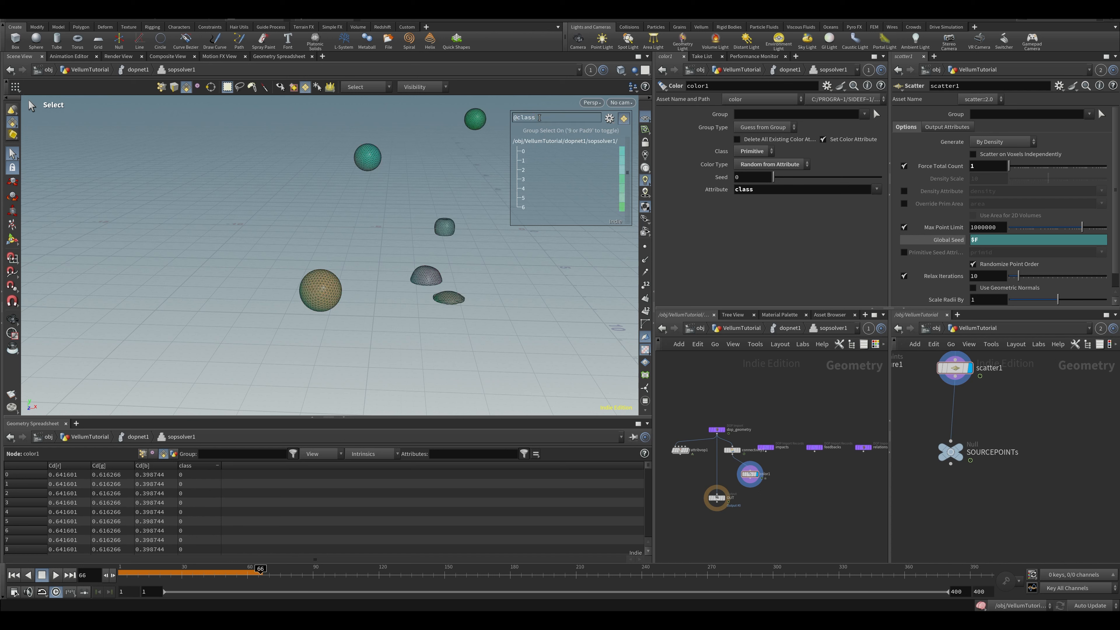
left_click(322, 291)
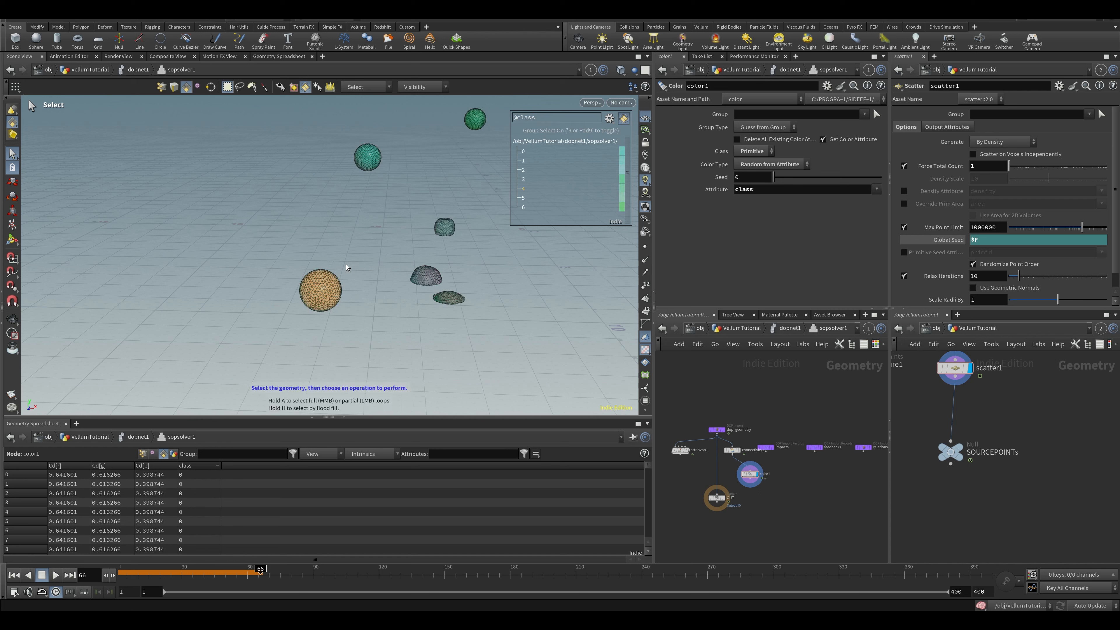
key("Delete")
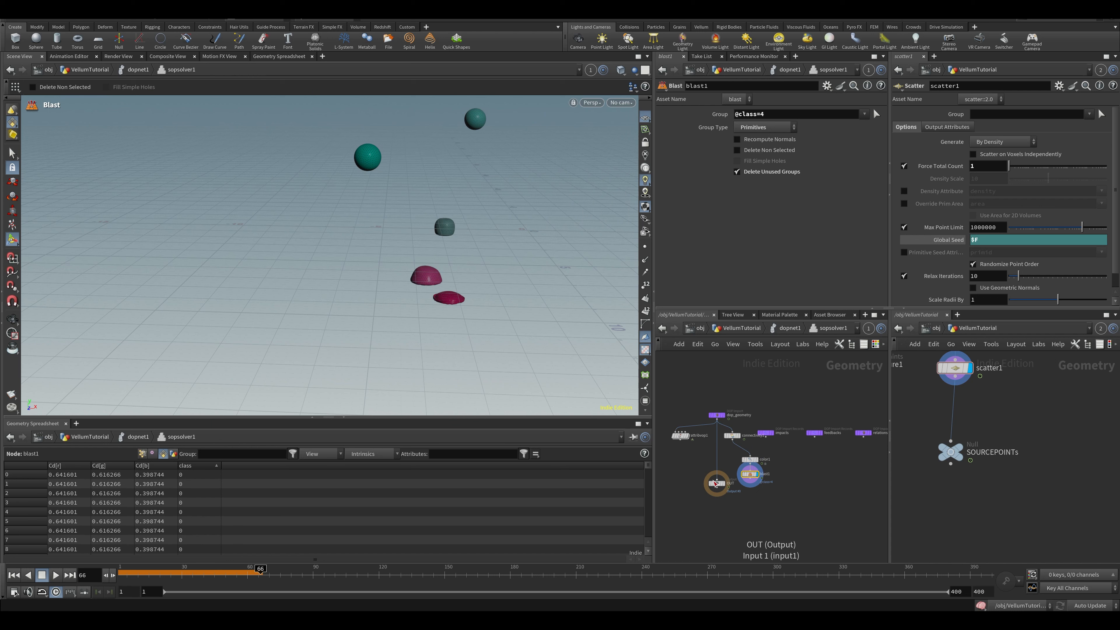
Step: Lower the OUT node, cut the Color node and place connectivity1 in line below dop_geometry
left_click_drag(717, 484, 717, 498)
left_click_drag(741, 453, 747, 461)
key("ctrl+x")
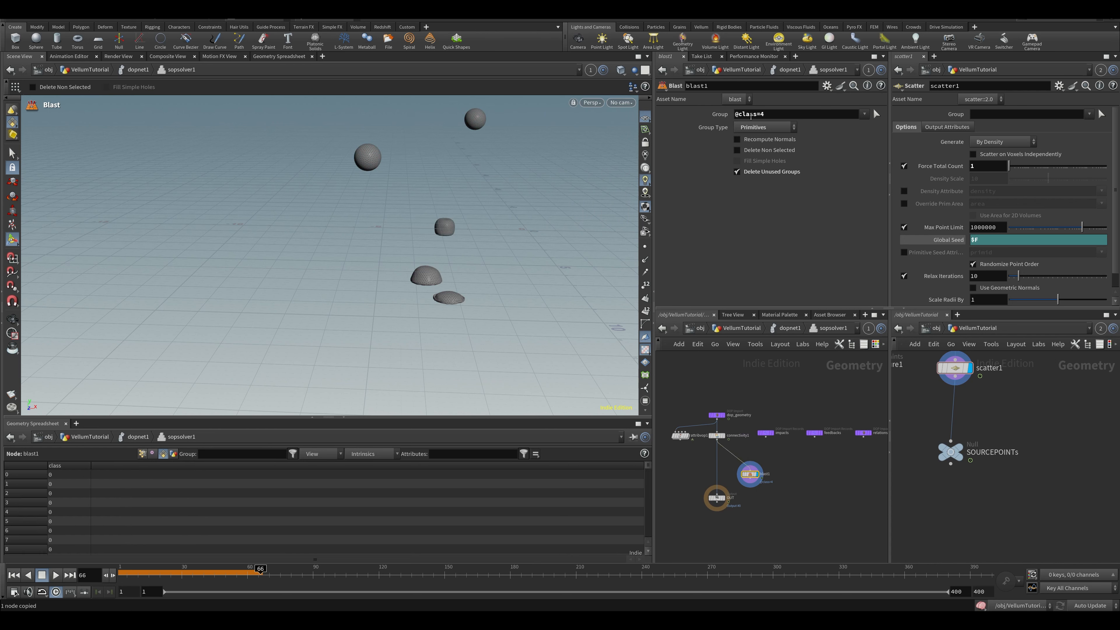
left_click(762, 114)
key("BackSpace")
type("2")
key("Return")
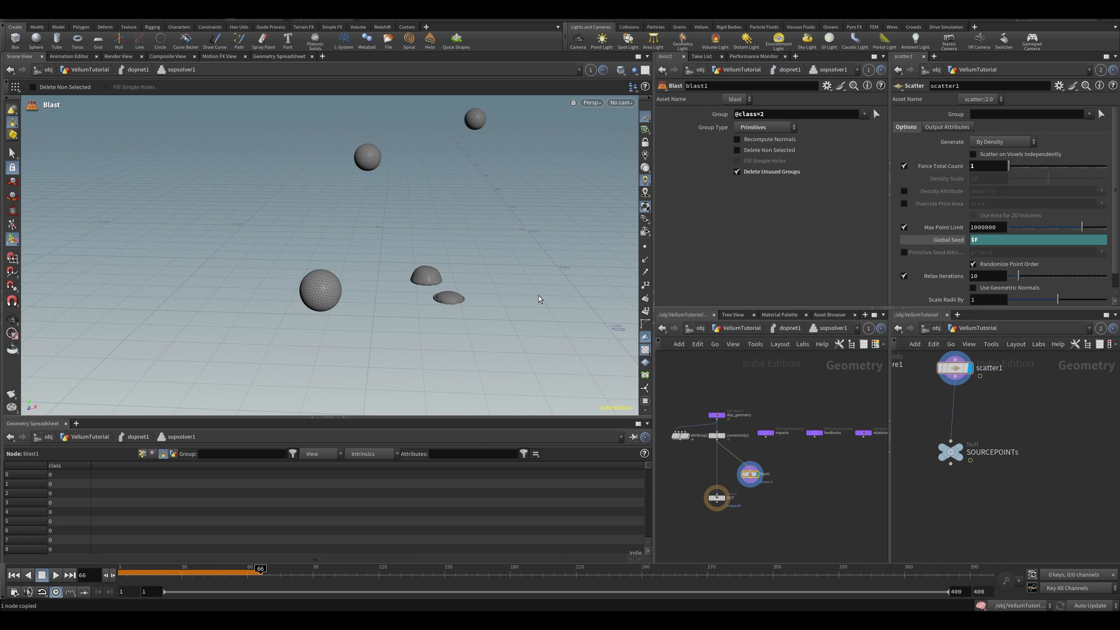
left_click(778, 112)
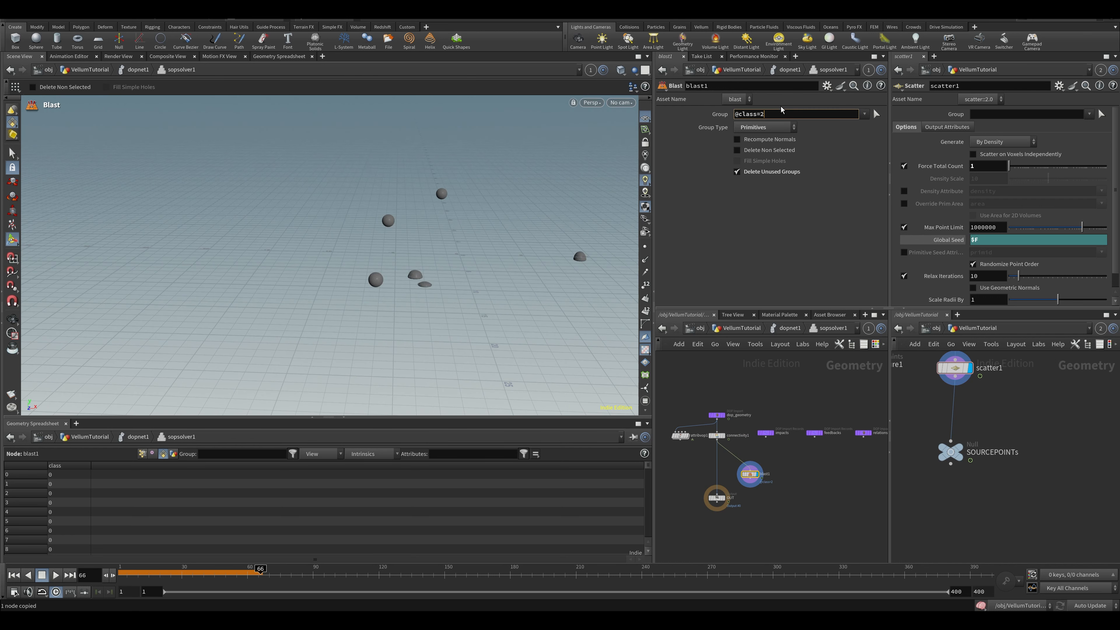
type("4")
key("Return")
key("ctrl+s")
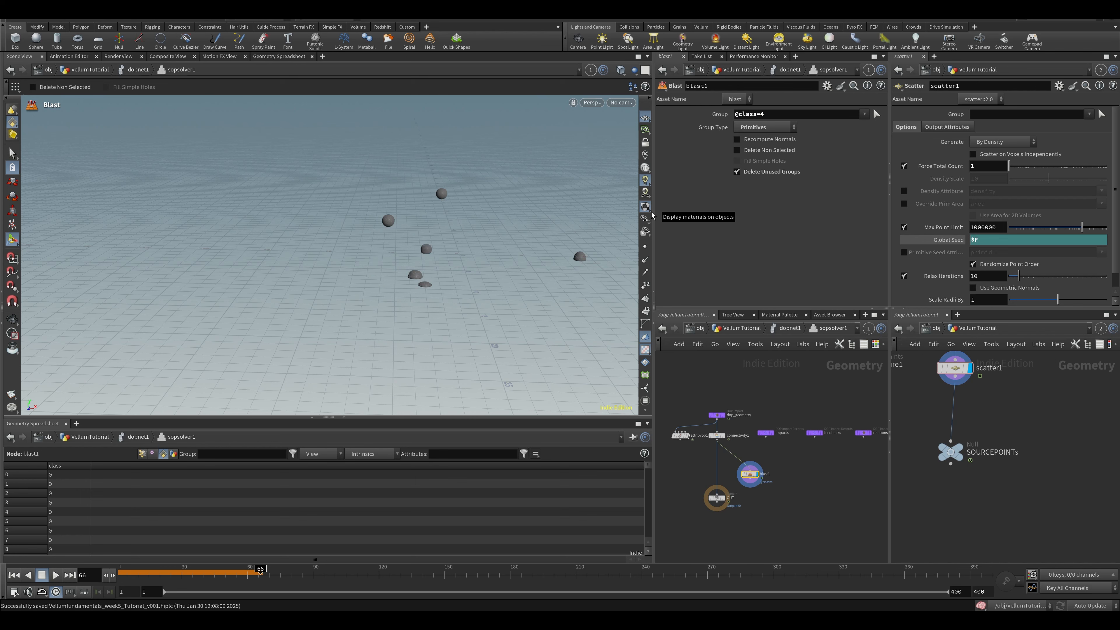
Step: Insert a Switch node above OUT with connectivity1 as its first input and blast1 as its second
key("Tab")
type("swi")
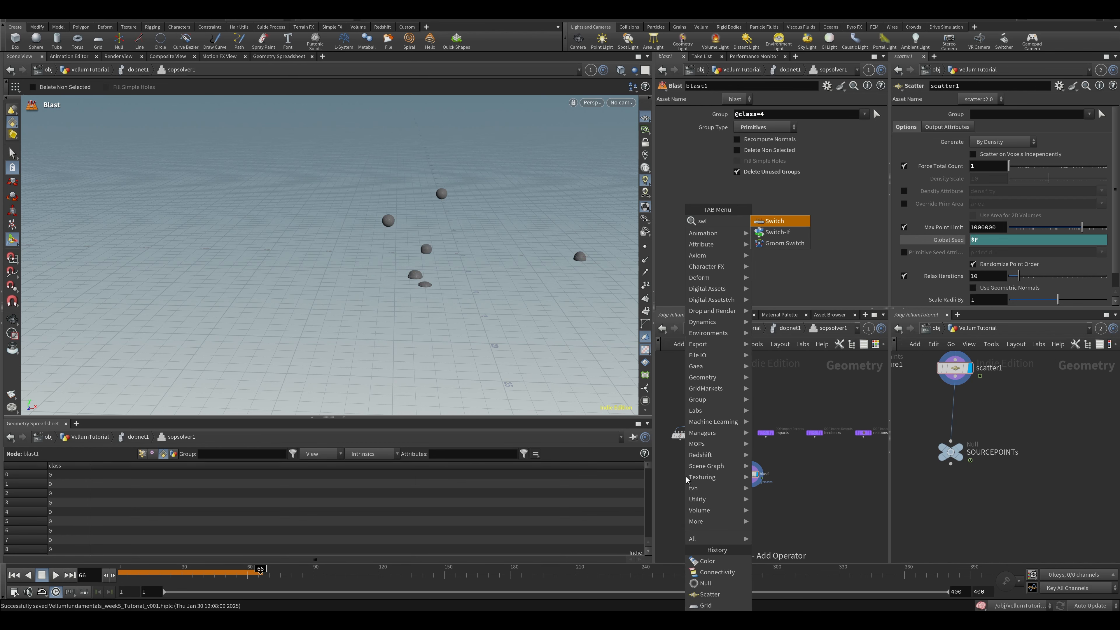
key("Return")
left_click(725, 476)
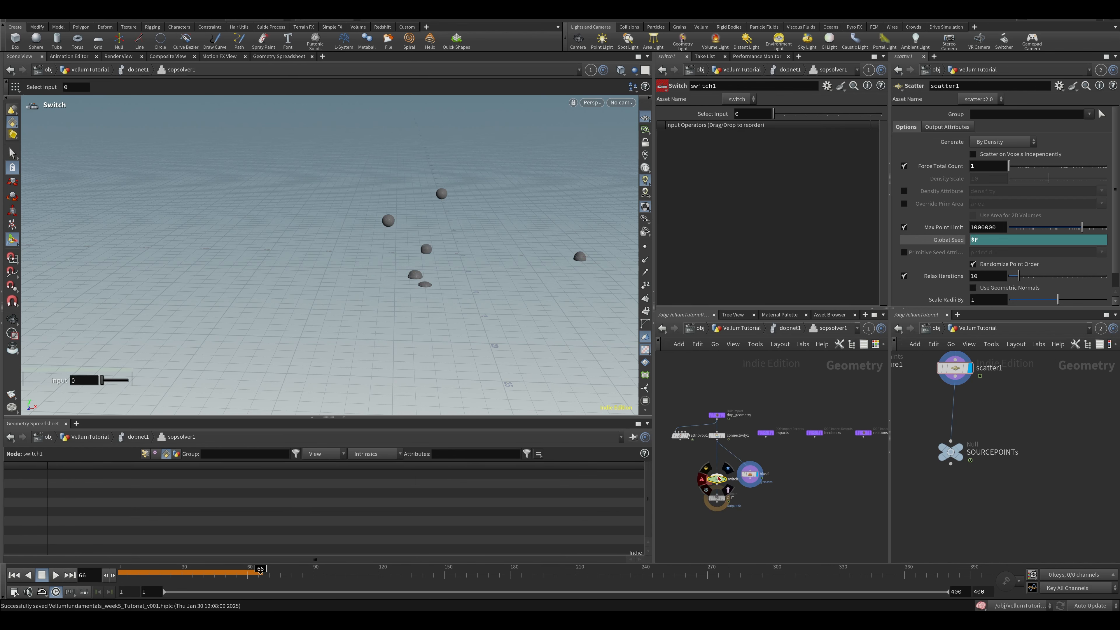
left_click_drag(715, 482, 721, 478)
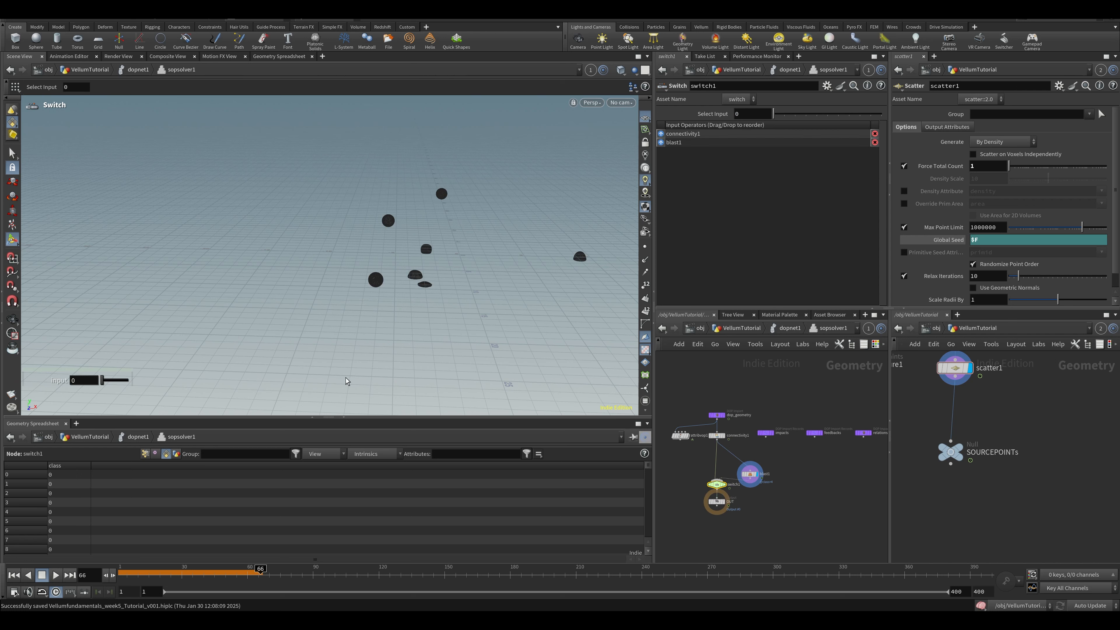
left_click(750, 475)
left_click(717, 484)
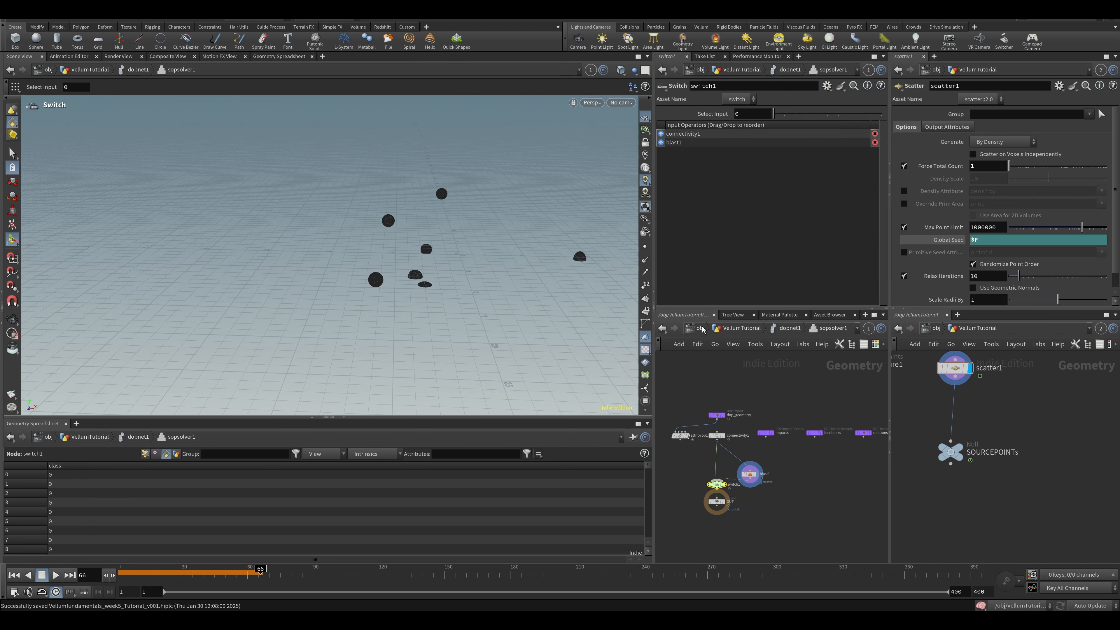
Step: Set the Switch node's Select Input to the expression $F>60
left_click_drag(745, 114, 632, 114)
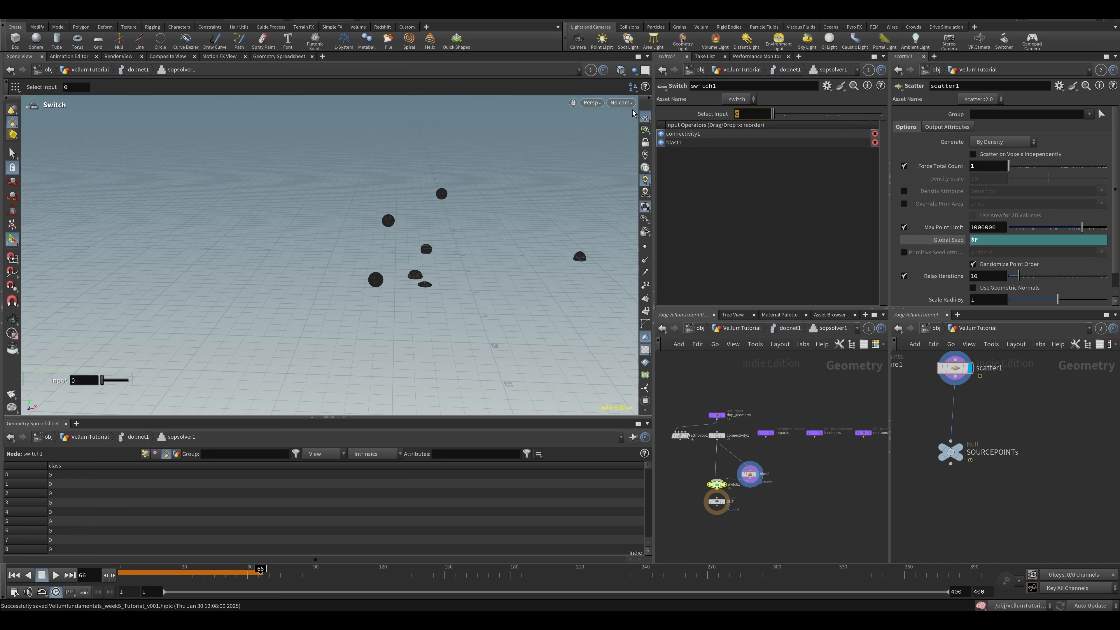
type("$F>")
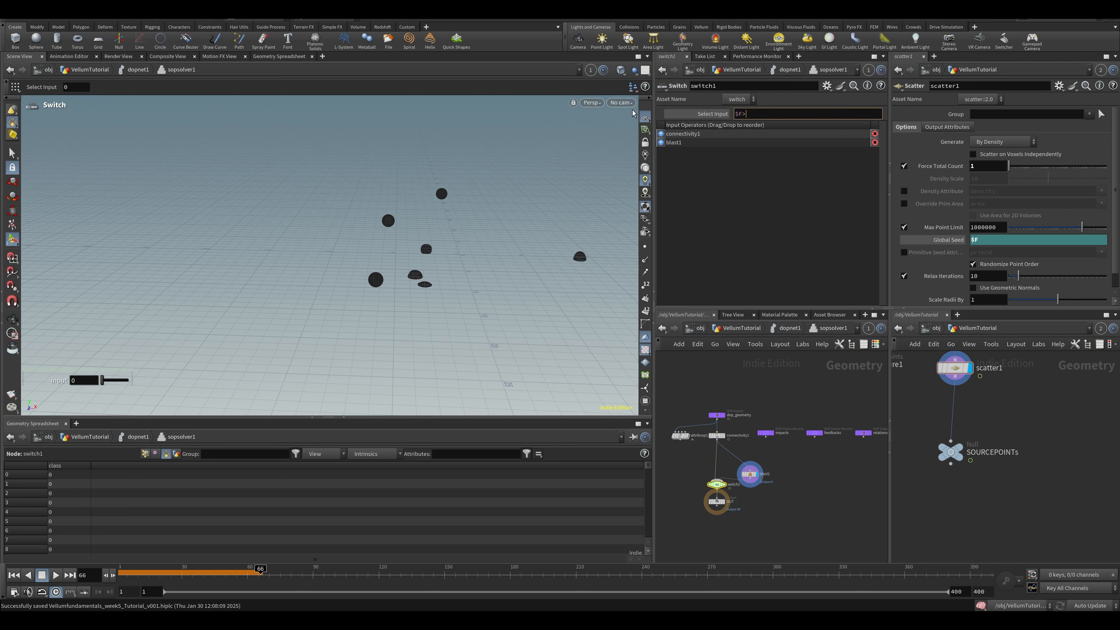
type("60")
key("Return")
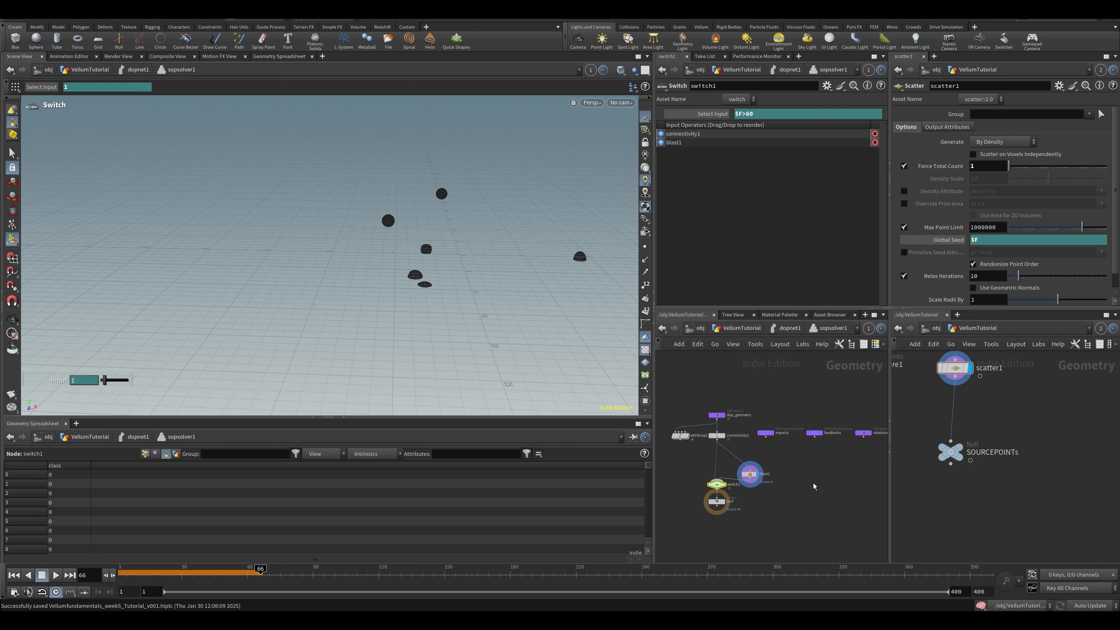
Step: Return to dopnet1, play the simulation from frame 1 and scrub around frame 60 to examine the sphere removal
key("ctrl+Up")
key("u")
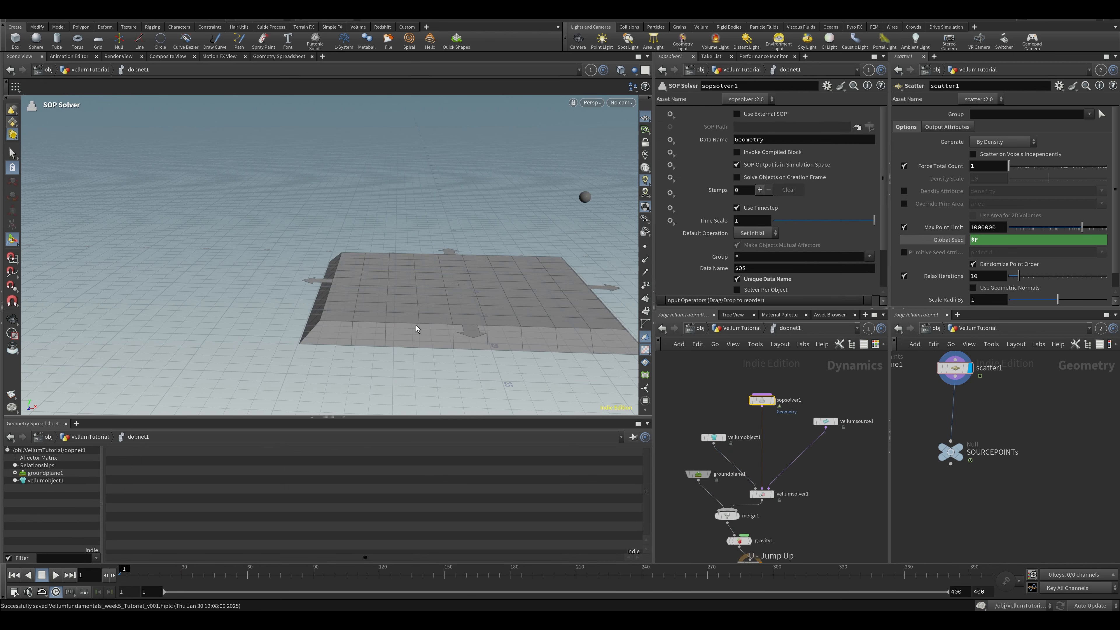
key("Escape")
left_click_drag(453, 322, 305, 321)
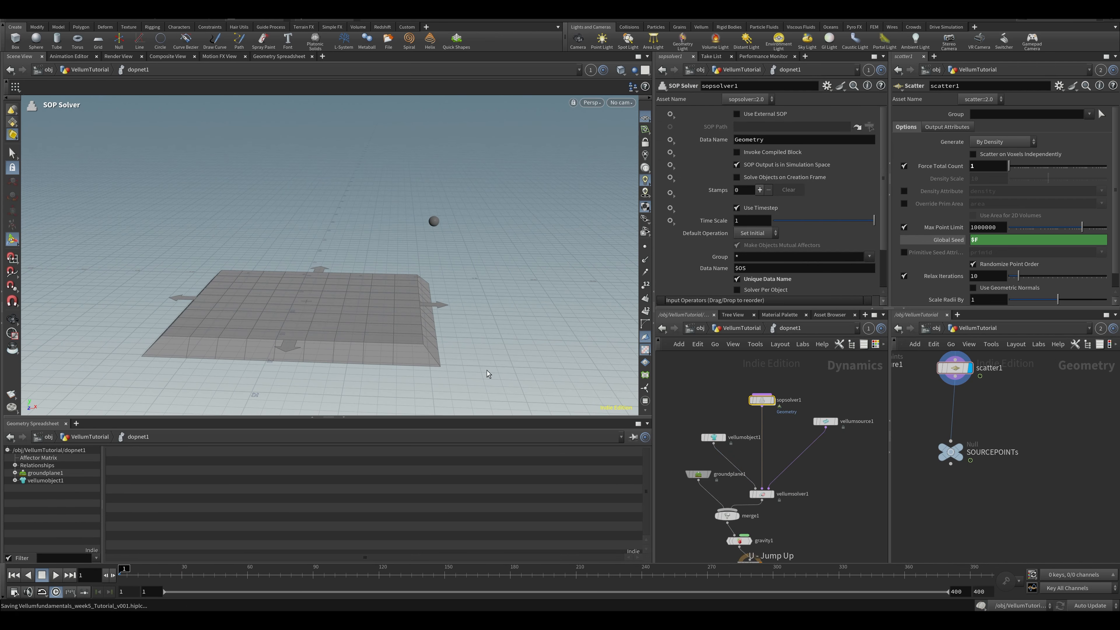
middle_click_drag(266, 322, 407, 306, "alt")
scroll(408, 305, "down", 1)
key("Up")
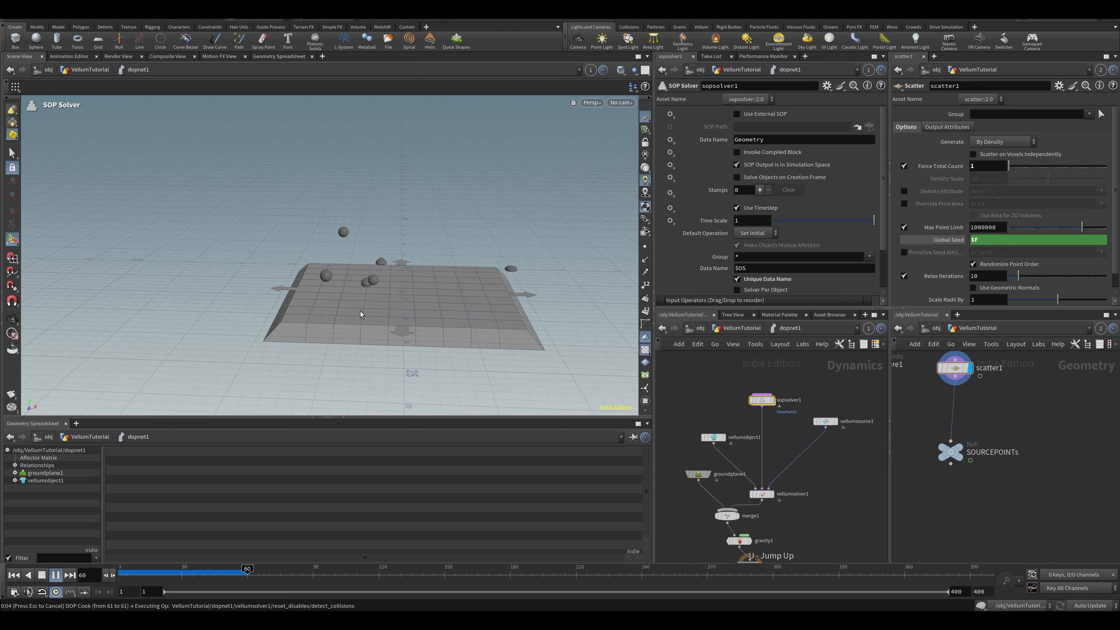
left_click(248, 569)
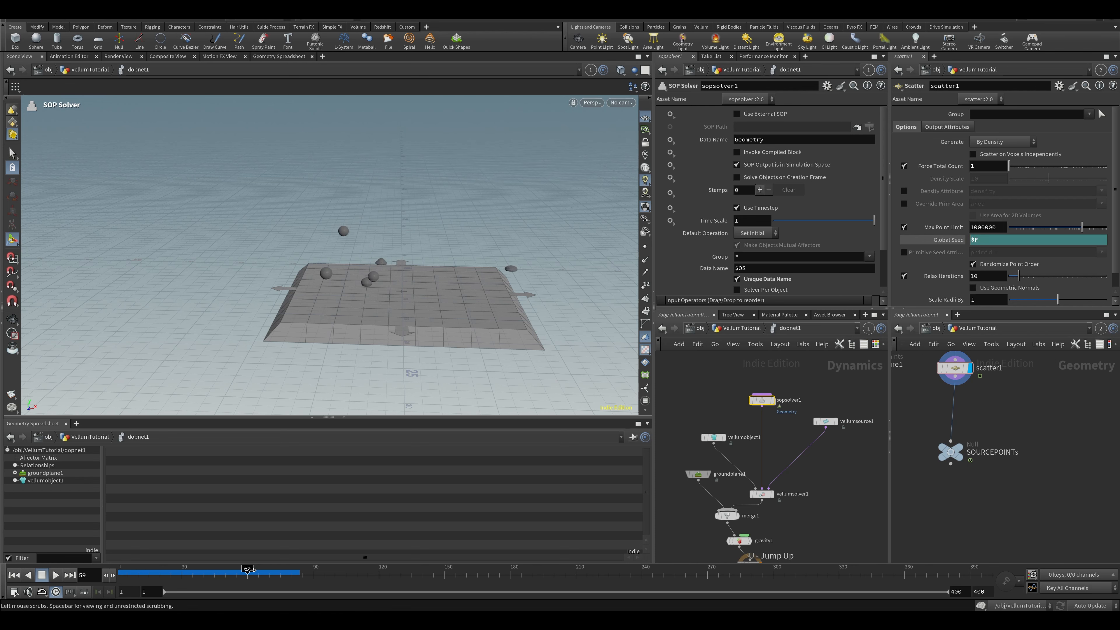
left_click_drag(251, 569, 252, 569)
scroll(268, 297, "down", 5)
left_click_drag(268, 298, 357, 325, "alt")
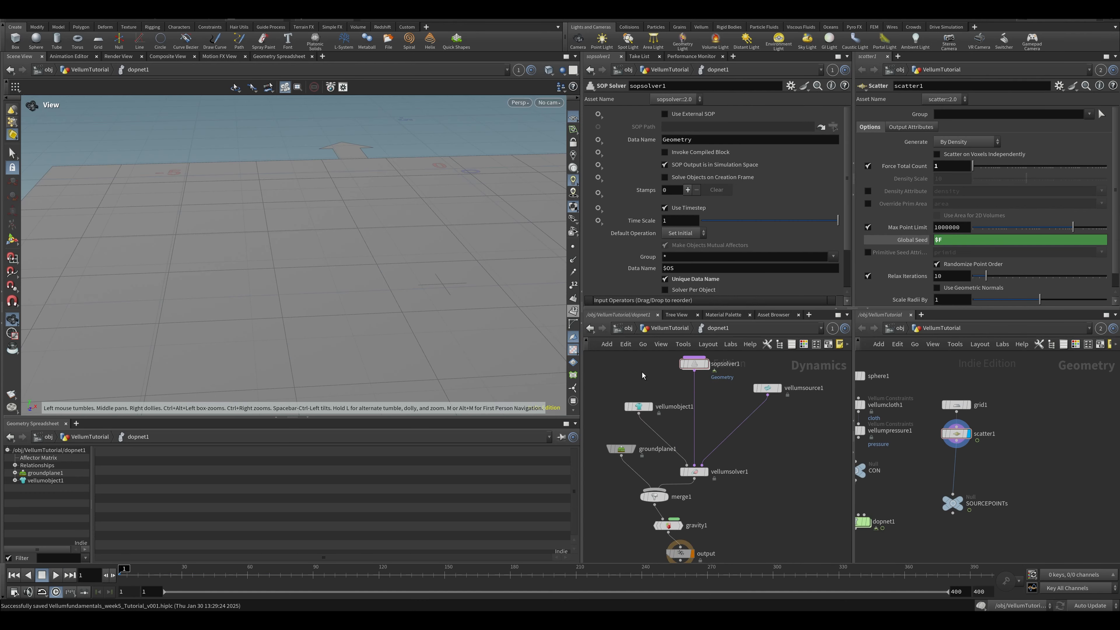
Step: Go inside sopsolver1 and delete the Blast, Switch and Connectivity nodes between dop_geometry and OUT
middle_click_drag(643, 371, 650, 424)
double_click(701, 418)
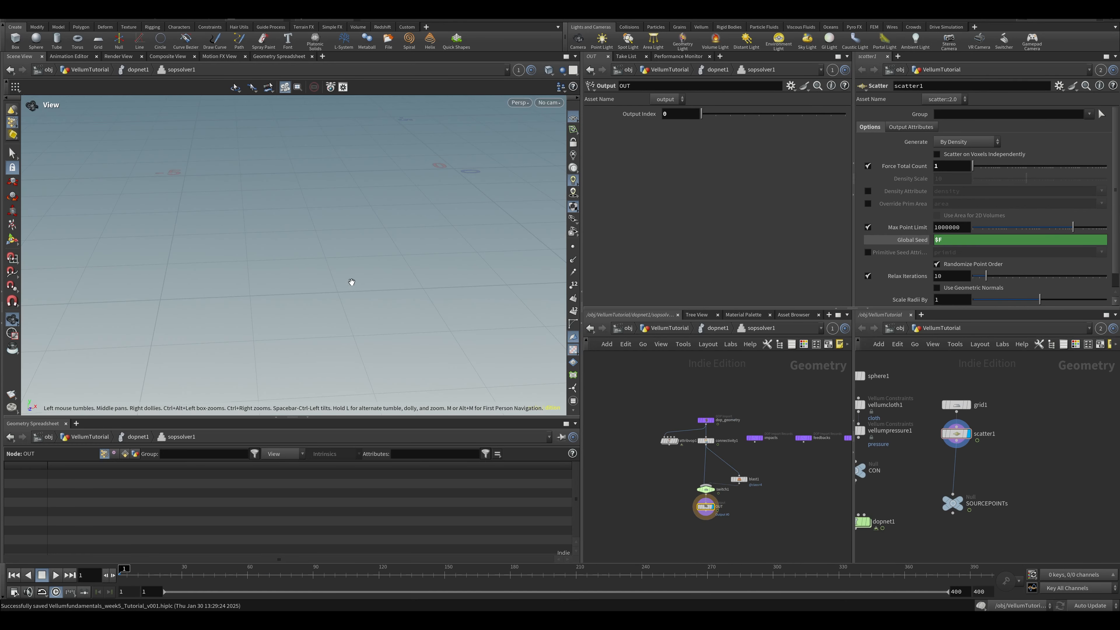
middle_click_drag(383, 292, 463, 305)
right_click_drag(396, 273, 355, 309)
middle_click_drag(355, 309, 362, 328)
left_click_drag(759, 491, 707, 464)
key("Delete")
left_click(706, 441)
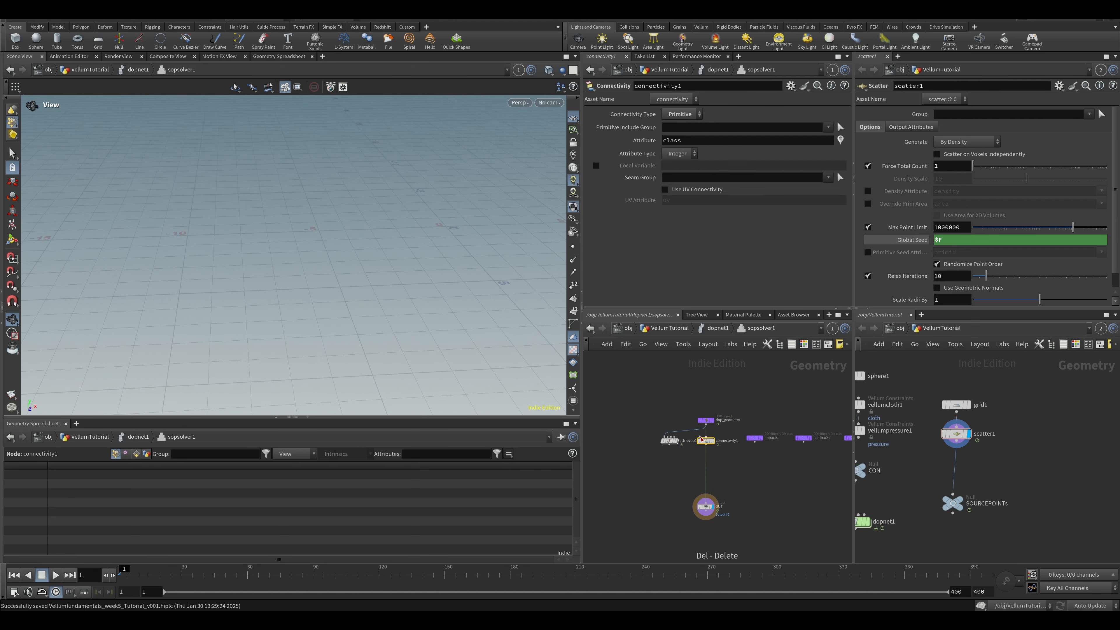
key("Delete")
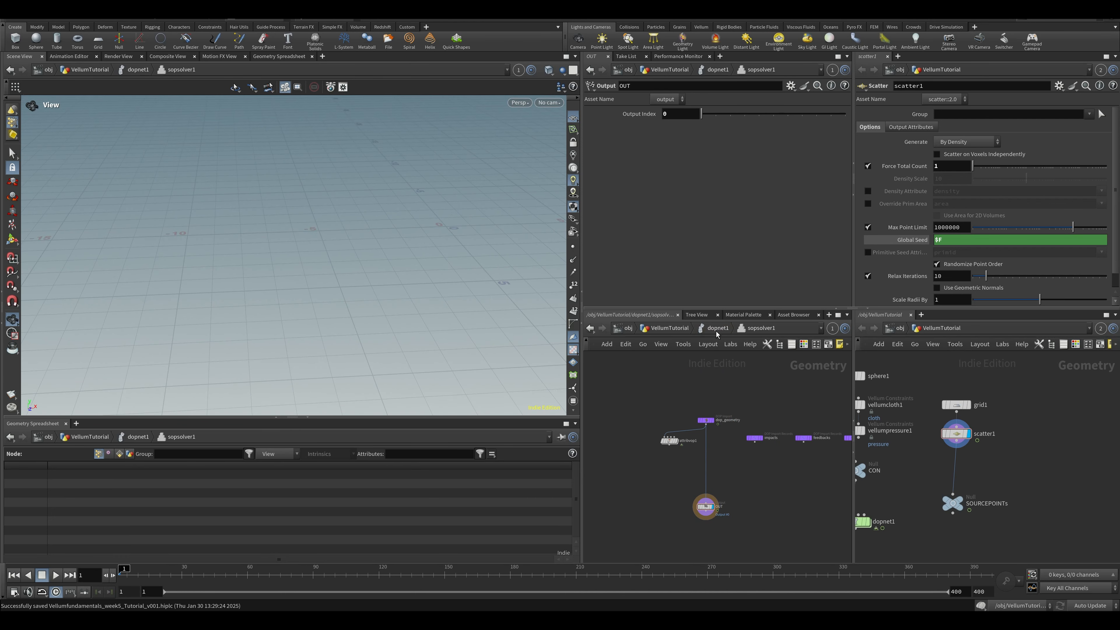
Step: Return to dopnet1, shift sopsolver1 slightly up and replay the simulation from the first frame
left_click(719, 329)
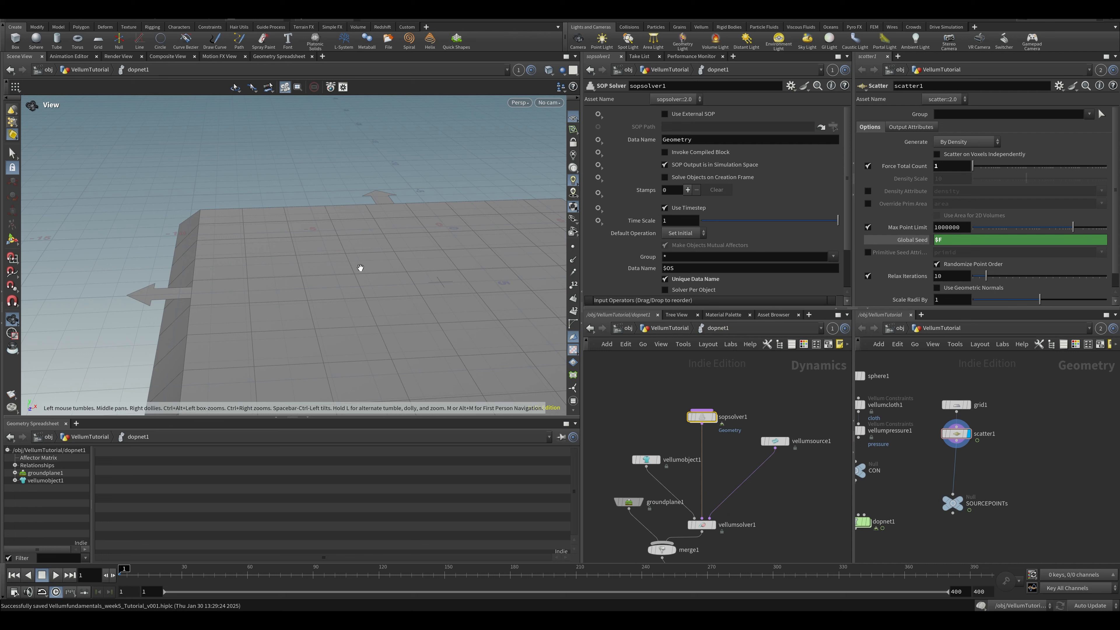
right_click_drag(373, 253, 327, 291)
middle_click_drag(660, 384, 632, 391)
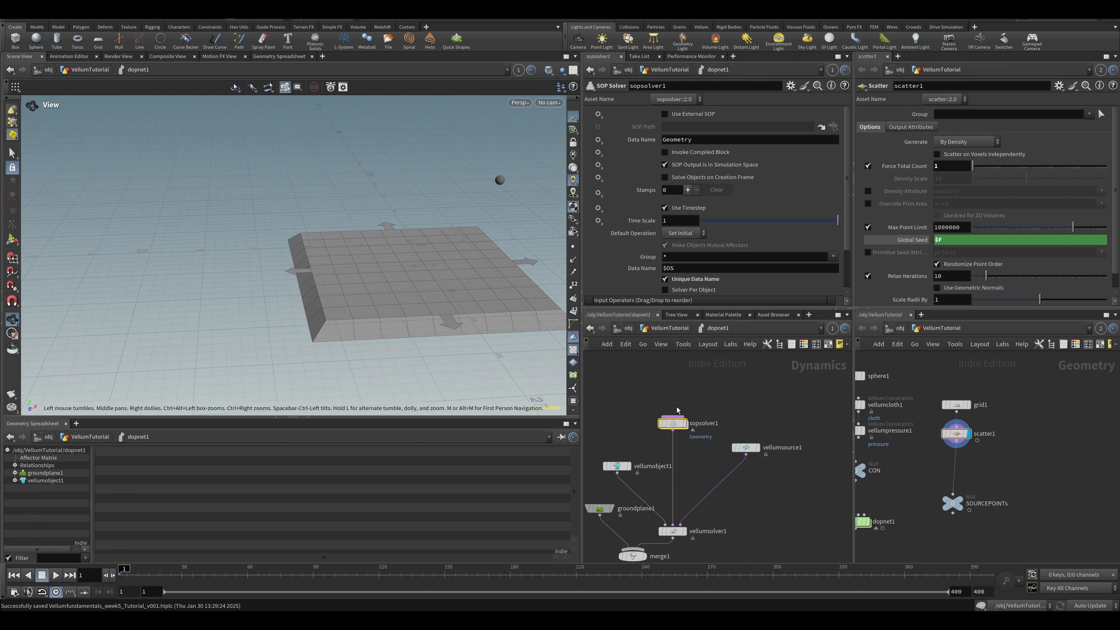
left_click_drag(674, 422, 675, 415)
key("Up")
key("Up")
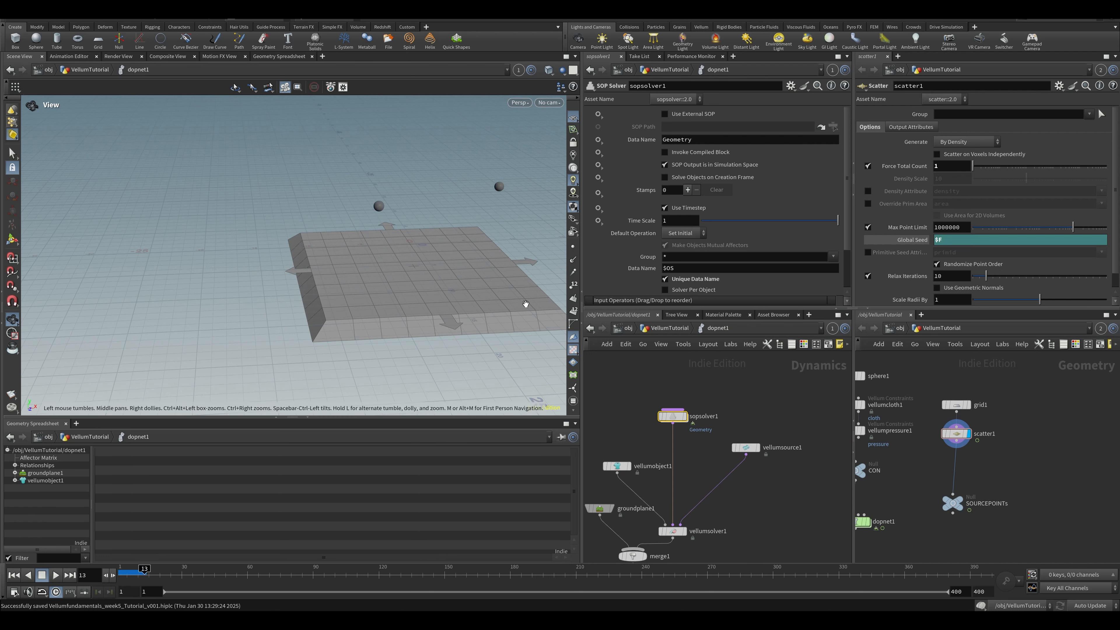
Step: Set sopsolver1's Data Name to ConstraintGeometry
left_click(661, 141)
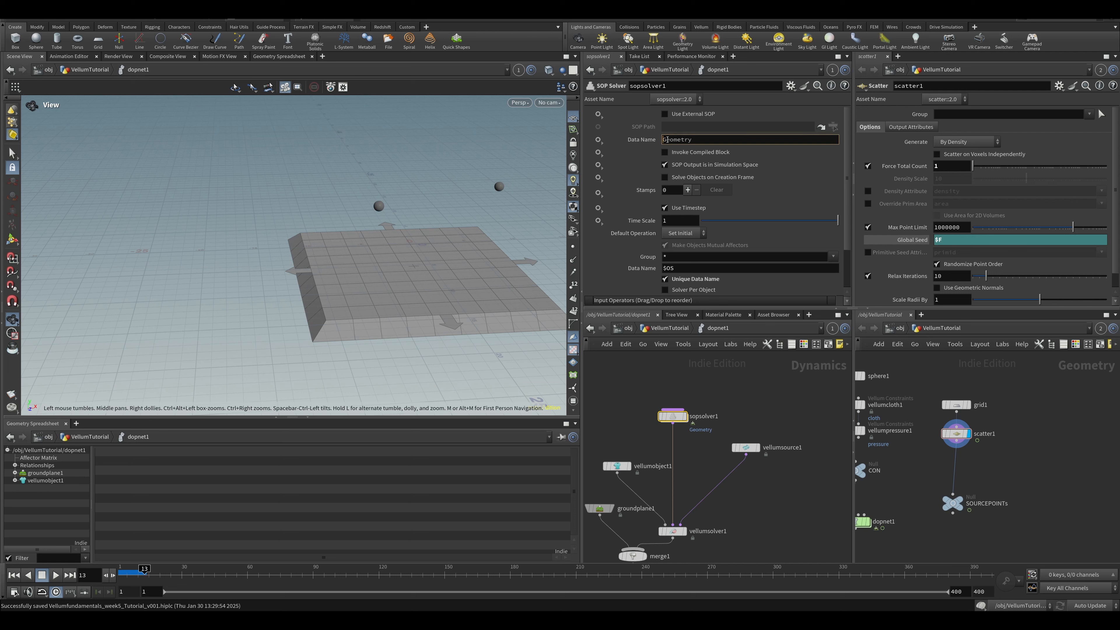
type("Constra")
key("BackSpace")
type("raint")
key("Return")
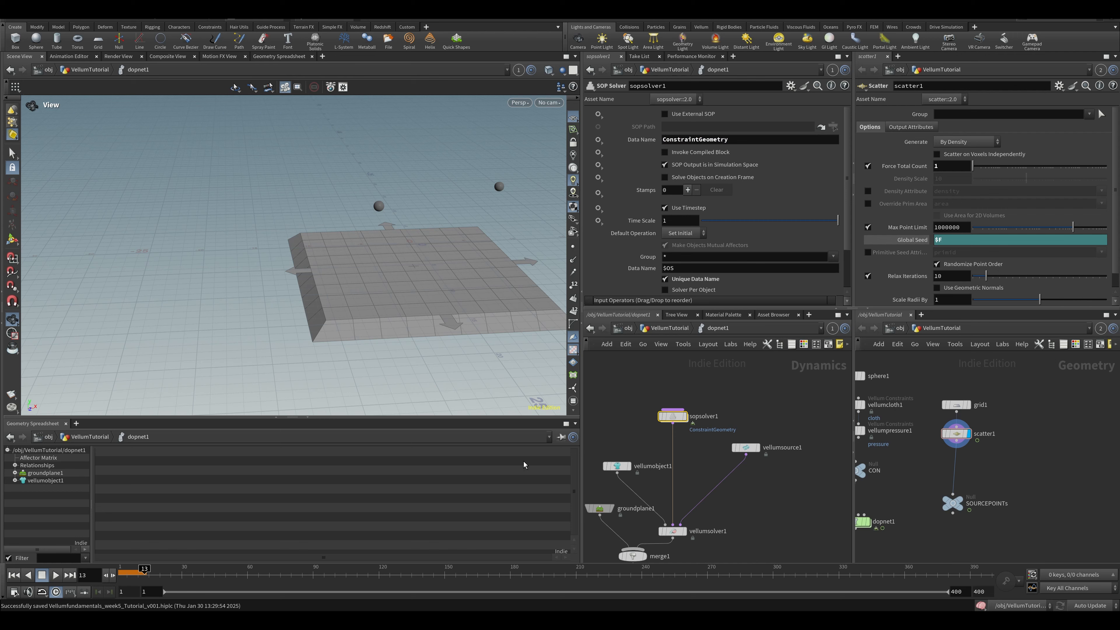
Step: Play the simulation inside sopsolver1 to examine the constraint geometry, then return to dopnet1 and rewind to frame 1
double_click(672, 416)
key("Up")
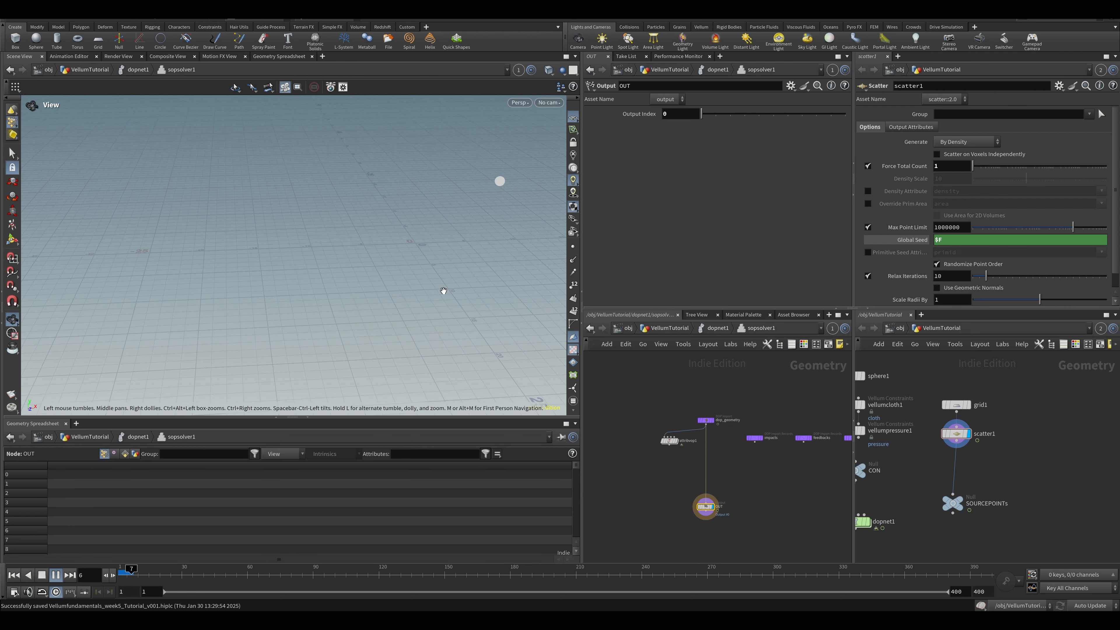
key("Up")
right_click_drag(487, 230, 415, 239)
key("f")
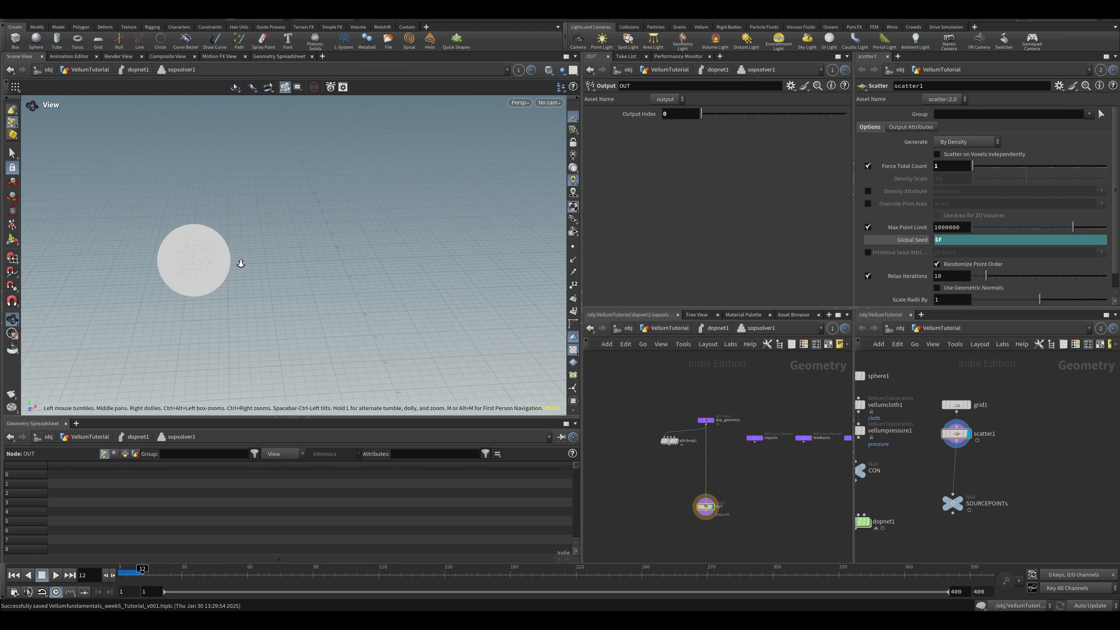
left_click(712, 329)
key("ctrl+Up")
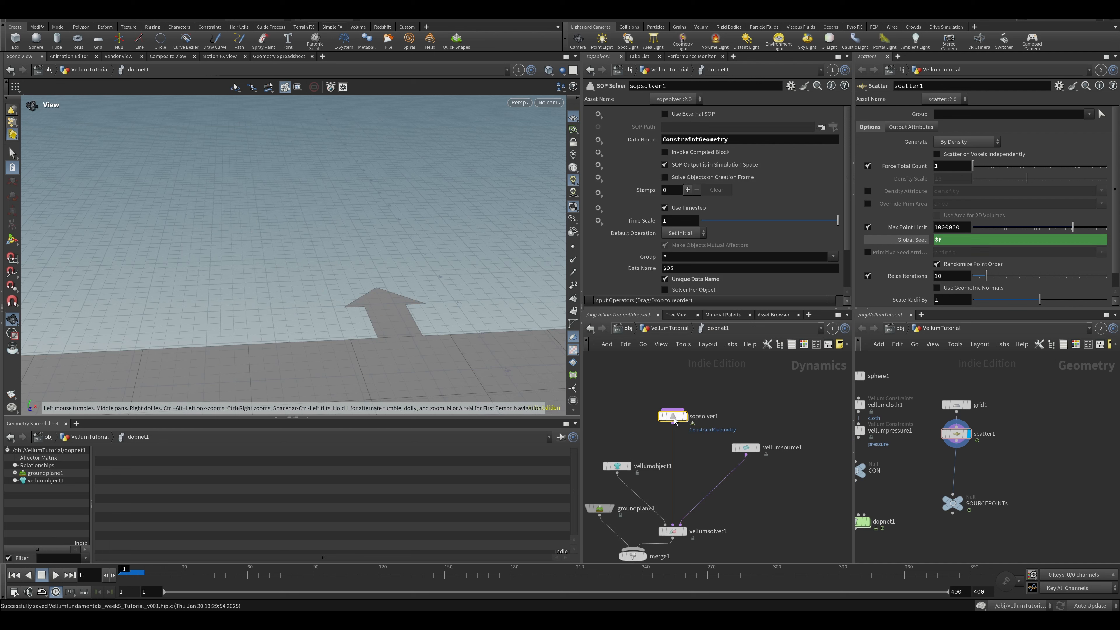
Step: Move sopsolver1 aside and add a SOP Solver (Constraint Geometry) wired into vellumsolver1 in its place
left_click_drag(672, 416, 617, 385)
key("Tab")
type("sopsol")
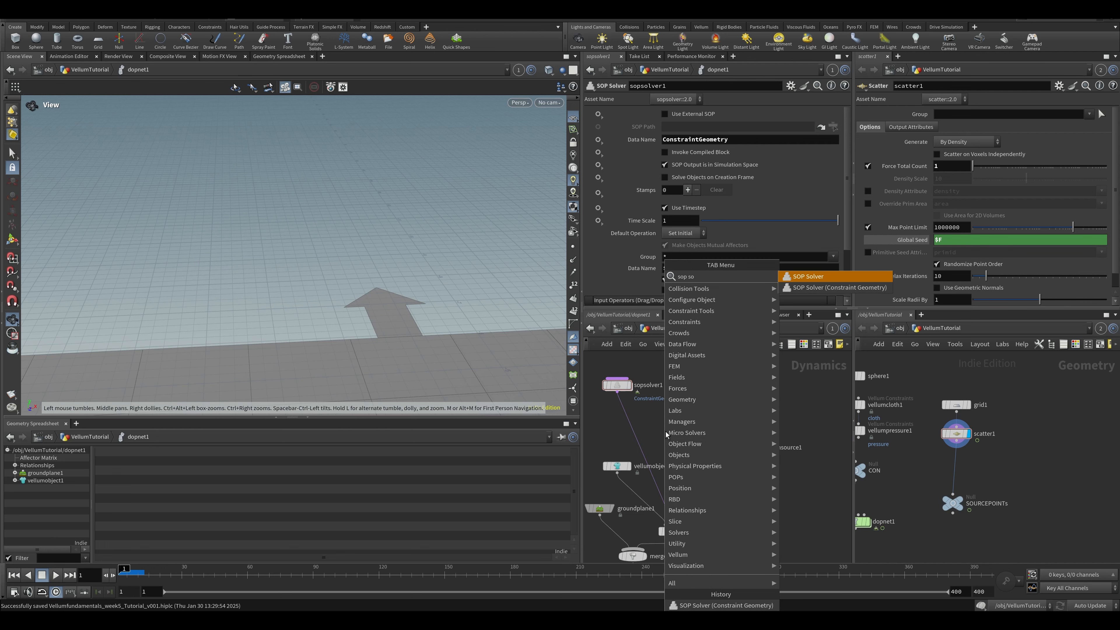
key("Down")
key("Return")
left_click(666, 432)
left_click_drag(646, 461, 668, 404)
left_click(667, 419)
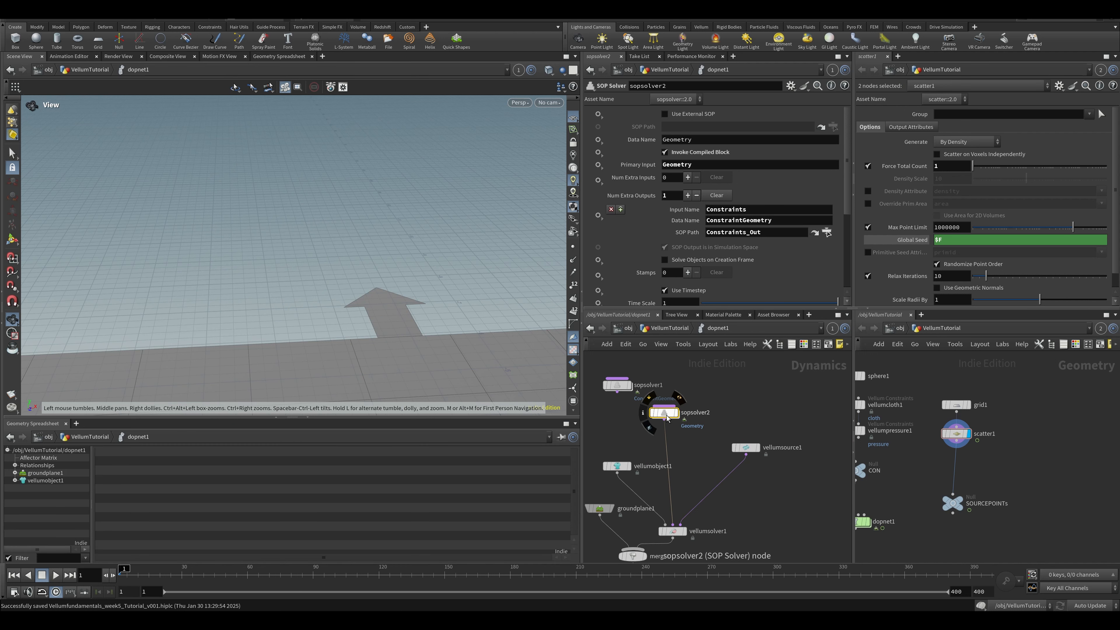
Step: Look inside sopsolver2 while playing the simulation, checking the spheres from dopnet1 before going back inside
double_click(667, 419)
key("Up")
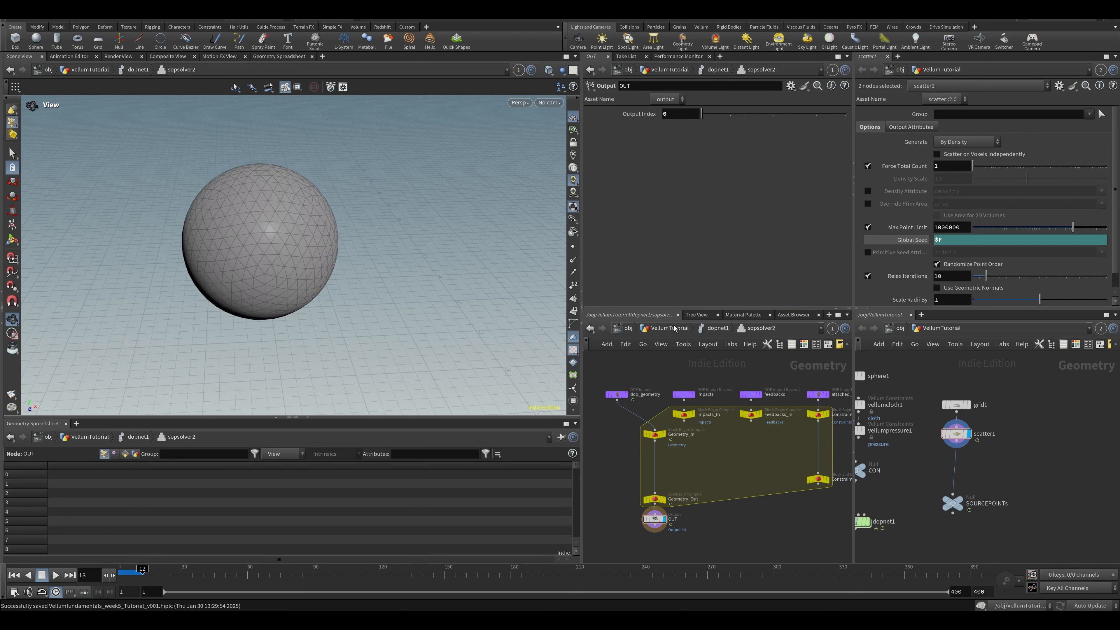
key("u")
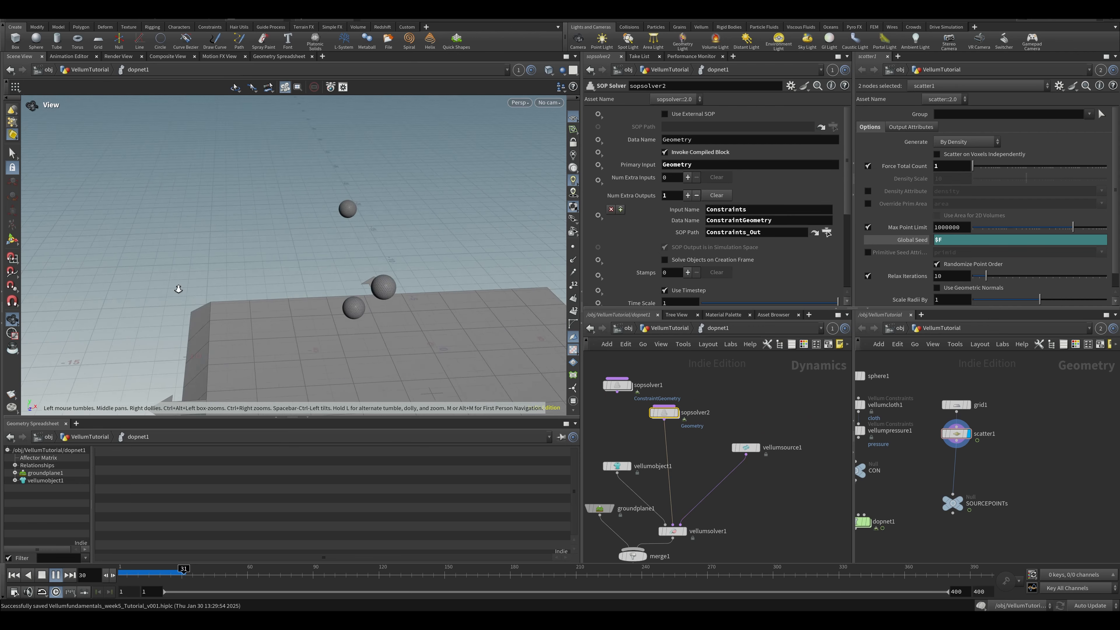
right_click_drag(179, 288, 147, 285)
key("Up")
double_click(670, 417)
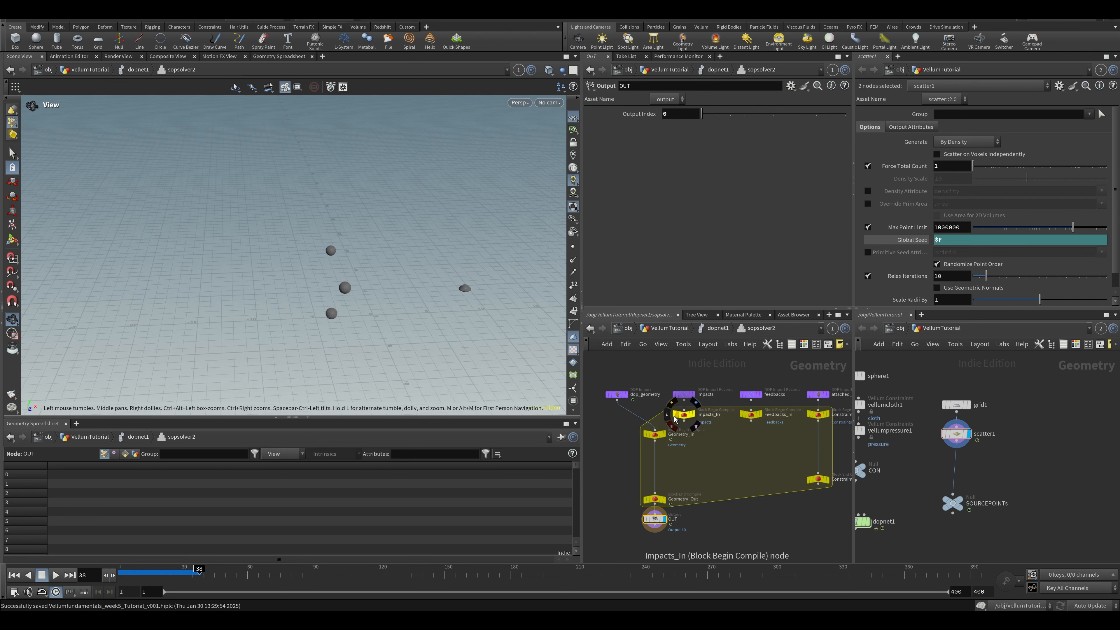
Step: Display dop_geometry and the attached relationship geometry in turn, examining the spheres' geometry and constraints from several angles
left_click(617, 394)
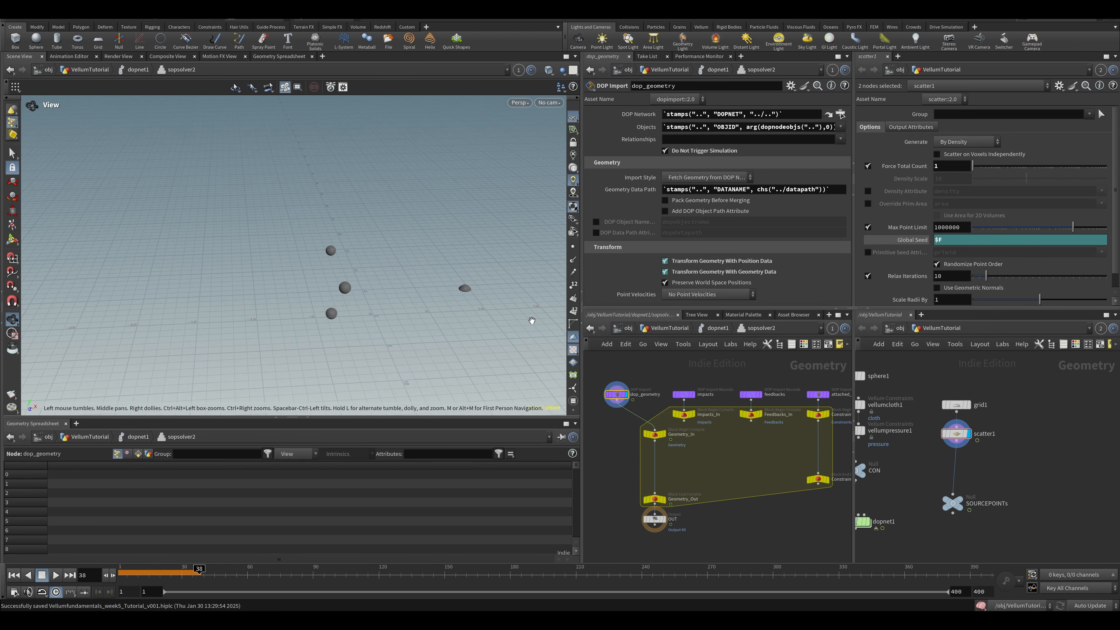
left_click(828, 395)
left_click_drag(373, 326, 375, 293)
middle_click_drag(375, 294, 410, 282)
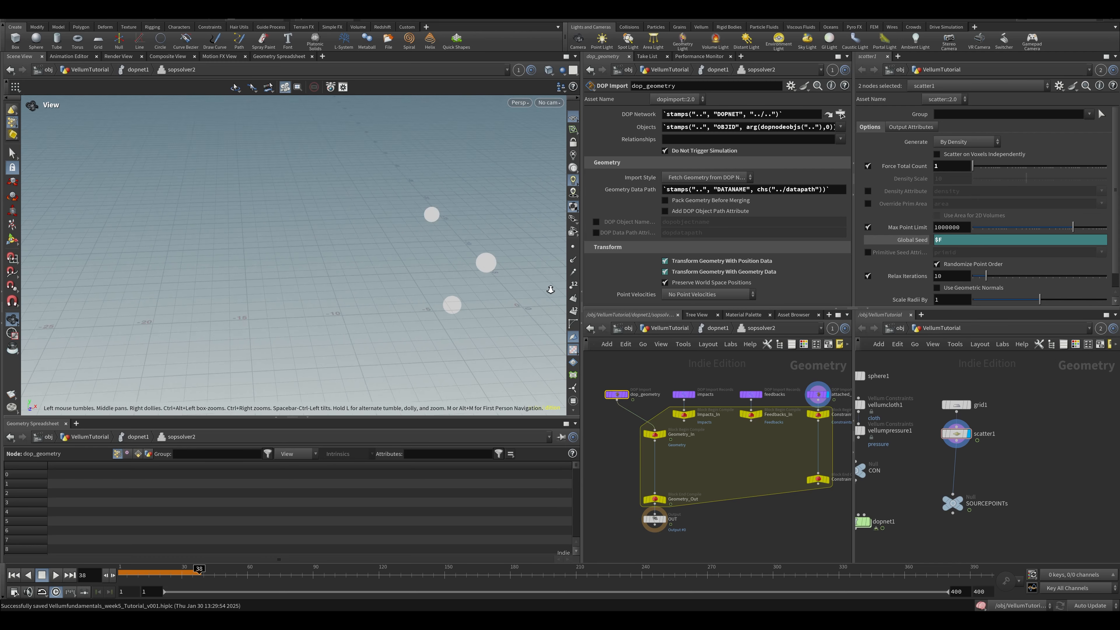
right_click_drag(424, 296, 477, 292)
middle_click_drag(478, 292, 275, 260)
right_click_drag(282, 265, 299, 245)
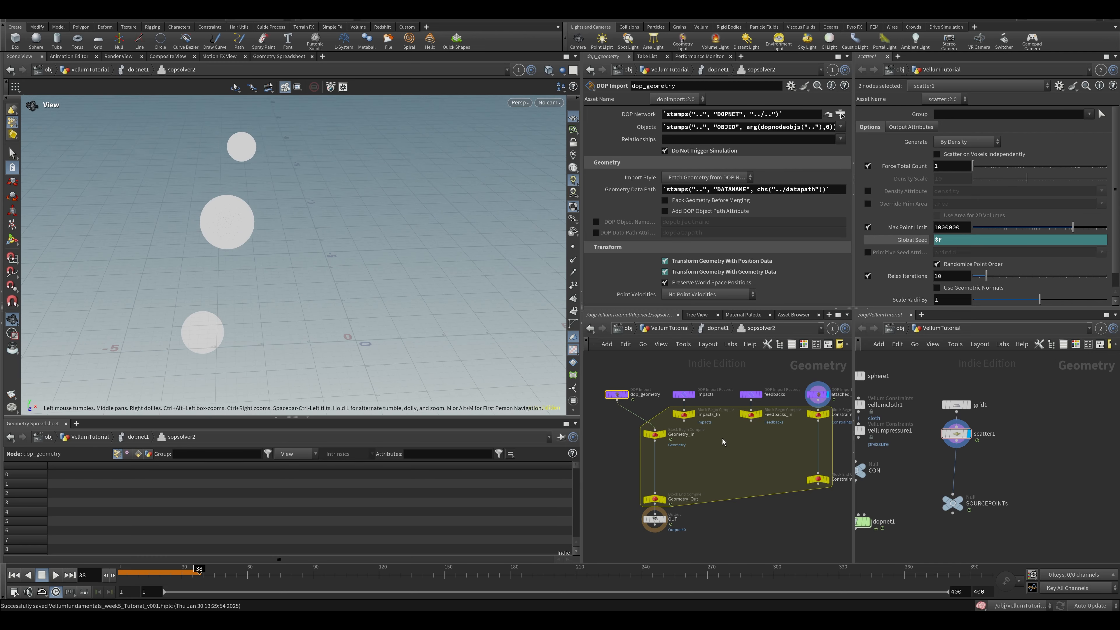
middle_click_drag(315, 251, 457, 276)
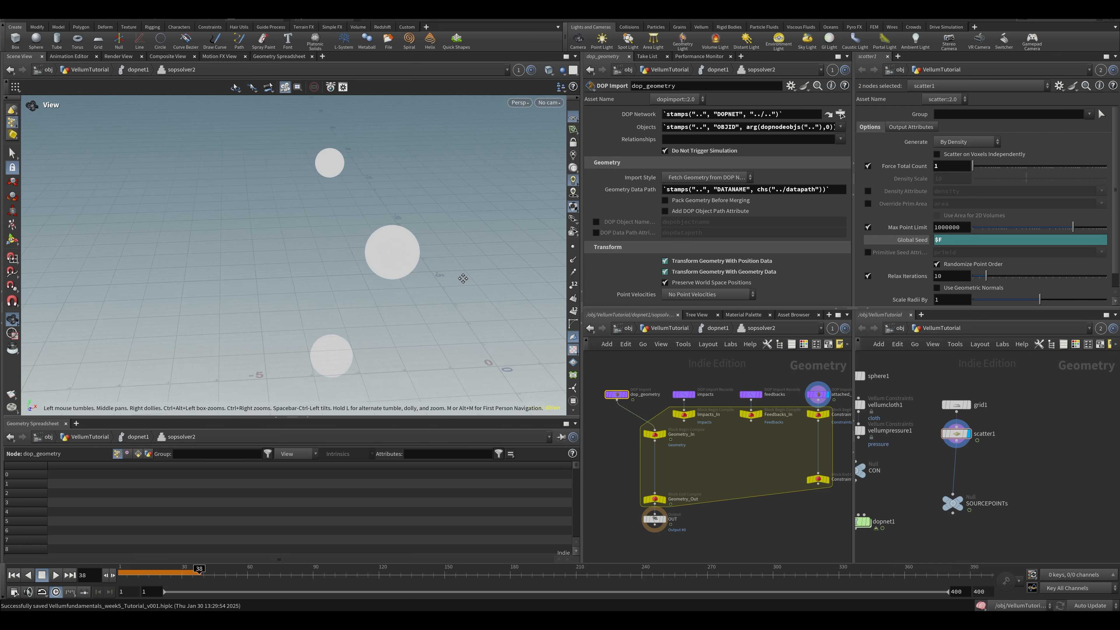
right_click_drag(457, 276, 280, 300)
left_click_drag(383, 304, 397, 314)
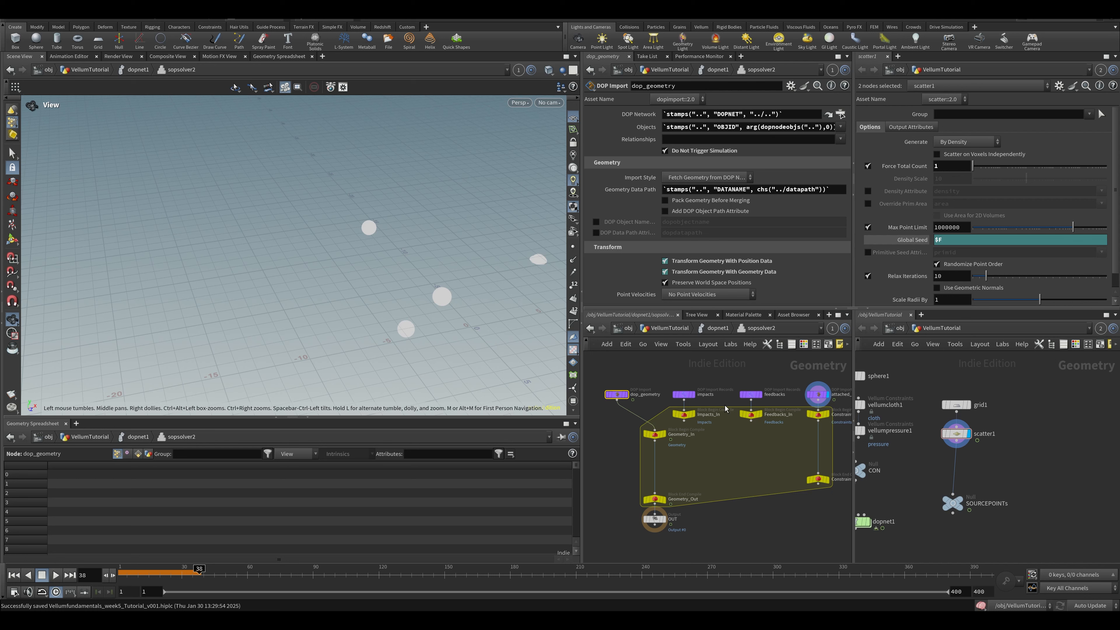
Step: Space out sopsolver2's network by moving OUT and Constraints_Out down and dop_geometry closer to the compile block
middle_click_drag(680, 513, 650, 481)
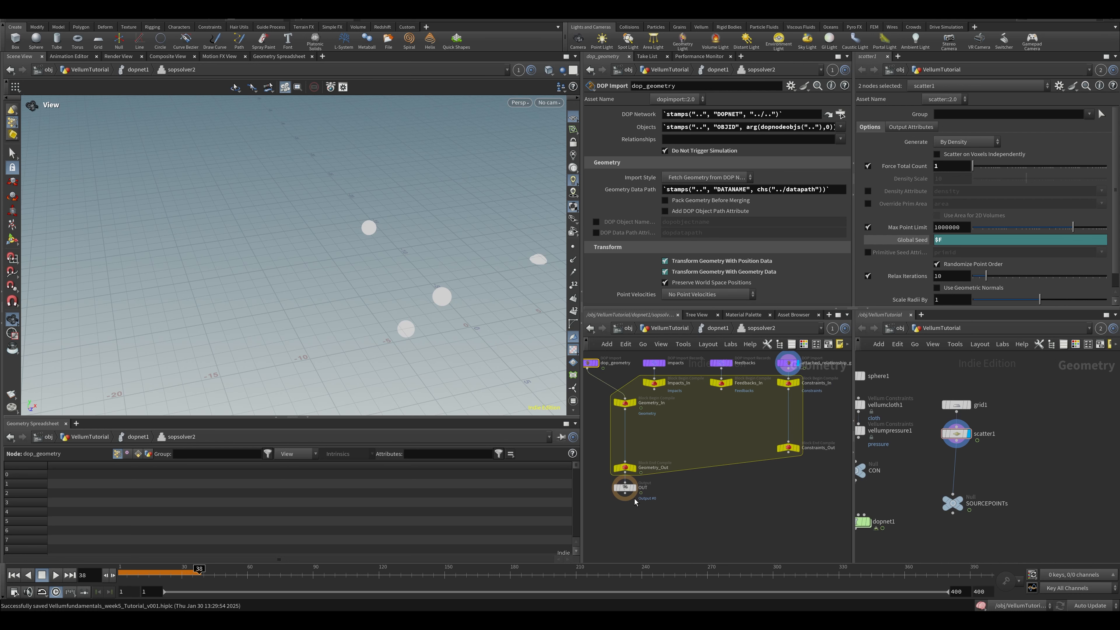
left_click_drag(625, 487, 625, 510)
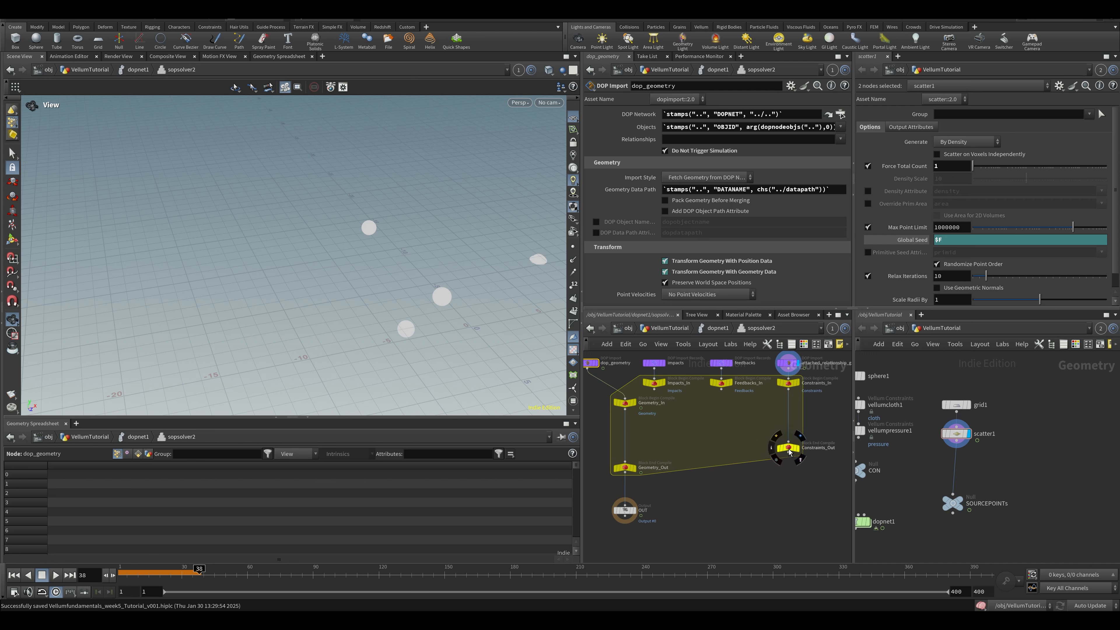
left_click_drag(794, 443, 795, 453)
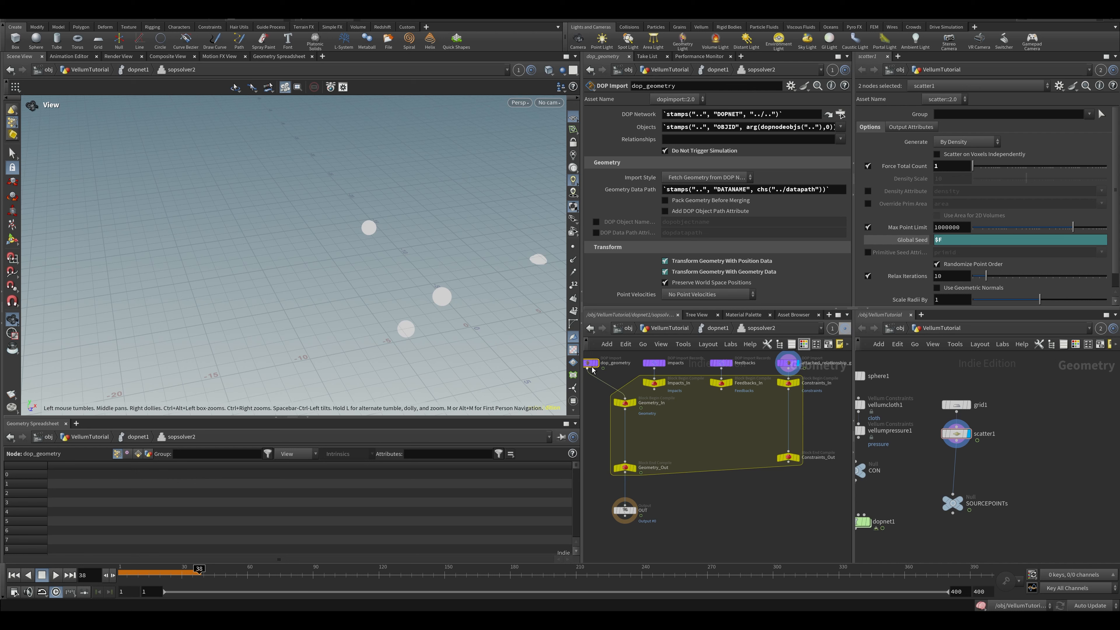
left_click_drag(590, 363, 616, 360)
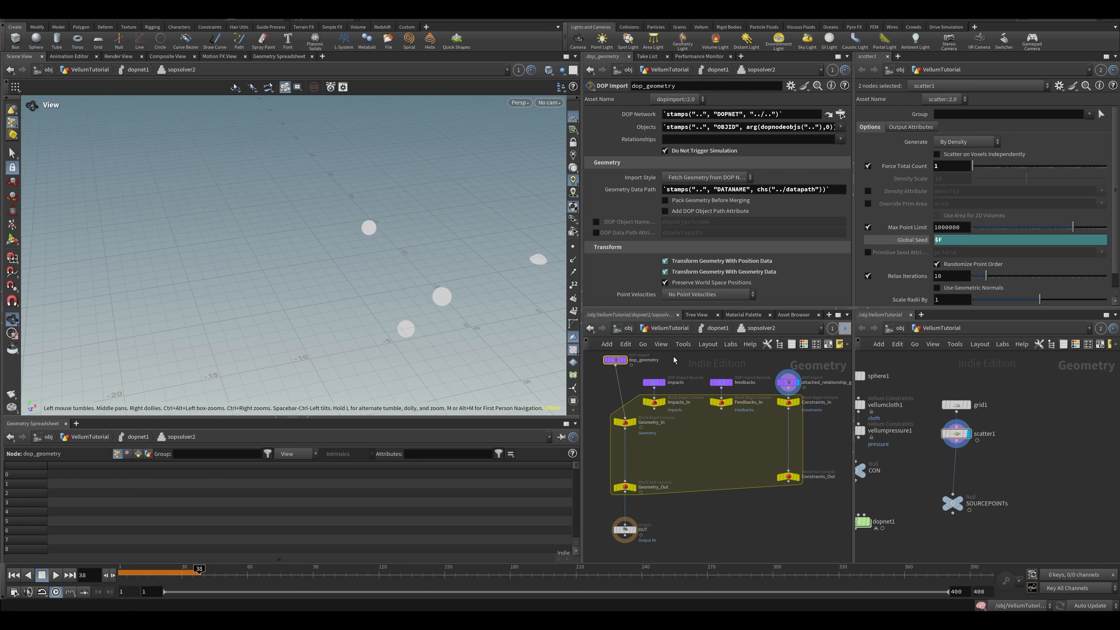
Step: Return to dopnet1 to check sopsolver1's parameters, then go back inside sopsolver2
key("u")
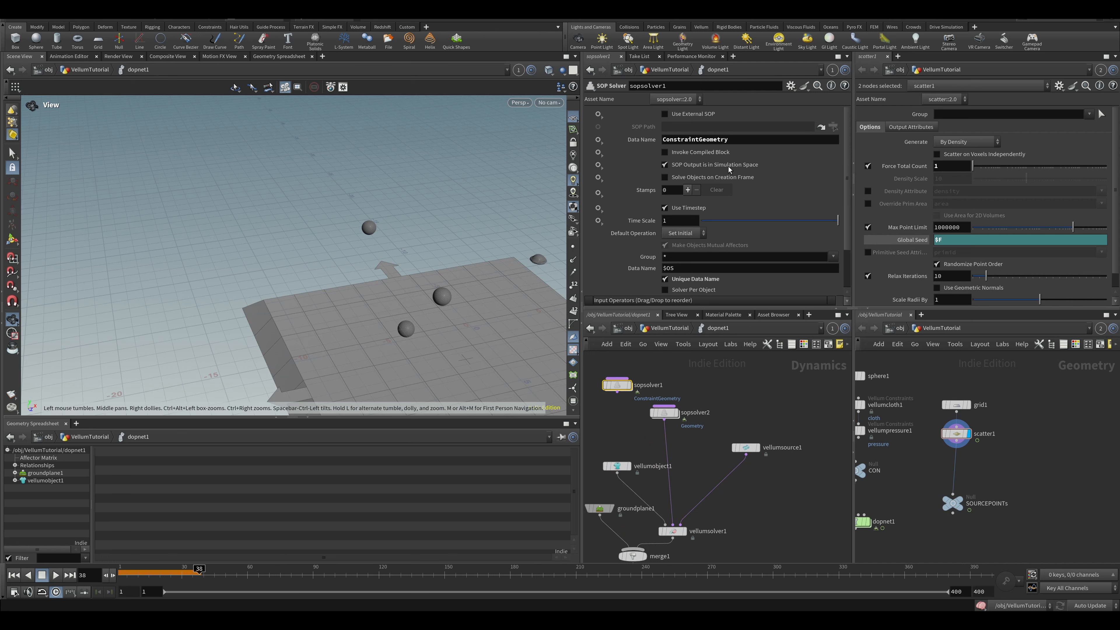
double_click(665, 412)
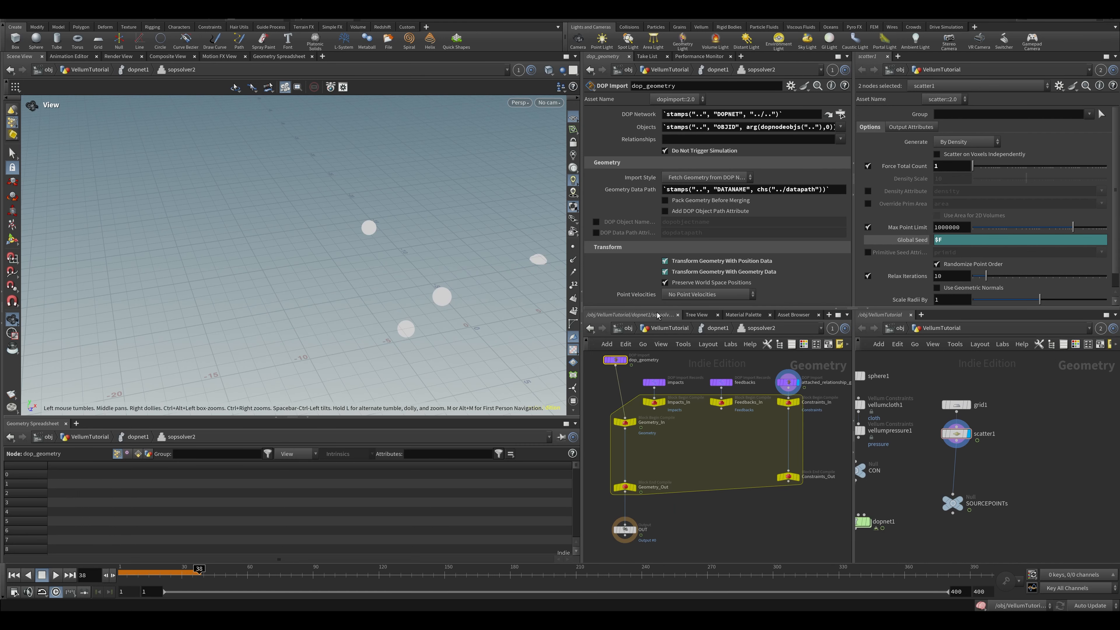
middle_click_drag(627, 397, 657, 411)
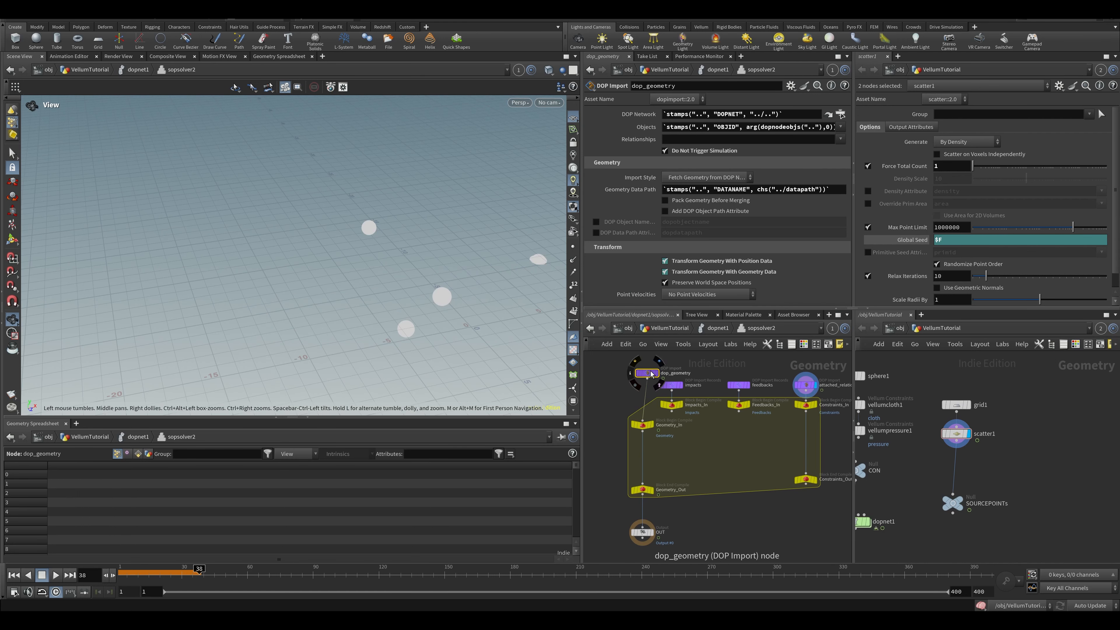
Step: Display the dop_geometry node and move the timeline back to frame 1
left_click(654, 373)
left_click(141, 570)
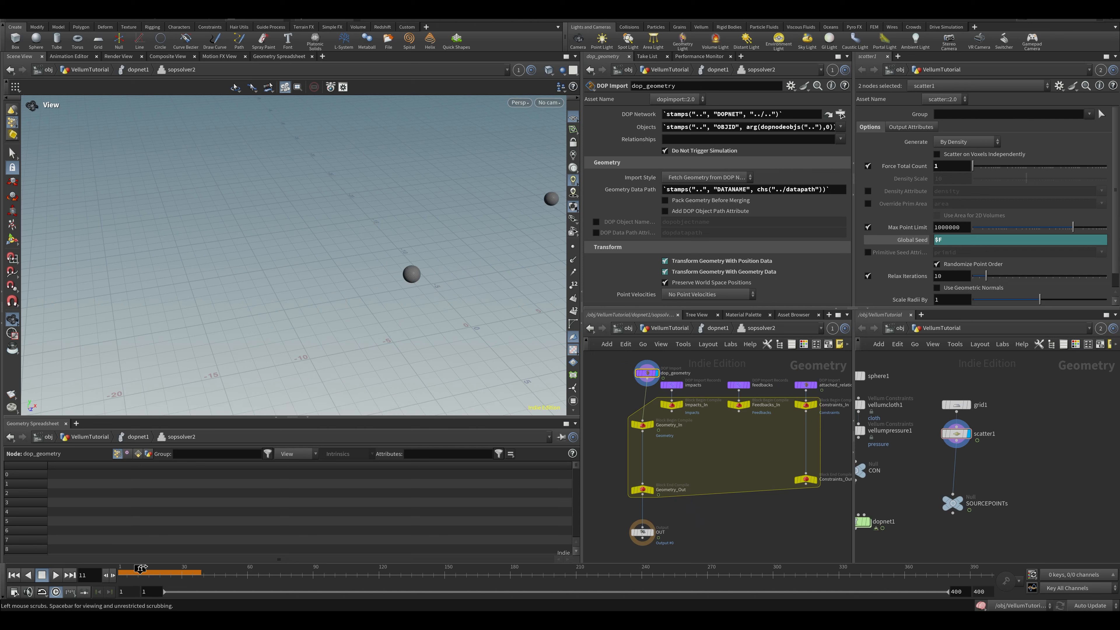
left_click_drag(143, 566, 119, 567)
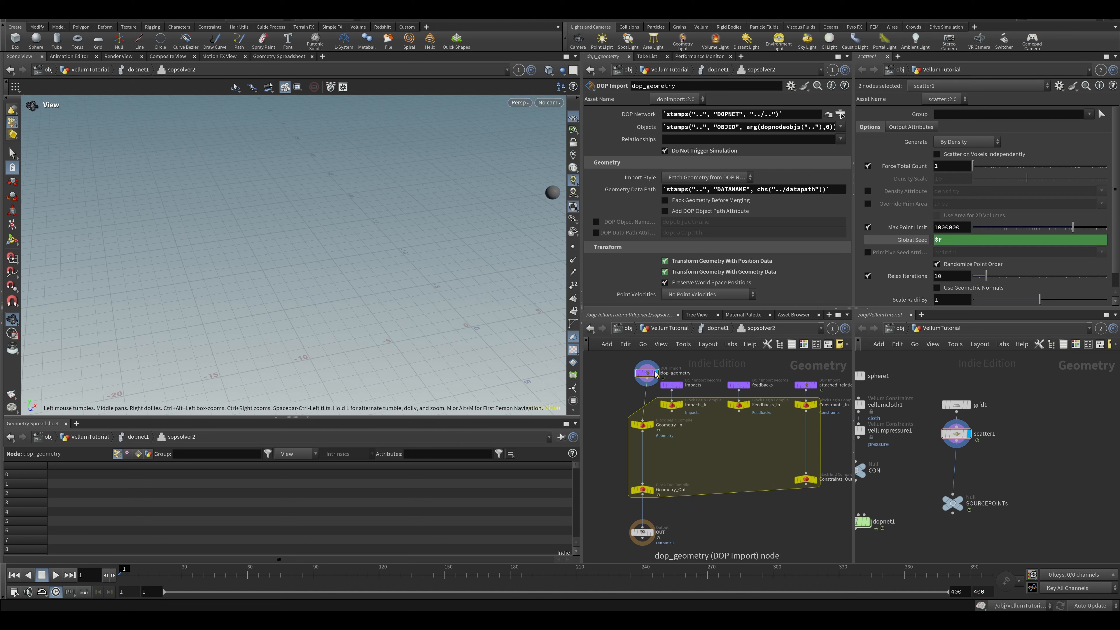
Step: Align dop_geometry directly above Geometry_In and save the scene
left_click_drag(655, 374, 654, 363)
middle_click_drag(477, 271, 385, 274)
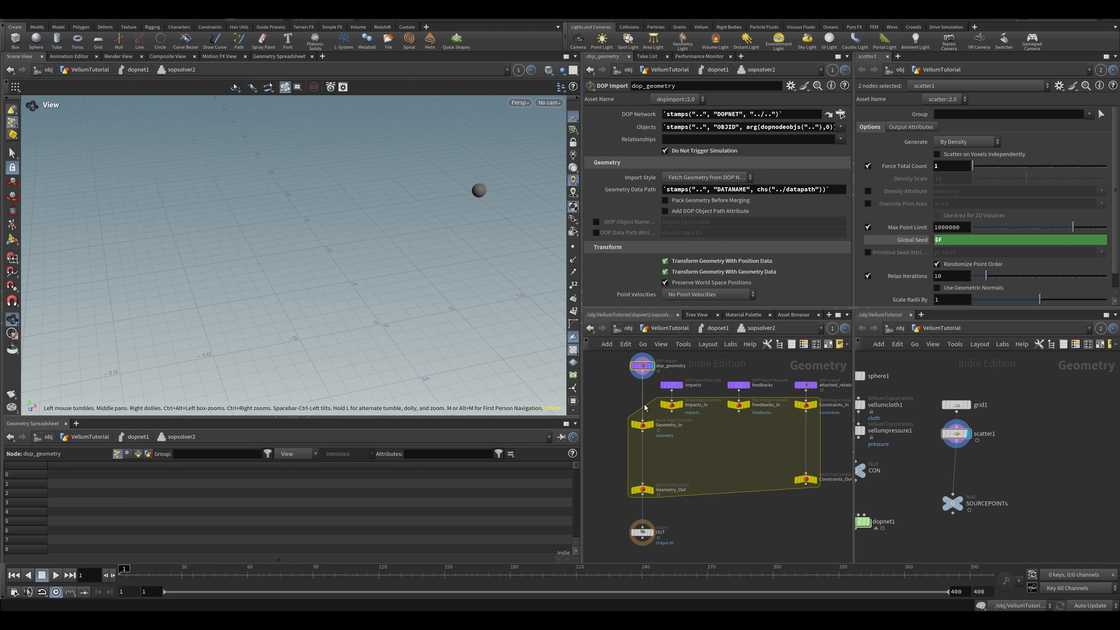
middle_click_drag(752, 368, 714, 421)
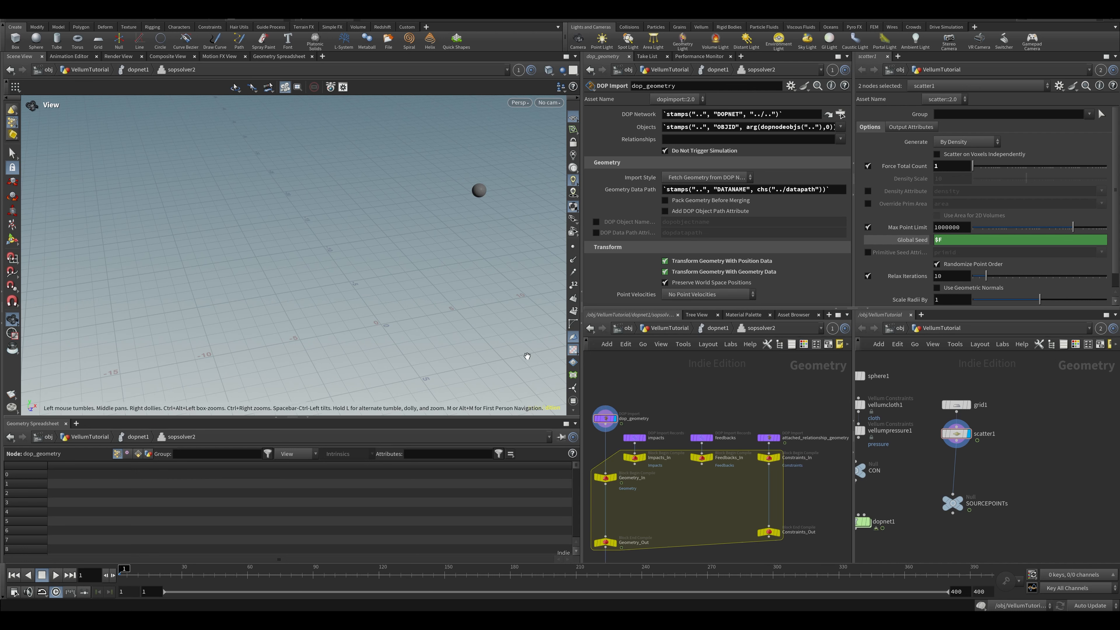
scroll(695, 424, "up", 3)
key("ctrl+s")
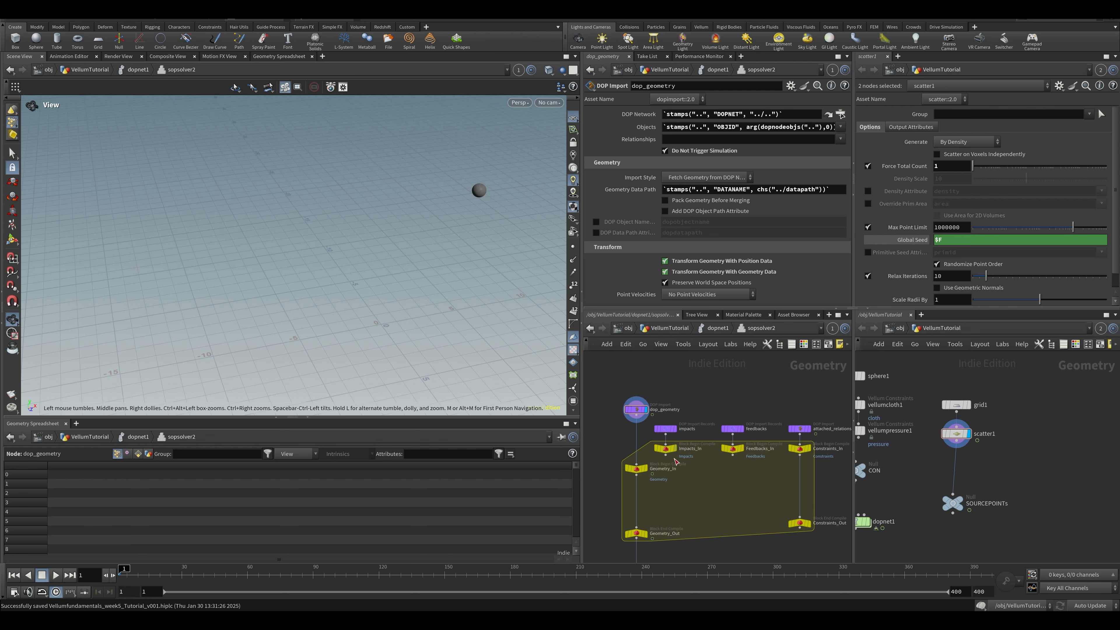
Step: Insert an Attribute Wrangle between Geometry_In and Geometry_Out
key("Tab")
type("aw")
left_click(748, 210)
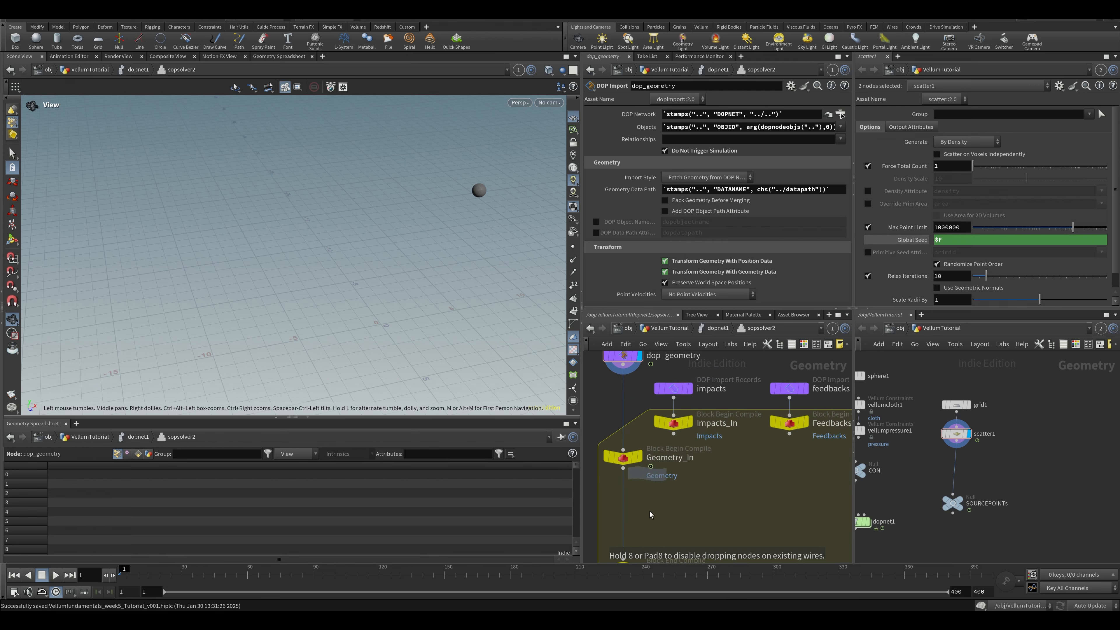
left_click(666, 484)
left_click_drag(667, 484, 666, 482)
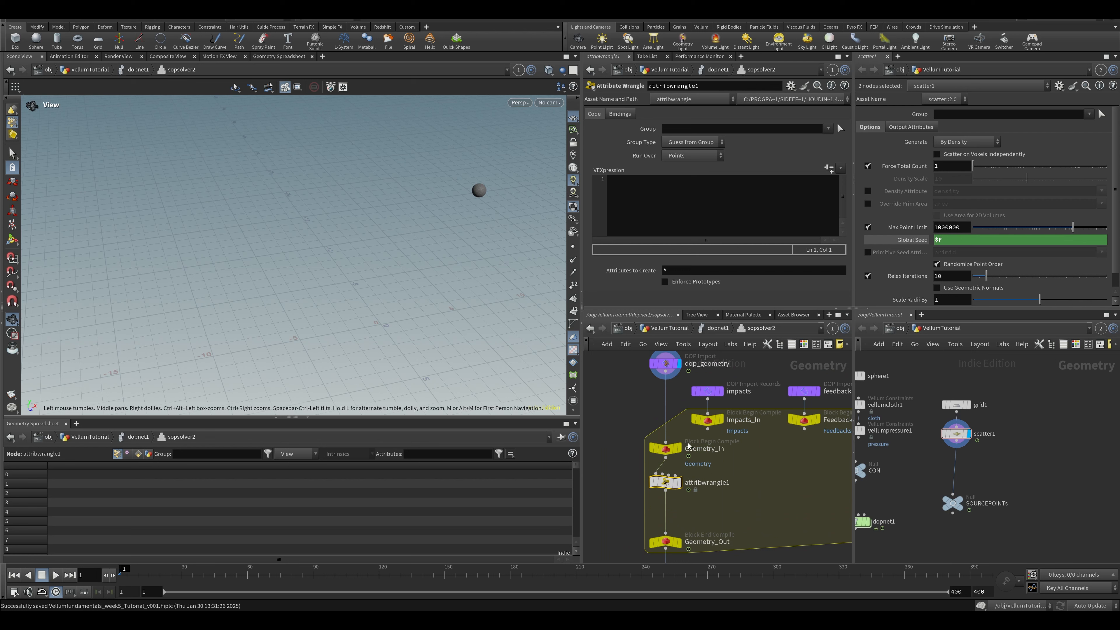
middle_click_drag(721, 469, 718, 447)
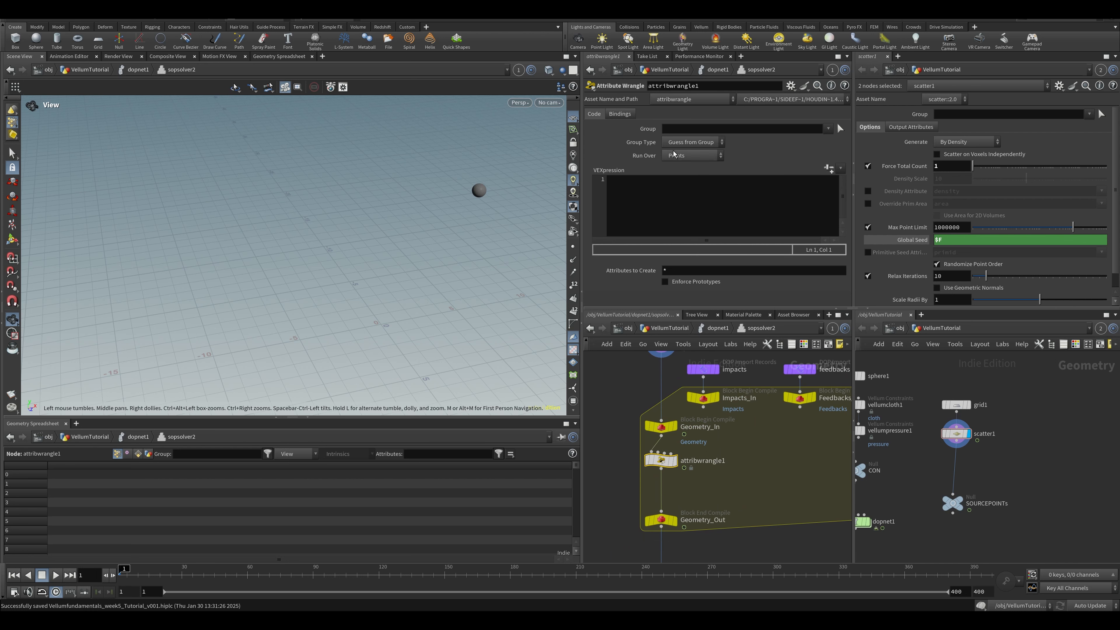
left_click(689, 160)
left_click(692, 183)
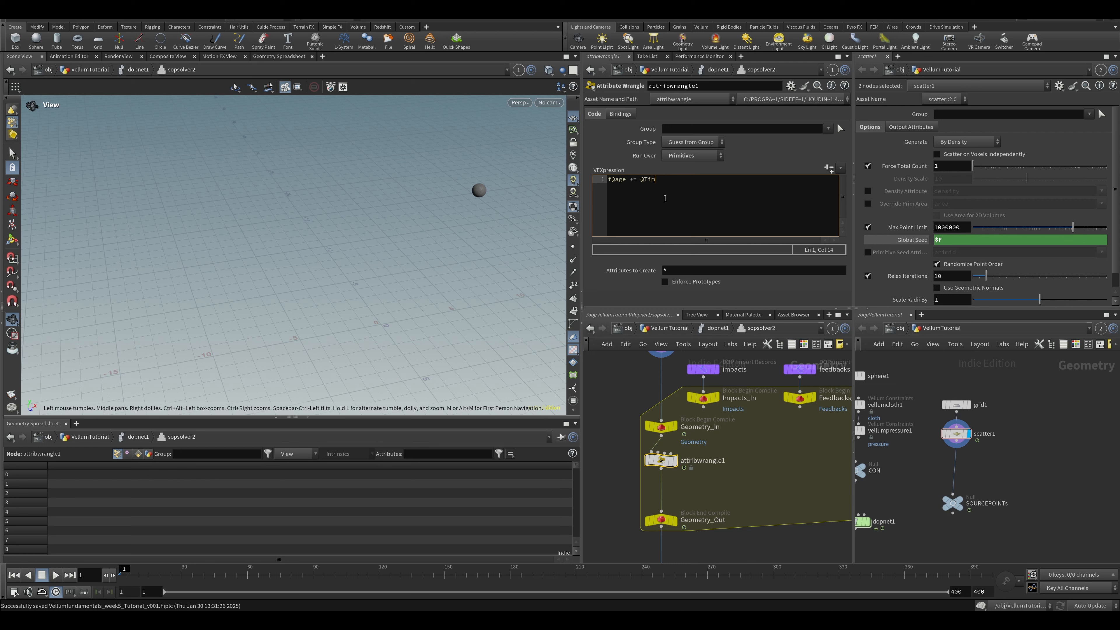
key("ctrl+s")
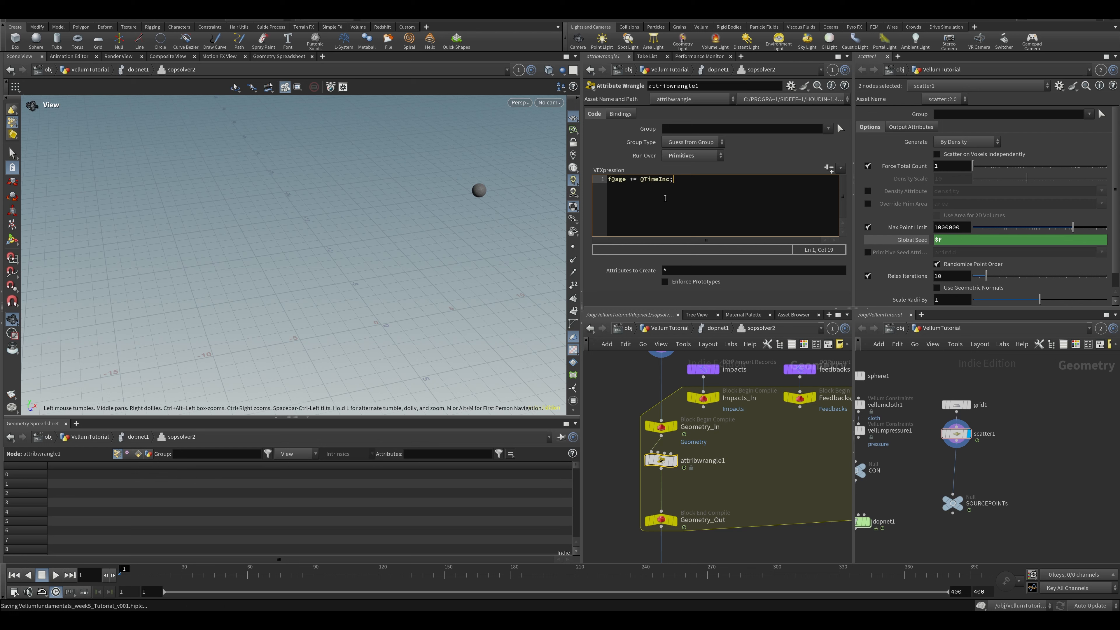
Step: Rename the wrangle to add_age and play the simulation
scroll(738, 462, "down", 2)
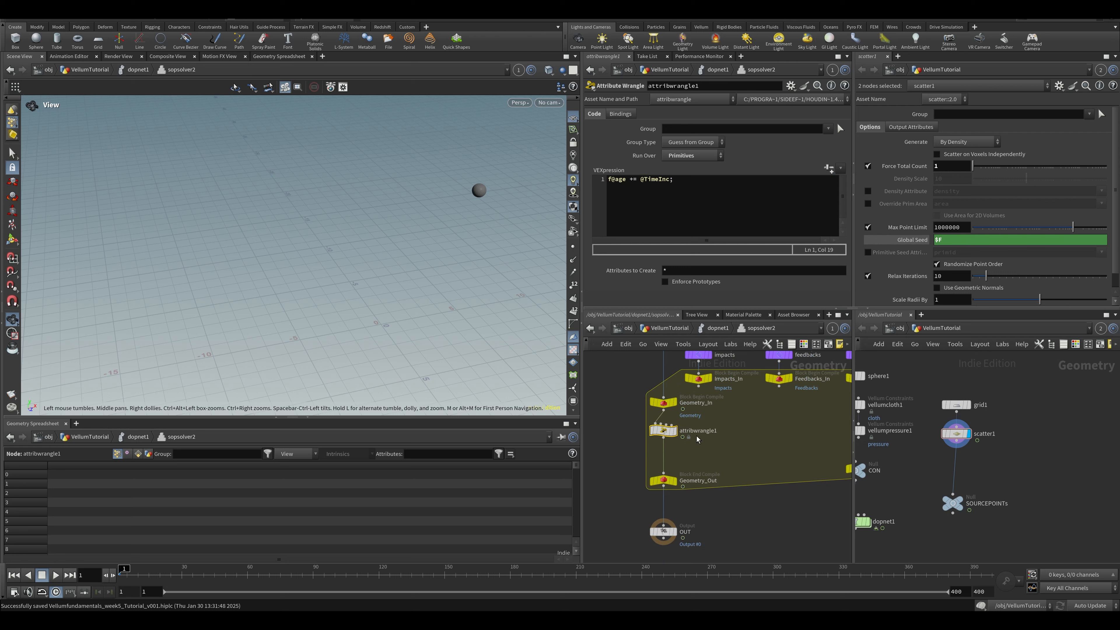
double_click(716, 431)
type("add_age")
key("Return")
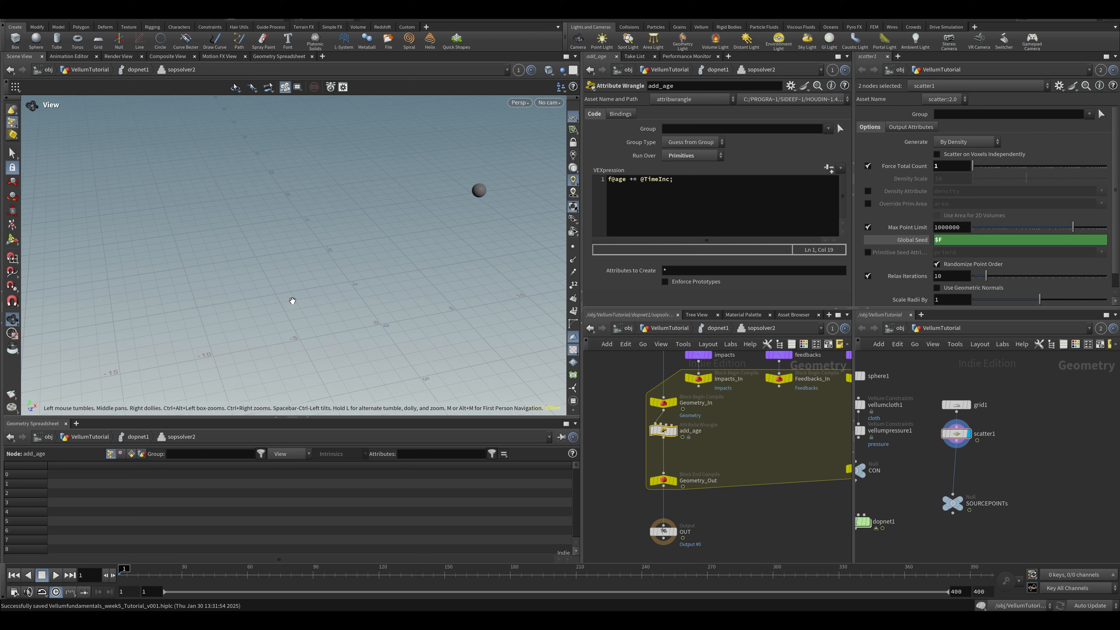
key("Up")
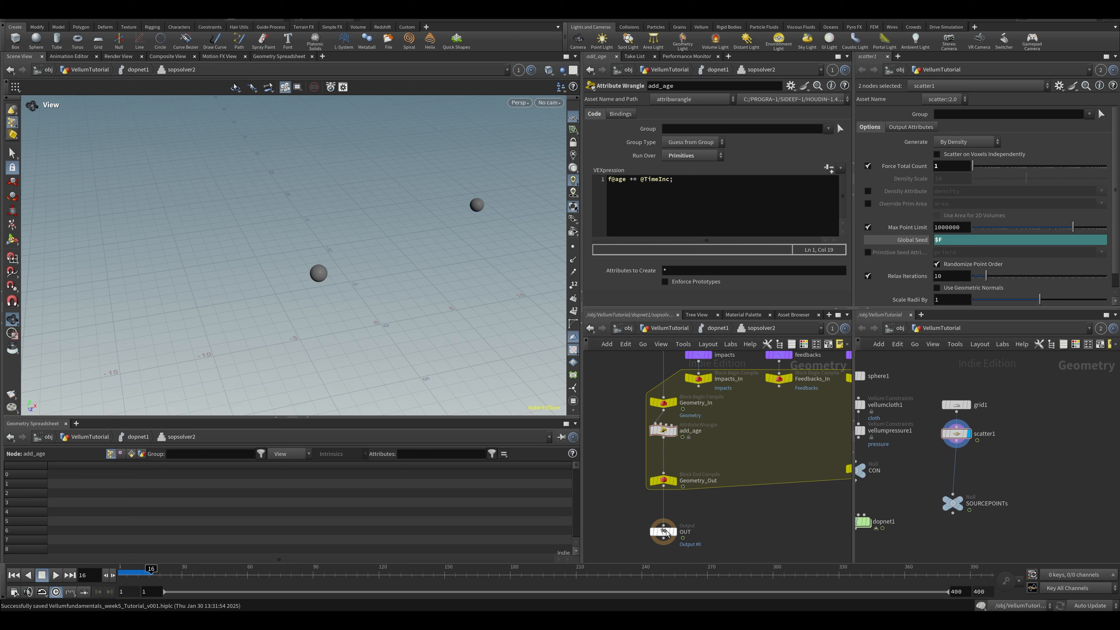
Step: Display the OUT node and examine its primitive age values in the spreadsheet while playing the simulation
left_click(665, 532)
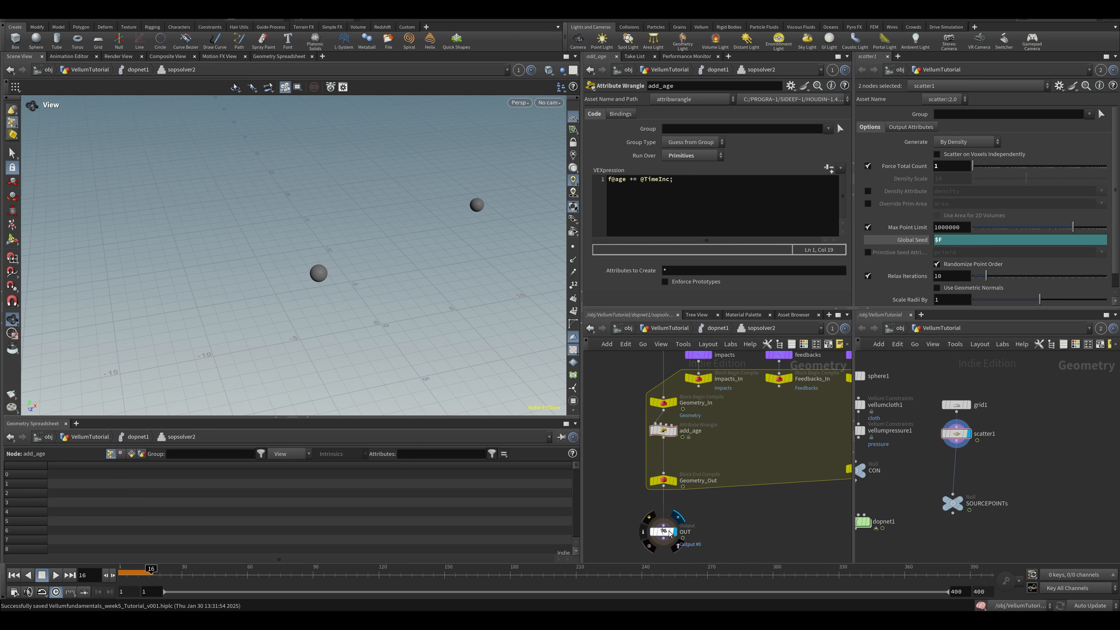
left_click(278, 456)
left_click(166, 574)
left_click(128, 455)
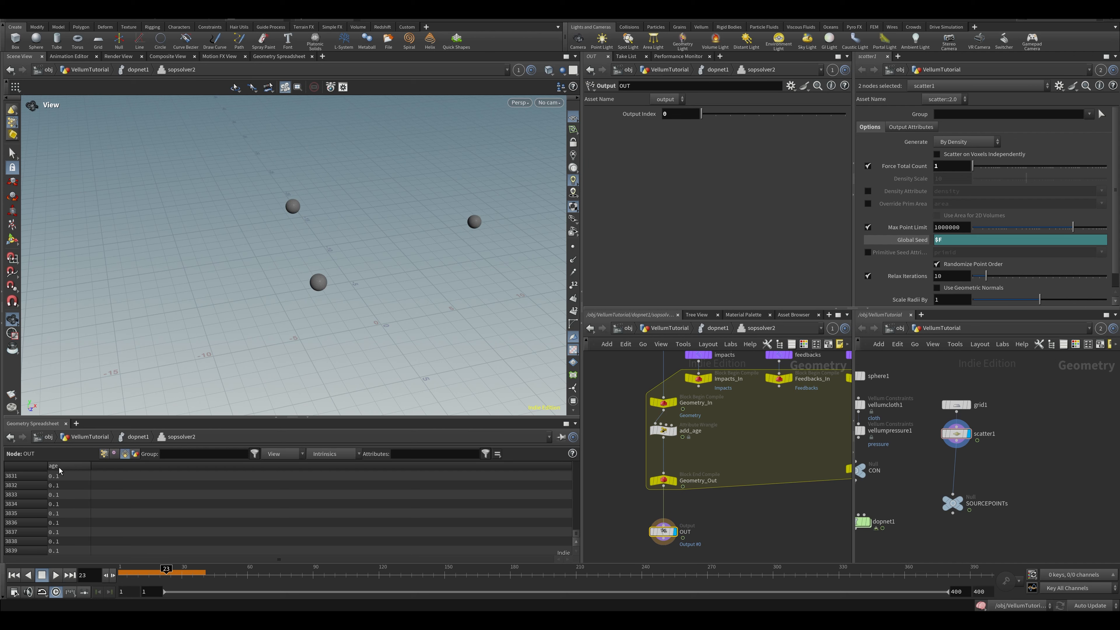
key("Up")
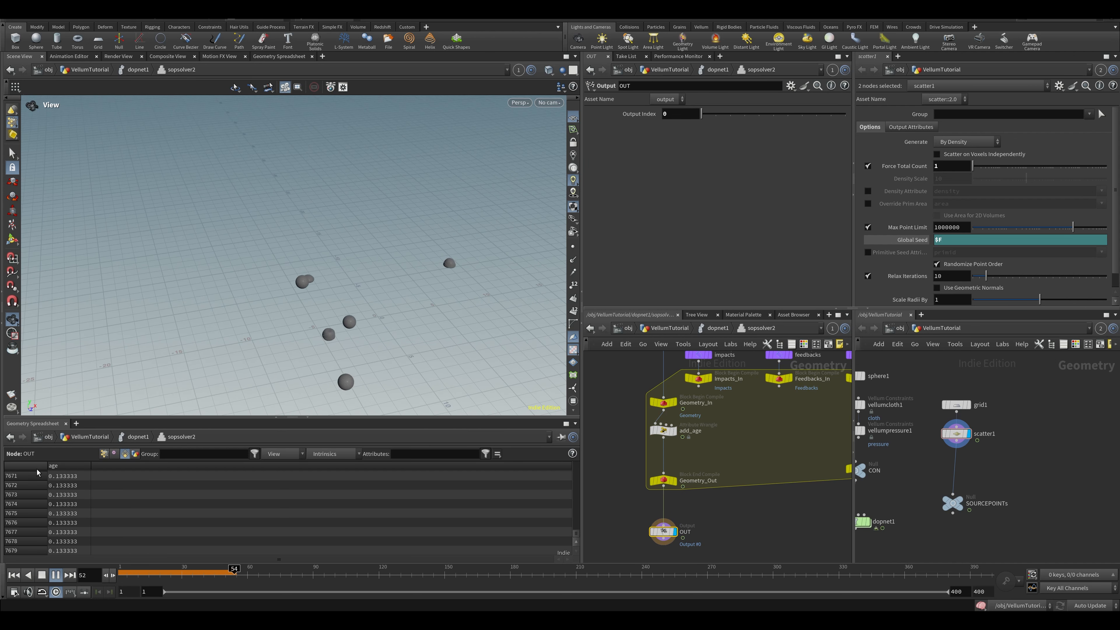
key("Up")
Step: Select add_age, play the simulation further to examine the spheres and their age values, and save the scene
left_click(663, 430)
left_click(717, 180)
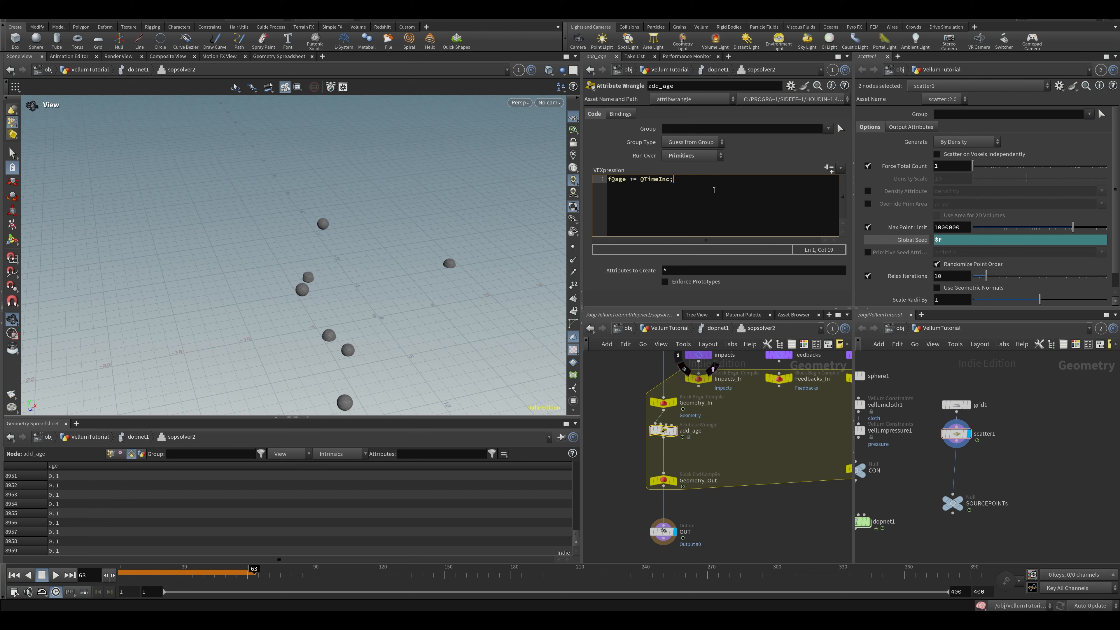
key("ctrl+shift+Left")
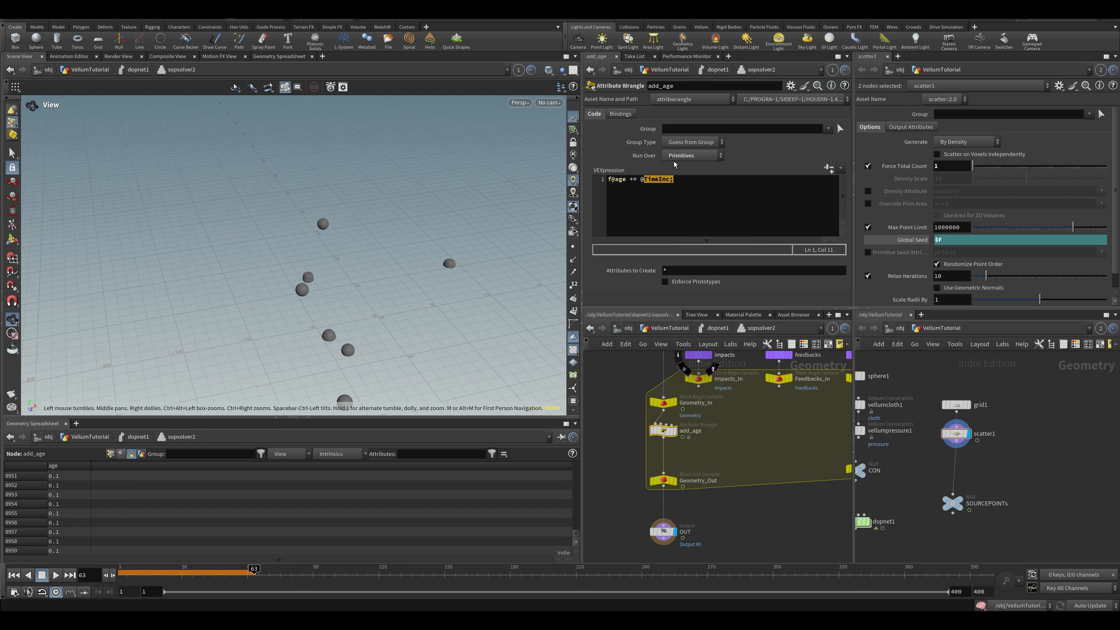
key("Up")
middle_click_drag(399, 309, 263, 268)
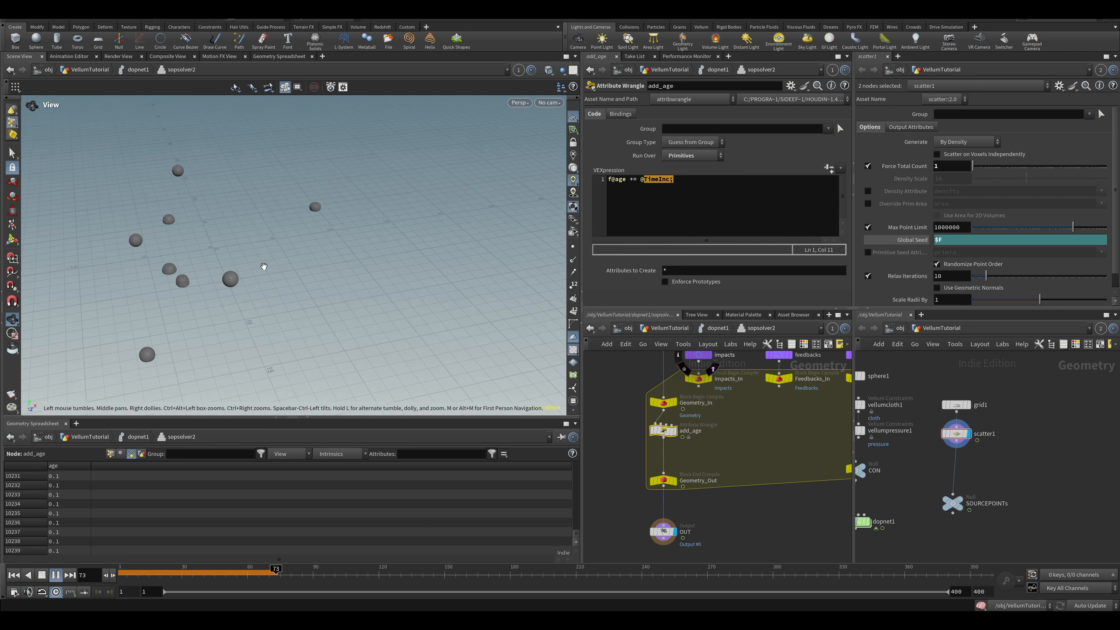
right_click_drag(263, 267, 196, 286)
key("Up")
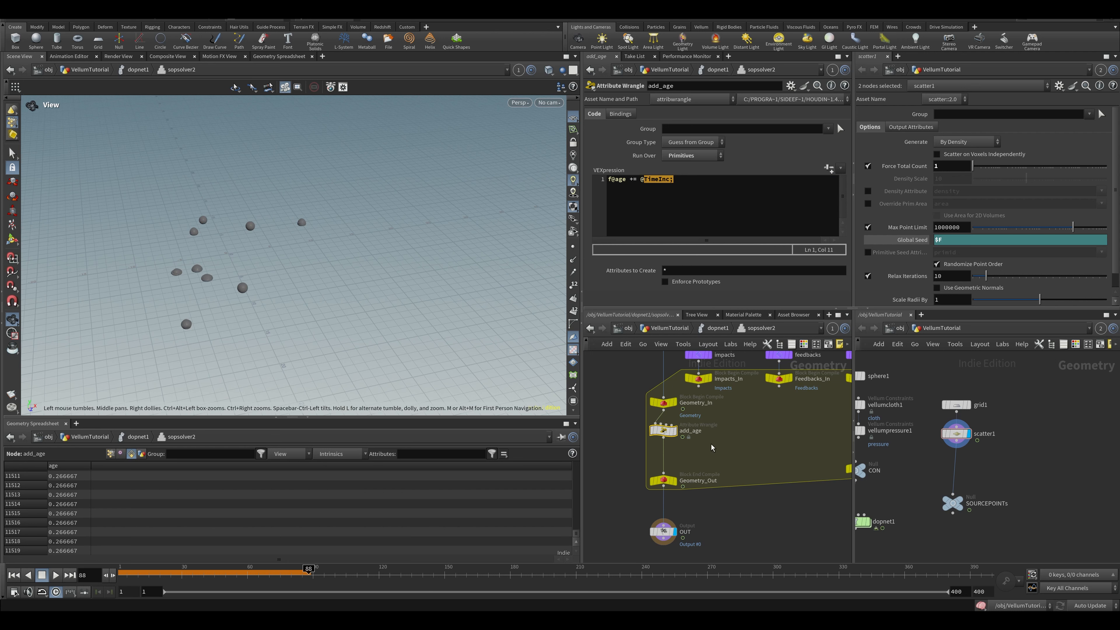
middle_click_drag(257, 273, 306, 278)
left_click_drag(306, 278, 515, 288)
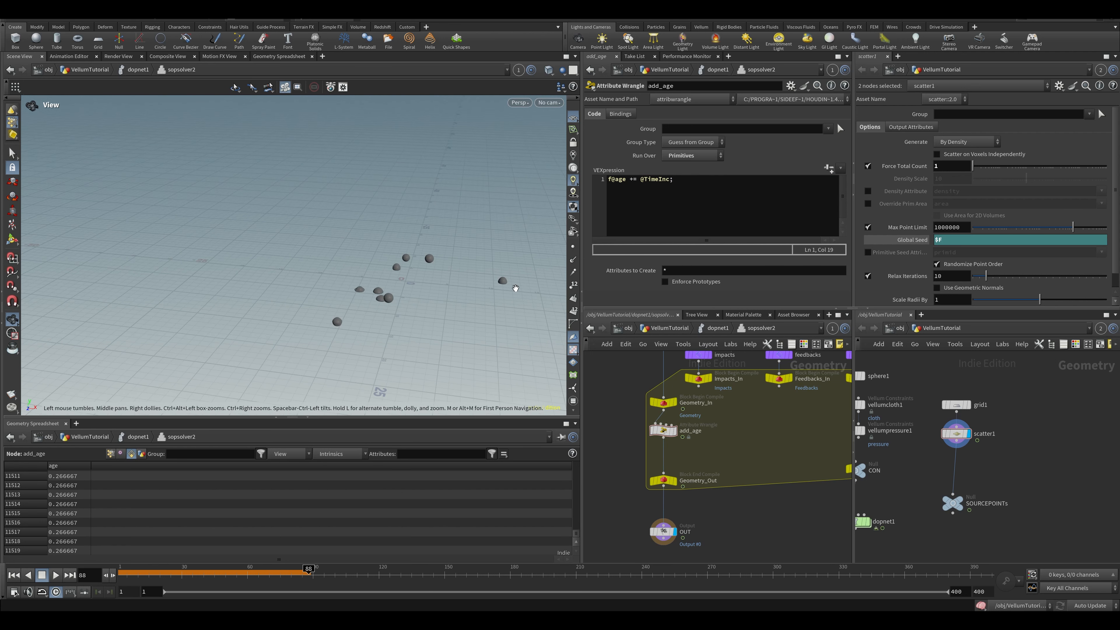
left_click_drag(407, 239, 396, 282)
key("ctrl+s")
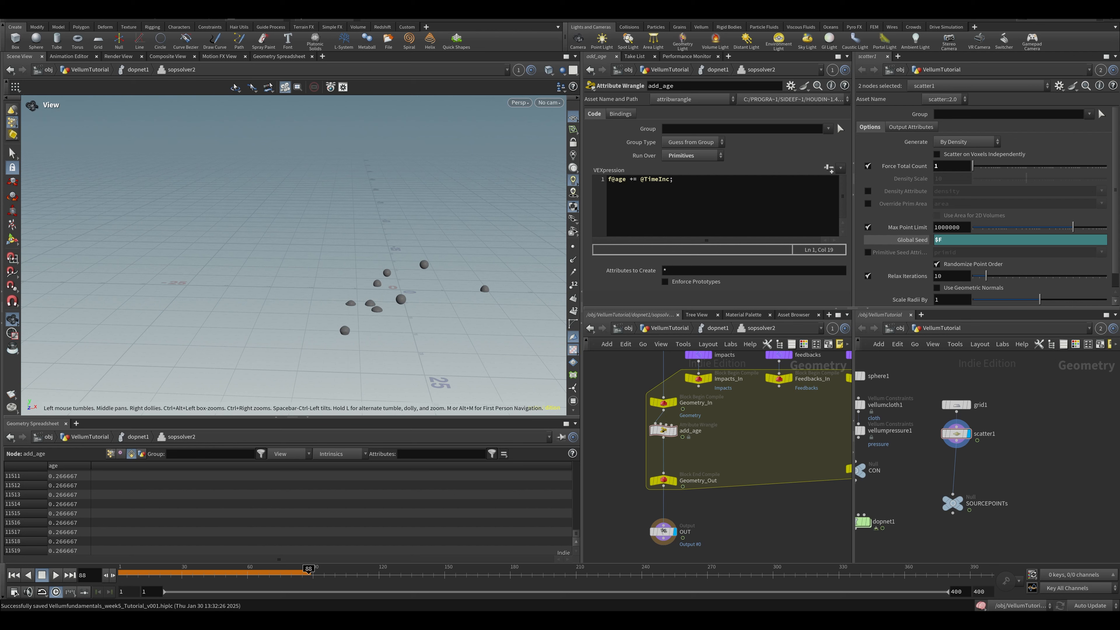
middle_click_drag(392, 312, 368, 321)
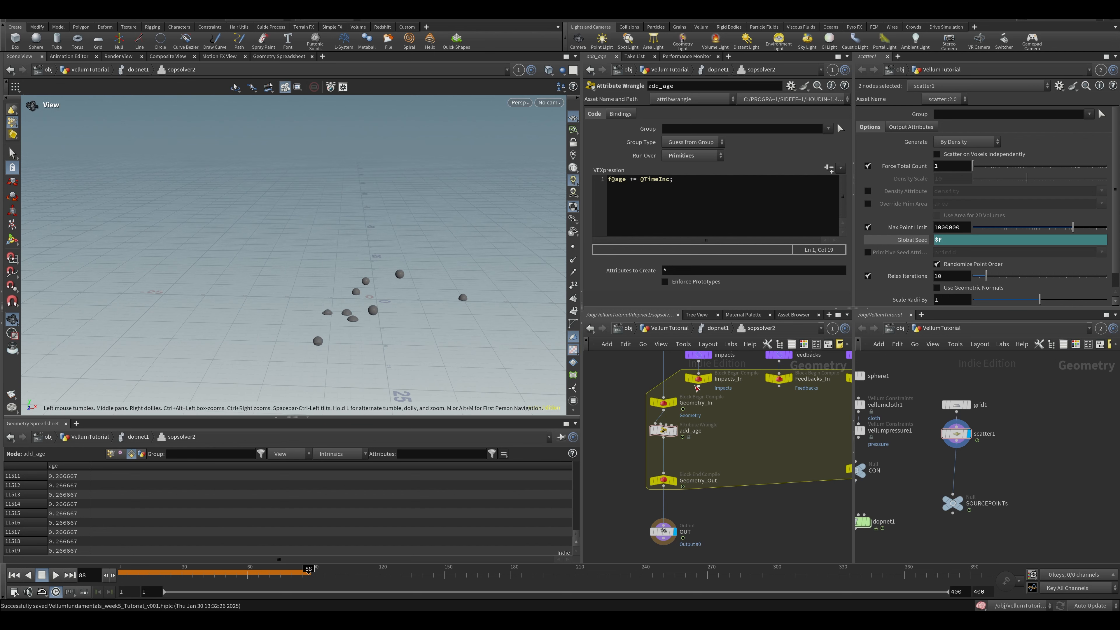
left_click_drag(343, 300, 441, 319)
Step: Insert an Attribute Transfer between Constraints_In and Constraints_Out, with add_age wired into its second input
middle_click_drag(844, 454, 712, 442)
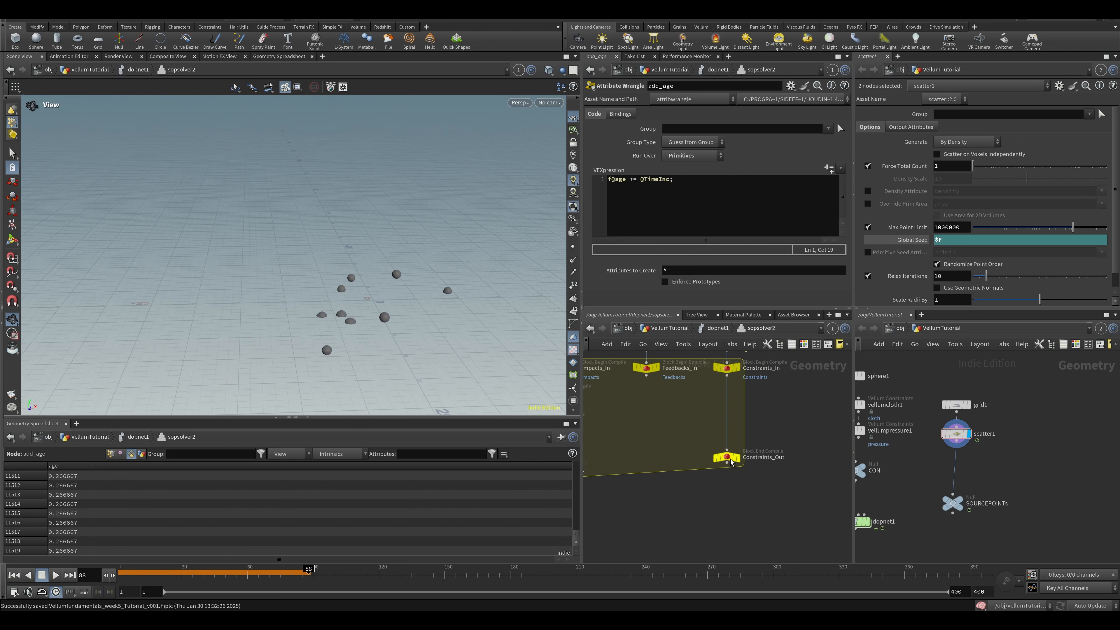
left_click_drag(730, 461, 730, 489)
middle_click_drag(423, 331, 482, 347)
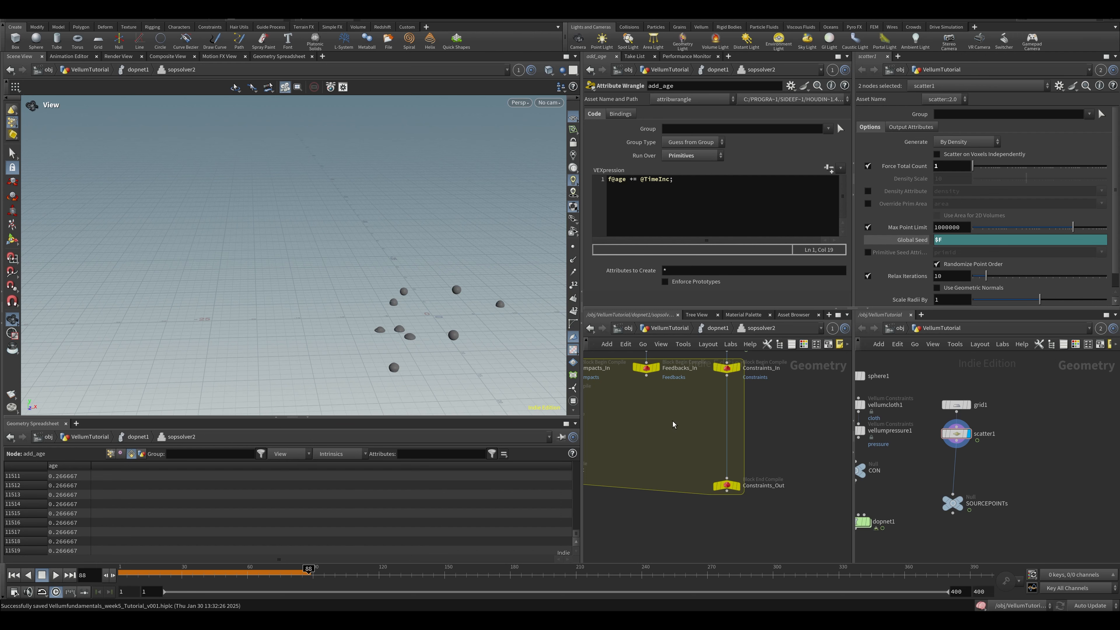
key("Tab")
type("atra")
key("Return")
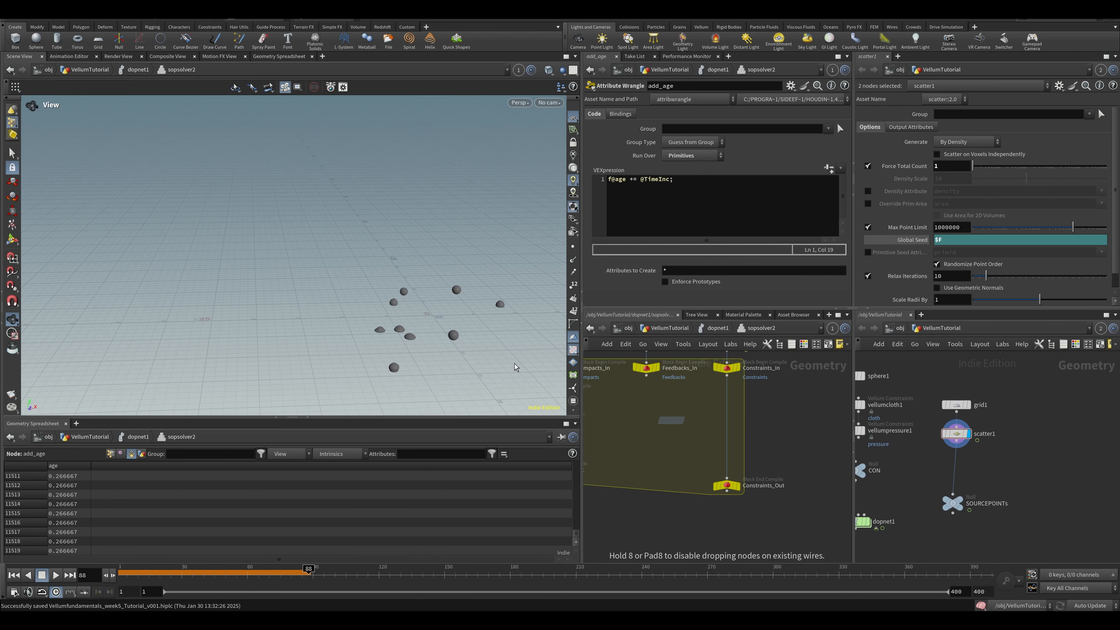
left_click(713, 421)
left_click_drag(713, 421, 730, 420)
left_click(735, 411)
middle_click_drag(599, 408, 716, 415)
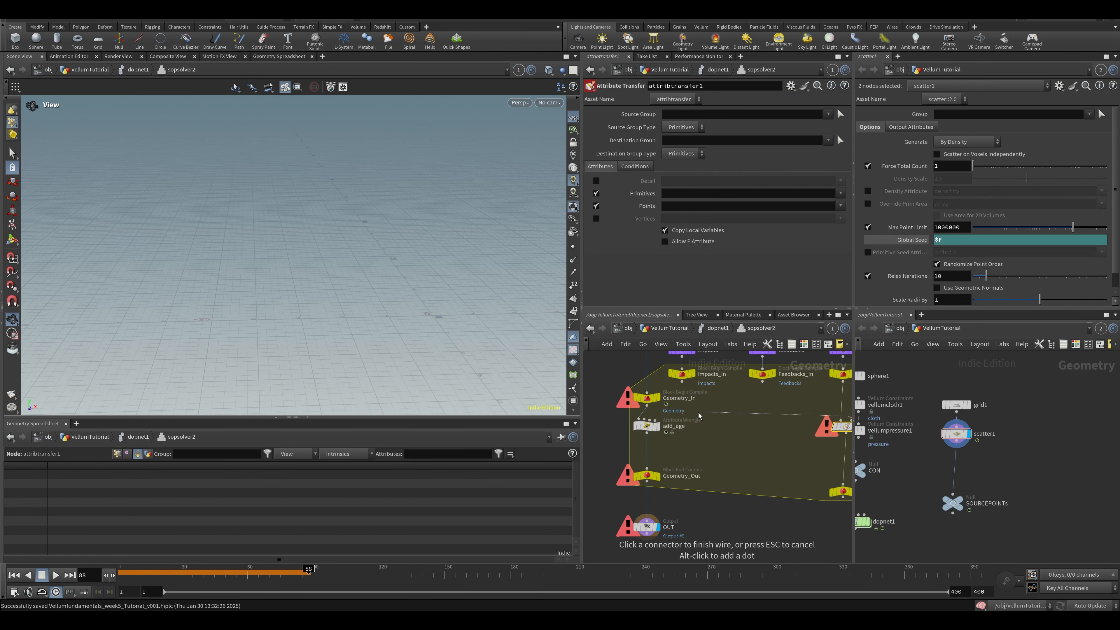
left_click(647, 432)
Step: Limit the Attribute Transfer to the primitive attribute age and turn off its point attribute transfer
middle_click_drag(836, 436, 726, 420)
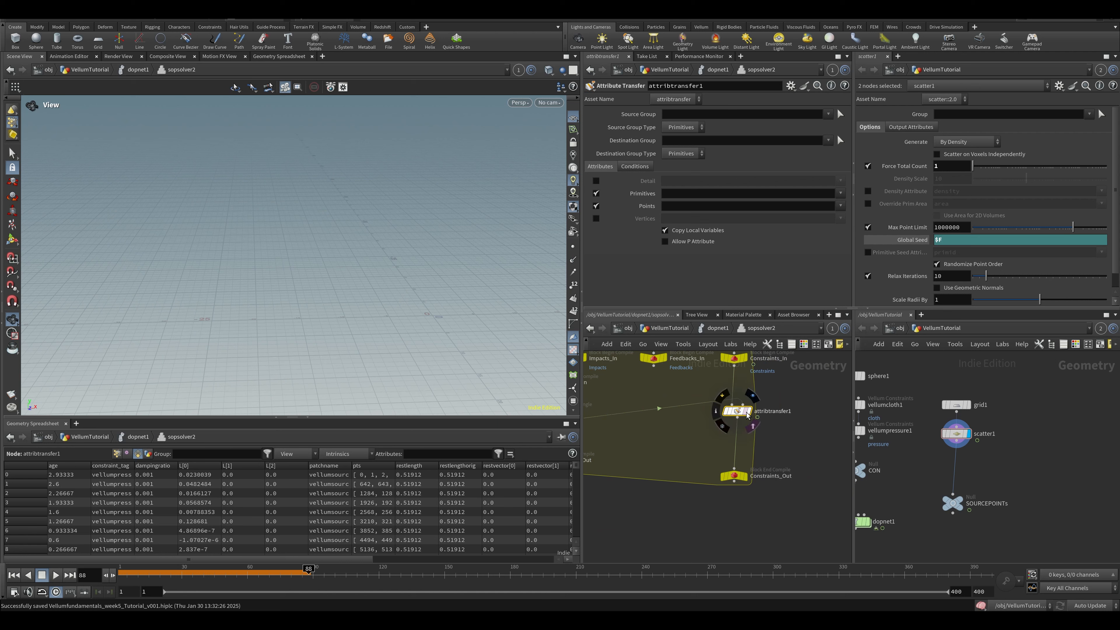
left_click_drag(747, 415, 743, 432)
left_click(840, 194)
left_click(812, 194)
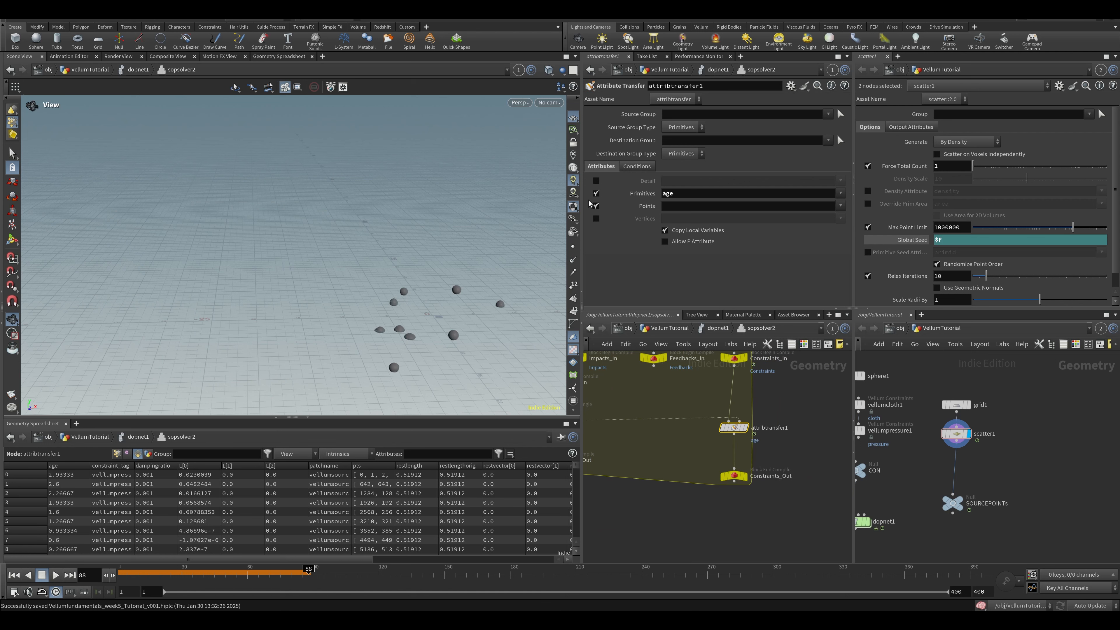
left_click(592, 205)
Step: Play the simulation while checking the constraint ages at Constraints_Out, and review the spheres' motion from the dopnet1 level
left_click(735, 476)
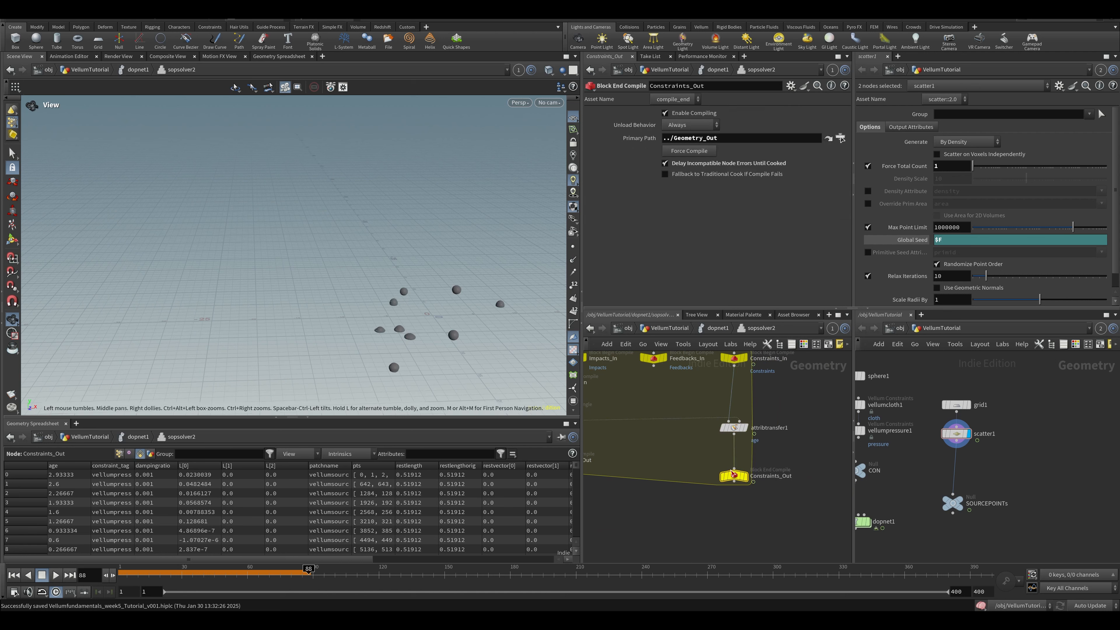
left_click(55, 574)
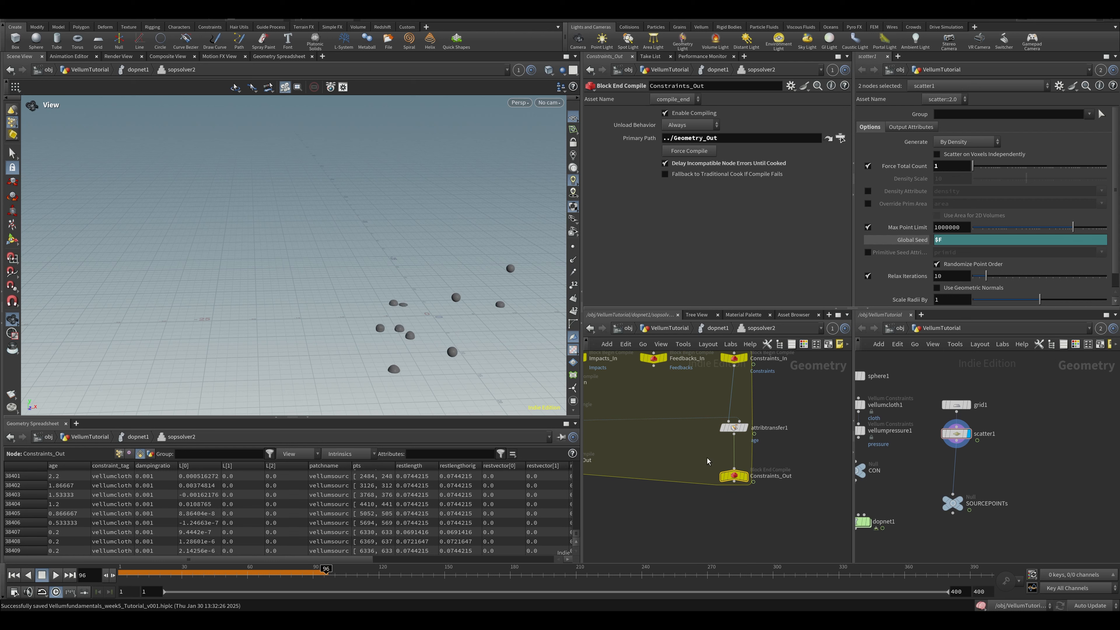
key("ctrl+Up")
left_click(717, 329)
key("Up")
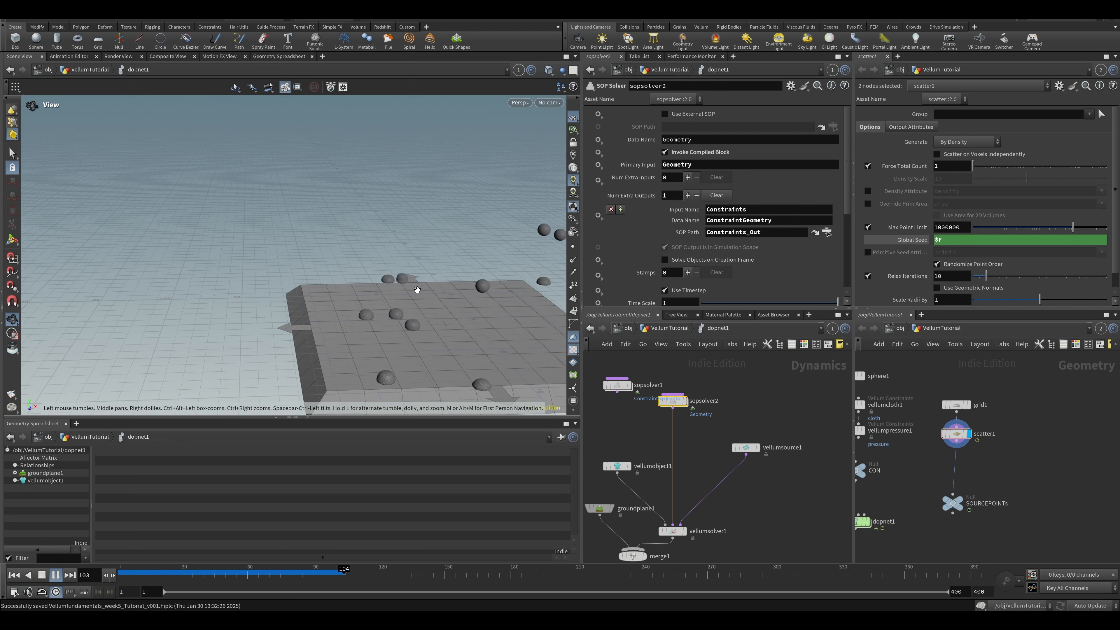
key("Up")
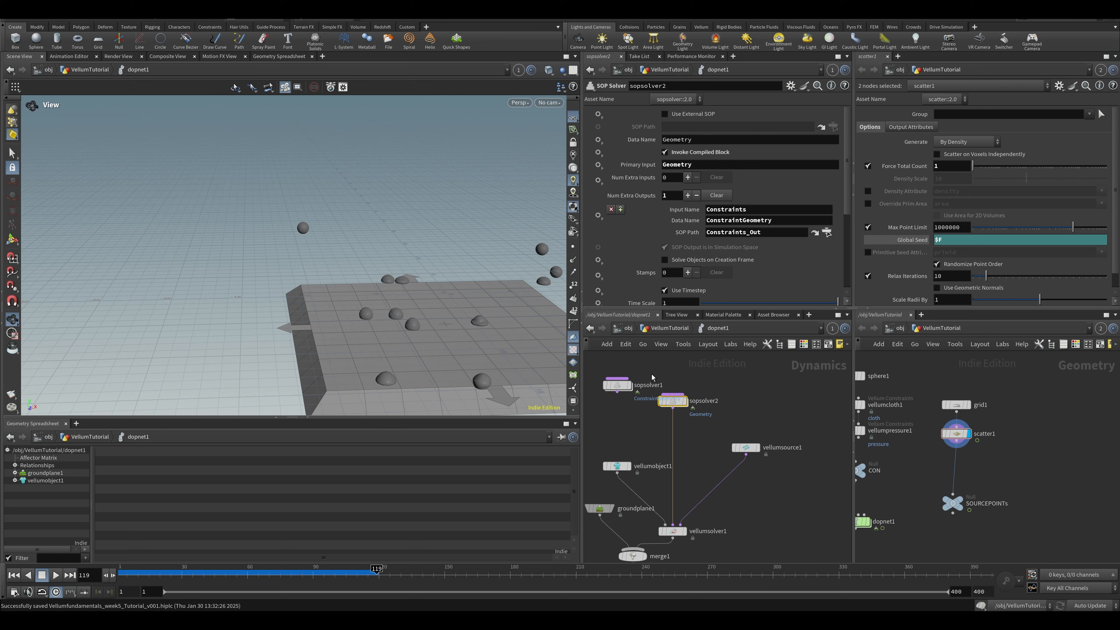
Step: Inside sopsolver2, insert a second Attribute Wrangle between add_age and Geometry_Out
double_click(673, 400)
middle_click_drag(678, 408, 806, 402)
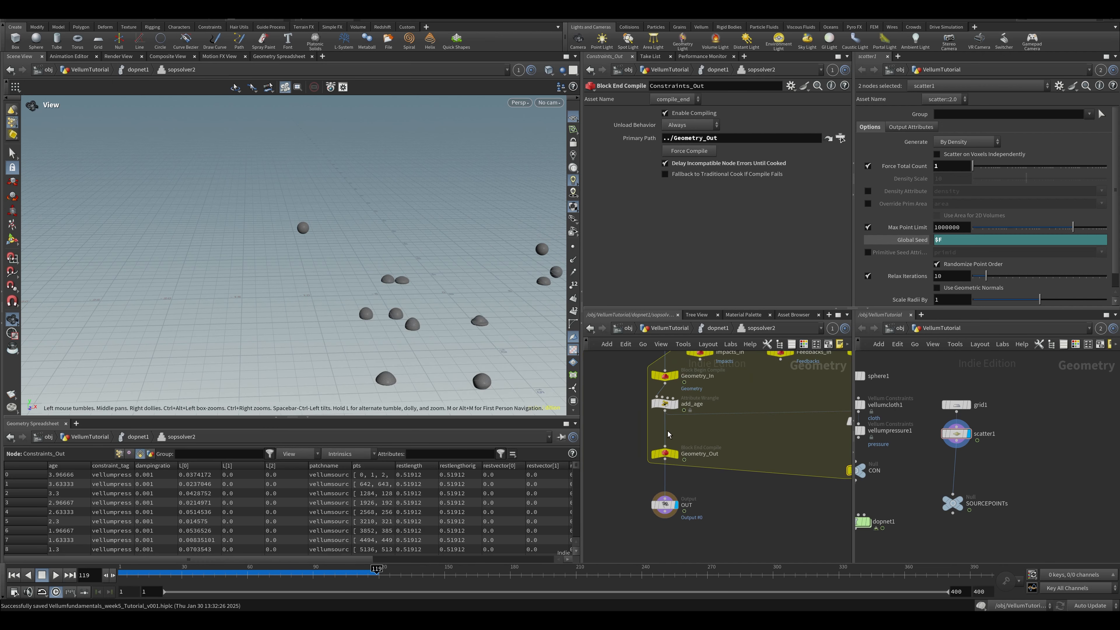
left_click_drag(666, 456, 666, 468)
key("Tab")
type("wr")
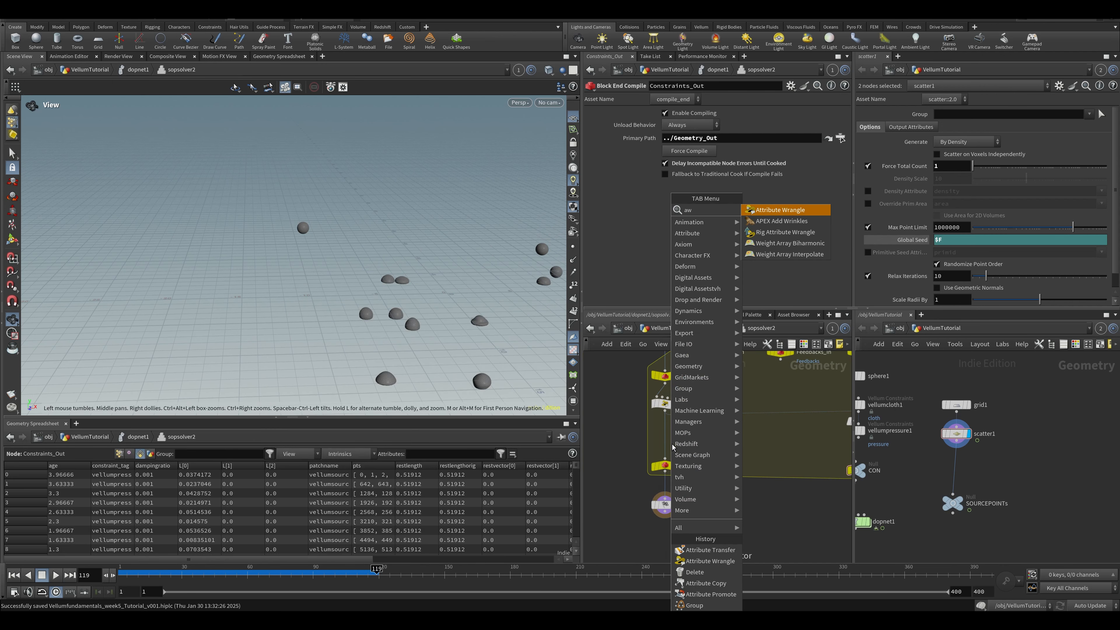
key("Return")
key("Return")
left_click_drag(666, 384, 667, 448)
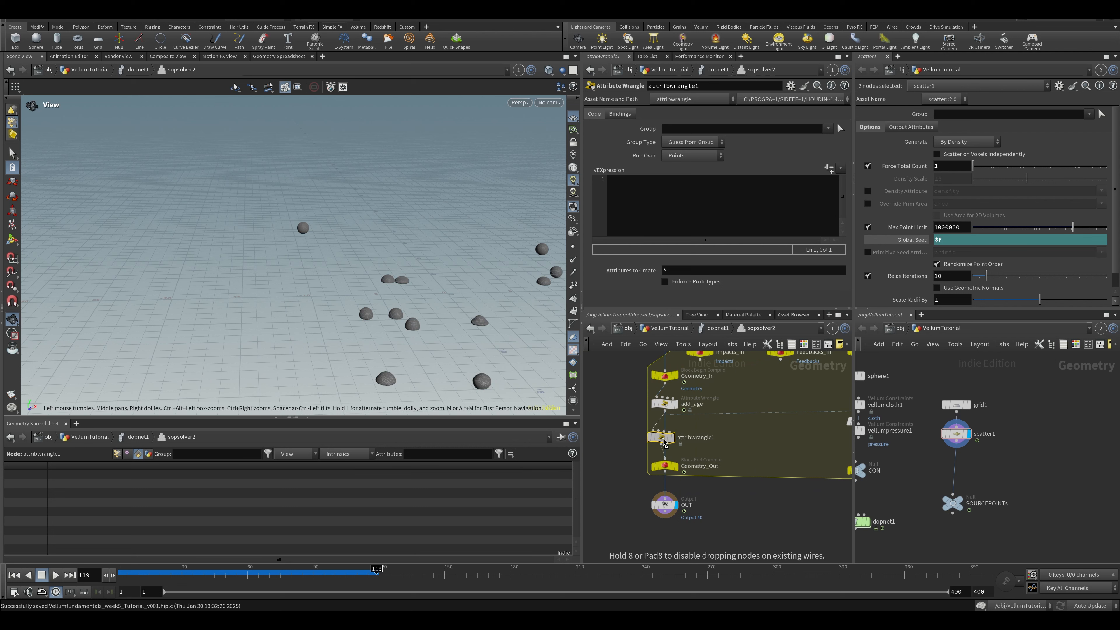
left_click(671, 158)
left_click(712, 171)
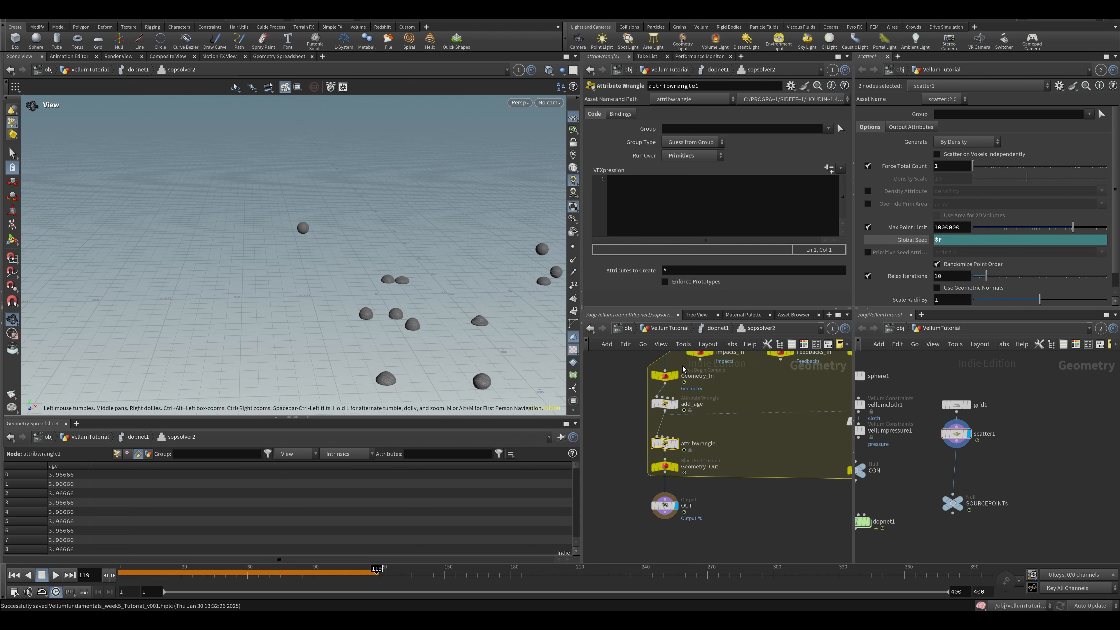
key("ctrl+z")
Step: Move Geometry_Out and OUT further below the new wrangle and save the scene
key("ctrl+s")
middle_click_drag(749, 487, 743, 473)
left_click_drag(704, 528, 666, 482)
key("ctrl+s")
middle_click_drag(705, 458, 694, 485)
left_click(648, 456)
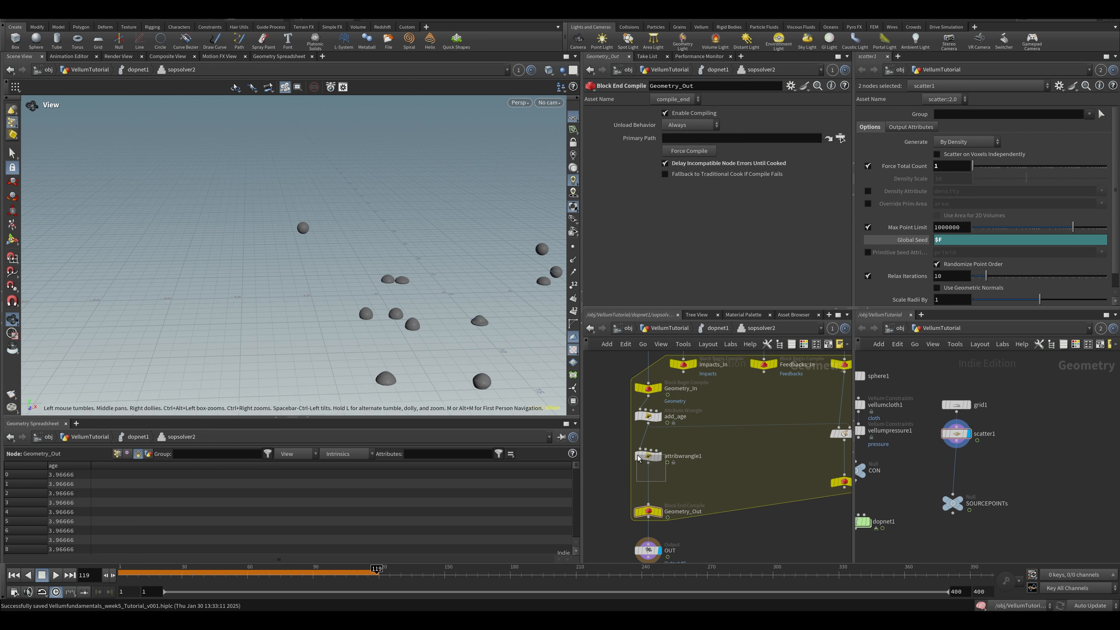
key("ctrl+s")
middle_click_drag(706, 446, 753, 448)
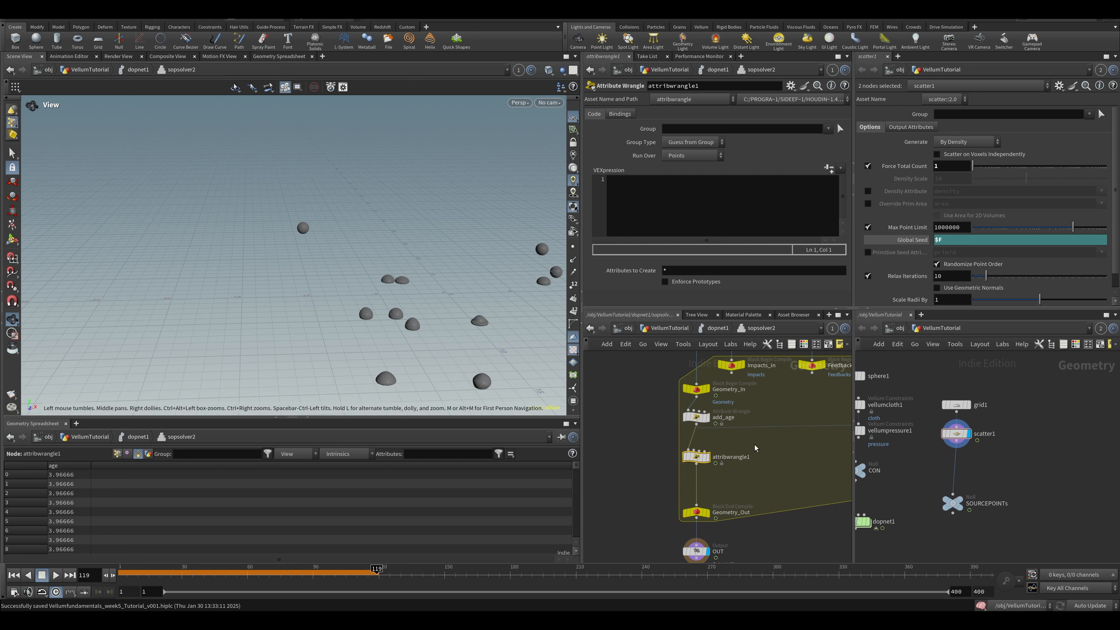
left_click(755, 197)
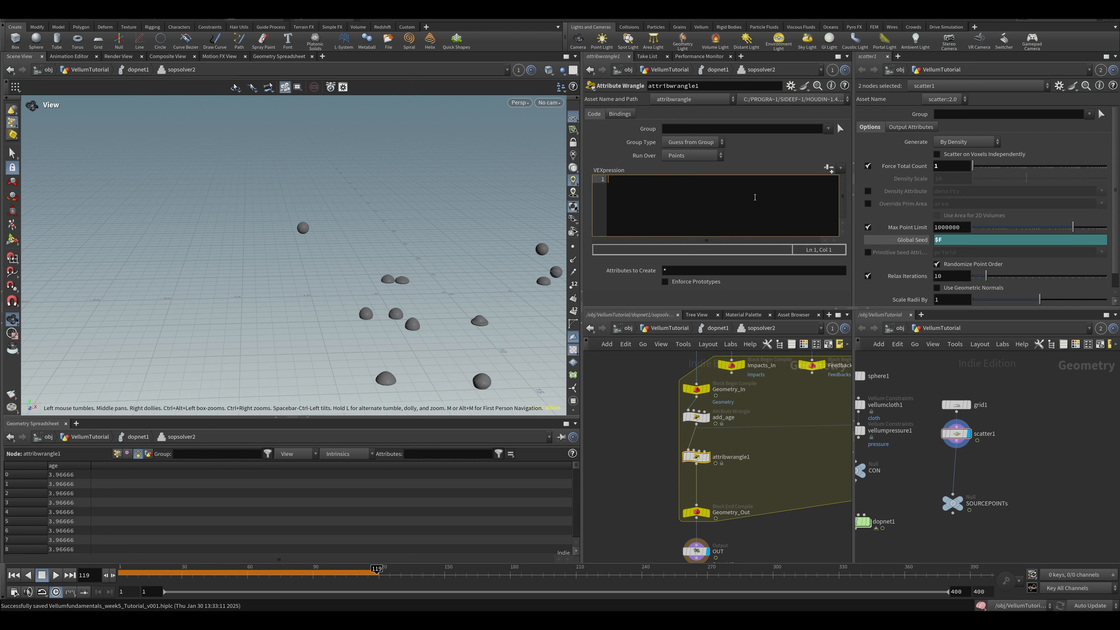
left_click(695, 417)
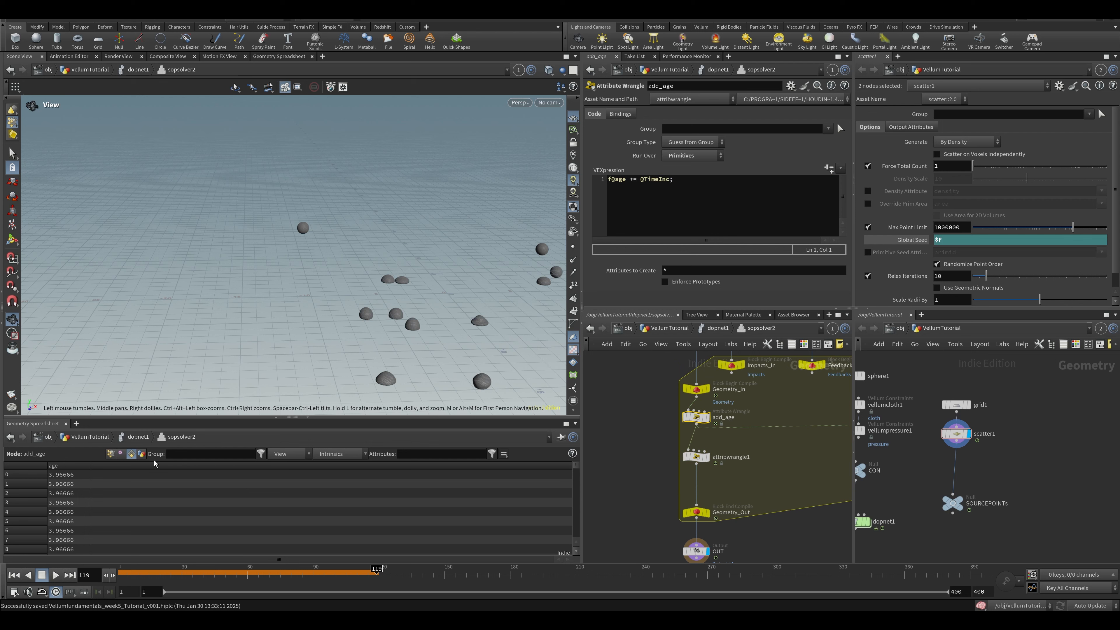
left_click(696, 457)
left_click(659, 186)
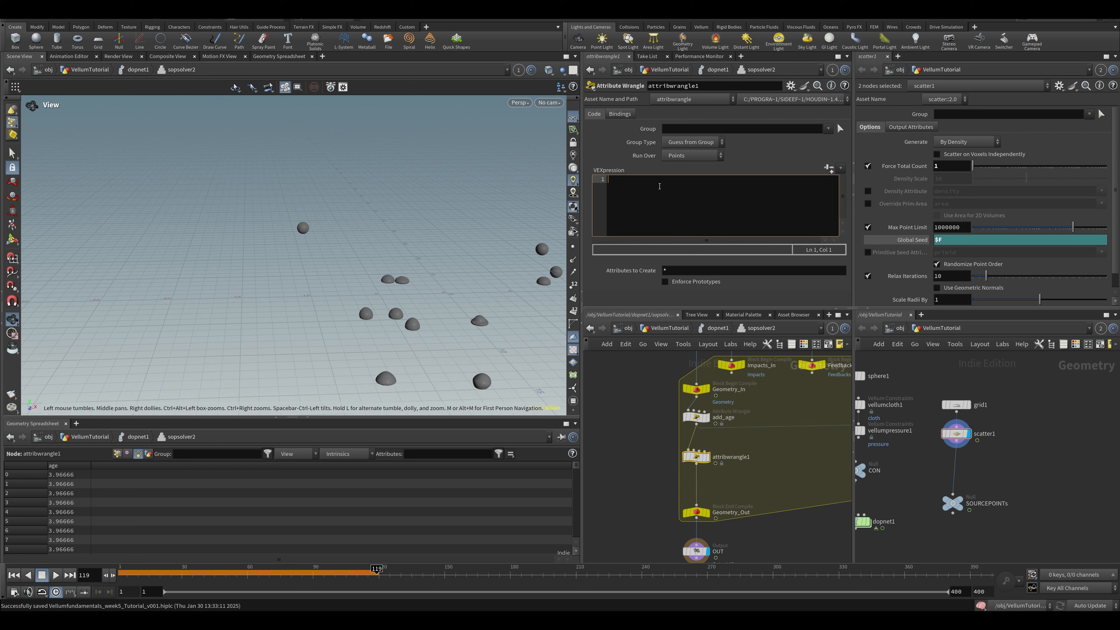
type("p")
key("BackSpace")
type("floa")
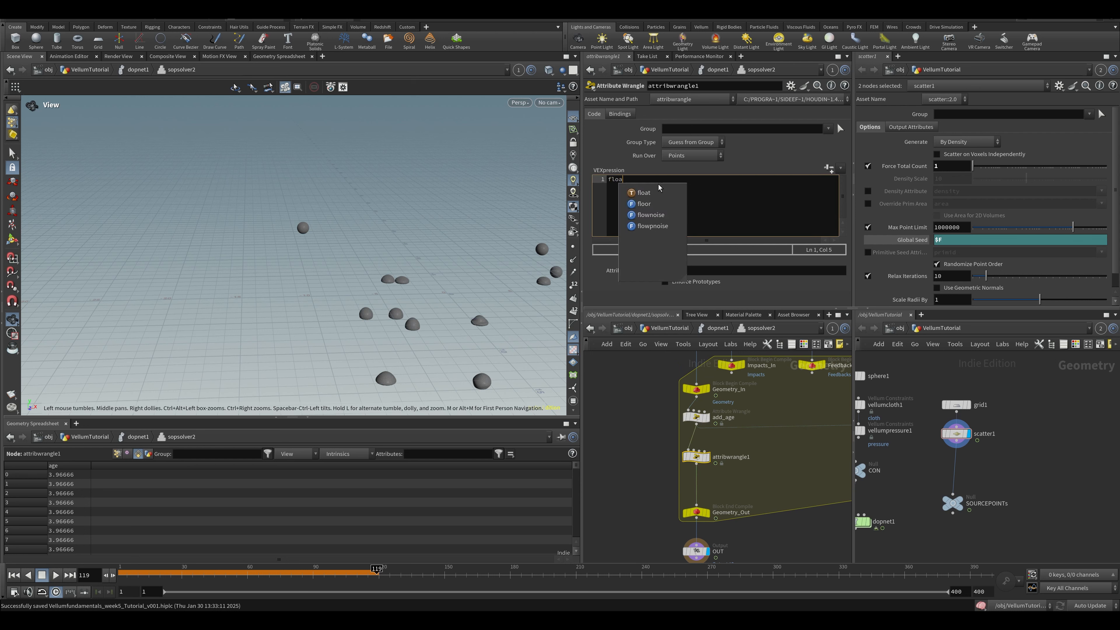
type("t myage =")
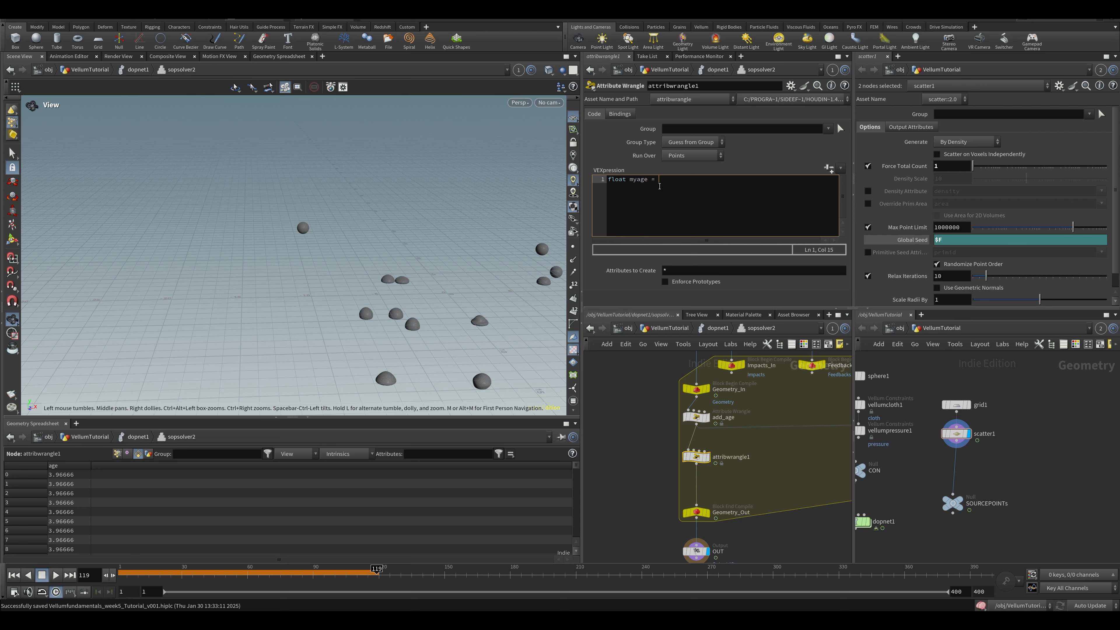
type("prim(")
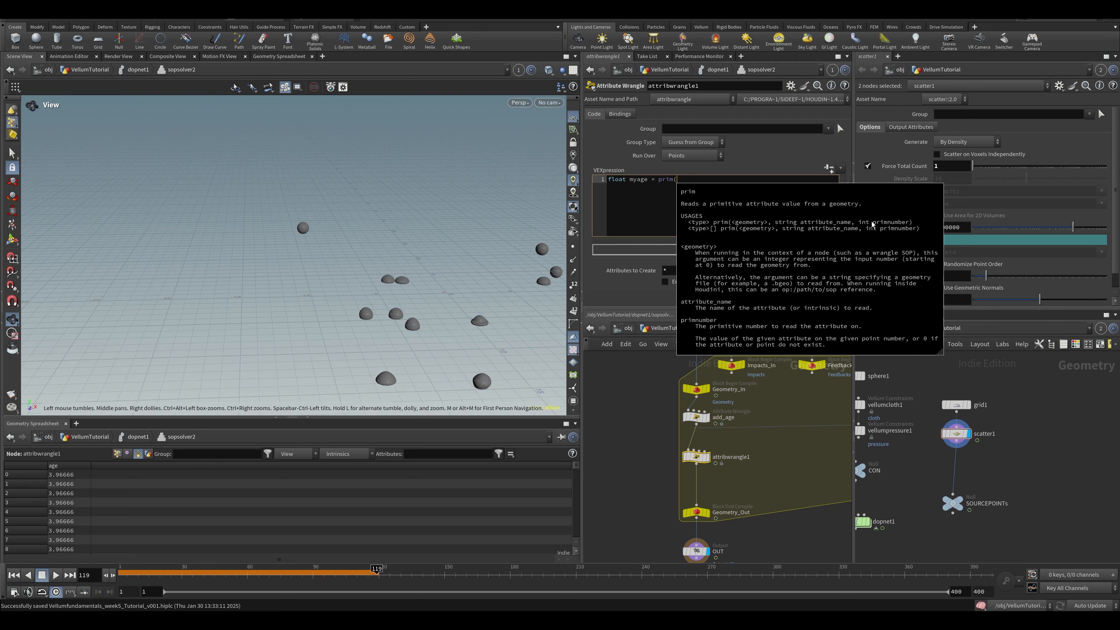
left_click(671, 197)
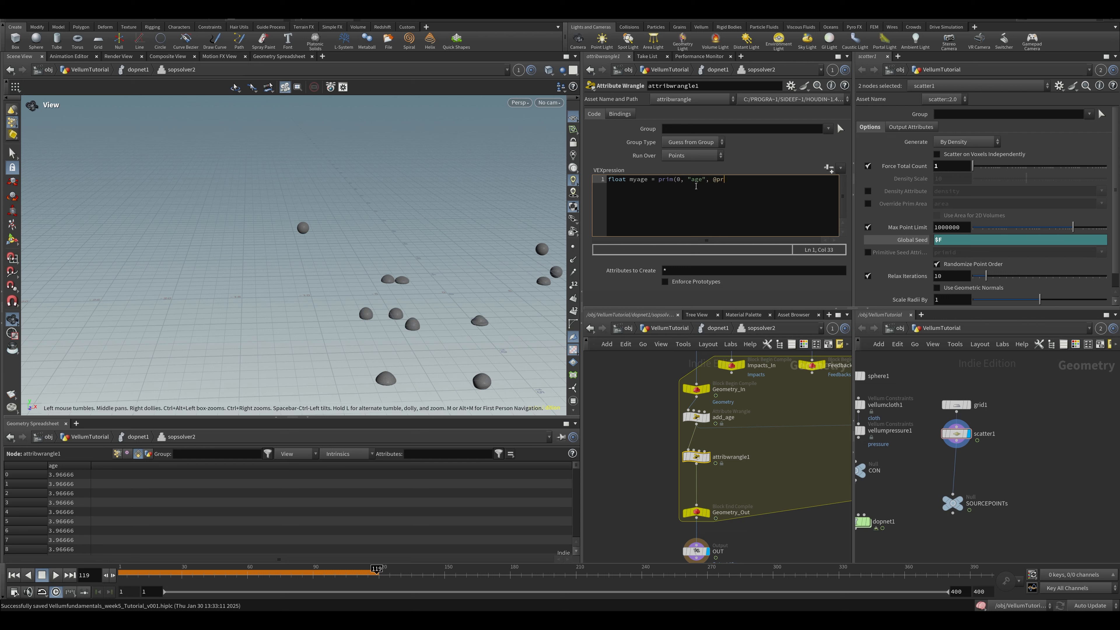
type("imnum);")
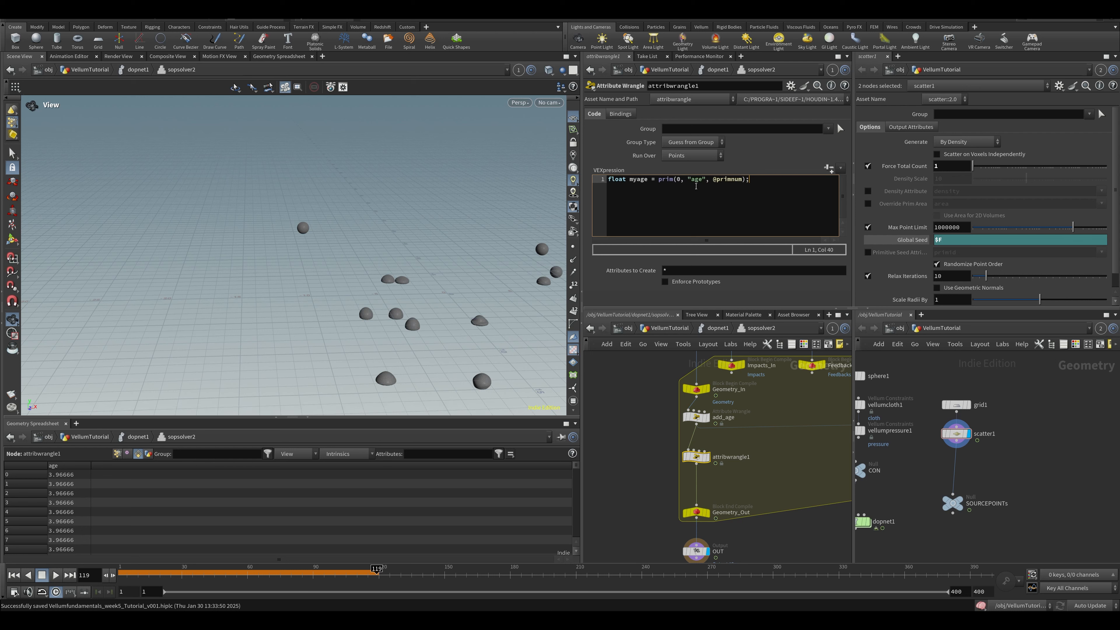
Step: Add the line f@cheese = myage; below a blank line in the wrangle's code
key("Return")
key("Return")
type("f@")
key("Escape")
type("cheese = c")
key("BackSpace")
type("myage;")
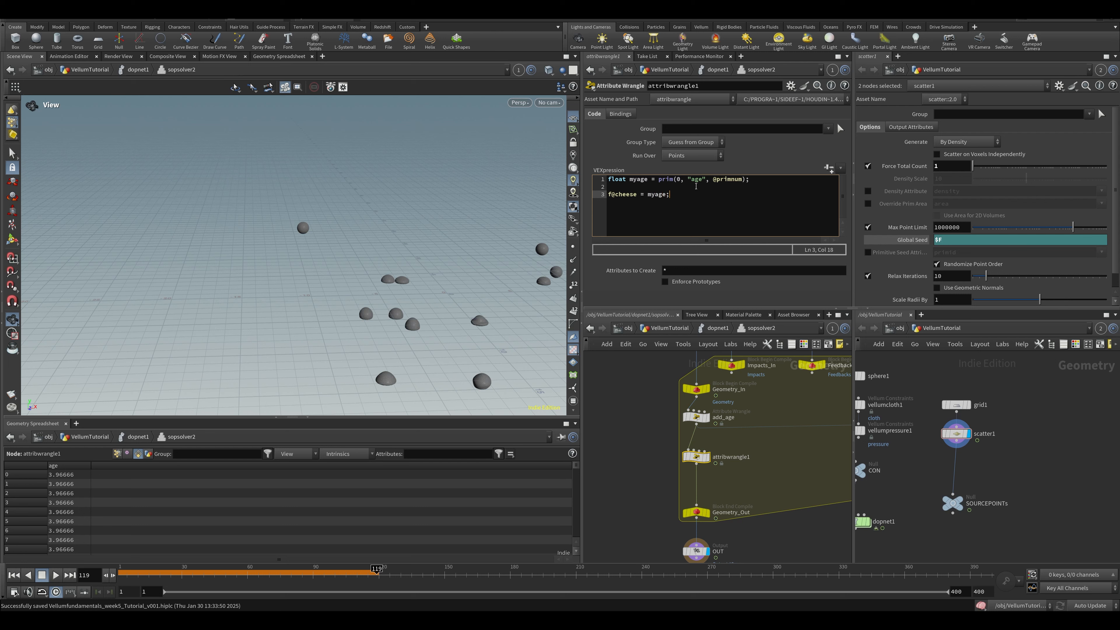
Step: Check the cheese attribute on the points, remove the f@cheese = myage; line from the wrangle and save the scene
key("ctrl+s")
left_click(116, 455)
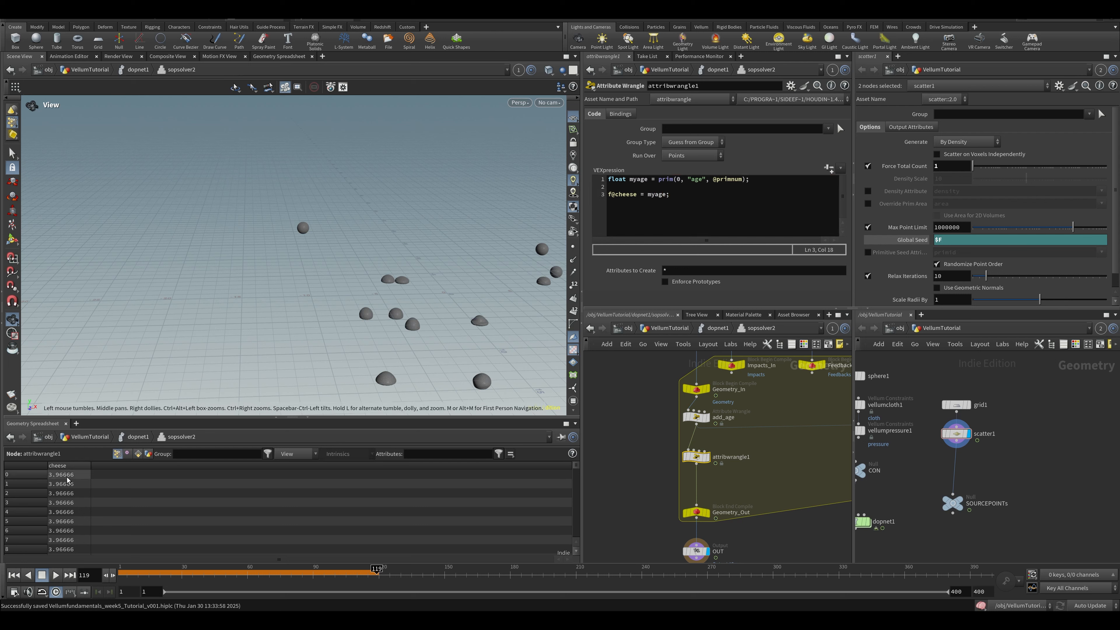
triple_click(632, 209)
key("BackSpace")
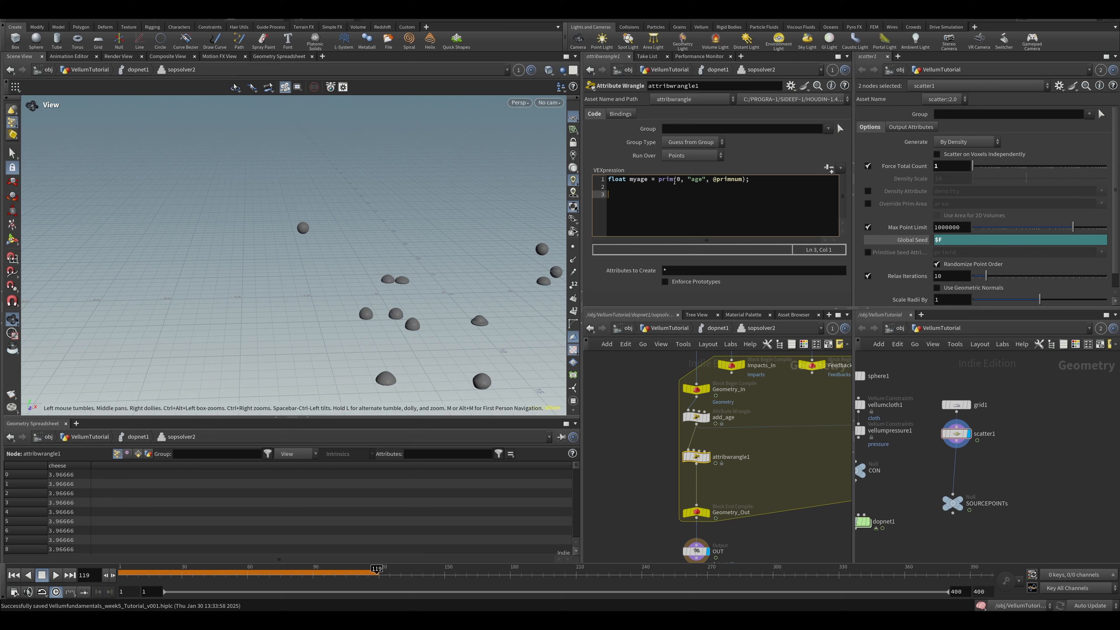
left_click(633, 189)
left_click(653, 198)
key("ctrl+s")
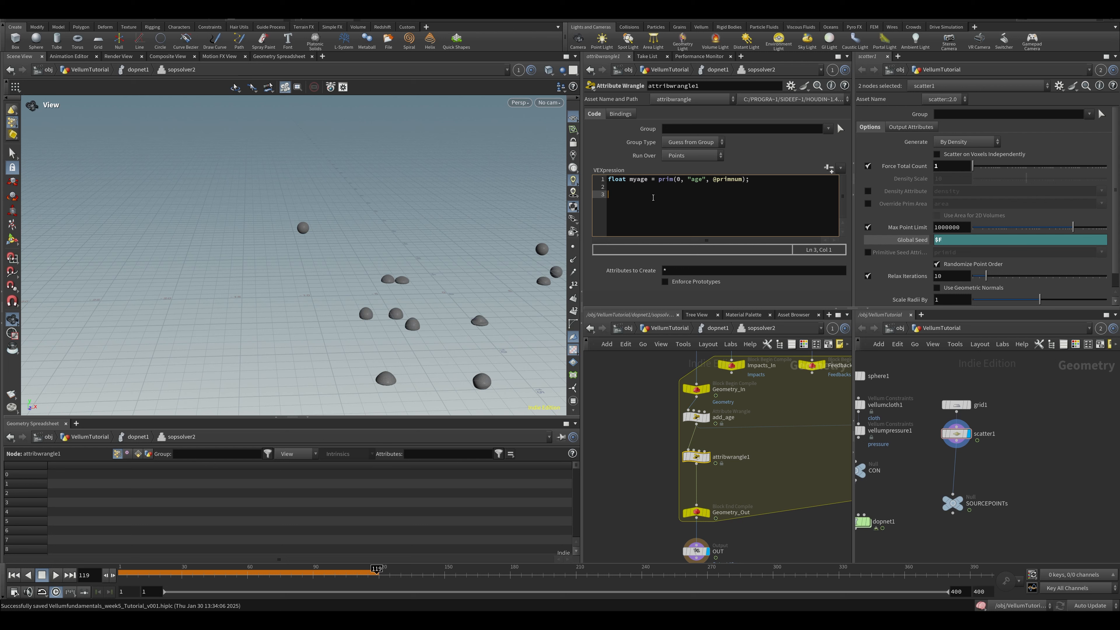
type("if (myage >= 2) rem")
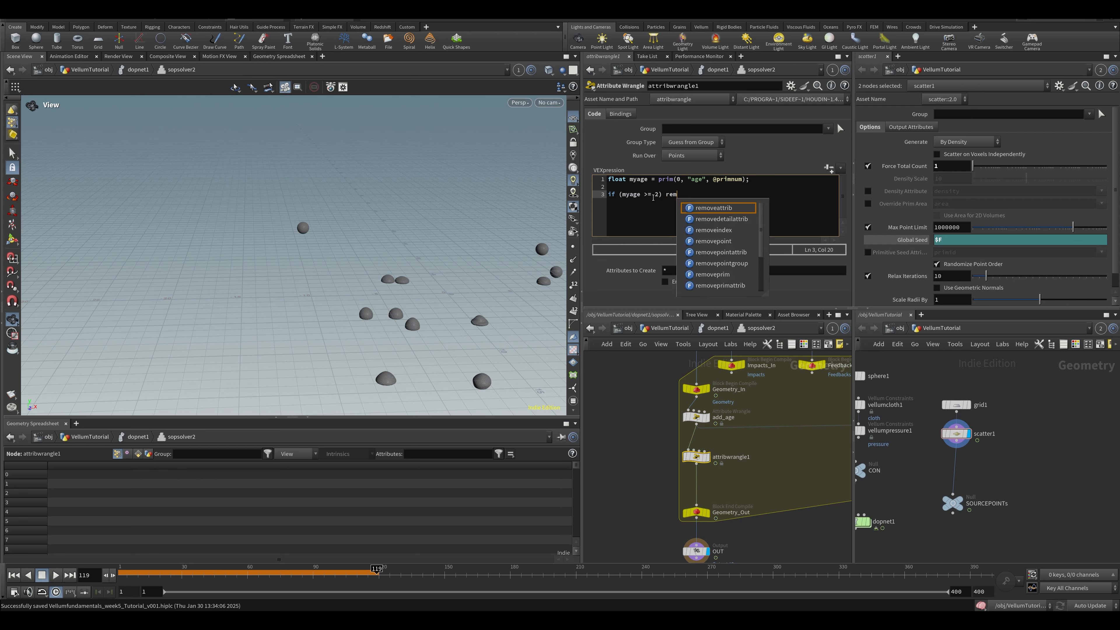
type("pvepovepoint(0,")
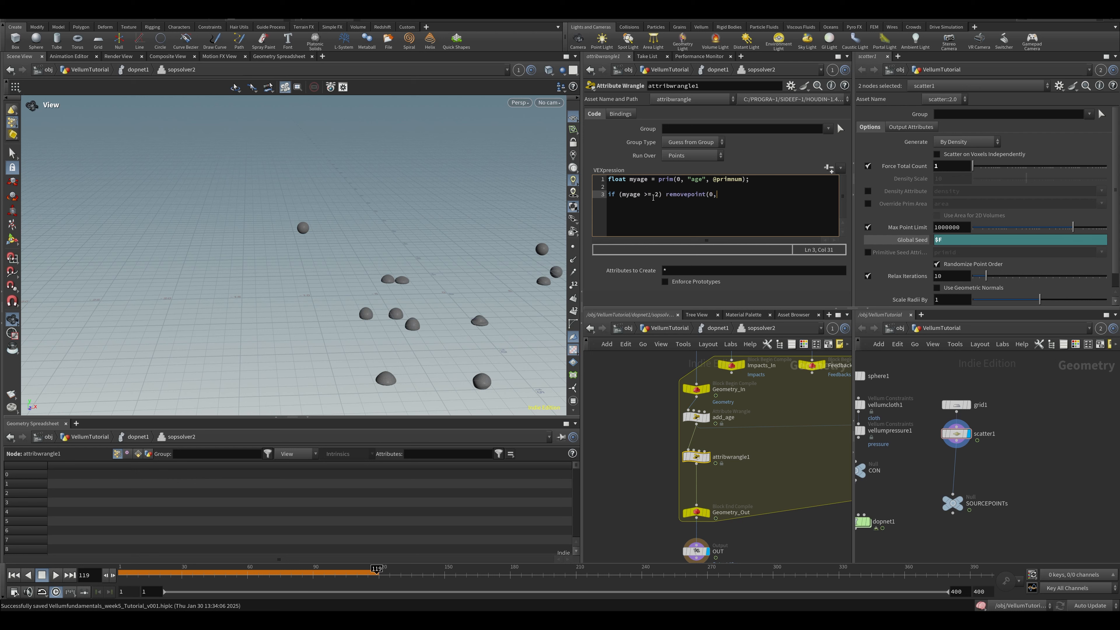
type("@ptnum);")
key("ctrl+s")
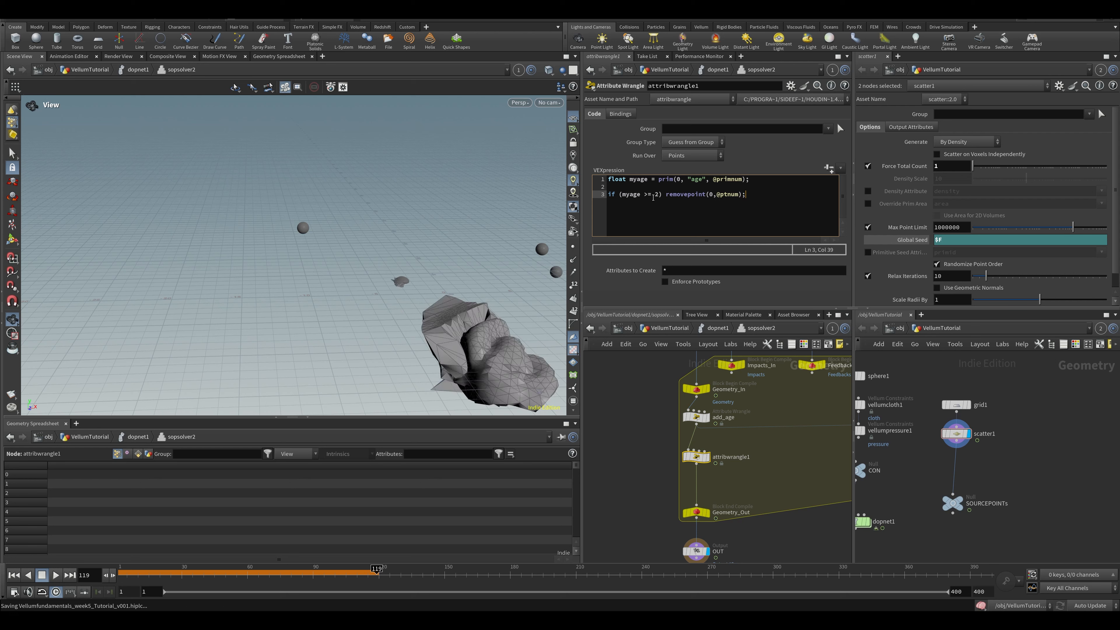
Step: Rename the attribwrangle1 node below add_age as removepoints
middle_click_drag(644, 461, 625, 445)
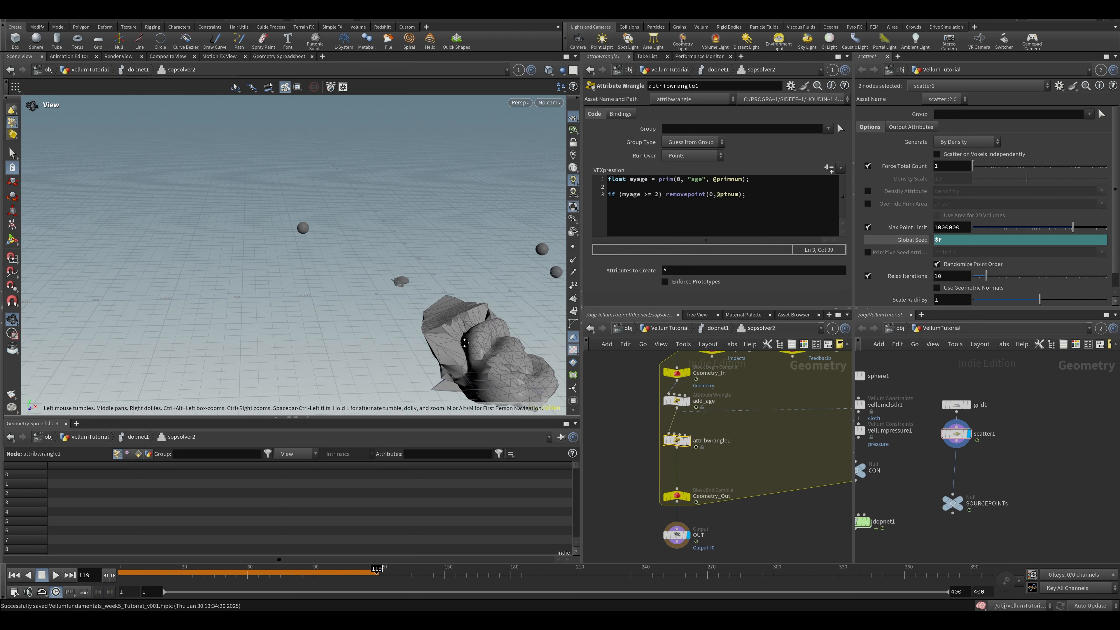
middle_click_drag(511, 380, 369, 350)
scroll(369, 350, "down", 2)
left_click_drag(352, 330, 379, 350)
middle_click_drag(777, 439, 747, 437)
left_click(699, 439)
type("removepoints")
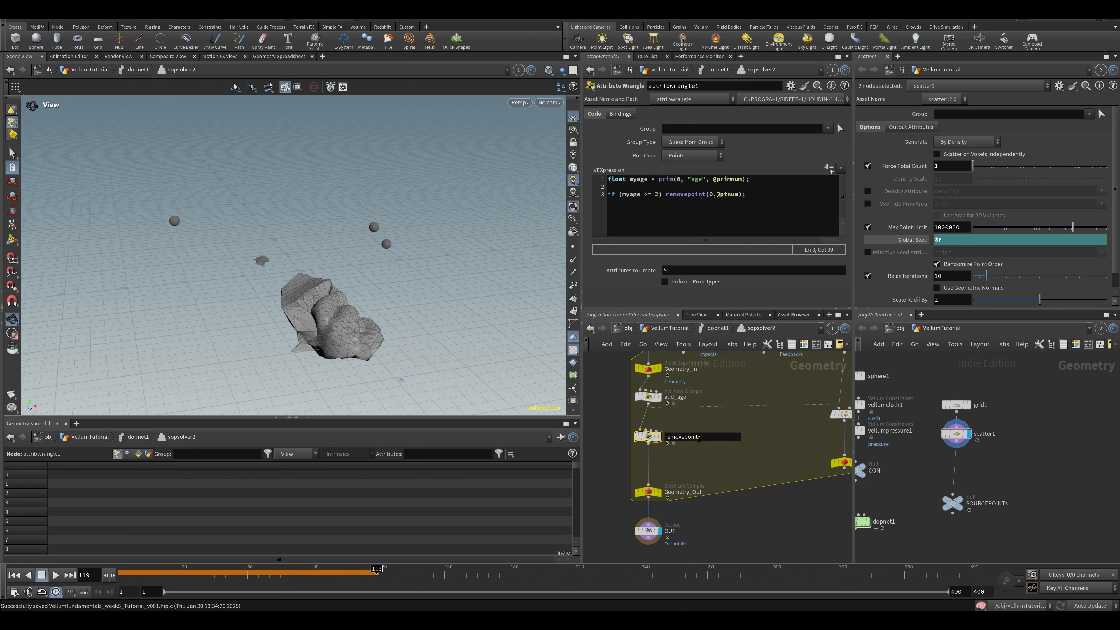
key("Return")
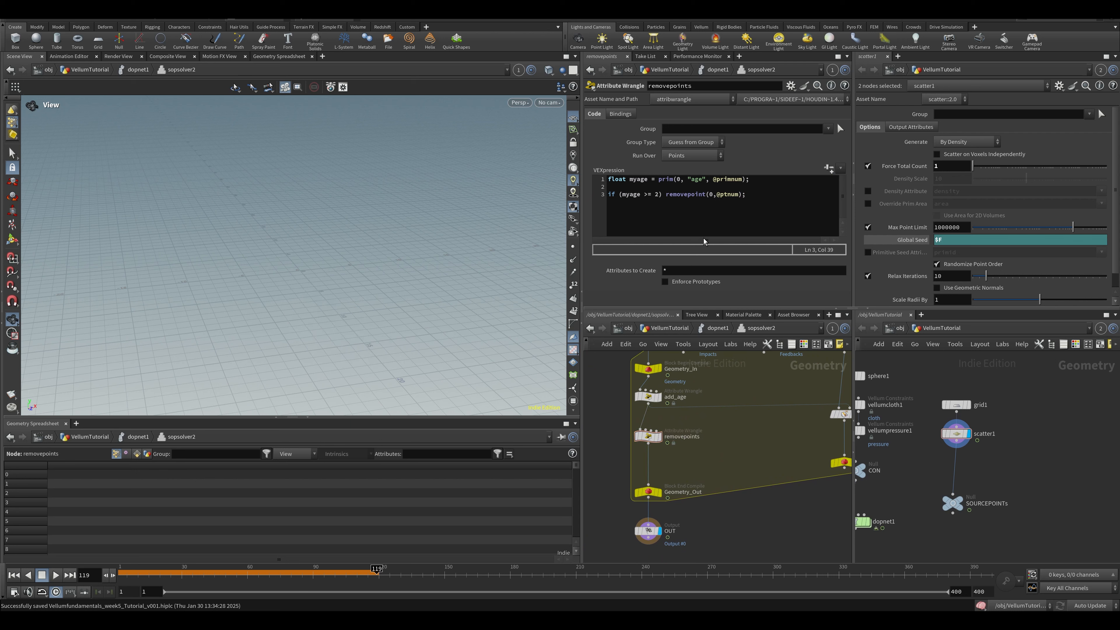
Step: Copy the removepoints wrangle into the constraints stream between the attribute transfer and Constraints_Out, and save the scene
key("ctrl+c")
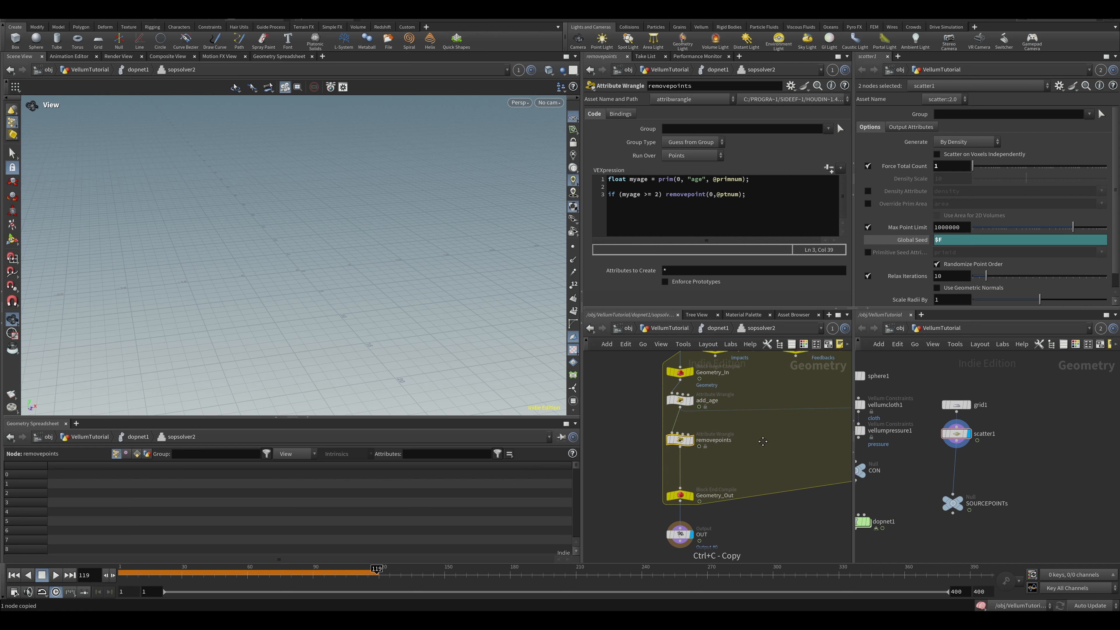
key("ctrl+v")
left_click_drag(819, 442, 820, 446)
key("ctrl+s")
scroll(737, 452, "down", 2)
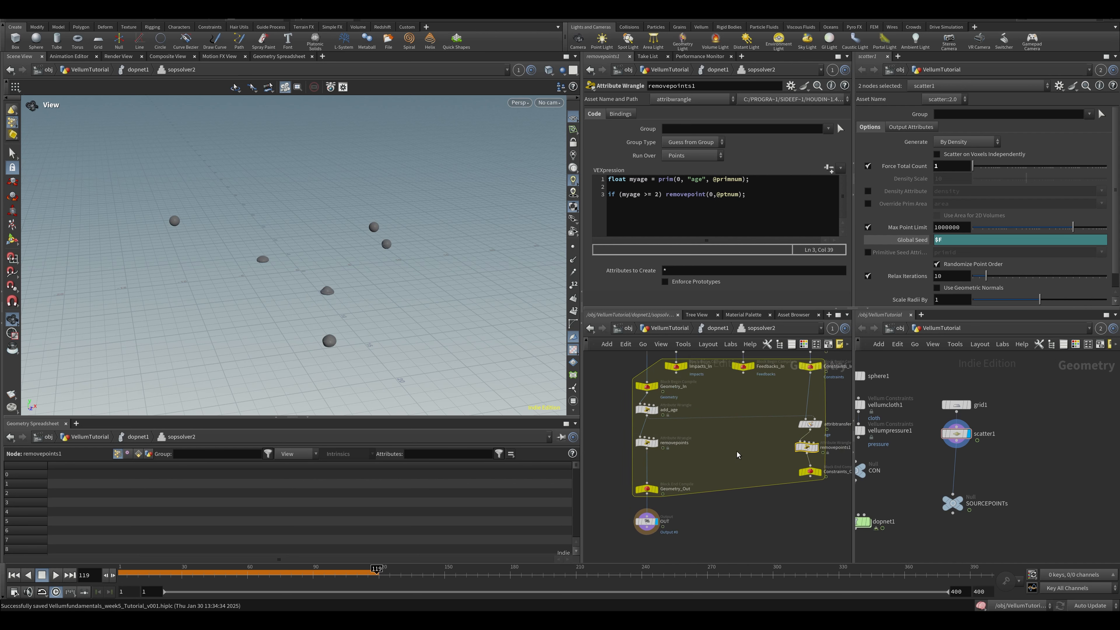
middle_click_drag(753, 455, 763, 454)
Step: Return to dopnet1 and play the simulation from the first frame to check that the spheres are removed by age
key("u")
key("ctrl+Up")
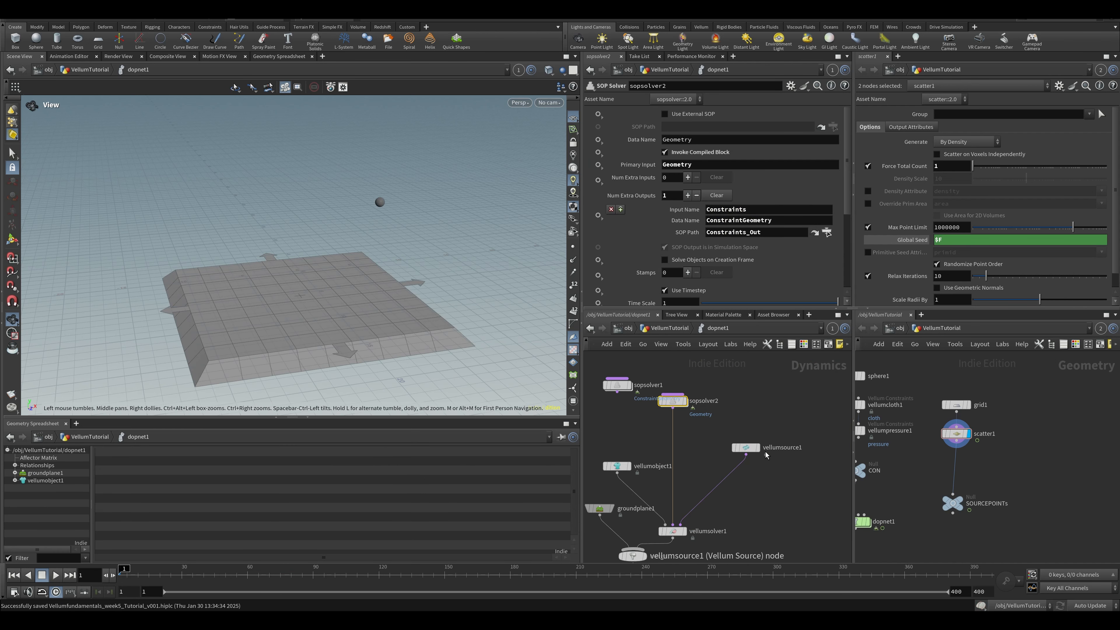
key("Up")
scroll(270, 260, "up", 3)
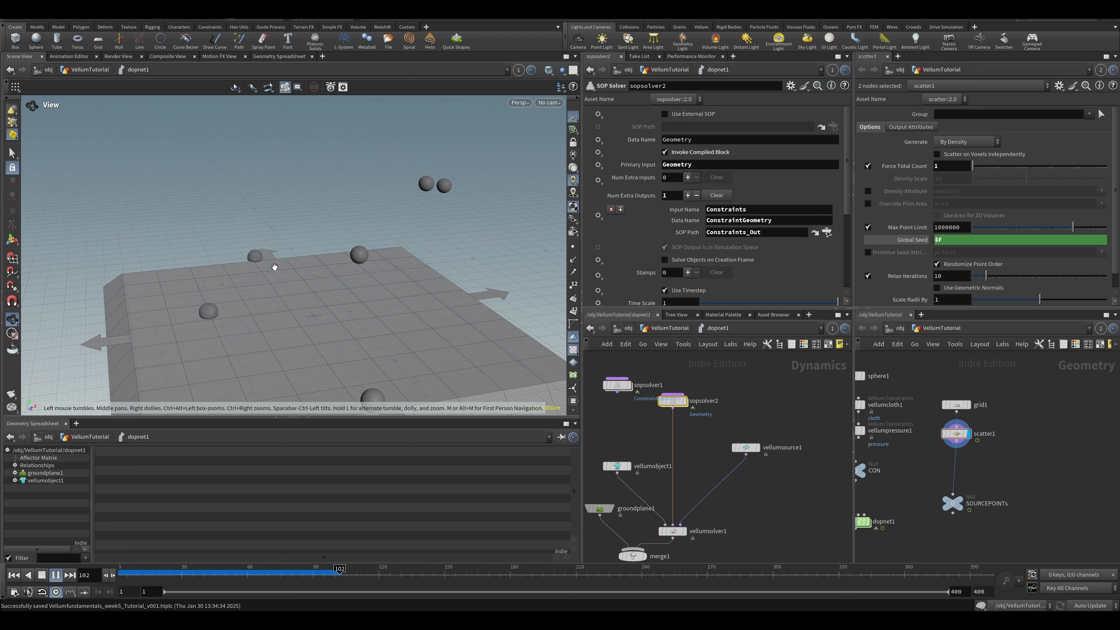
key("Up")
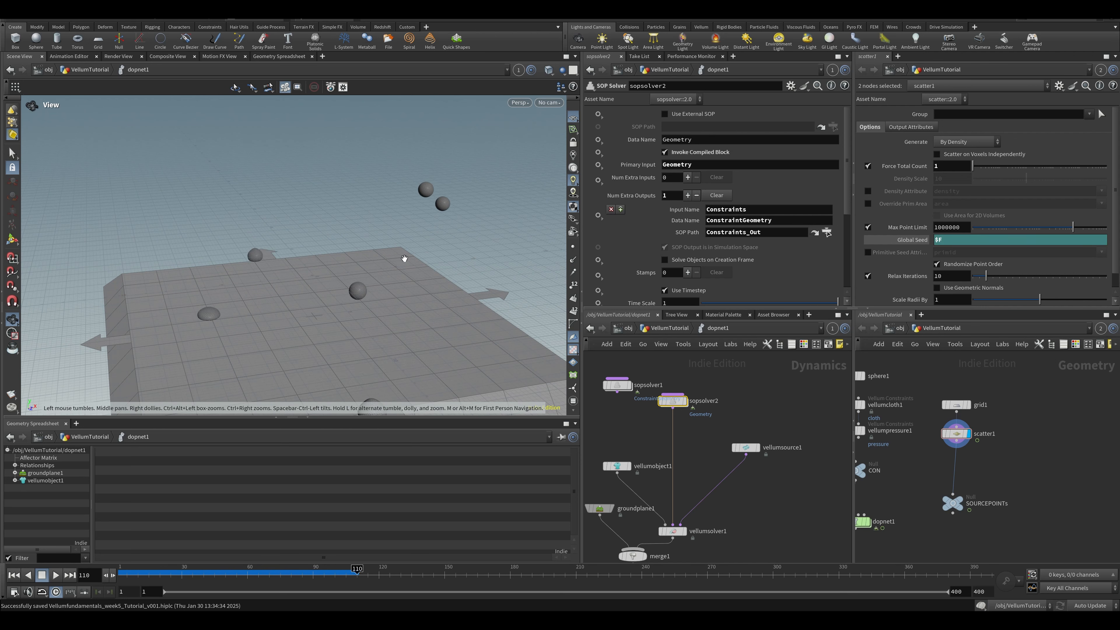
Step: Inside sopsolver2, go to frame 100 and insert a copy of removepoints between removepoints and Geometry_Out
double_click(673, 401)
mouse_move(318, 574)
left_mouse_down()
mouse_move(253, 580)
mouse_move(335, 578)
left_mouse_up()
scroll(673, 459, "up", 3)
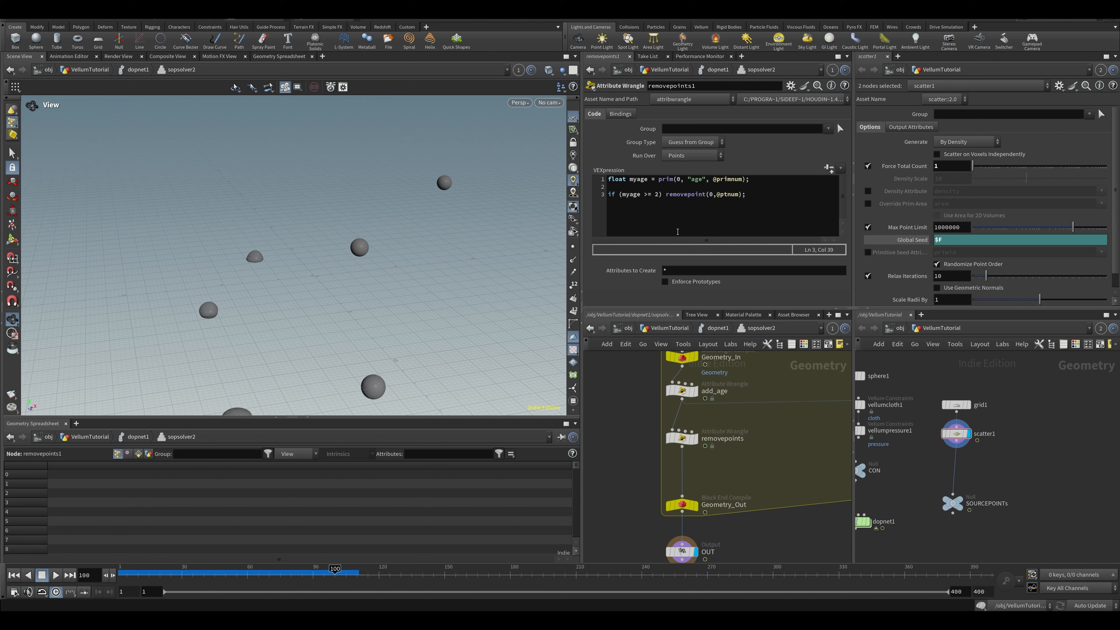
left_click_drag(397, 282, 328, 277)
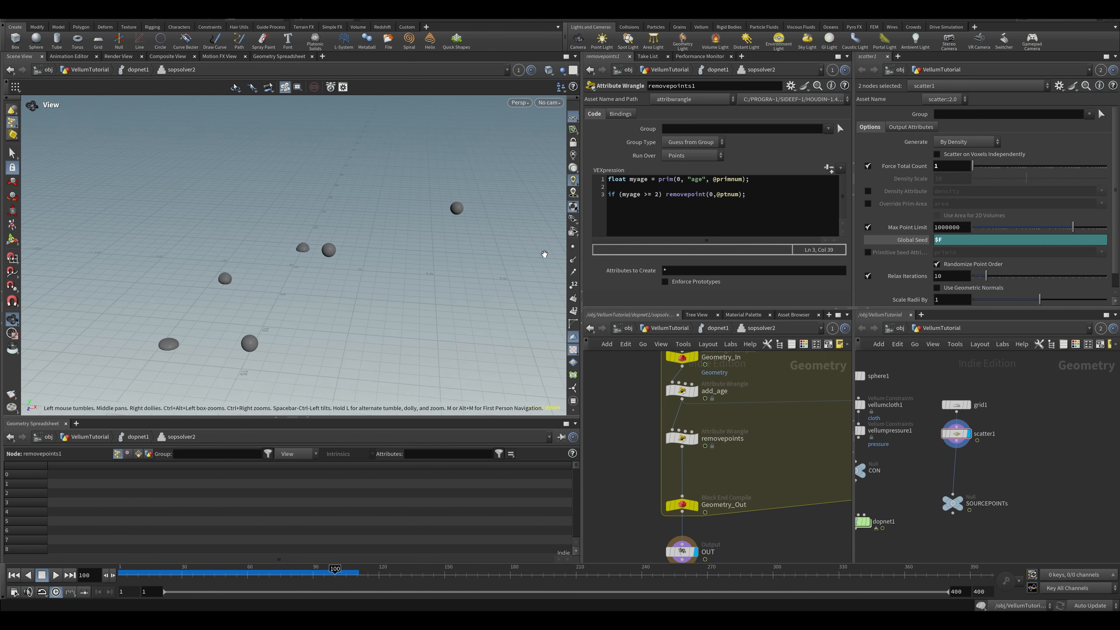
left_click(681, 438)
key("ctrl+c")
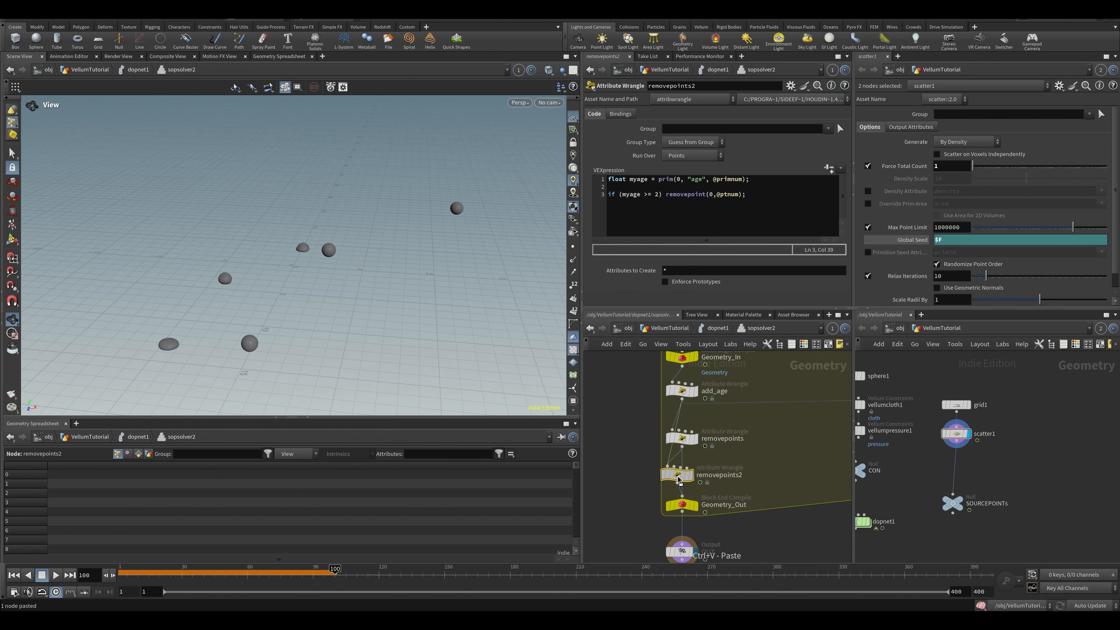
key("ctrl+v")
Step: Set the copied wrangle to run over Primitives and delete its myage declaration with the blank line below
left_click(692, 155)
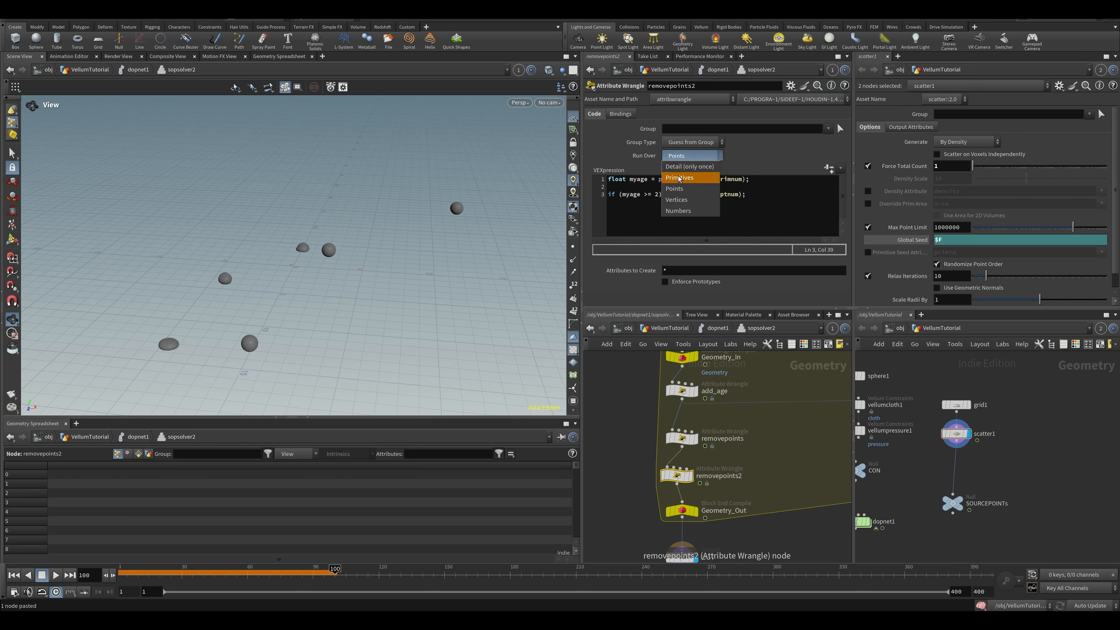
left_click(688, 166)
triple_click(632, 180)
key("Delete")
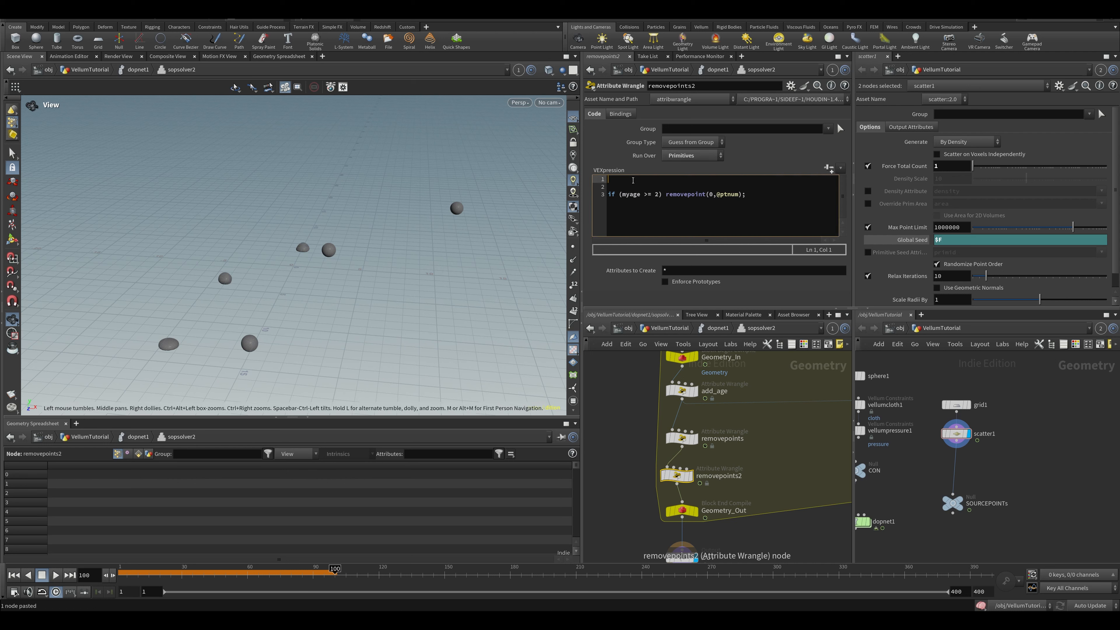
key("Delete")
key("Delete")
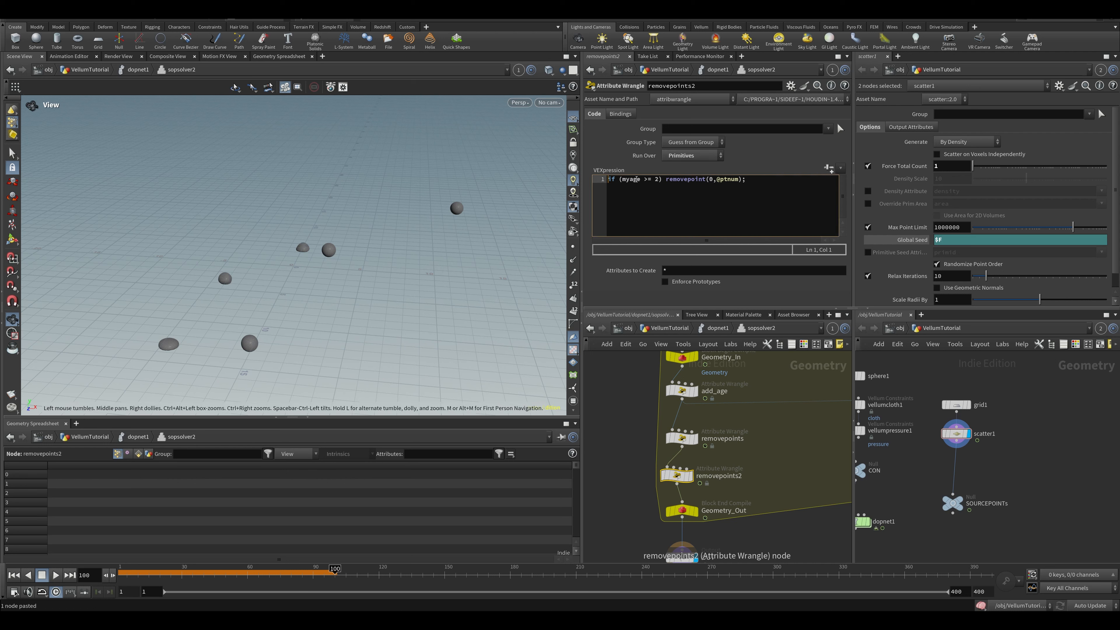
key("Right")
key("Right")
key("BackSpace")
key("BackSpace")
key("BackSpace")
key("BackSpace")
key("BackSpace")
key("BackSpace")
type("@age")
key("BackSpace")
key("BackSpace")
key("BackSpace")
key("BackSpace")
key("BackSpace")
key("BackSpace")
key("BackSpace")
key("BackSpace")
key("BackSpace")
key("BackSpace")
key("BackSpace")
key("BackSpace")
key("BackSpace")
key("BackSpace")
key("BackSpace")
key("BackSpace")
type("[p")
key("BackSpace")
key("BackSpace")
type("[ro")
key("BackSpace")
key("BackSpace")
key("BackSpace")
type("prim(0")
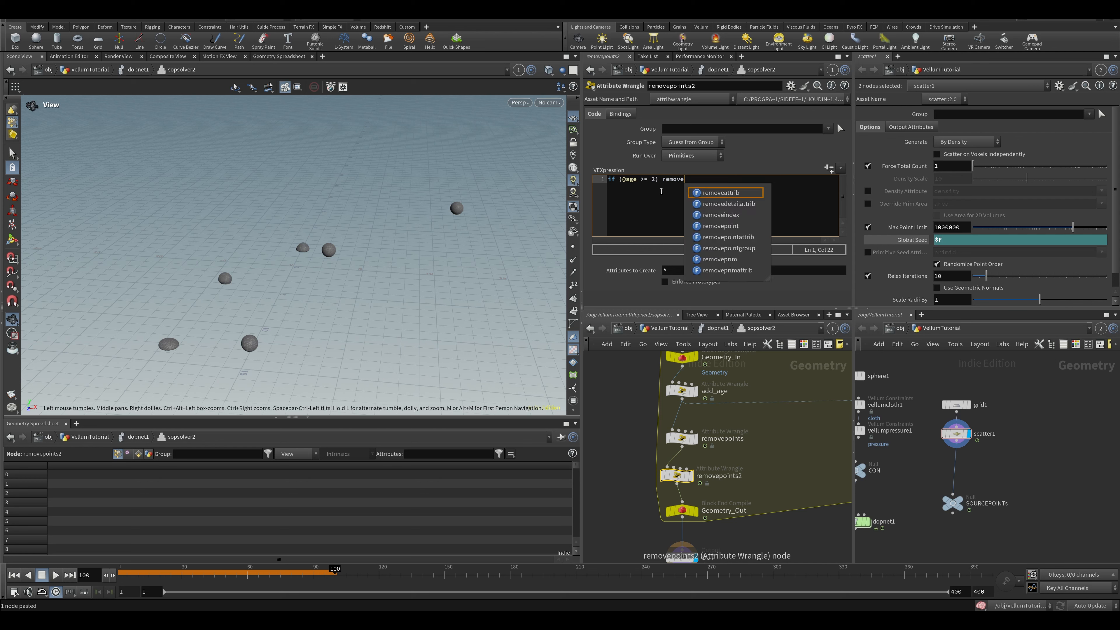
type(",@")
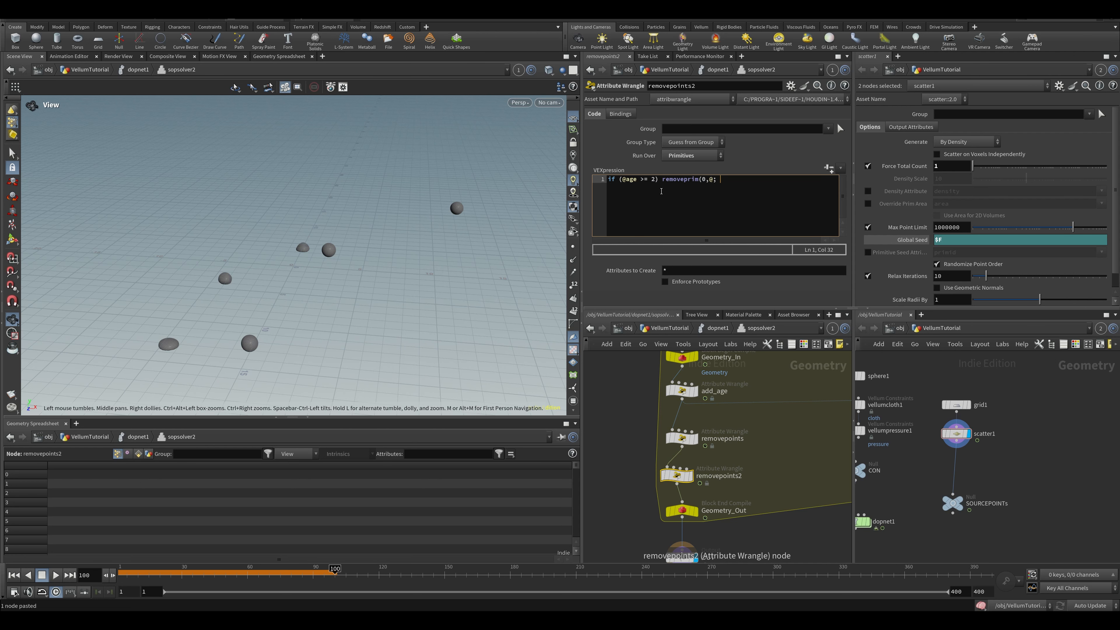
type("primnum, 0")
key("ctrl+s")
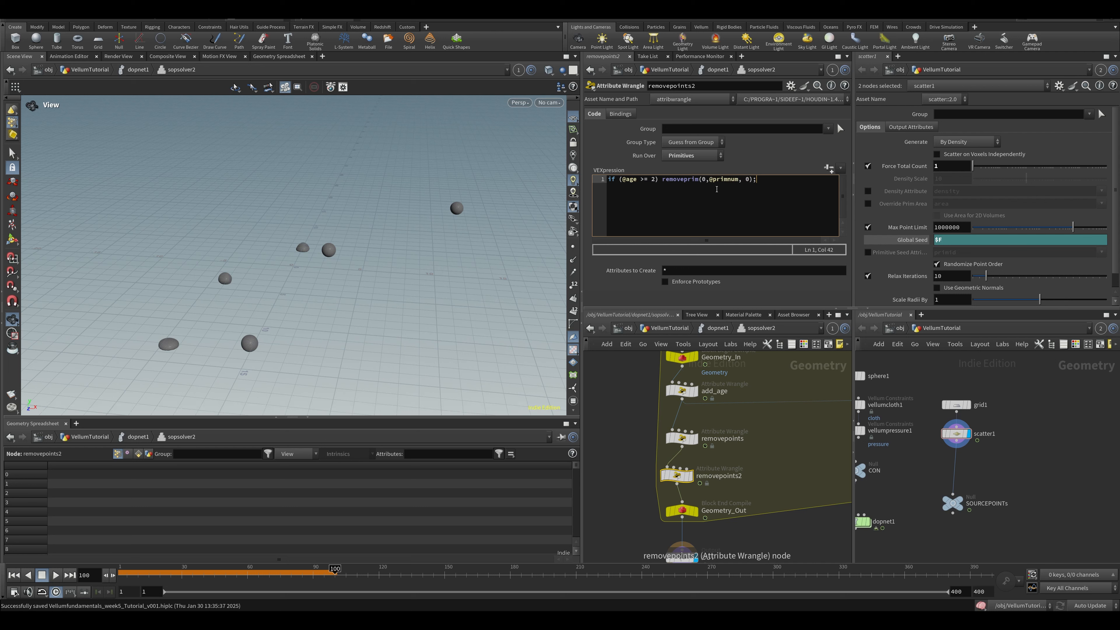
Step: Rename the primitive-deleting wrangle above Geometry_Out as removeprim
double_click(729, 470)
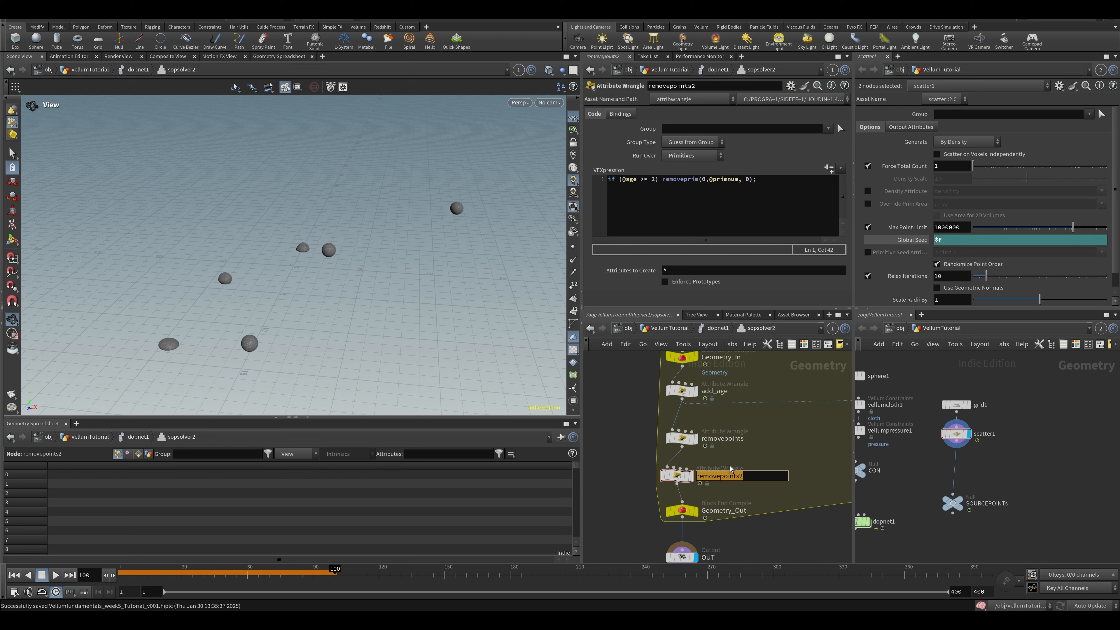
type("removeprim")
key("Return")
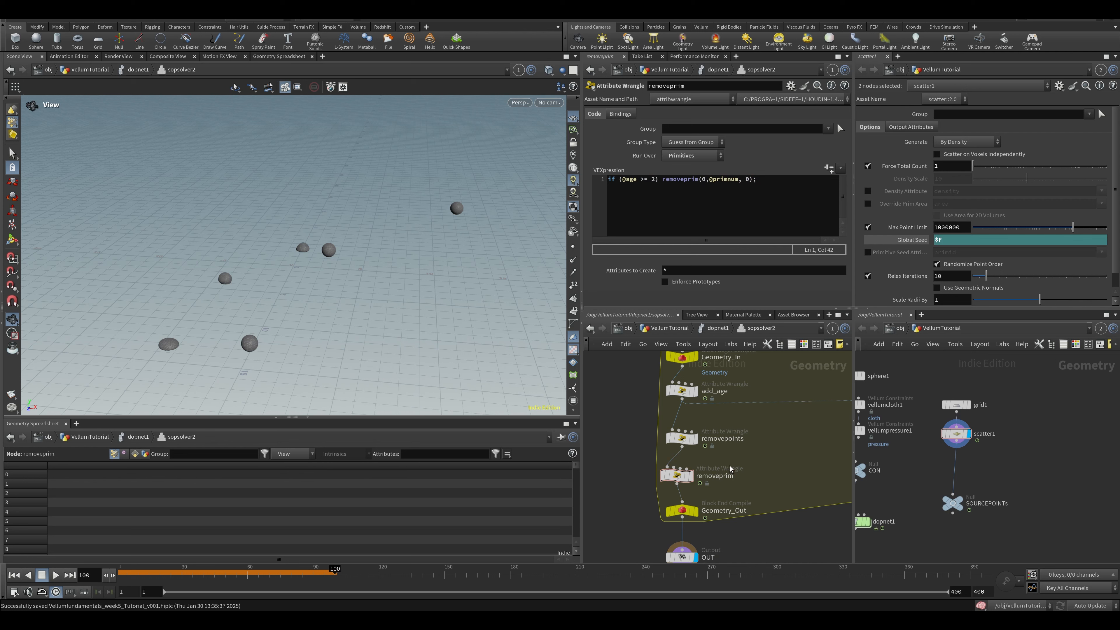
Step: Paste another copy of the removepoints wrangle between removepoints1 and Constraints_Out in the constraints stream, and save the scene
left_click_drag(617, 468, 739, 483)
scroll(740, 483, "down", 5)
middle_click_drag(815, 475, 700, 475)
scroll(700, 475, "up", 3)
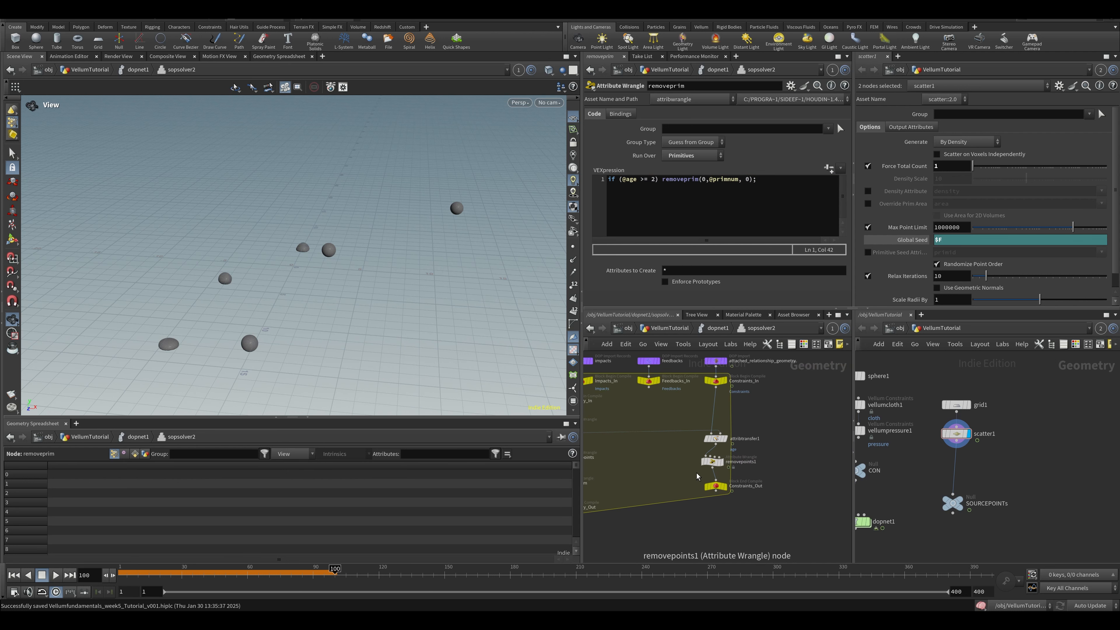
key("ctrl+v")
left_click_drag(707, 477, 717, 479)
middle_click_drag(681, 490, 640, 466)
key("ctrl+s")
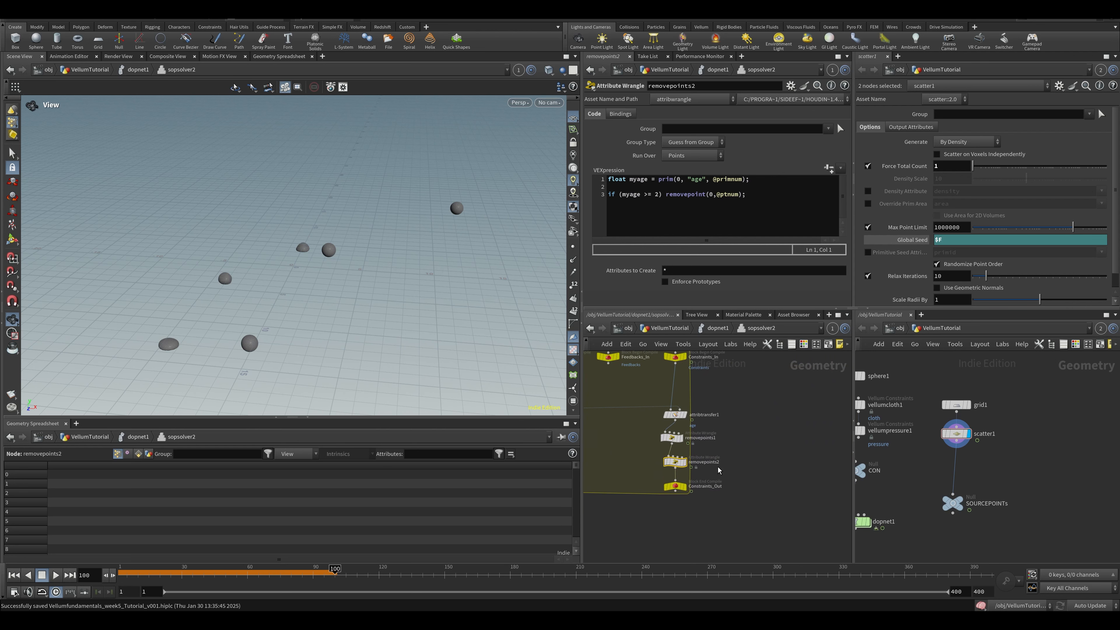
Step: Rename the newly pasted wrangle above Constraints_Out as removeprim1 and save the scene
left_click(708, 462)
double_click(719, 462)
type("removeprim1")
key("Return")
key("ctrl+s")
scroll(726, 461, "down", 2)
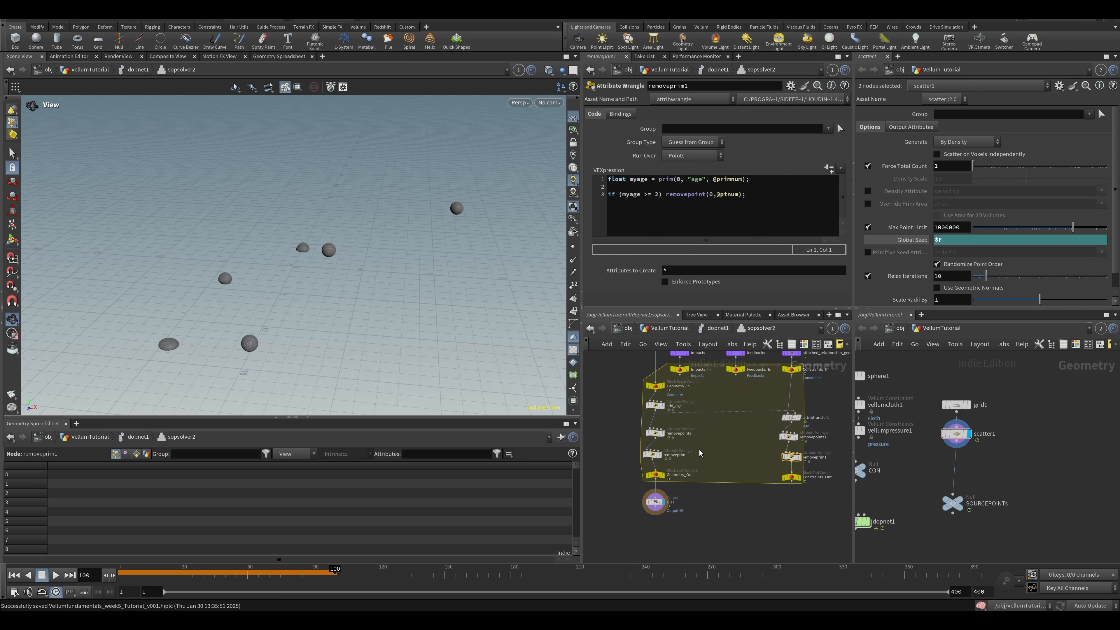
Step: Step out to dopnet1, re-enter sopsolver2 and view the detail attributes of removeprim1 in the spreadsheet
left_click(718, 328)
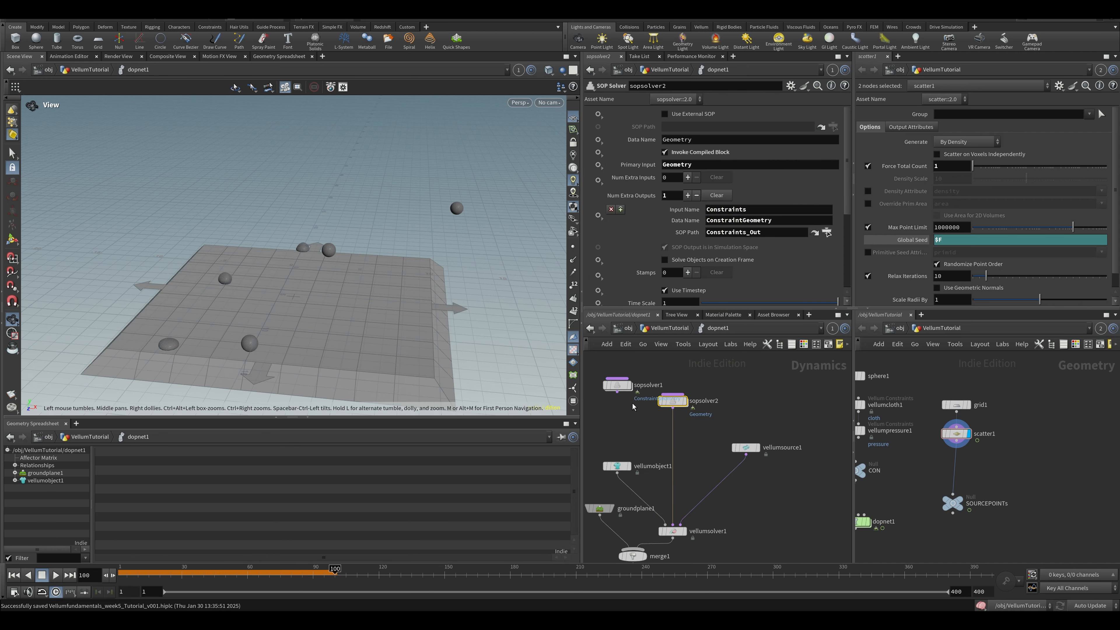
double_click(673, 401)
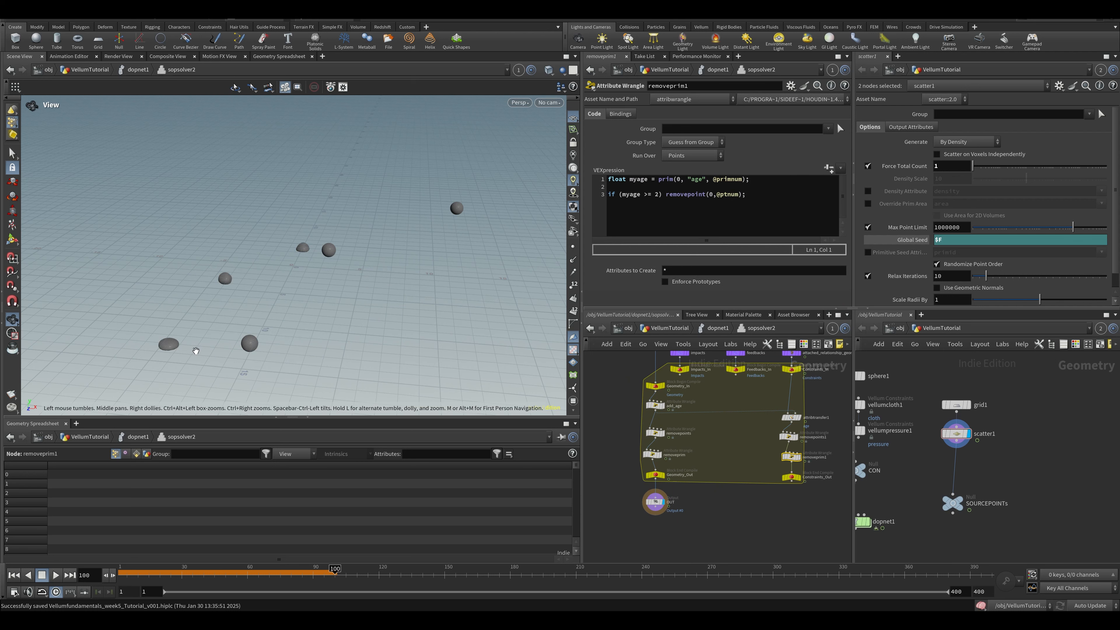
left_click(147, 453)
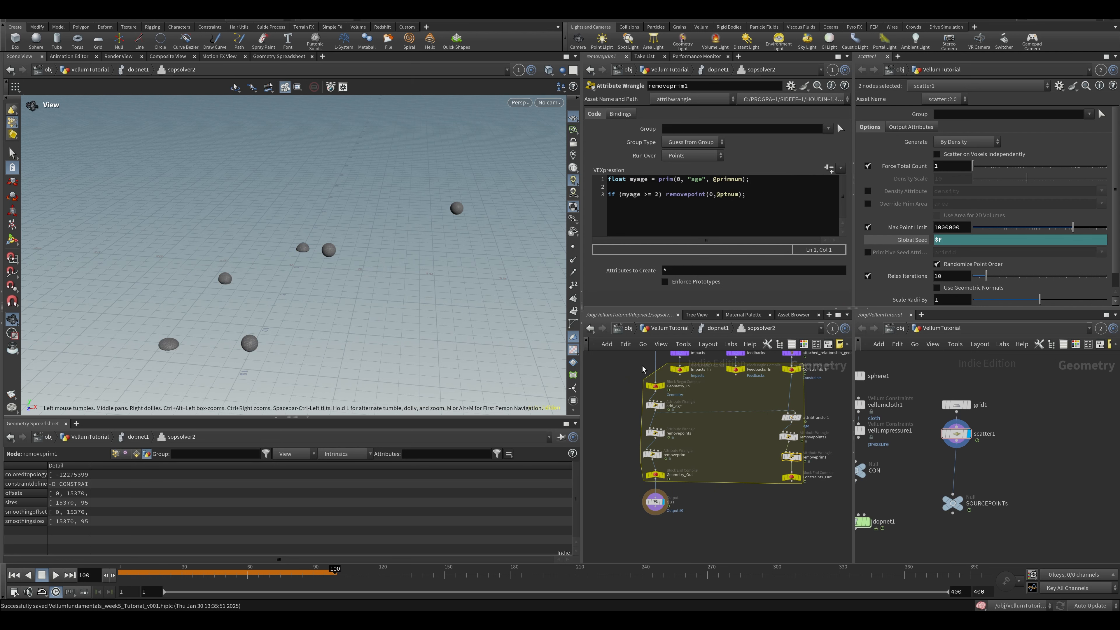
Step: Return to dopnet1, replay the simulation from the first frame and examine how the ageing spheres behave on the ground
left_click(718, 328)
key("ctrl+Up")
key("Up")
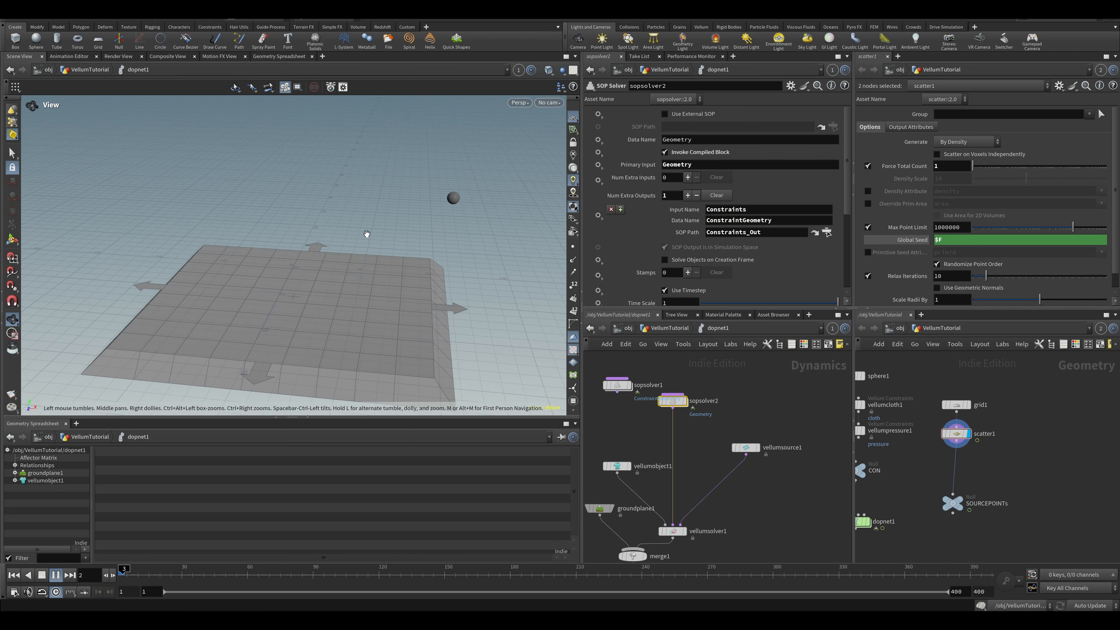
left_click_drag(304, 257, 328, 225)
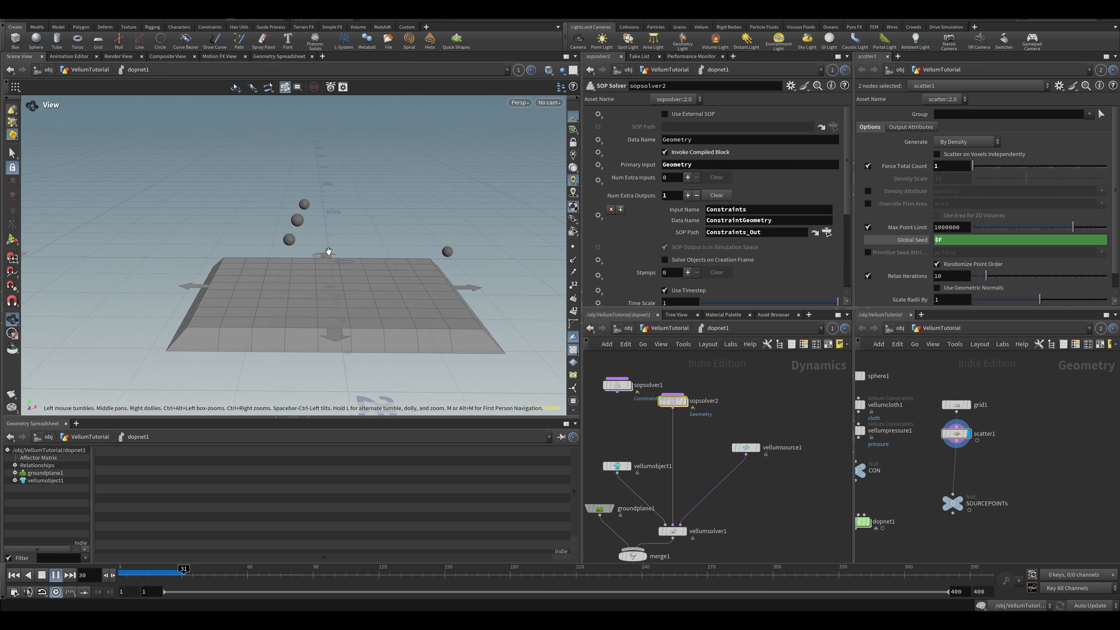
scroll(309, 275, "up", 6)
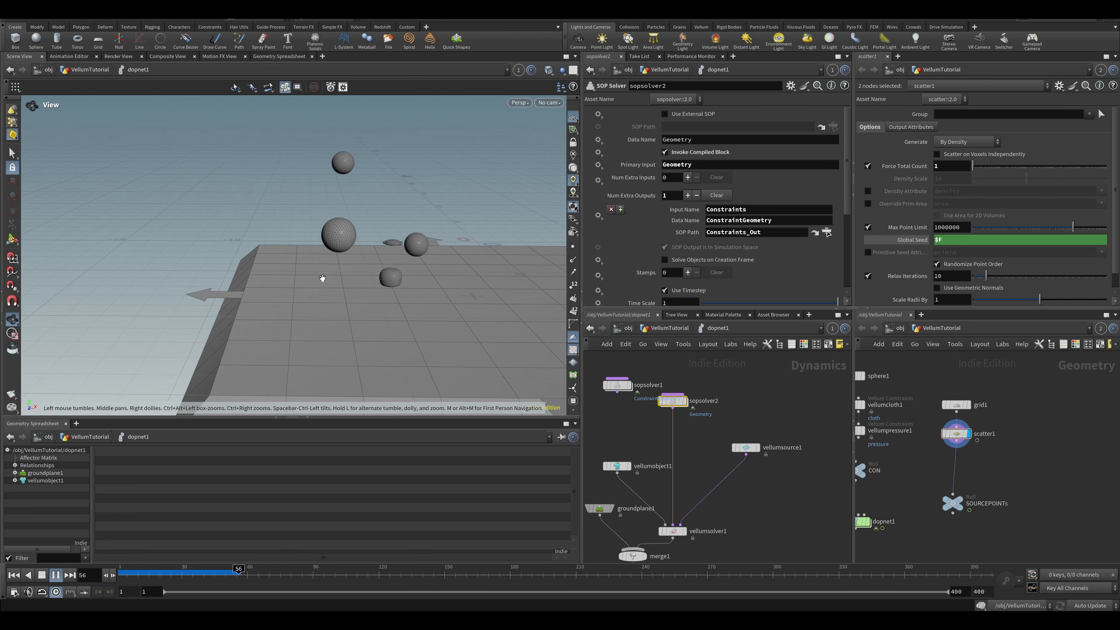
scroll(307, 276, "down", 6)
left_click_drag(307, 278, 327, 295)
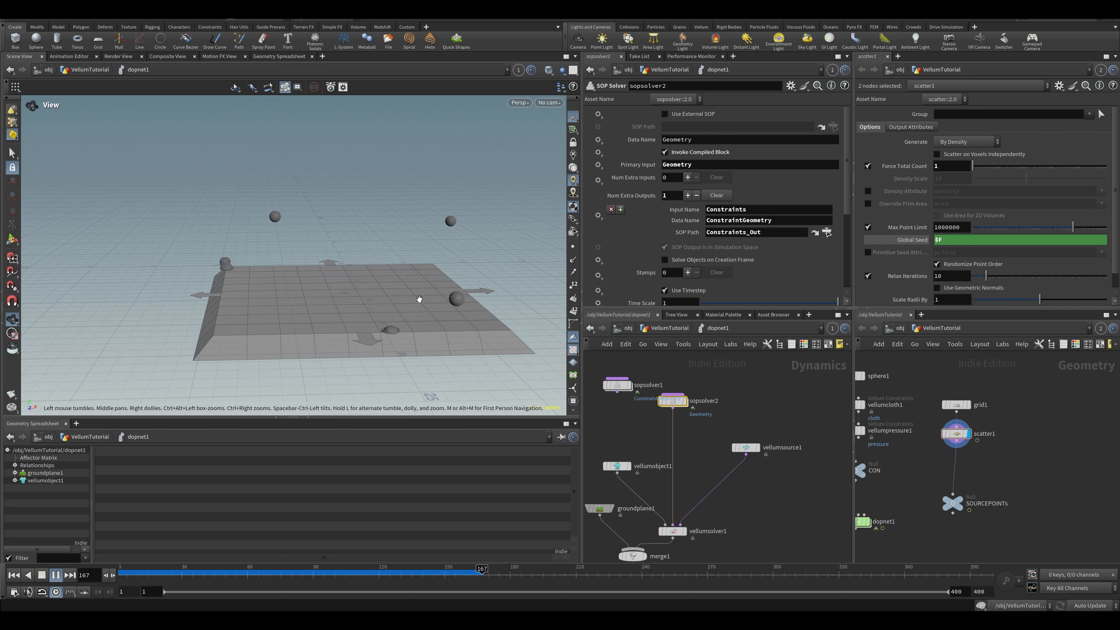
Step: Set vellumsolver1's substeps to 3 and replay the simulation from the first frame
key("ctrl+Up")
left_click(675, 531)
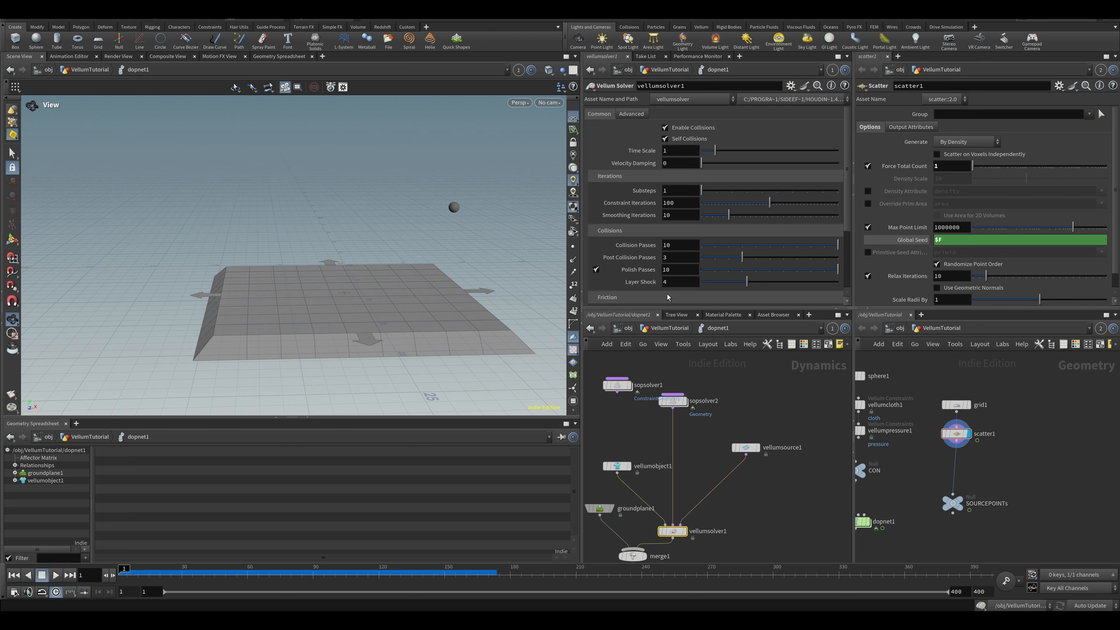
double_click(668, 189)
type("3")
key("Return")
key("Up")
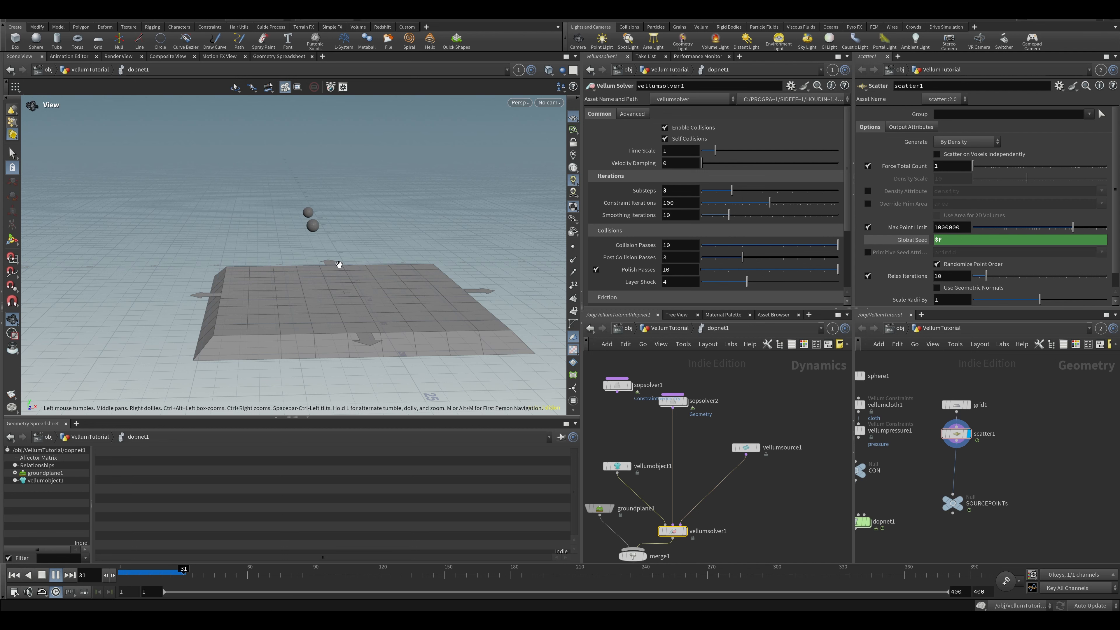
key("Down")
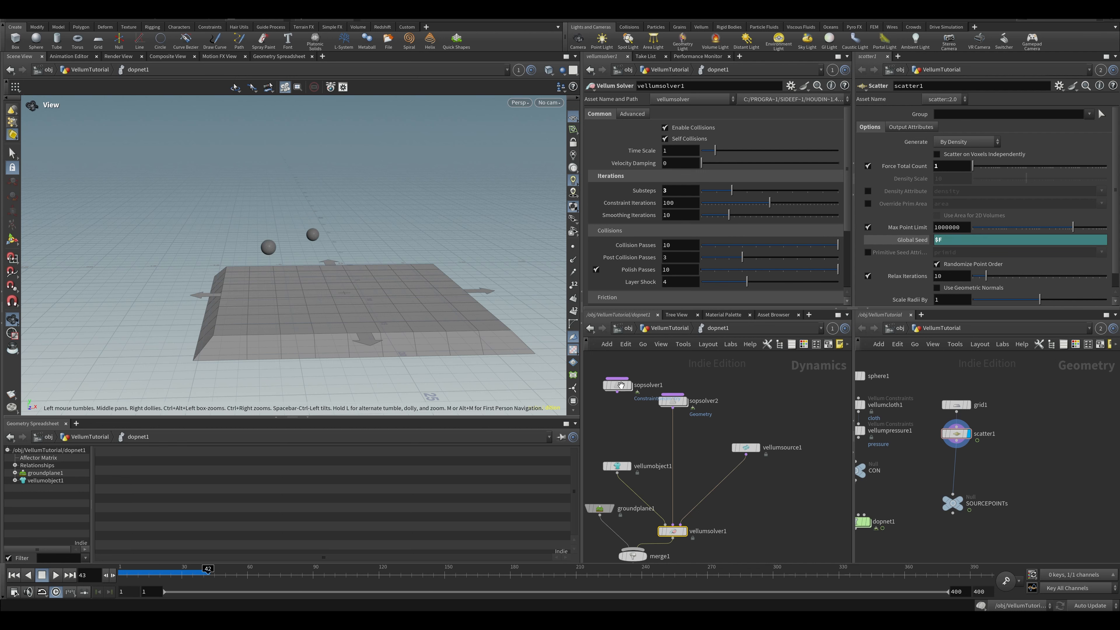
Step: Enter sopsolver2 and examine the primitive age values of add_age in the spreadsheet around frame 30
double_click(672, 399)
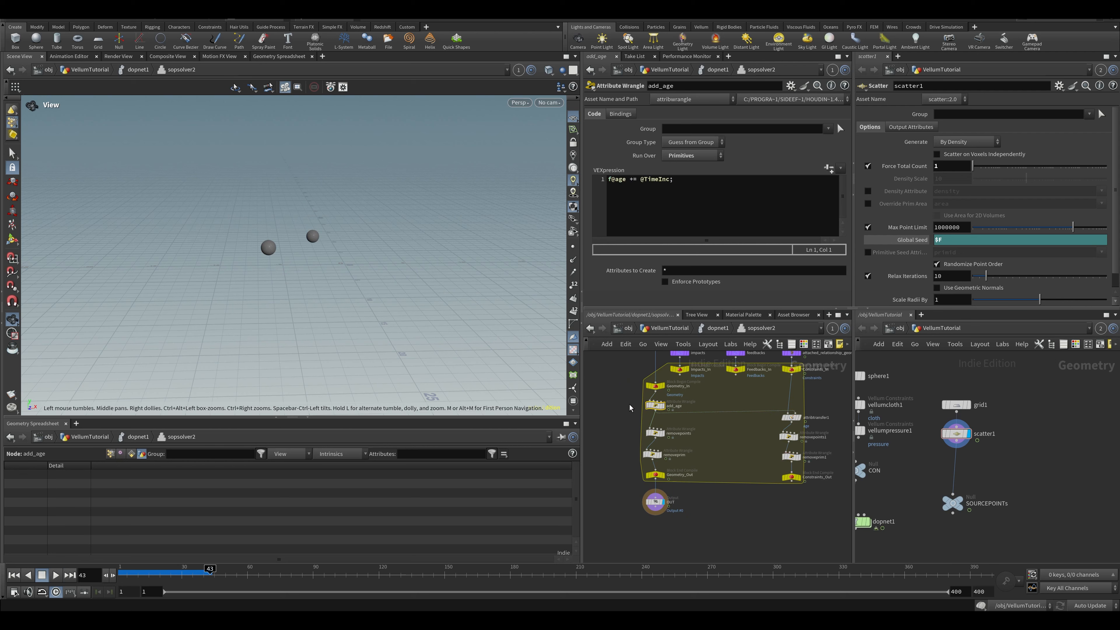
left_click(131, 453)
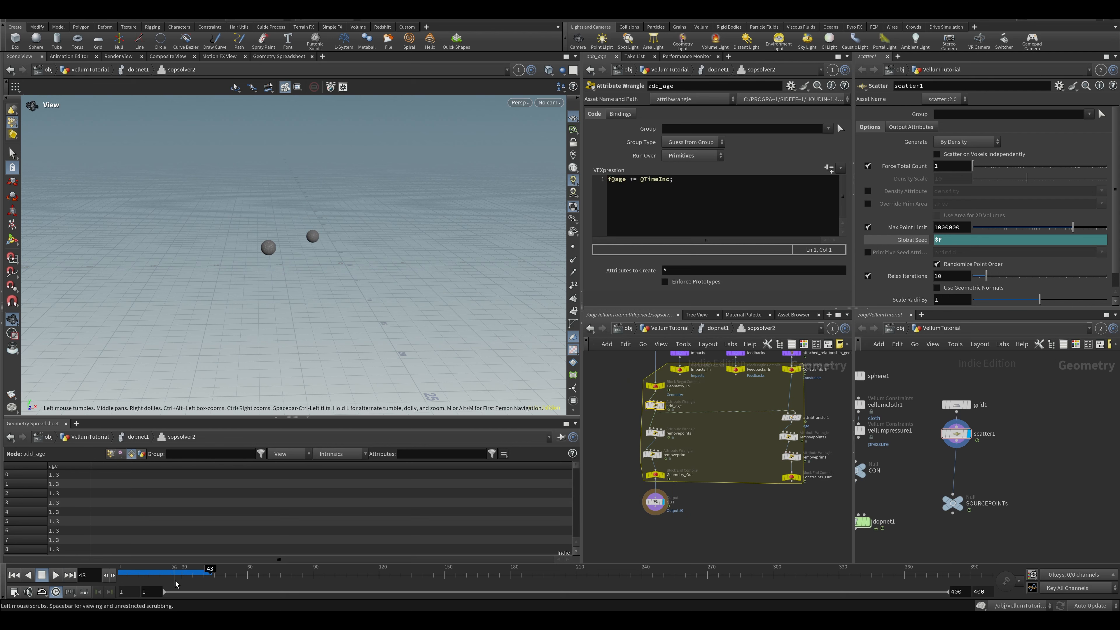
left_click_drag(176, 583, 182, 582)
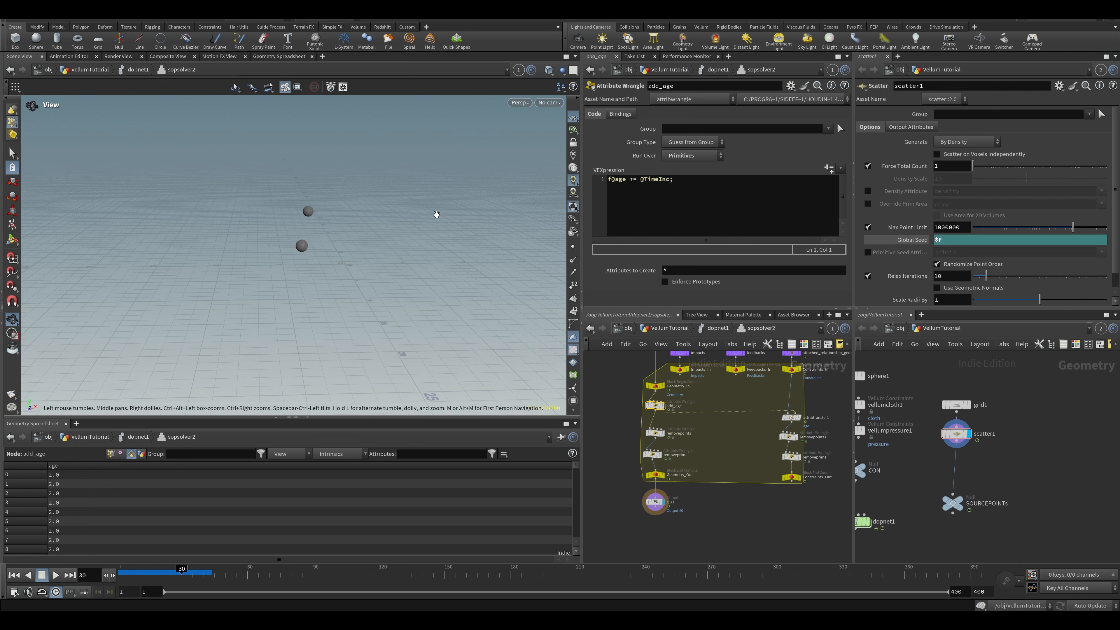
middle_click_drag(742, 476, 734, 457)
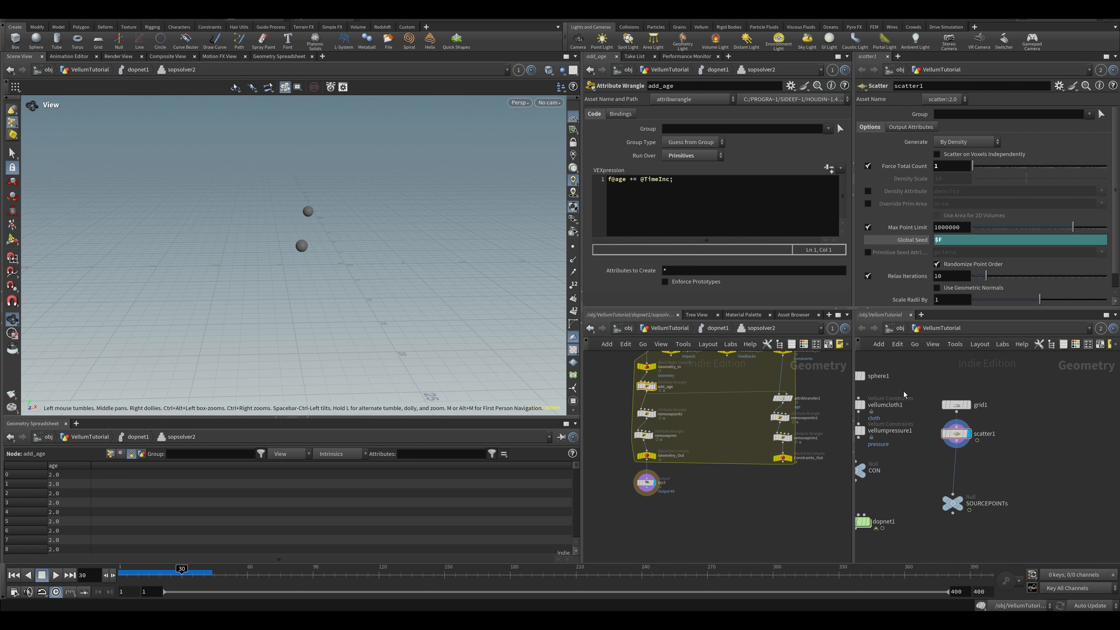
Step: Return to dopnet1 and copy the Substeps parameter of vellumsolver1
key("u")
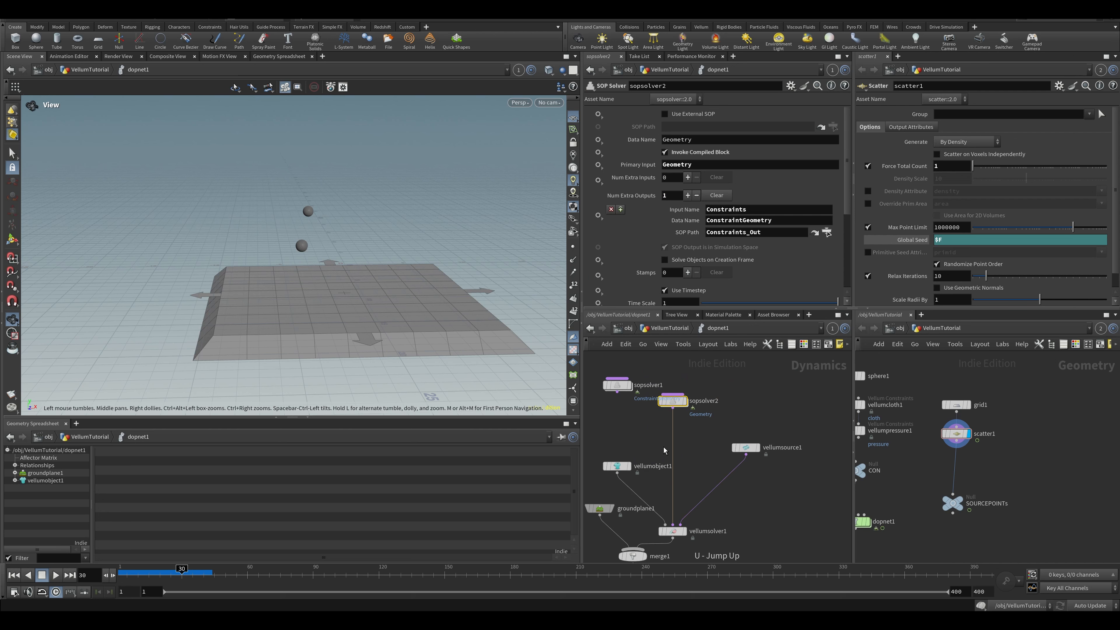
middle_click_drag(709, 547, 703, 478)
scroll(703, 477, "down", 1)
left_click(672, 463)
right_click(678, 190)
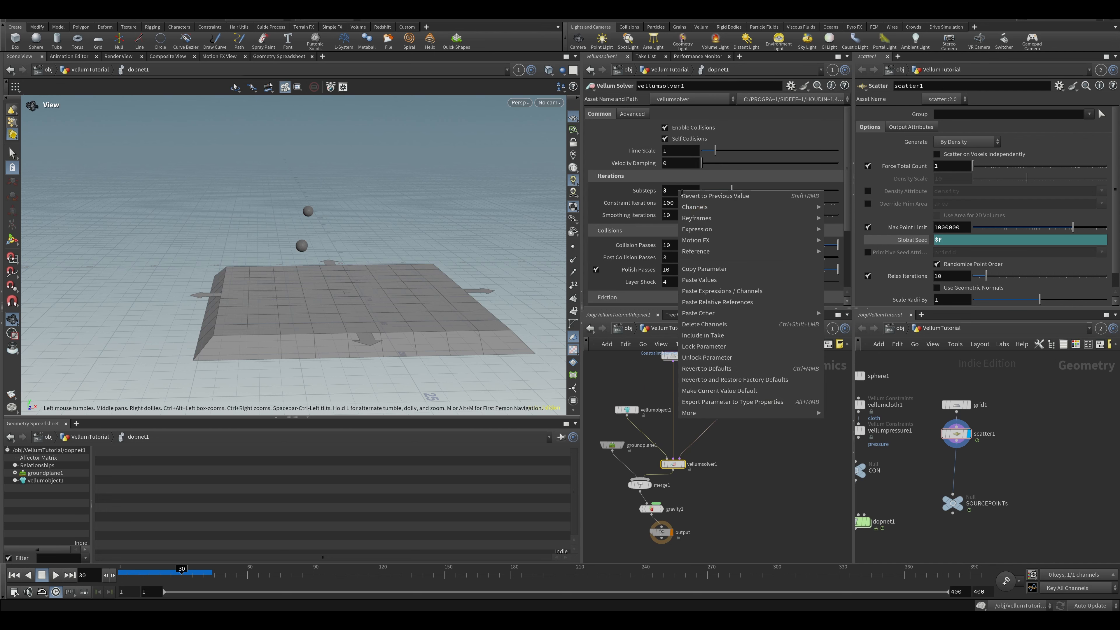
left_click(697, 268)
Step: In sopsolver2's add_age wrangle, insert the line float substep = chf('substeps'); above the age expression
double_click(673, 357)
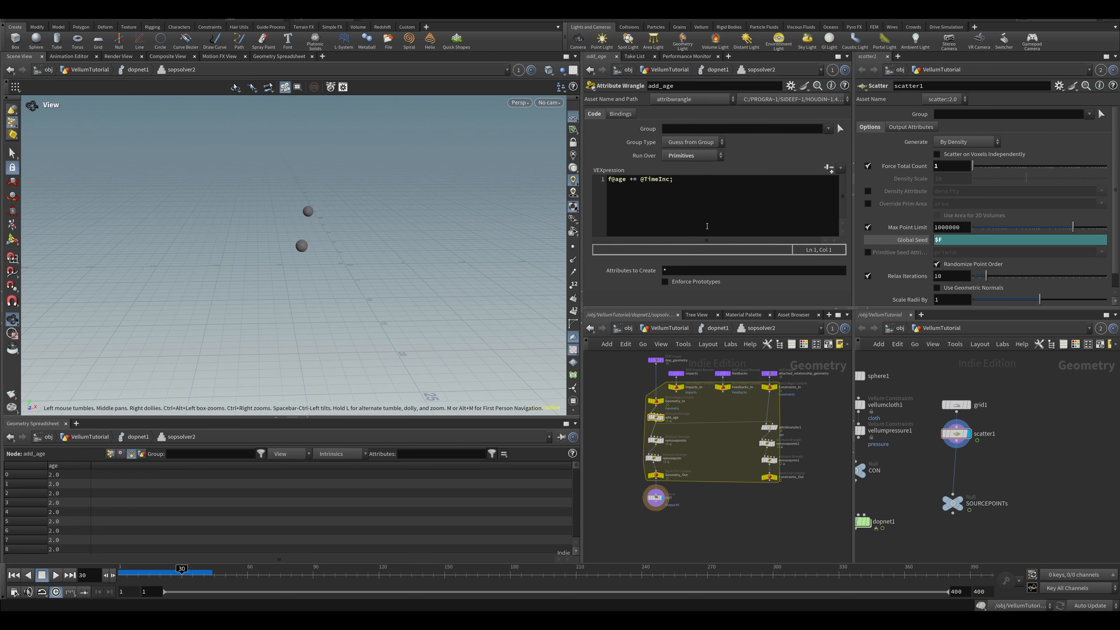
left_click(688, 200)
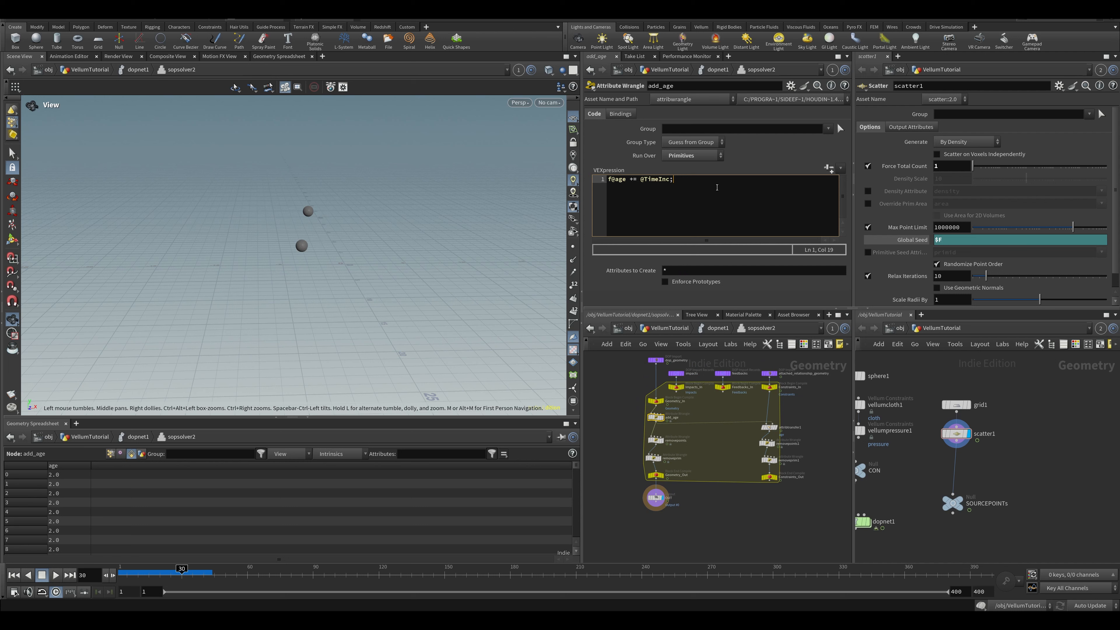
key("Home")
key("Return")
key("Up")
type("f;pa")
key("BackSpace")
key("BackSpace")
key("BackSpace")
type("loat ")
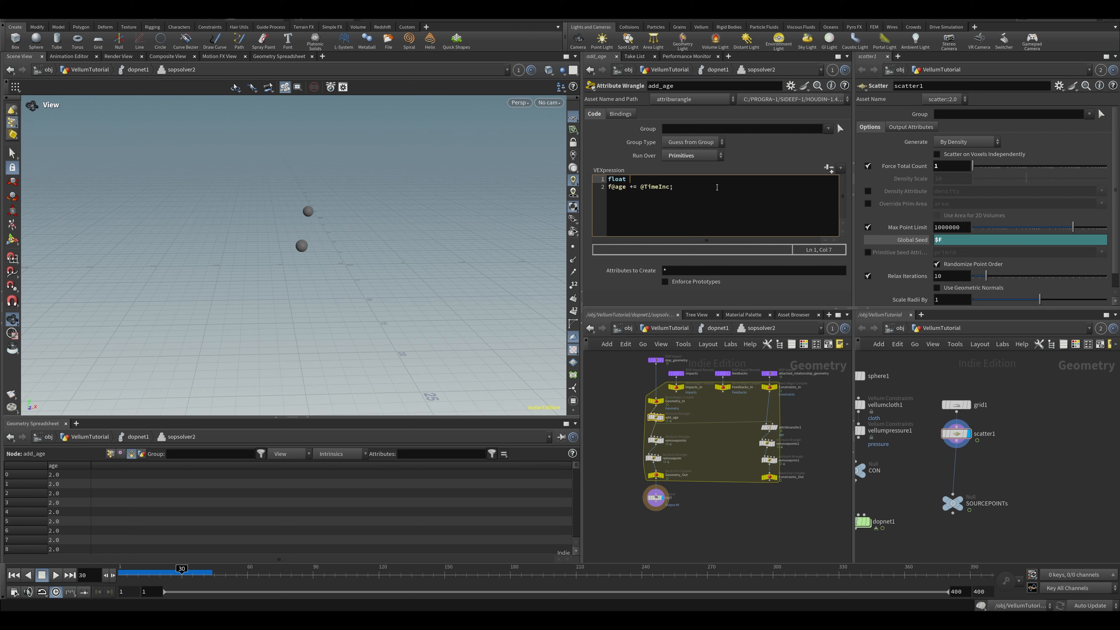
type("substep = chf('suyb');")
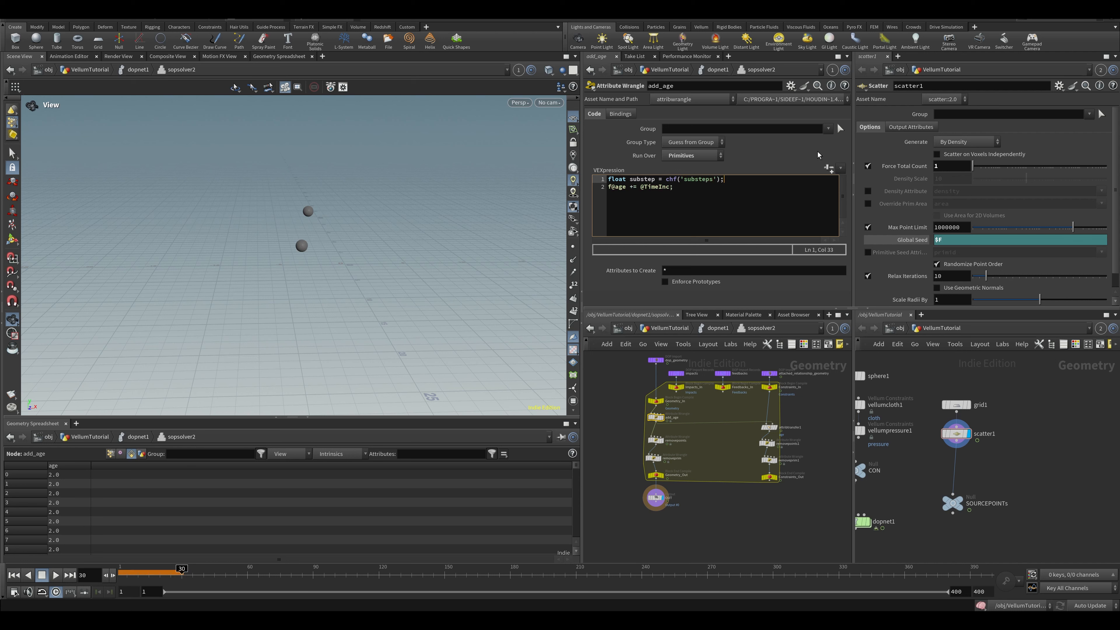
Step: Create the Substeps parameter on add_age and link it to vellumsolver1's substeps with a pasted relative reference
left_click(829, 168)
right_click(688, 168)
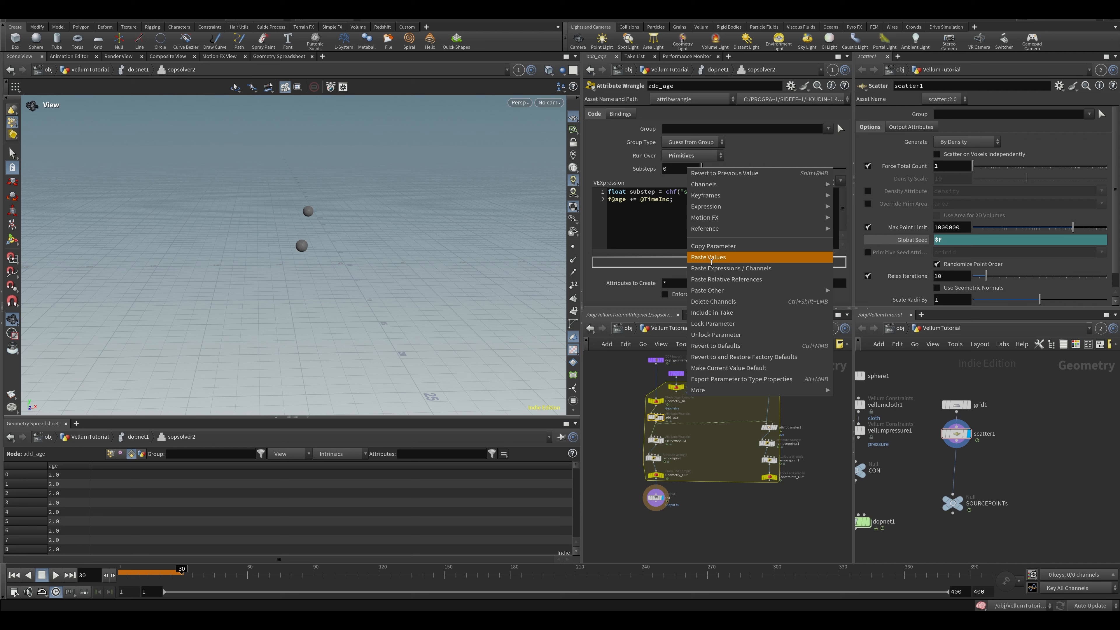
left_click(726, 279)
key("Right")
type("(")
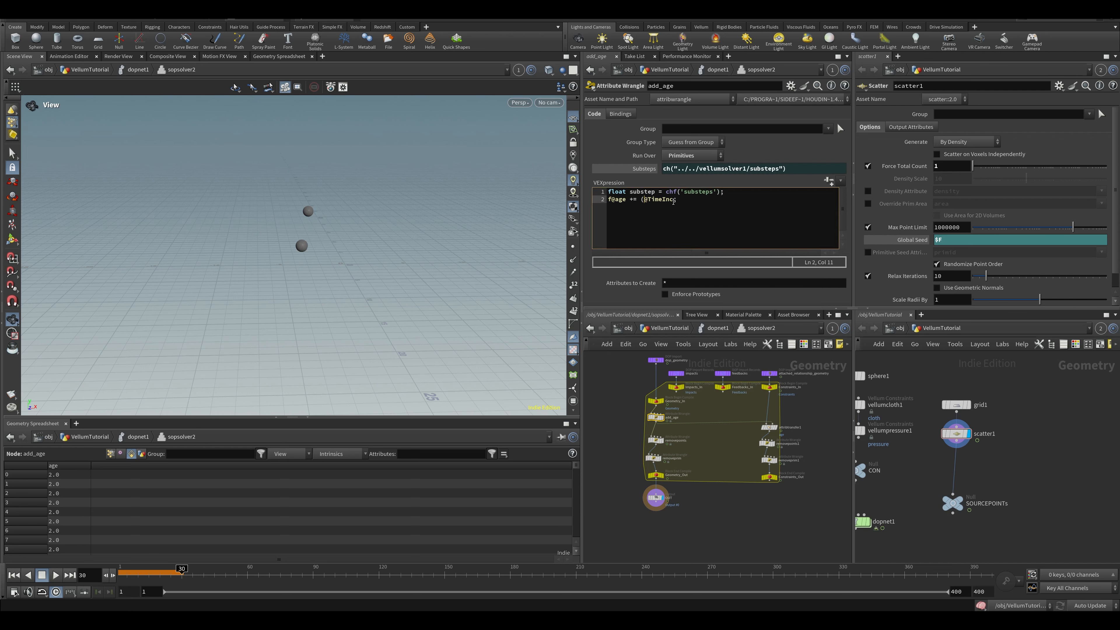
type(")")
type("/substep")
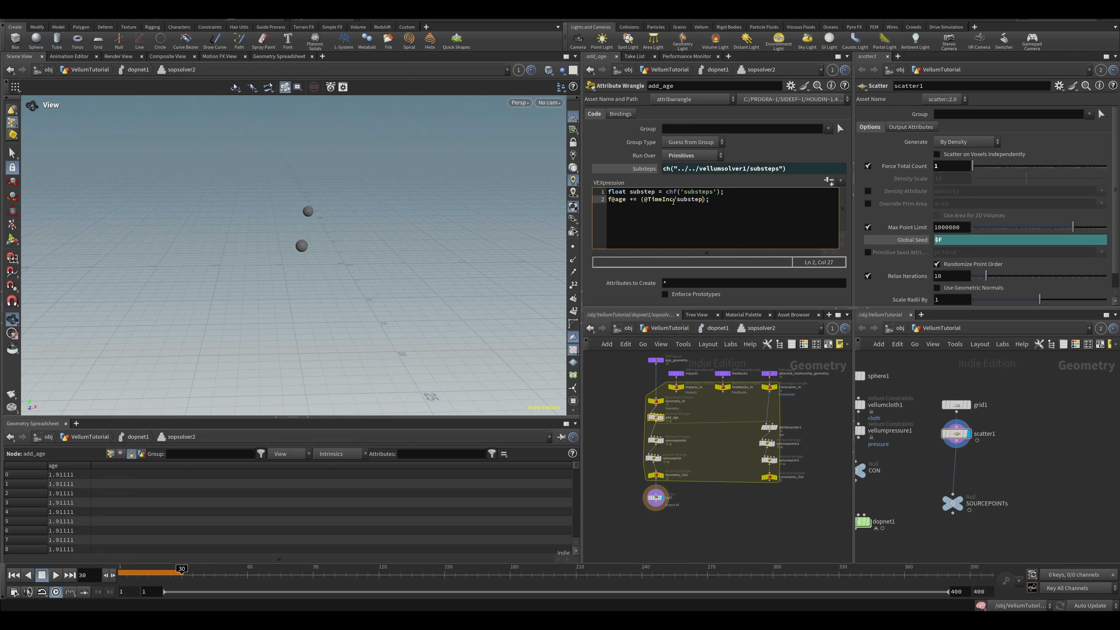
left_click(741, 498)
middle_click_drag(742, 498, 738, 494)
Step: Return to dopnet1 and replay the simulation from the first frame with the substep-corrected age
key("u")
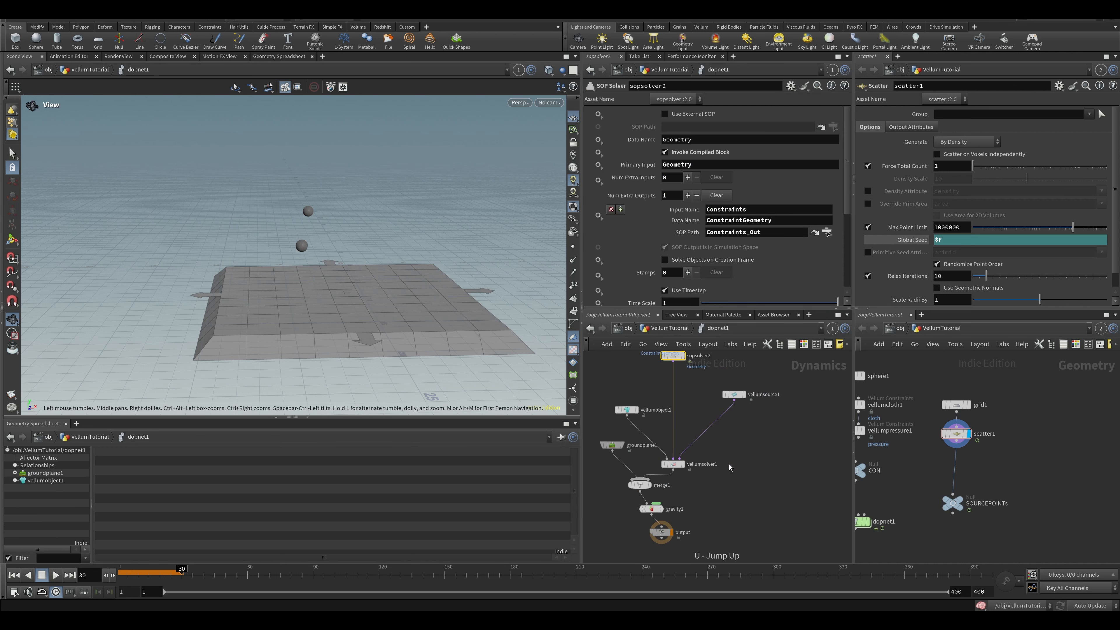
key("ctrl+Up")
key("Up")
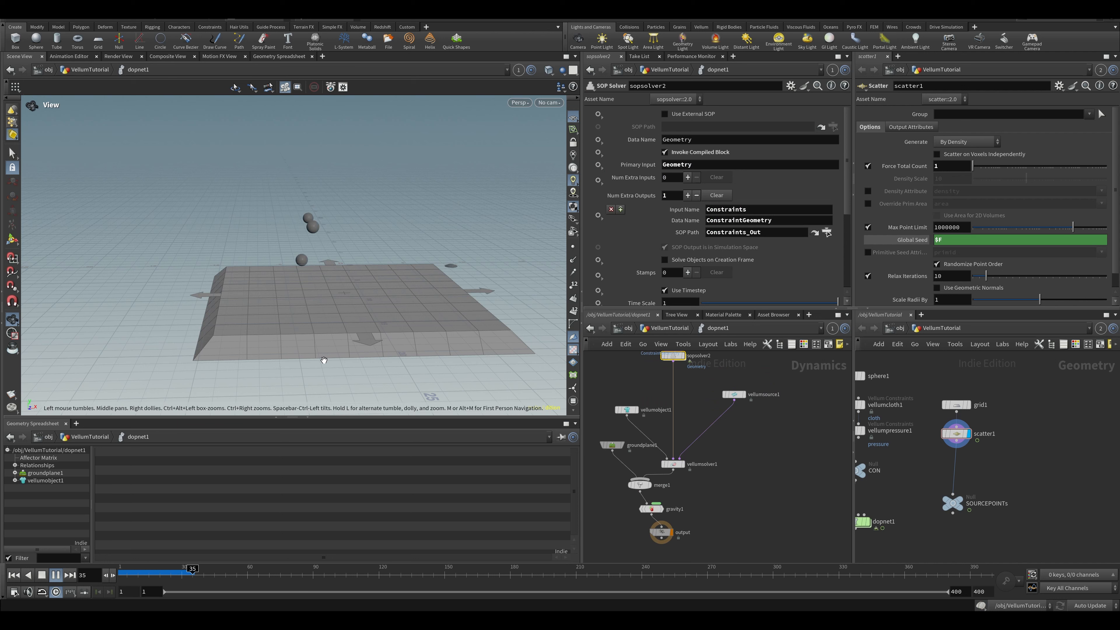
Step: Set the frequency of sphere1 to 5
key("l")
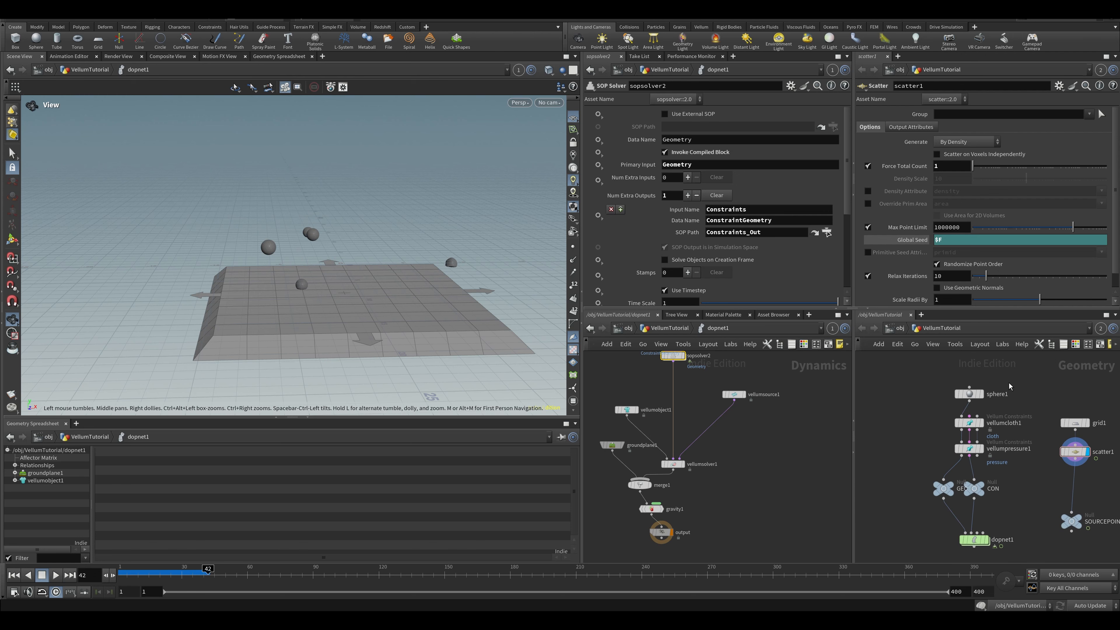
left_click(969, 394)
type("5")
key("Return")
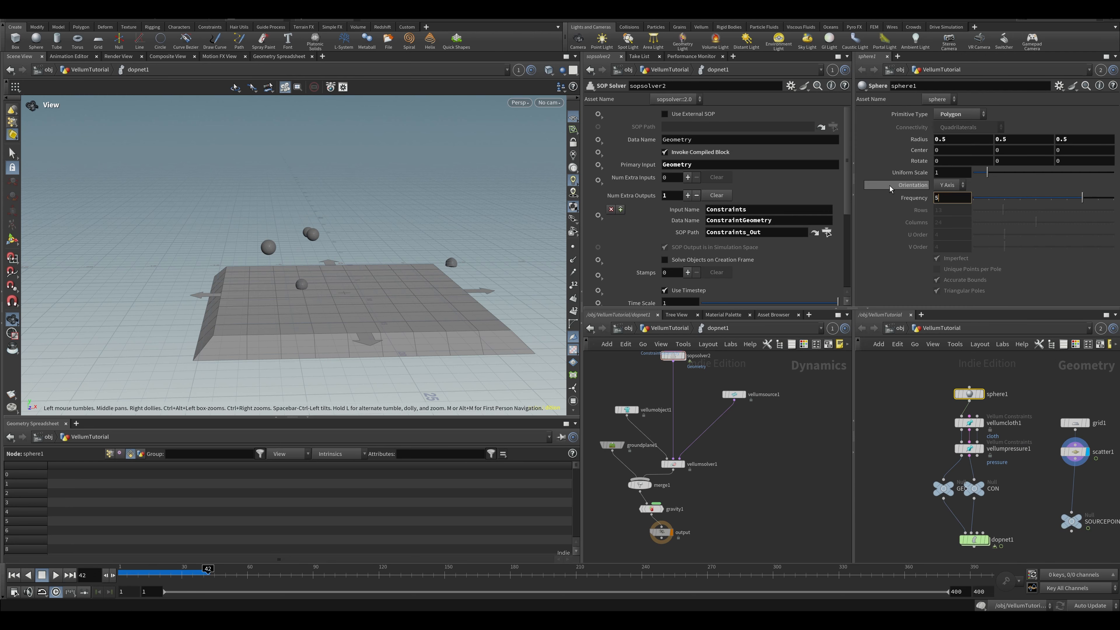
Step: Replay the simulation from the first frame and examine how the lower-resolution spheres fall and collapse
key("ctrl+Up")
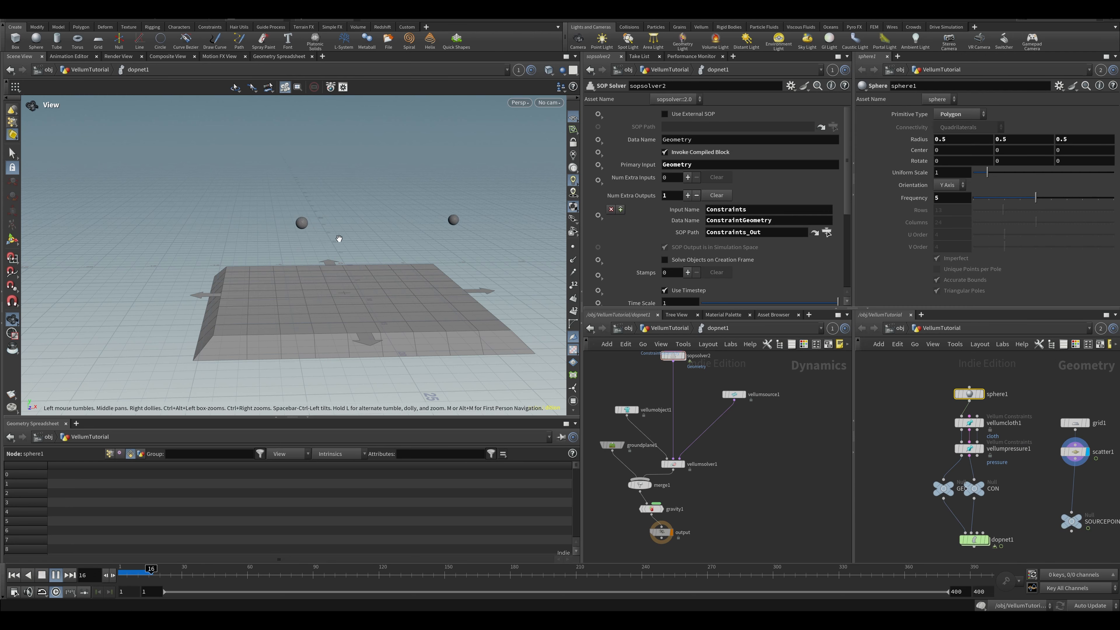
scroll(352, 234, "up", 2)
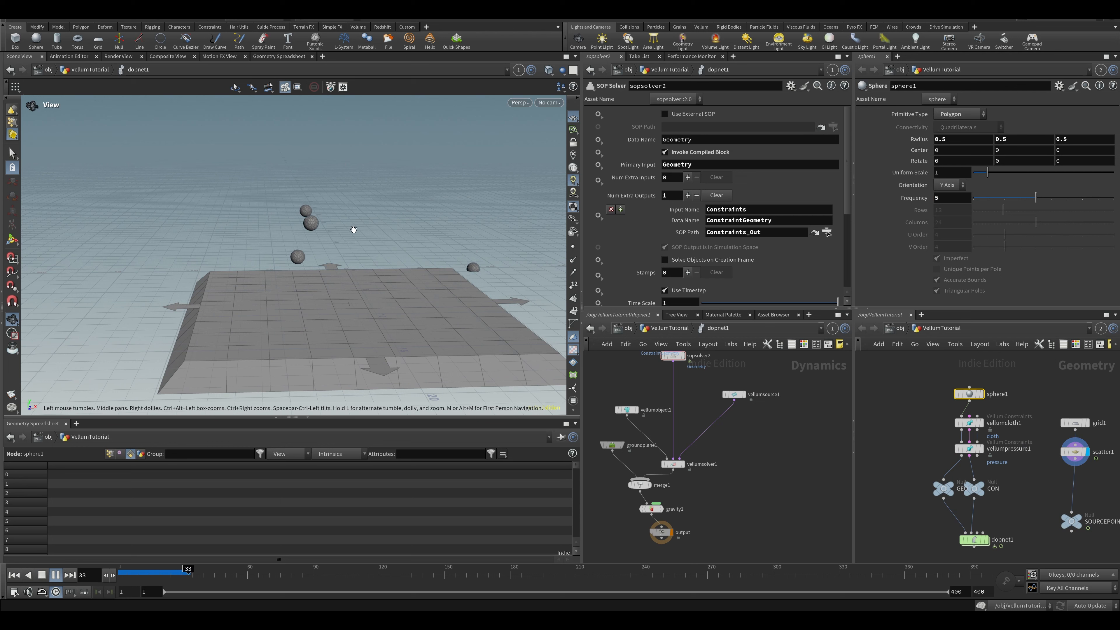
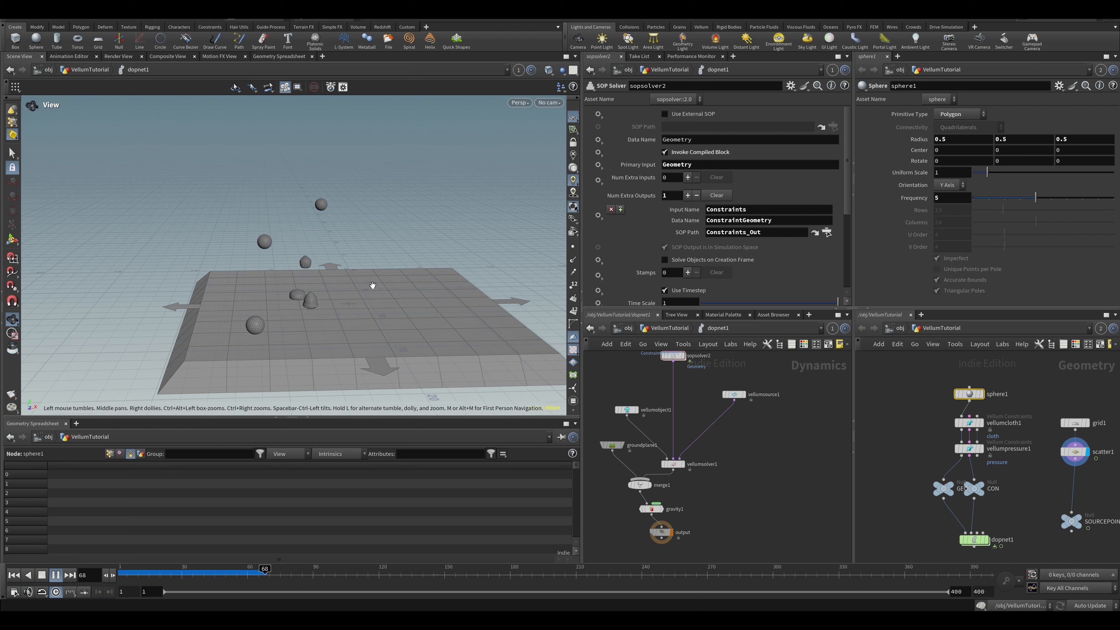
left_click_drag(230, 290, 325, 277)
key("Up")
Step: Hide the viewport's reference grid and save the scene
left_click(573, 119)
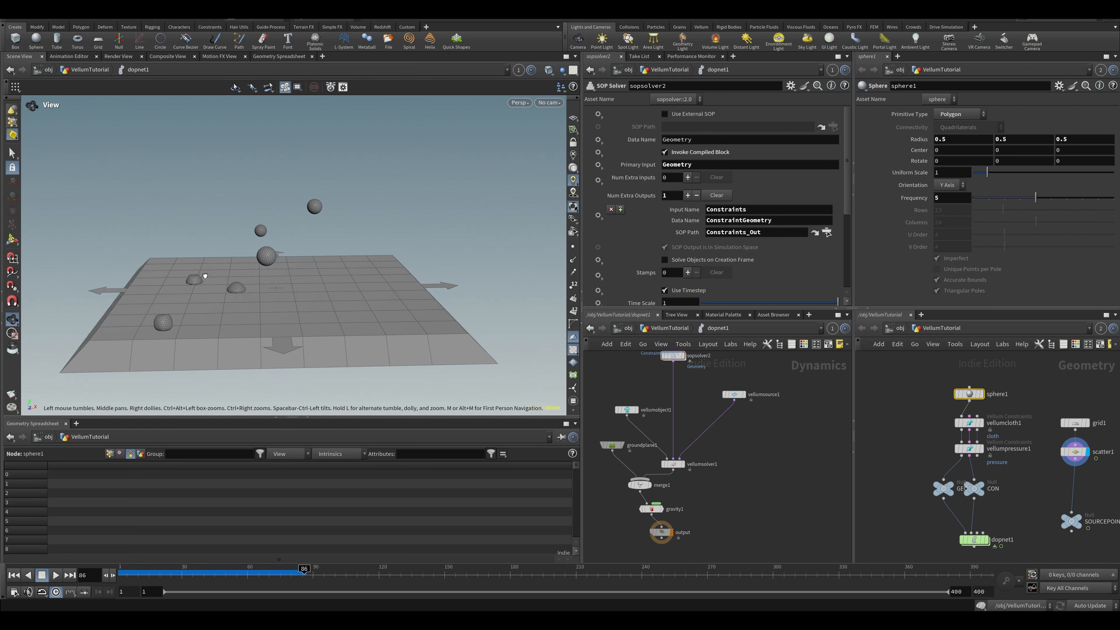
left_click_drag(205, 275, 304, 243)
key("ctrl+s")
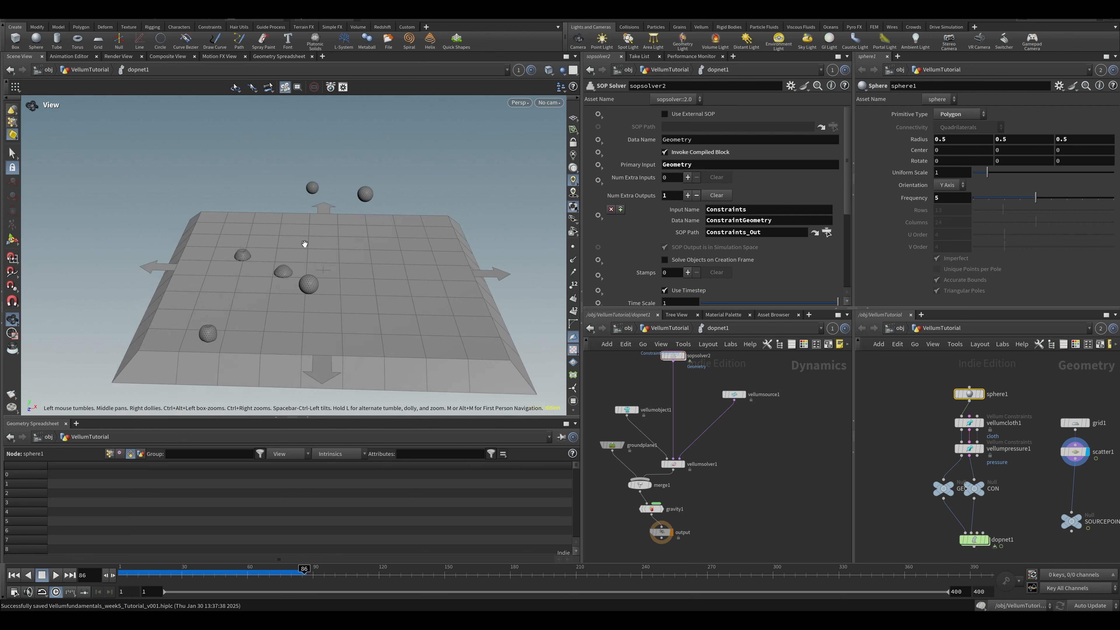
right_click_drag(305, 243, 140, 290)
left_click_drag(301, 273, 315, 264)
Step: Check inside sopsolver2, return to dopnet1 and reposition sopsolver2 and sopsolver1 above the Vellum nodes
middle_click_drag(656, 384, 681, 445)
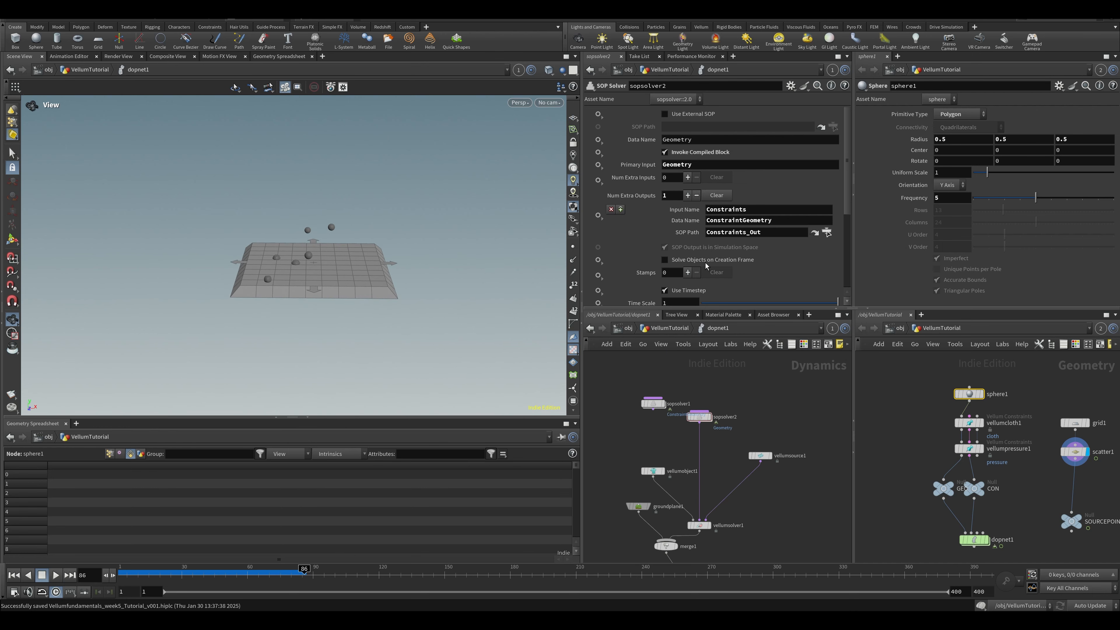
double_click(699, 417)
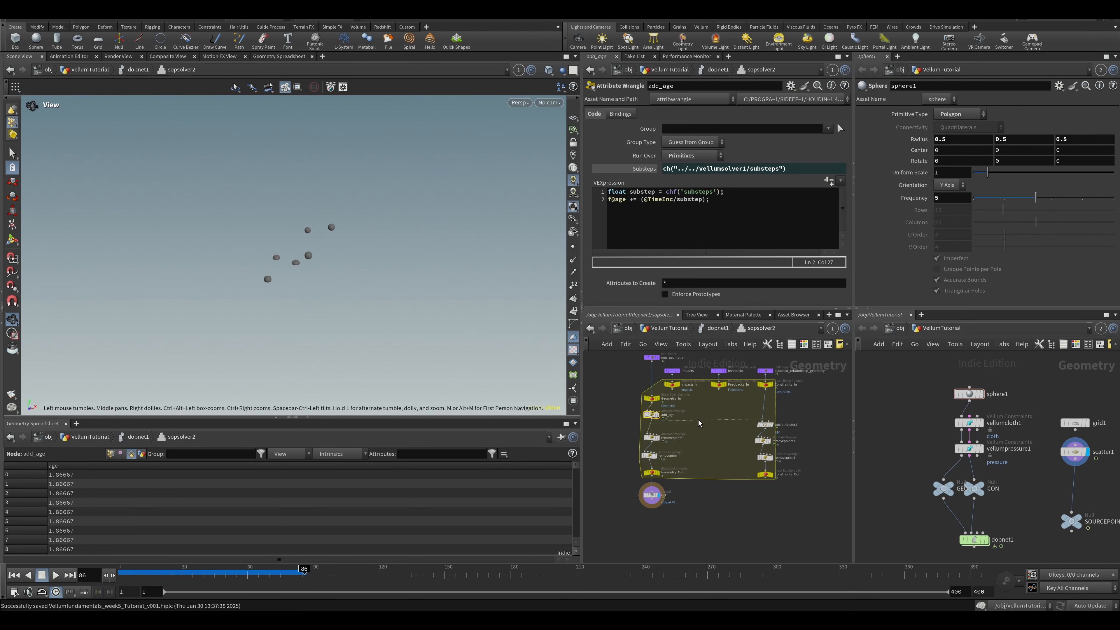
left_click(710, 329)
left_click_drag(653, 404, 700, 402)
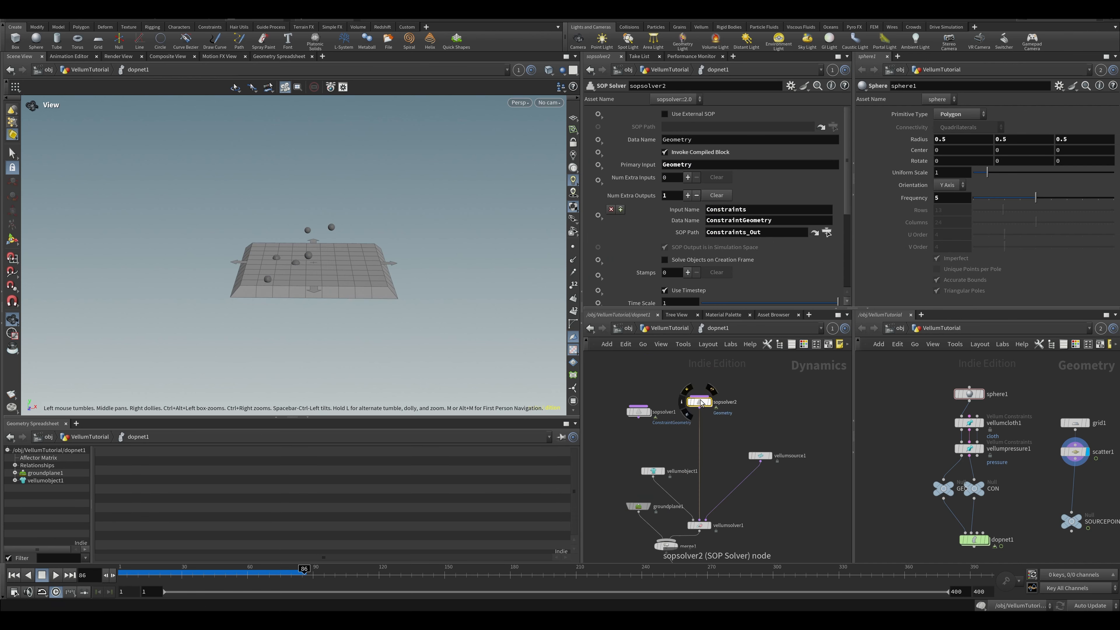
Step: Enter sopsolver2 and view the attributes of Constraints_In in the spreadsheet
double_click(701, 402)
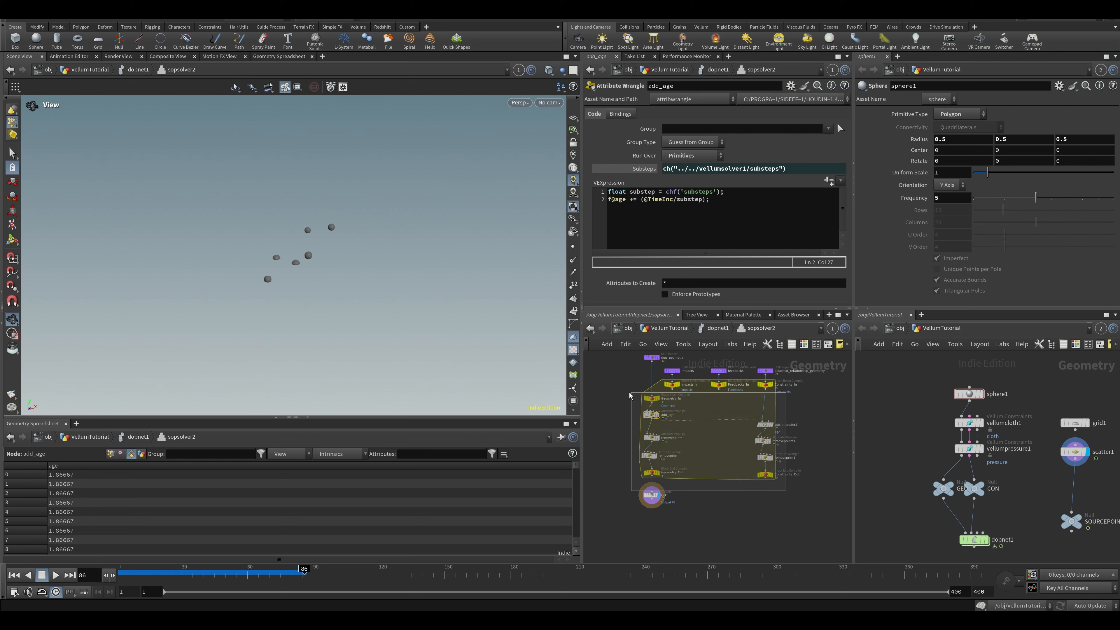
left_click(765, 474)
left_click(765, 384)
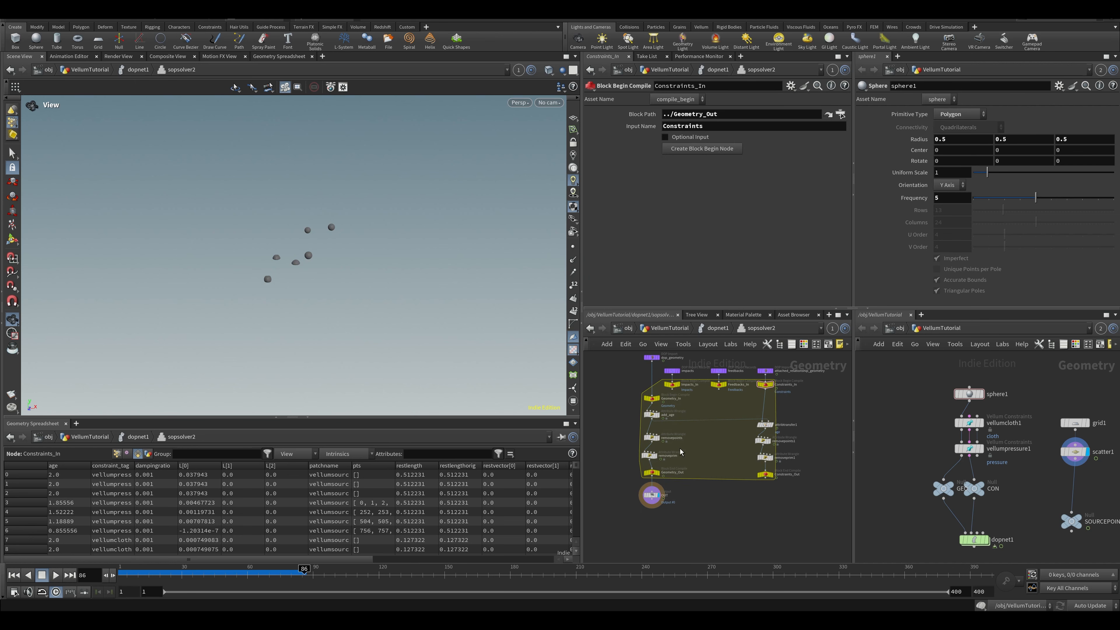
Step: Add a Switch-If node inside the compile block, beside the removepoints and removeprim wrangles
key("Tab")
type("swi")
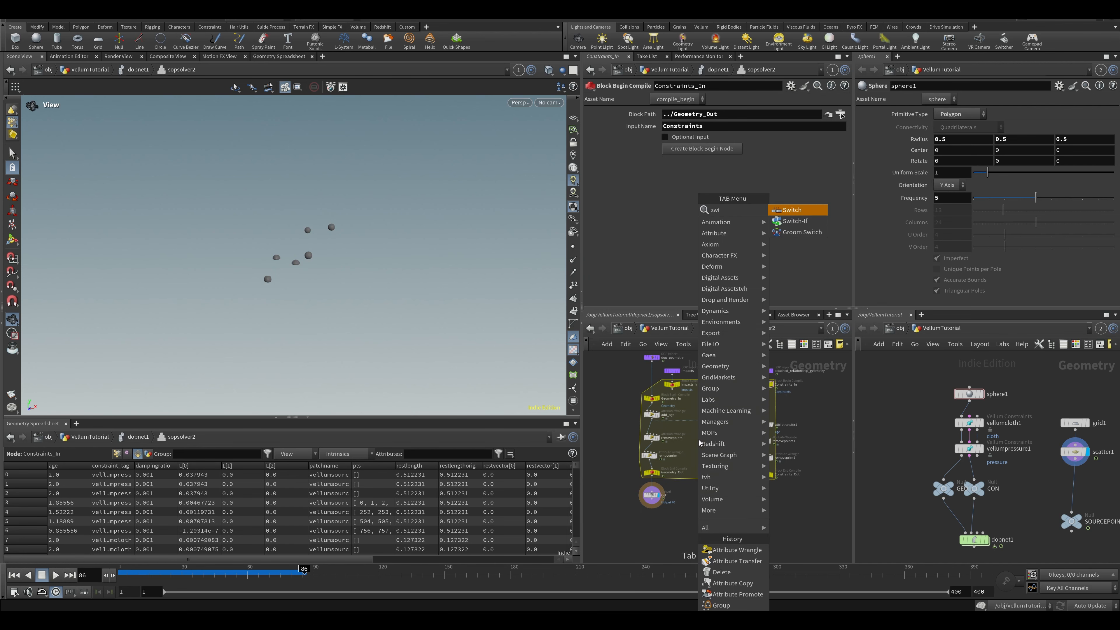
key("Down")
key("Return")
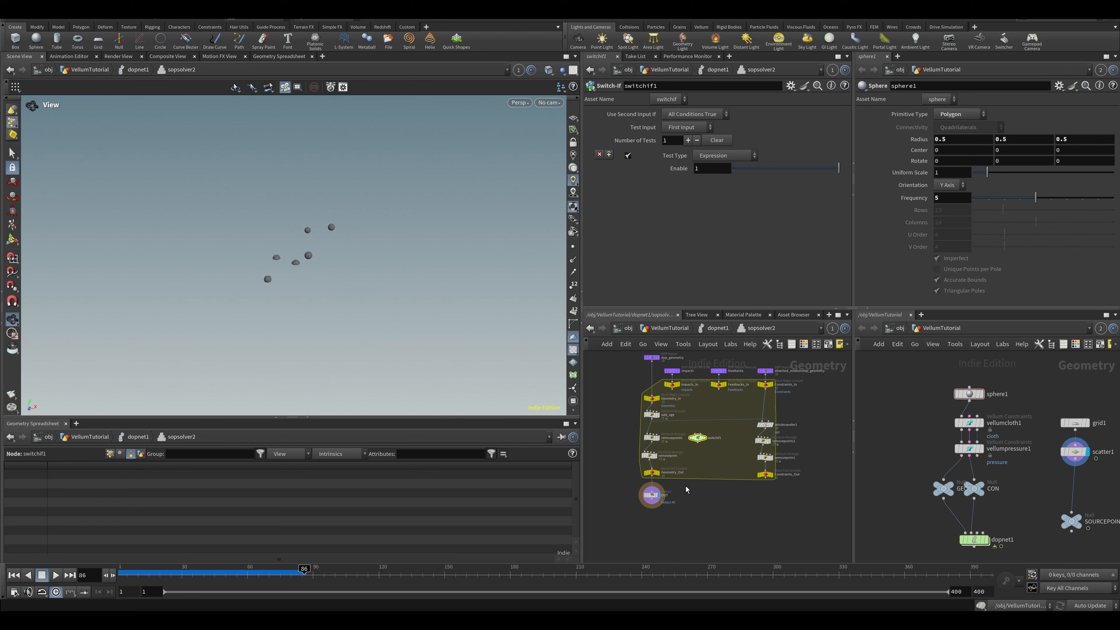
scroll(686, 489, "up", 5)
left_click_drag(733, 430, 746, 460)
Step: Look through the test types available on switchif1, keeping Expression
left_click(734, 154)
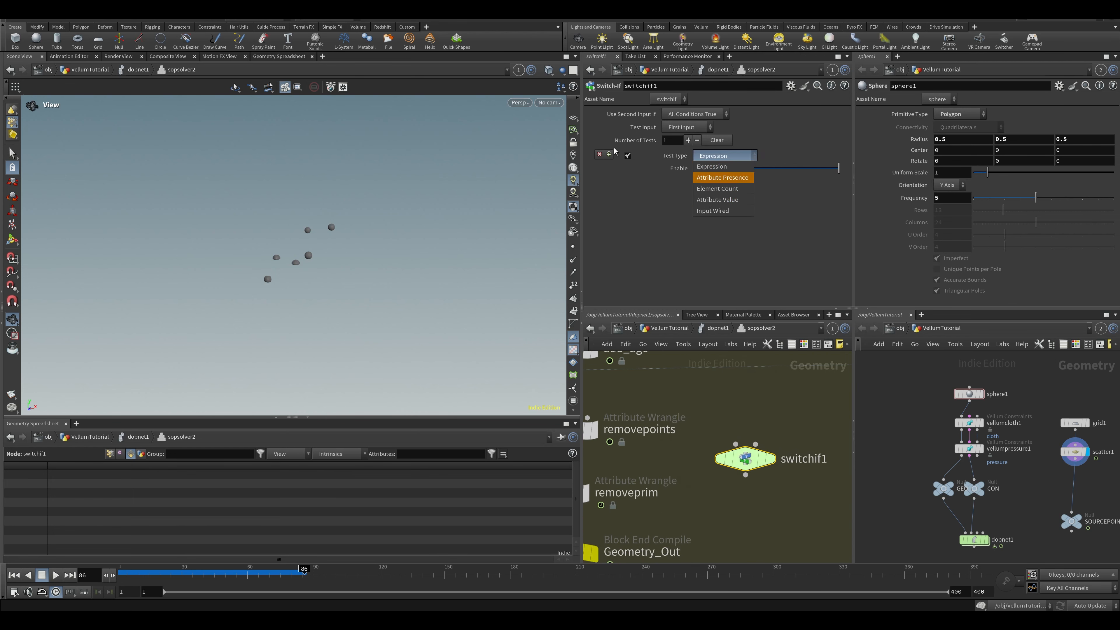
left_click(719, 162)
left_click(725, 155)
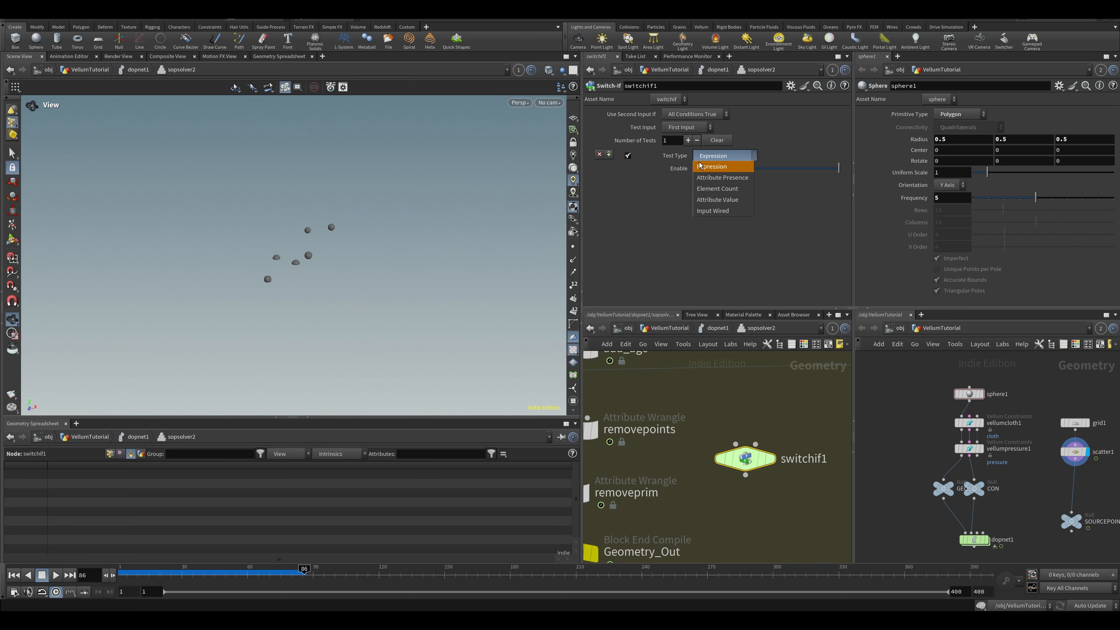
left_click(716, 159)
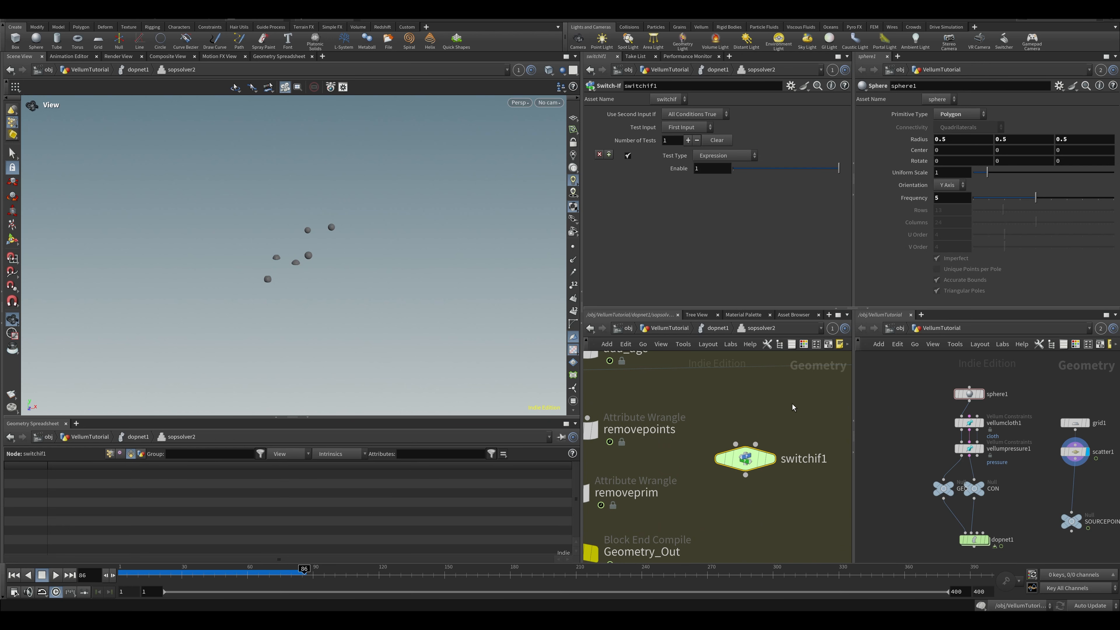
Step: Delete switchif1, return to dopnet1, save the scene, and move sopsolver2 away from the other nodes
scroll(743, 440, "down", 3)
key("Delete")
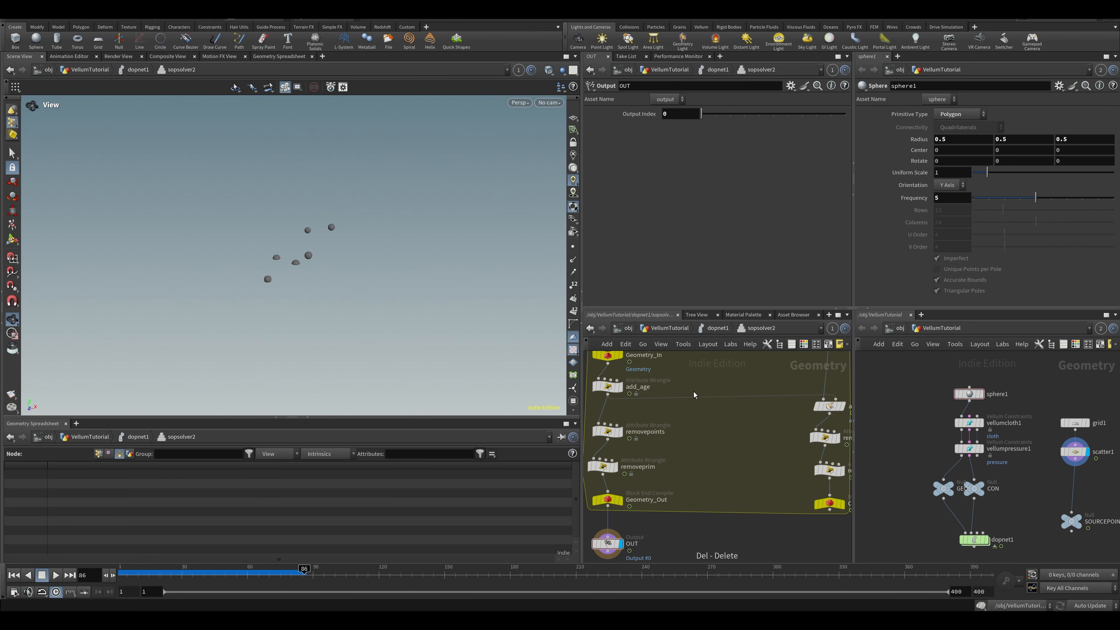
key("u")
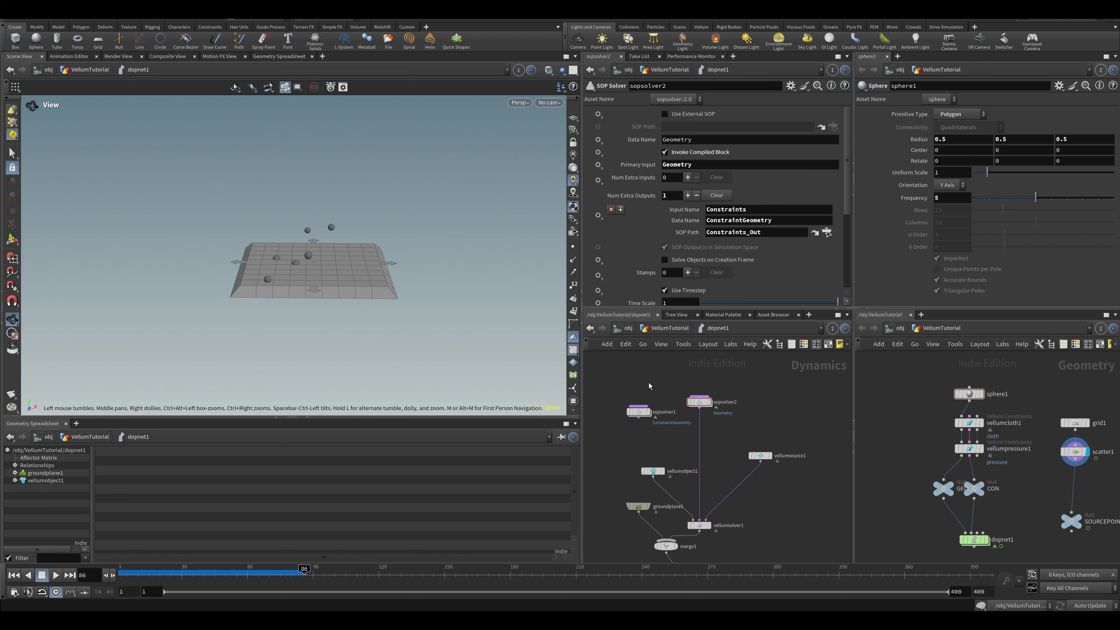
key("ctrl+s")
left_click_drag(699, 402, 732, 385)
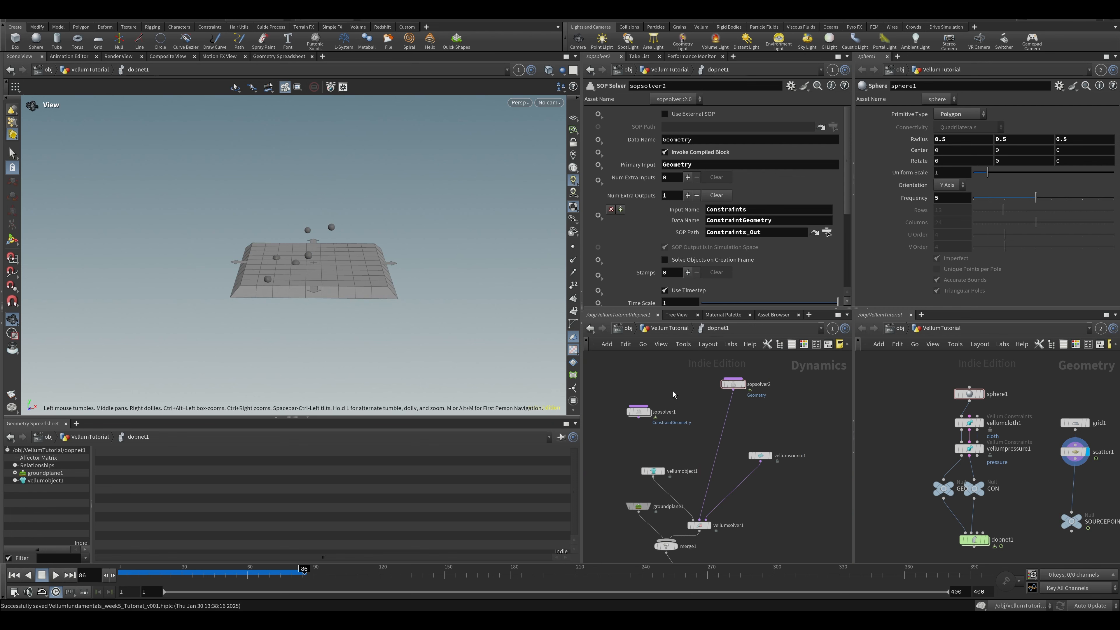
Step: Add a SOP Solver node between sopsolver1 and sopsolver2 and paste a copy of it below
key("Tab")
type("sop")
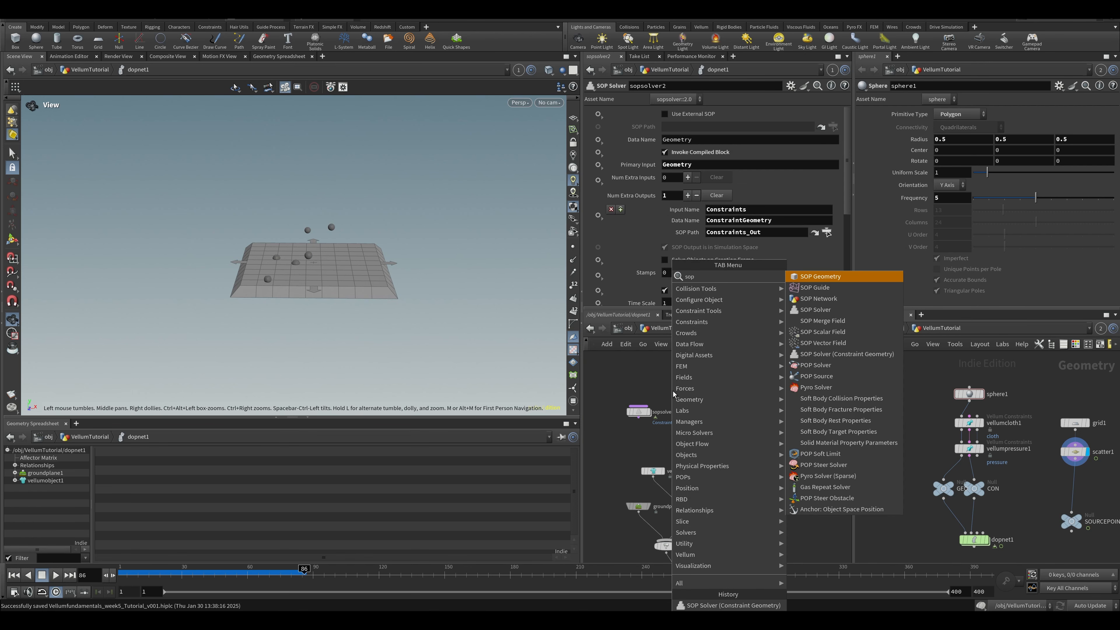
key("Return")
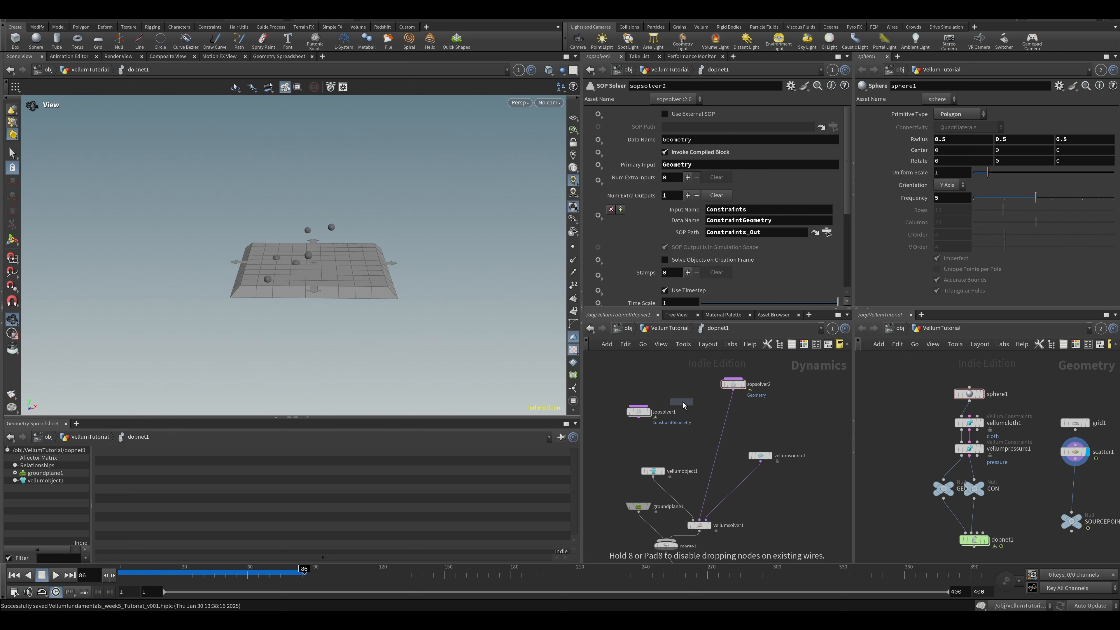
left_click(685, 394)
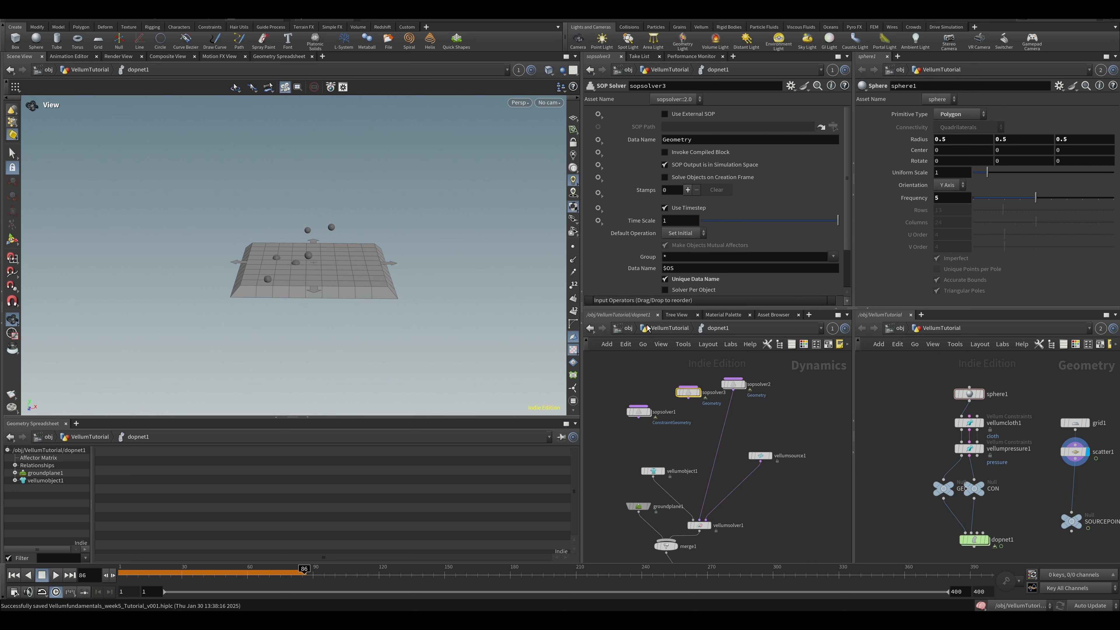
key("ctrl+c")
key("ctrl+v")
left_click(689, 400)
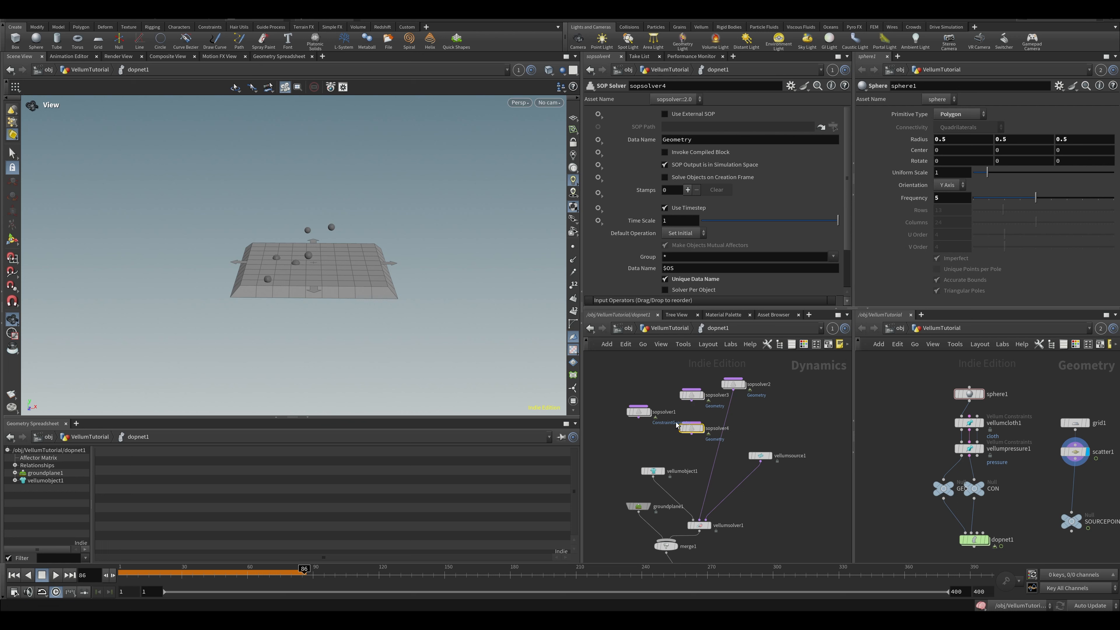
Step: Save the scene and delete the two extra SOP Solver nodes beside sopsolver1
key("ctrl+s")
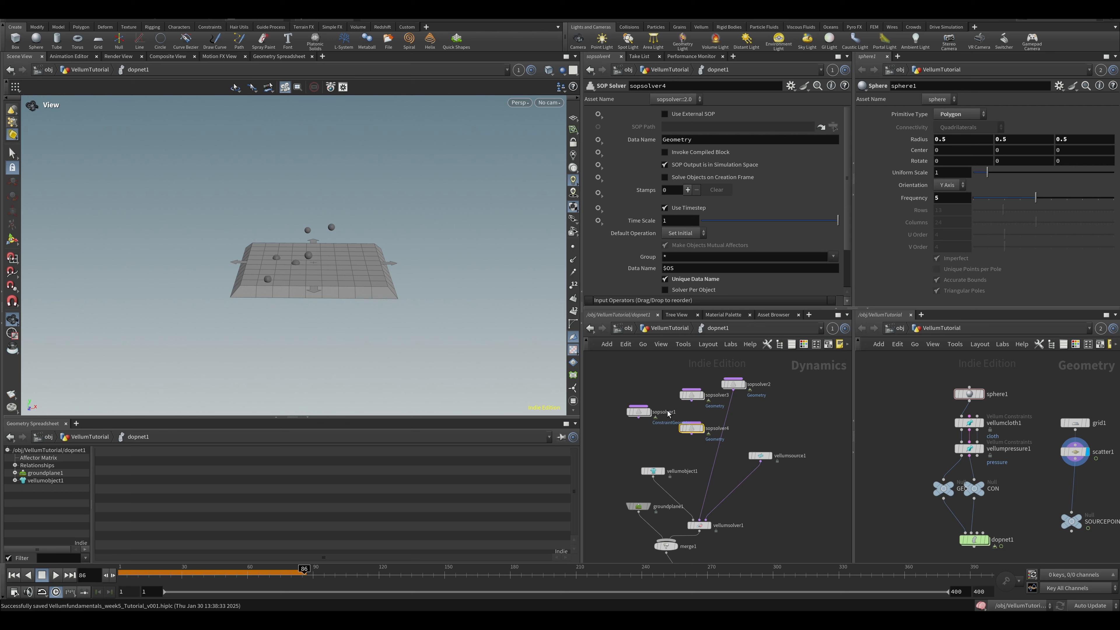
left_click_drag(691, 427, 681, 415)
mouse_move(679, 487)
middle_mouse_down()
mouse_move(695, 422)
mouse_move(662, 491)
middle_mouse_up()
left_click_drag(656, 378, 702, 445)
key("Delete")
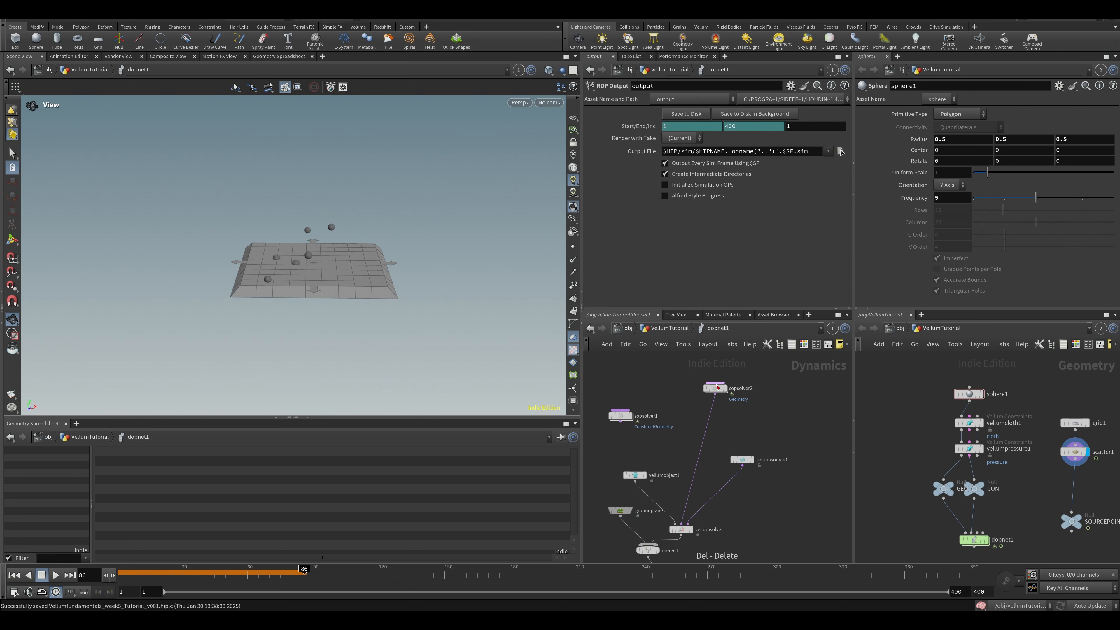
Step: Move the sopsolver2 and output nodes to make room, and add a Multiple Solver node beside merge1
left_click_drag(715, 388, 688, 372)
middle_click_drag(667, 521, 688, 452)
left_click_drag(689, 530, 662, 538)
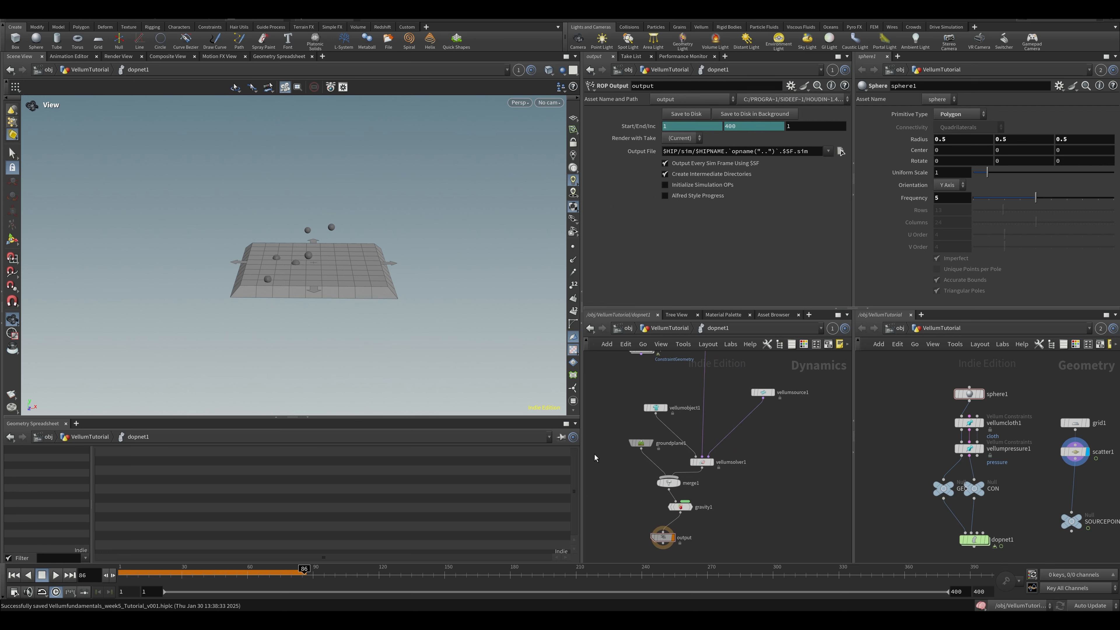
key("Tab")
left_click(884, 459)
key("Tab")
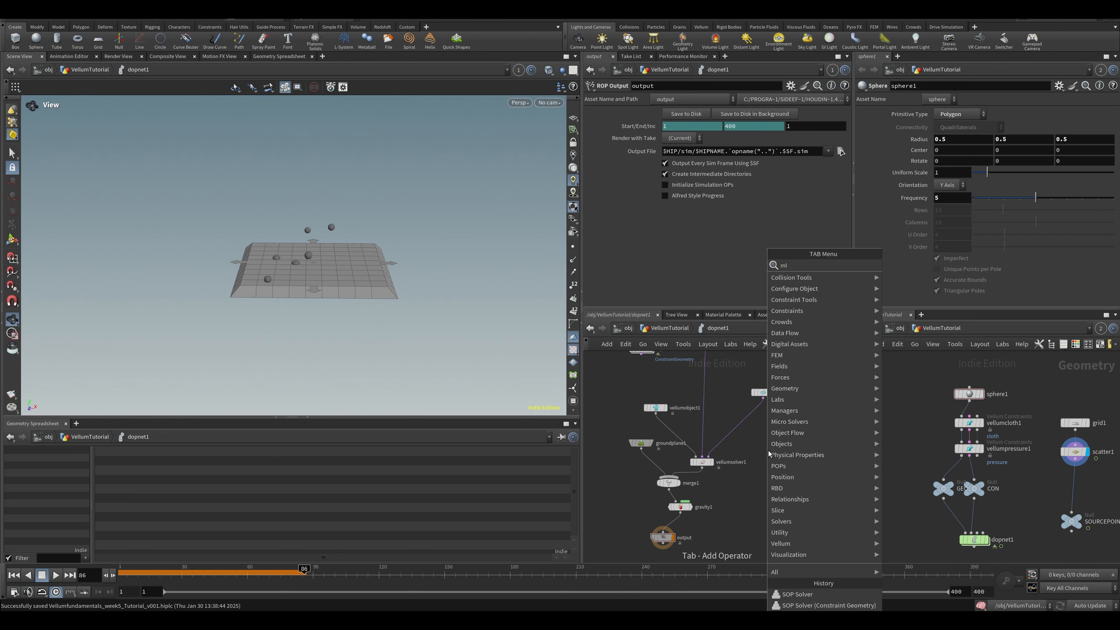
type("mul")
left_click(909, 266)
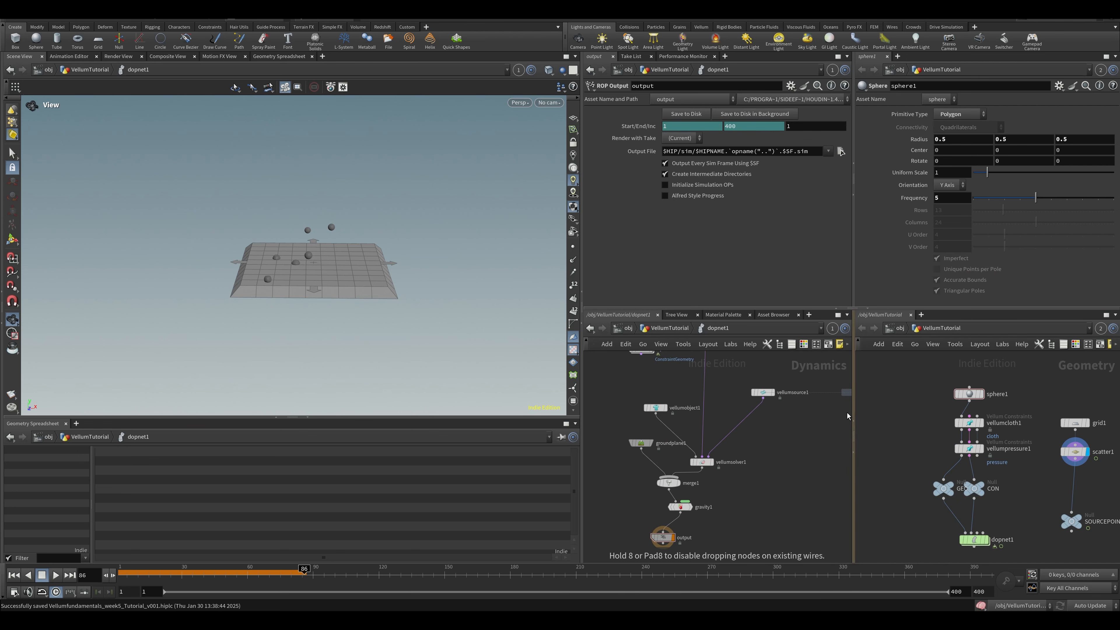
middle_click_drag(782, 457, 825, 453)
left_click(681, 491)
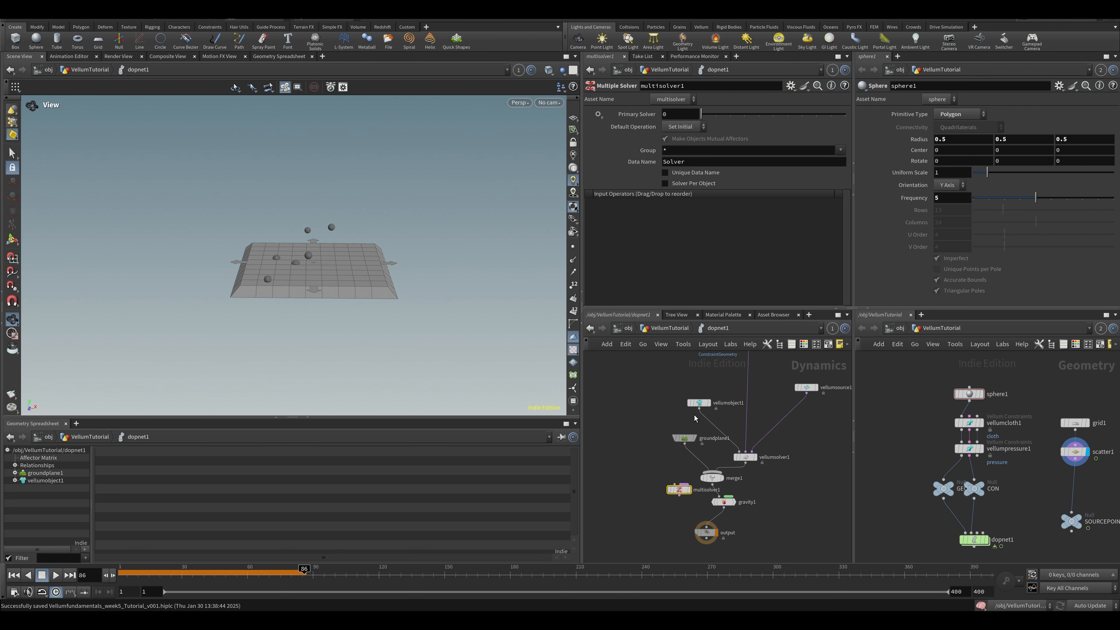
Step: Spread out groundplane1 and vellumobject1, and connect vellumobject1 to the object input of multisolver1
middle_click_drag(695, 418, 730, 435)
left_click_drag(719, 454, 662, 429)
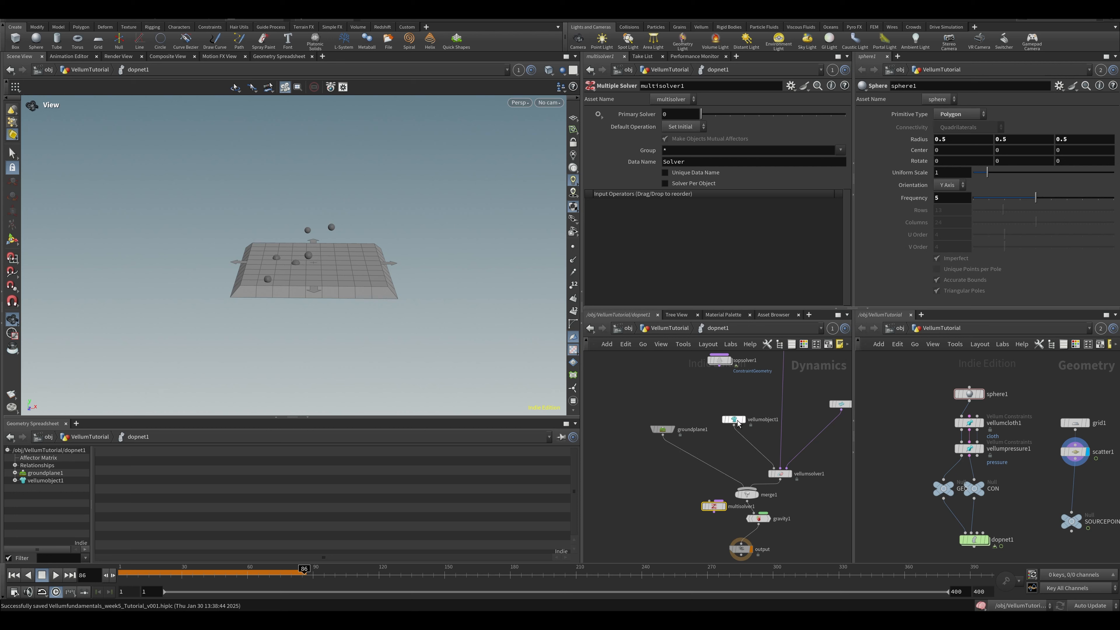
left_click_drag(740, 423, 709, 413)
middle_click_drag(710, 413, 651, 424)
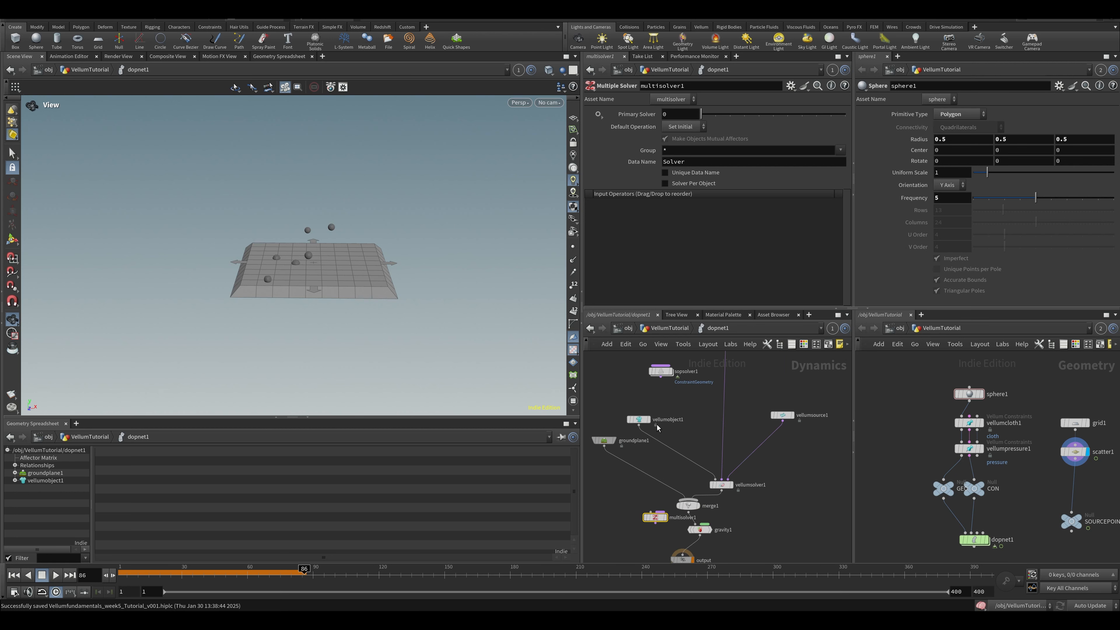
left_click_drag(640, 426, 655, 513)
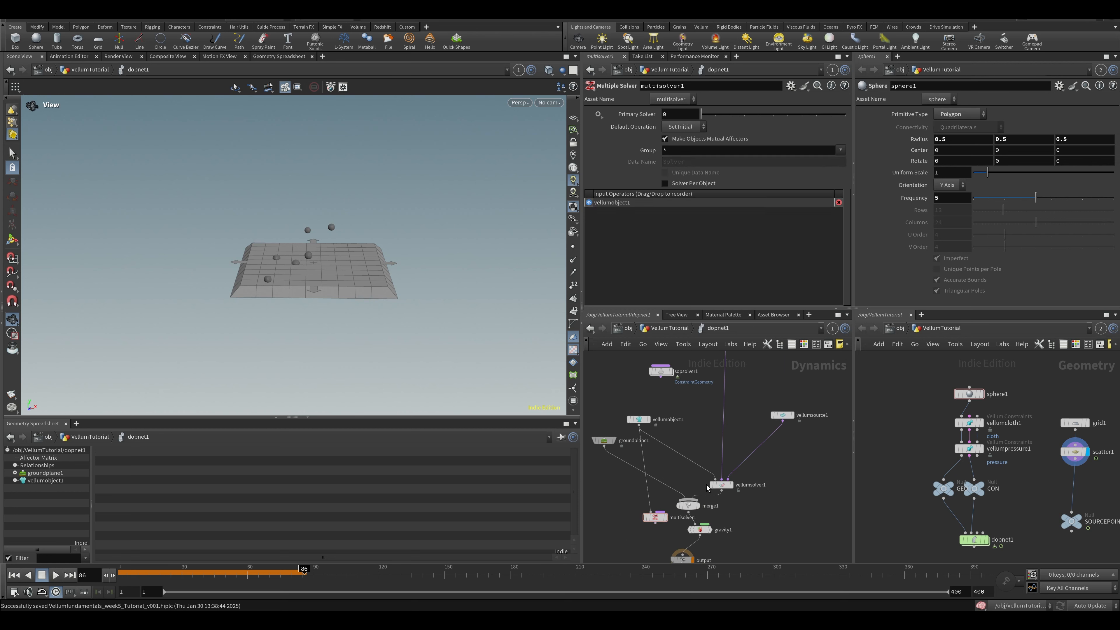
Step: Connect vellumsolver1 to the solver input of multisolver1 and cut the wire from vellumobject1 to vellumsolver1
left_click_drag(723, 486, 720, 469)
left_click_drag(656, 511, 702, 506)
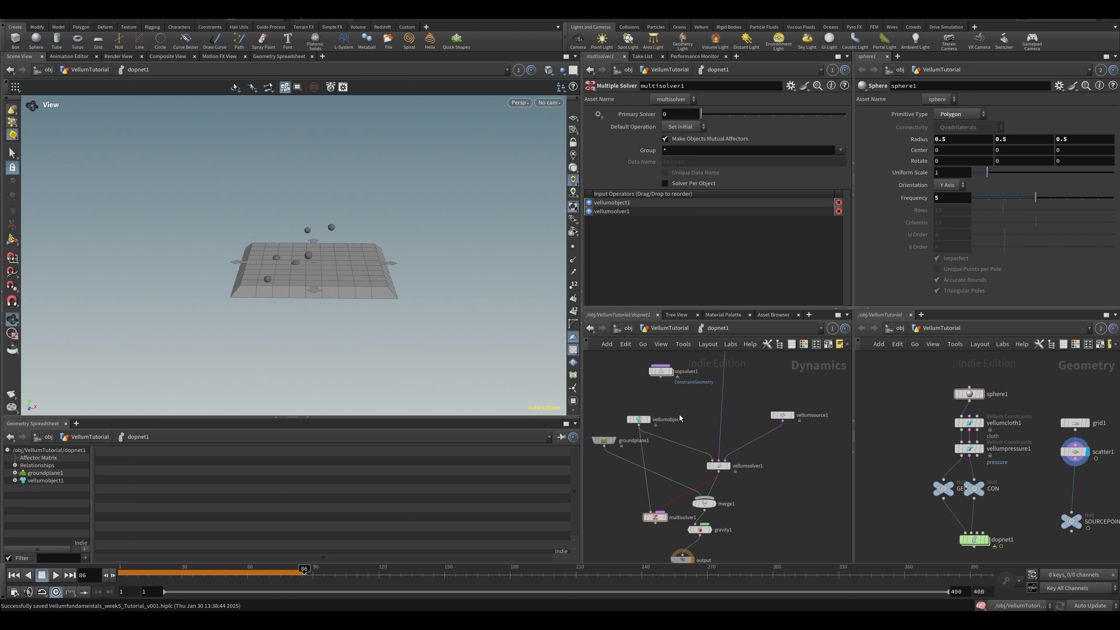
left_click_drag(703, 431, 685, 440)
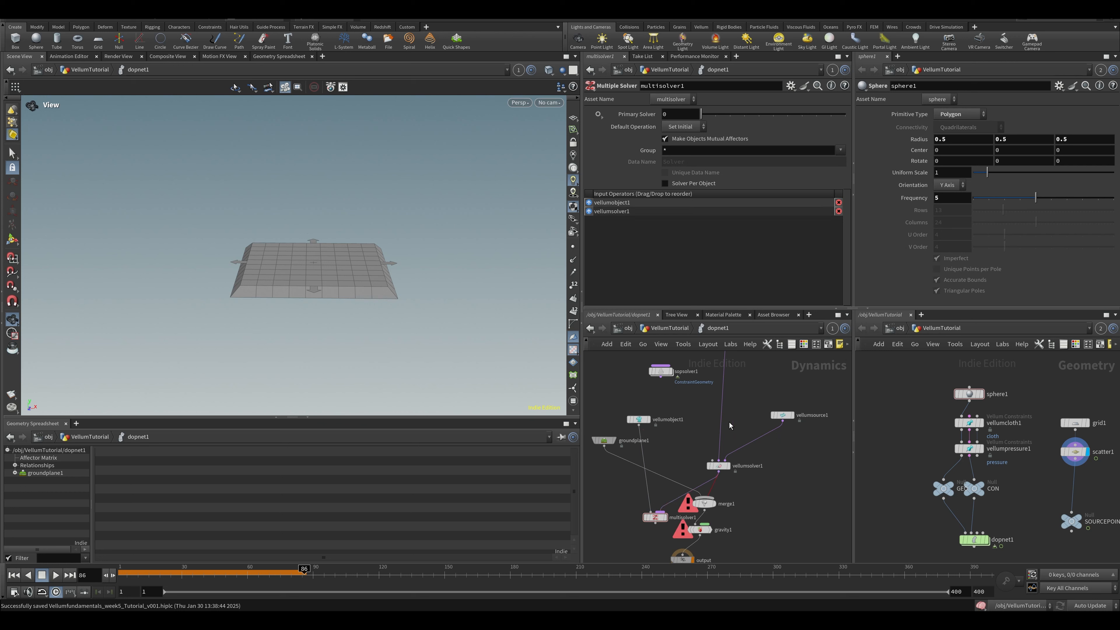
Step: Rewind to frame 1, save the scene, and rewire merge1 above gravity1 with groundplane1 first and multisolver1 second
key("ctrl+Up")
key("ctrl+s")
middle_click_drag(656, 550, 655, 499)
left_click_drag(674, 510, 665, 540)
left_click_drag(696, 478, 653, 499)
left_click_drag(702, 453, 648, 490)
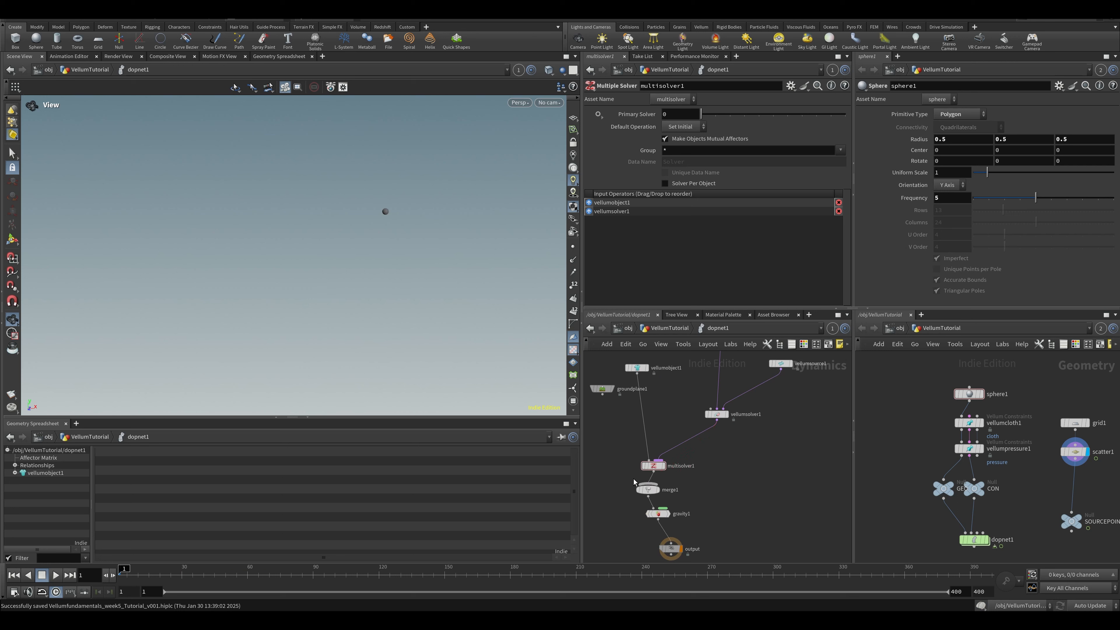
left_click_drag(603, 394, 648, 483)
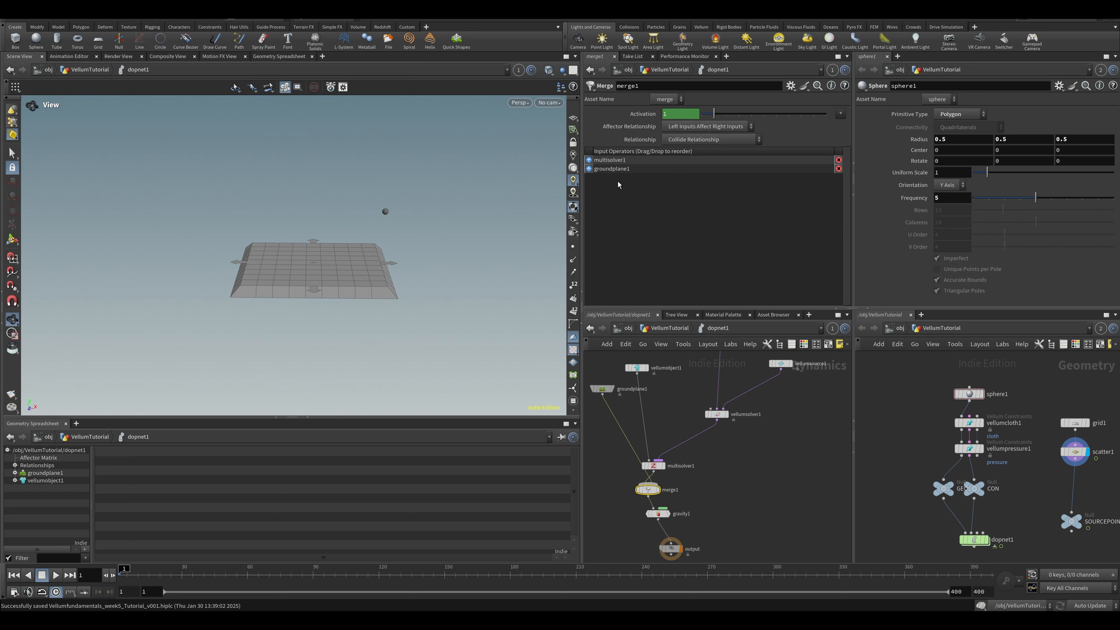
left_click_drag(615, 163, 615, 181)
Step: Bring sopsolver2 closer to vellumsolver1, check inside it, and return to dopnet1
middle_click_drag(715, 411, 716, 442)
middle_click_drag(702, 378, 713, 437)
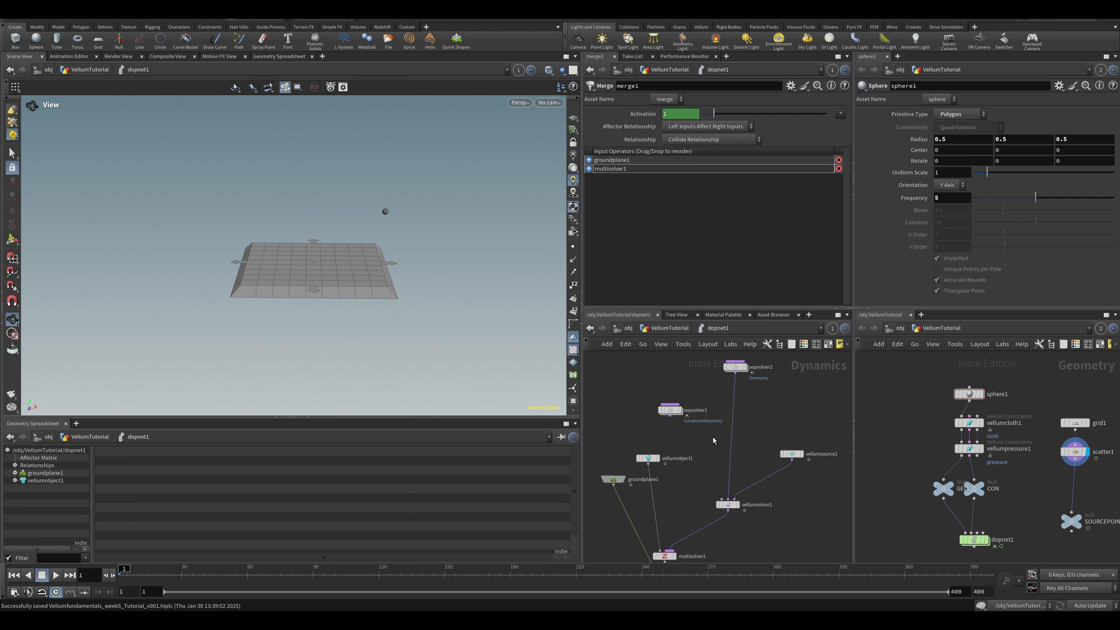
left_click_drag(736, 368, 737, 422)
double_click(739, 423)
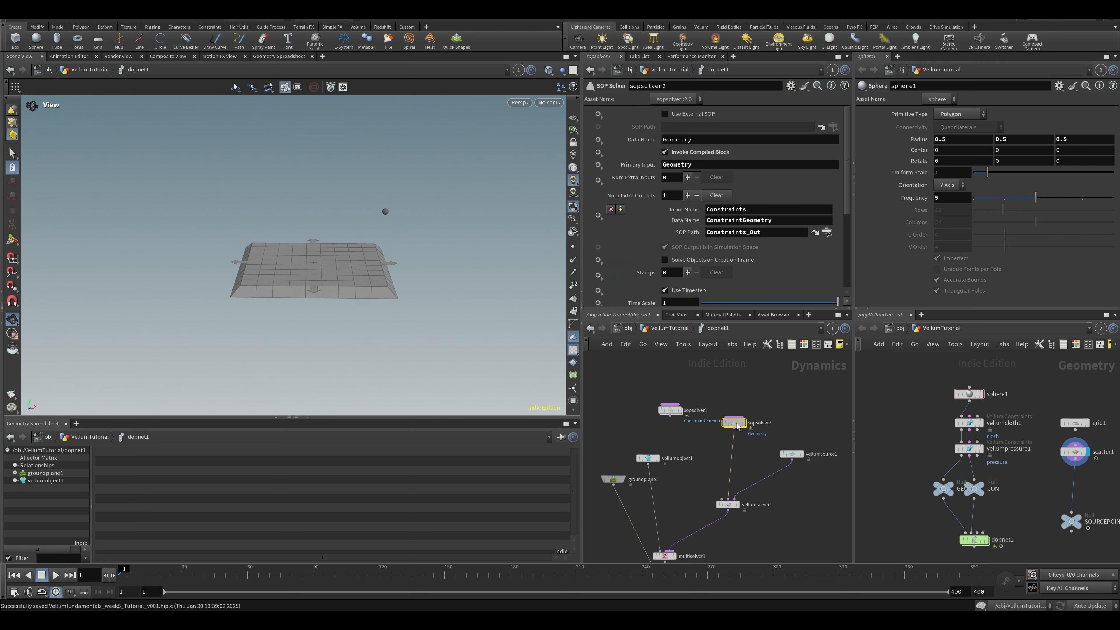
key("u")
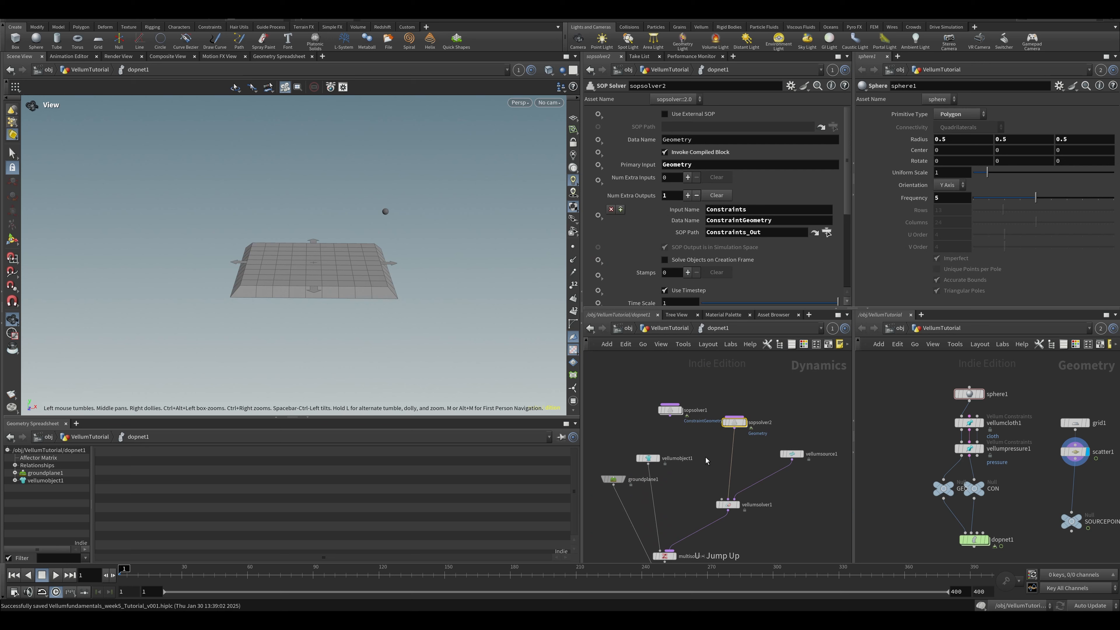
Step: Detach sopsolver2 from vellumsolver1, place it beside multisolver1, and connect it to the multisolver's solver input
middle_click_drag(739, 460, 745, 404)
left_click_drag(740, 367, 767, 482)
middle_click_drag(738, 497, 745, 457)
left_click(685, 453)
left_click(770, 447)
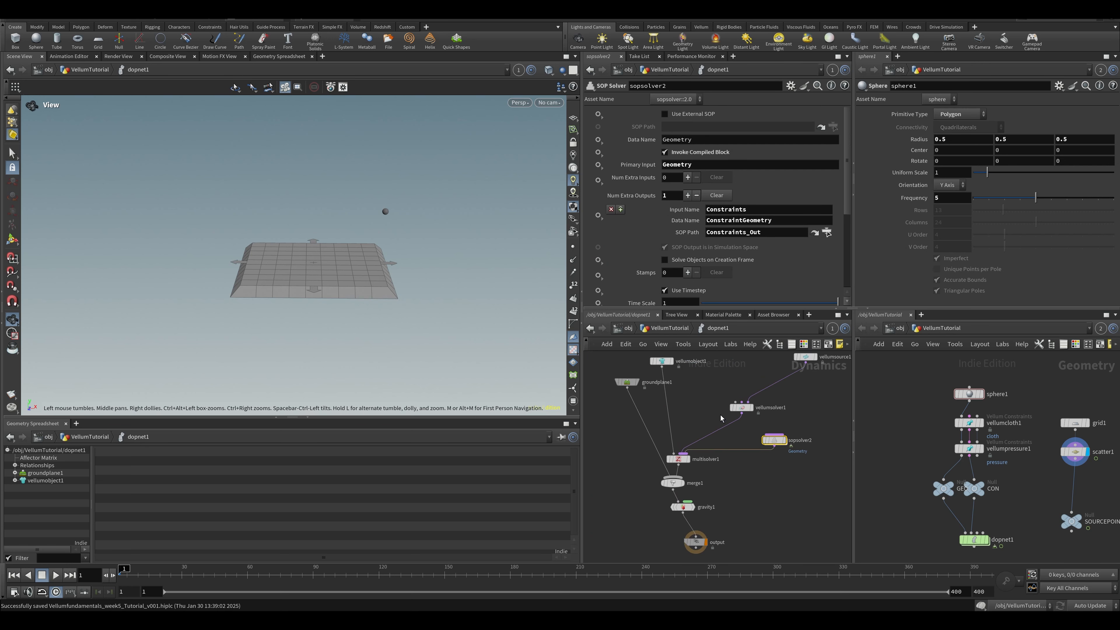
left_click_drag(742, 409, 727, 399)
middle_click_drag(712, 416, 671, 435)
Step: Examine the input operators of multisolver1 and the roles of vellumobject1, vellumsolver1 and sopsolver2 in the chain
left_click(682, 490)
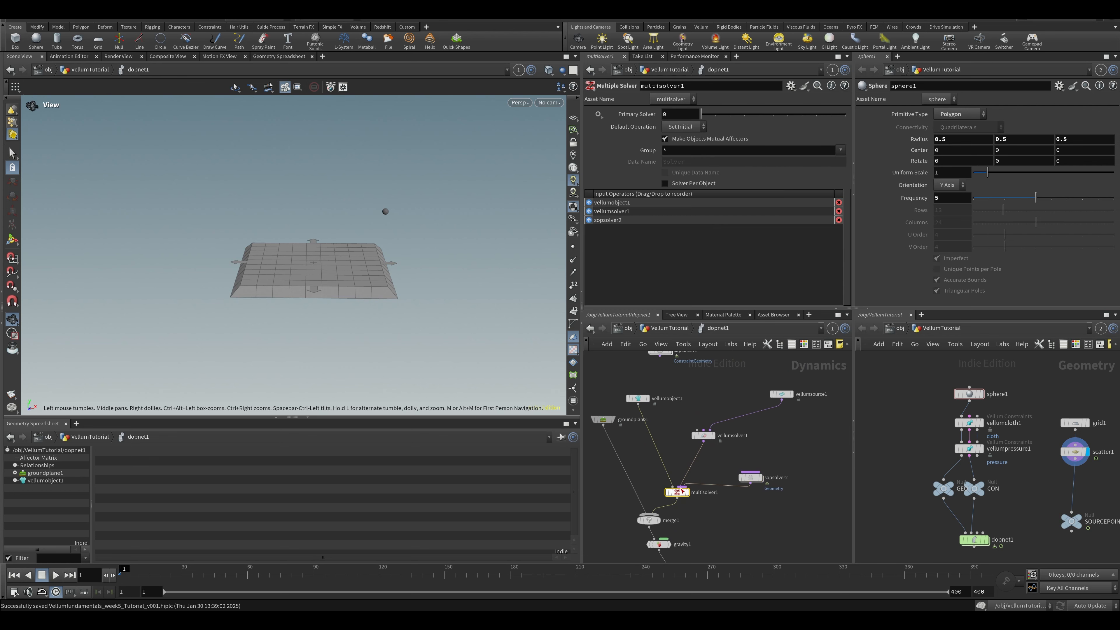
left_click_drag(640, 399, 636, 398)
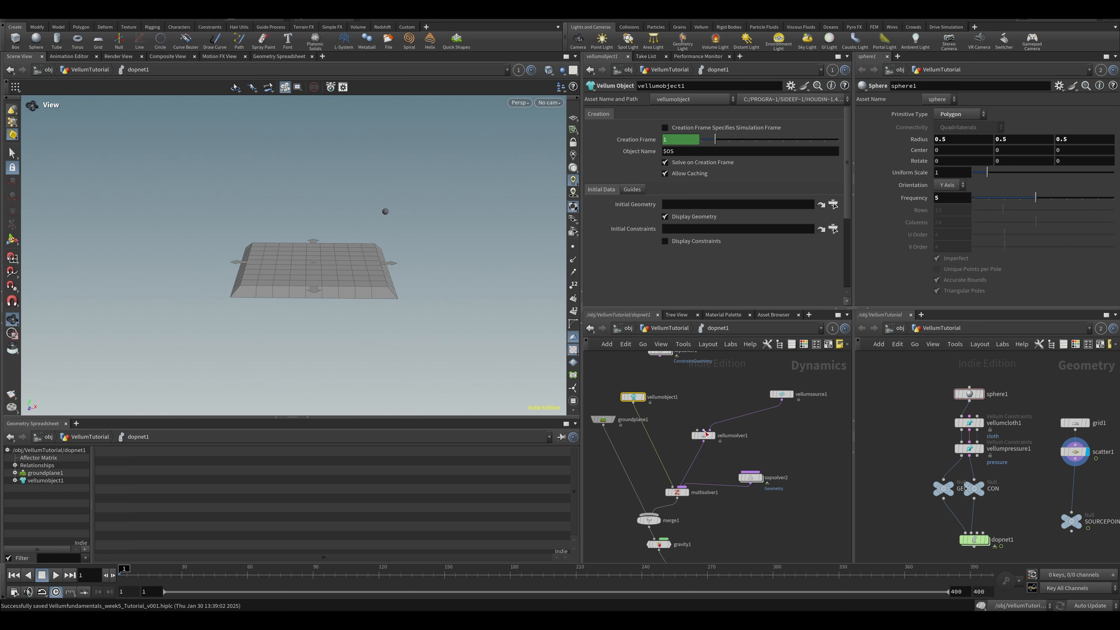
scroll(684, 431, "up", 3)
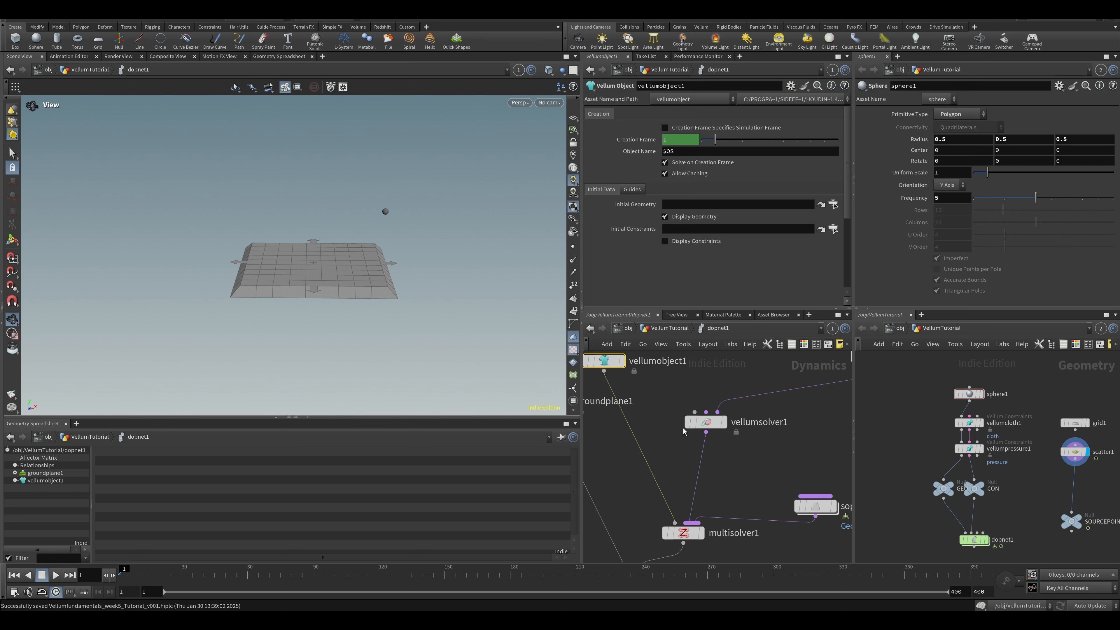
left_click_drag(707, 424, 706, 426)
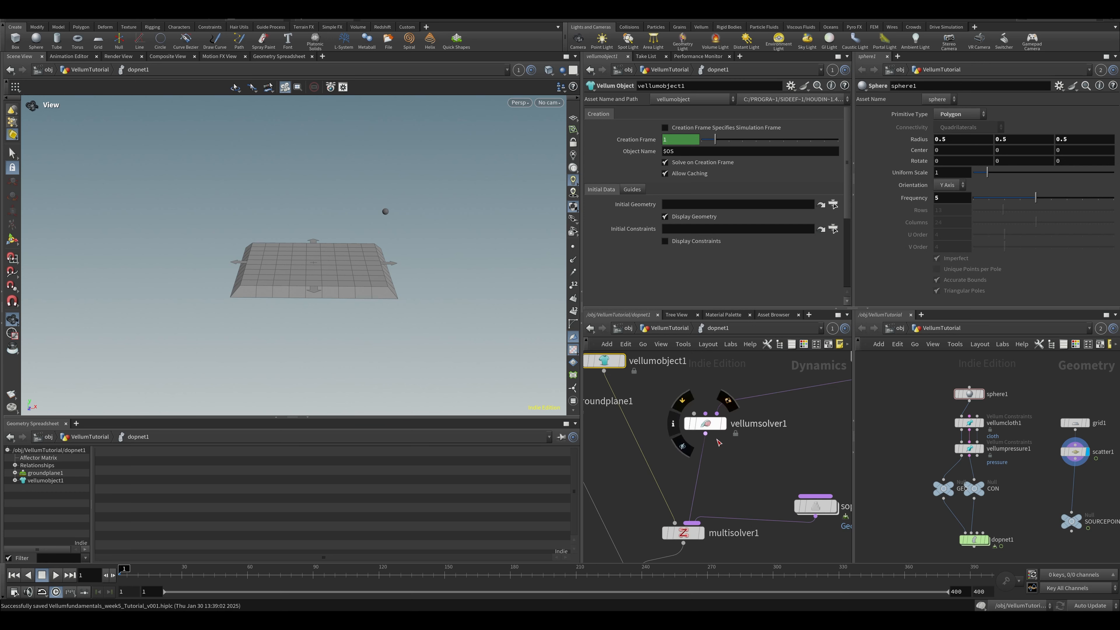
middle_click_drag(782, 470, 714, 460)
left_click_drag(749, 497, 755, 488)
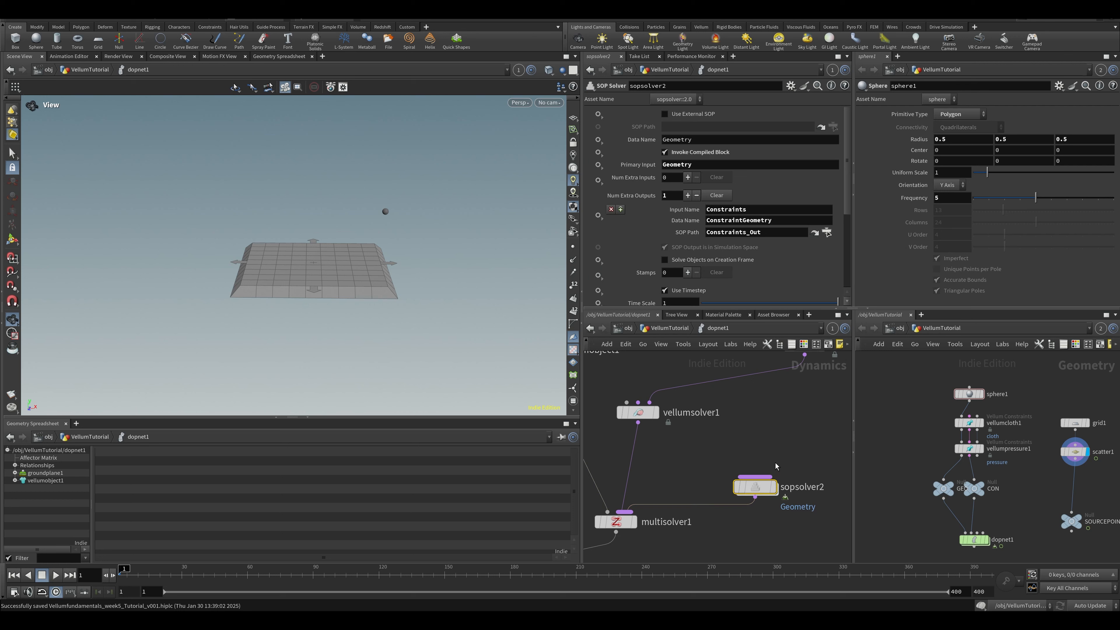
middle_click_drag(806, 489, 785, 451)
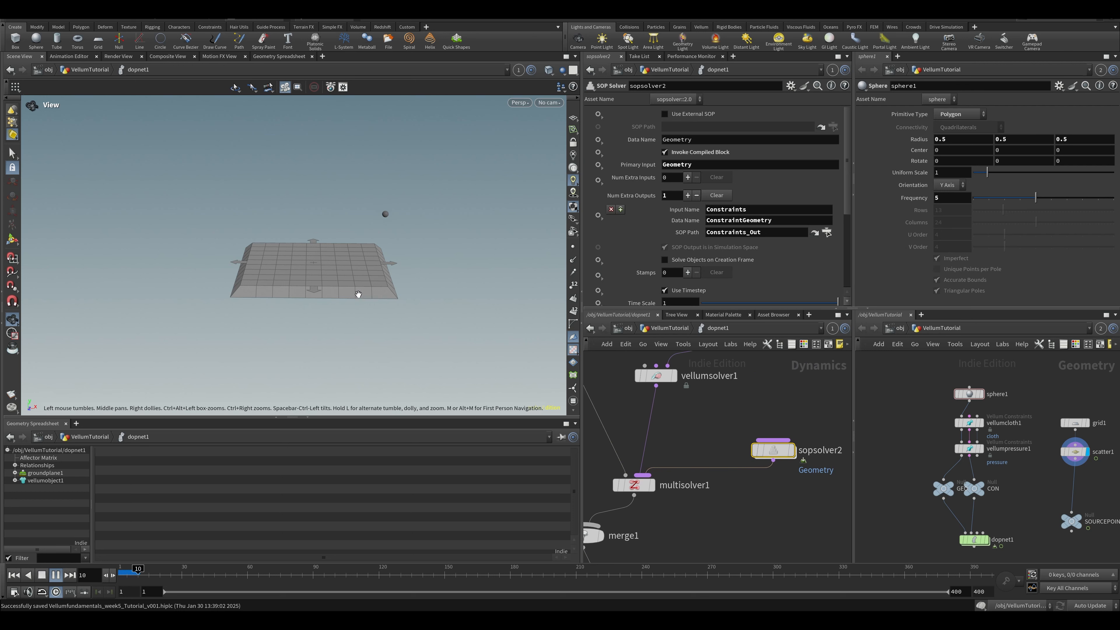
Step: Play the simulation and watch the spheres fall onto the ground plane from a closer view
right_click_drag(343, 261, 340, 298)
middle_click_drag(254, 292, 292, 325)
right_click_drag(292, 325, 312, 315)
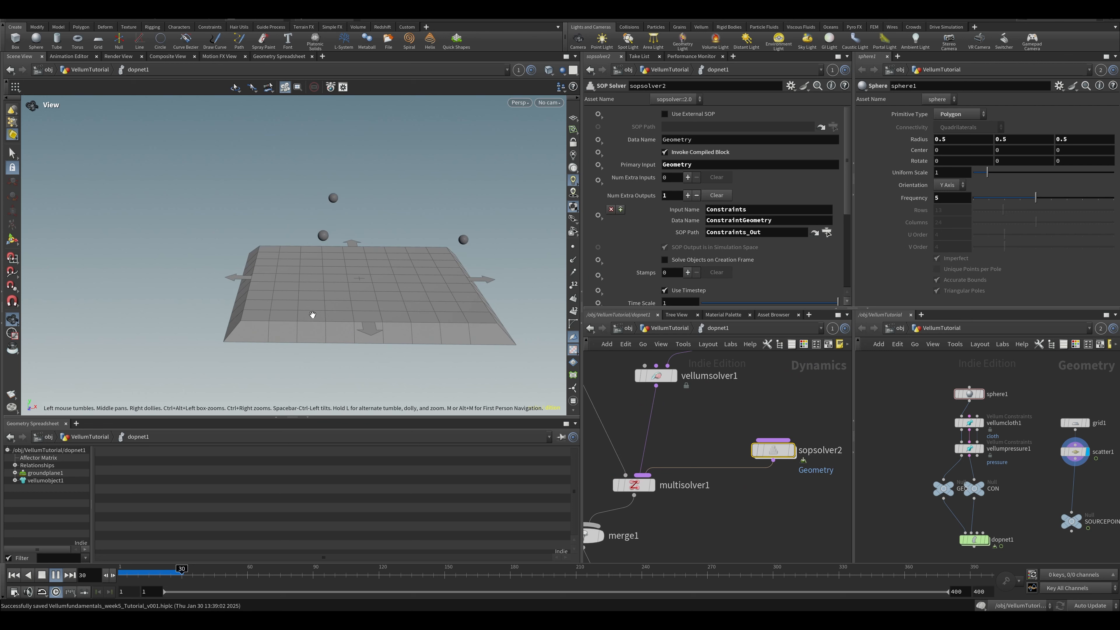
right_click_drag(427, 327, 373, 380)
middle_click_drag(372, 381, 369, 414)
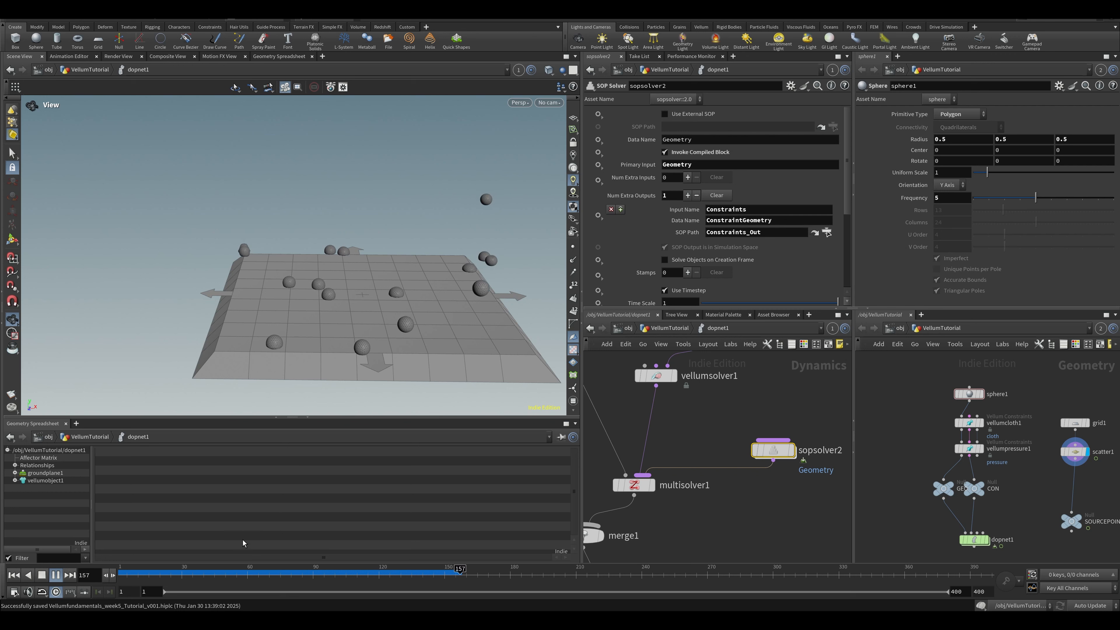
Step: Enter sopsolver2, select the add_age wrangle, and check its age values in the spreadsheet as playback runs on
double_click(773, 450)
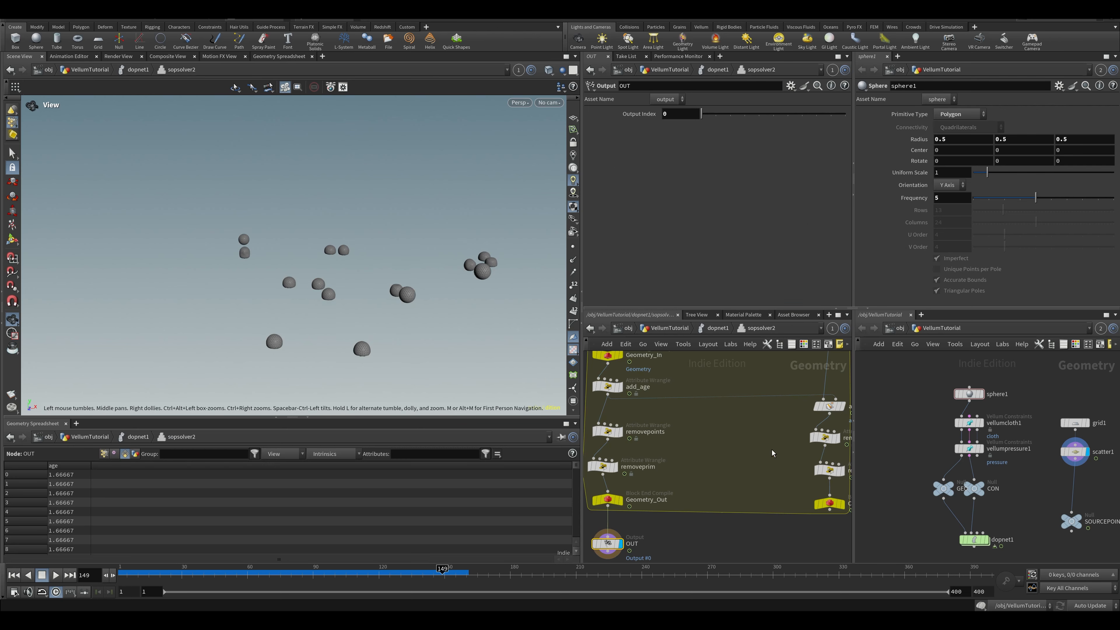
left_click(607, 387)
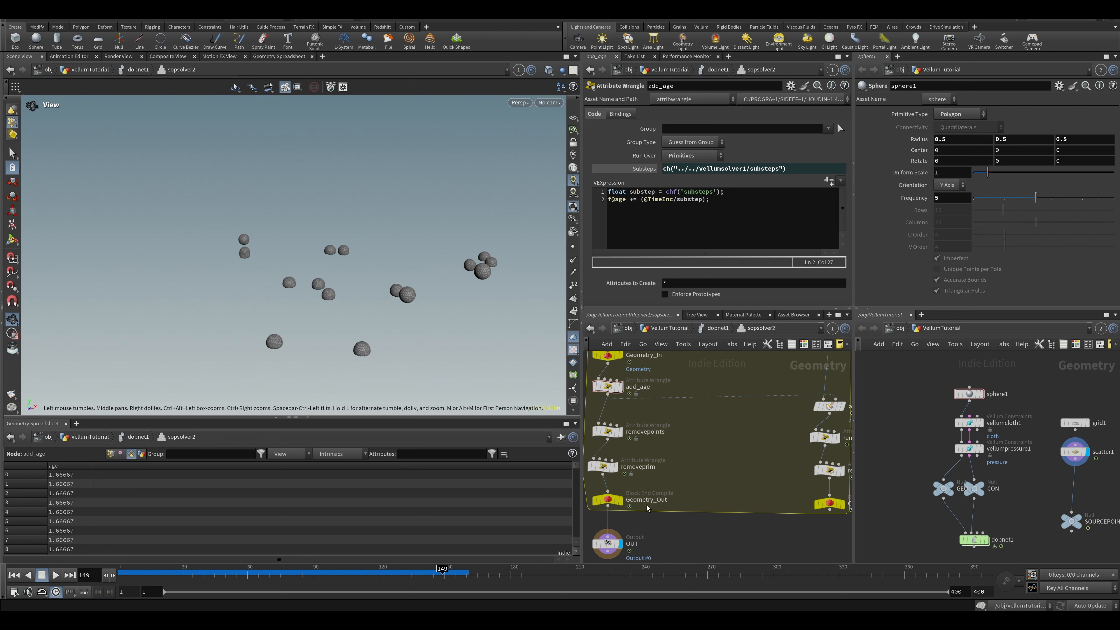
key("Up")
key("Up")
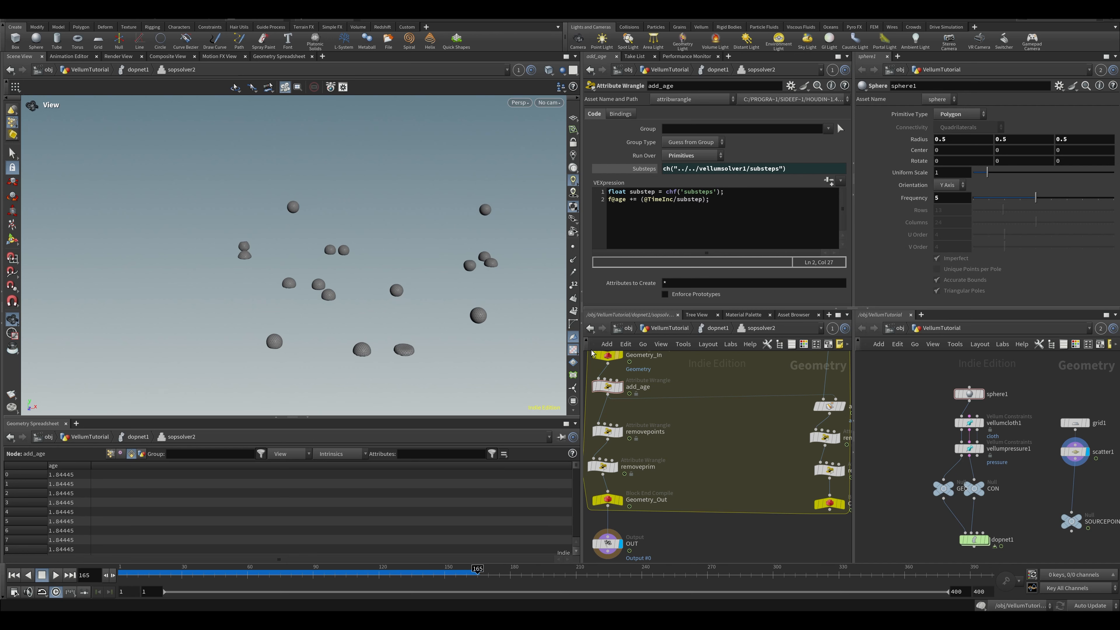
Step: Return to the dopnet1 network and play the simulation to watch the spheres being removed
left_click(717, 333)
key("Up")
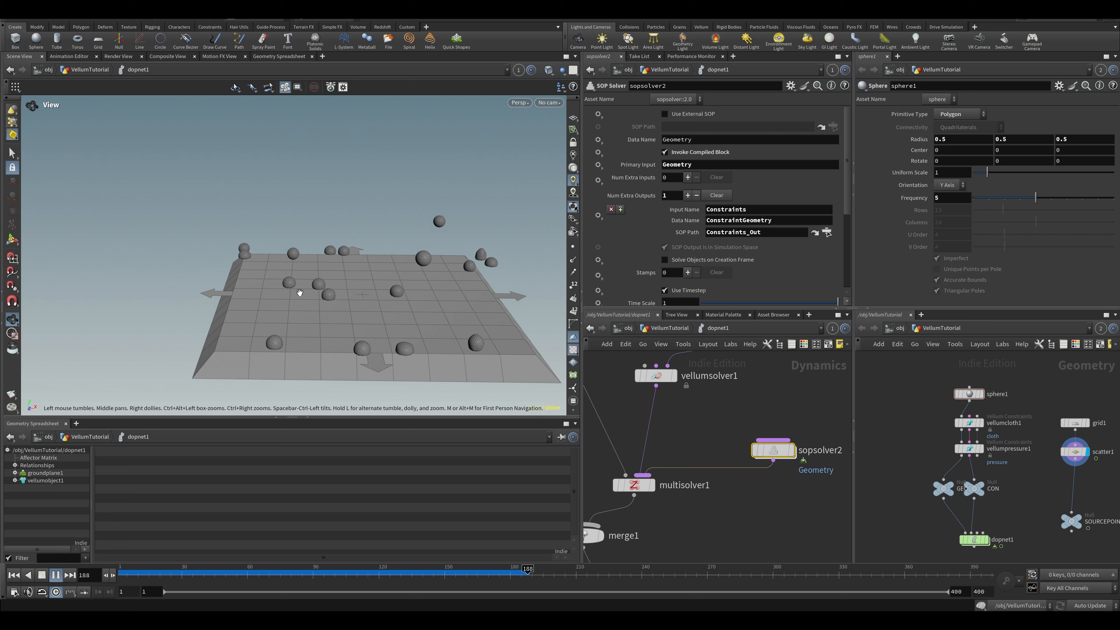
key("Up")
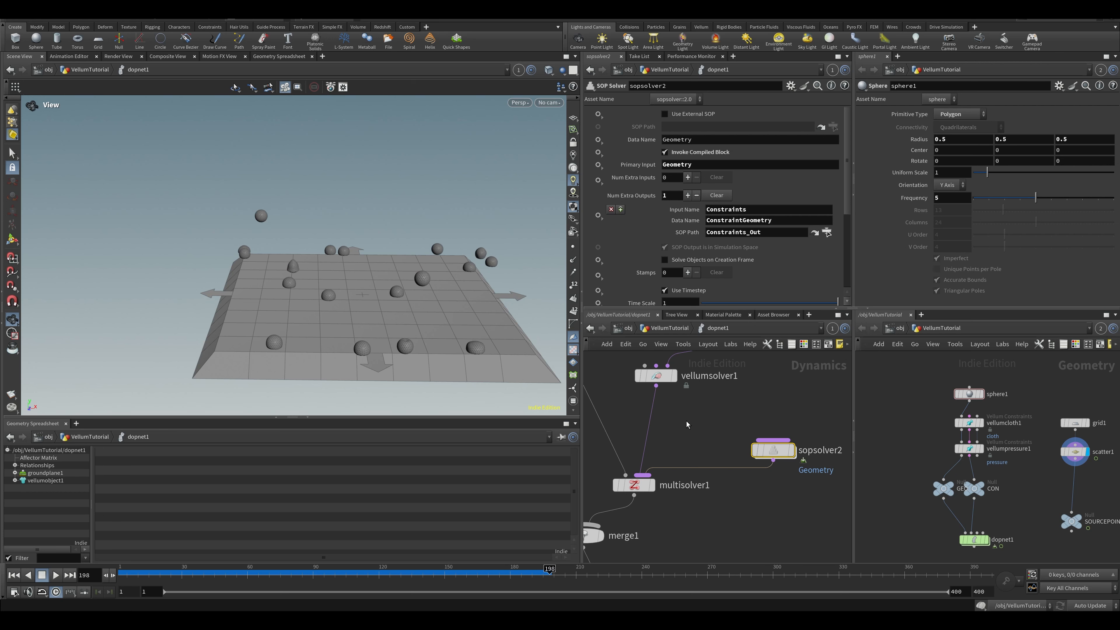
Step: Rewind to the first frame and set the substeps of vellumsolver1 to 1
middle_click_drag(686, 424, 706, 475)
left_click(673, 475)
key("ctrl+Up")
left_click(682, 426)
left_click_drag(675, 194, 657, 192)
type("1")
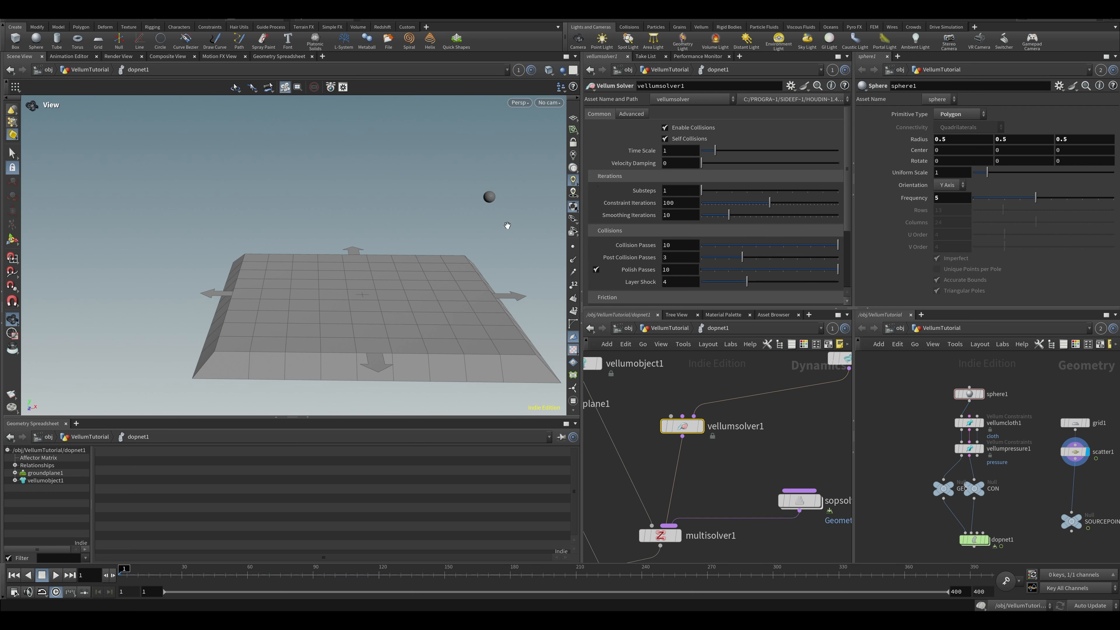
Step: Move sopsolver1 beside sopsolver2 and try to add another SOP Solver node to the network
middle_click_drag(836, 461, 765, 408)
scroll(750, 408, "down", 5)
left_click(744, 422)
key("ctrl+c")
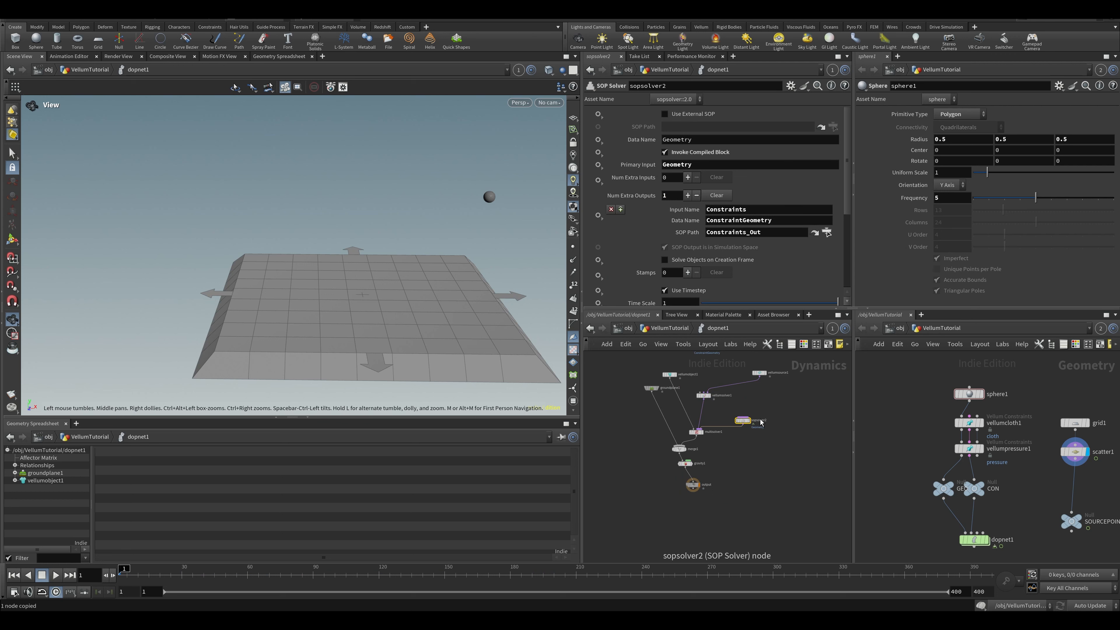
middle_click_drag(710, 370, 707, 427)
left_click_drag(697, 414, 698, 417)
left_click_drag(682, 403, 767, 467)
scroll(747, 470, "up", 5)
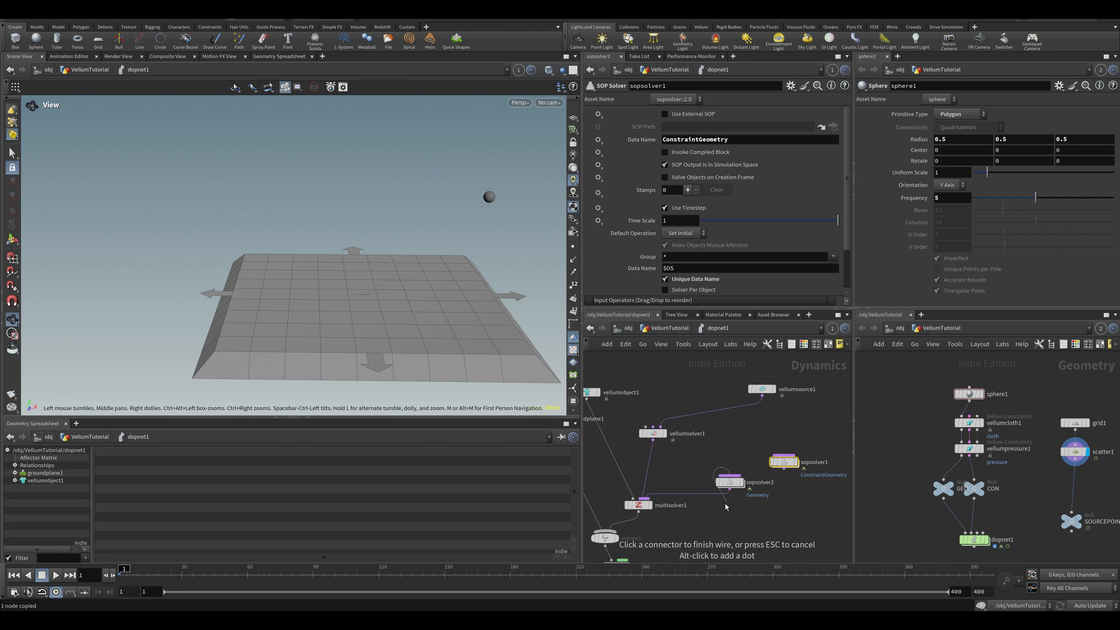
key("Tab")
type("sop so")
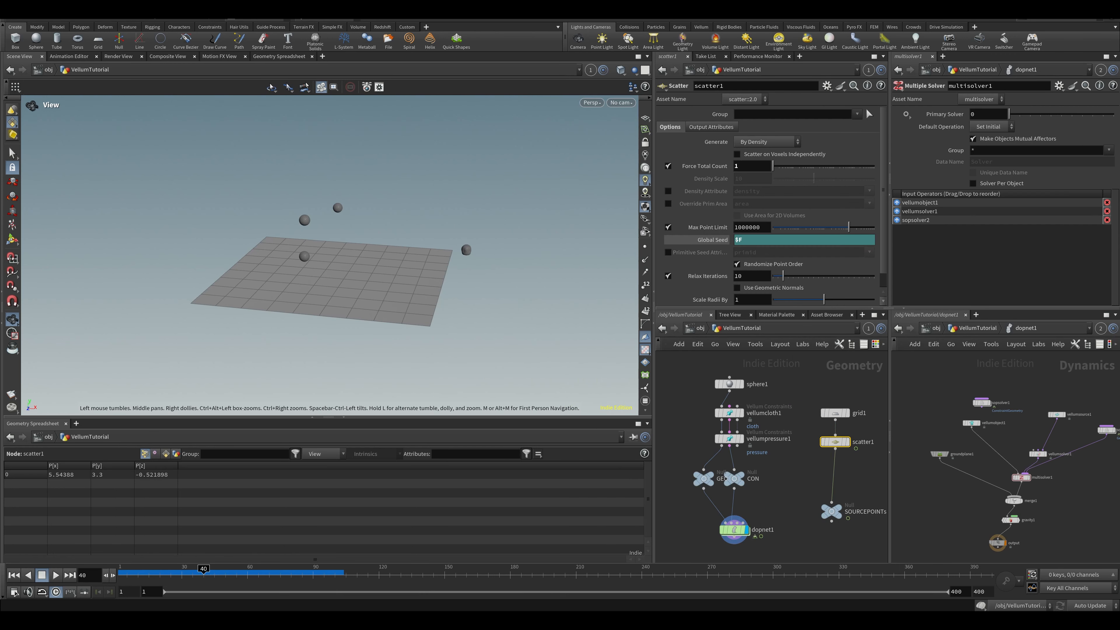
Step: Scrub and play the VellumTutorial simulation to review the spheres falling on the ground plane
left_click_drag(216, 563, 346, 546)
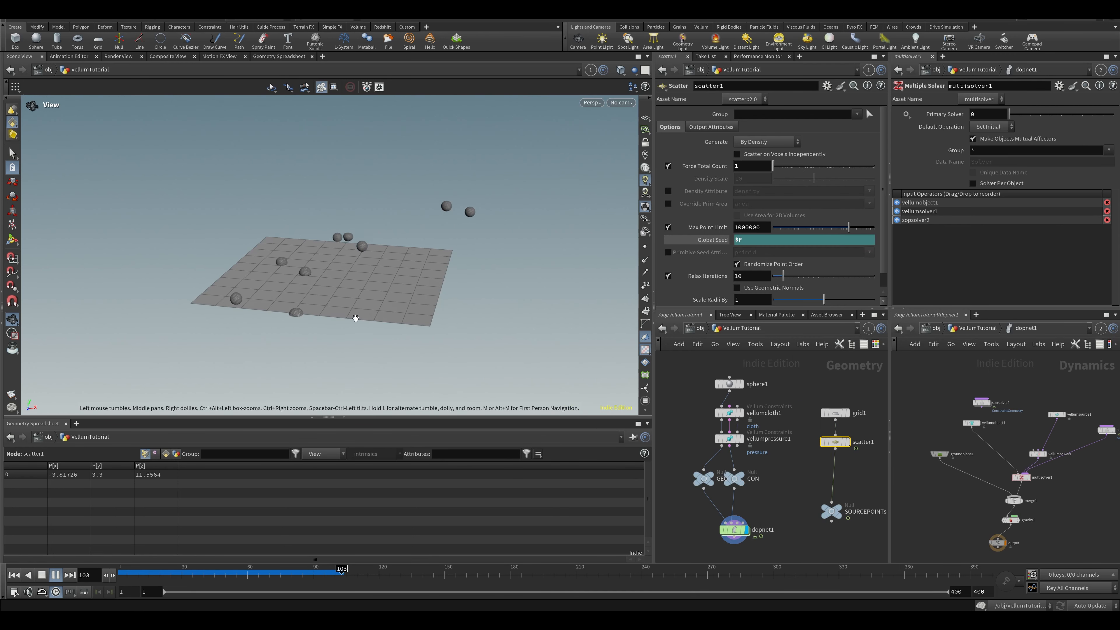
left_click_drag(304, 291, 312, 292)
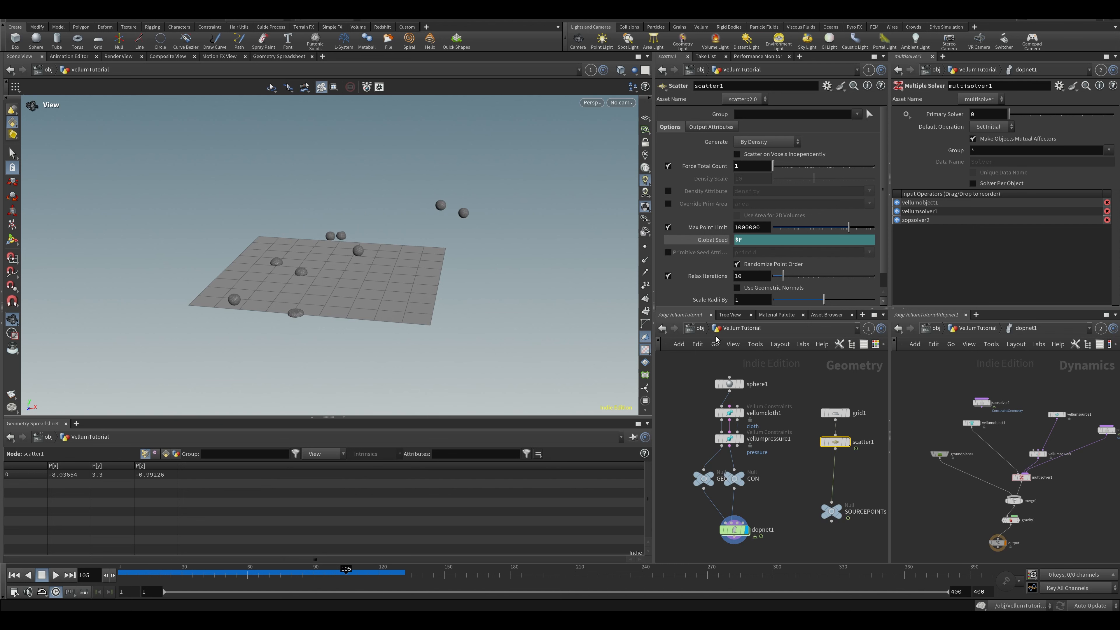
Step: Open the VELLUM_SIM object, play its simulation, and rewind to the first frame
left_click(699, 327)
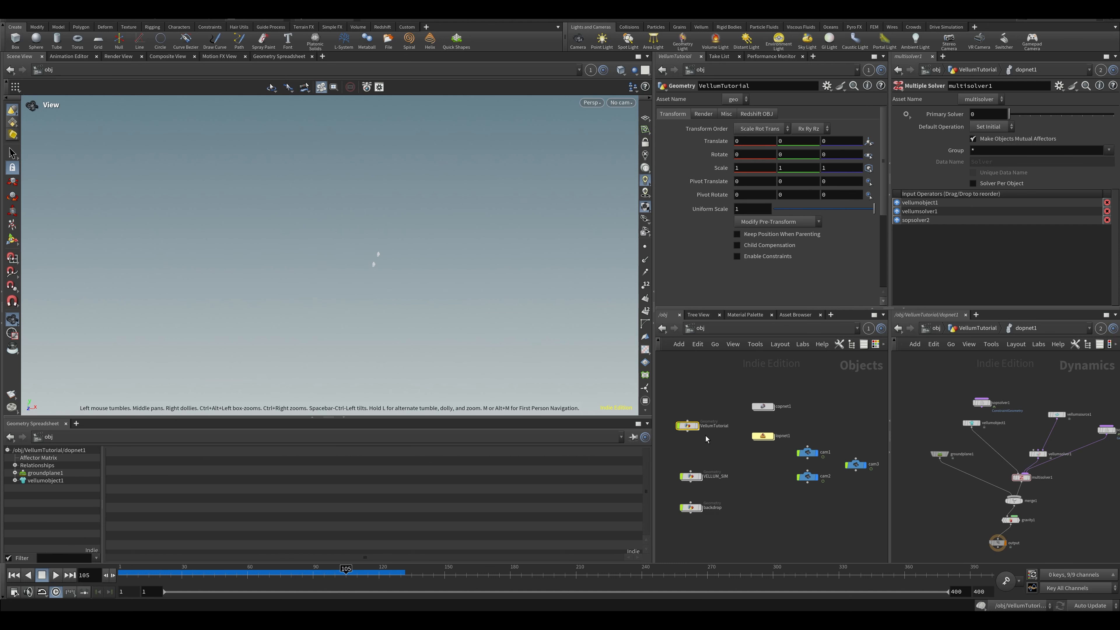
left_click(694, 477)
double_click(692, 476)
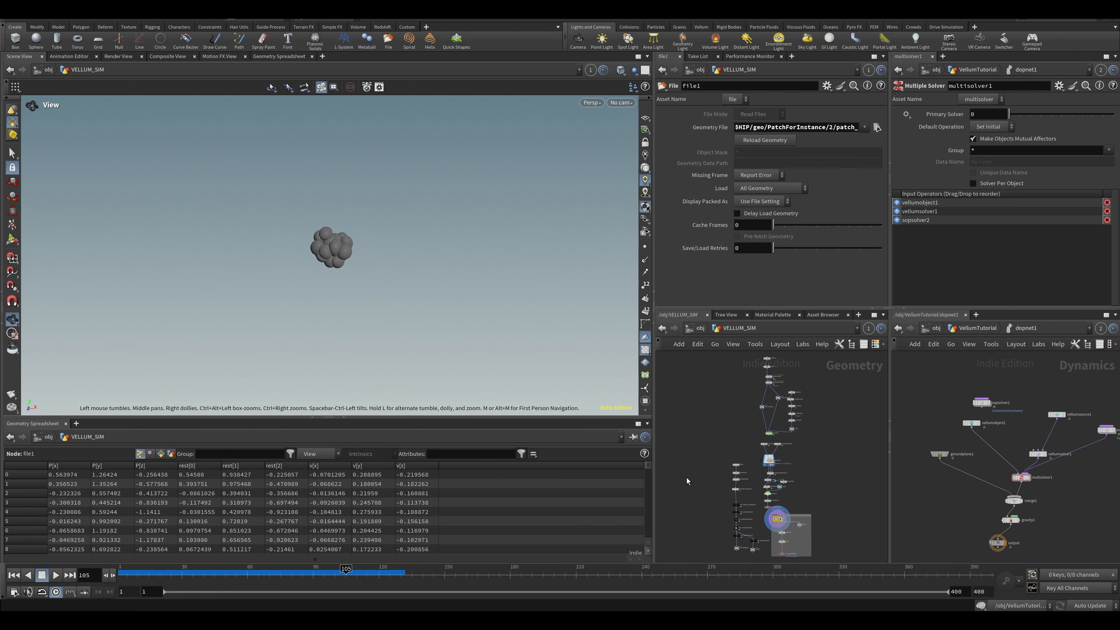
scroll(361, 254, "up", 3)
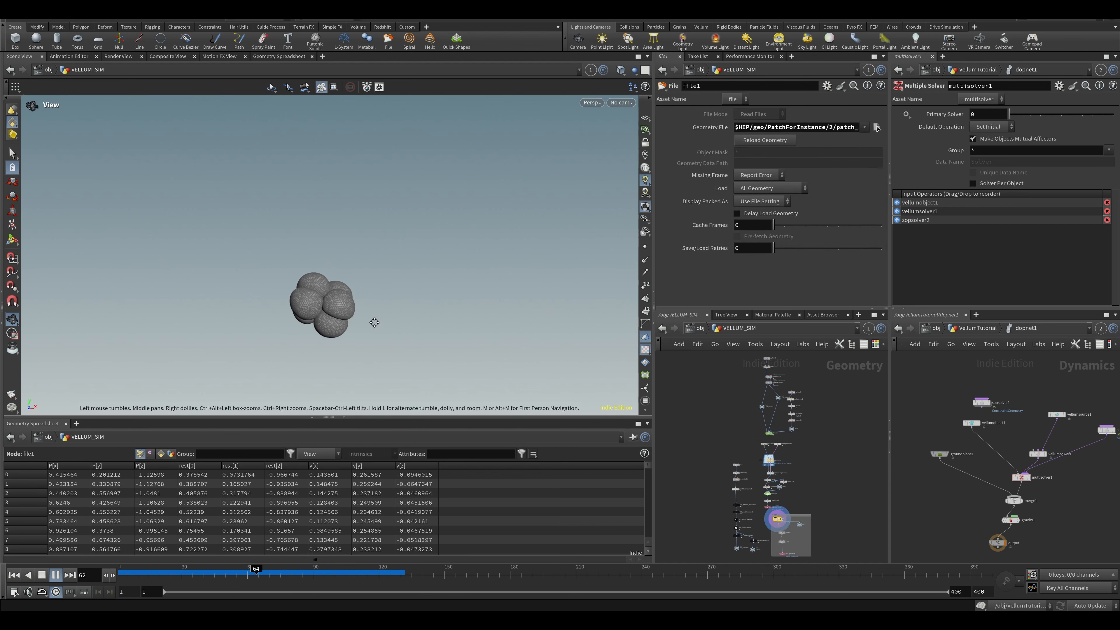
key("ctrl+Up")
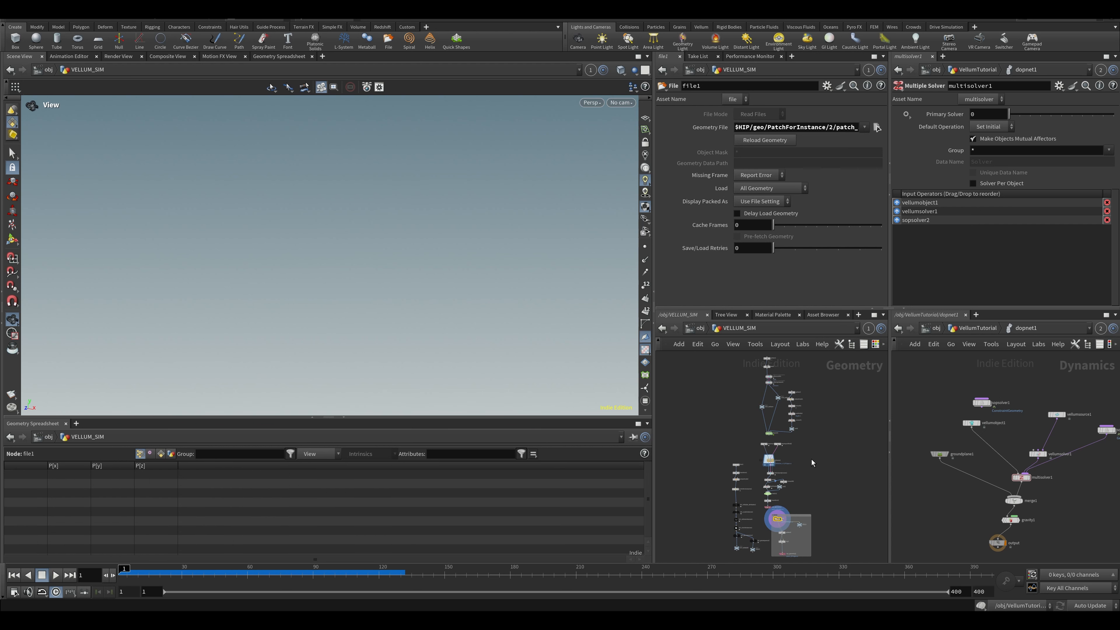
Step: Set the update mode to Manual and show the VellumTutorial network in the second network pane
left_click(1089, 605)
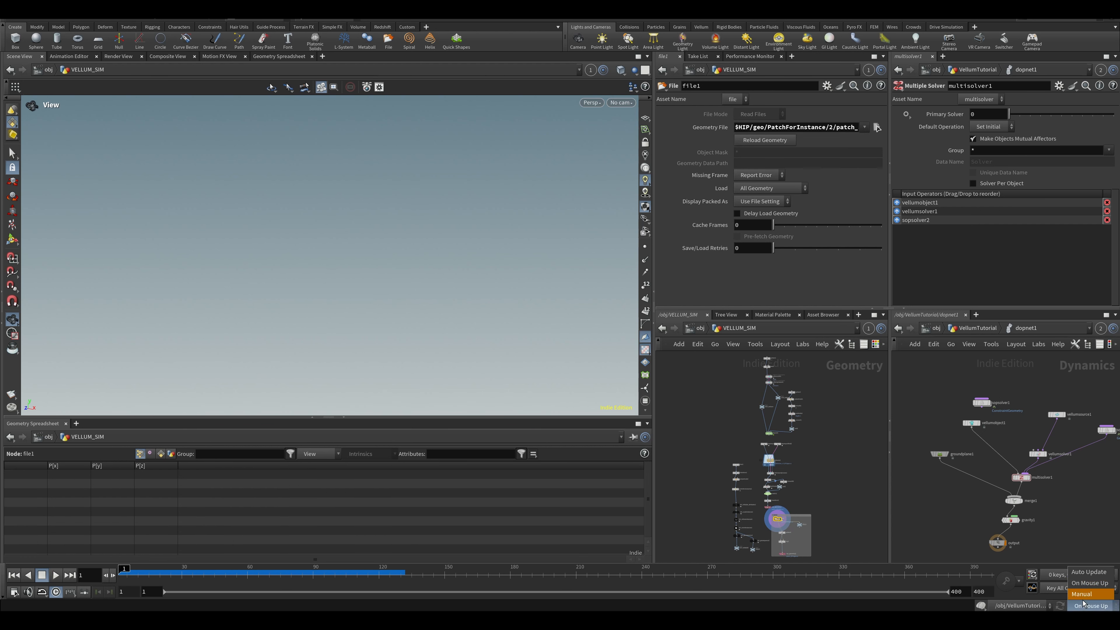
left_click(1060, 605)
left_click(965, 328)
left_click(946, 337)
left_click(972, 328)
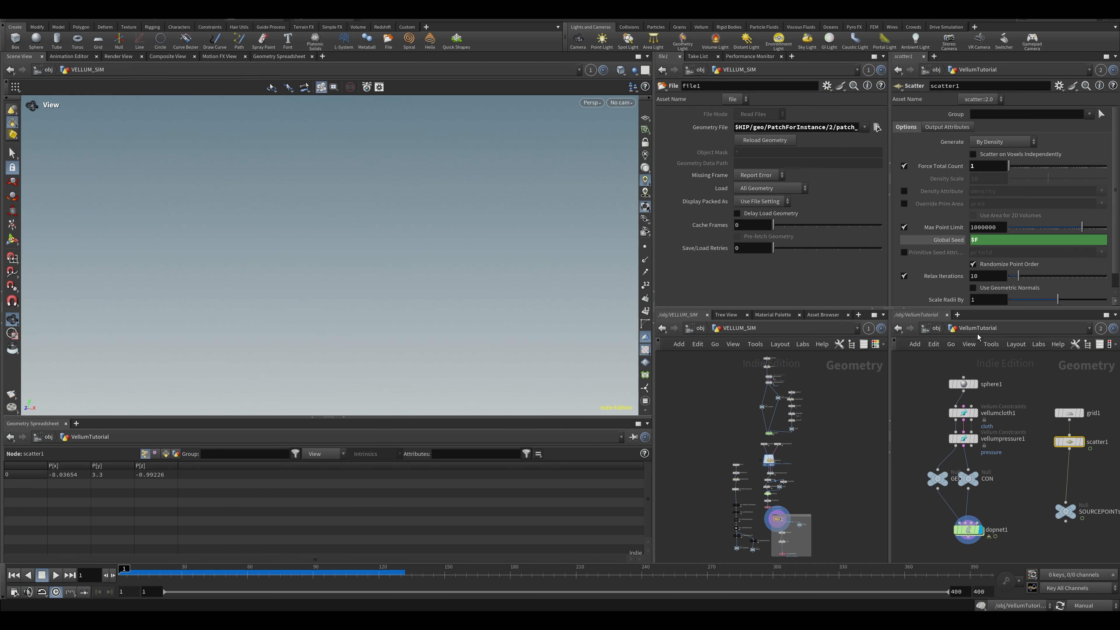
Step: Enter the dopnet1 network of VELLUM_SIM and compare the settings of geo_solver and sopsolver1
right_click_drag(714, 429, 855, 440)
double_click(829, 440)
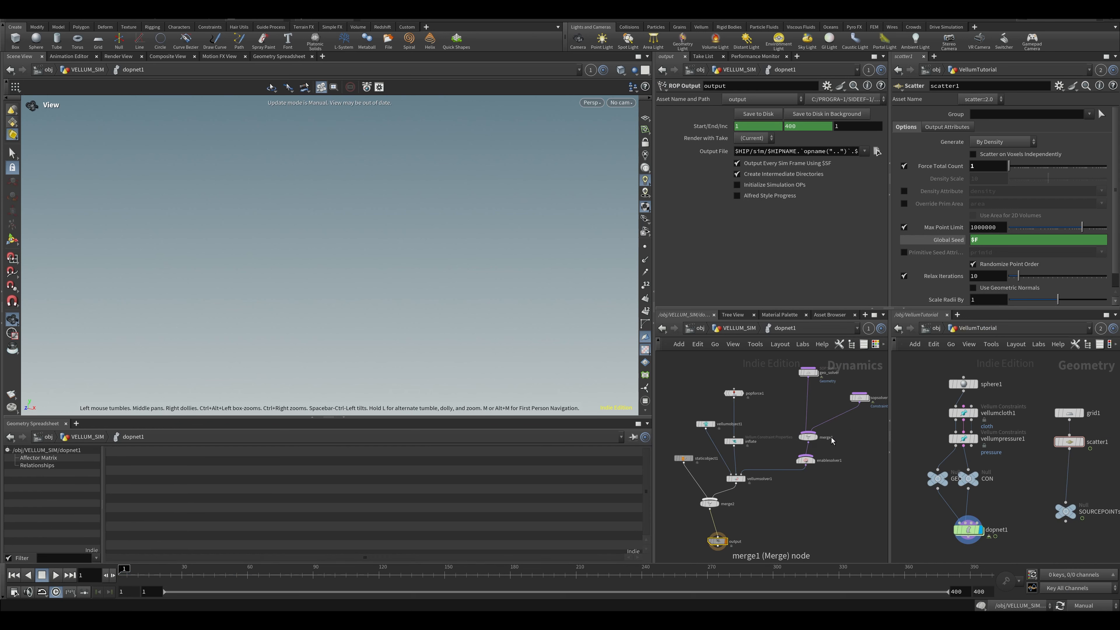
scroll(751, 371, "up", 5)
left_click(698, 370)
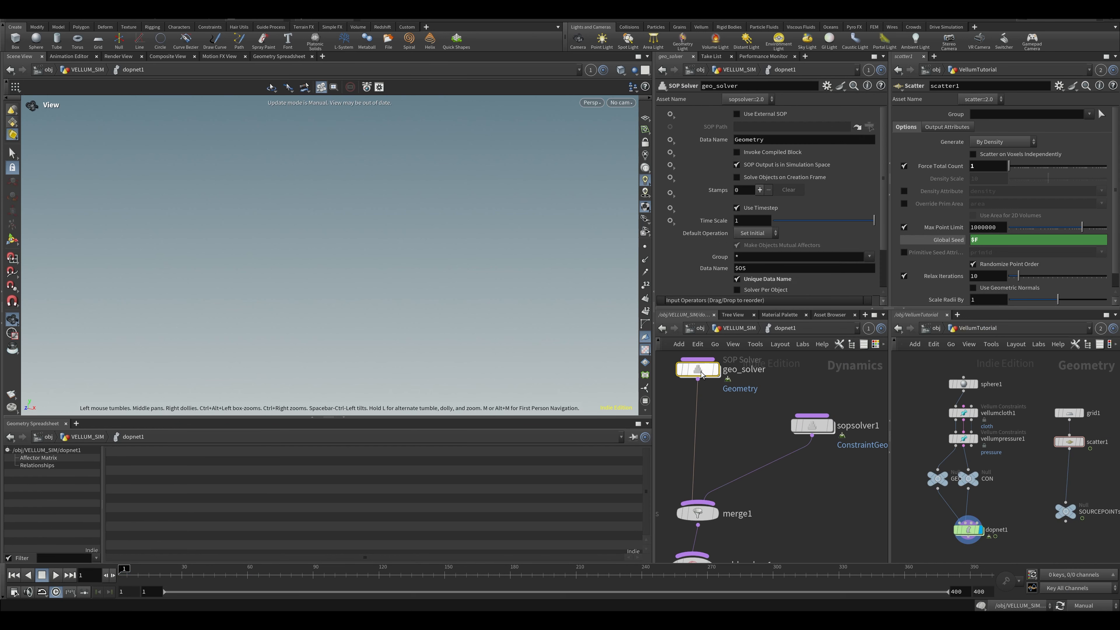
mouse_move(756, 408)
middle_mouse_down()
mouse_move(737, 447)
mouse_move(755, 455)
middle_mouse_up()
left_click(811, 472)
left_click_drag(746, 463, 679, 393)
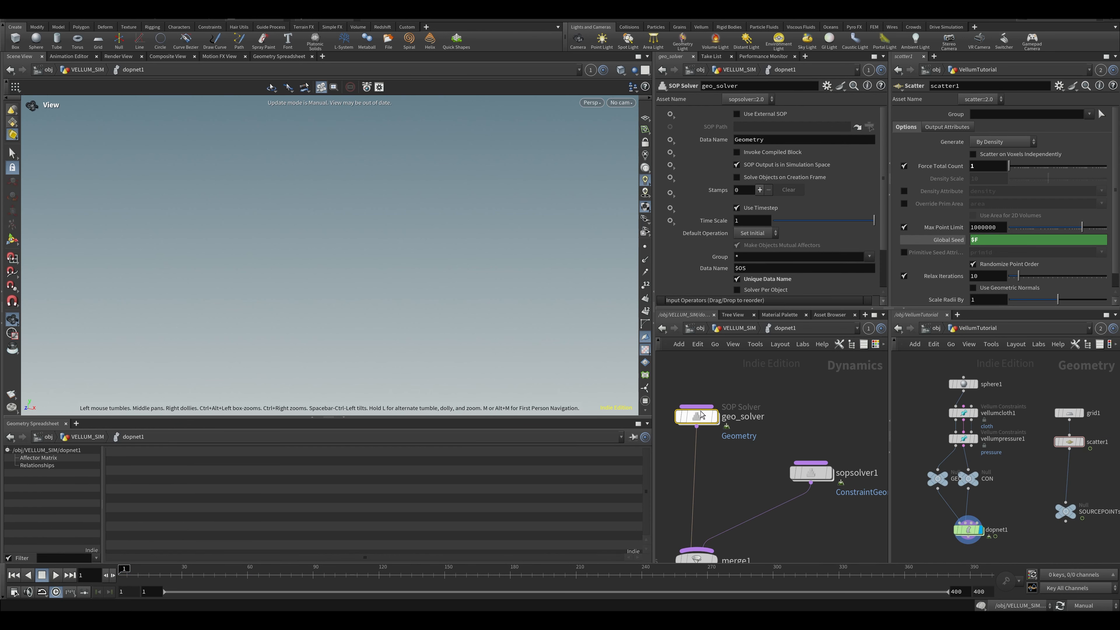
left_click(811, 473)
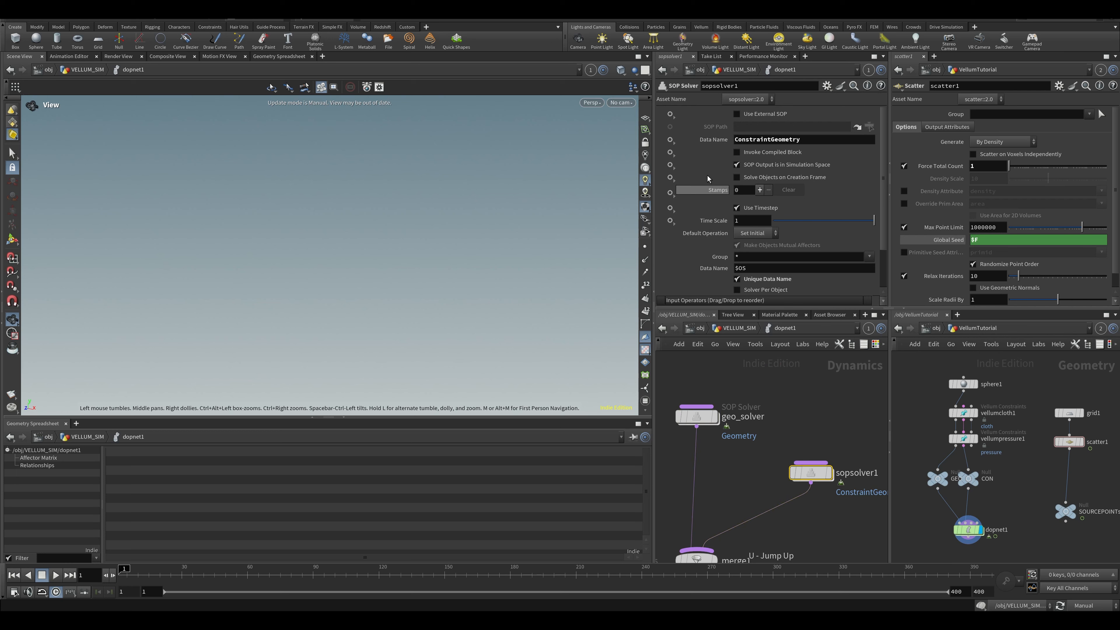
left_click(696, 417)
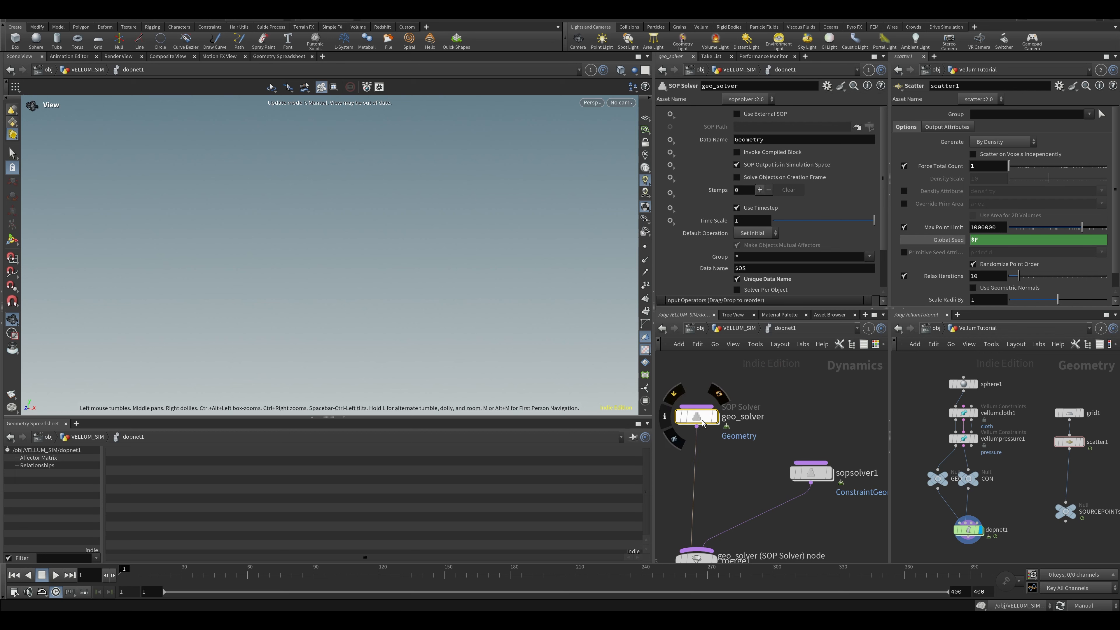
Step: Inspect the node networks inside geo_solver and sopsolver1
double_click(700, 419)
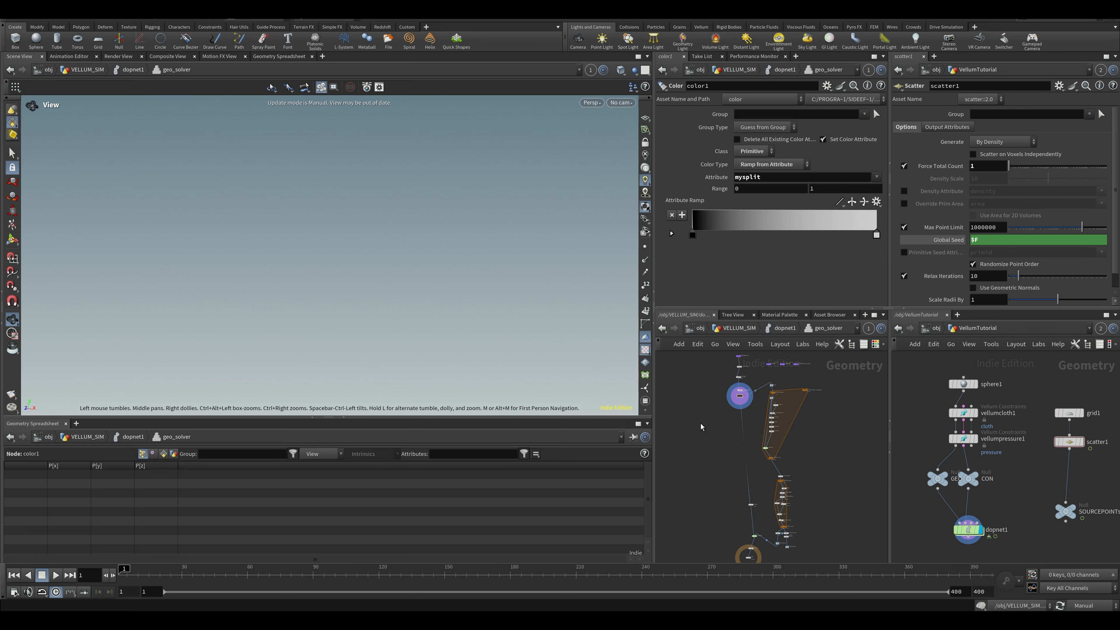
key("u")
double_click(808, 473)
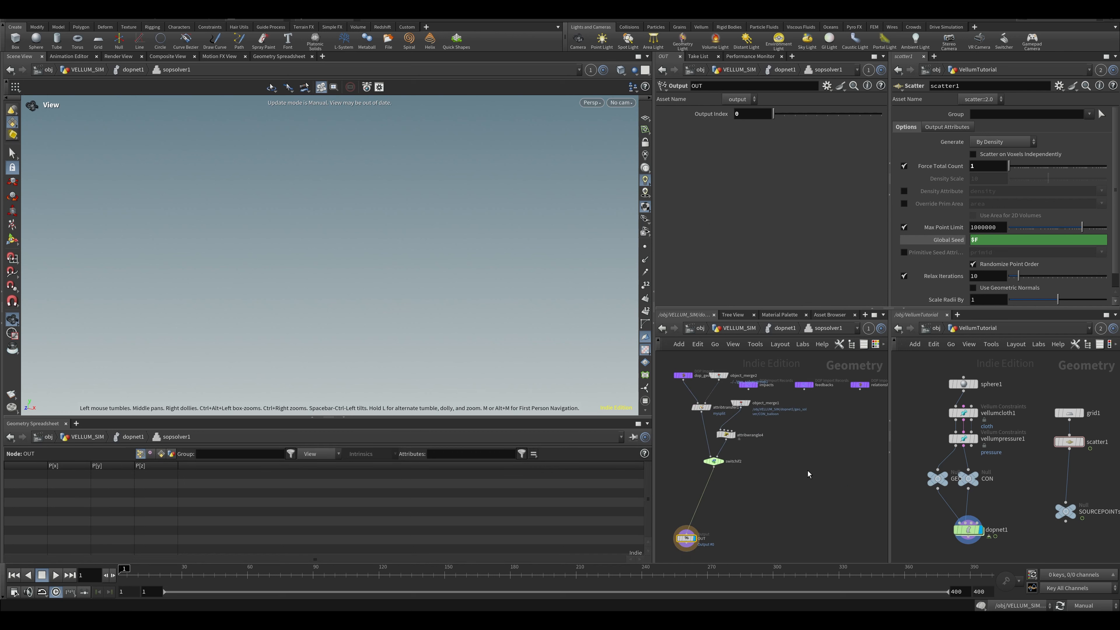
key("u")
double_click(703, 417)
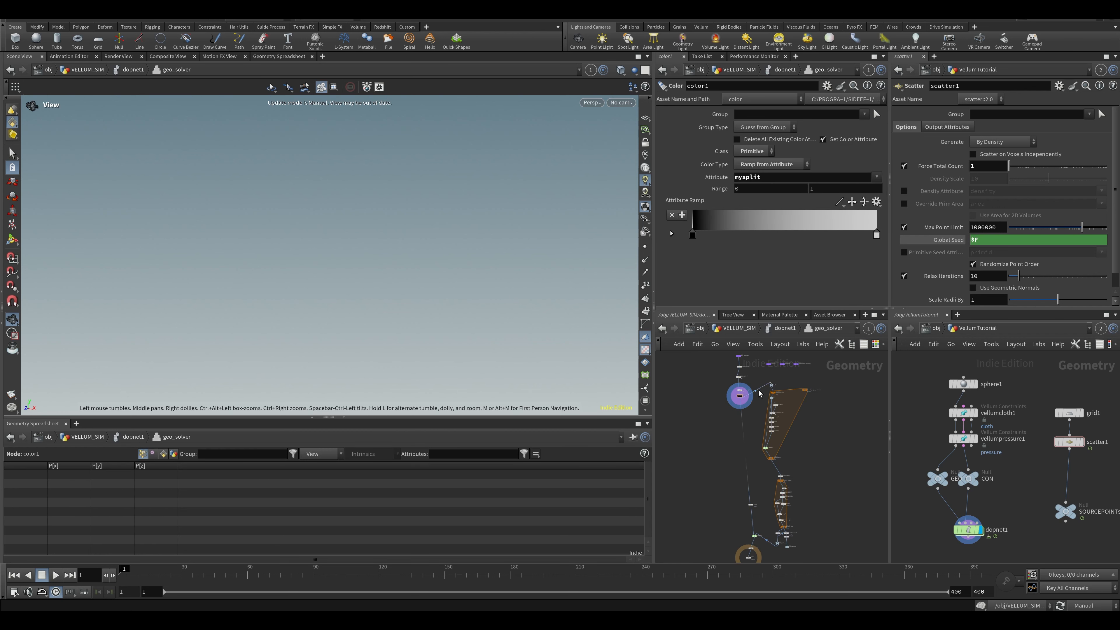
Step: Go back to the VellumTutorial network and set the update mode to Auto Update
left_click(722, 329)
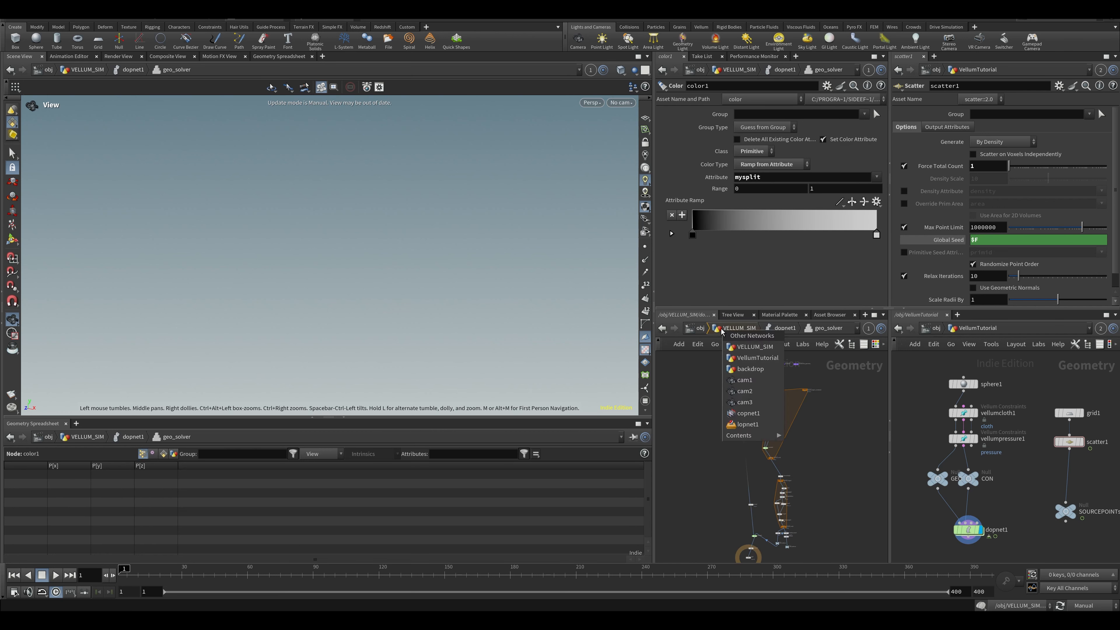
left_click(702, 340)
left_click(705, 329)
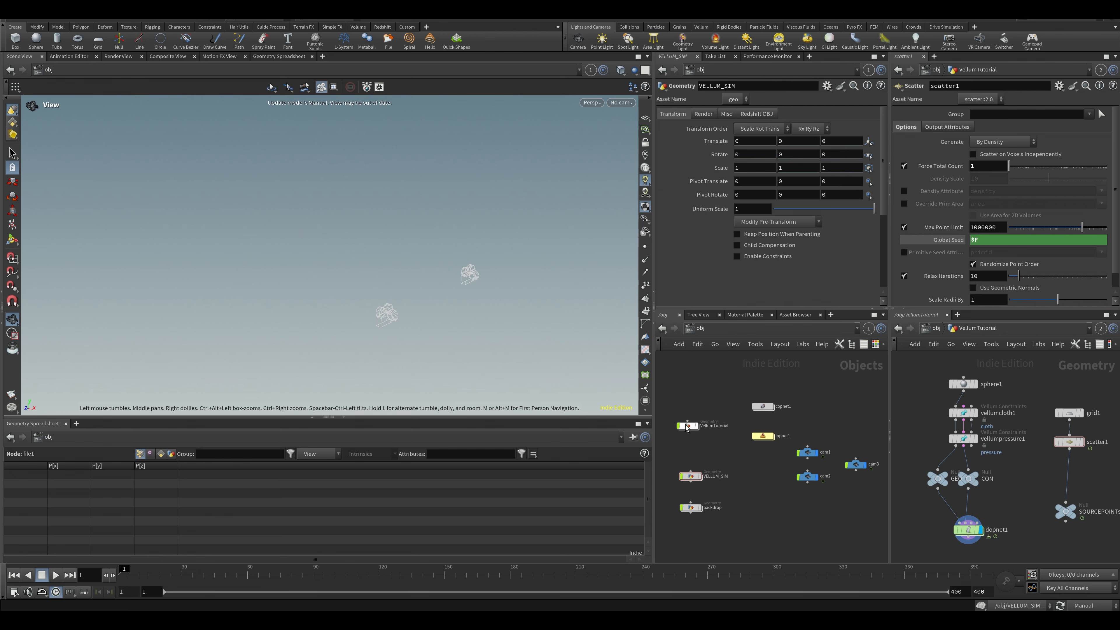
double_click(686, 426)
left_click_drag(353, 318, 544, 347)
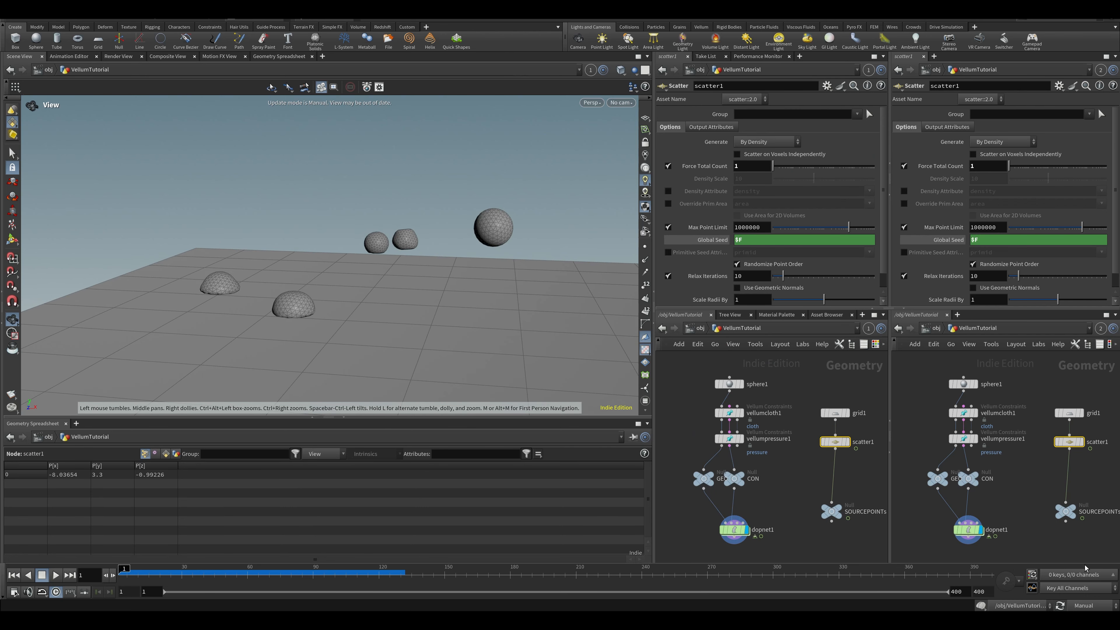
left_click(1088, 605)
left_click(1089, 573)
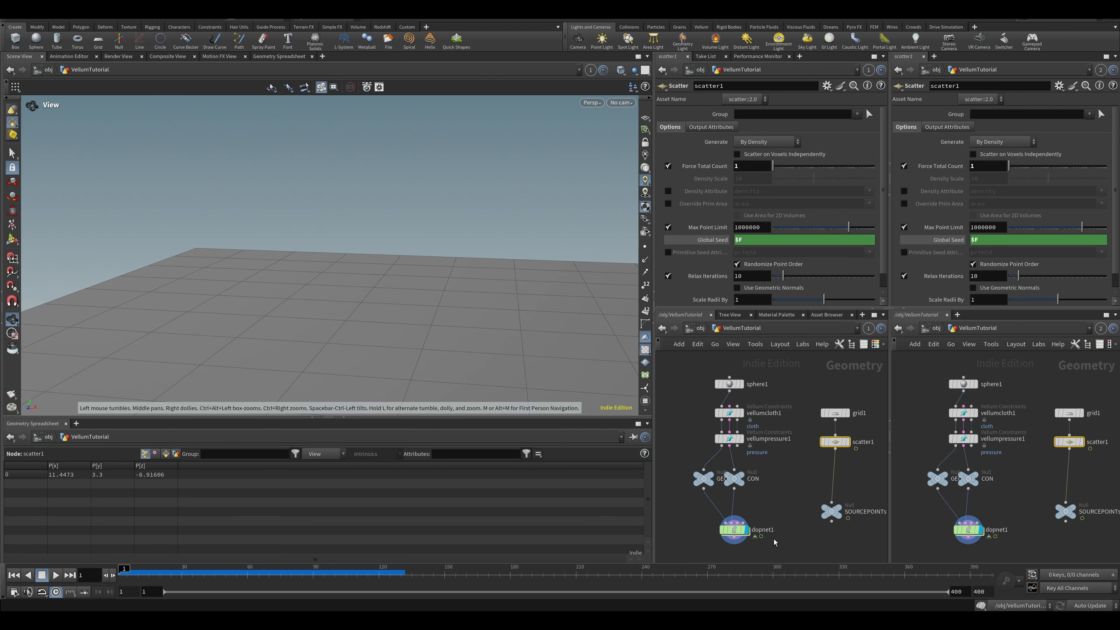
Step: Select dopnet1 and play its simulation, viewing the whole ground plane and the spheres
left_click(735, 534)
key("Up")
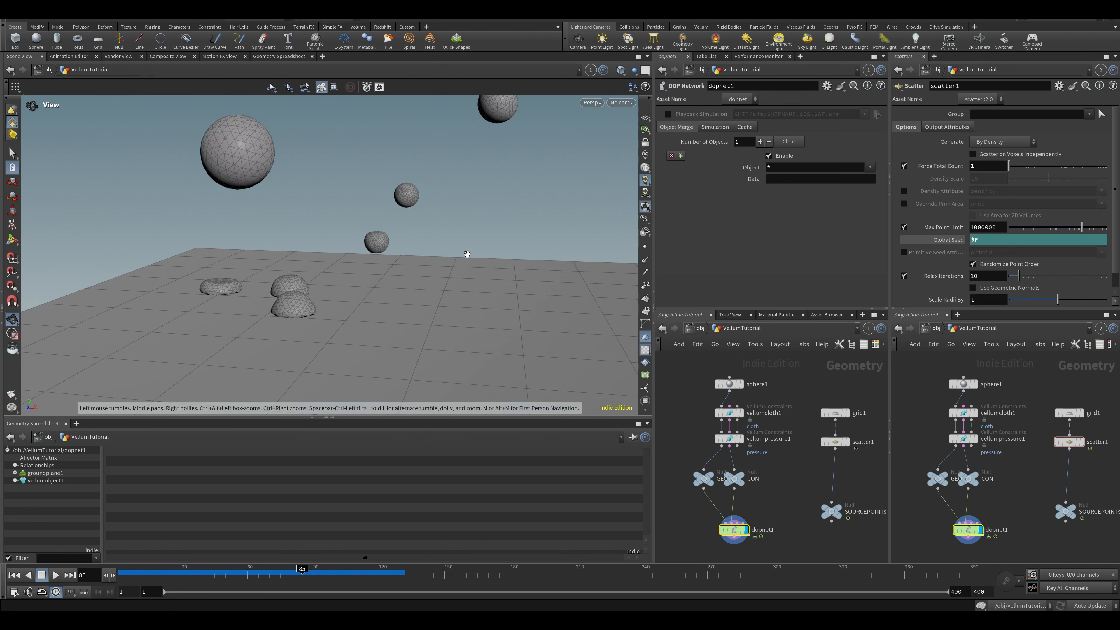
left_click_drag(467, 253, 380, 284)
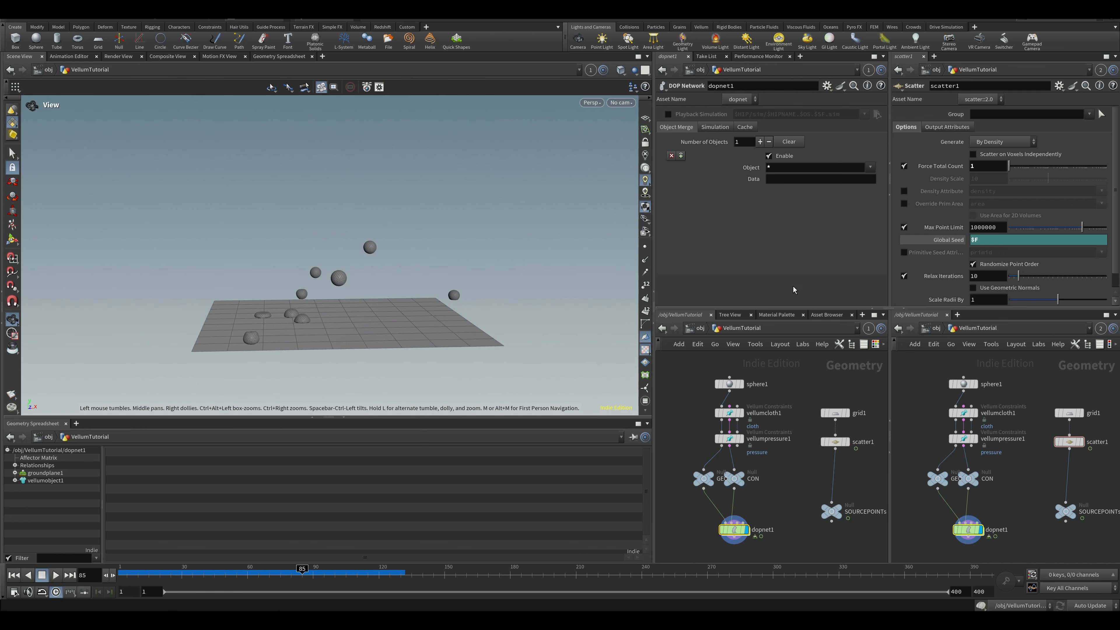